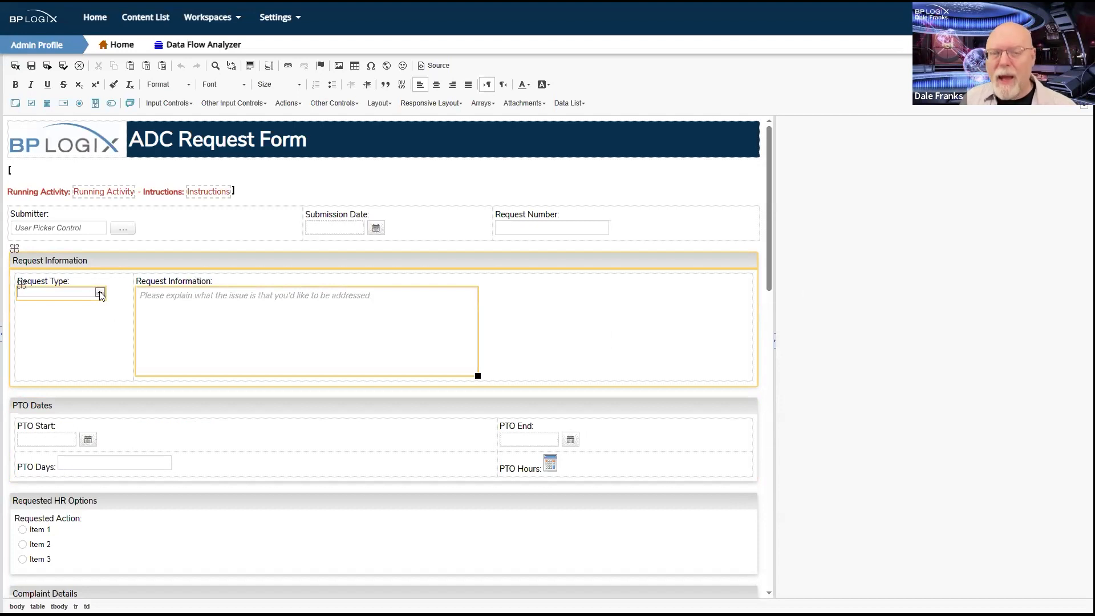
Examine the ADC Request Form's Request Type dropdown and its PTO, HR options, complaint and suggestion sections.
{"action": "left_click", "coordinate": [101, 295]}
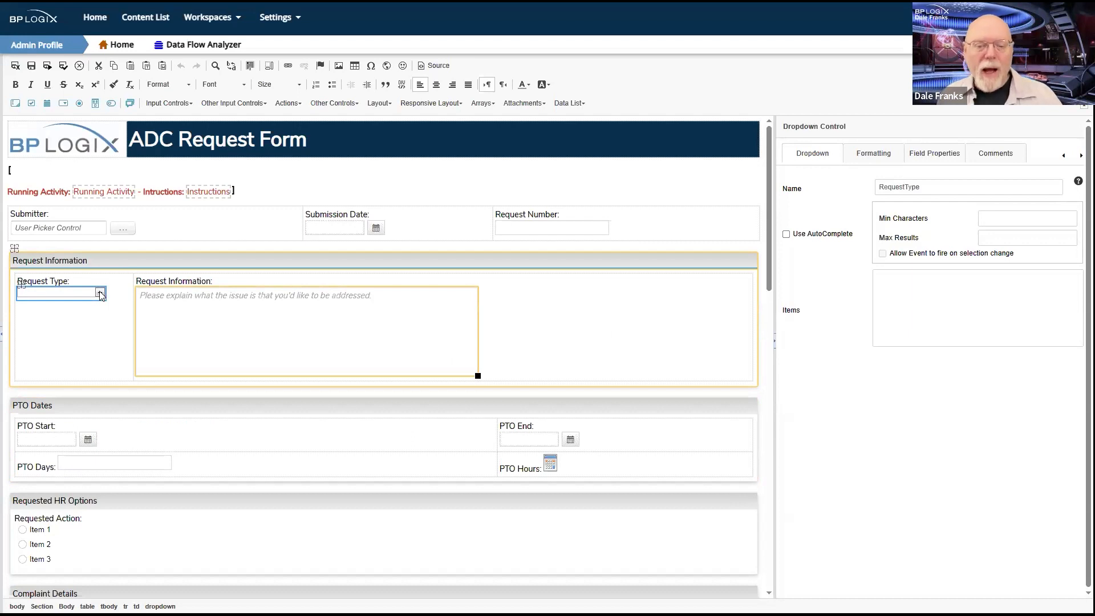
{"action": "scroll", "coordinate": [99, 291], "scroll_direction": "down", "scroll_amount": 5}
{"action": "scroll", "coordinate": [101, 292], "scroll_direction": "up", "scroll_amount": 1}
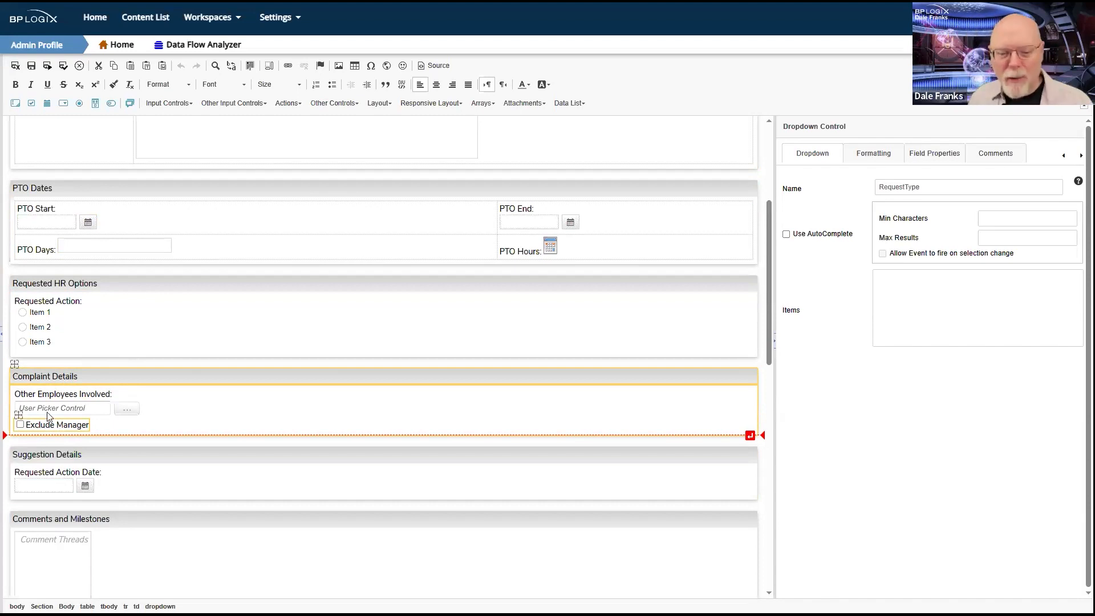
{"action": "left_click", "coordinate": [55, 453]}
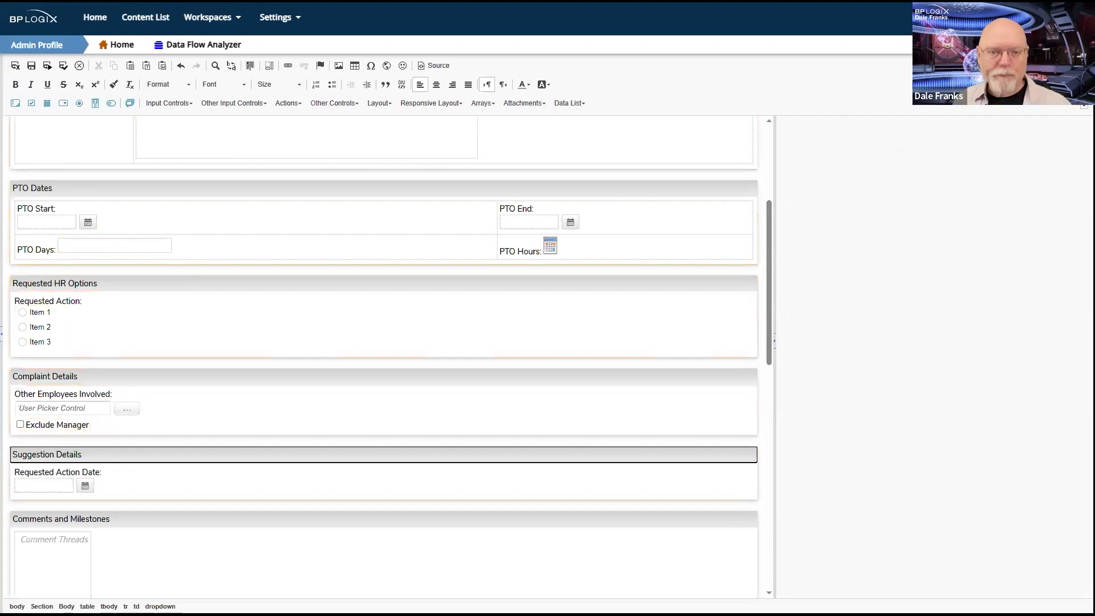
Pin the Content List and open the Default Partition, discarding unsaved changes to the form.
{"action": "left_click", "coordinate": [16, 72]}
{"action": "left_click", "coordinate": [146, 21]}
{"action": "left_click", "coordinate": [260, 63]}
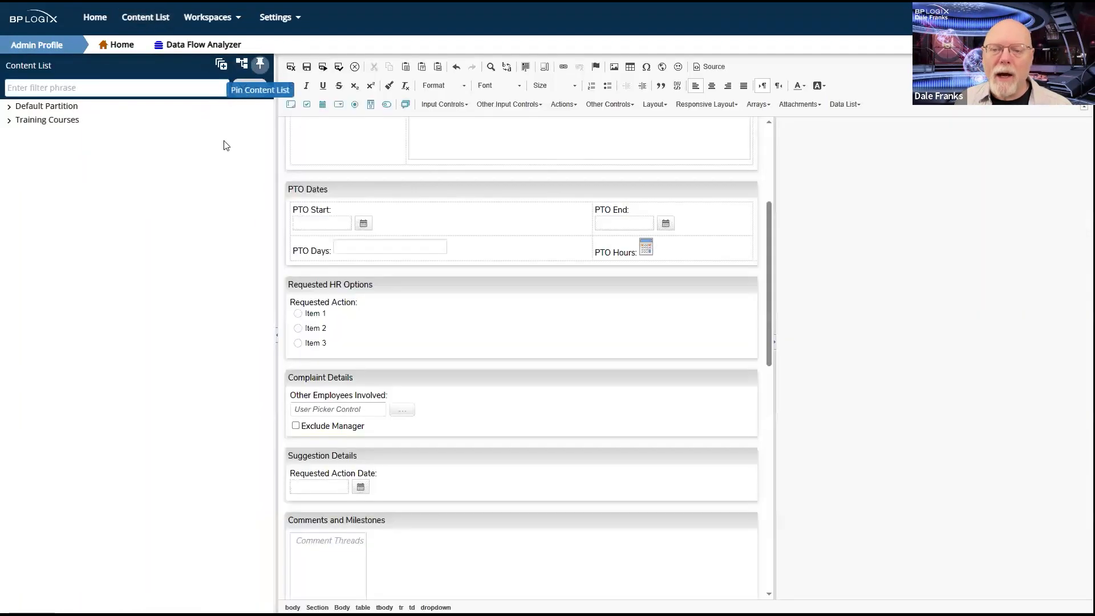
{"action": "left_click", "coordinate": [42, 121]}
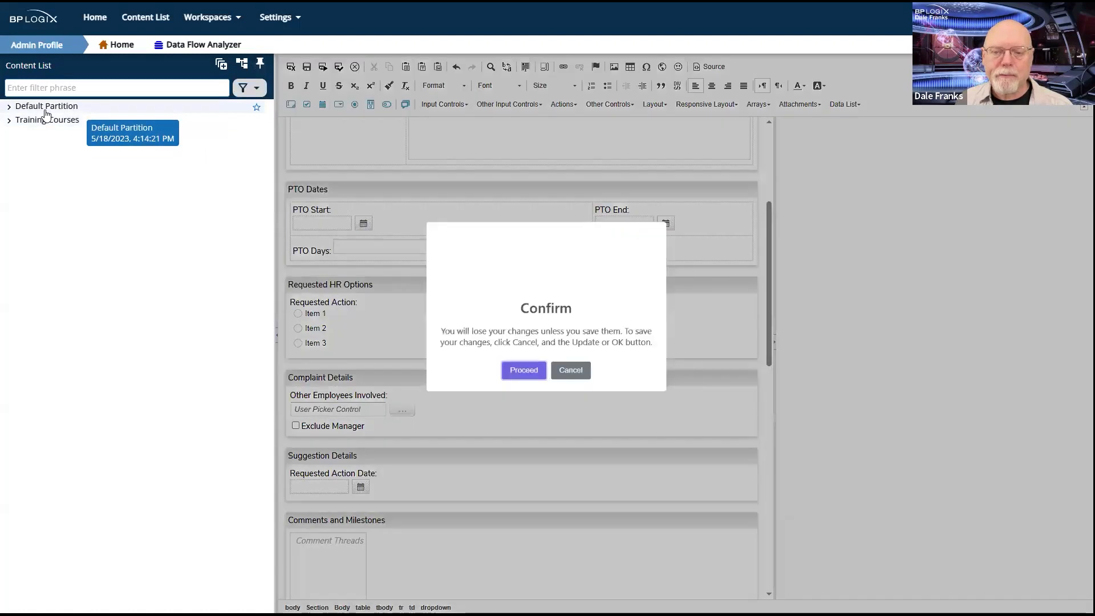
{"action": "left_click", "coordinate": [514, 383]}
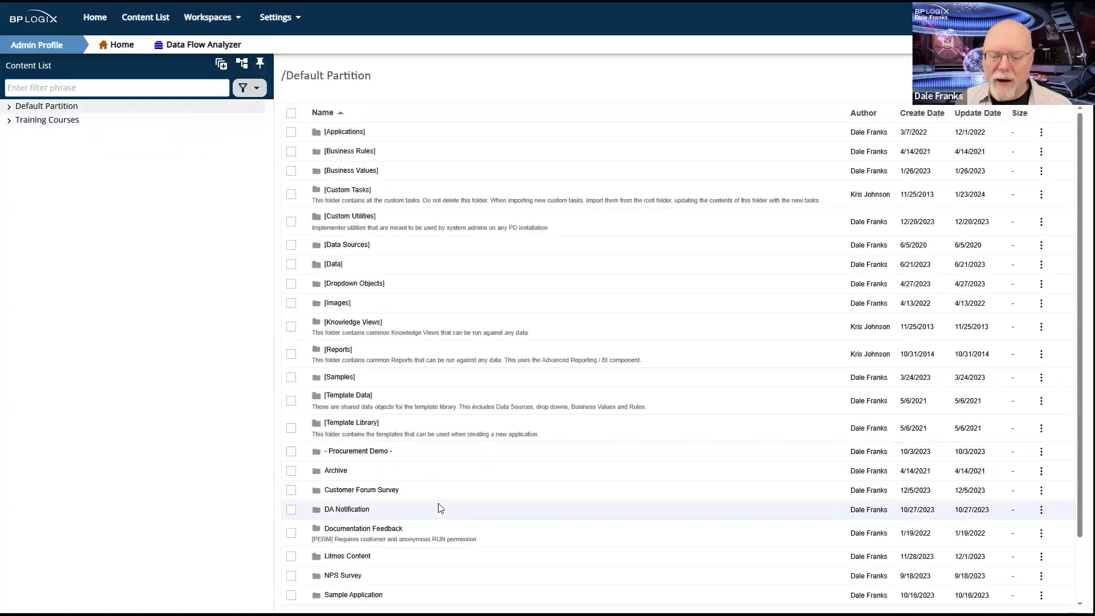
Open the ADC Timeline from the ADC application in the Training folder.
{"action": "scroll", "coordinate": [328, 568], "scroll_direction": "down", "scroll_amount": 2}
{"action": "left_click", "coordinate": [336, 579]}
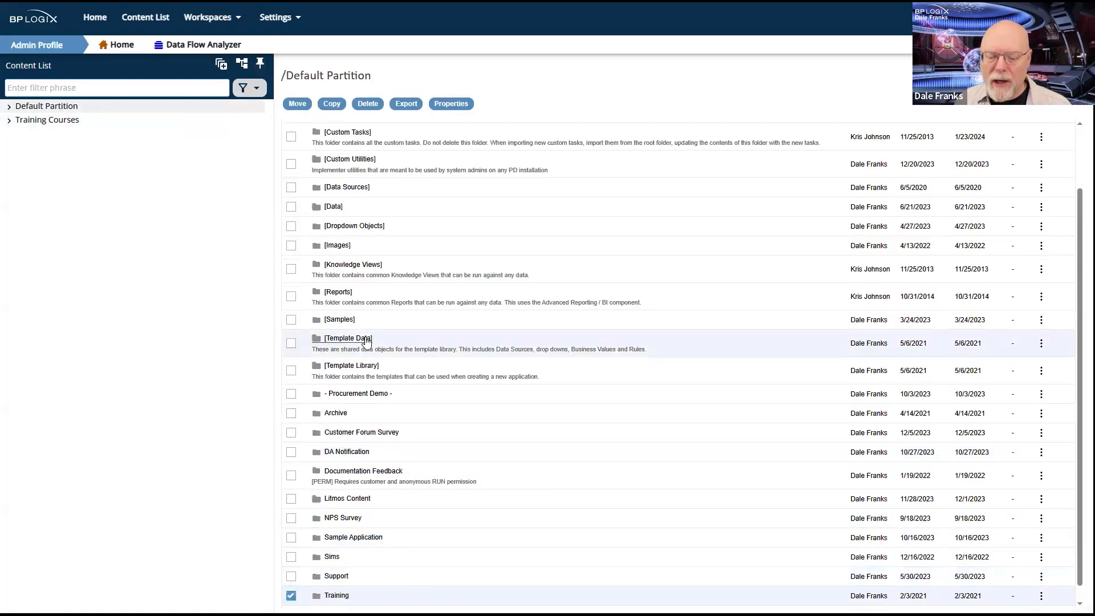
{"action": "left_click", "coordinate": [335, 596]}
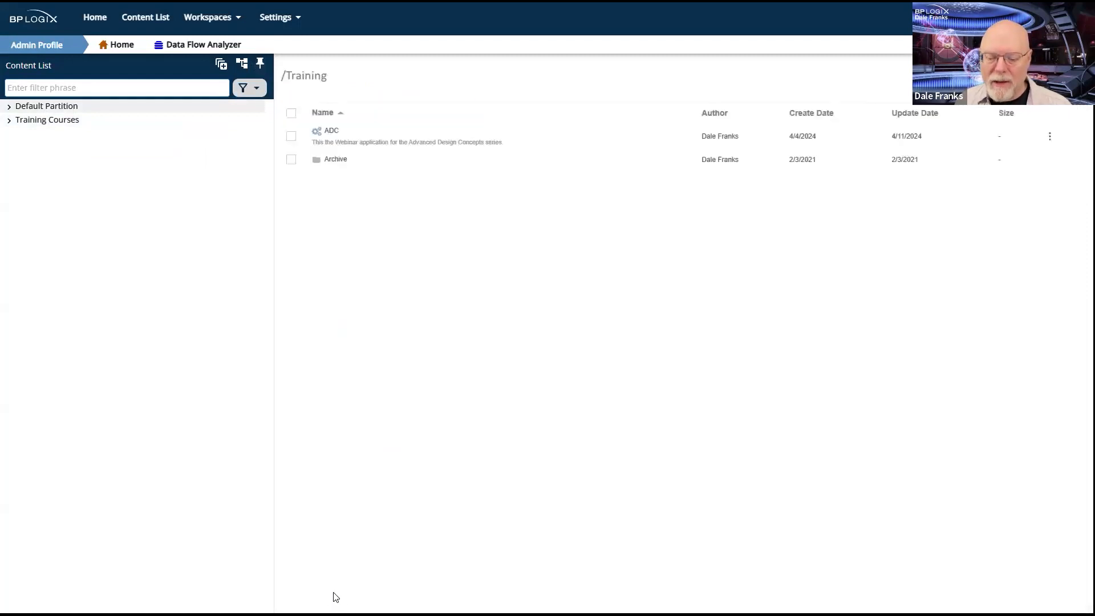
{"action": "left_click", "coordinate": [328, 131]}
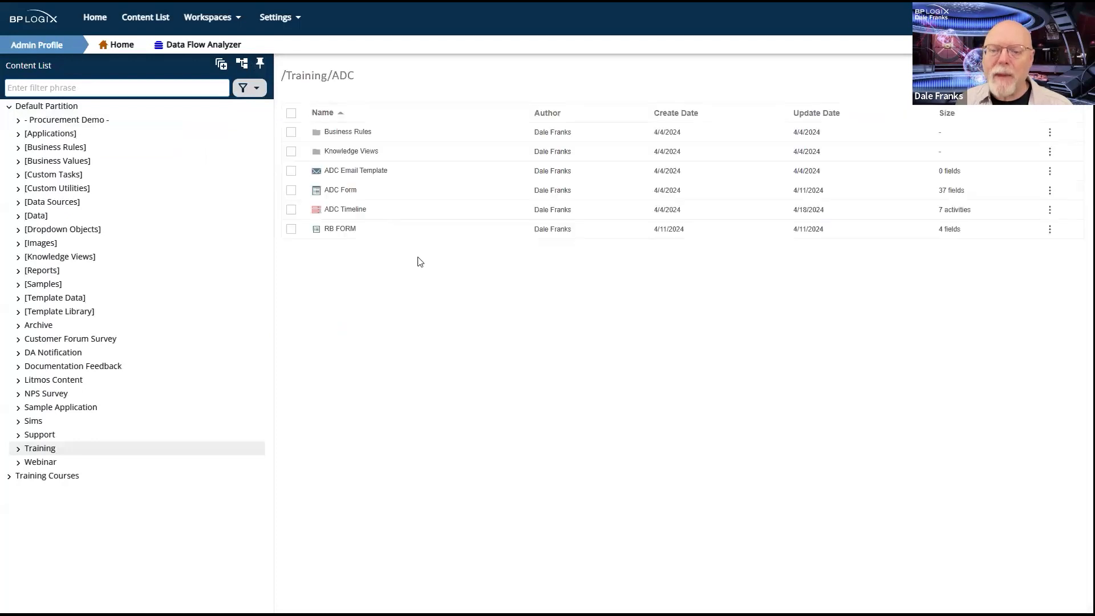
{"action": "left_click", "coordinate": [344, 209]}
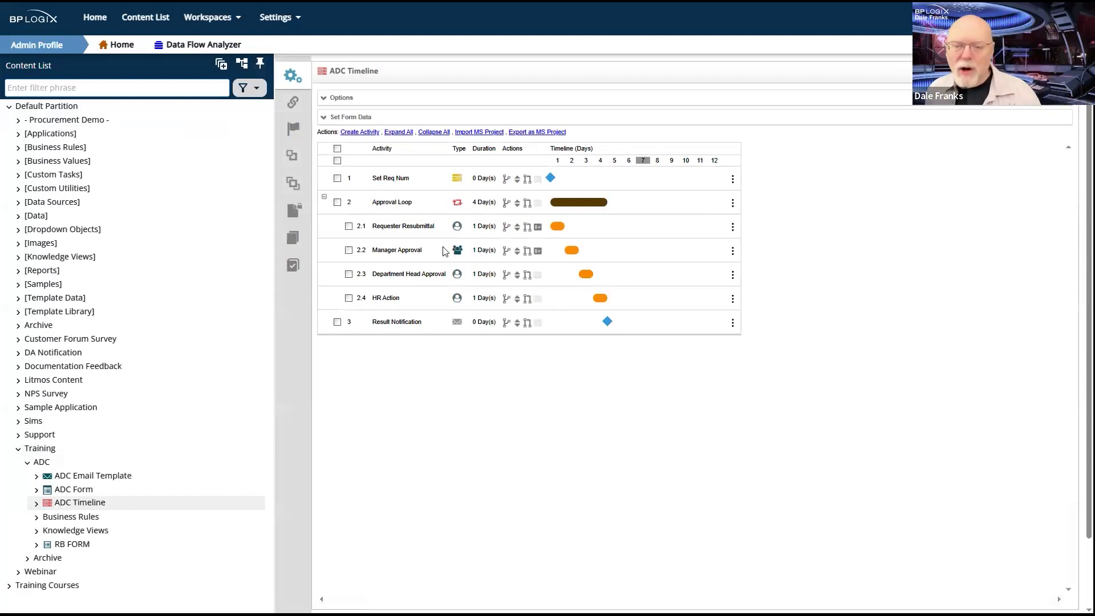
Review the ADC Timeline's options and the Needed When condition of the Requester Resubmittal activity.
{"action": "left_click", "coordinate": [349, 98]}
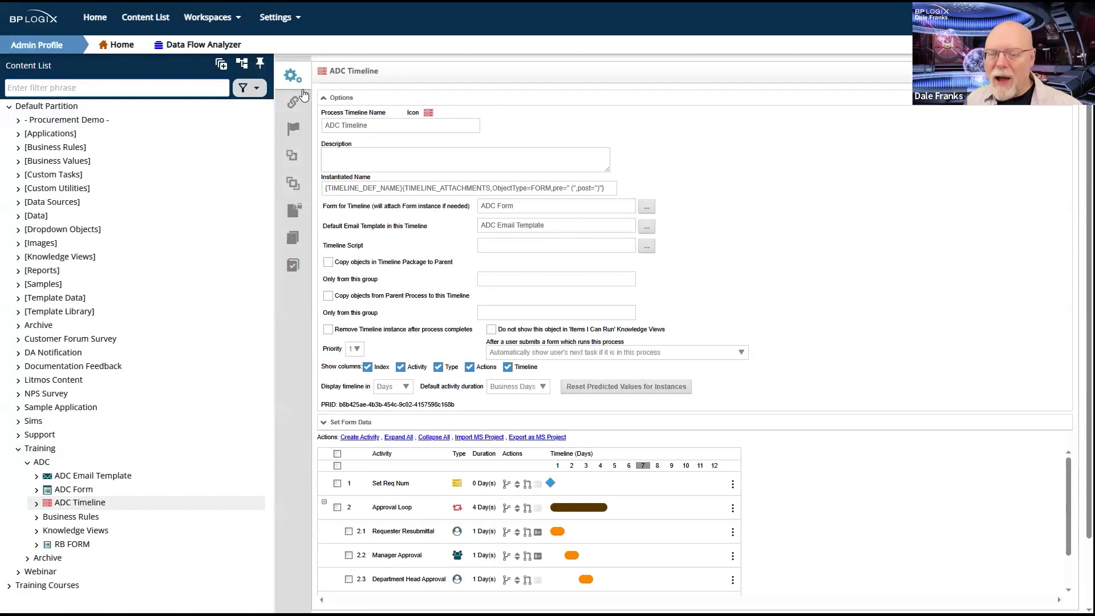
{"action": "left_click", "coordinate": [342, 101]}
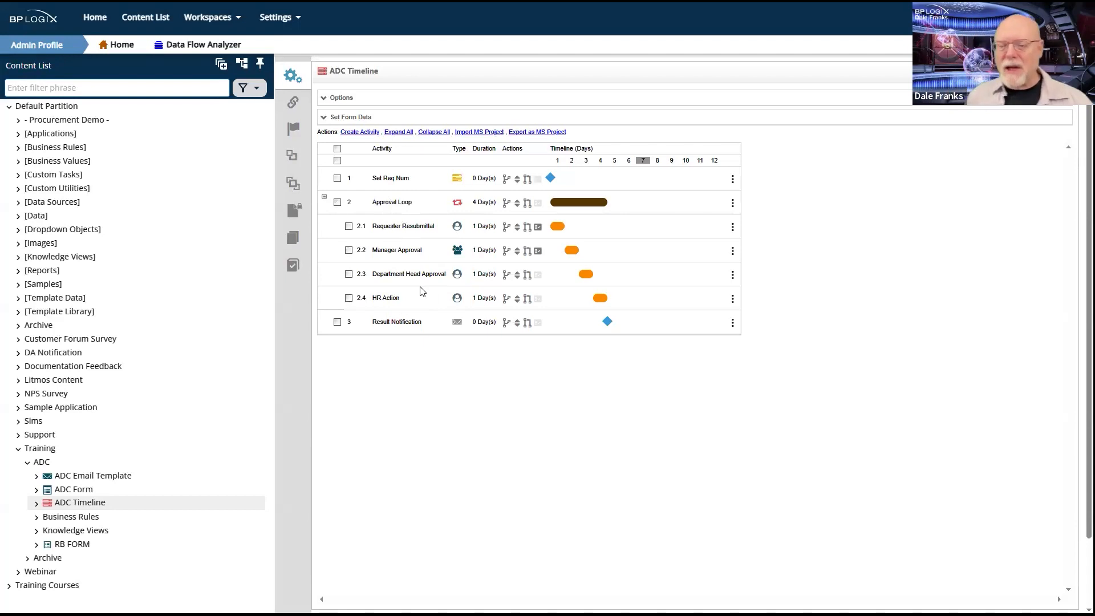
{"action": "left_click", "coordinate": [409, 228]}
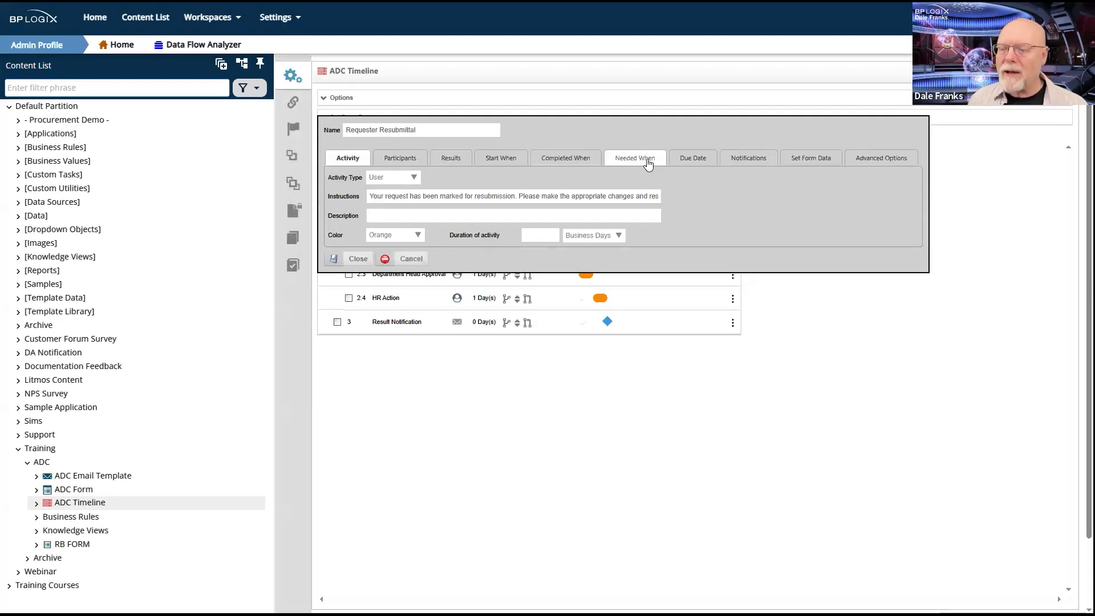
{"action": "left_click", "coordinate": [648, 165]}
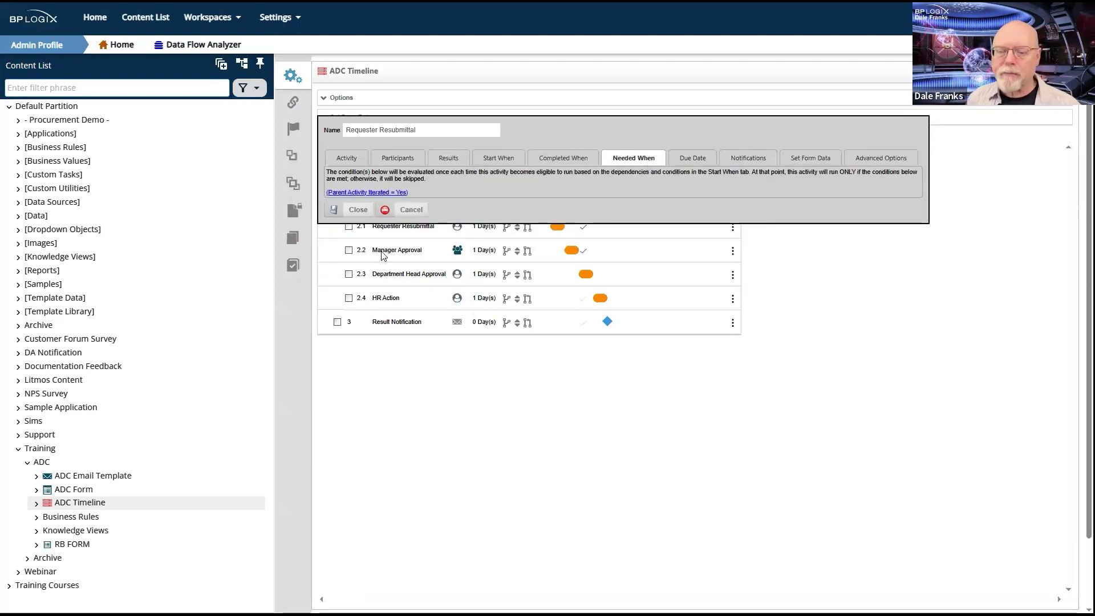
{"action": "left_click", "coordinate": [355, 209]}
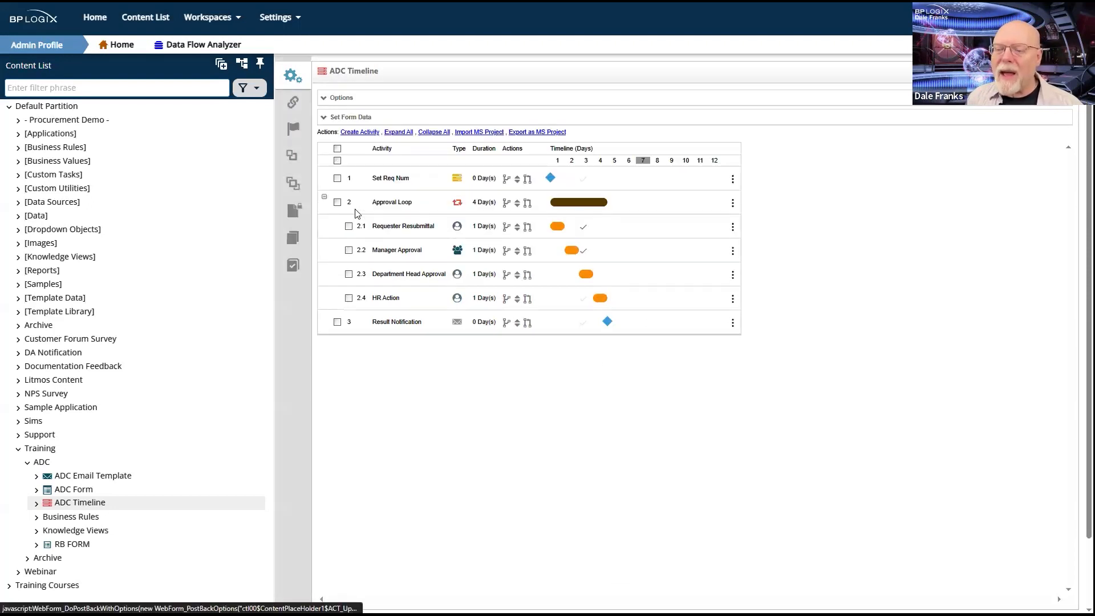
Examine the Manager Approval activity's participants, results, instructions and Needed When condition.
{"action": "left_click", "coordinate": [402, 250]}
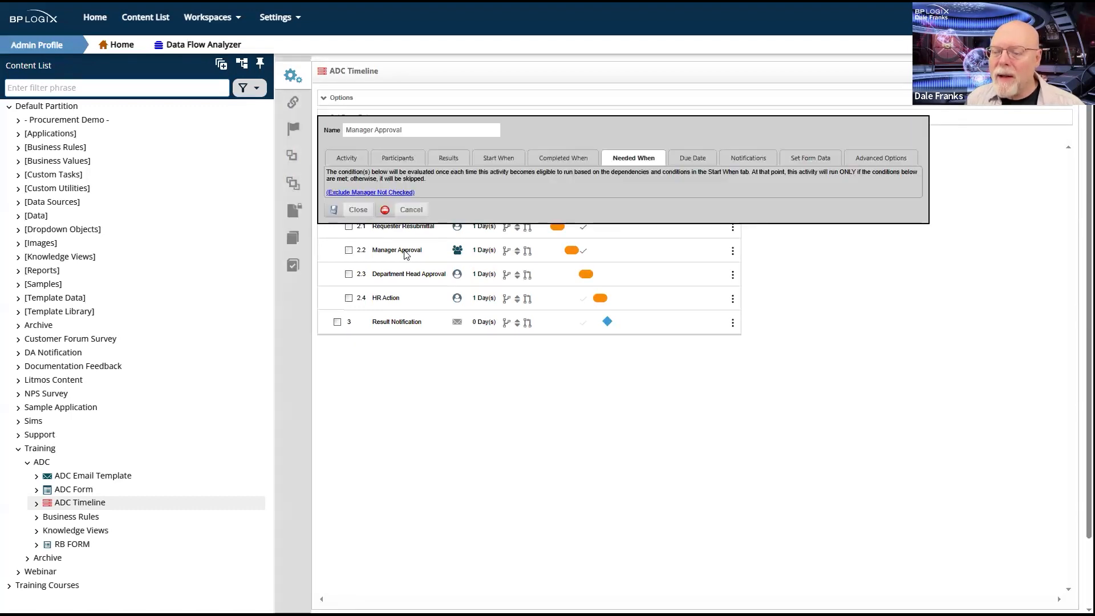
{"action": "left_click", "coordinate": [448, 158]}
{"action": "left_click", "coordinate": [400, 158]}
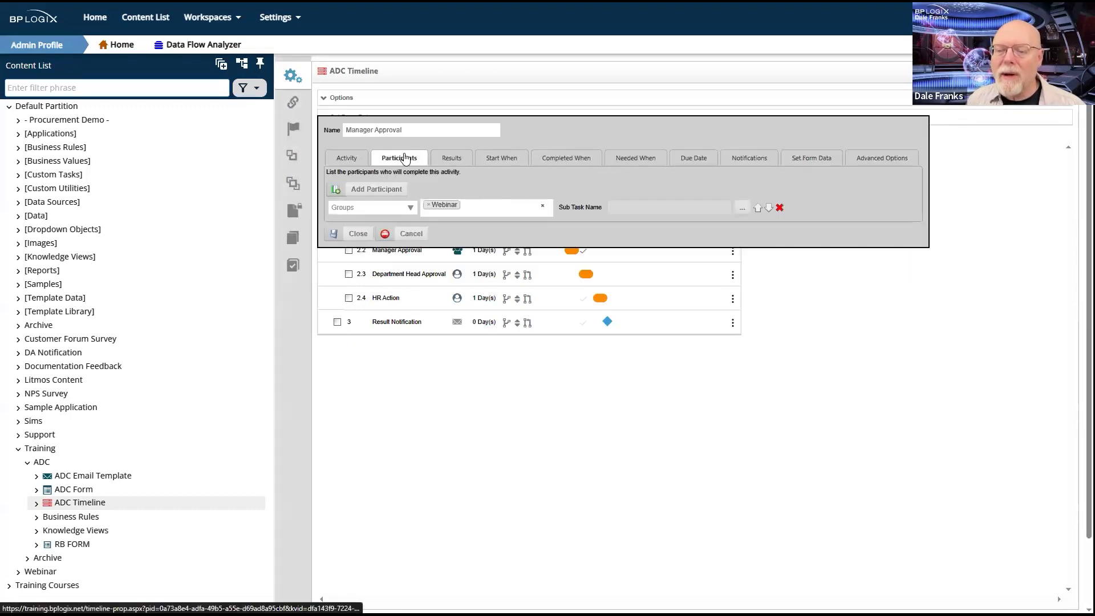
{"action": "left_click", "coordinate": [451, 159]}
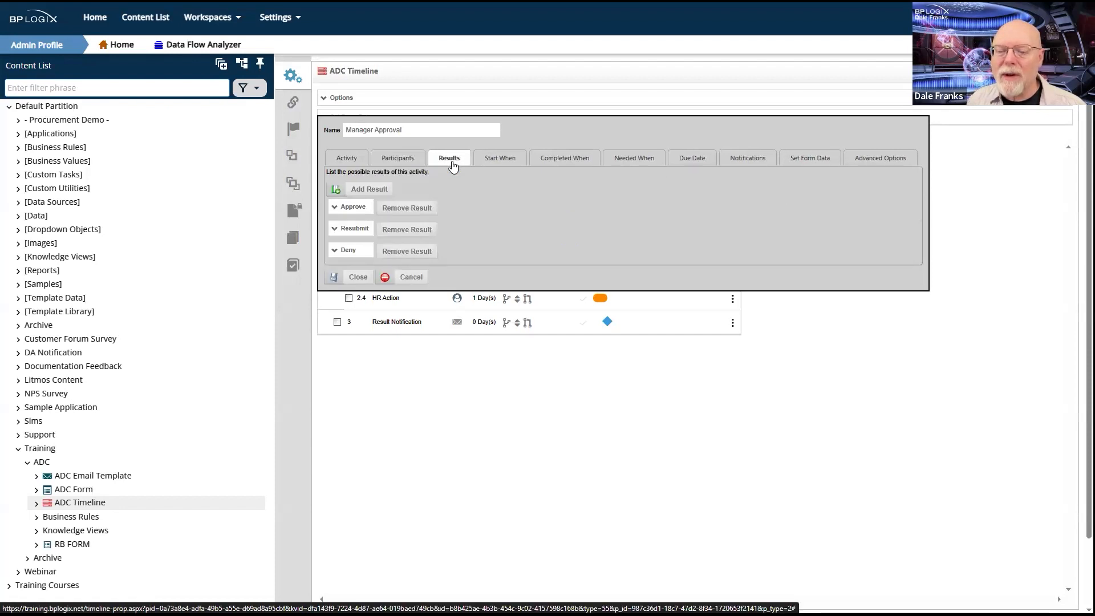
{"action": "left_click", "coordinate": [346, 158]}
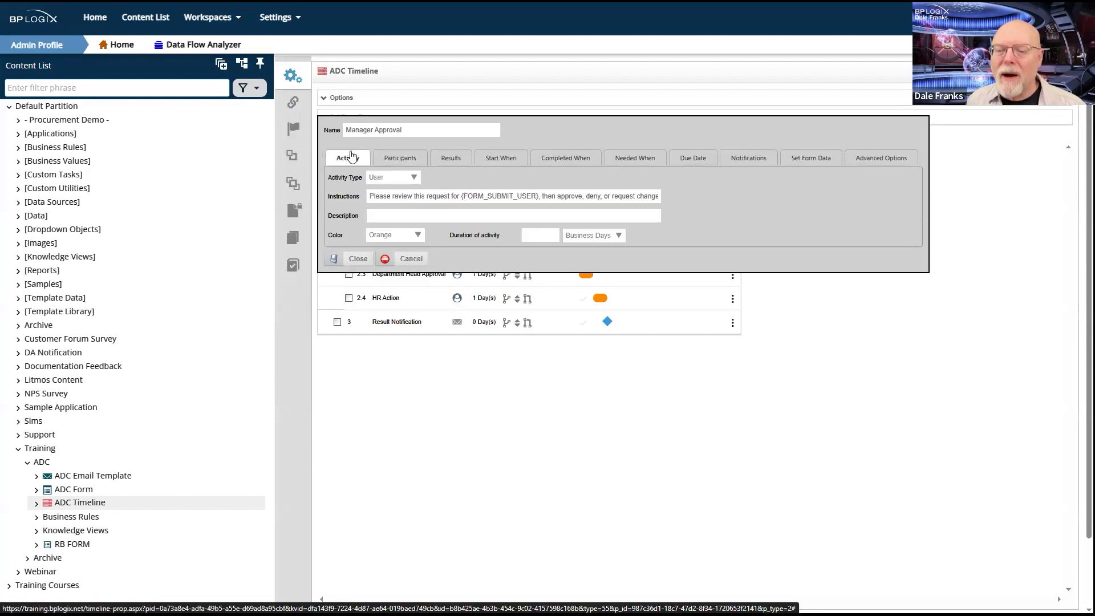
{"action": "left_click", "coordinate": [440, 160]}
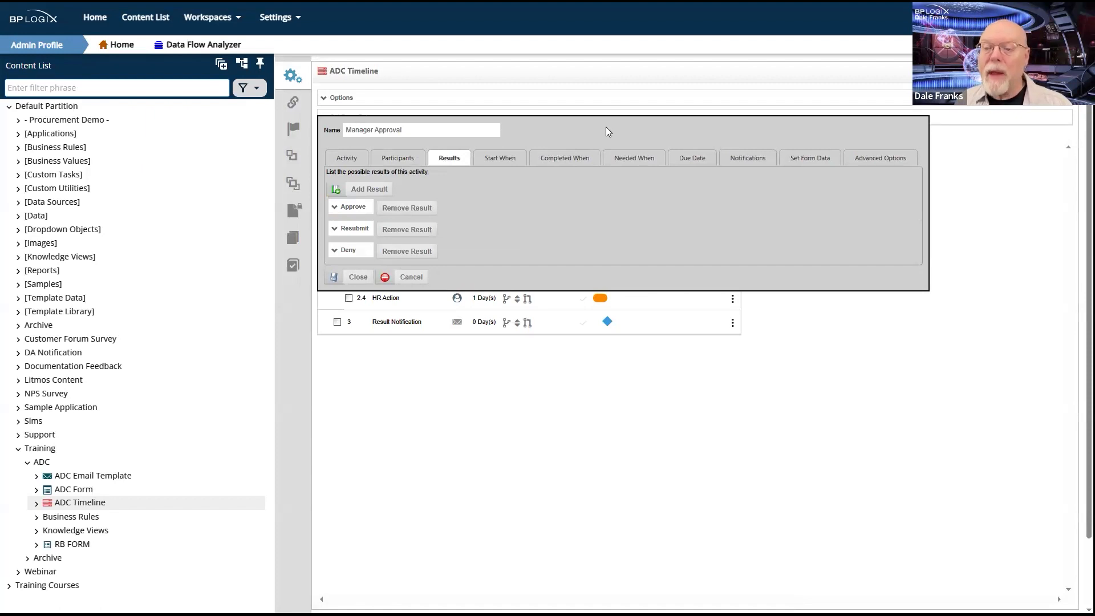
{"action": "left_click", "coordinate": [349, 161]}
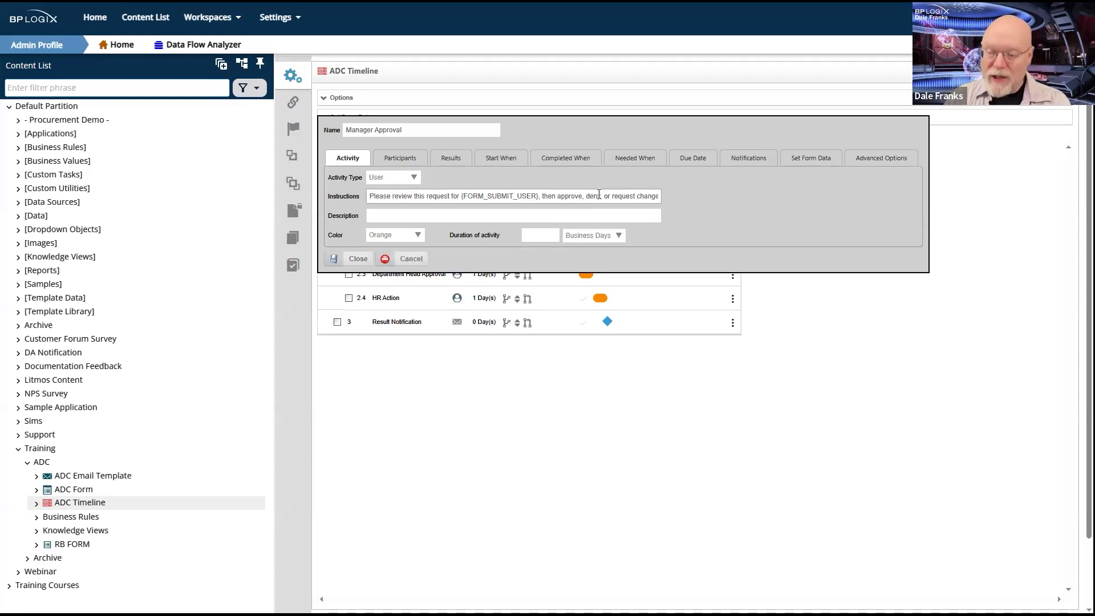
{"action": "left_click", "coordinate": [621, 164]}
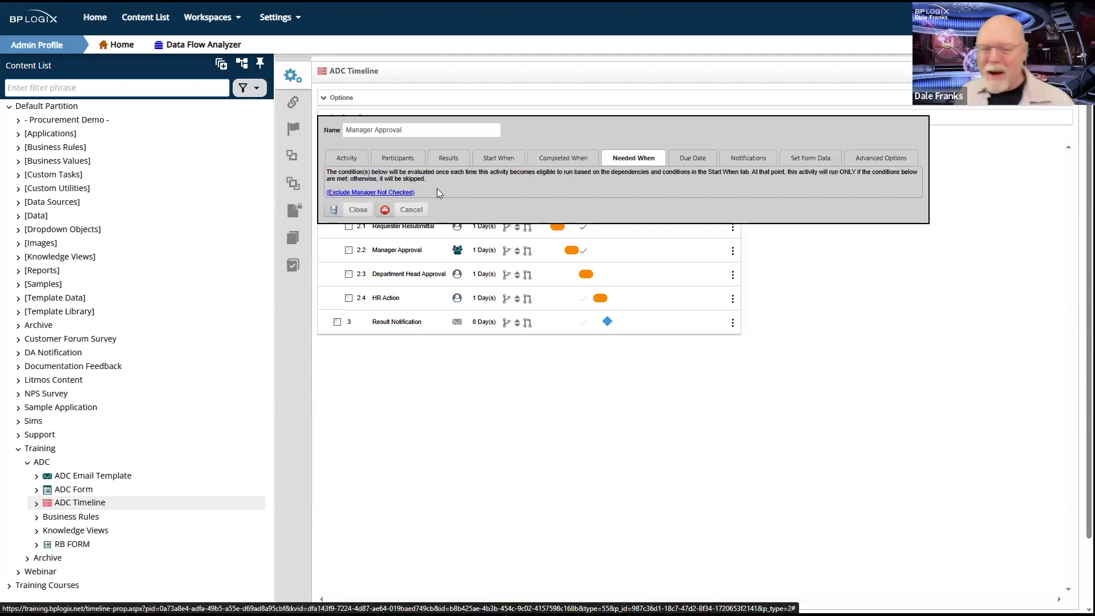
Inspect the settings of the Manager Approval activity's Resubmit result and leave them without saving.
{"action": "left_click", "coordinate": [454, 159]}
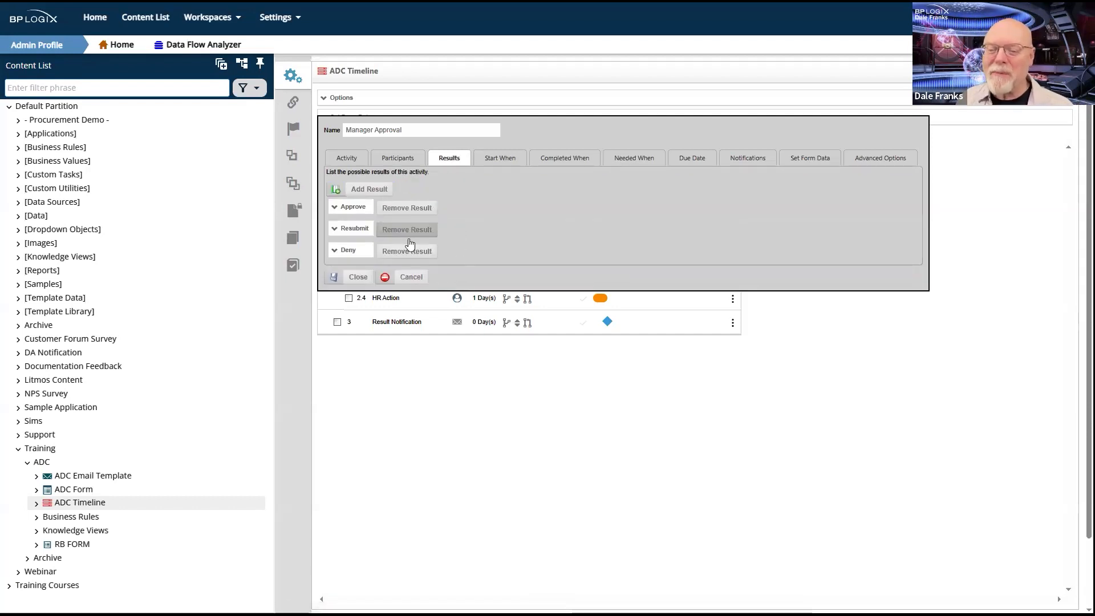
{"action": "left_click", "coordinate": [354, 229]}
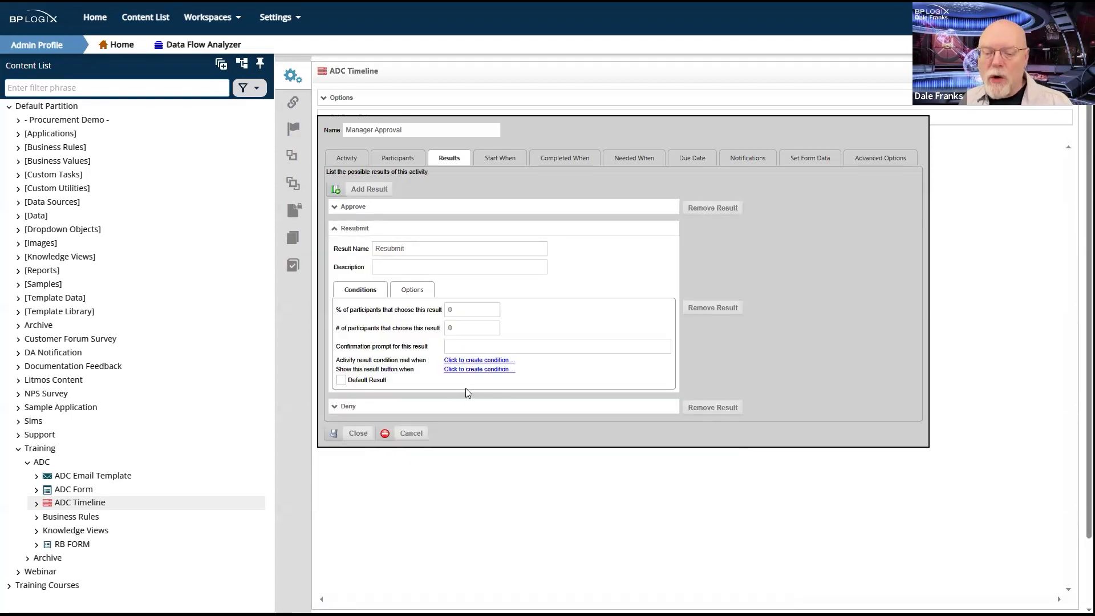
{"action": "left_click", "coordinate": [409, 433]}
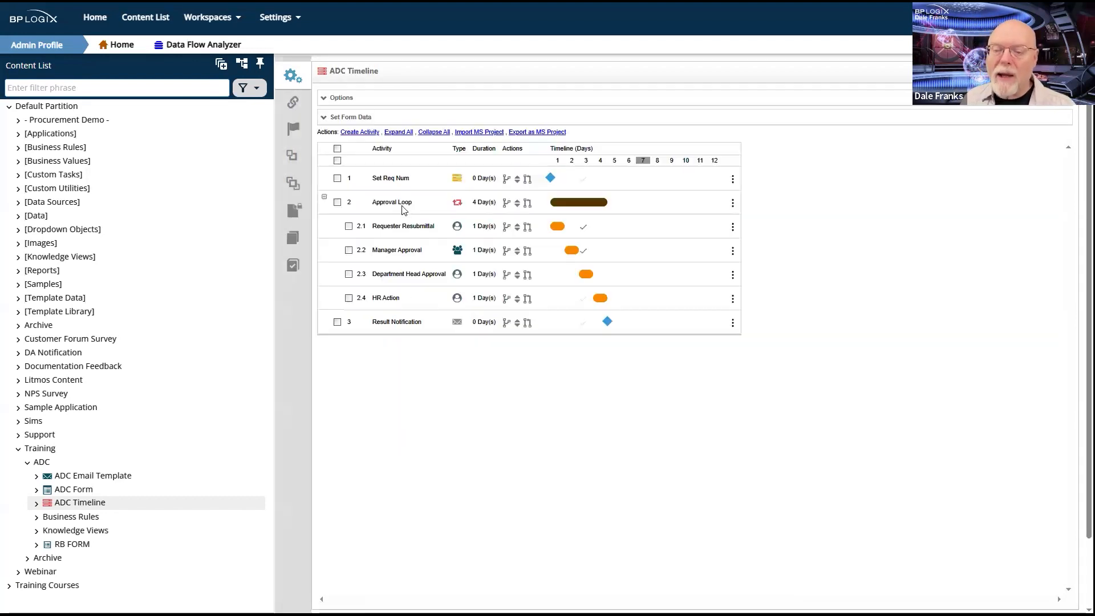
Review the looping conditions of the Approval Loop parent activity.
{"action": "left_click", "coordinate": [402, 205]}
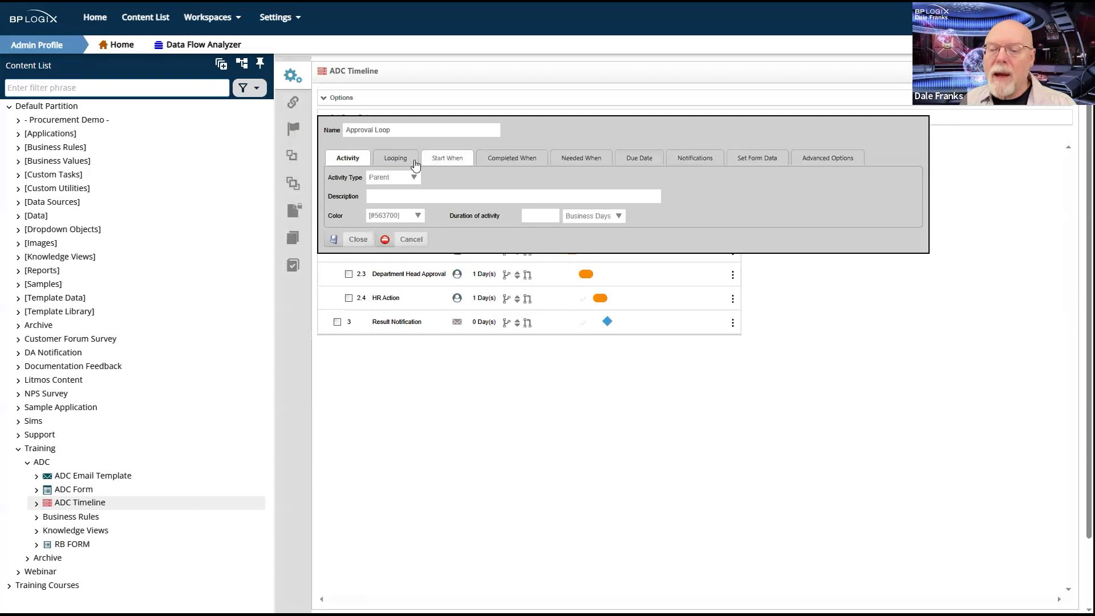
{"action": "left_click", "coordinate": [399, 162]}
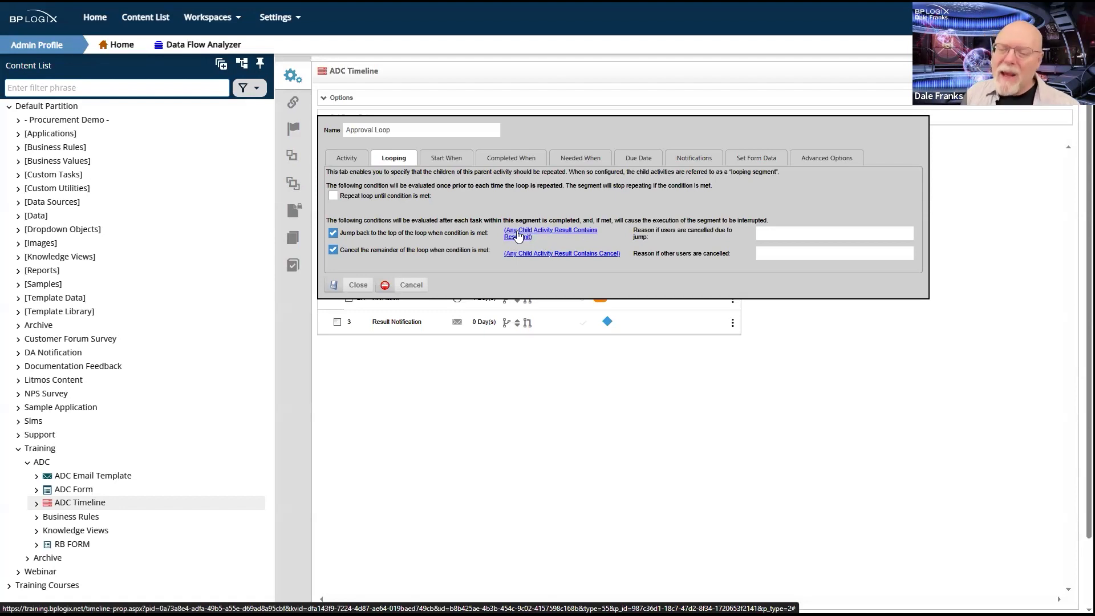
{"action": "left_click", "coordinate": [352, 286]}
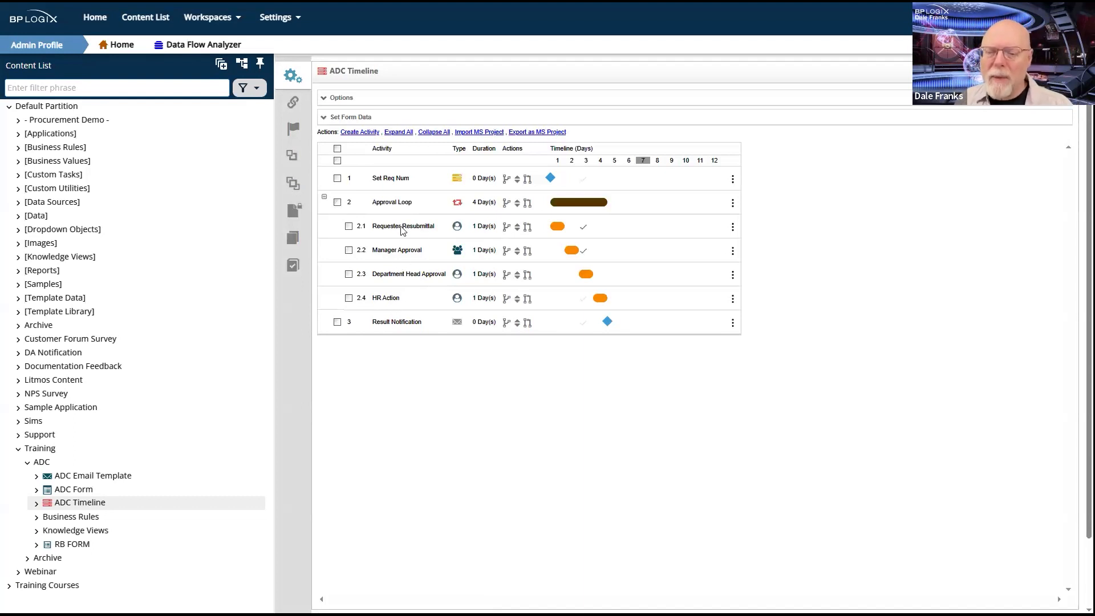
Check which results are defined for the Manager Approval activity.
{"action": "left_click", "coordinate": [407, 253]}
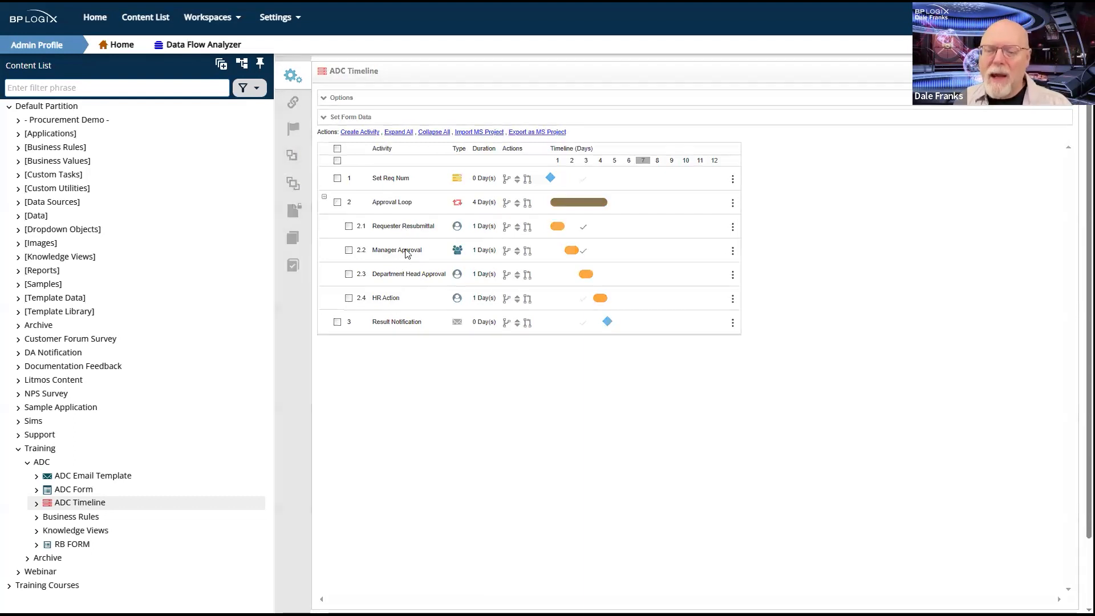
{"action": "left_click", "coordinate": [448, 158]}
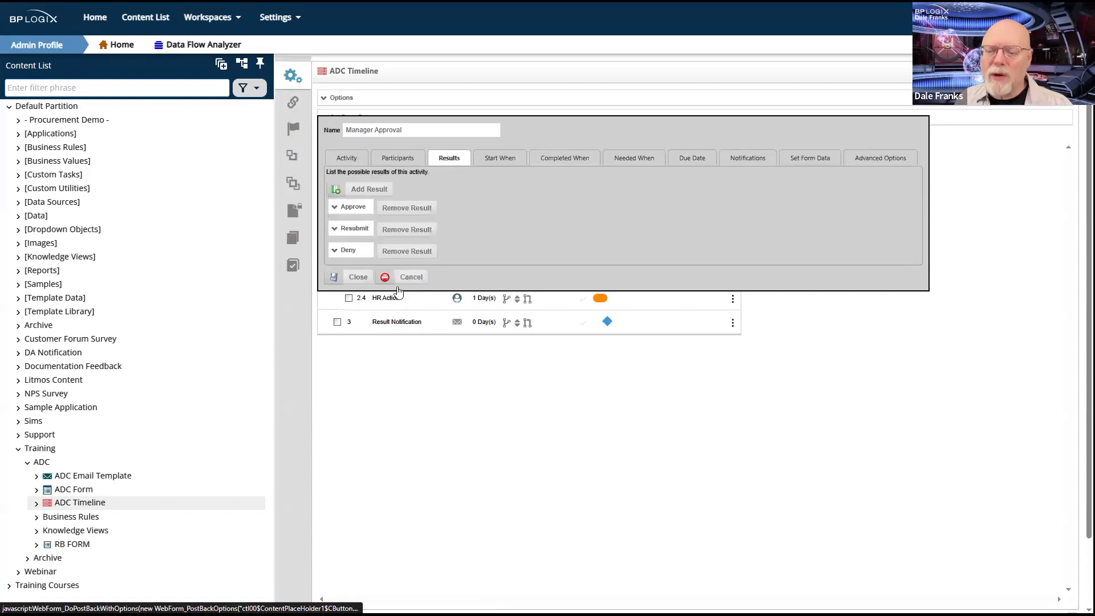
{"action": "left_click", "coordinate": [358, 277]}
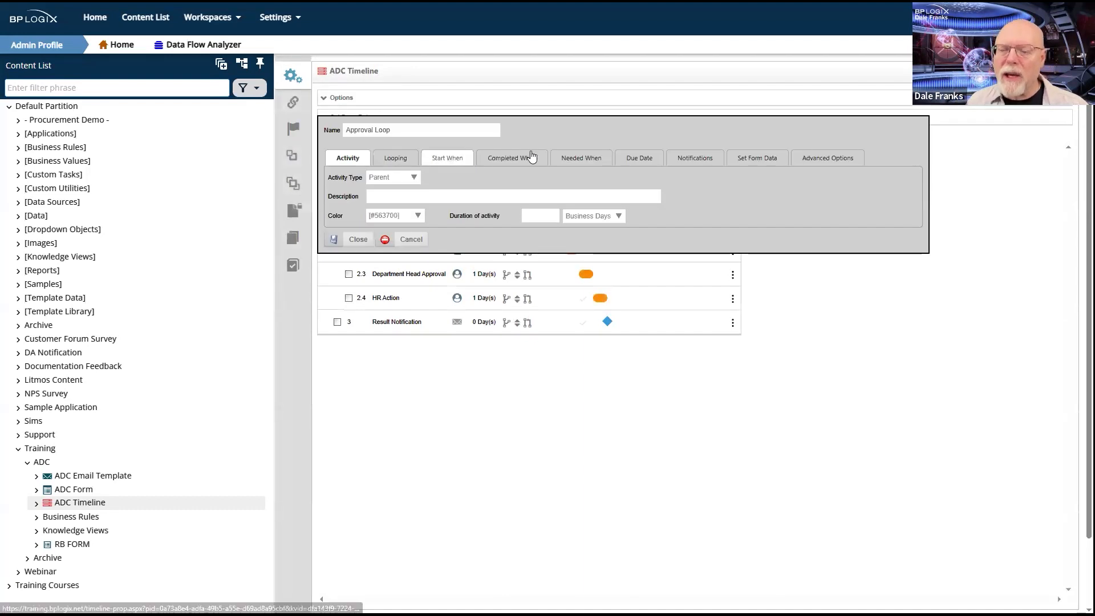
Review the Approval Loop's conditions for jumping back to the top and for cancelling the remainder of the loop.
{"action": "left_click", "coordinate": [393, 162]}
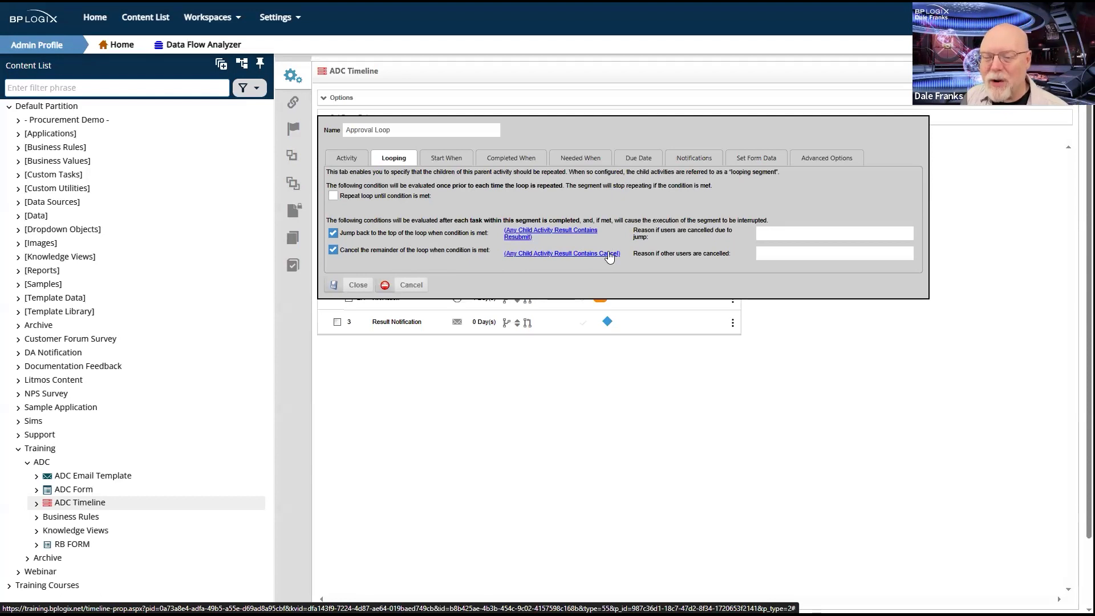
{"action": "left_click", "coordinate": [366, 285]}
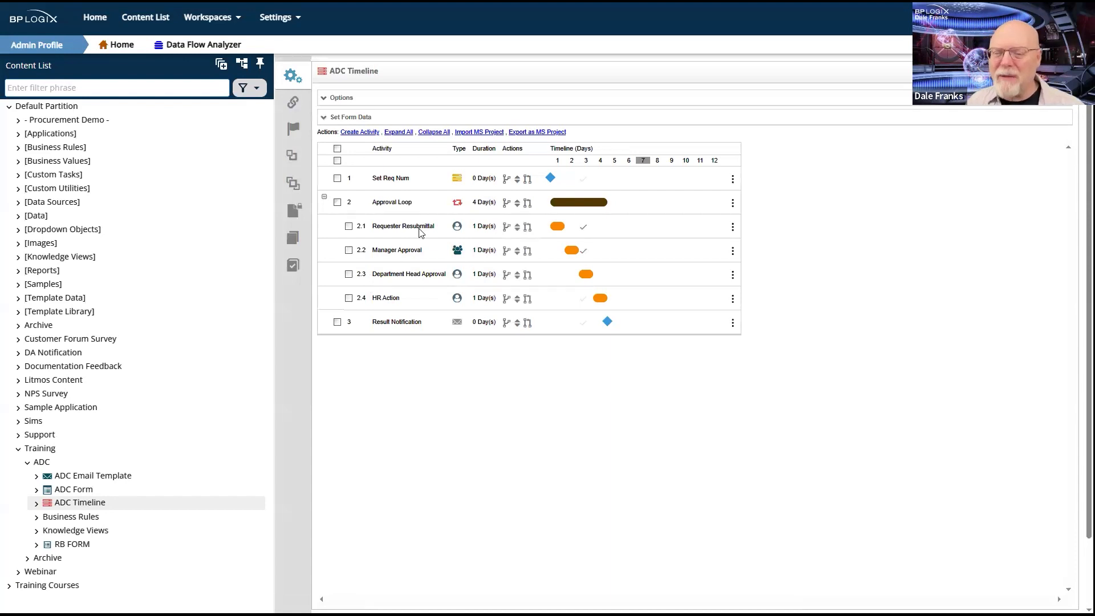
Rename the Manager Approval activity's Deny result to Cancel and close the activity with the change.
{"action": "left_click", "coordinate": [398, 254]}
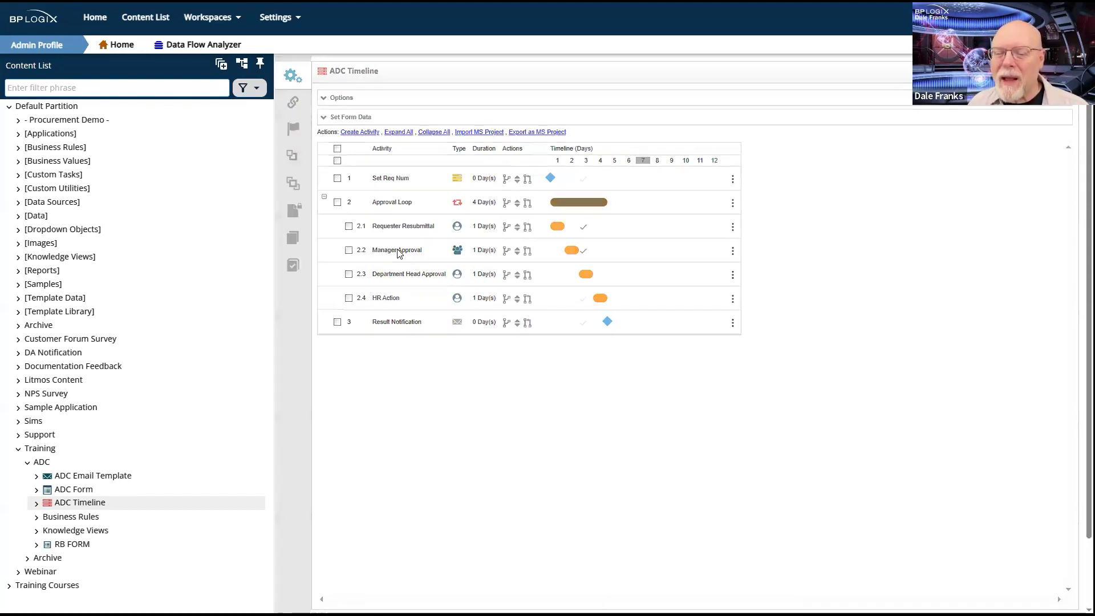
{"action": "left_click", "coordinate": [451, 159]}
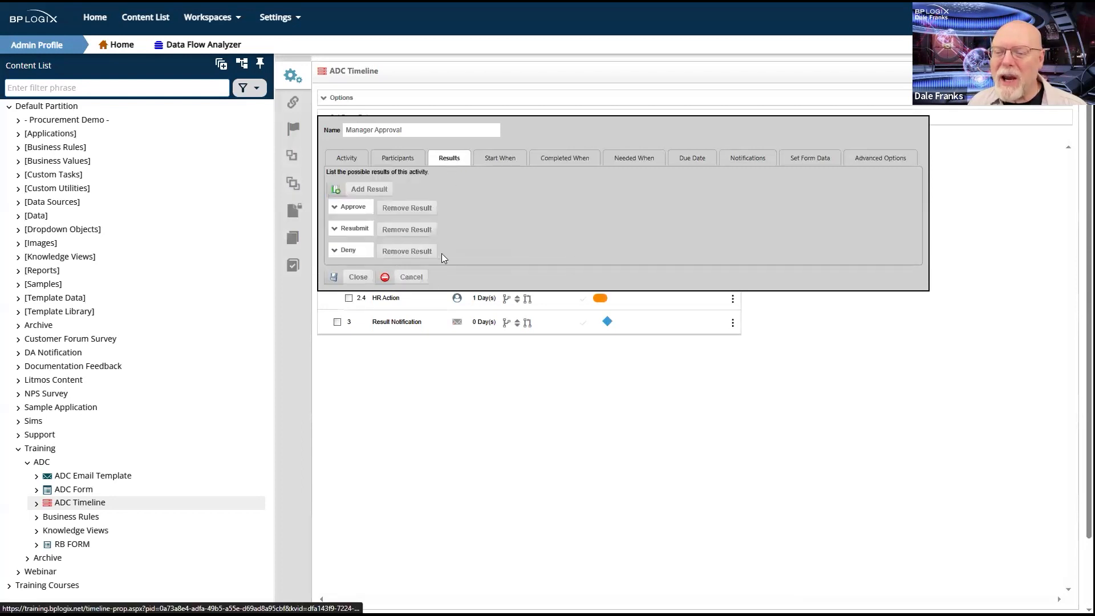
{"action": "left_click", "coordinate": [342, 250]}
{"action": "double_click", "coordinate": [425, 269]}
{"action": "type", "text": "Cancel"}
{"action": "left_click", "coordinate": [671, 292]}
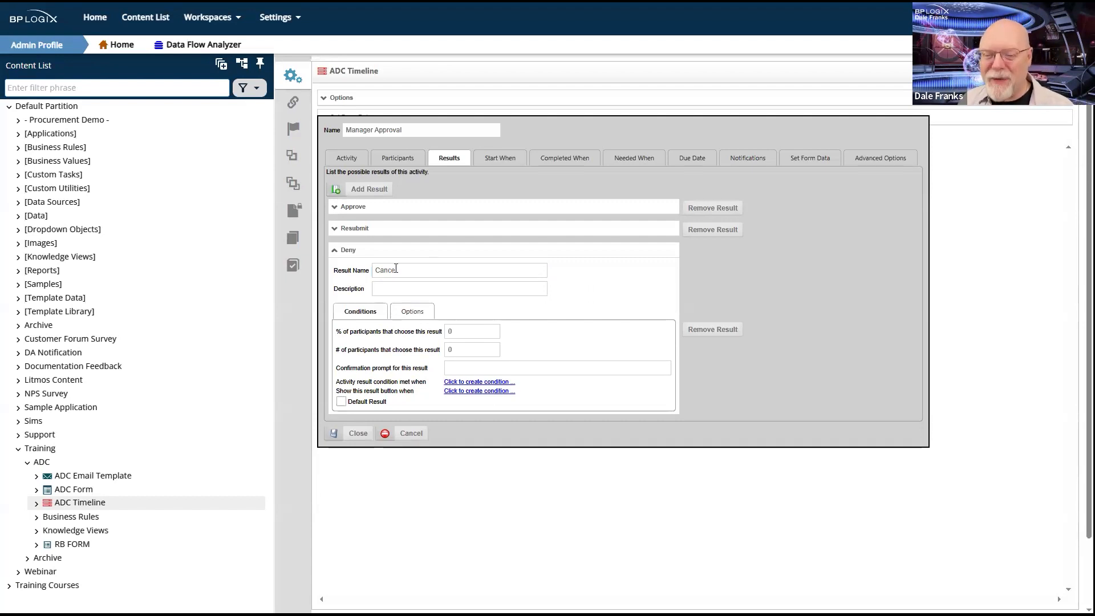
{"action": "left_click", "coordinate": [344, 253]}
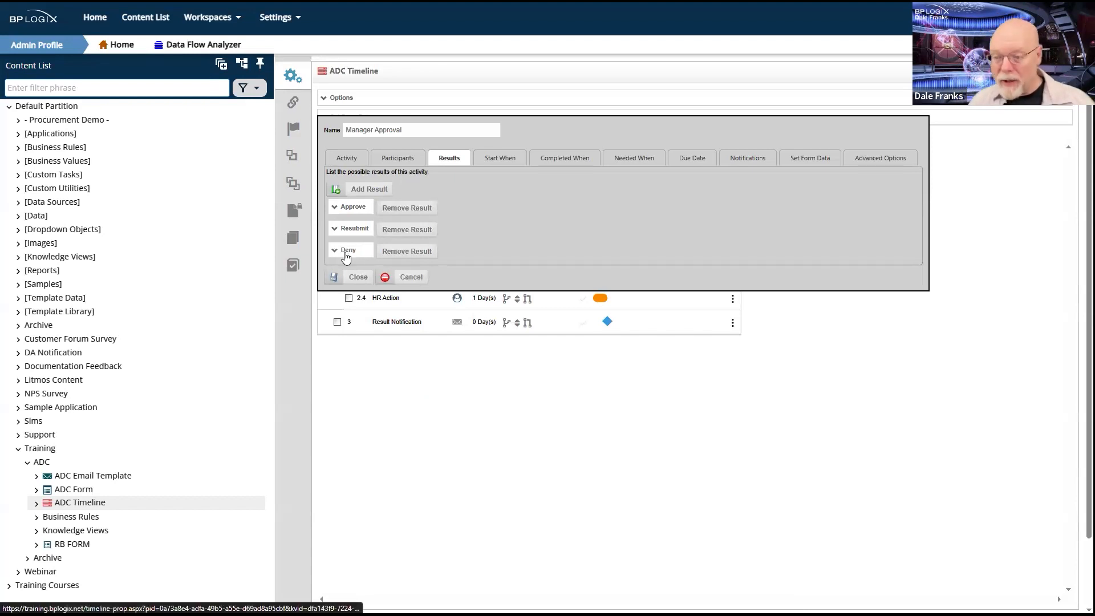
{"action": "left_click", "coordinate": [346, 254]}
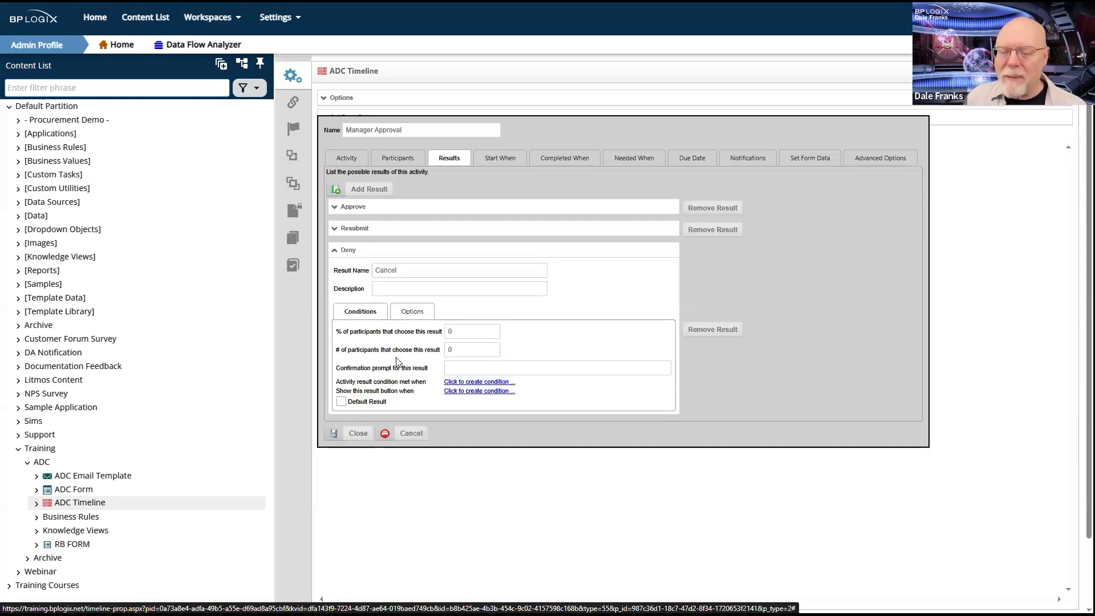
{"action": "left_click", "coordinate": [425, 275]}
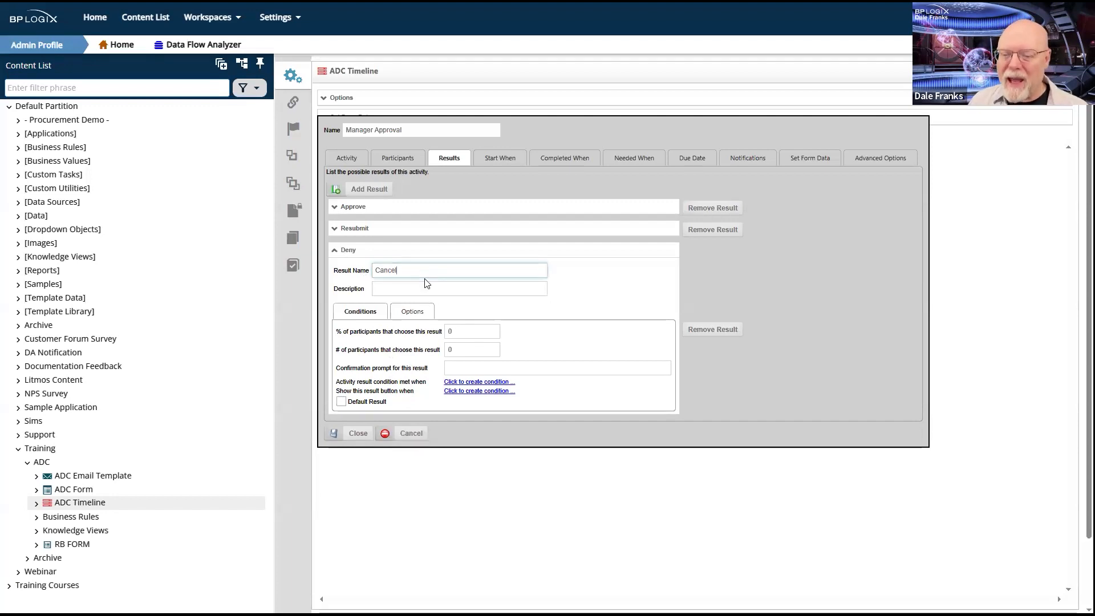
{"action": "double_click", "coordinate": [345, 252]}
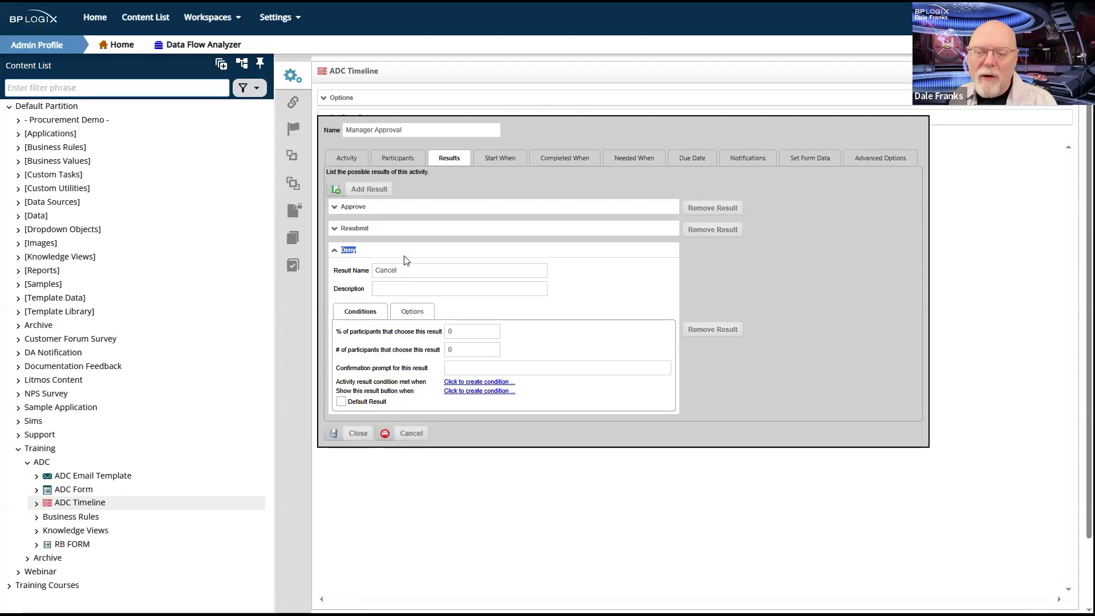
{"action": "left_click", "coordinate": [404, 271]}
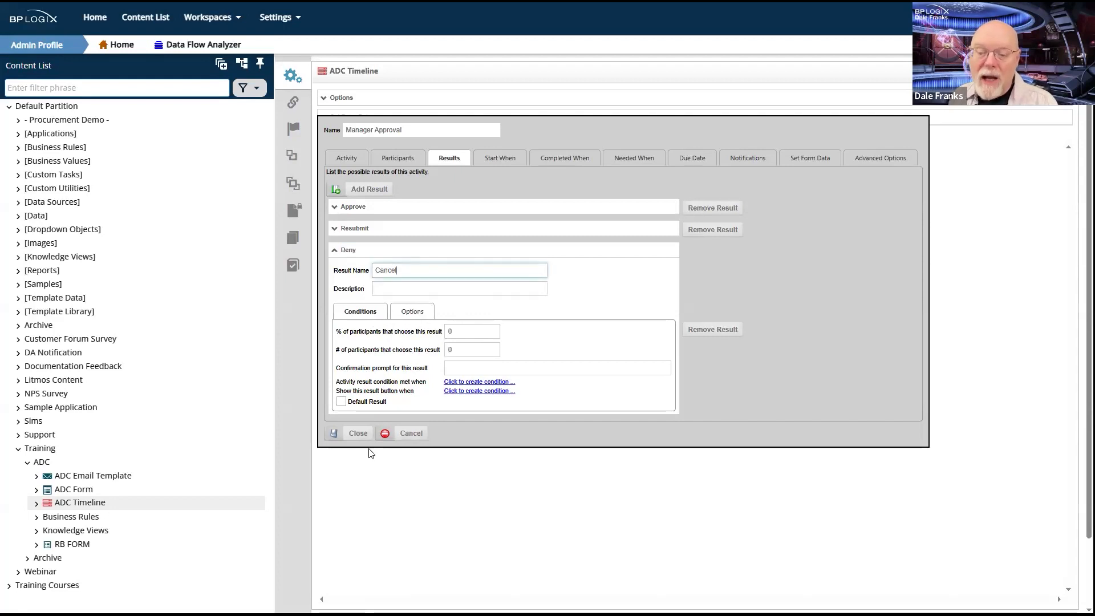
{"action": "left_click", "coordinate": [356, 434]}
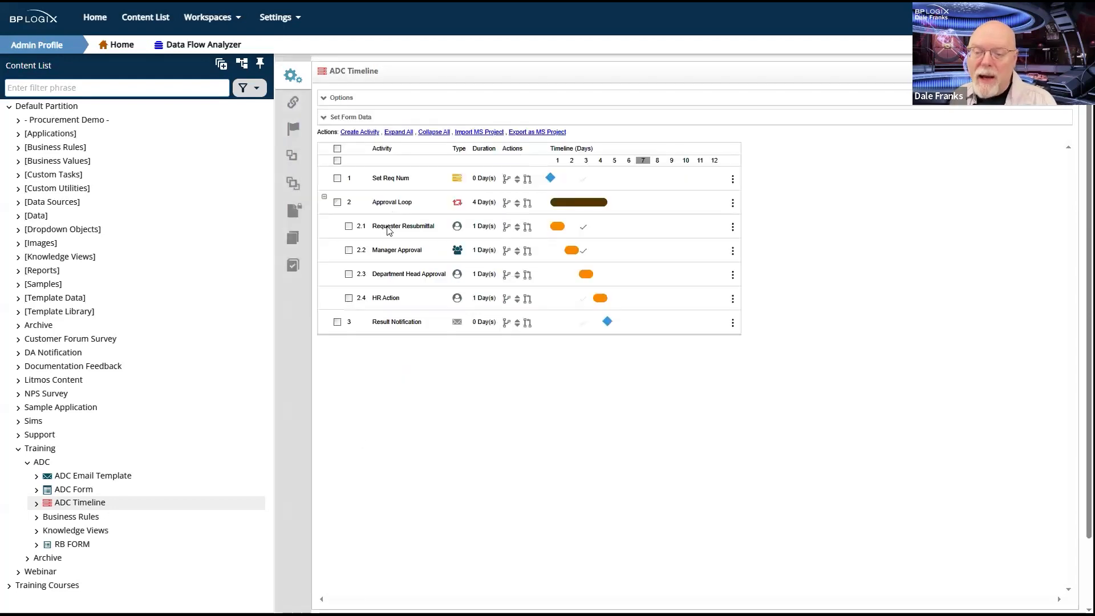
Reopen the Manager Approval activity, check the name of its Cancel result and close the activity.
{"action": "left_click", "coordinate": [407, 251]}
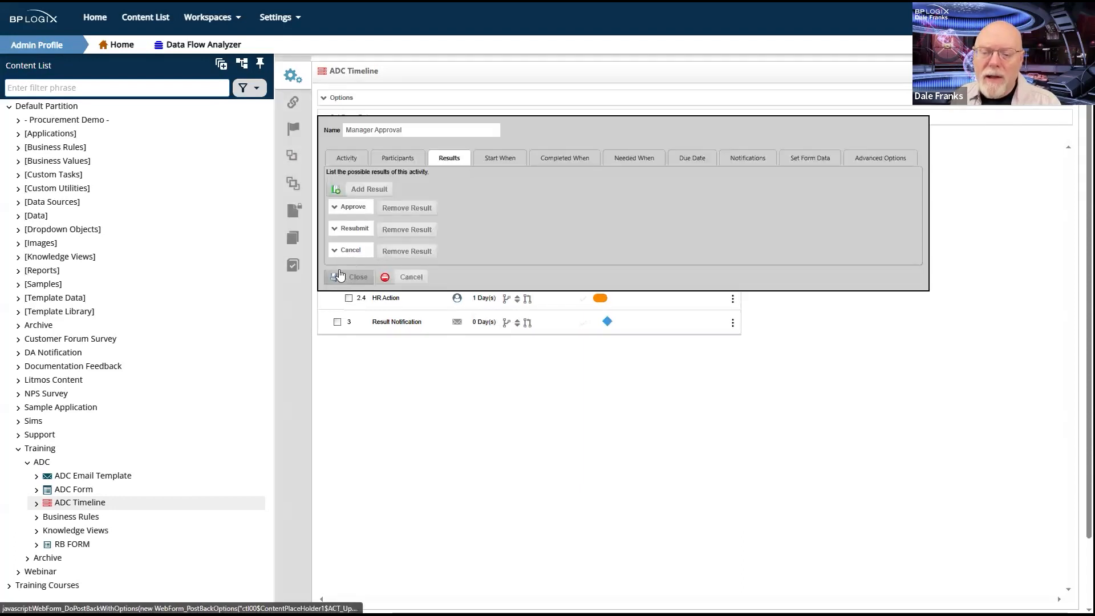
{"action": "left_click", "coordinate": [334, 252]}
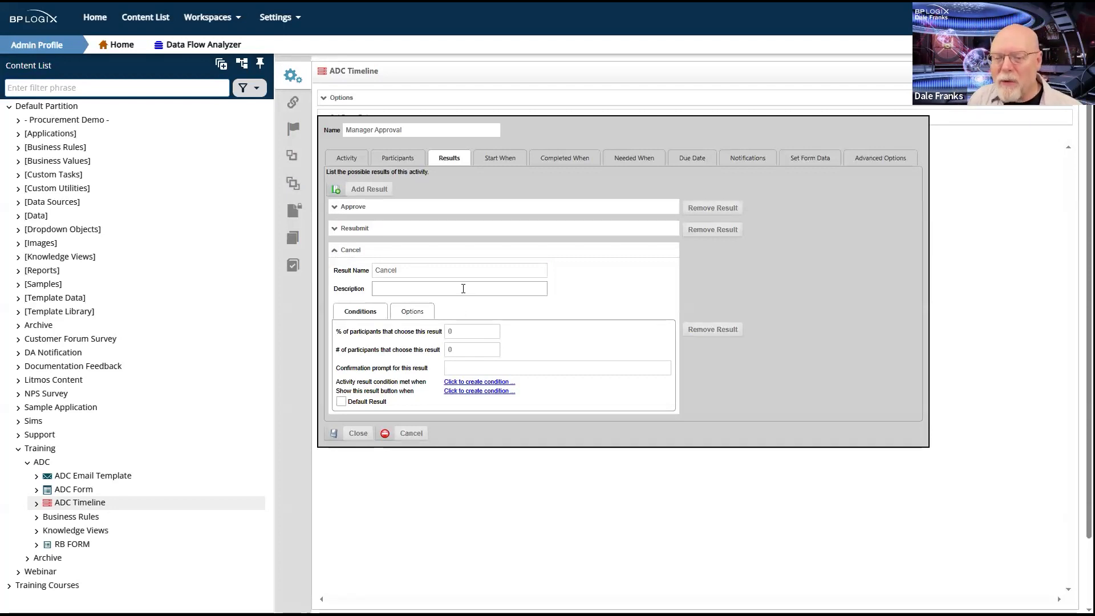
{"action": "left_click", "coordinate": [433, 270]}
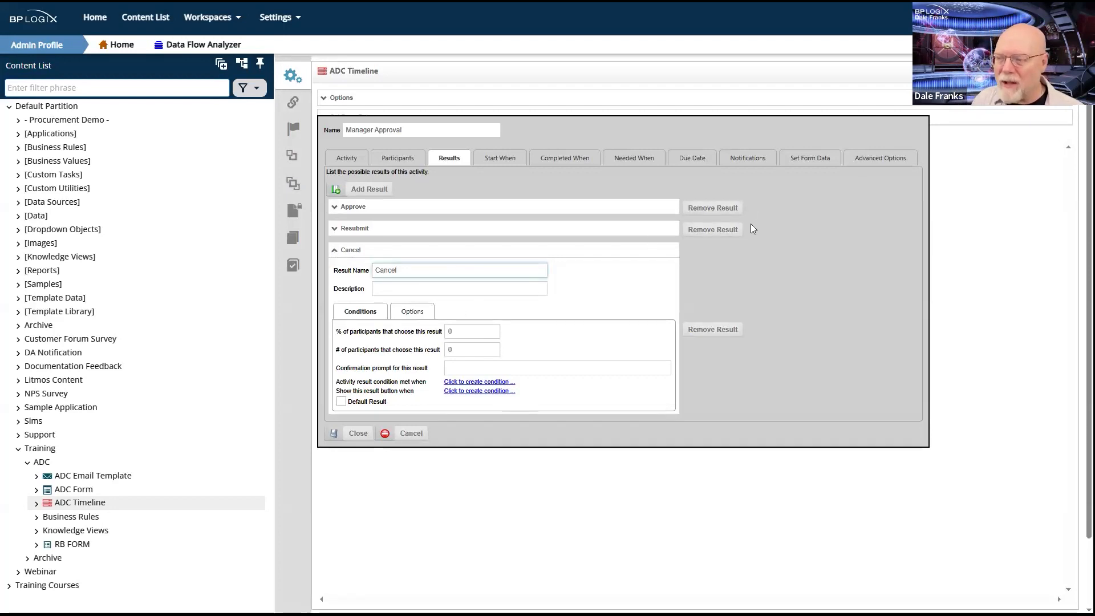
{"action": "left_click", "coordinate": [358, 433]}
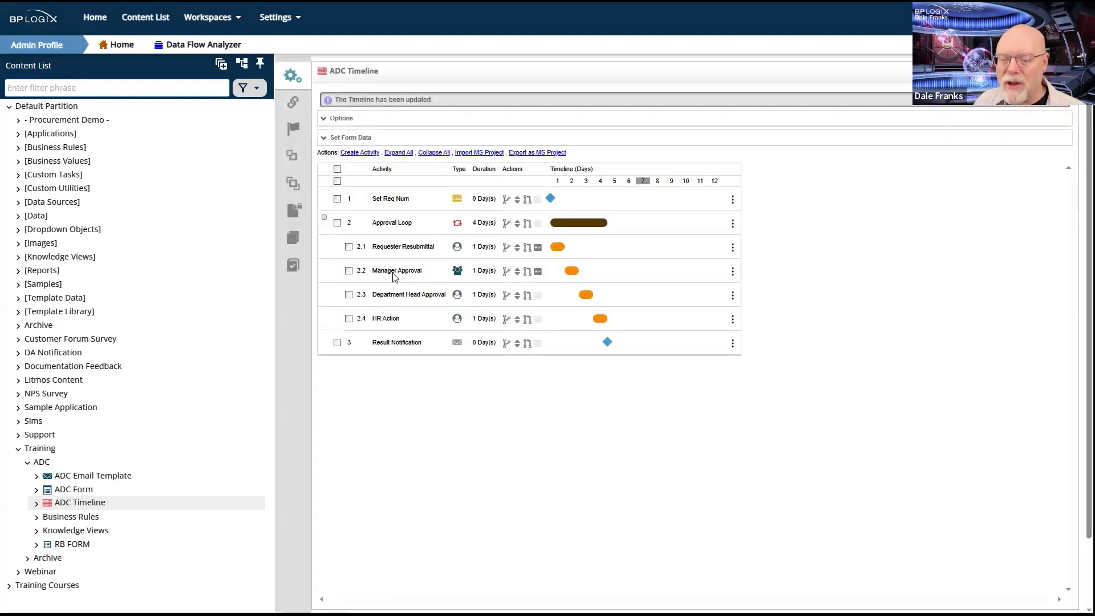
Examine the form button options of Manager Approval's Approve, Resubmit and Cancel results.
{"action": "left_click", "coordinate": [394, 276]}
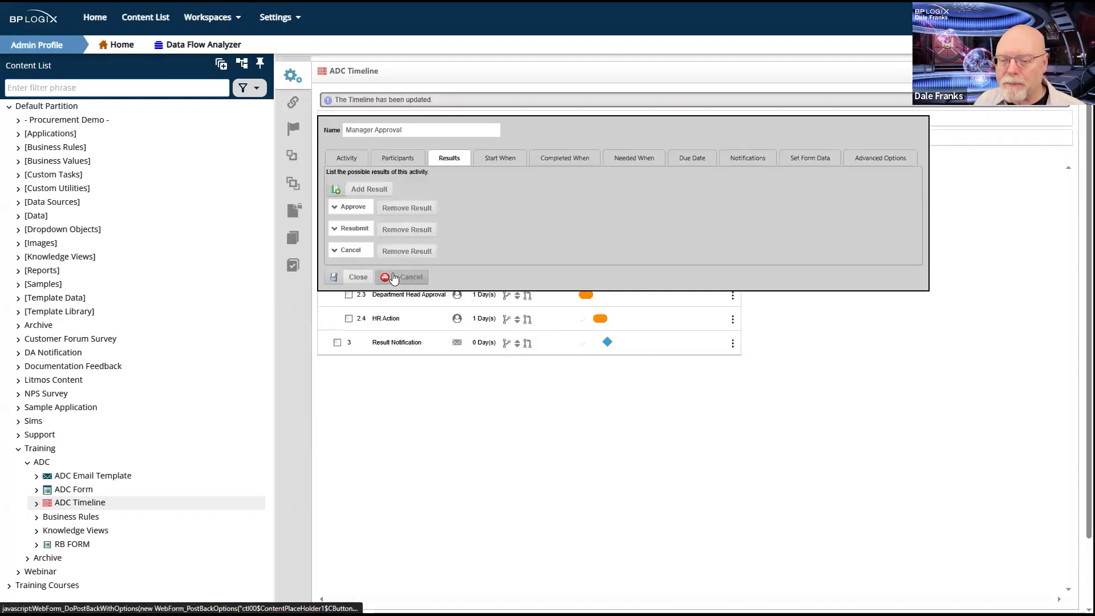
{"action": "left_click", "coordinate": [358, 211]}
{"action": "left_click", "coordinate": [424, 273]}
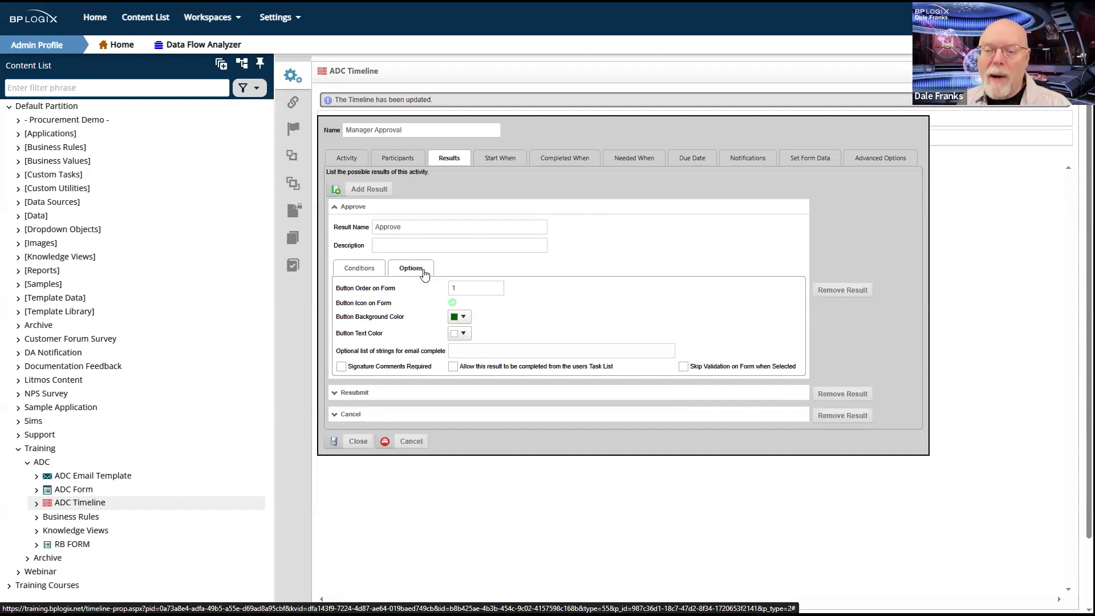
{"action": "scroll", "coordinate": [371, 319], "scroll_direction": "down", "scroll_amount": 1}
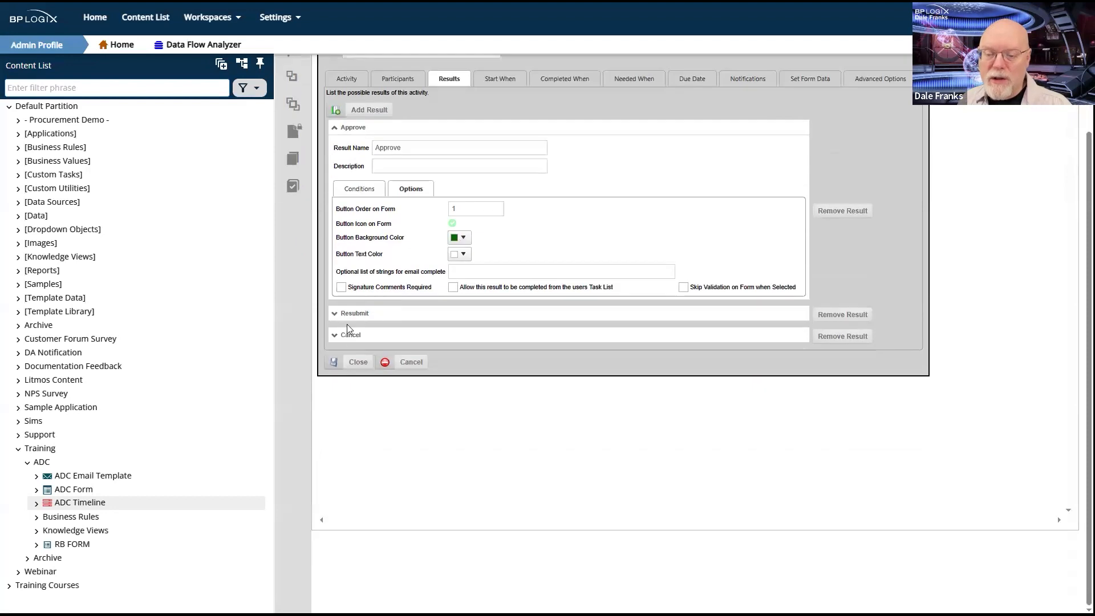
{"action": "left_click", "coordinate": [353, 314]}
{"action": "left_click", "coordinate": [408, 377]}
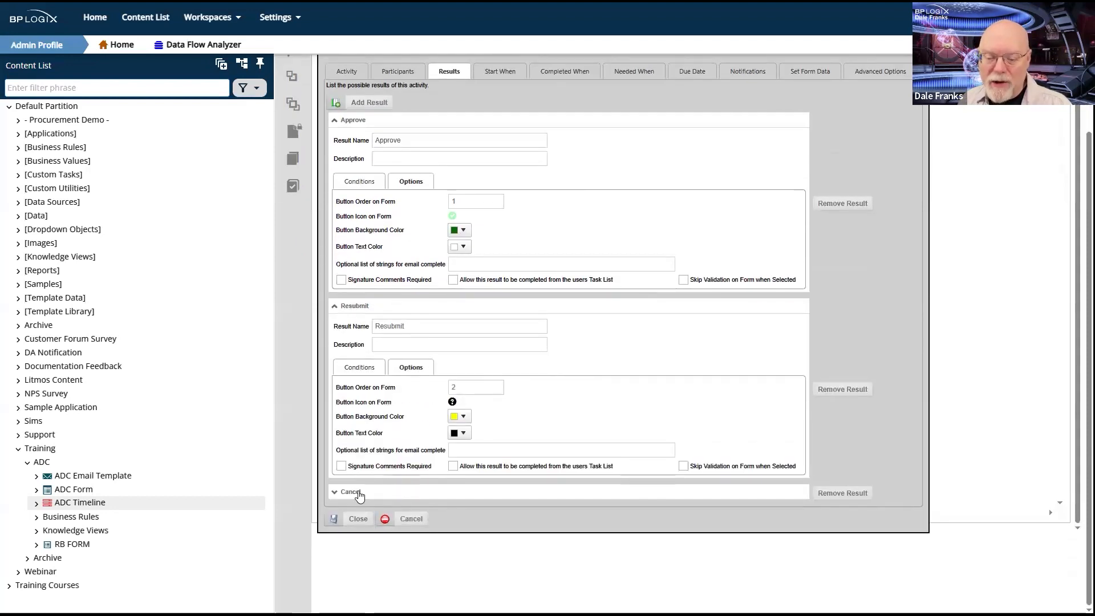
{"action": "left_click", "coordinate": [360, 494]}
{"action": "scroll", "coordinate": [547, 433], "scroll_direction": "down", "scroll_amount": 2}
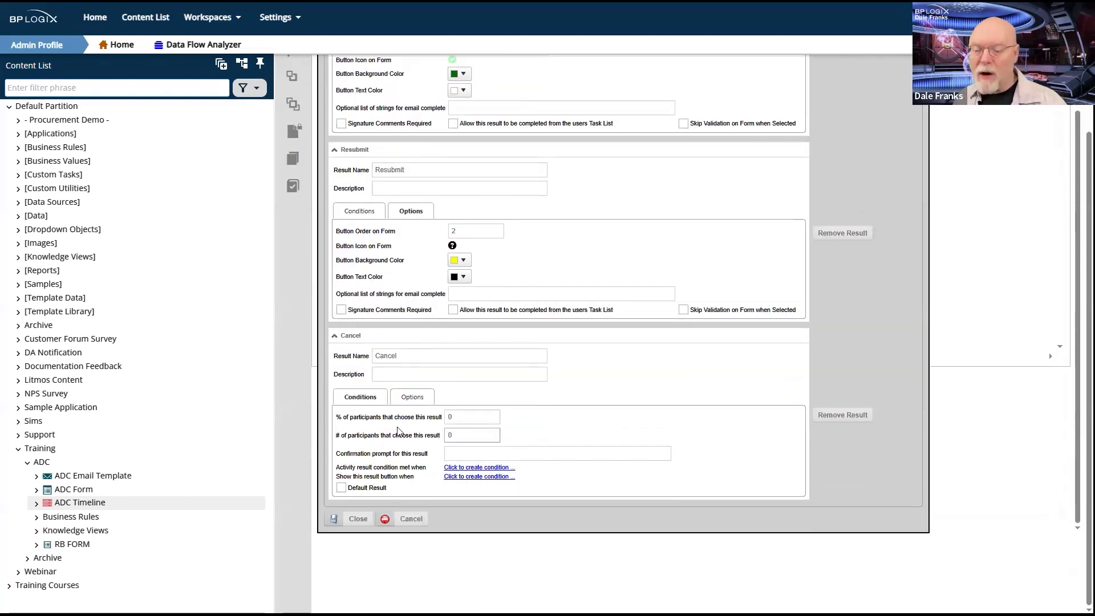
{"action": "left_click", "coordinate": [425, 402]}
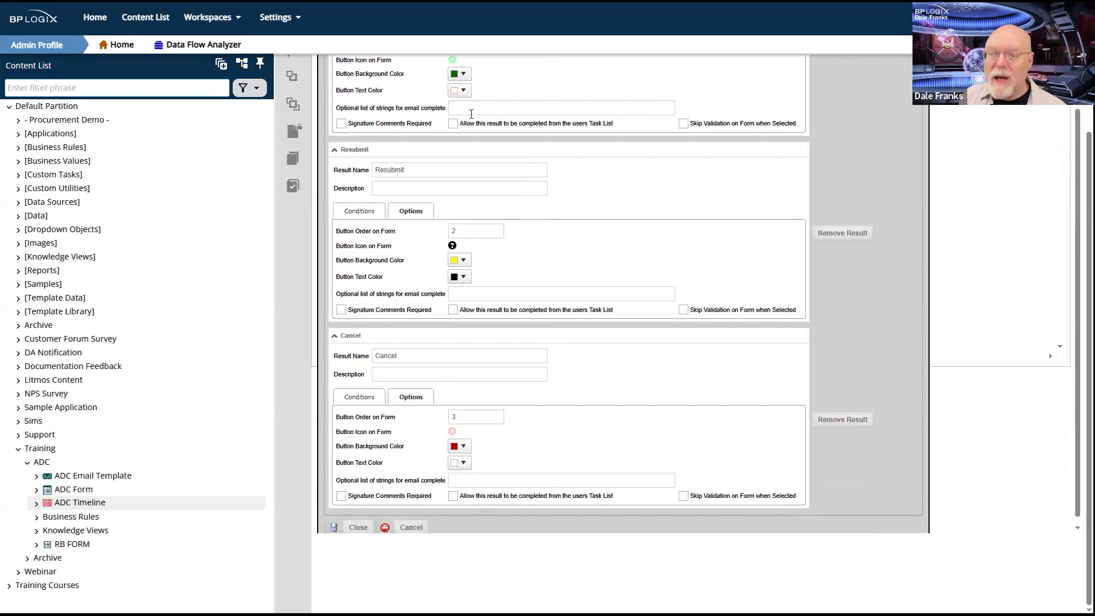
Compare the Button Order on Form settings across the Approve, Resubmit and Cancel results.
{"action": "scroll", "coordinate": [450, 222], "scroll_direction": "up", "scroll_amount": 3}
{"action": "left_click", "coordinate": [466, 207]}
{"action": "double_click", "coordinate": [466, 207]}
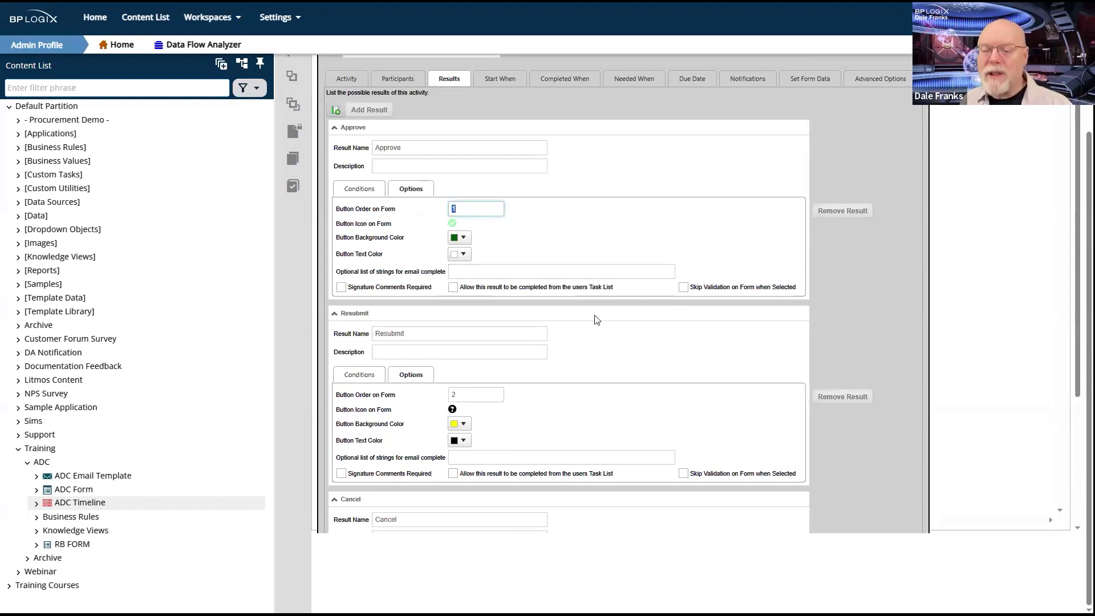
{"action": "scroll", "coordinate": [596, 319], "scroll_direction": "down", "scroll_amount": 3}
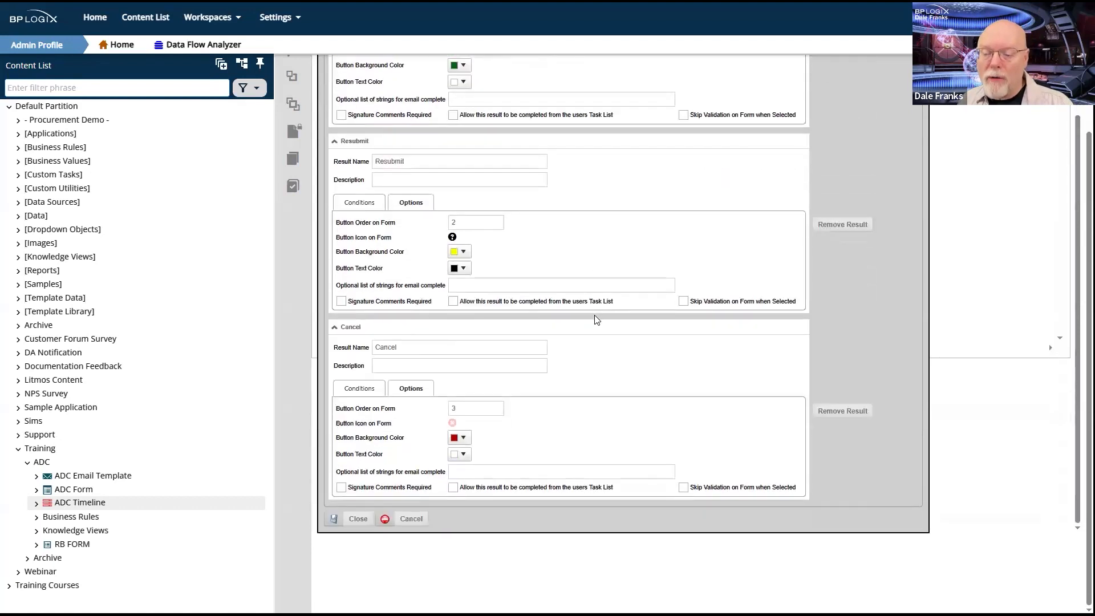
{"action": "scroll", "coordinate": [594, 315], "scroll_direction": "up", "scroll_amount": 3}
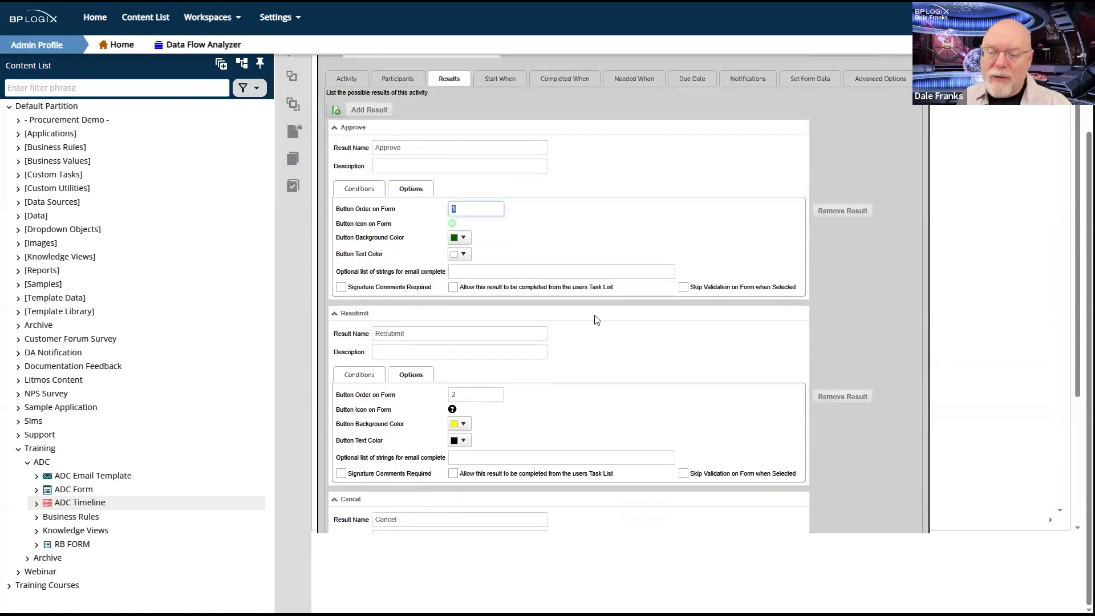
{"action": "left_click", "coordinate": [611, 232]}
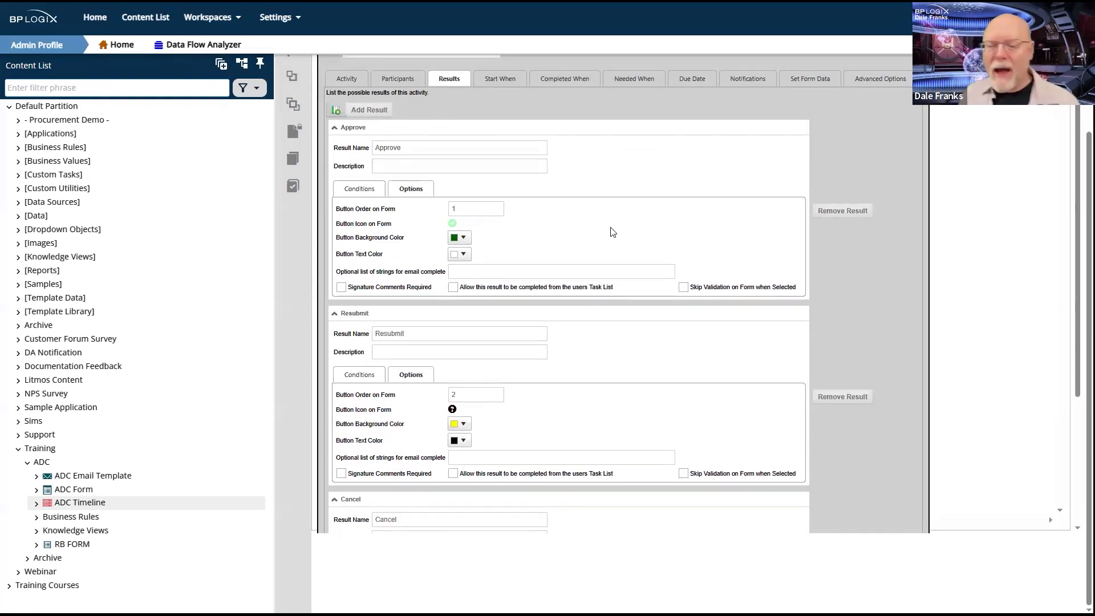
Inspect the background color choices for the Approve result's button, look over the other results' colors and close the activity.
{"action": "left_click", "coordinate": [462, 239]}
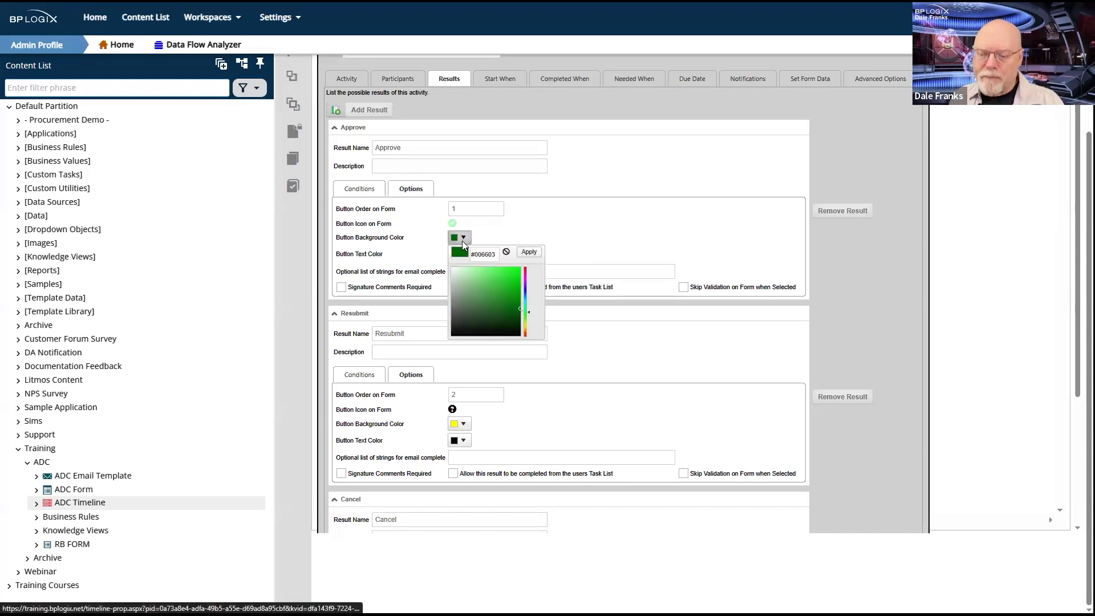
{"action": "left_click", "coordinate": [633, 268]}
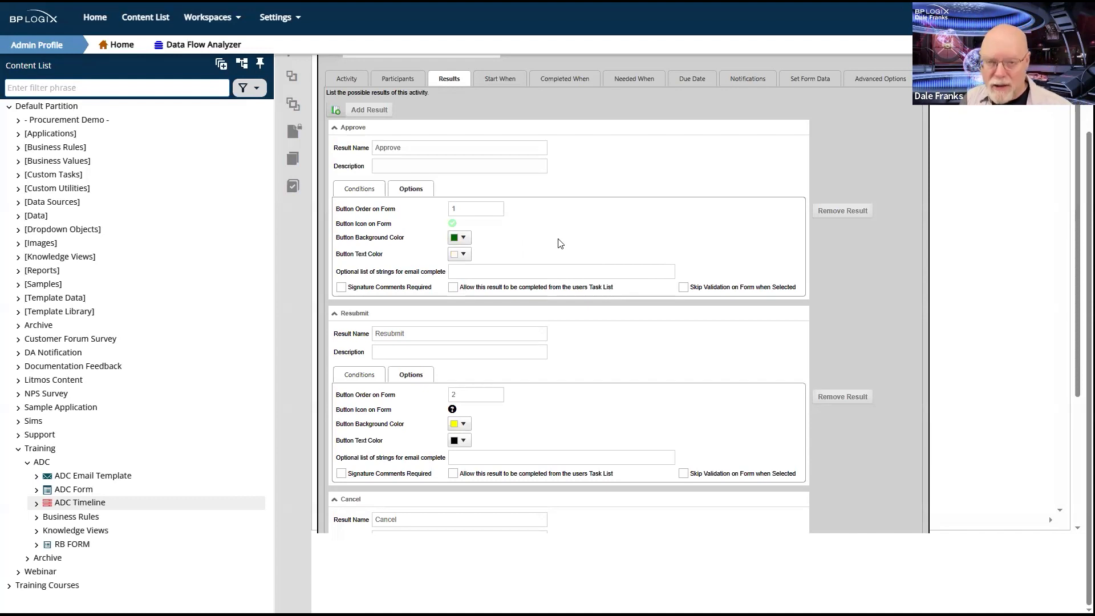
{"action": "left_click", "coordinate": [468, 242]}
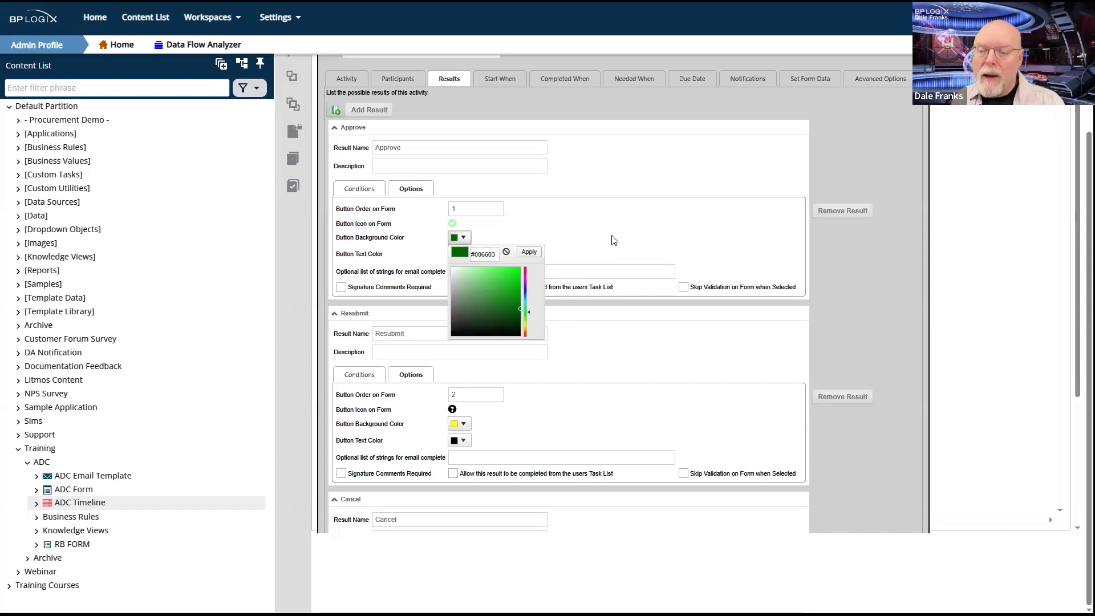
{"action": "left_click", "coordinate": [635, 260]}
{"action": "scroll", "coordinate": [644, 371], "scroll_direction": "down", "scroll_amount": 3}
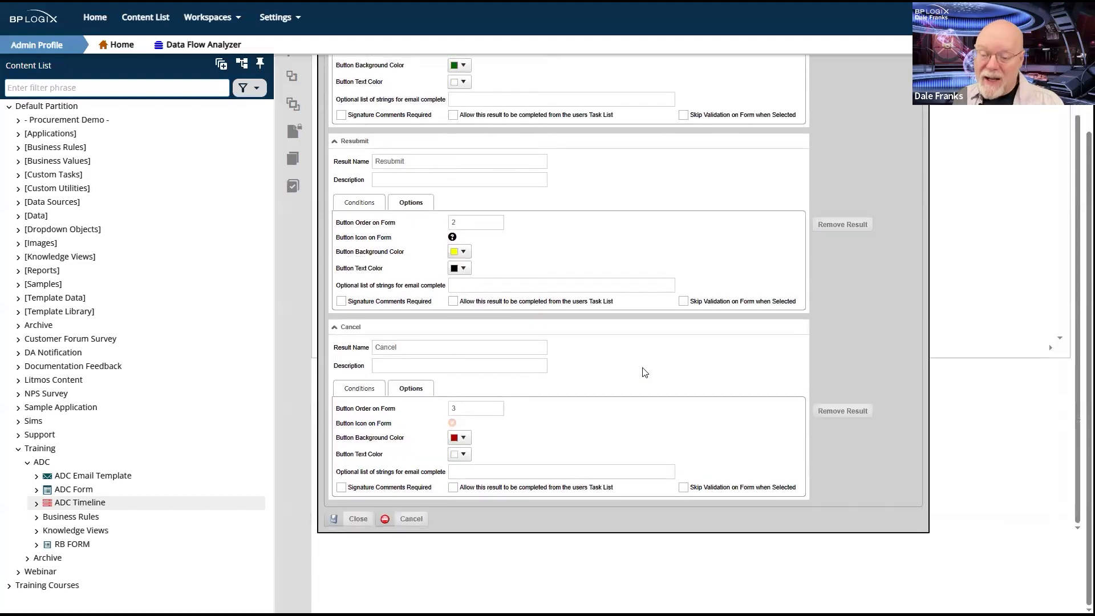
{"action": "left_click", "coordinate": [355, 521]}
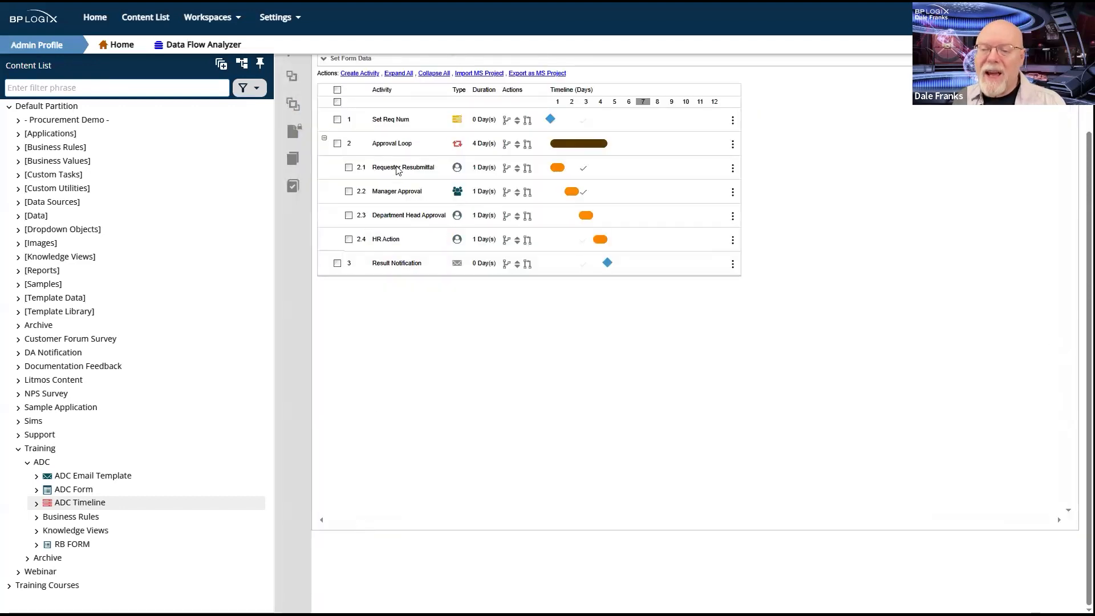
Reopen the Manager Approval activity and look through the full range of preset colors offered for the activity's timeline bar.
{"action": "left_click", "coordinate": [412, 191]}
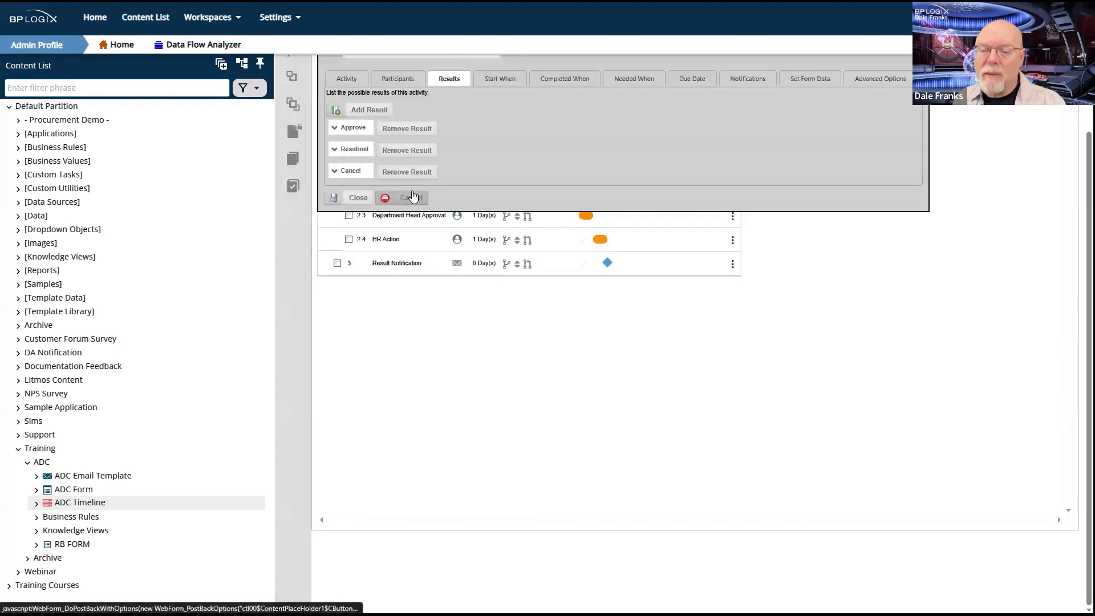
{"action": "left_click", "coordinate": [348, 80]}
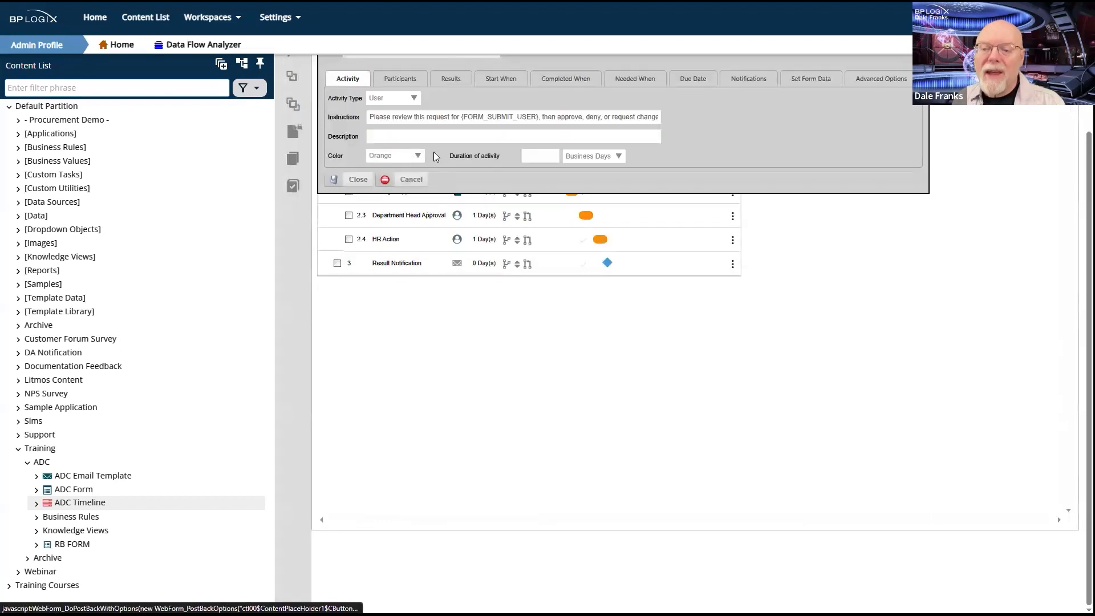
{"action": "left_click", "coordinate": [414, 160]}
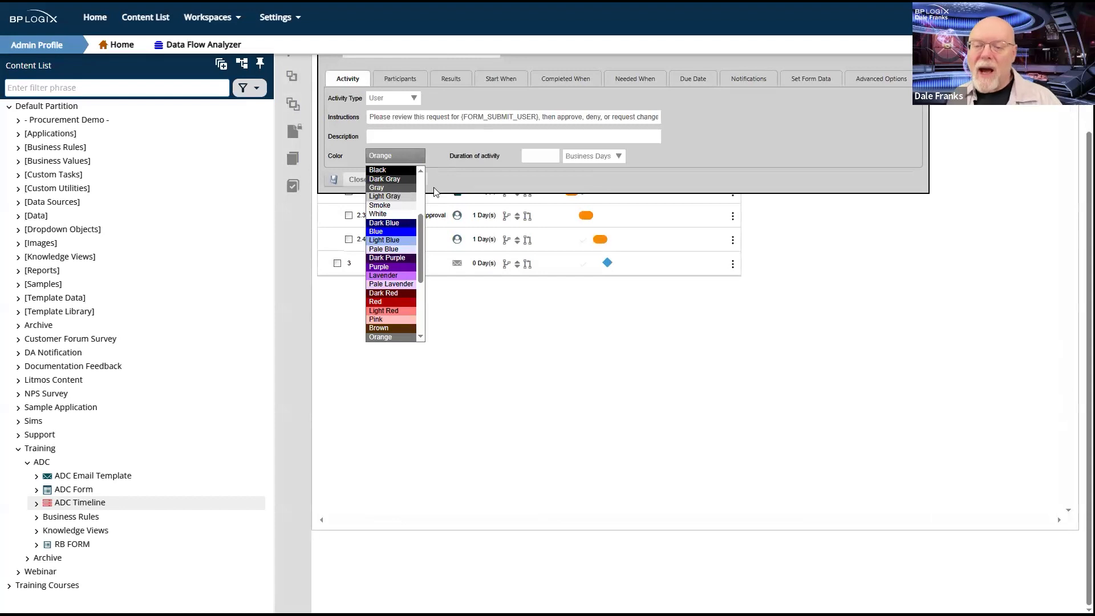
{"action": "left_click_drag", "start_coordinate": [418, 254], "coordinate": [431, 322]}
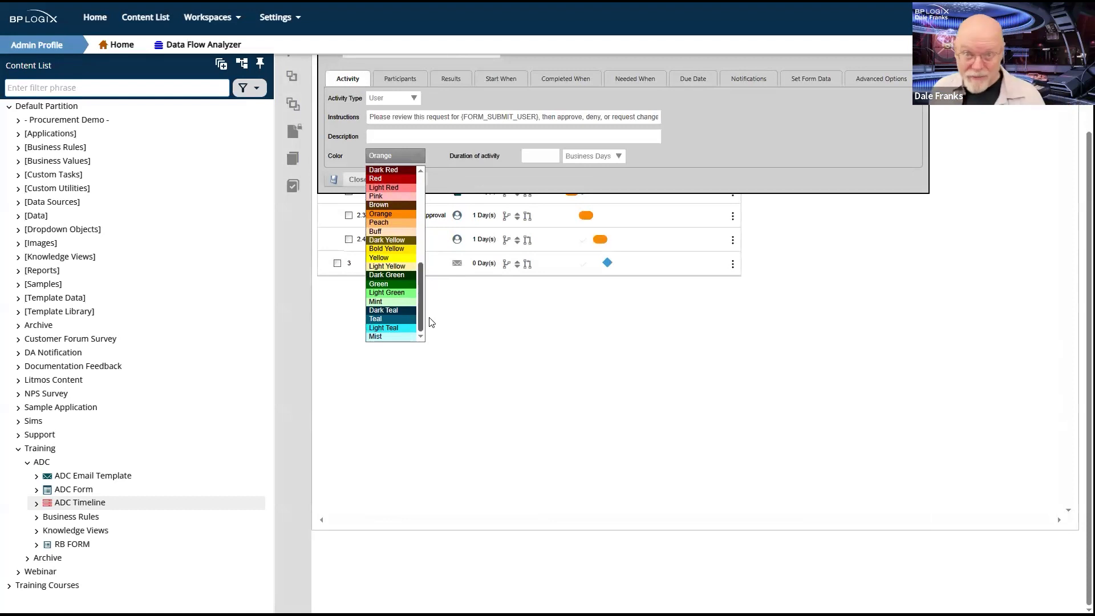
{"action": "left_click_drag", "start_coordinate": [428, 312], "coordinate": [415, 212]}
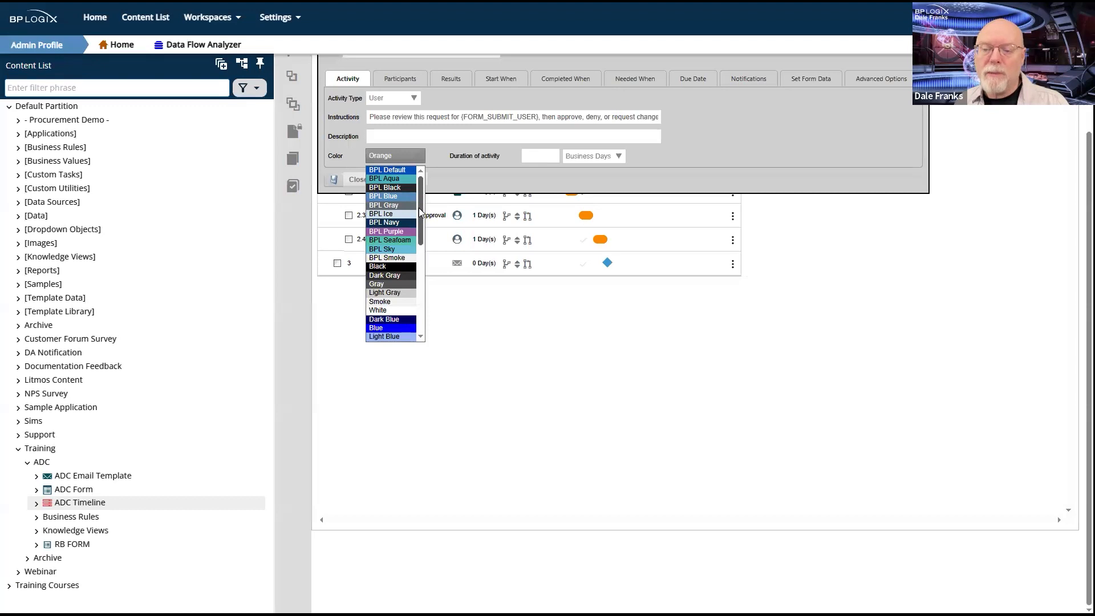
{"action": "left_click_drag", "start_coordinate": [427, 224], "coordinate": [427, 327]}
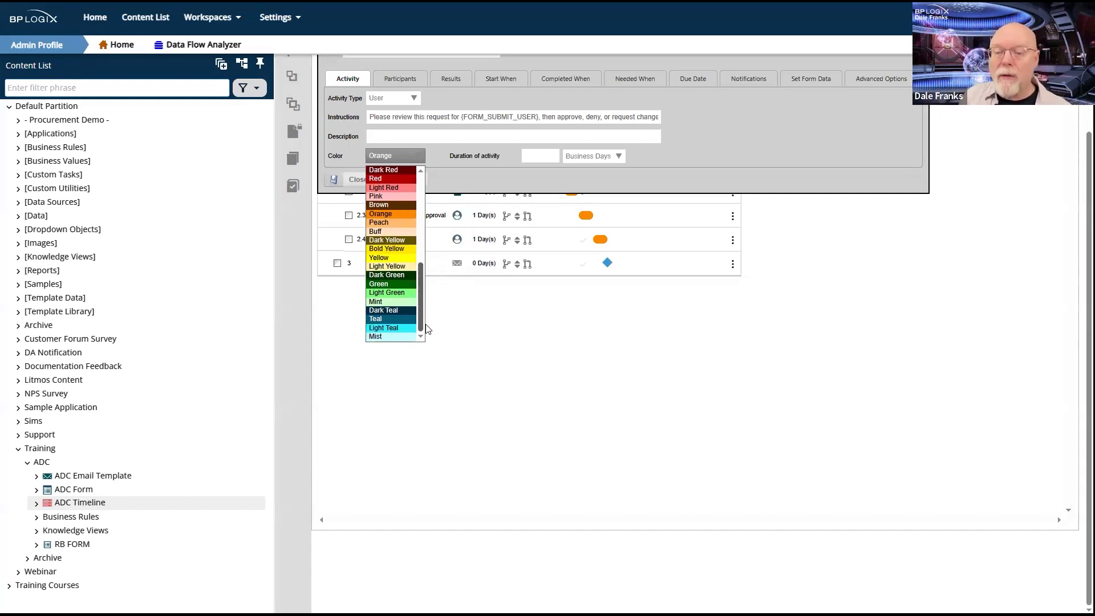
{"action": "mouse_move", "coordinate": [421, 319]}
{"action": "left_mouse_down"}
{"action": "mouse_move", "coordinate": [432, 211]}
{"action": "mouse_move", "coordinate": [430, 313]}
{"action": "left_mouse_up"}
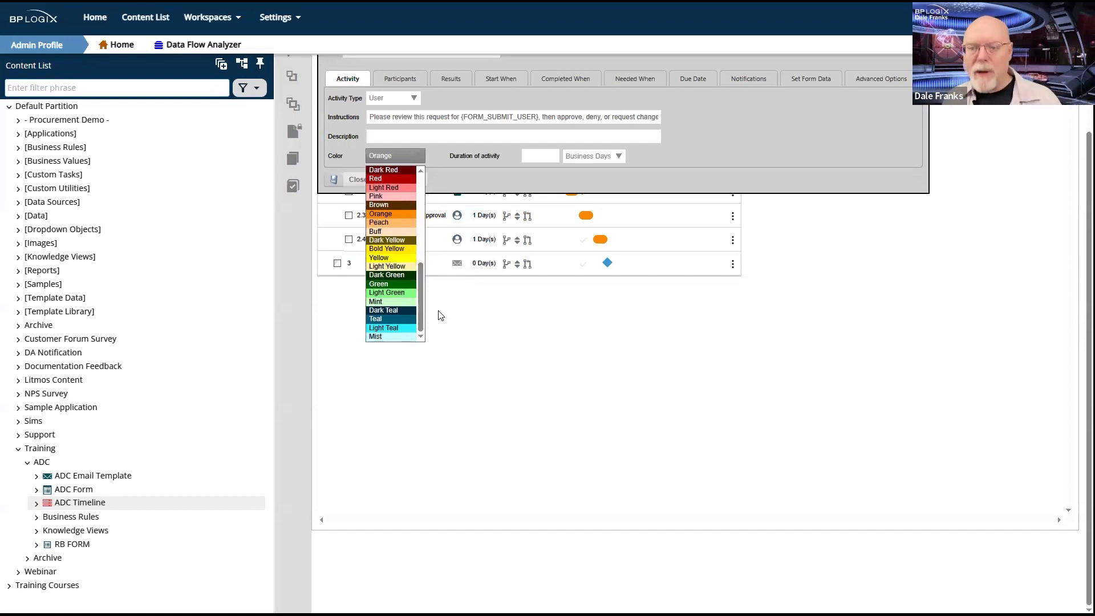
Inspect the custom background color picker of the Approve result's form button in Manager Approval.
{"action": "left_click", "coordinate": [450, 79]}
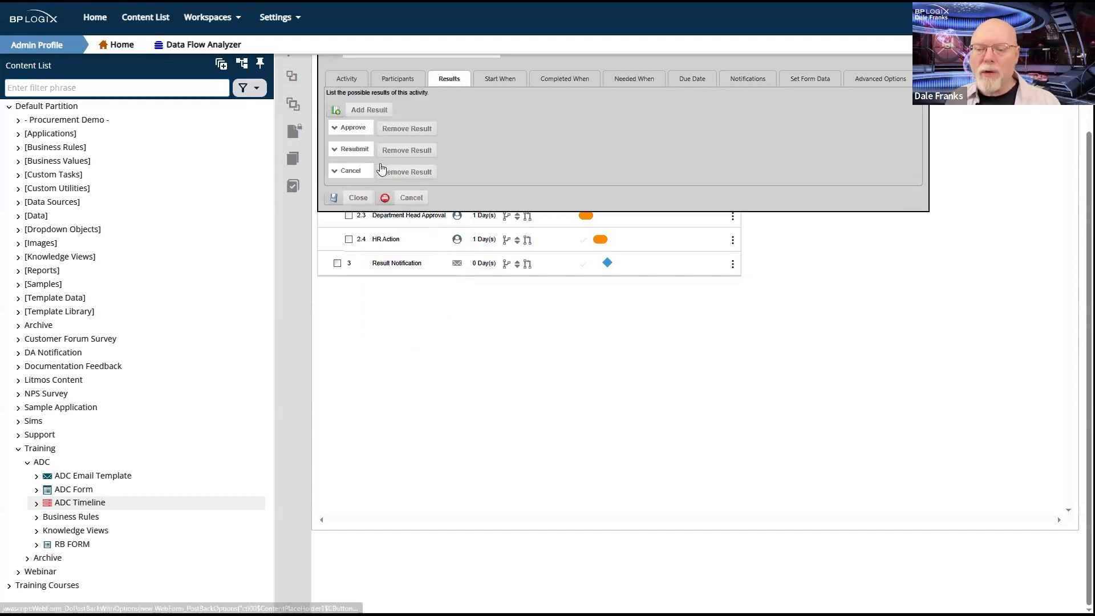
{"action": "left_click", "coordinate": [358, 128]}
{"action": "left_click", "coordinate": [413, 189]}
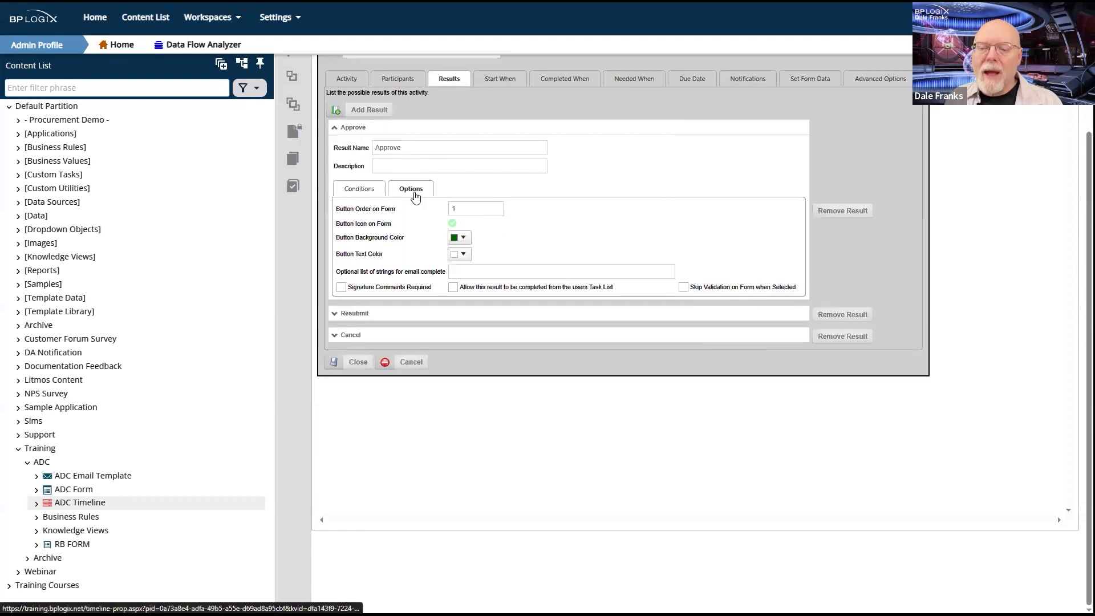
{"action": "left_click", "coordinate": [460, 237]}
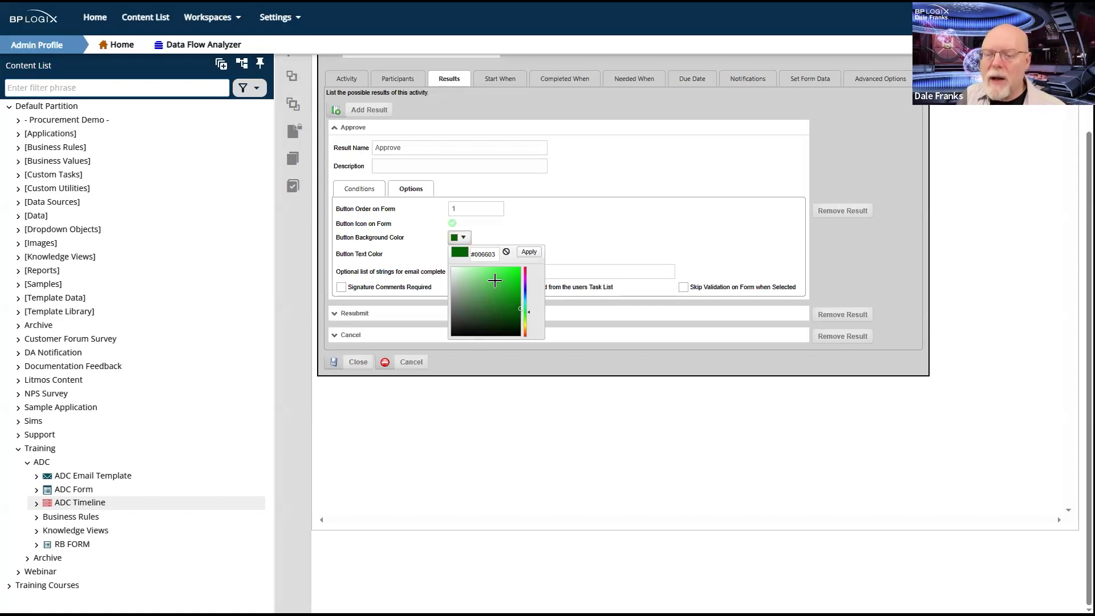
{"action": "left_click", "coordinate": [466, 237]}
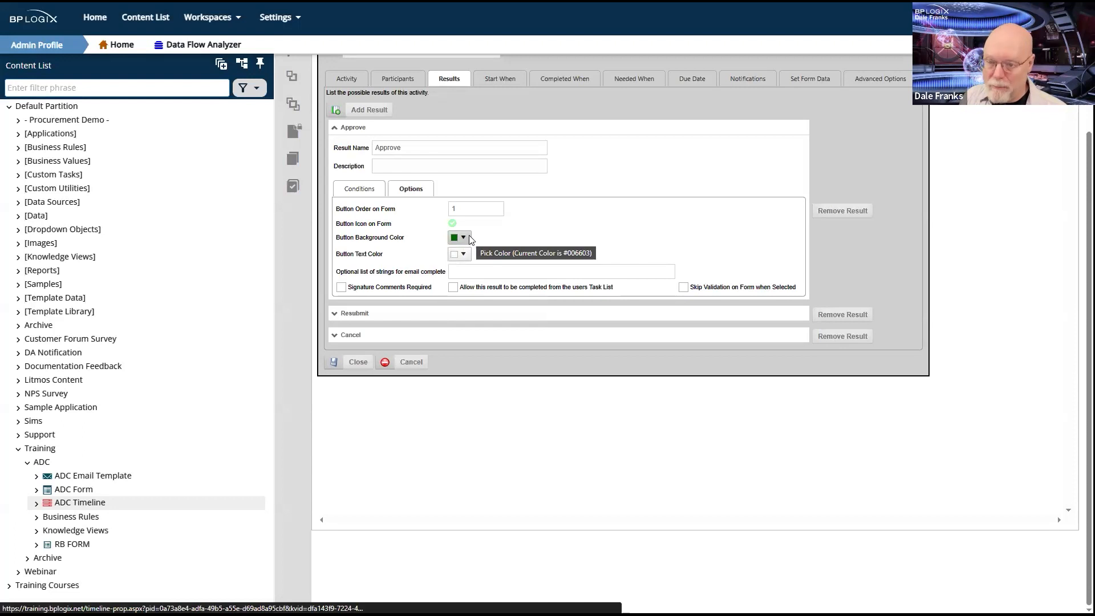
Look over Manager Approval's preset activity colors again to compare them with the Approve button's custom color.
{"action": "left_click", "coordinate": [342, 80]}
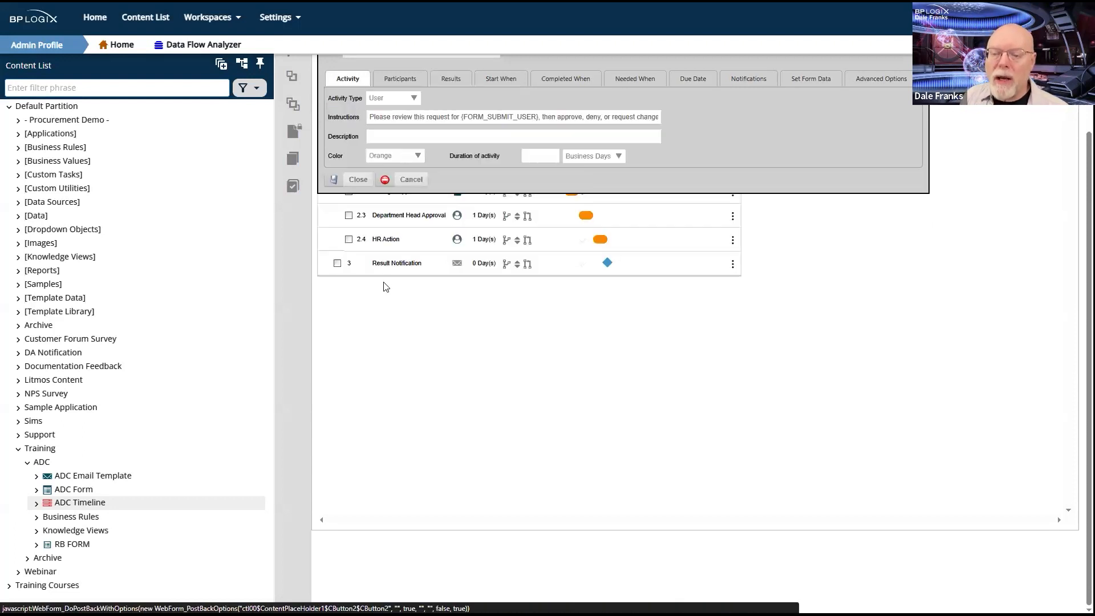
{"action": "left_click", "coordinate": [394, 156]}
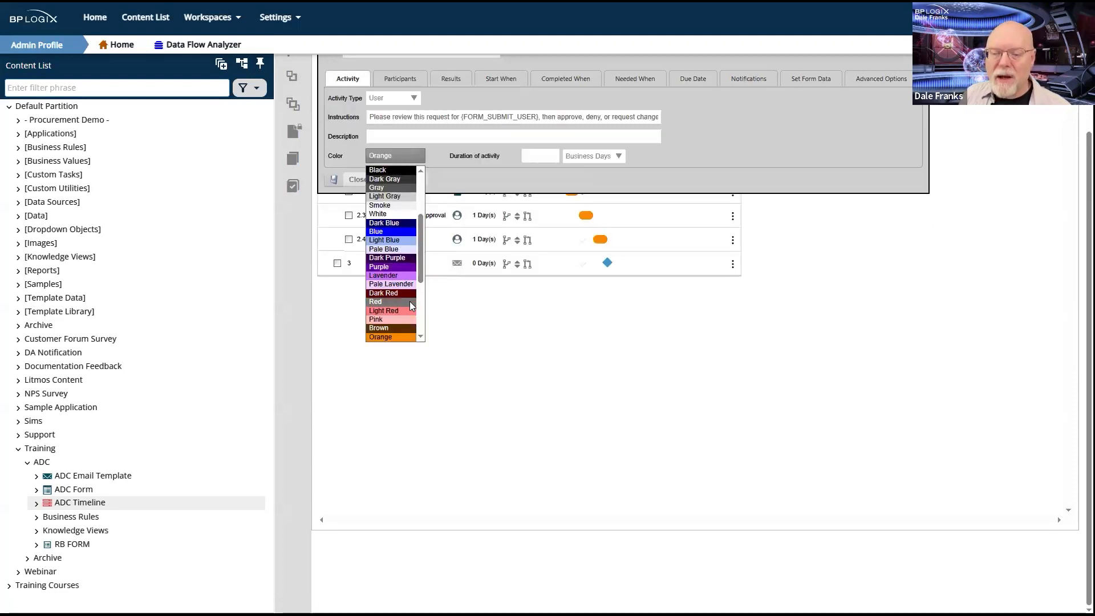
{"action": "scroll", "coordinate": [396, 324], "scroll_direction": "down", "scroll_amount": 3}
{"action": "scroll", "coordinate": [397, 324], "scroll_direction": "up", "scroll_amount": 7}
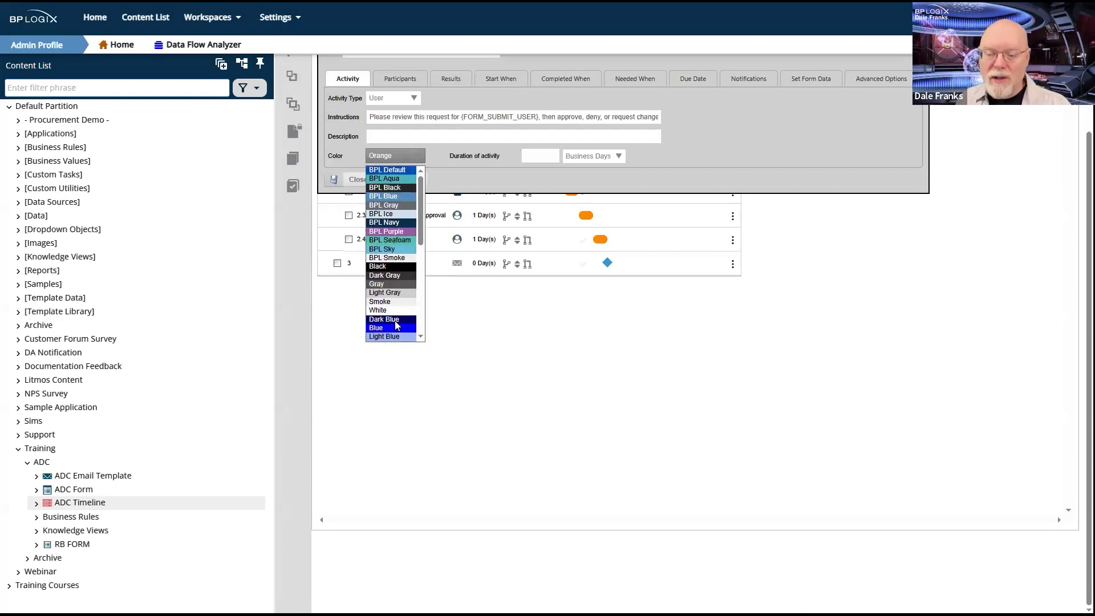
{"action": "scroll", "coordinate": [381, 277], "scroll_direction": "down", "scroll_amount": 6}
{"action": "scroll", "coordinate": [381, 277], "scroll_direction": "down", "scroll_amount": 2}
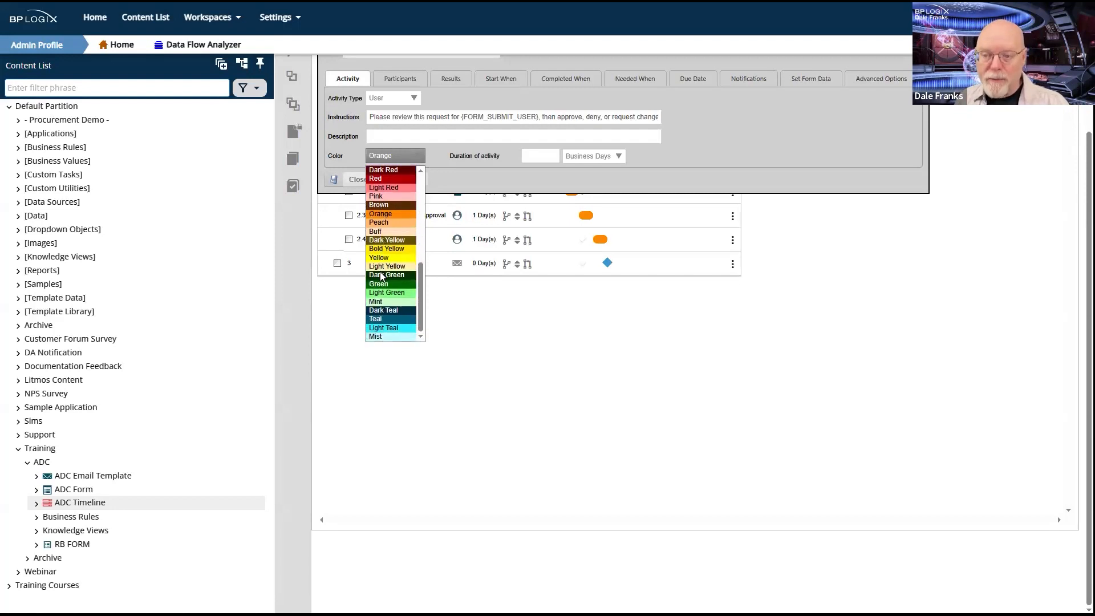
Examine the hex codes of the Approve button's background and text colors without changing either one.
{"action": "left_click", "coordinate": [451, 79]}
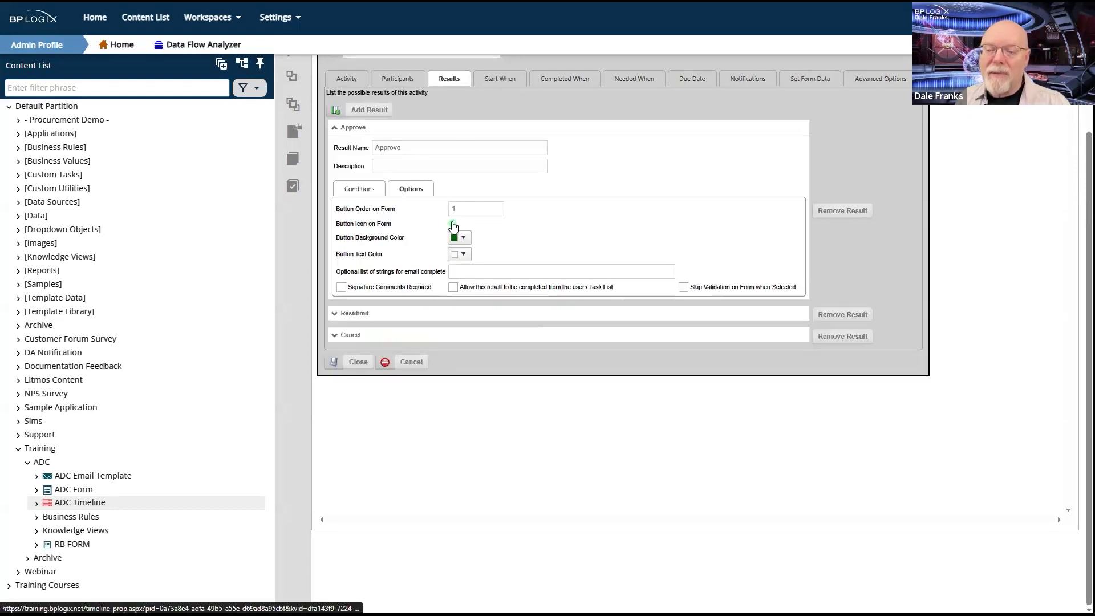
{"action": "left_click", "coordinate": [459, 238]}
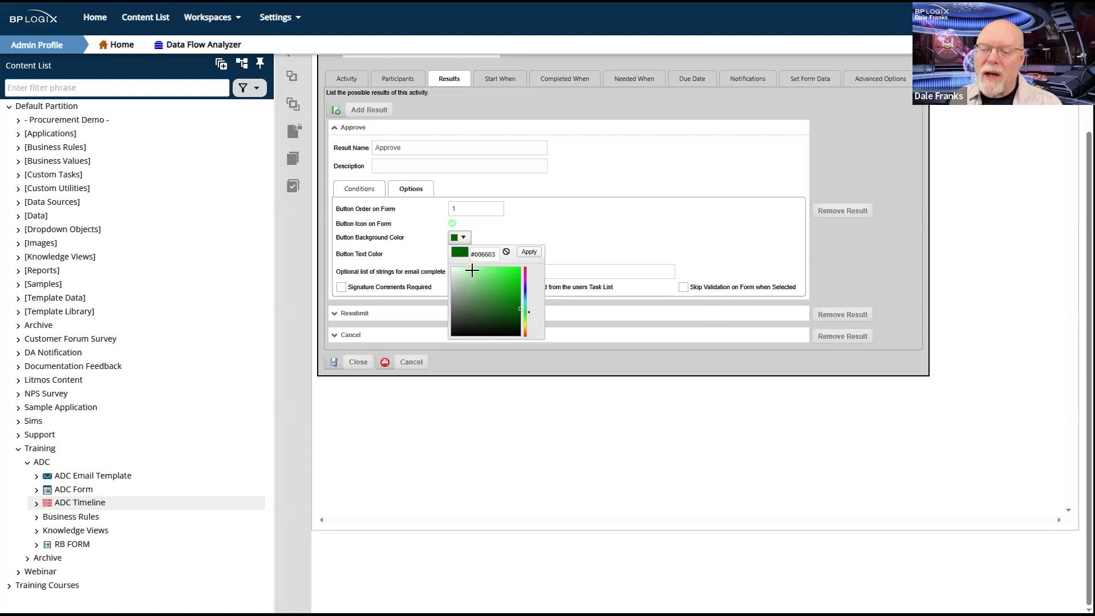
{"action": "double_click", "coordinate": [486, 254]}
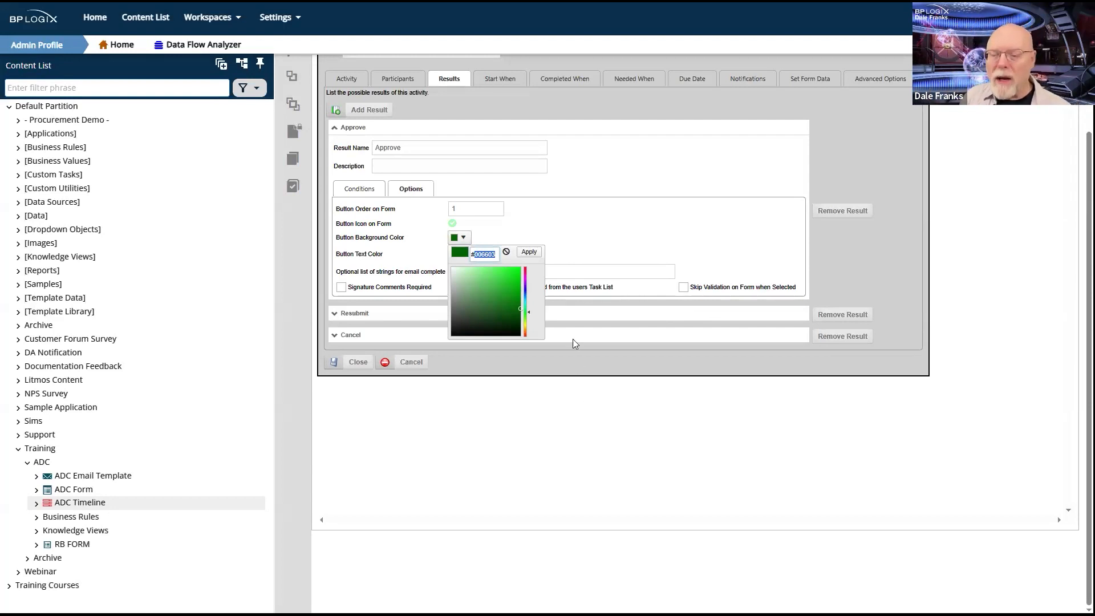
{"action": "left_click", "coordinate": [569, 244]}
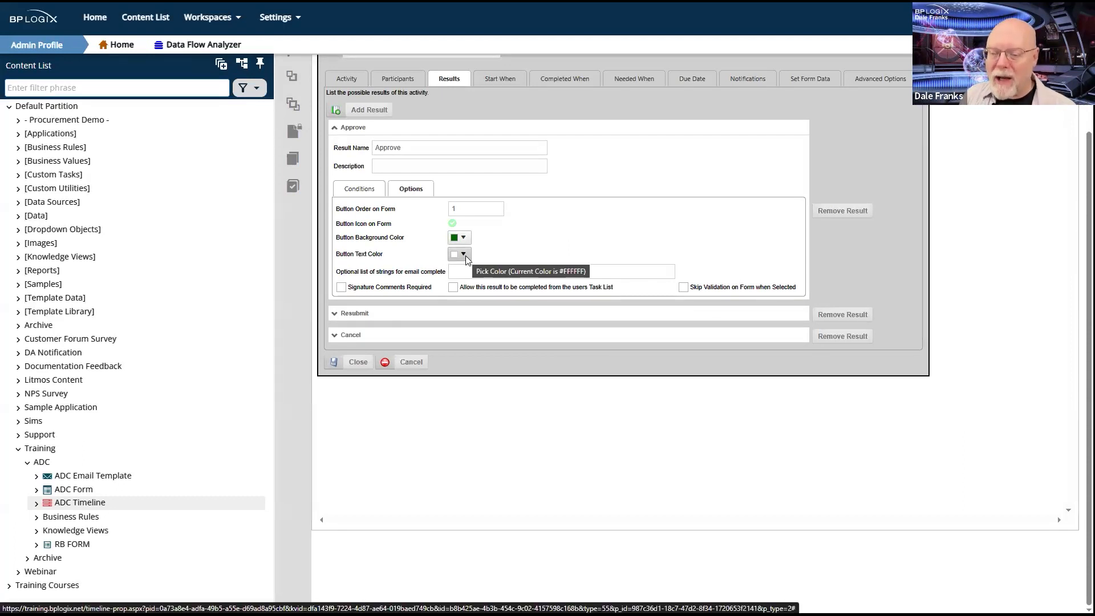
{"action": "left_click", "coordinate": [463, 254]}
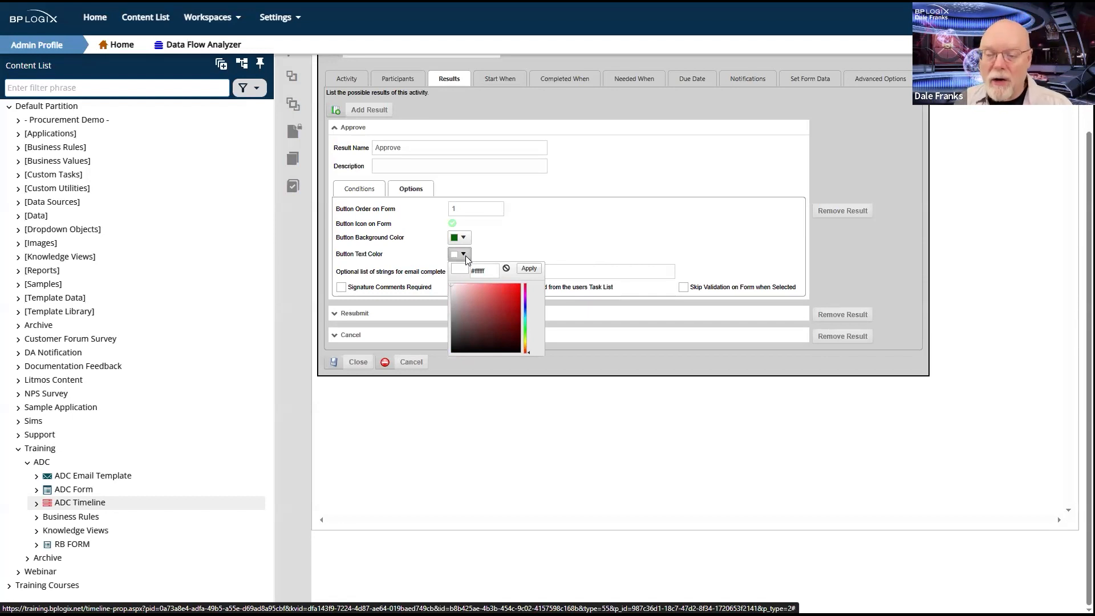
{"action": "left_click", "coordinate": [570, 250]}
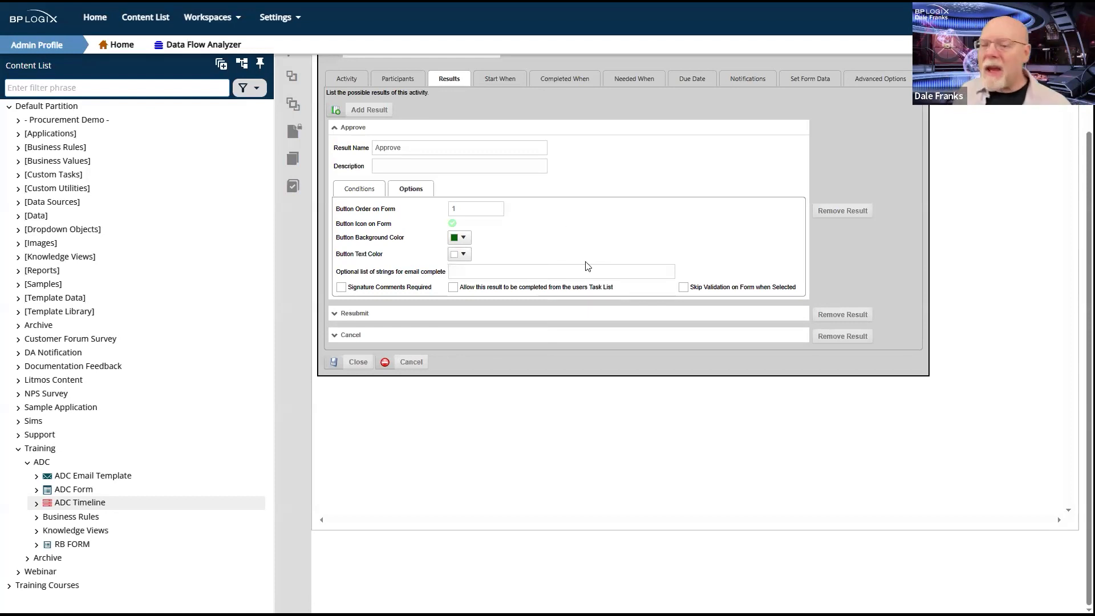
{"action": "scroll", "coordinate": [587, 266], "scroll_direction": "up", "scroll_amount": 2}
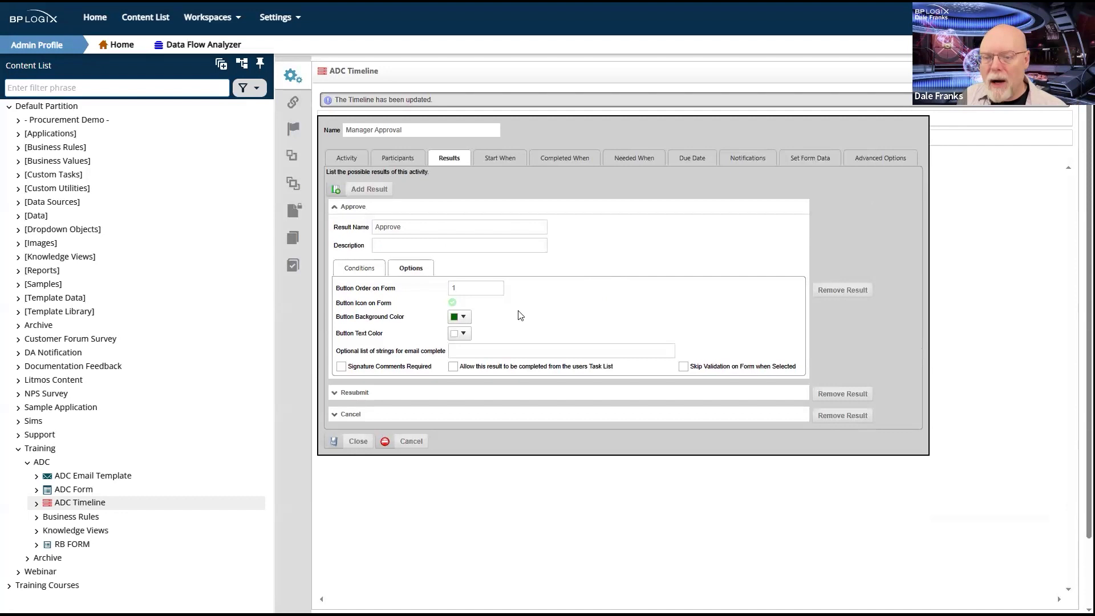
{"action": "left_click", "coordinate": [468, 317]}
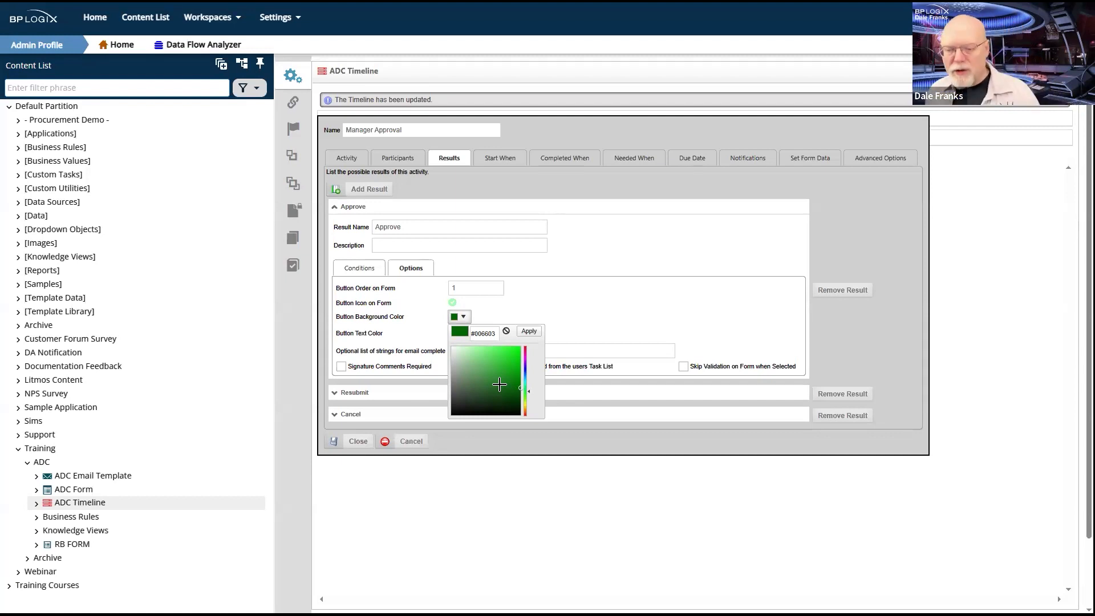
{"action": "left_click", "coordinate": [679, 301]}
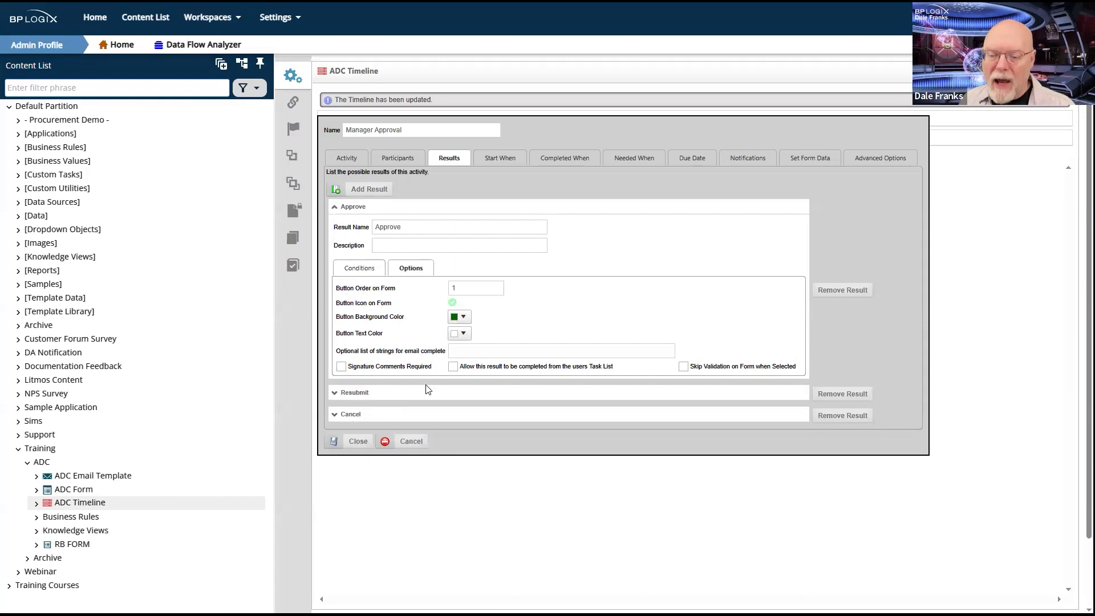
Check the Needed When condition of Manager Approval and close the activity.
{"action": "left_click", "coordinate": [638, 161]}
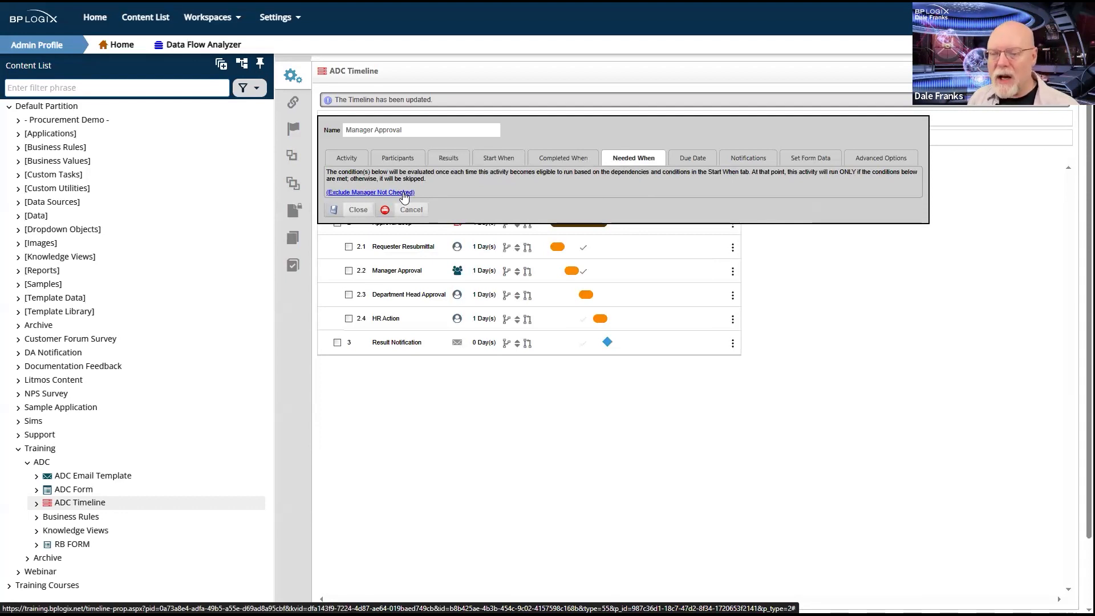
{"action": "left_click", "coordinate": [350, 210]}
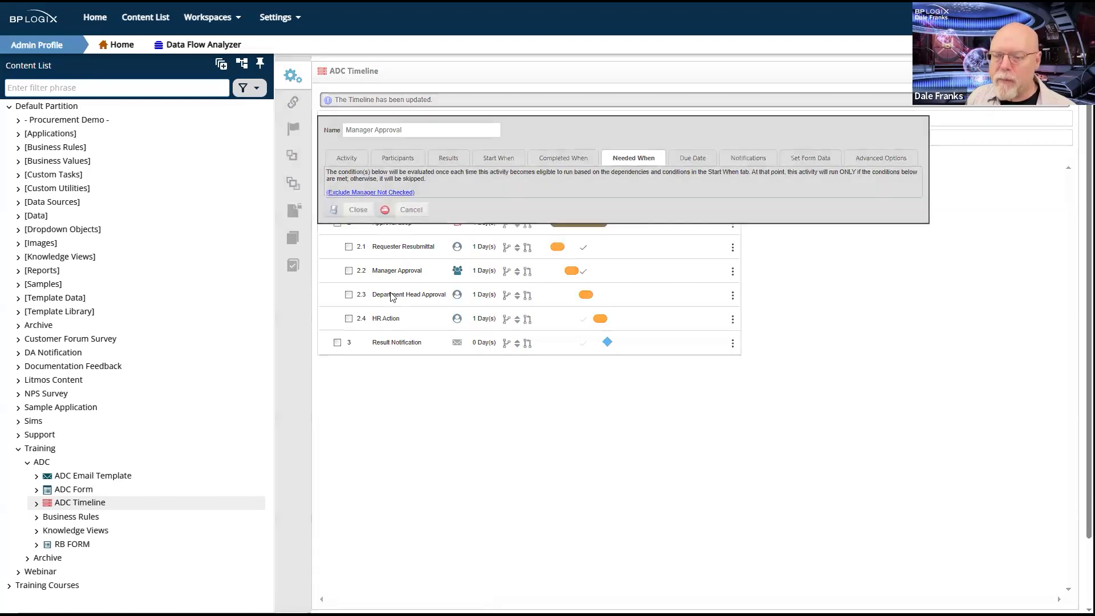
{"action": "left_click", "coordinate": [414, 295]}
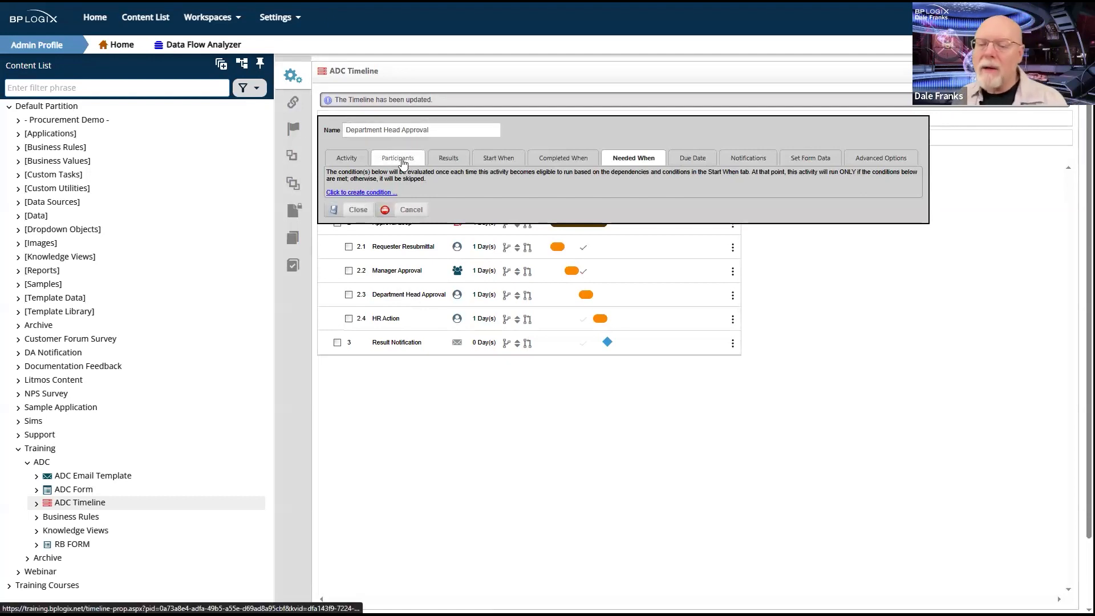
{"action": "left_click", "coordinate": [344, 161]}
{"action": "left_click", "coordinate": [405, 199]}
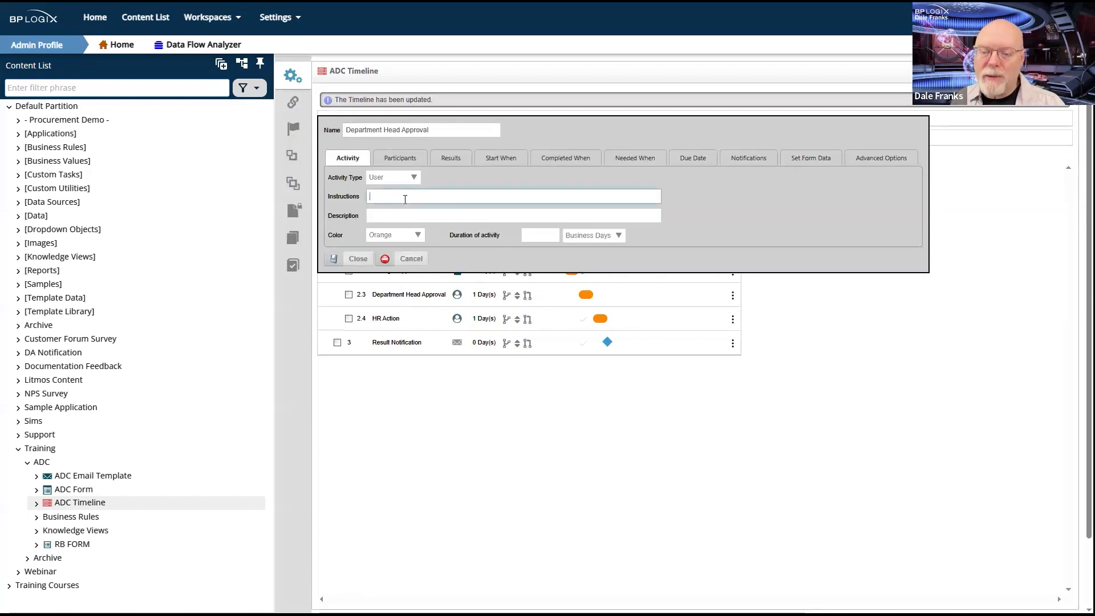
{"action": "left_click", "coordinate": [406, 262]}
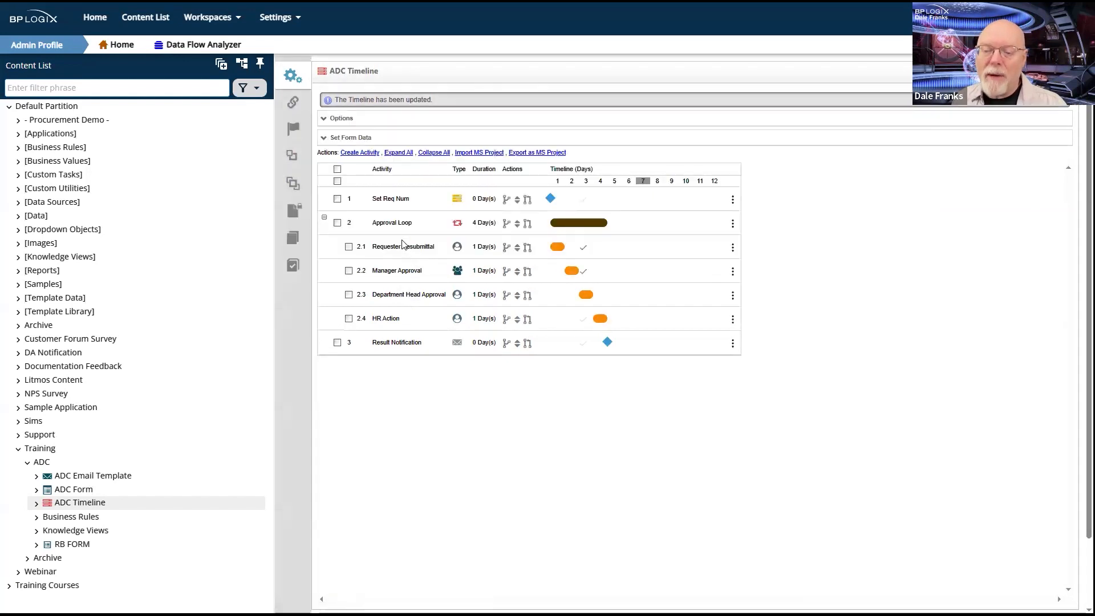
{"action": "left_click", "coordinate": [401, 250]}
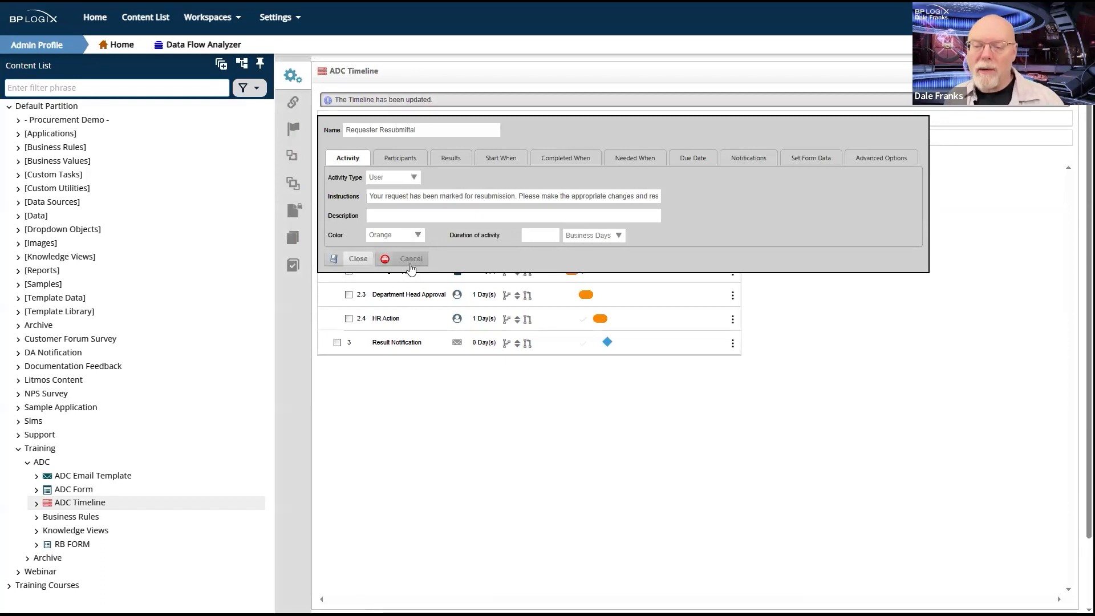
{"action": "left_click", "coordinate": [409, 264]}
Copy Manager Approval's instructions, "Please review this request for {FORM_SUBMIT_USER}, then approve, deny, or request changes.", into Department Head Approval's Instructions.
{"action": "left_click", "coordinate": [405, 271]}
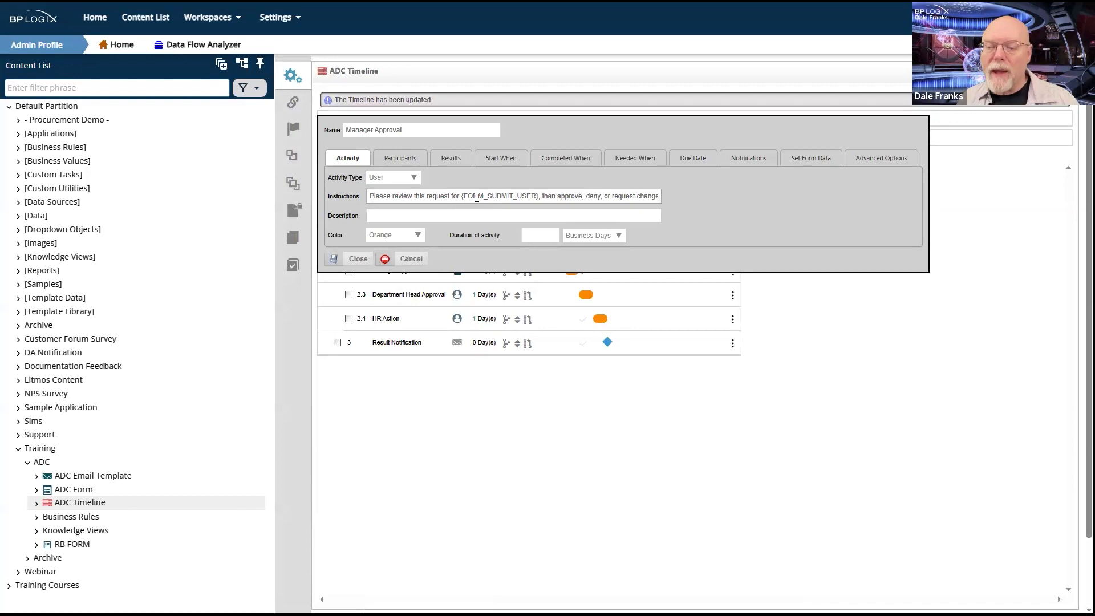
{"action": "triple_click", "coordinate": [477, 196]}
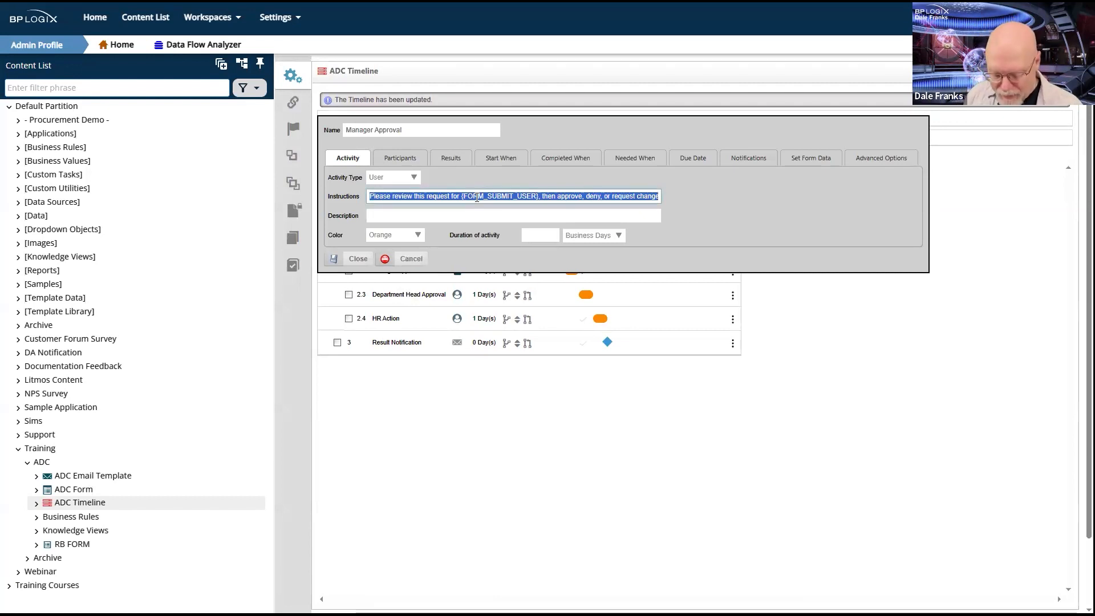
{"action": "left_click", "coordinate": [354, 265]}
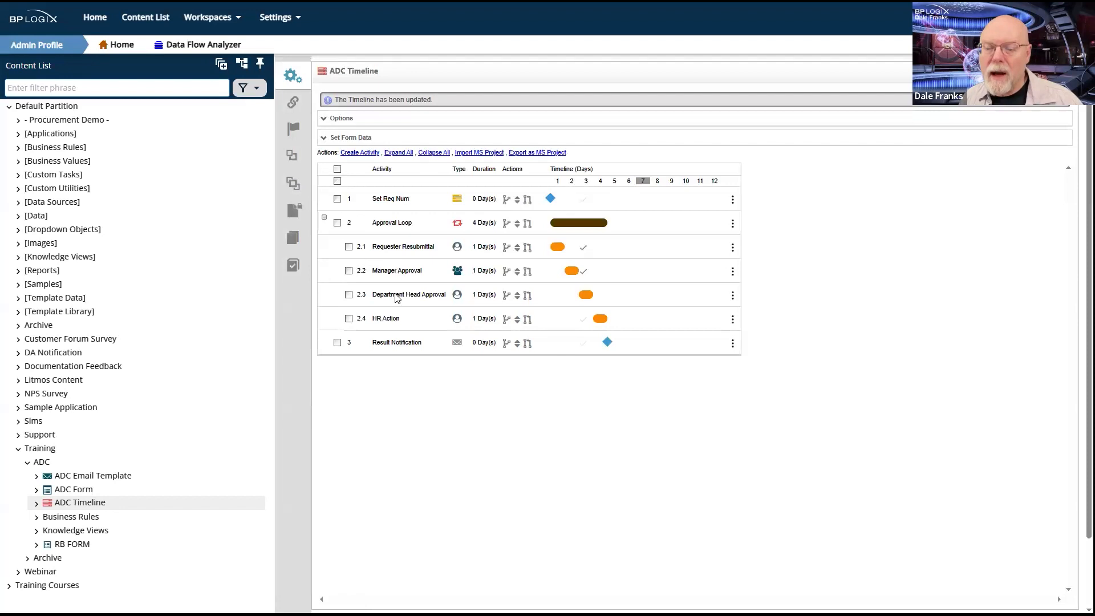
{"action": "left_click", "coordinate": [397, 295]}
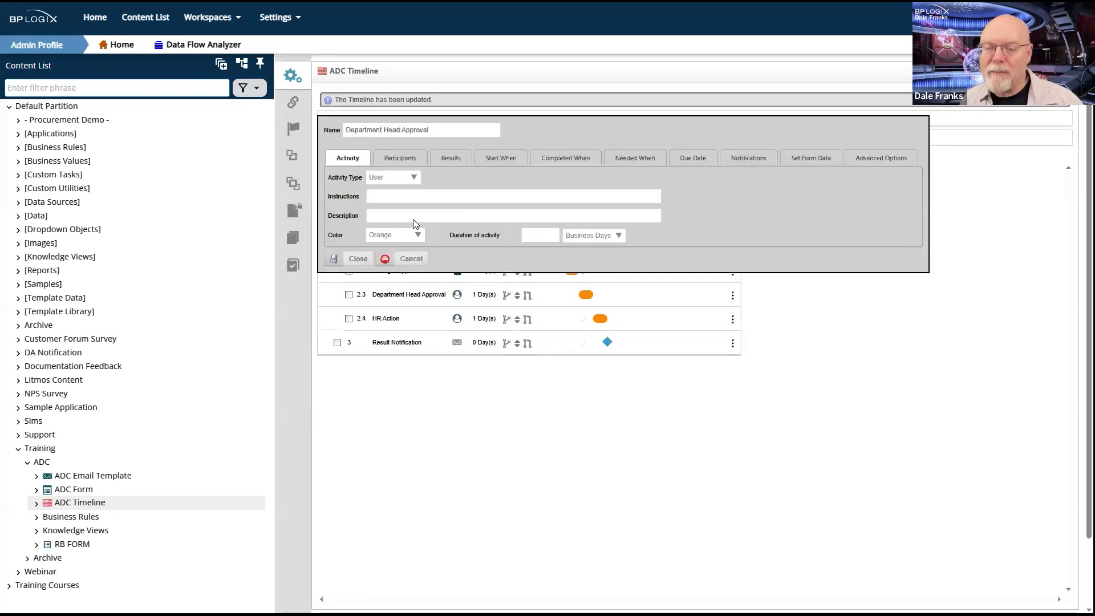
{"action": "left_click", "coordinate": [436, 198]}
{"action": "type", "text": "Please review this request for {FORM_SUBMIT_USER}, then approve, deny, or request changes."}
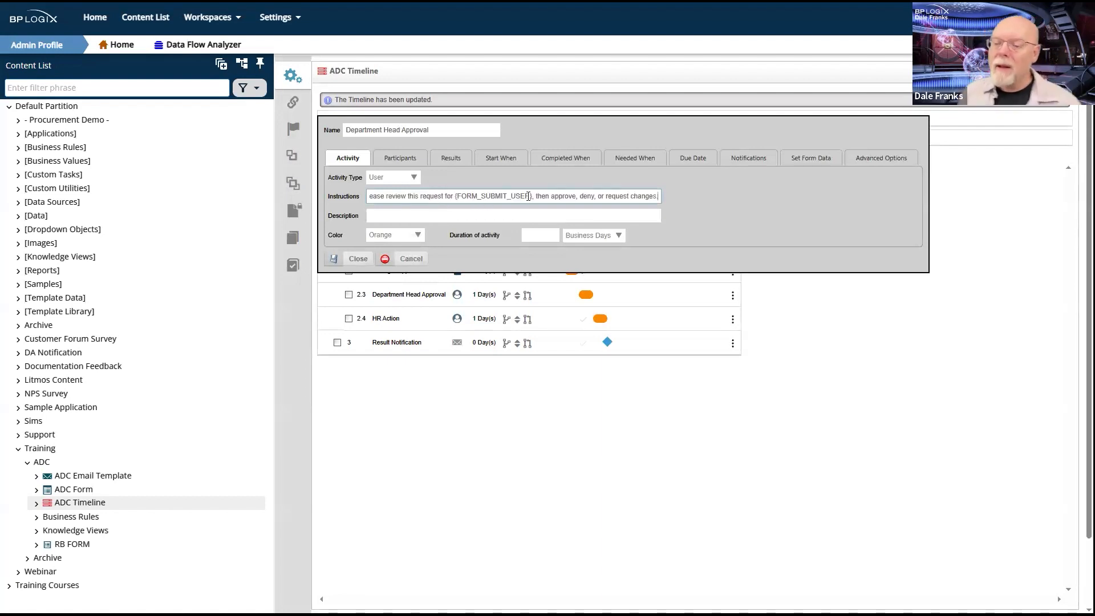
Review Department Head Approval's instructions, including the {FORM_SUBMIT_USER} variable, and check its Needed When condition.
{"action": "left_click_drag", "start_coordinate": [527, 198], "coordinate": [364, 211]}
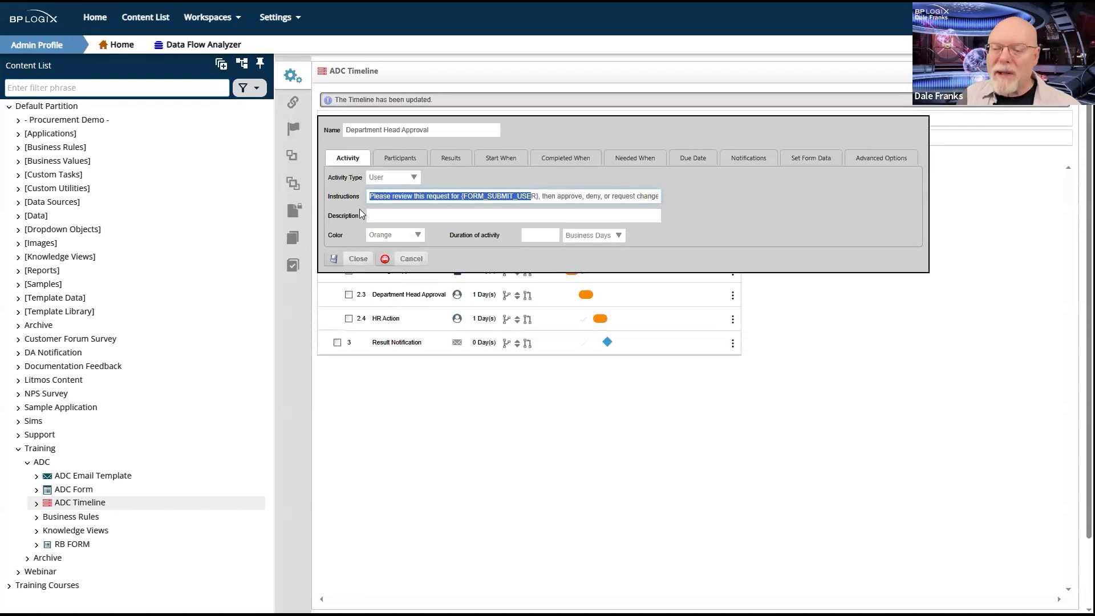
{"action": "left_click", "coordinate": [533, 198]}
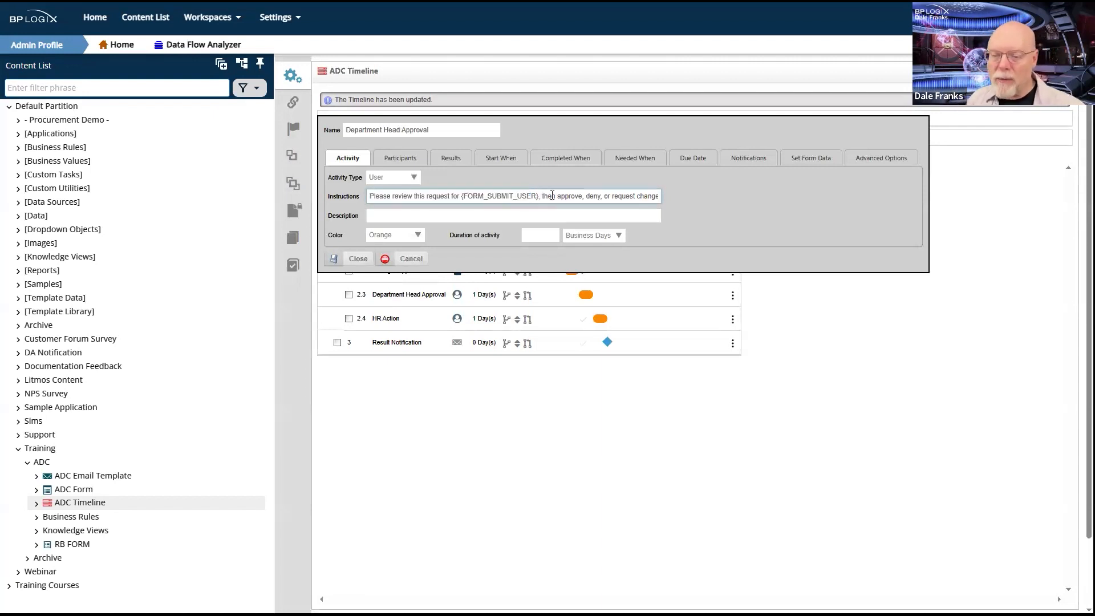
{"action": "left_click_drag", "start_coordinate": [552, 196], "coordinate": [685, 195]}
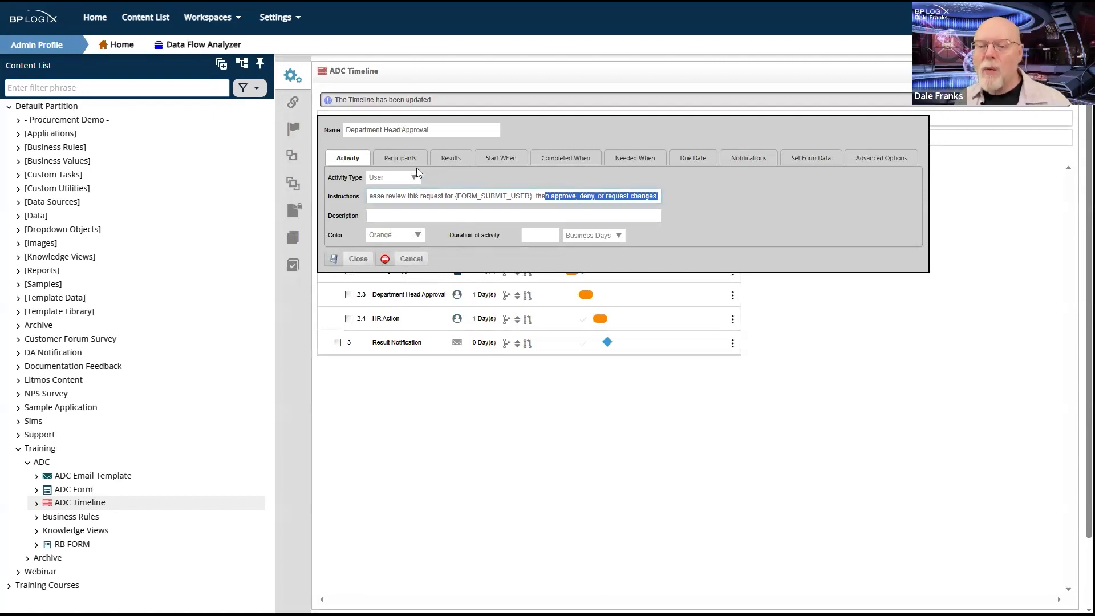
{"action": "left_click", "coordinate": [624, 163]}
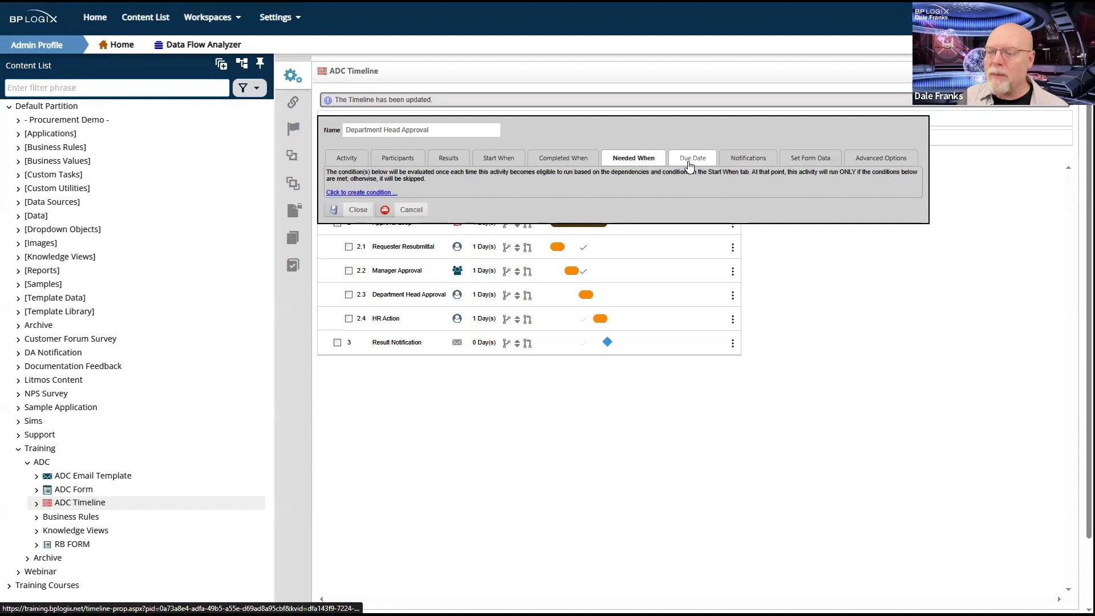
Add four new results to the Department Head Approval activity.
{"action": "left_click", "coordinate": [454, 160]}
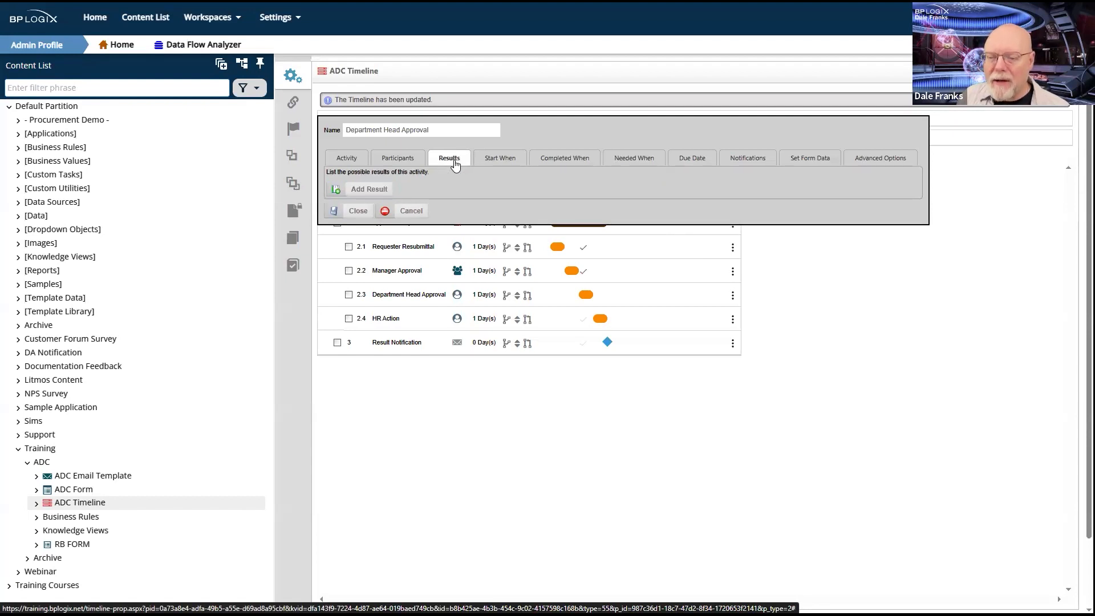
{"action": "left_click", "coordinate": [371, 190]}
{"action": "left_click", "coordinate": [371, 189]}
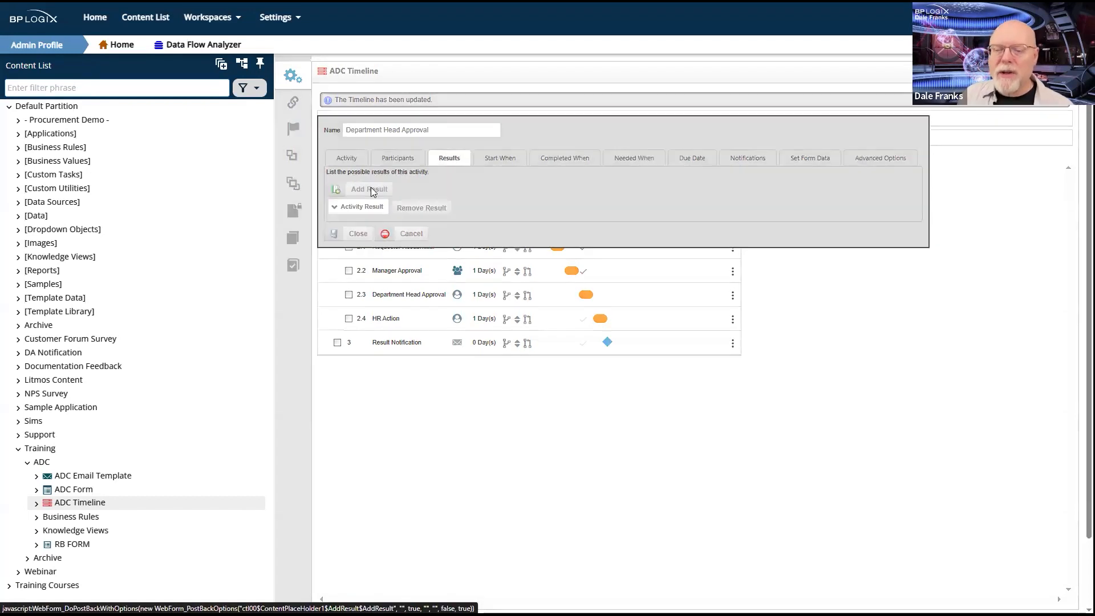
{"action": "left_click", "coordinate": [371, 189]}
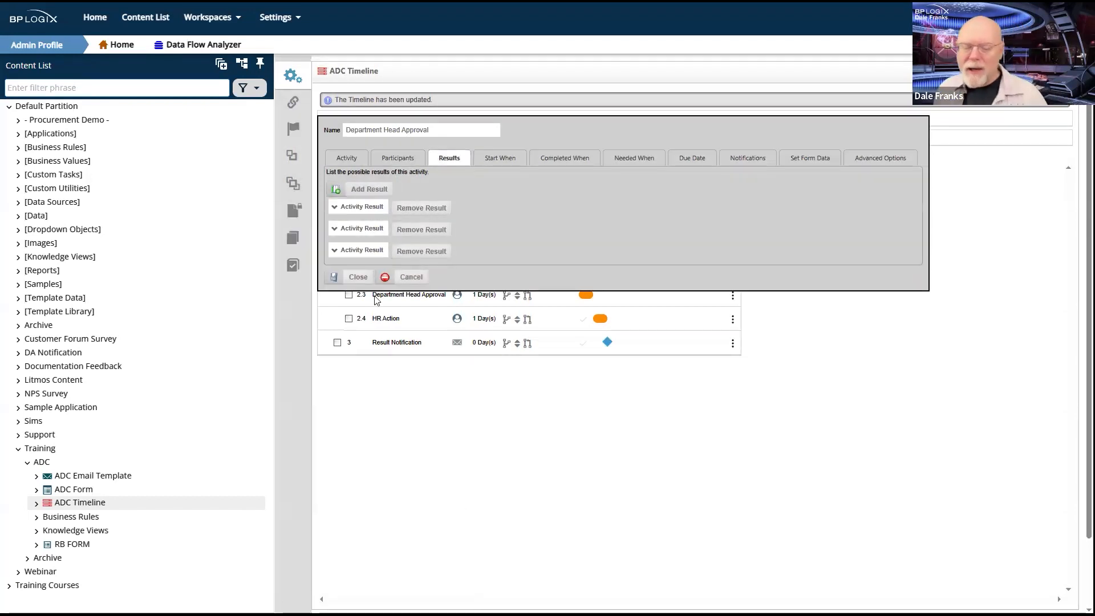
{"action": "left_click", "coordinate": [371, 189]}
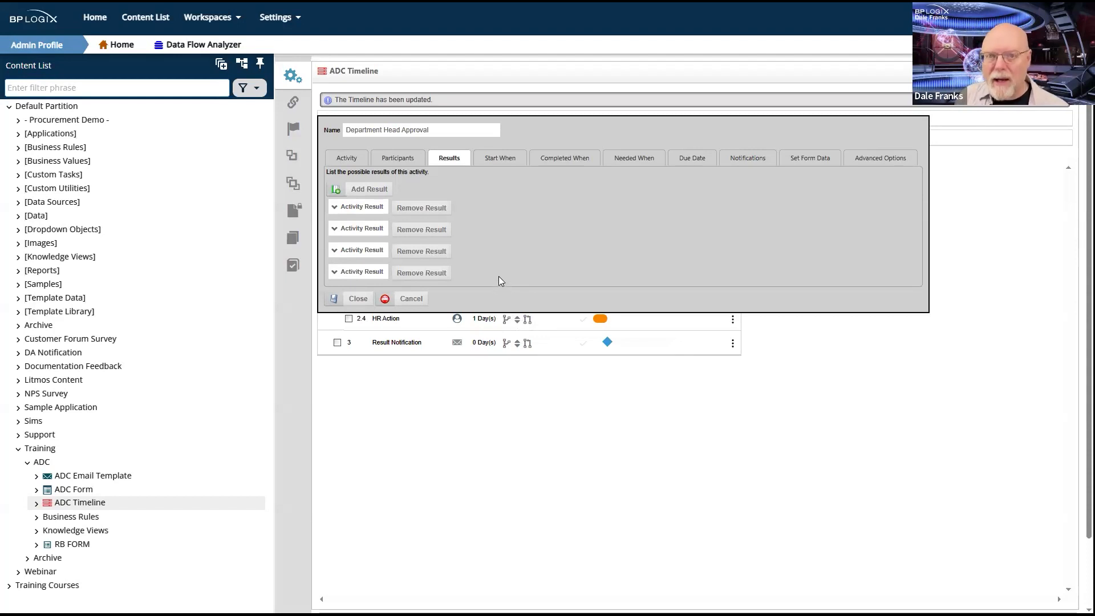
Name Department Head Approval's first result "Approve" and its second result "Resubmit".
{"action": "left_click", "coordinate": [340, 209]}
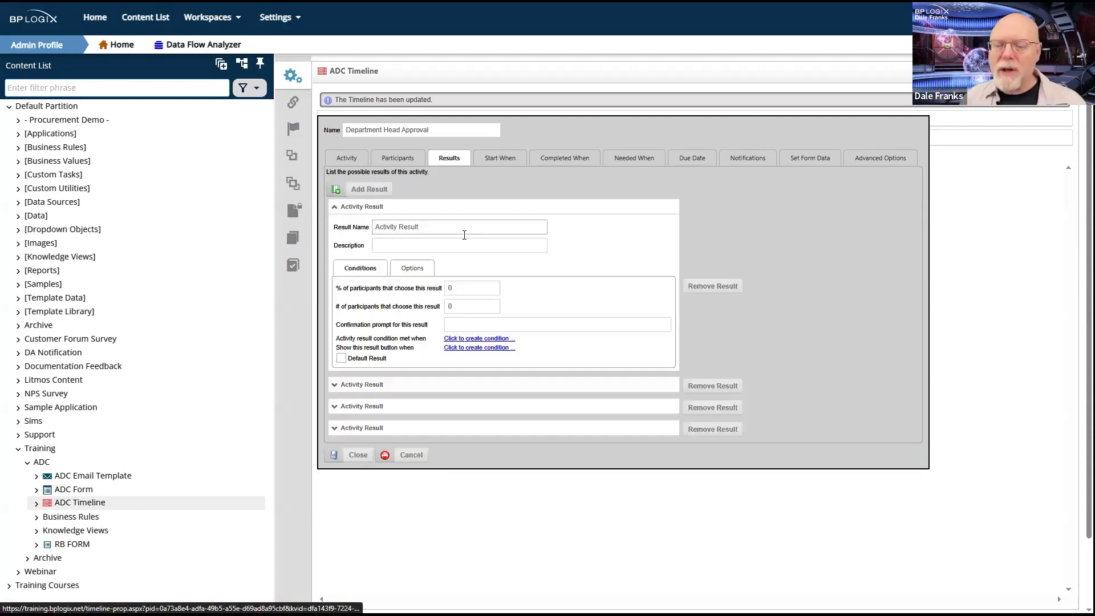
{"action": "left_click", "coordinate": [462, 224]}
{"action": "triple_click", "coordinate": [462, 222]}
{"action": "type", "text": "Approve"}
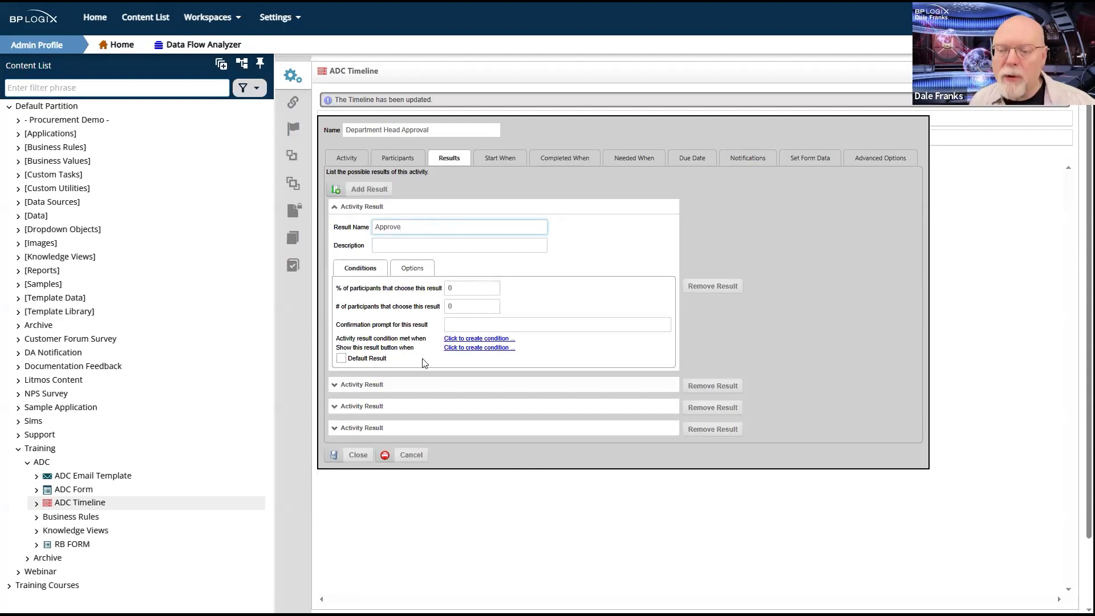
{"action": "left_click", "coordinate": [358, 385]}
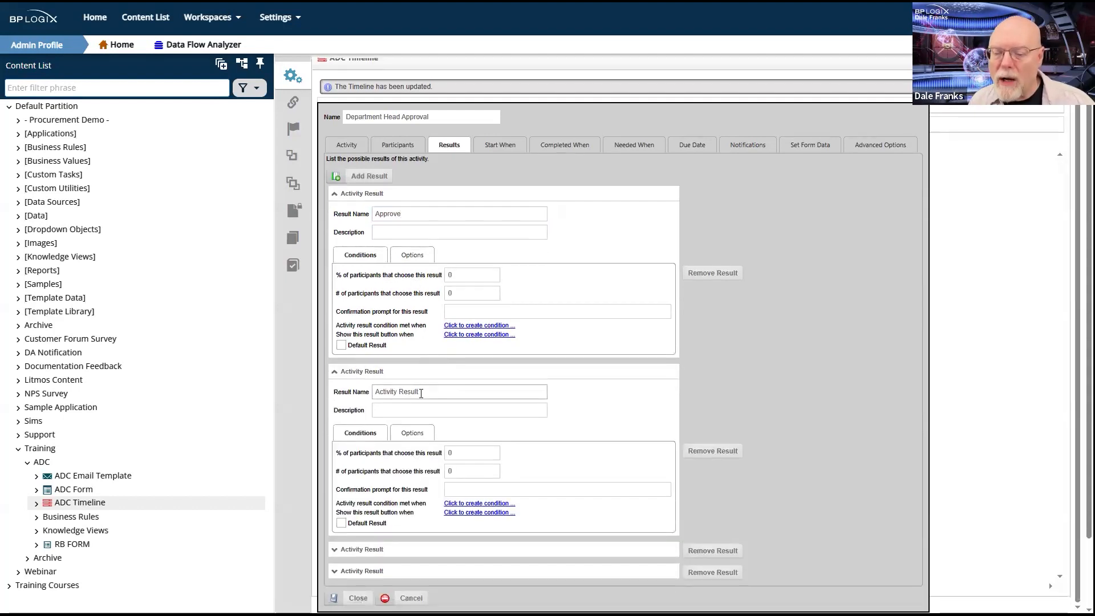
{"action": "left_click_drag", "start_coordinate": [422, 392], "coordinate": [319, 399]}
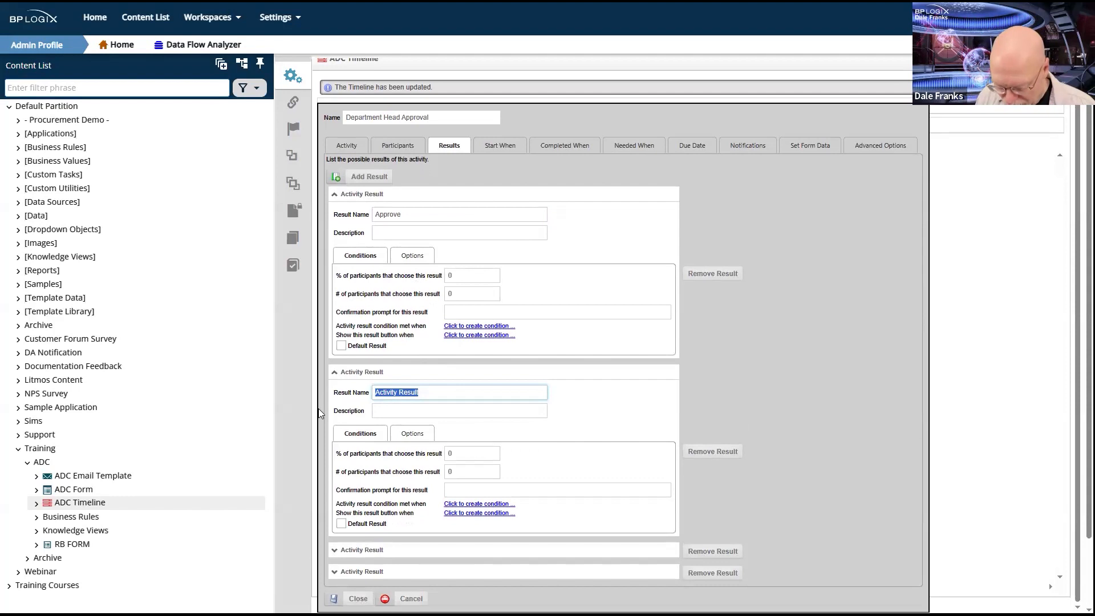
{"action": "type", "text": "Resubmit"}
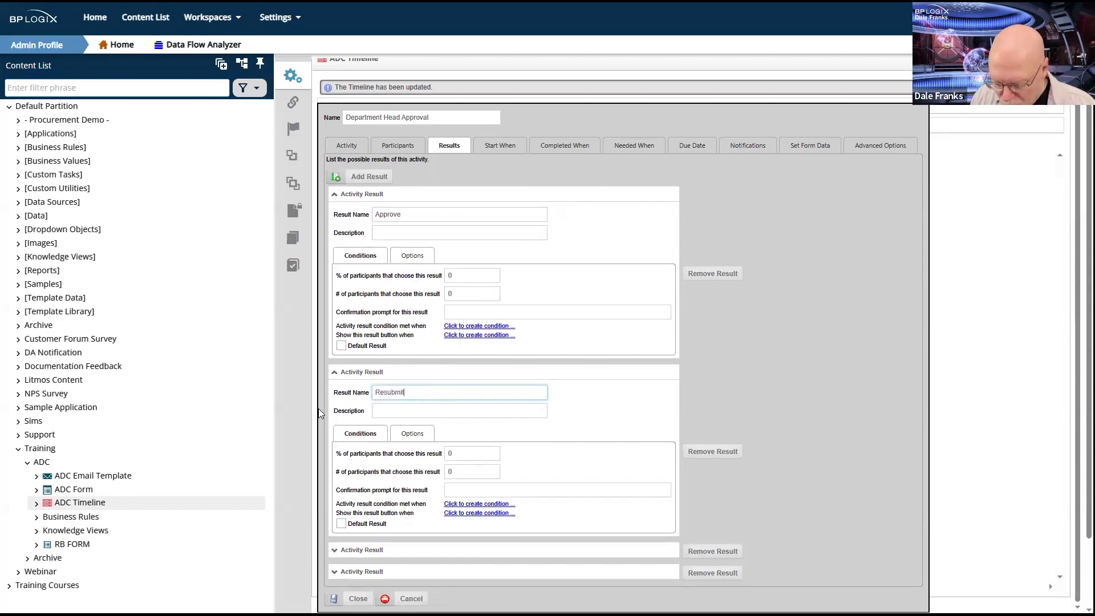
Name Department Head Approval's third result "Cancel".
{"action": "left_click", "coordinate": [361, 554]}
{"action": "left_click", "coordinate": [450, 585]}
{"action": "left_click_drag", "start_coordinate": [443, 570], "coordinate": [331, 573]}
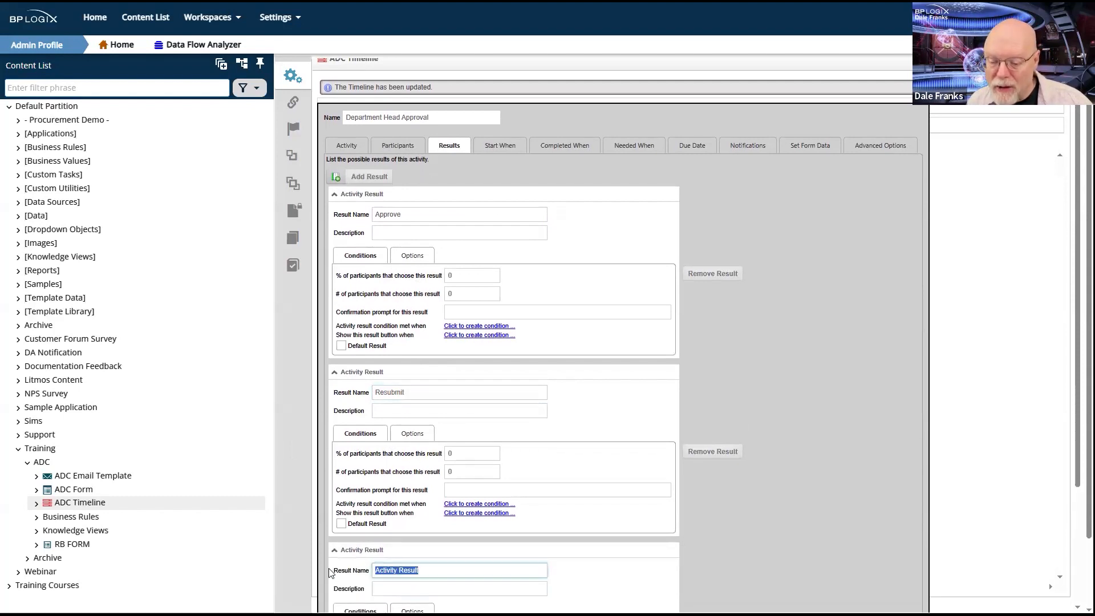
{"action": "type", "text": "Cancel"}
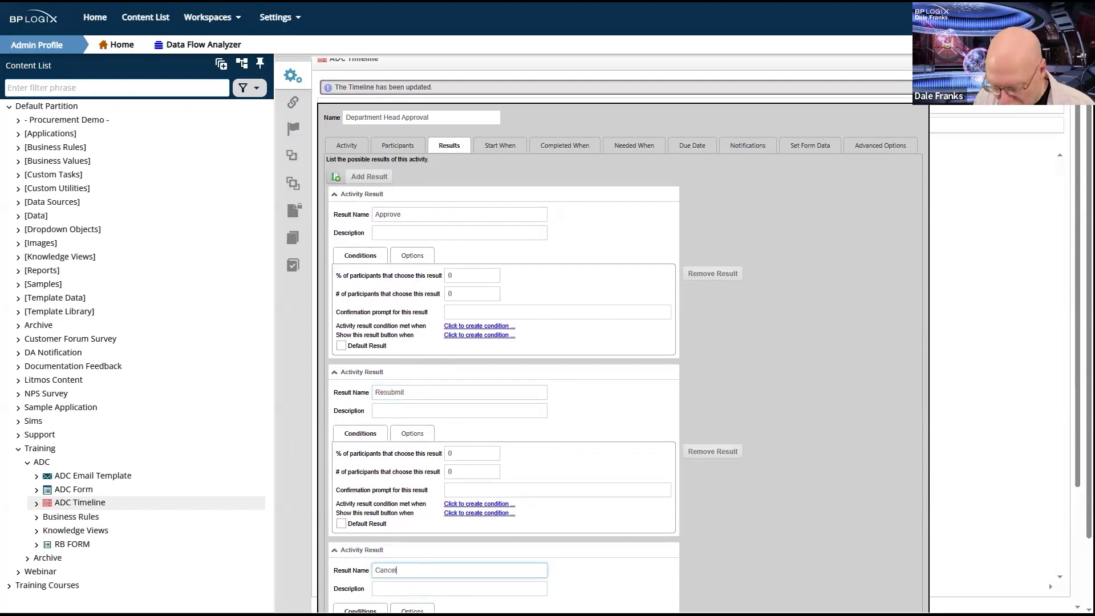
Look over the named results and add a fifth result to Department Head Approval.
{"action": "scroll", "coordinate": [569, 452], "scroll_direction": "down", "scroll_amount": 3}
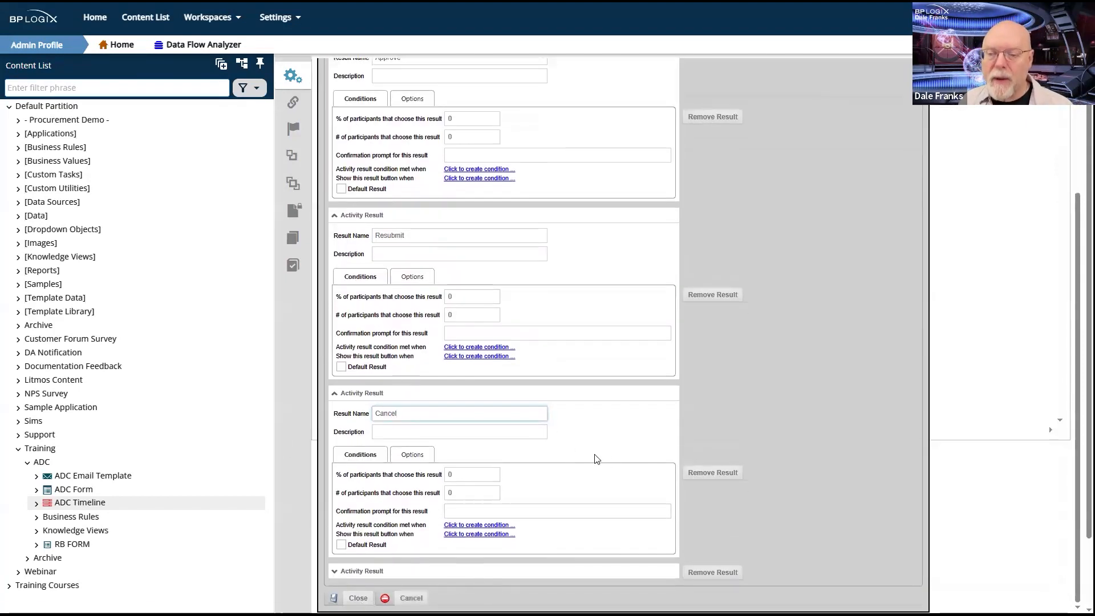
{"action": "scroll", "coordinate": [592, 371], "scroll_direction": "down", "scroll_amount": 2}
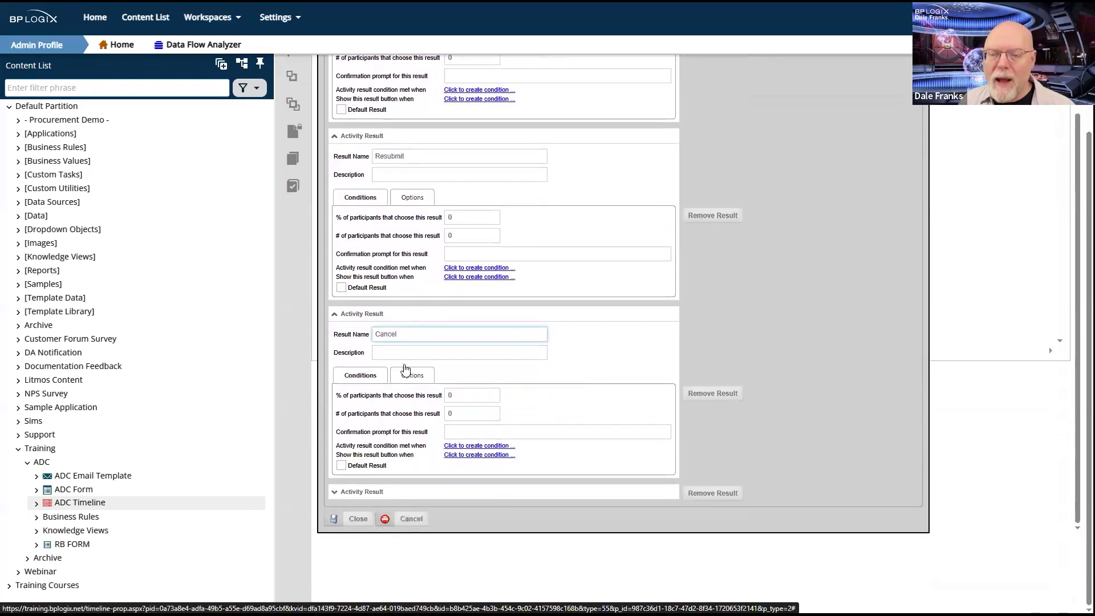
{"action": "scroll", "coordinate": [408, 365], "scroll_direction": "up", "scroll_amount": 4}
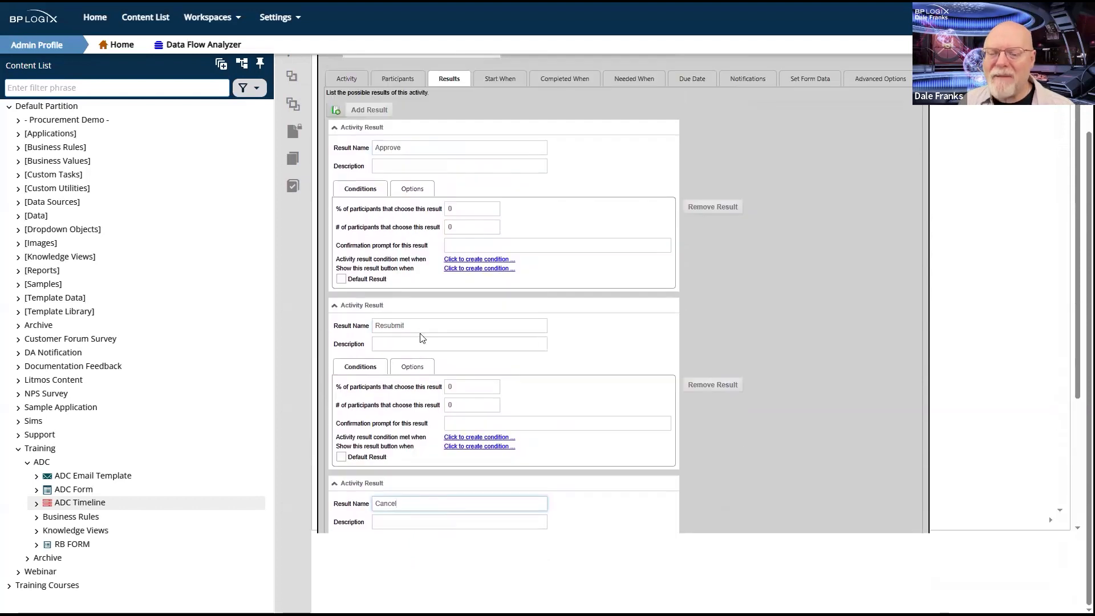
{"action": "scroll", "coordinate": [422, 338], "scroll_direction": "down", "scroll_amount": 3}
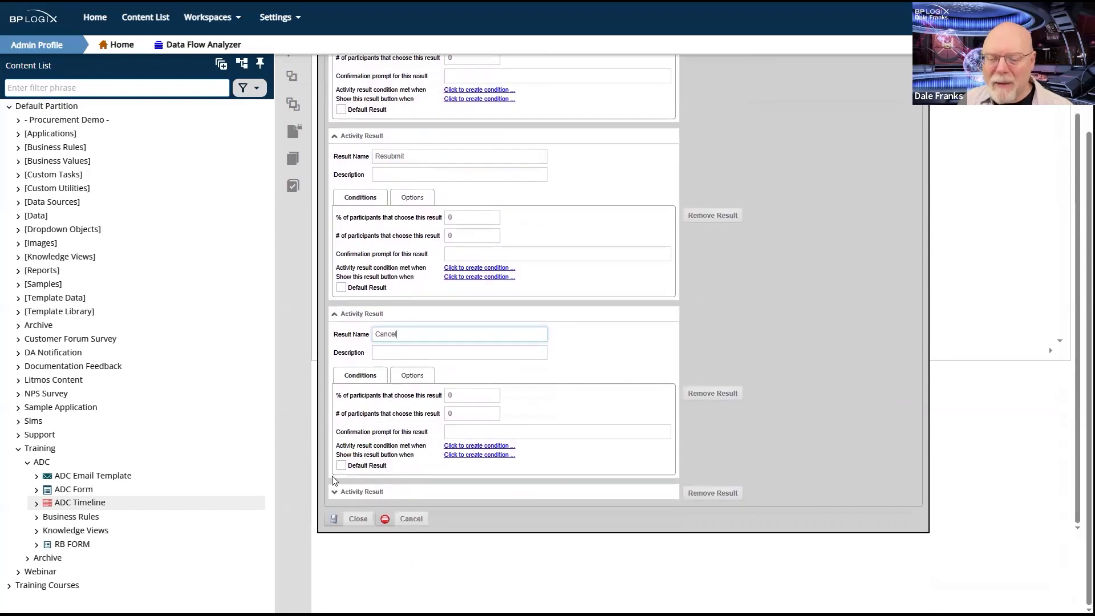
{"action": "scroll", "coordinate": [422, 377], "scroll_direction": "up", "scroll_amount": 3}
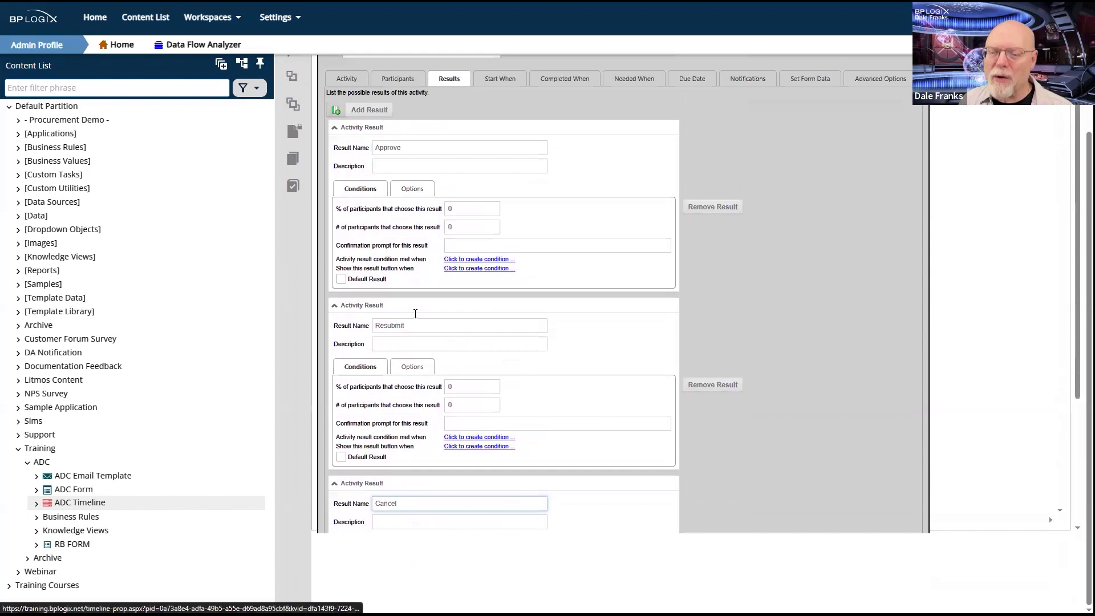
{"action": "left_click", "coordinate": [365, 111]}
{"action": "scroll", "coordinate": [561, 384], "scroll_direction": "down", "scroll_amount": 3}
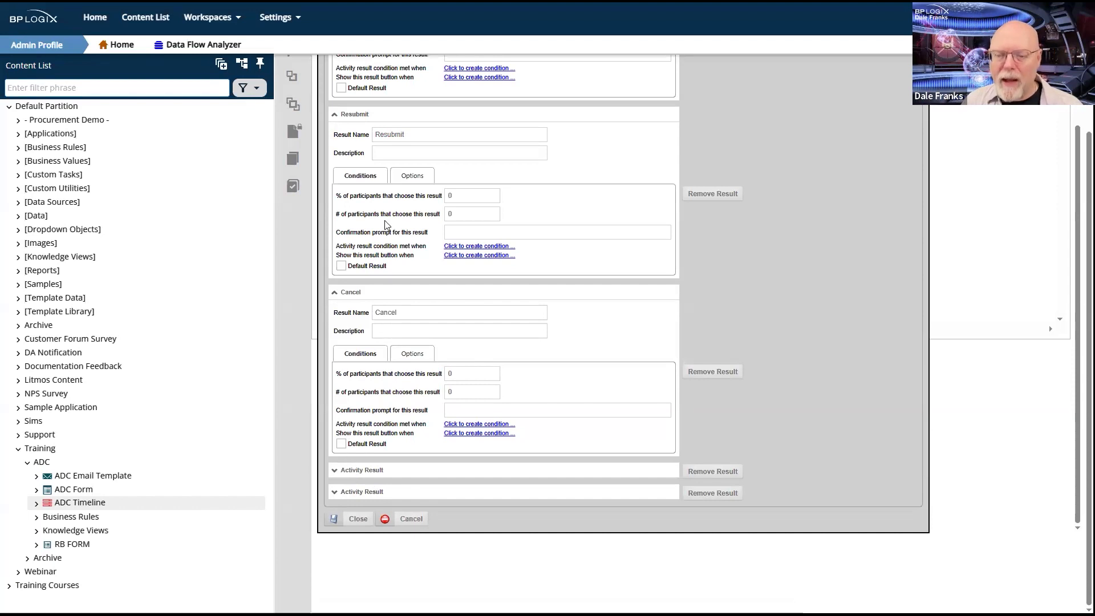
Collapse the Approve, Resubmit and Cancel results and expand the two unnamed results below them.
{"action": "scroll", "coordinate": [379, 189], "scroll_direction": "up", "scroll_amount": 3}
{"action": "left_click", "coordinate": [365, 128]}
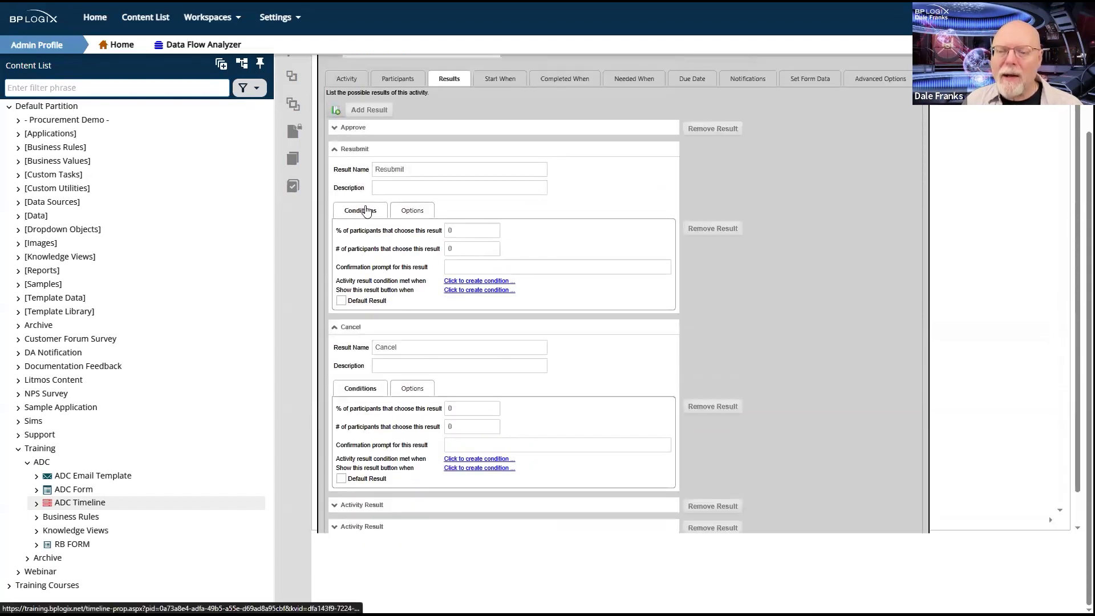
{"action": "left_click", "coordinate": [360, 151]}
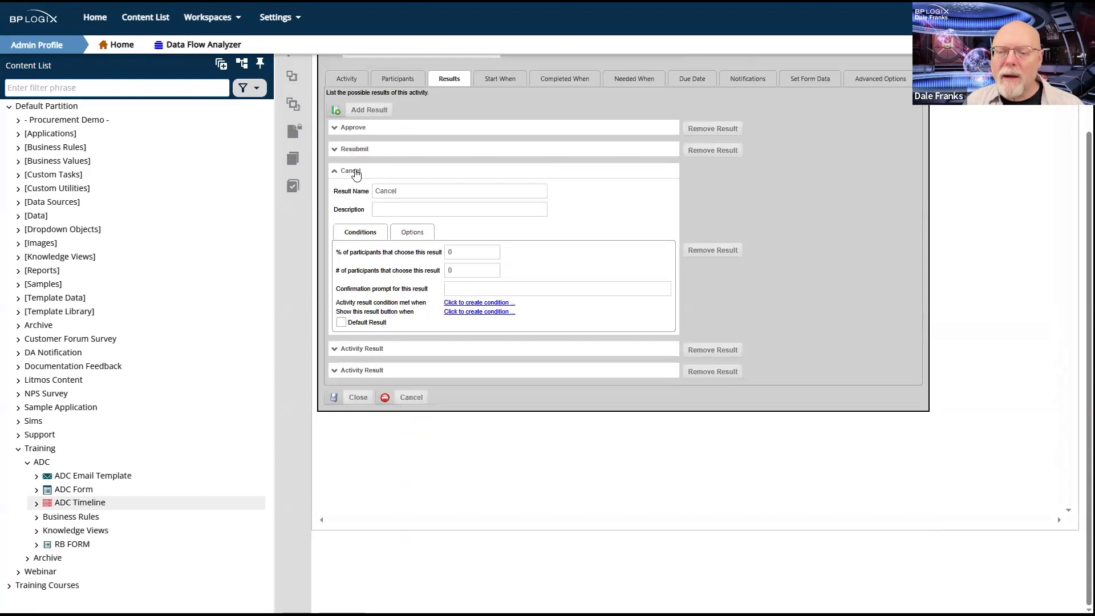
{"action": "left_click", "coordinate": [360, 172]}
{"action": "left_click", "coordinate": [357, 193]}
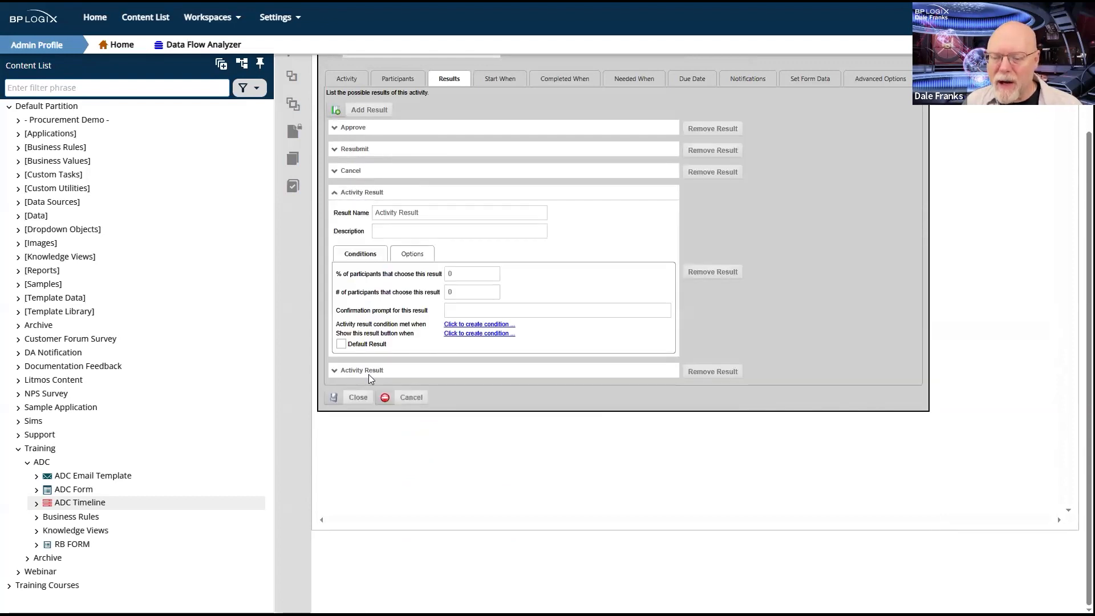
{"action": "left_click", "coordinate": [336, 372]}
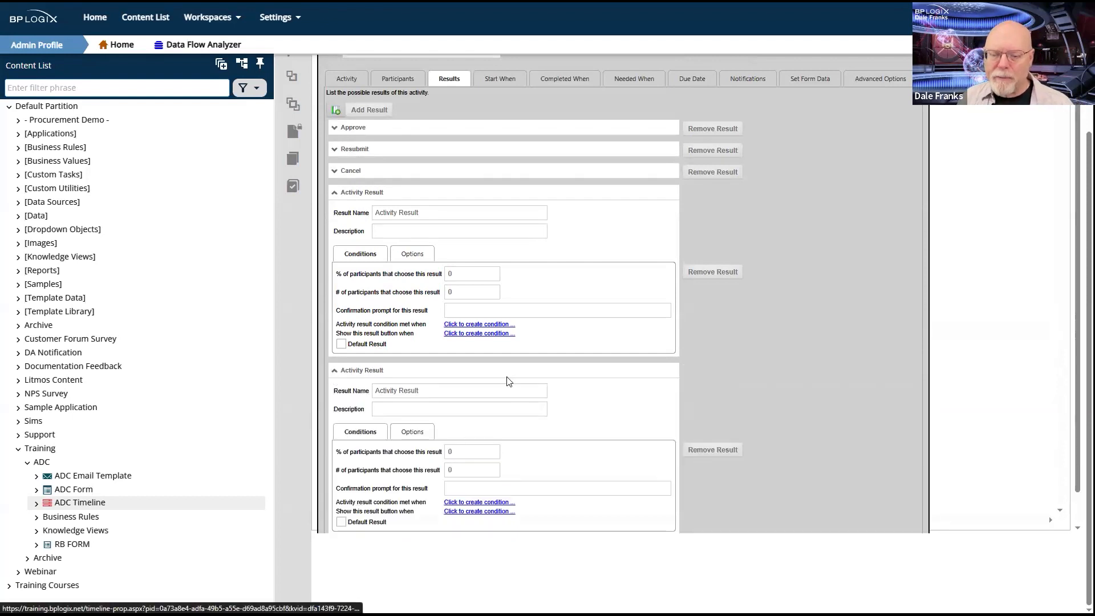
{"action": "scroll", "coordinate": [785, 338], "scroll_direction": "down", "scroll_amount": 2}
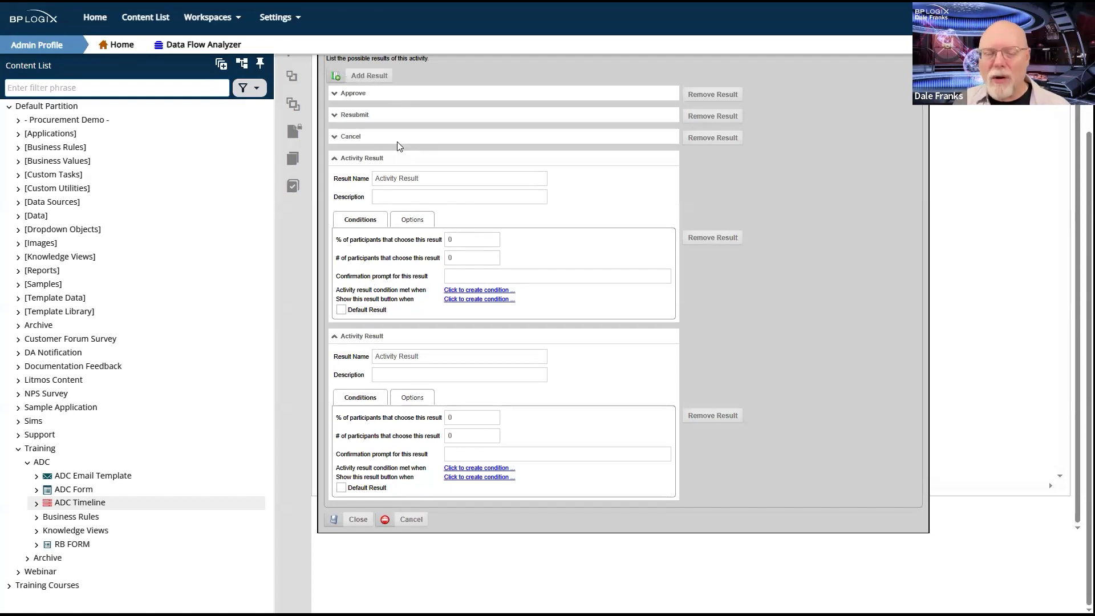
Name Department Head Approval's fourth result "Resolved in Department".
{"action": "left_click", "coordinate": [451, 197]}
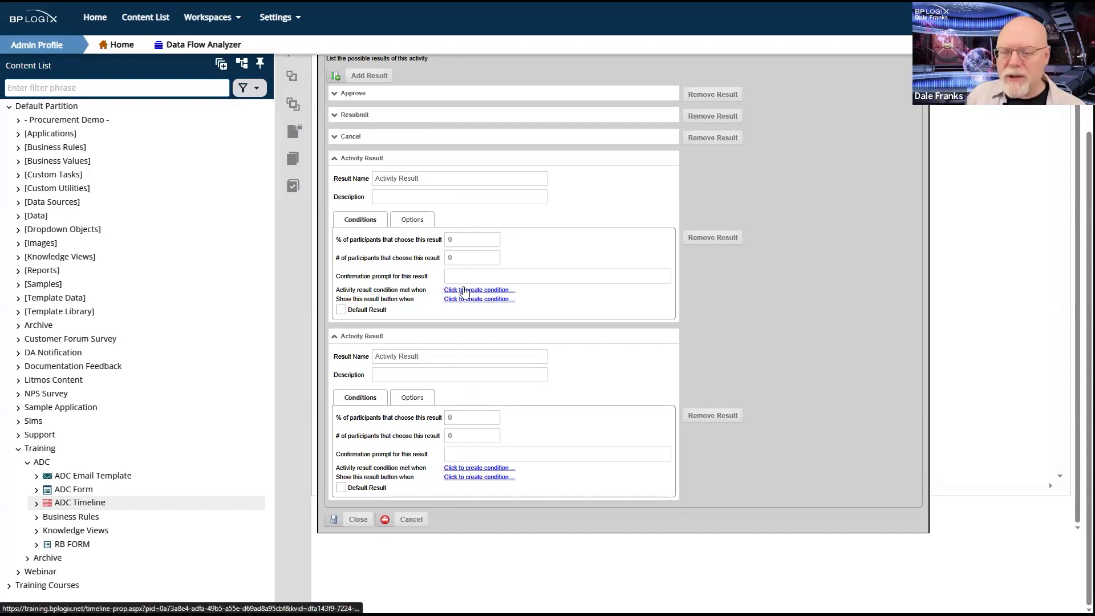
{"action": "left_click", "coordinate": [427, 179]}
{"action": "left_click_drag", "start_coordinate": [427, 179], "coordinate": [363, 185]}
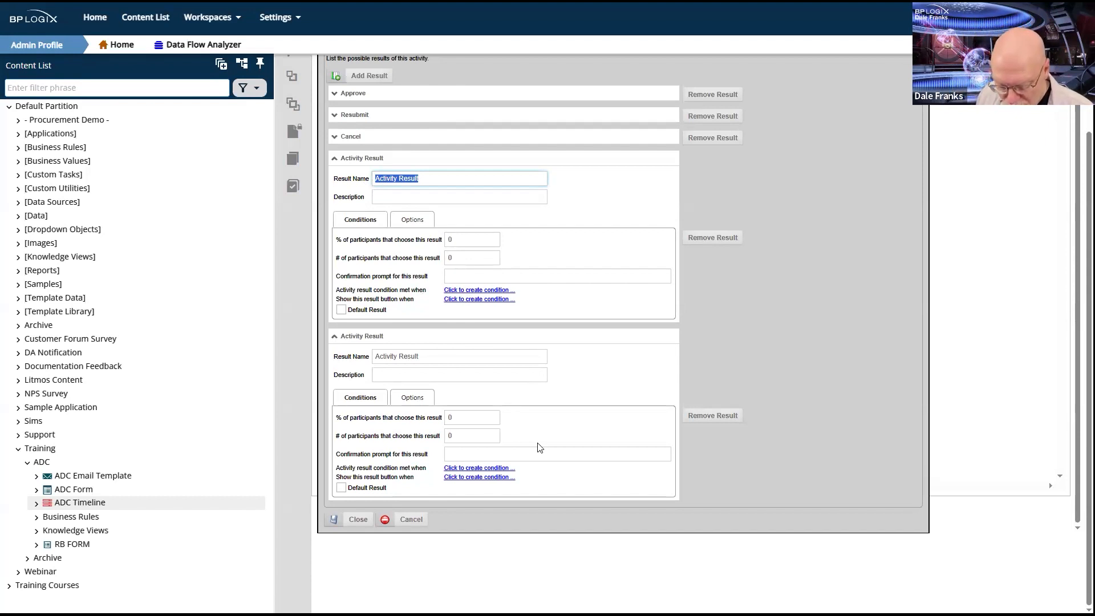
{"action": "type", "text": "Resolved"}
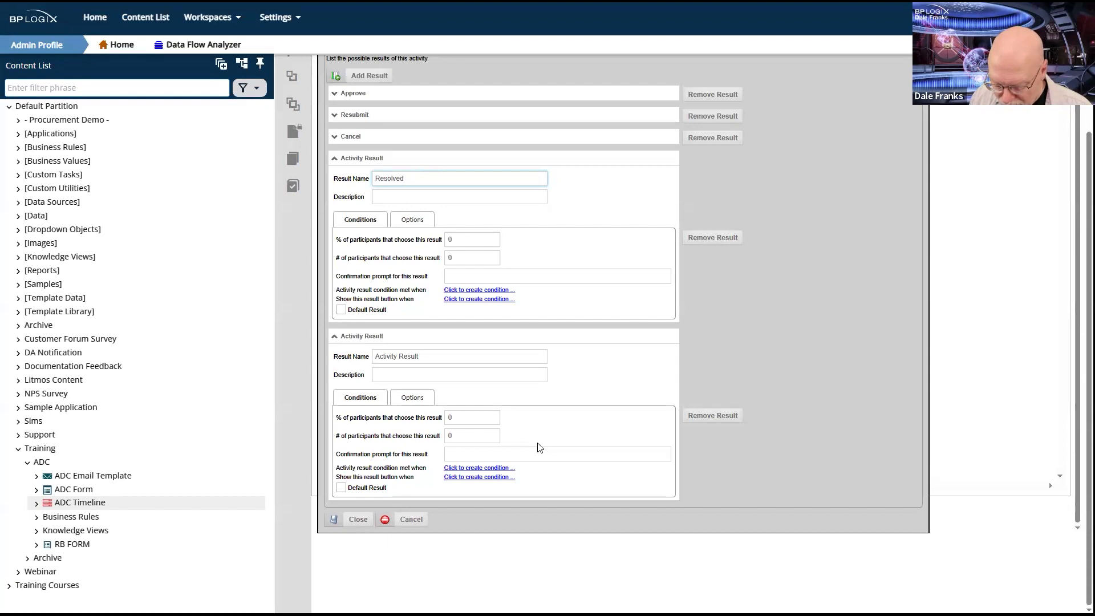
{"action": "type", "text": " in Department"}
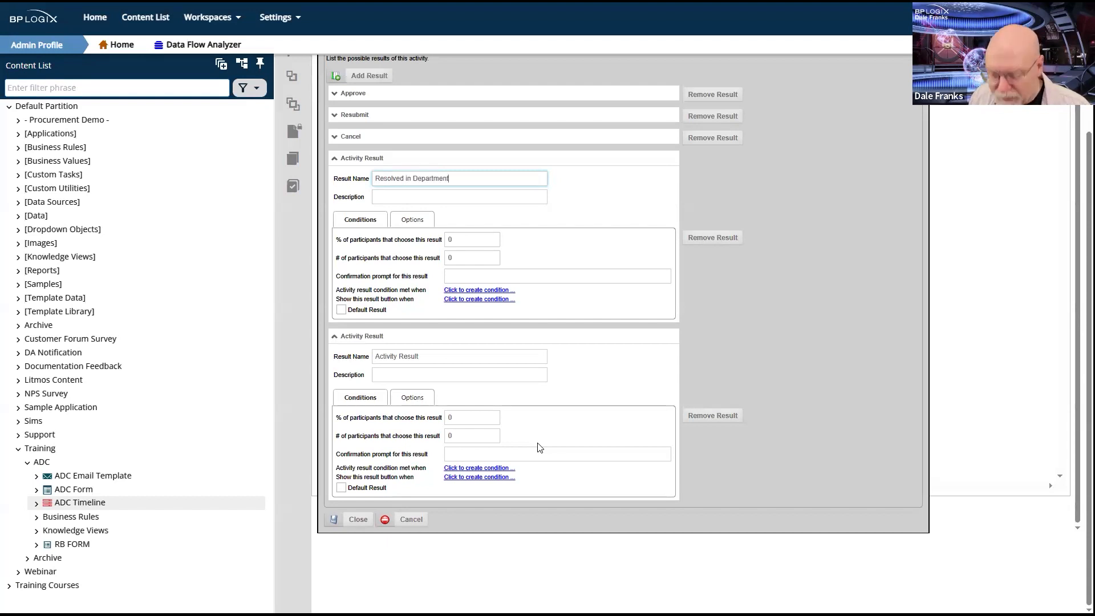
Name Department Head Approval's fifth result "Referred to HR" and collapse the Resolved in Department result.
{"action": "double_click", "coordinate": [436, 352]}
{"action": "triple_click", "coordinate": [435, 352]}
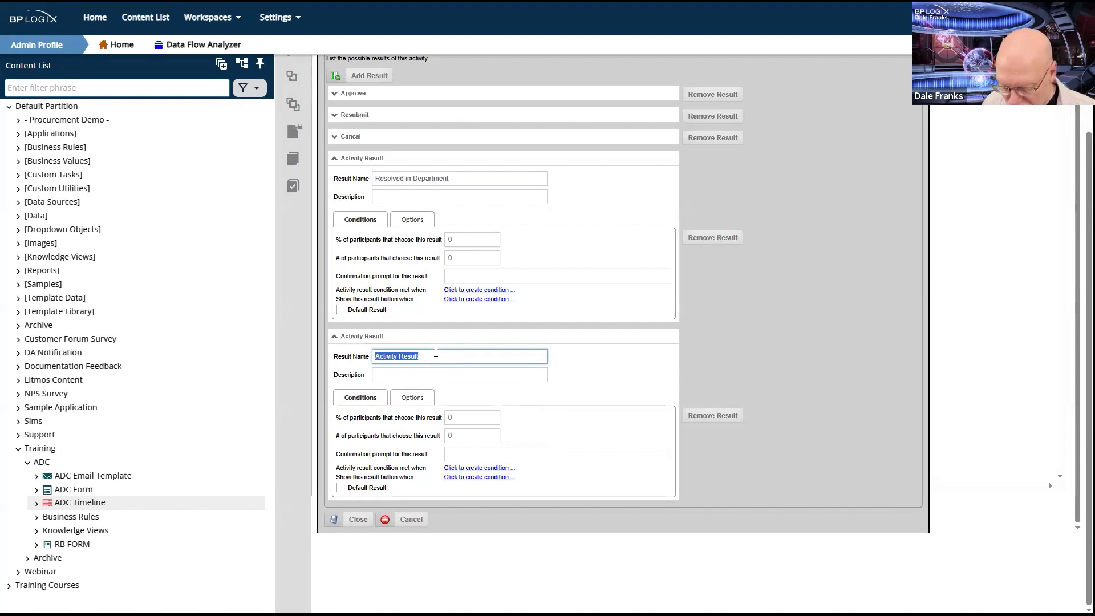
{"action": "type", "text": "Ref"}
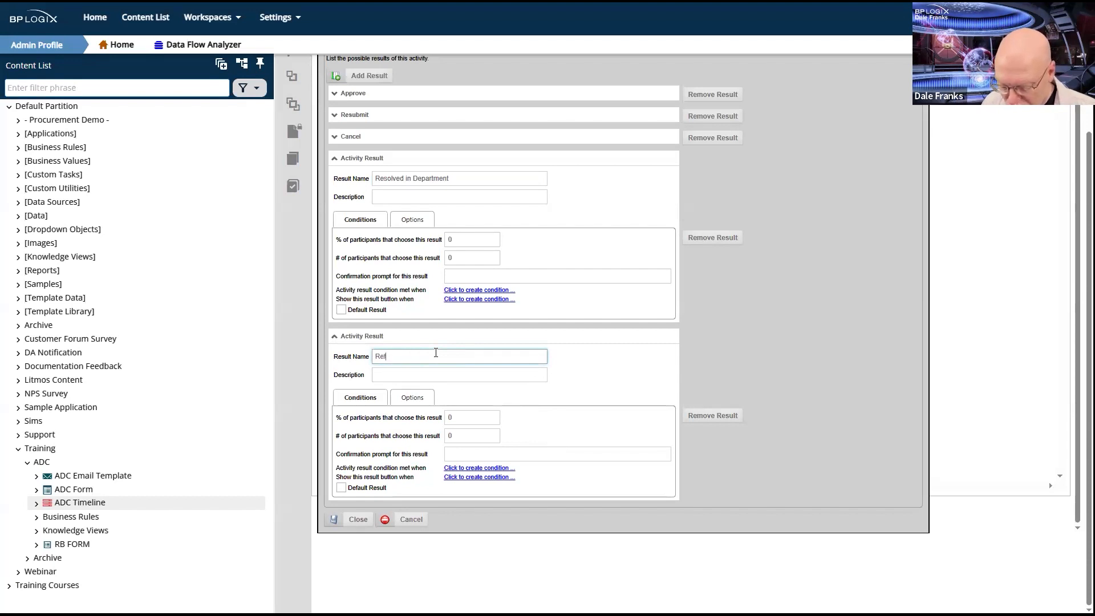
{"action": "type", "text": "erred to HR"}
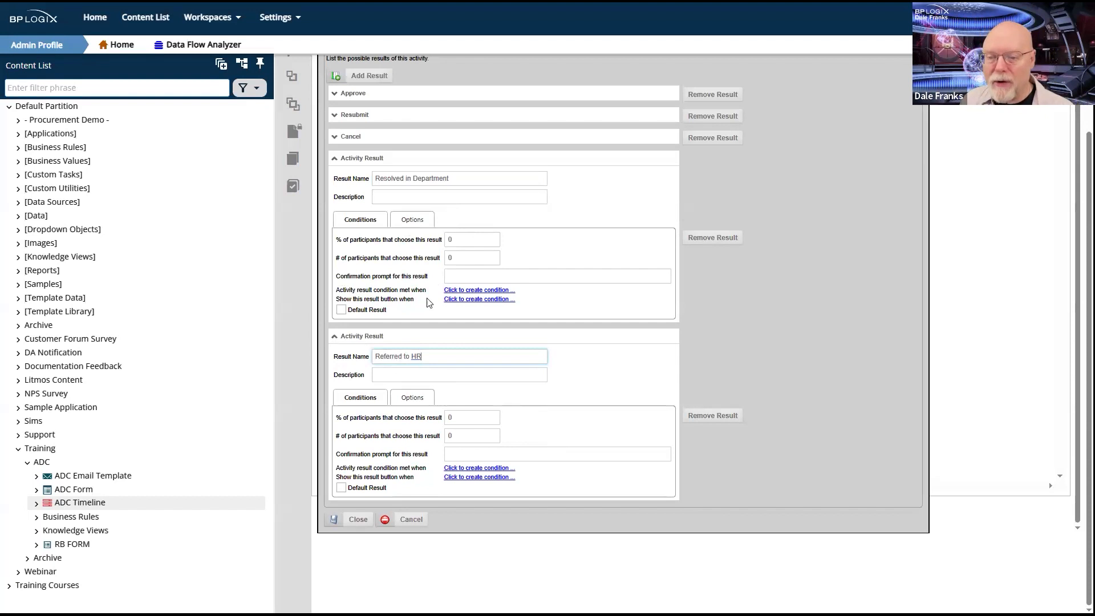
{"action": "scroll", "coordinate": [441, 367], "scroll_direction": "up", "scroll_amount": 1}
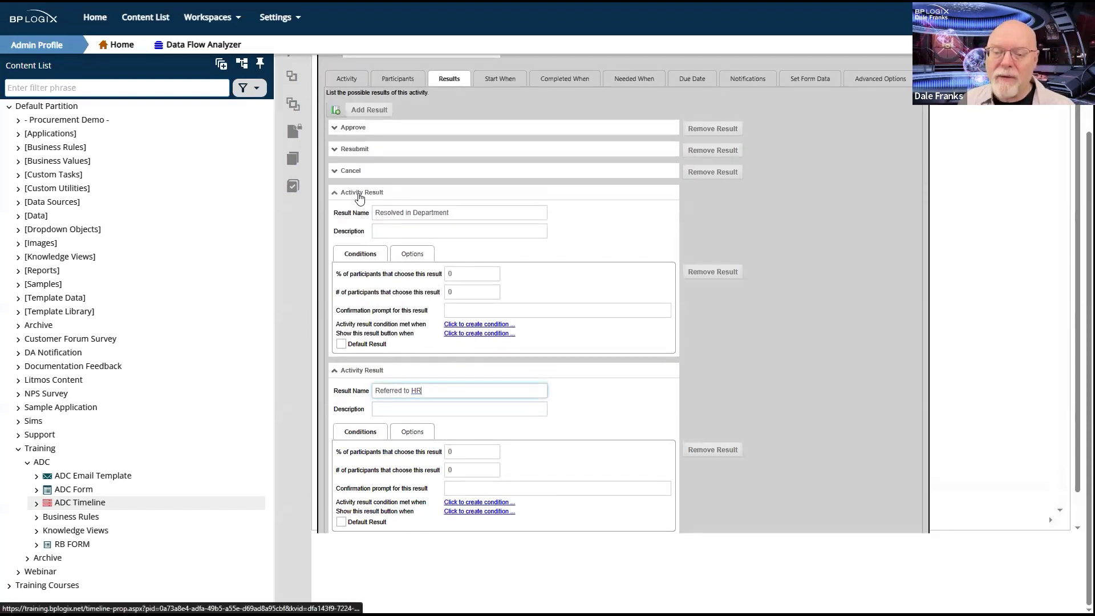
{"action": "left_click", "coordinate": [359, 197]}
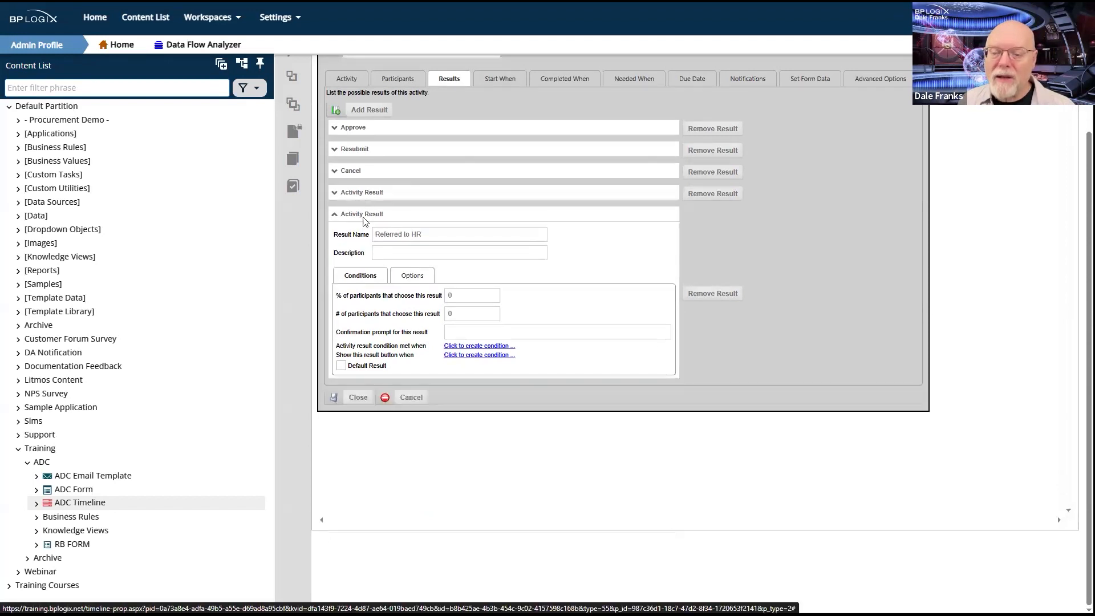
Collapse the Referred to HR result, check the Resolved in Department result, and close Department Head Approval keeping its changes.
{"action": "left_click", "coordinate": [361, 217]}
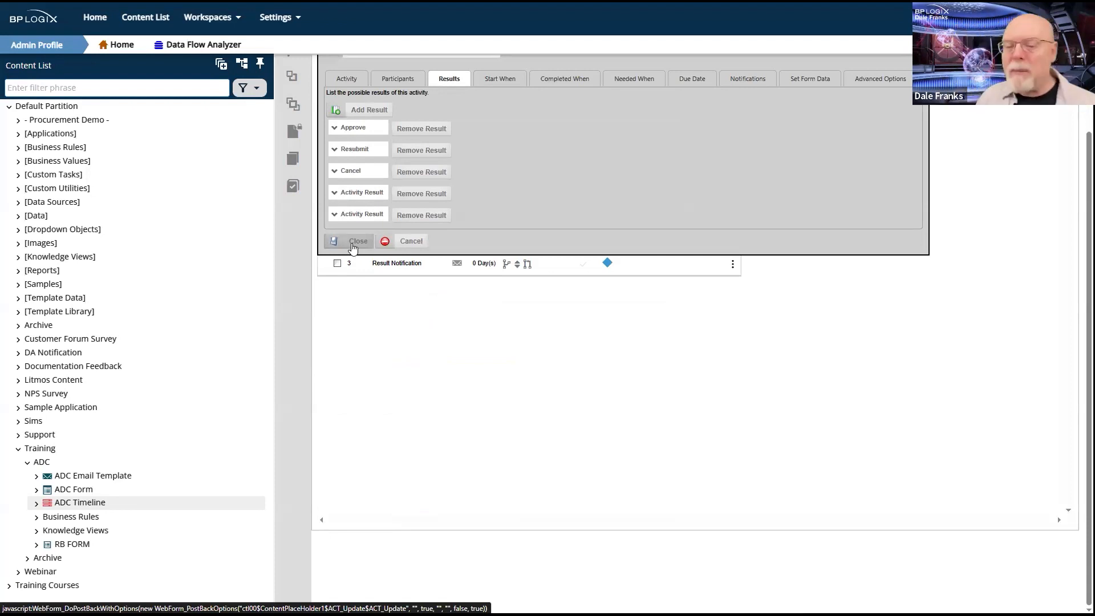
{"action": "left_click", "coordinate": [337, 197]}
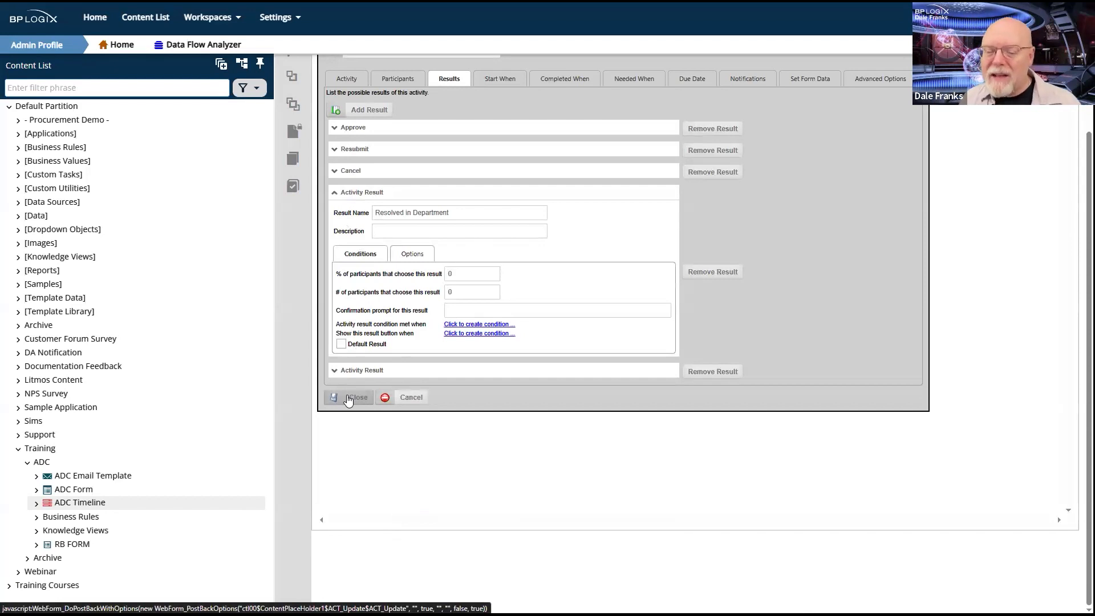
{"action": "left_click", "coordinate": [348, 399]}
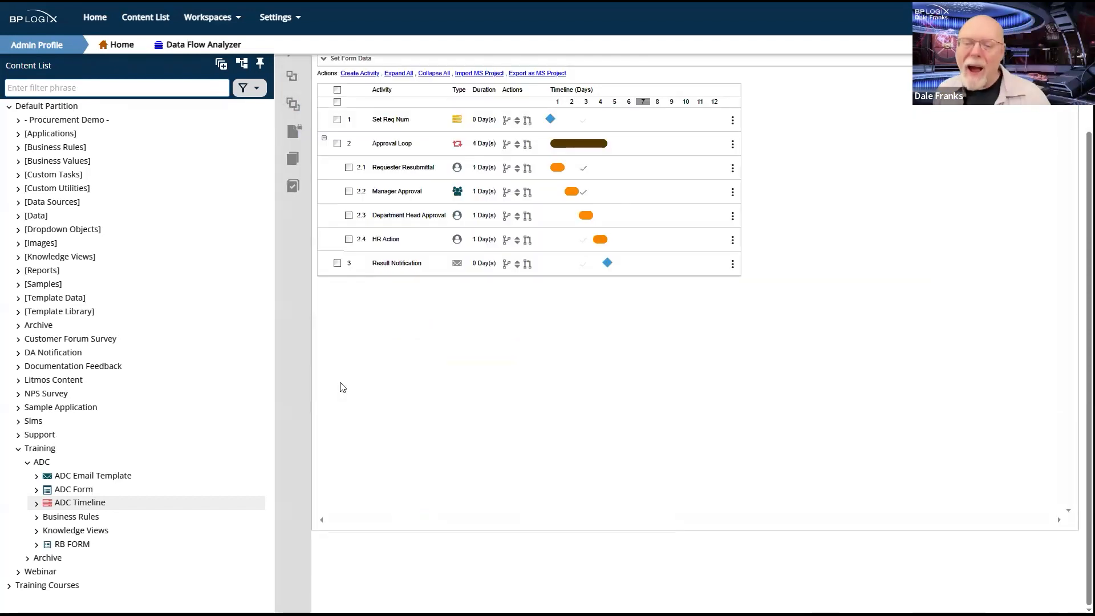
Look over Manager Approval's Approve result, and save the timeline to return to the ADC folder.
{"action": "left_click", "coordinate": [403, 194]}
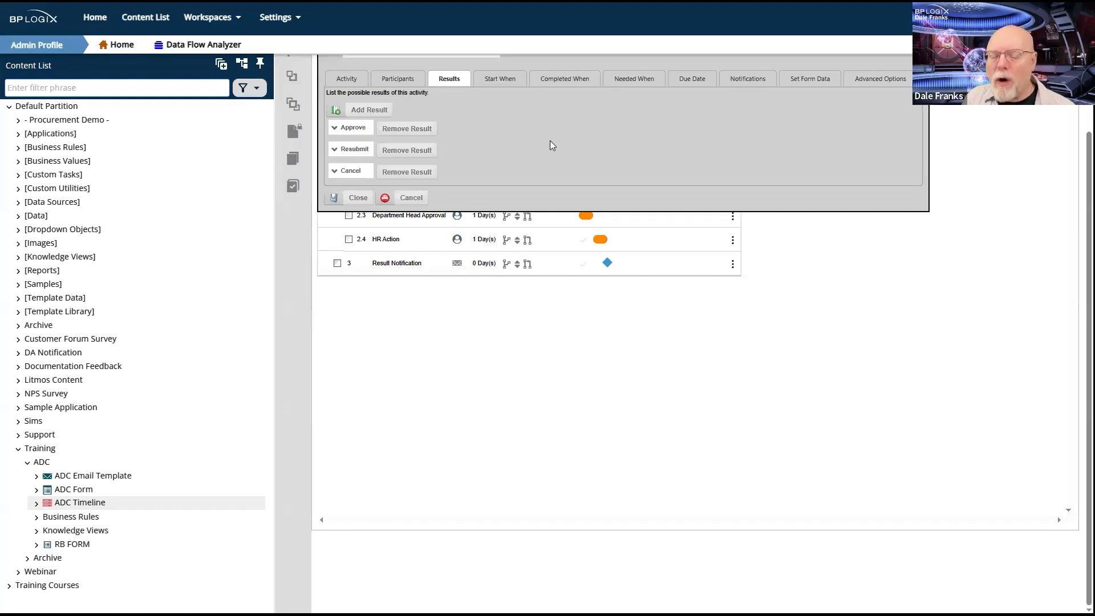
{"action": "left_click", "coordinate": [357, 130]}
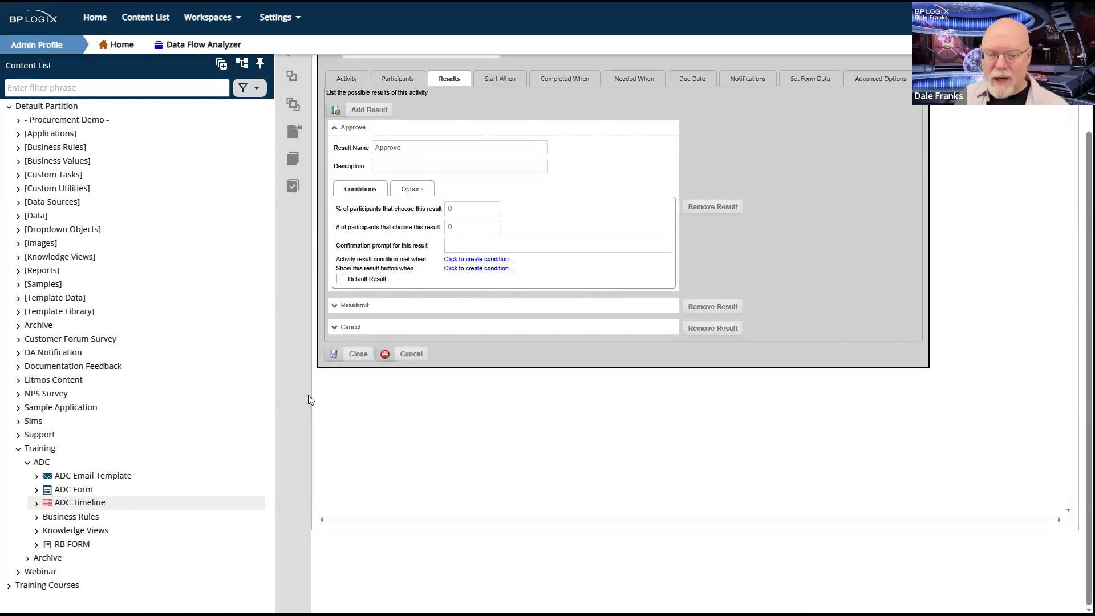
{"action": "left_click", "coordinate": [40, 462]}
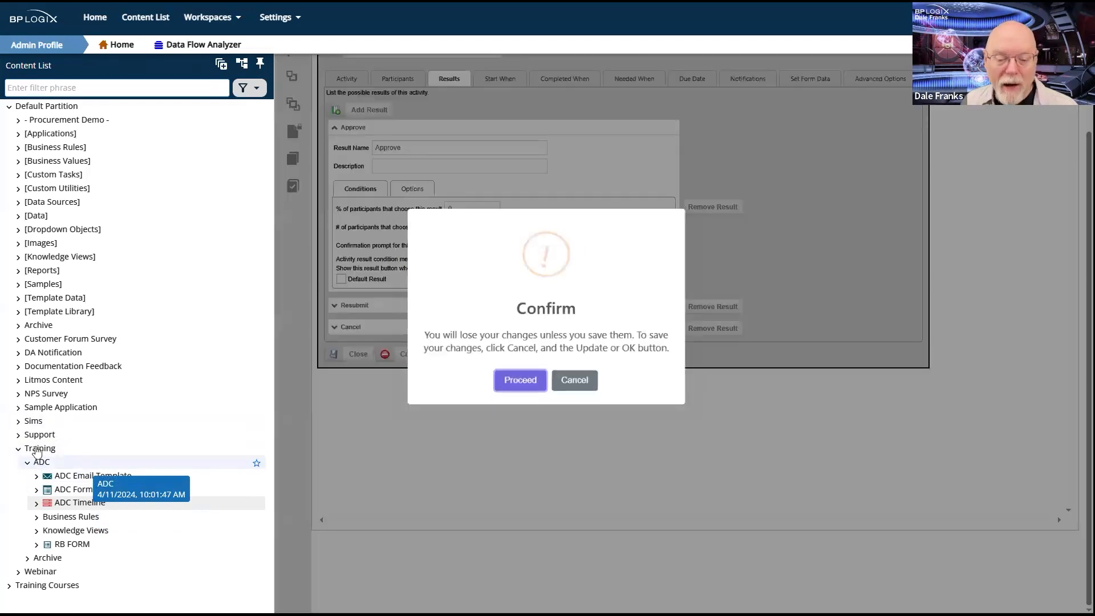
{"action": "left_click", "coordinate": [593, 383]}
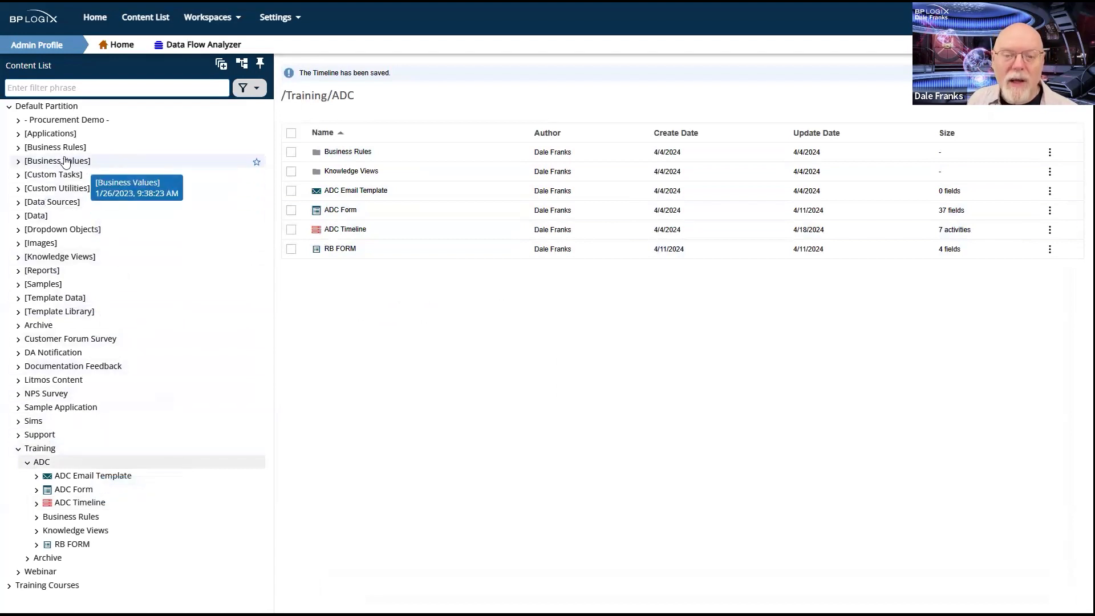
Look over the dropdown objects and check which one the ADC Form's RequestType control is linked to.
{"action": "left_click", "coordinate": [59, 231]}
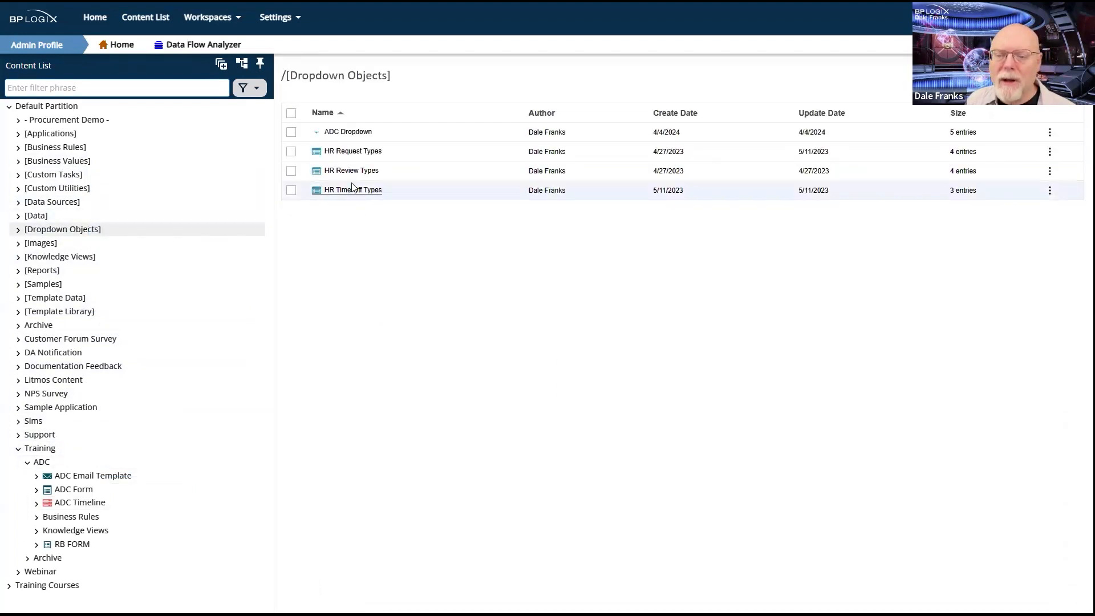
{"action": "left_click", "coordinate": [82, 492]}
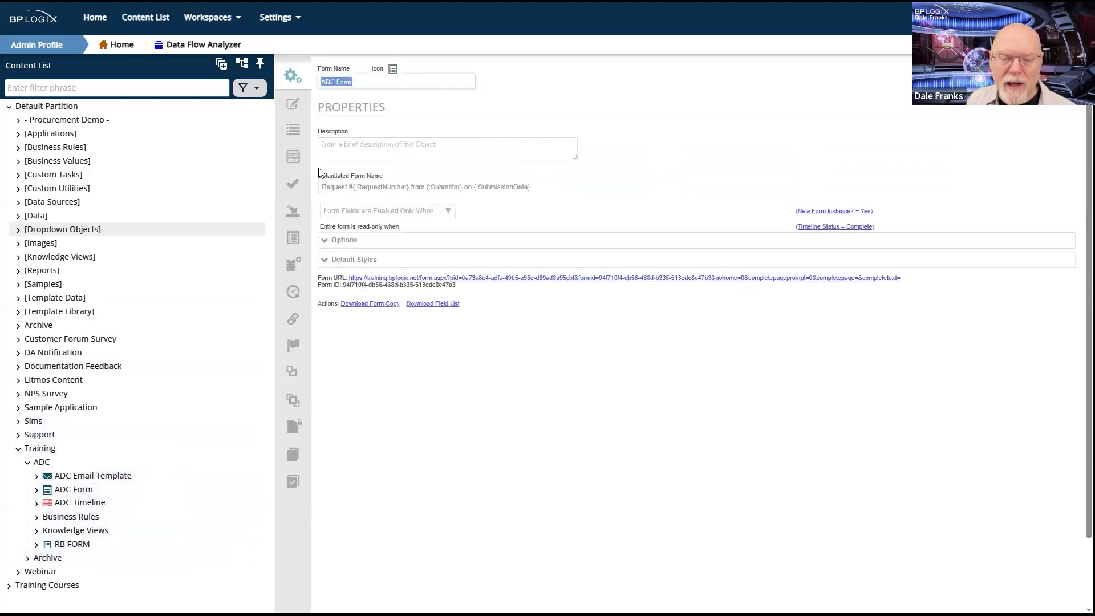
{"action": "left_click", "coordinate": [290, 135]}
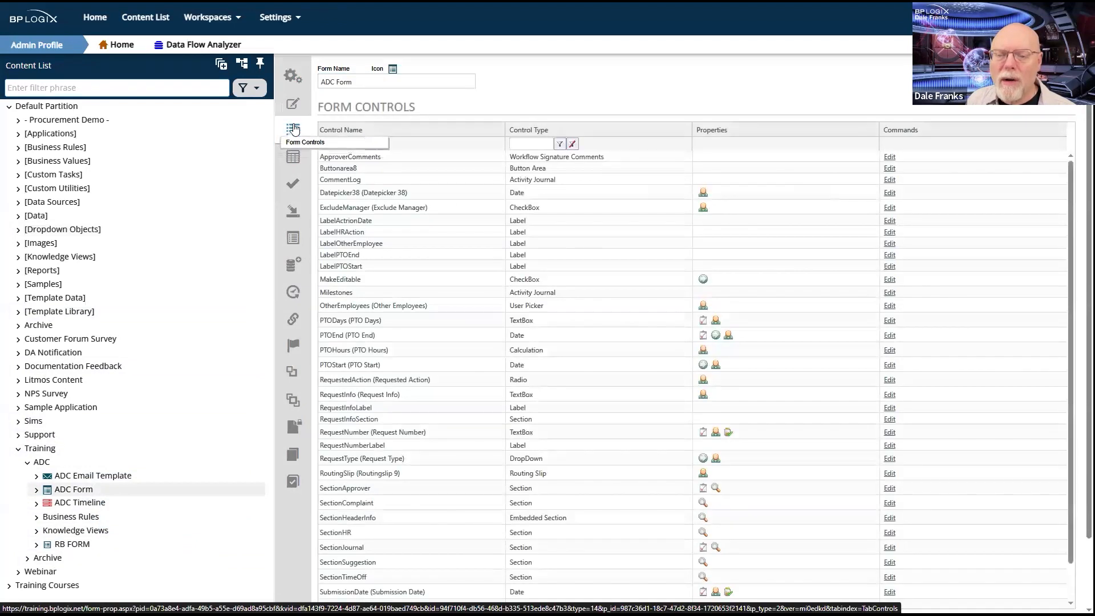
{"action": "scroll", "coordinate": [365, 419], "scroll_direction": "down", "scroll_amount": 1}
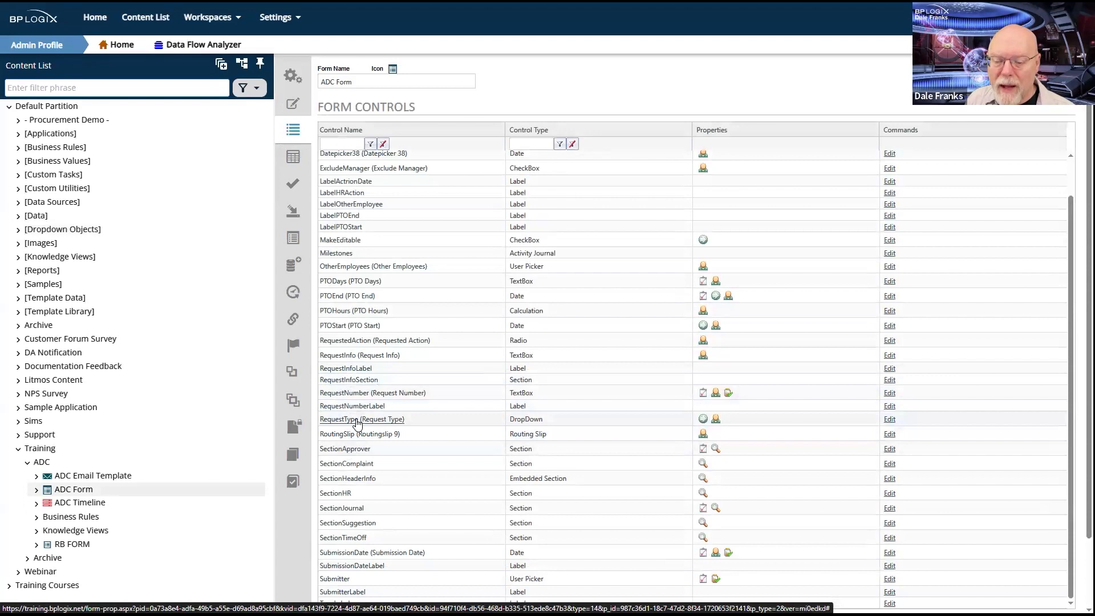
{"action": "left_click", "coordinate": [354, 420]}
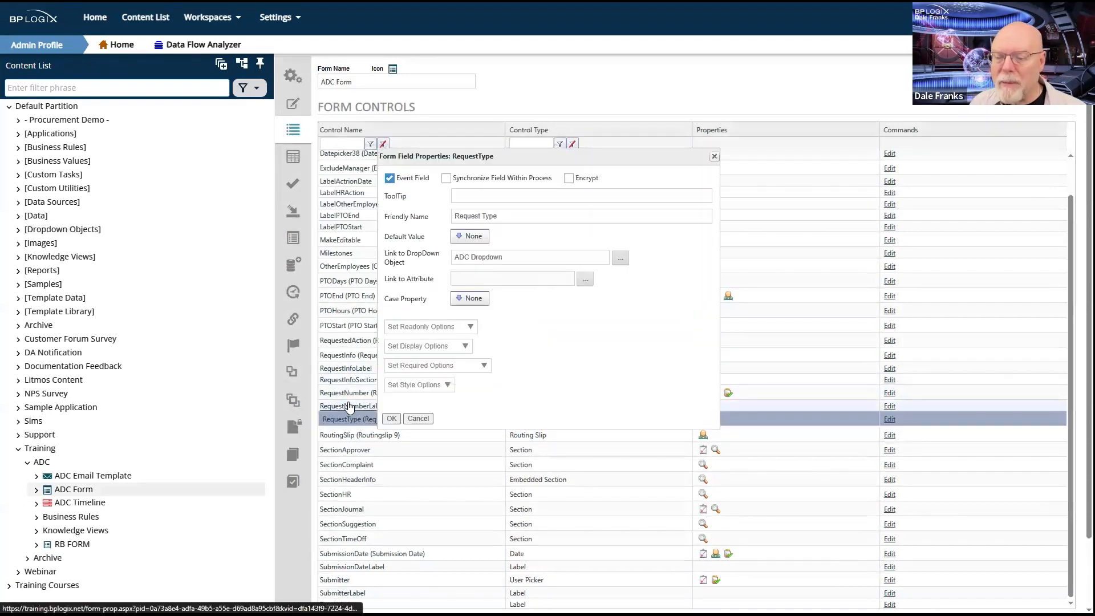
Leave the ADC Form without saving and return to the ADC application folder under Training.
{"action": "left_click", "coordinate": [46, 465]}
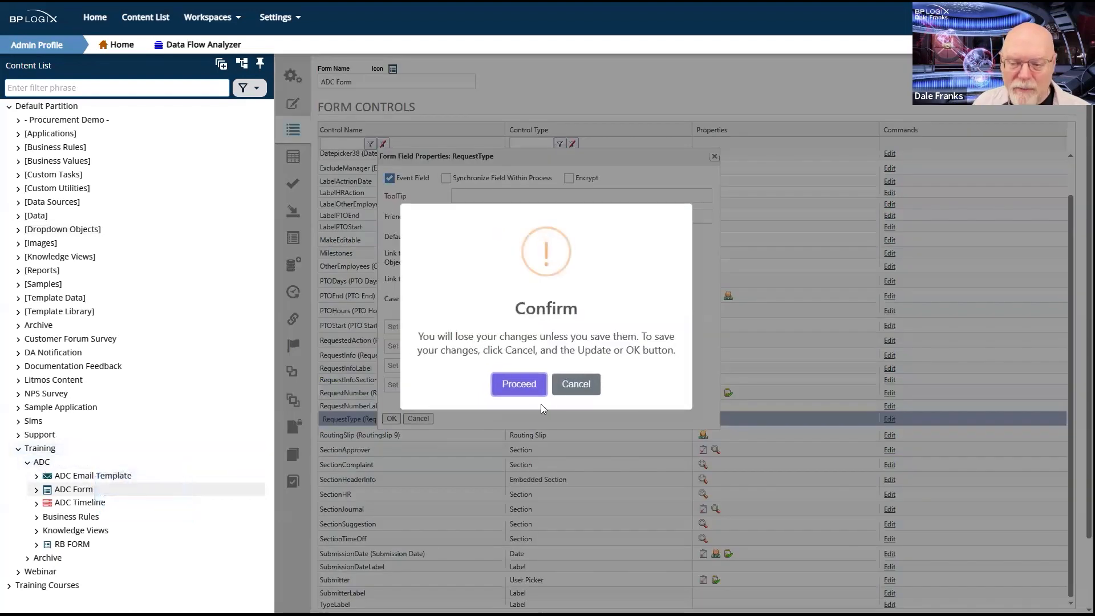
{"action": "left_click", "coordinate": [578, 387]}
{"action": "left_click", "coordinate": [187, 484]}
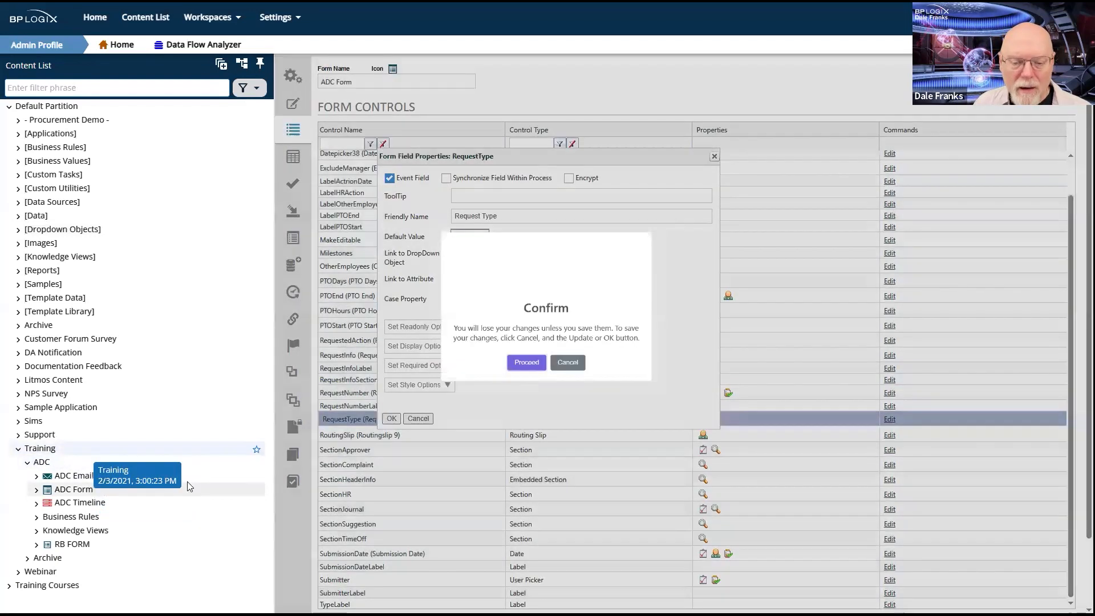
{"action": "left_click", "coordinate": [520, 385]}
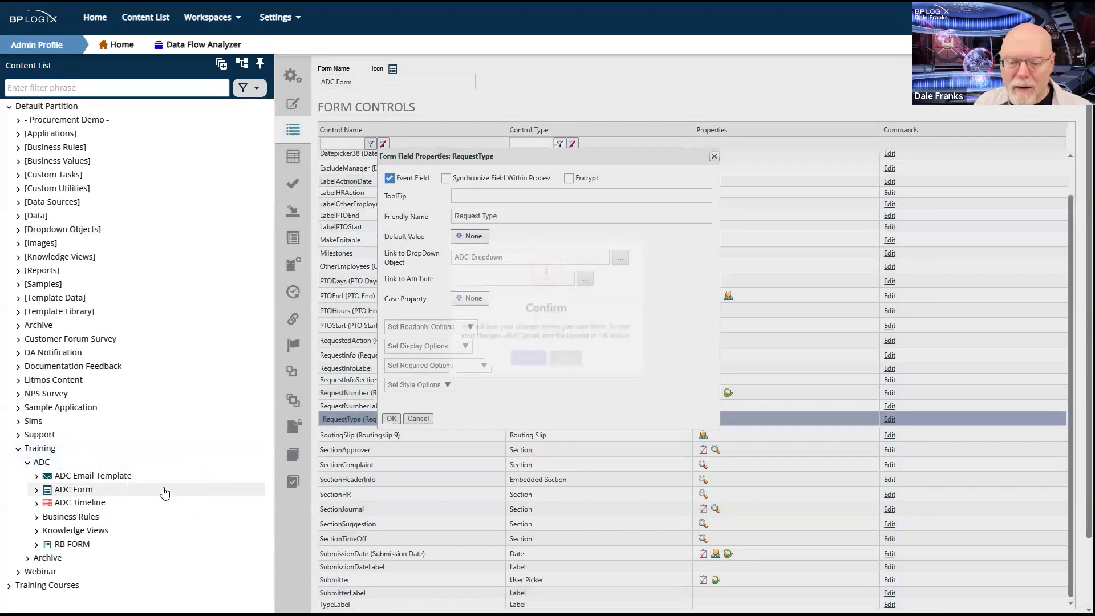
{"action": "left_click", "coordinate": [40, 449]}
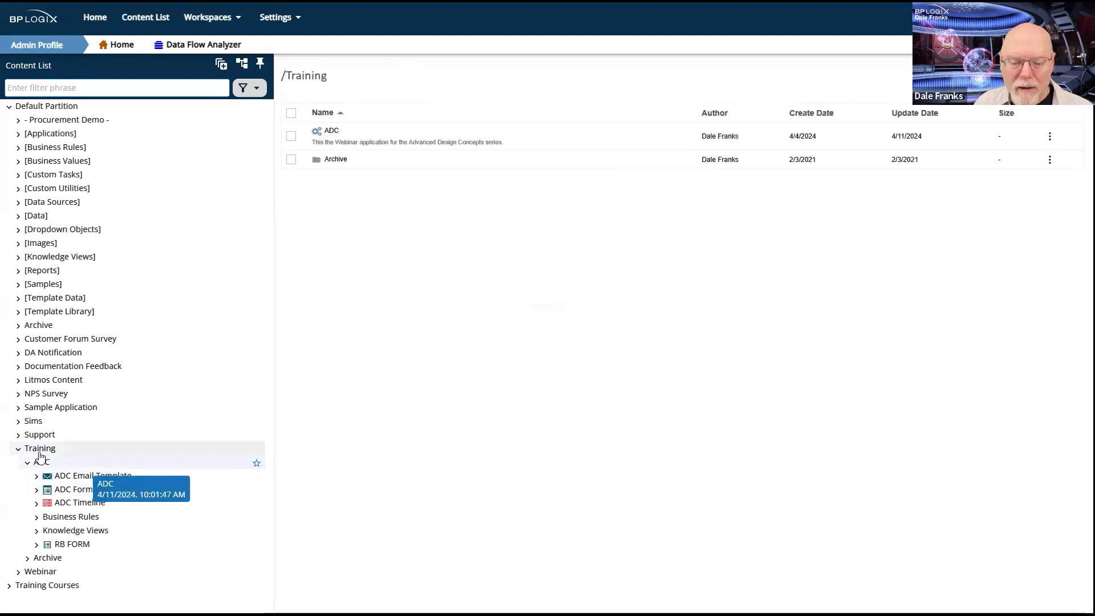
{"action": "left_click", "coordinate": [330, 132]}
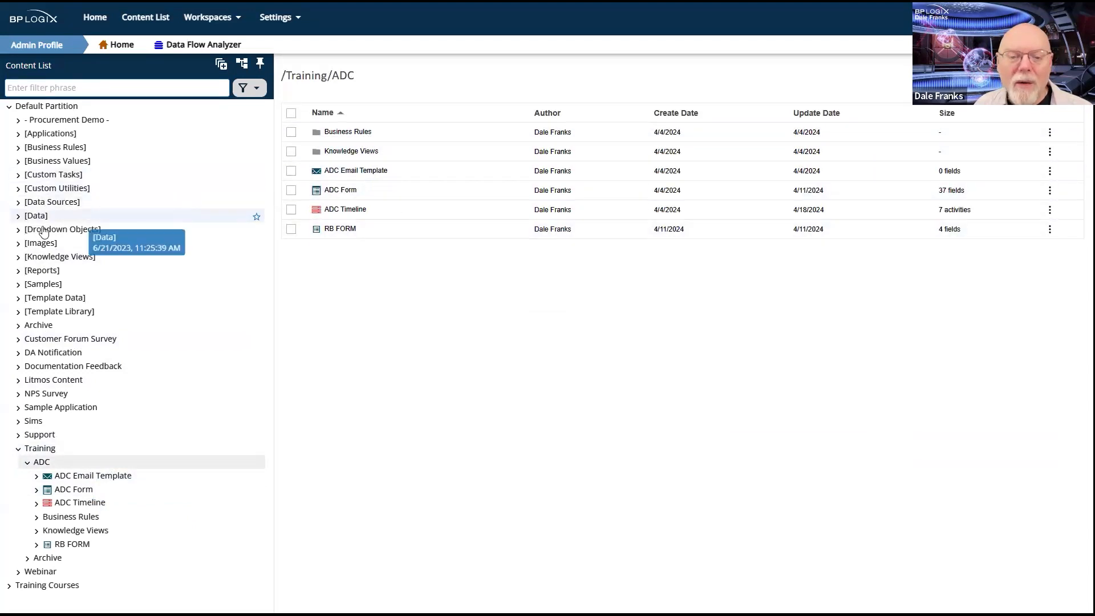
Open the ADC Dropdown object separately in the browser, and open Manager Approval in the ADC Timeline.
{"action": "left_click", "coordinate": [163, 232]}
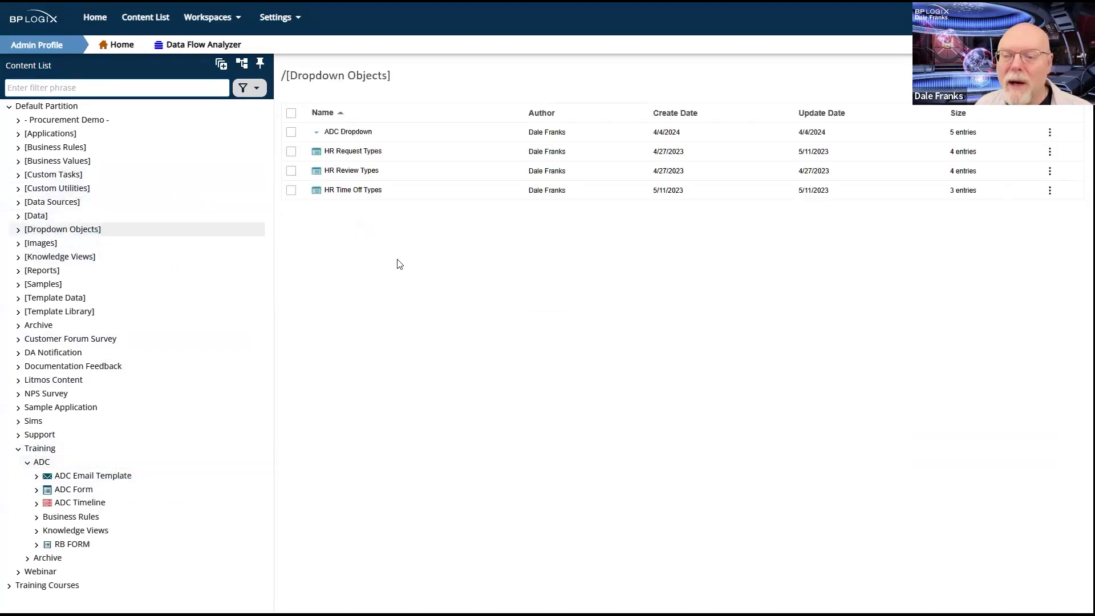
{"action": "right_click", "coordinate": [335, 137]}
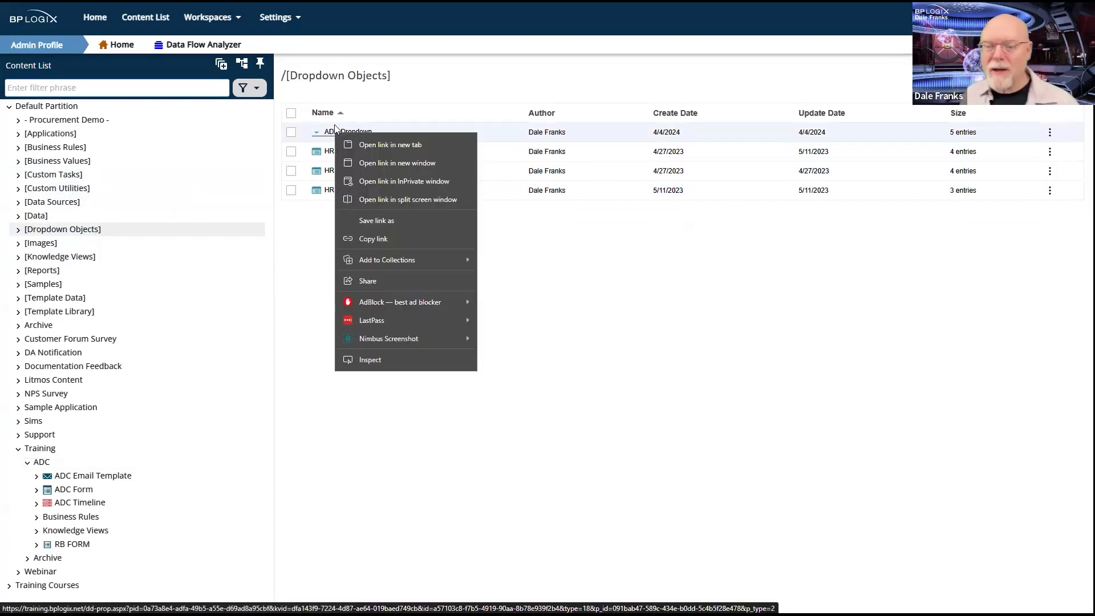
{"action": "key", "text": "Escape"}
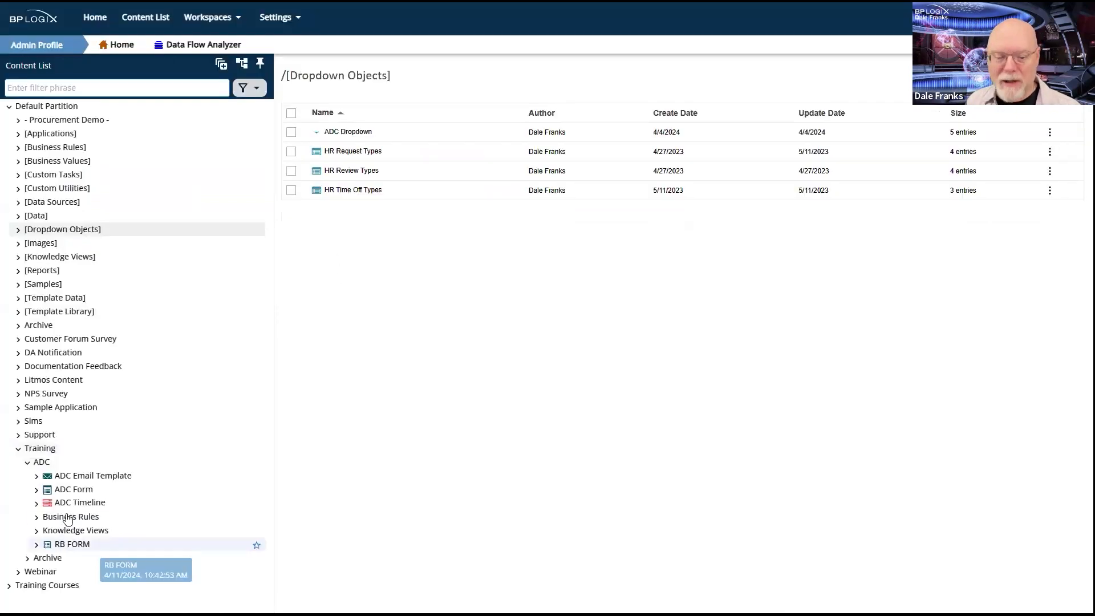
{"action": "left_click", "coordinate": [87, 508]}
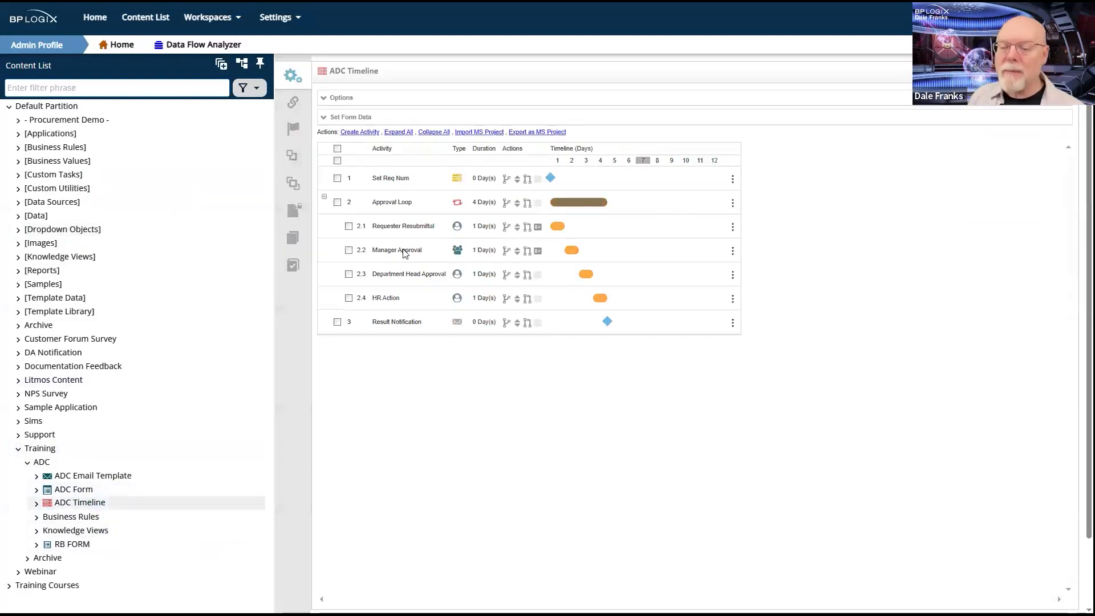
{"action": "left_click", "coordinate": [402, 250]}
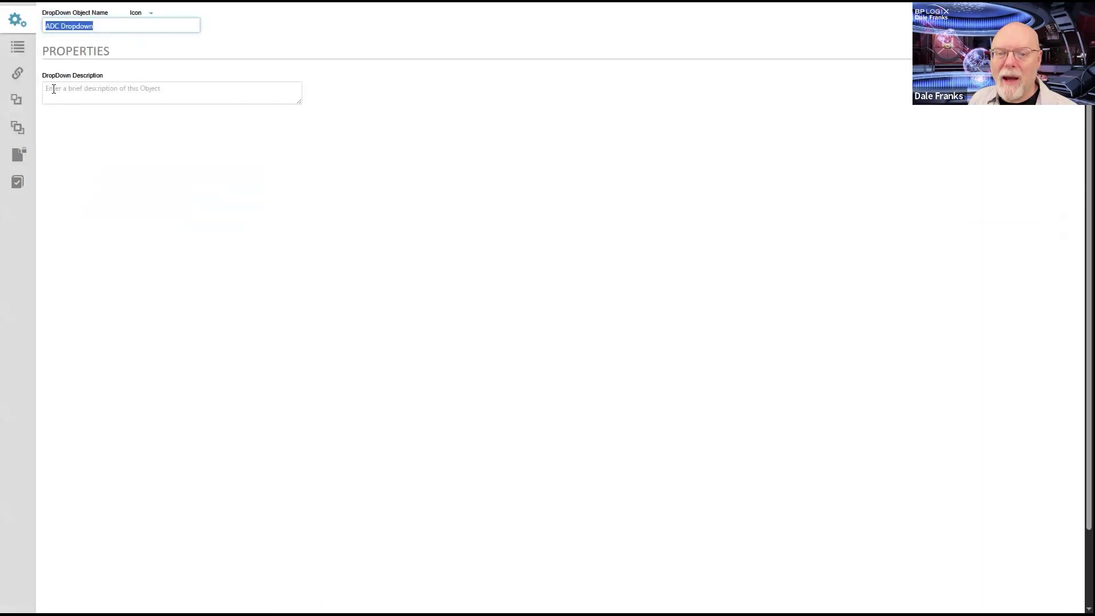
Examine the stored value behind each display text in the ADC Dropdown's items.
{"action": "left_click", "coordinate": [17, 48]}
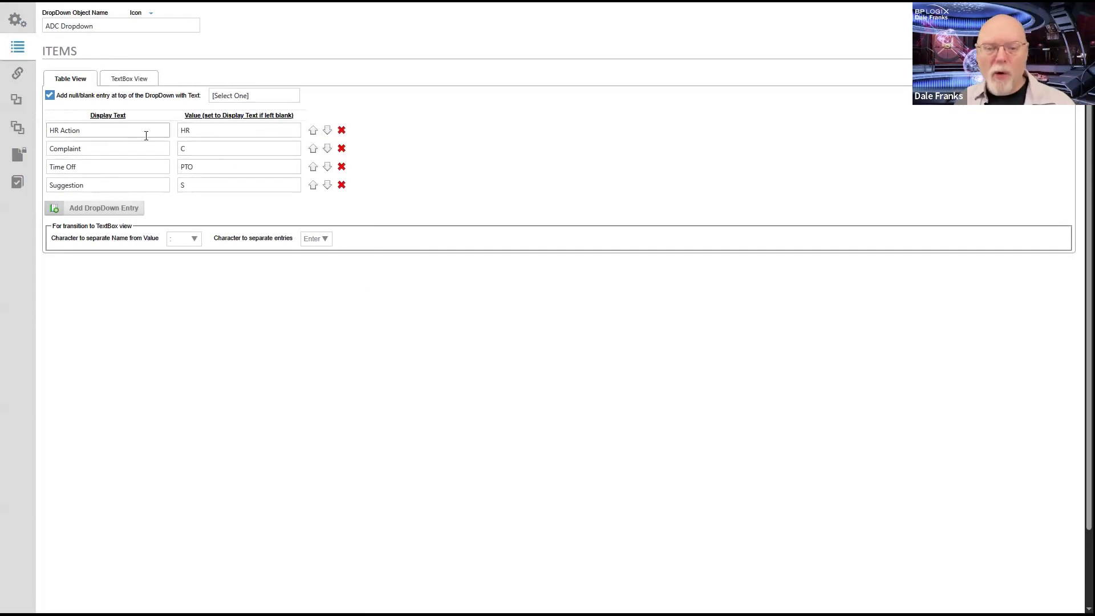
{"action": "left_click", "coordinate": [245, 125]}
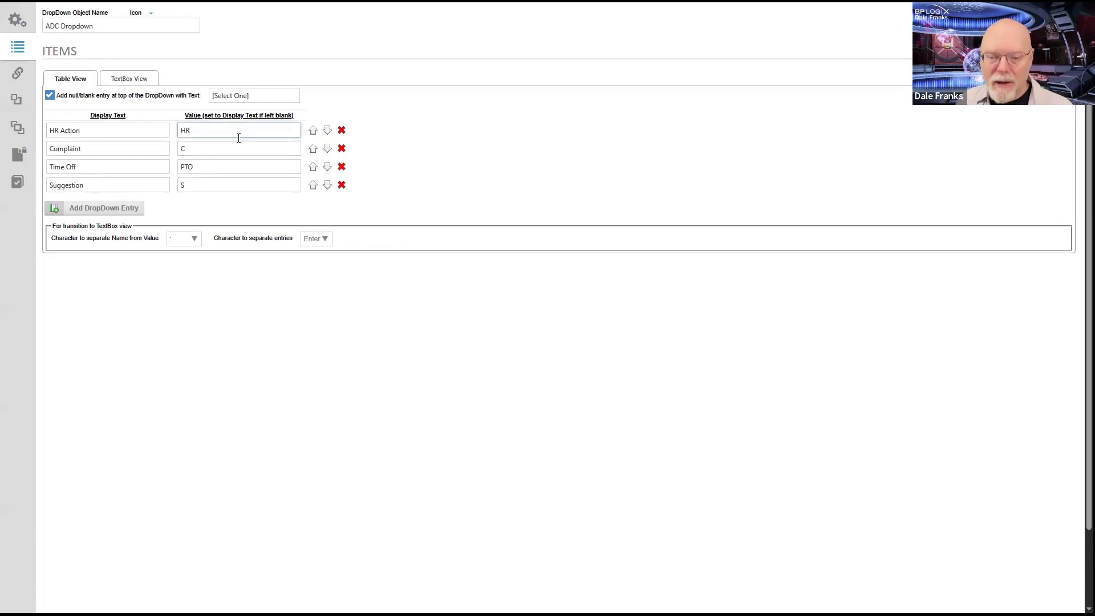
{"action": "left_click", "coordinate": [223, 147]}
{"action": "left_click", "coordinate": [228, 171]}
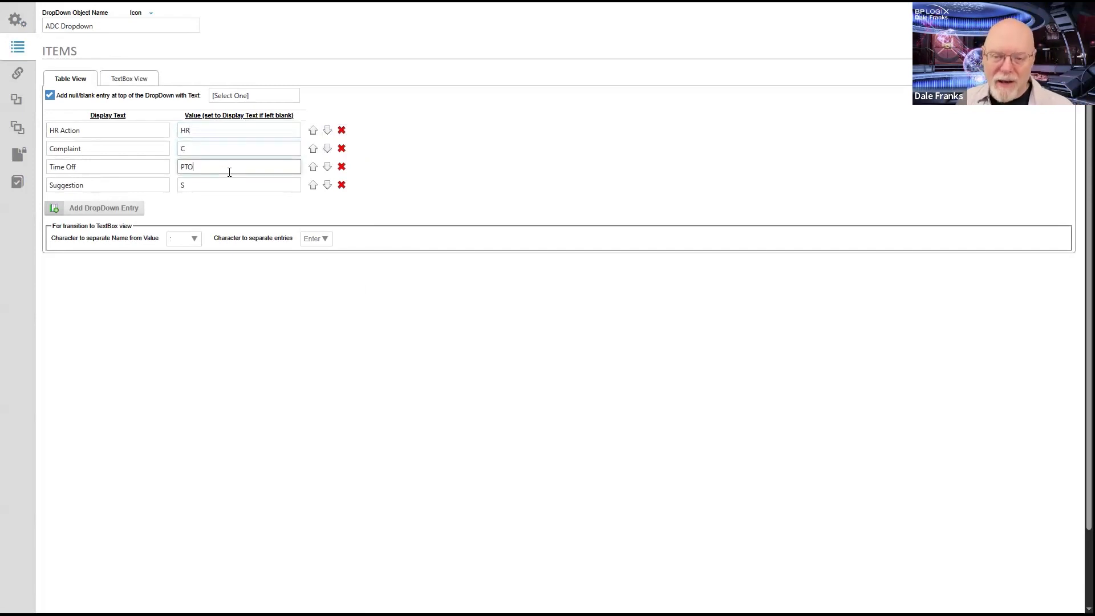
{"action": "left_click", "coordinate": [237, 185]}
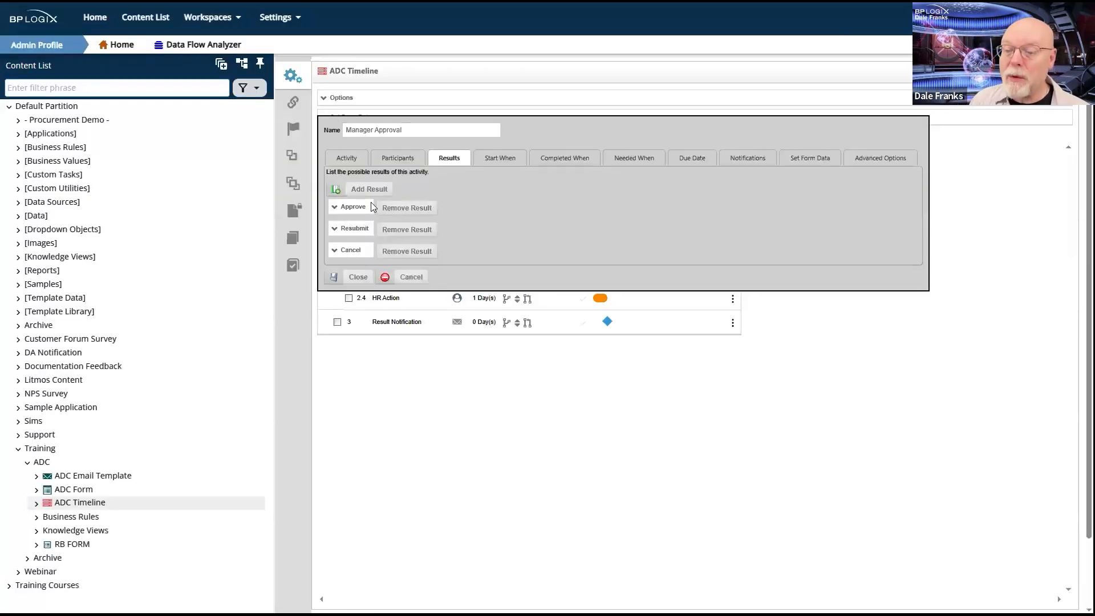
Add a condition for showing Manager Approval's Approve result button, using the RequestType (Request Type) form field.
{"action": "left_click", "coordinate": [349, 207]}
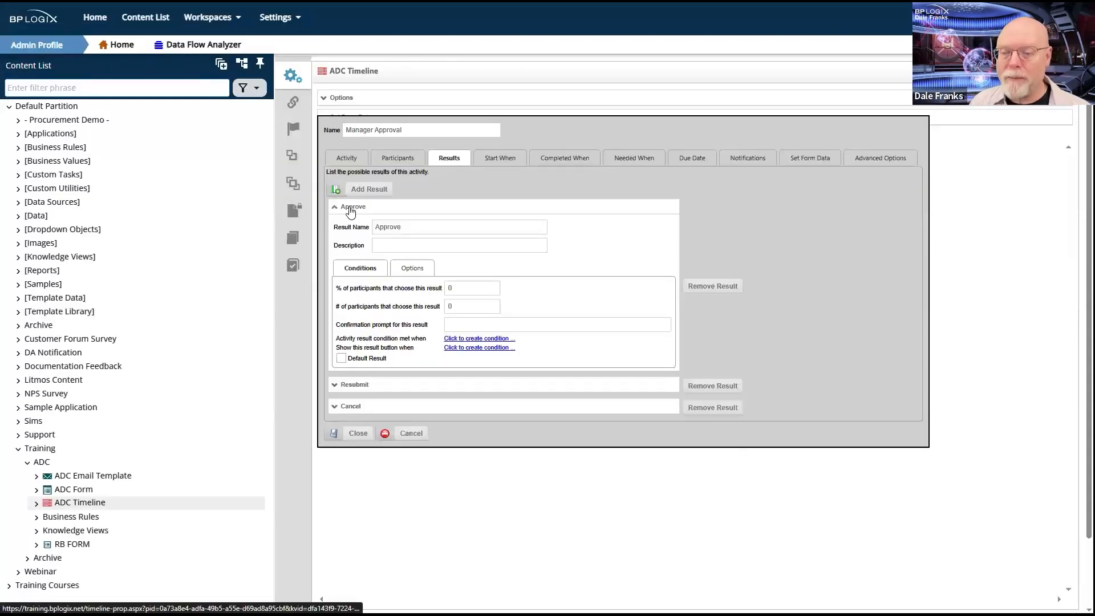
{"action": "left_click", "coordinate": [484, 347]}
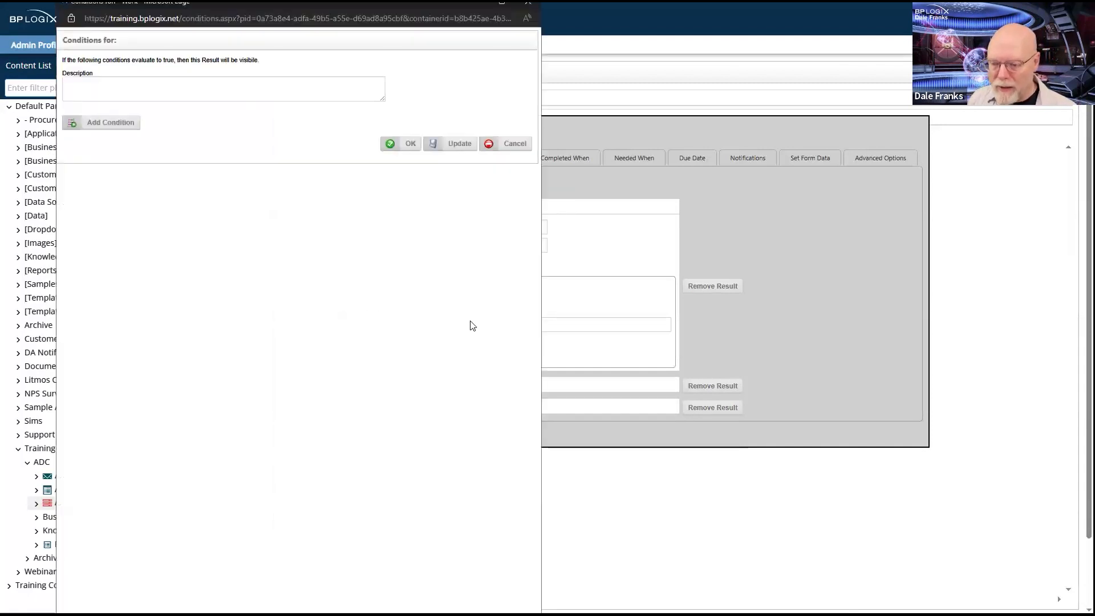
{"action": "left_click", "coordinate": [106, 124]}
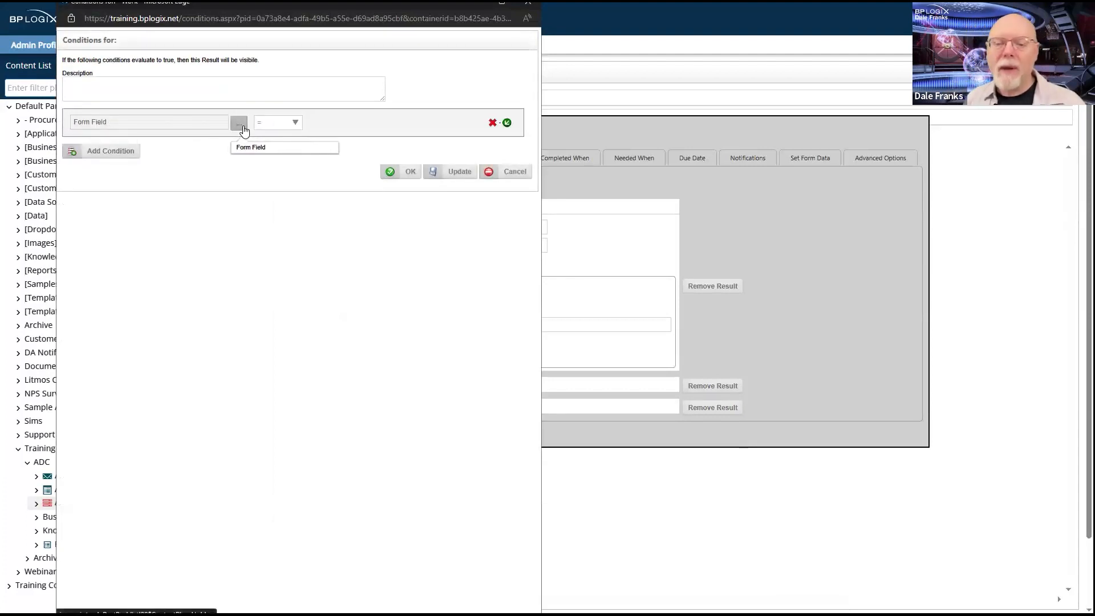
{"action": "left_click", "coordinate": [238, 123]}
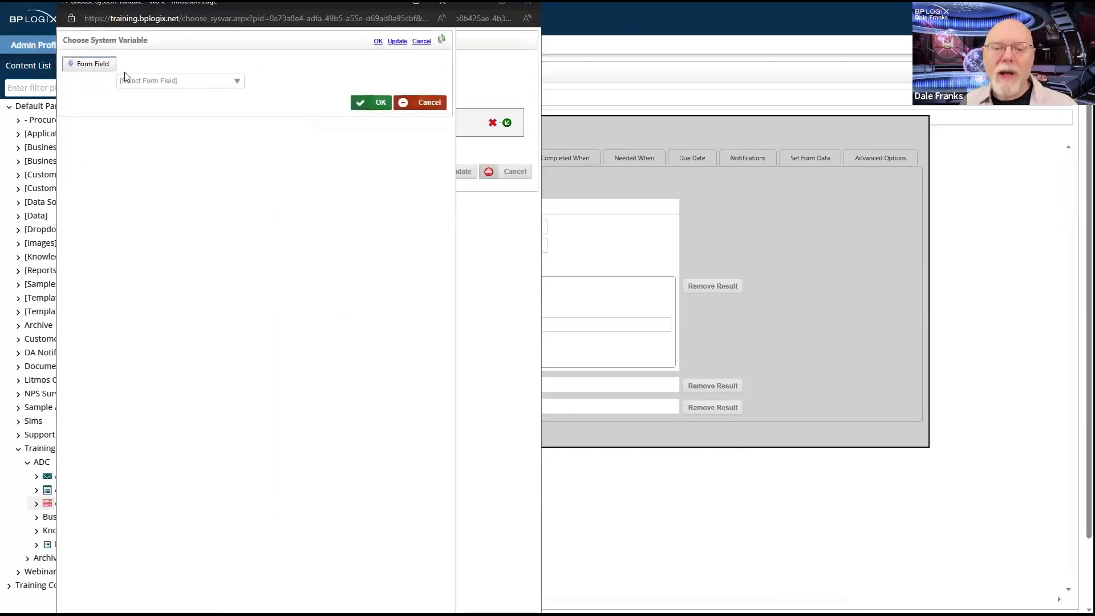
{"action": "left_click", "coordinate": [189, 83]}
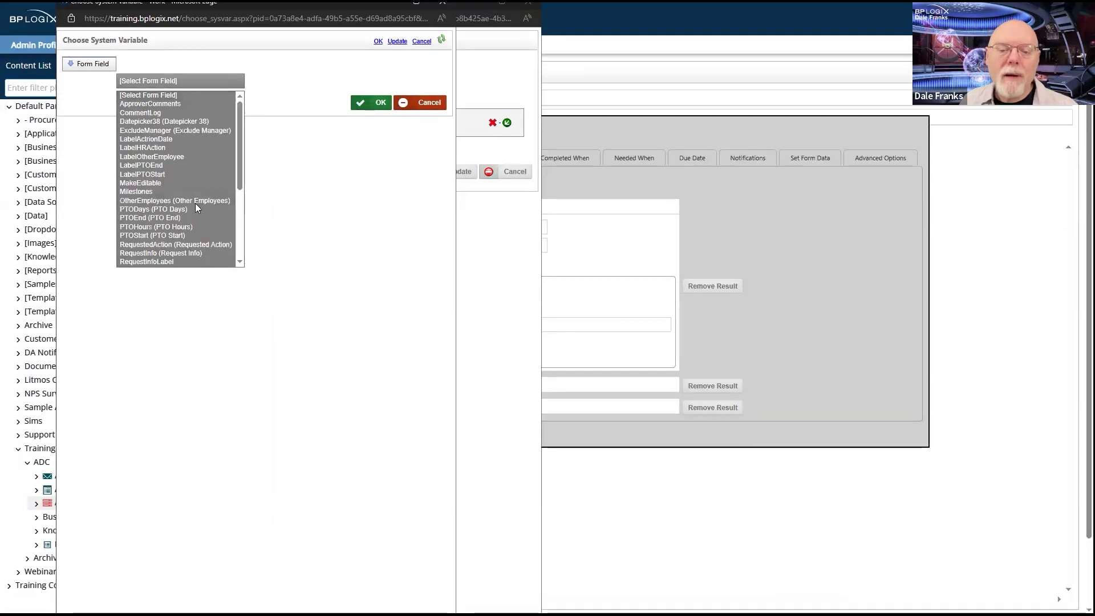
{"action": "scroll", "coordinate": [182, 241], "scroll_direction": "down", "scroll_amount": 3}
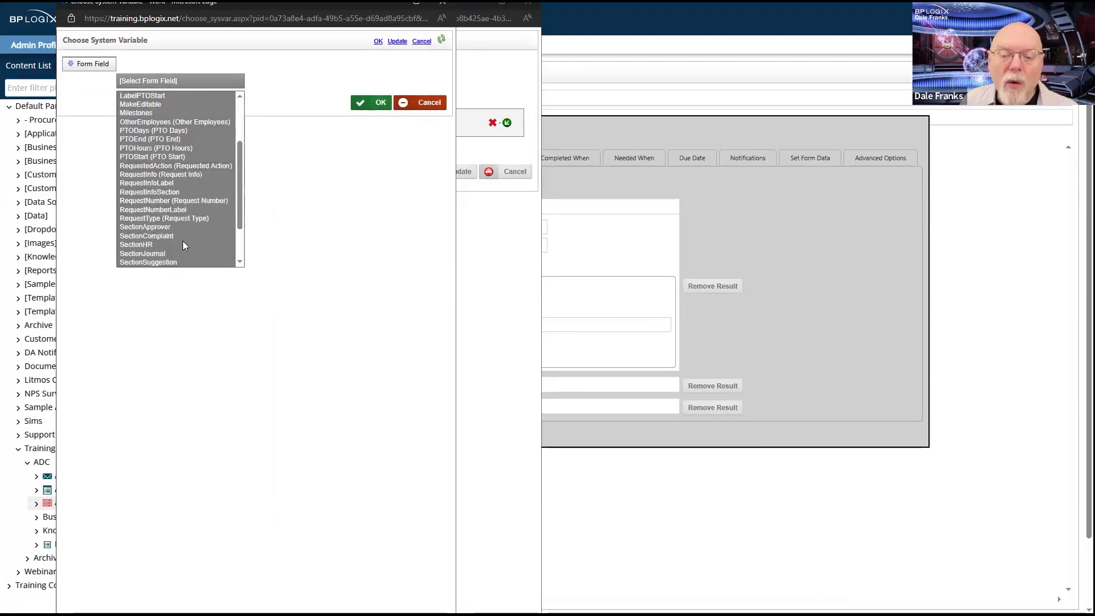
{"action": "scroll", "coordinate": [183, 241], "scroll_direction": "down", "scroll_amount": 1}
{"action": "scroll", "coordinate": [183, 241], "scroll_direction": "up", "scroll_amount": 1}
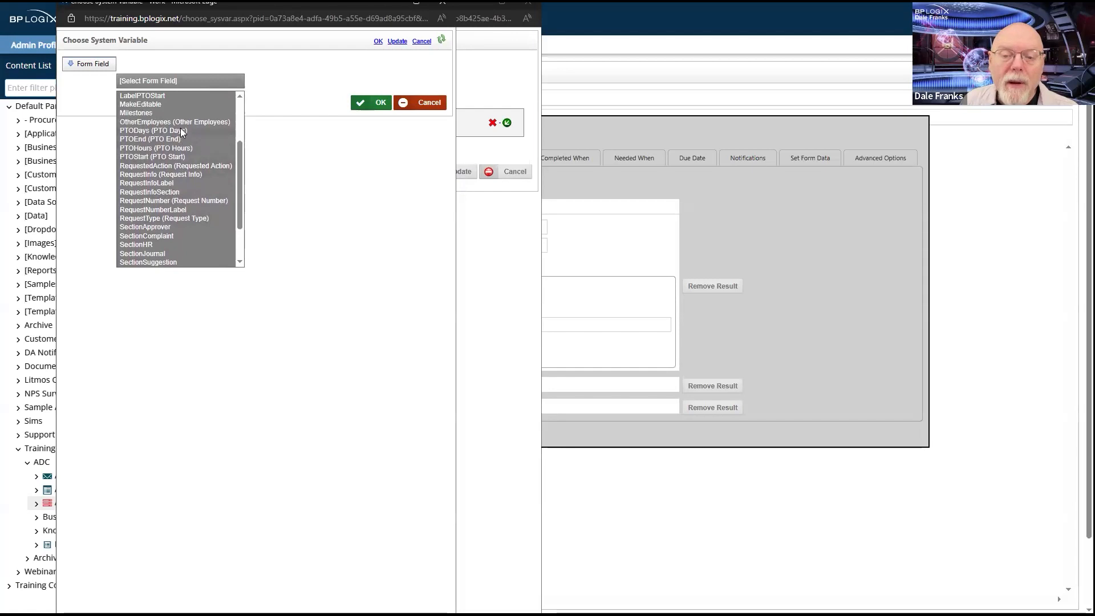
{"action": "left_click", "coordinate": [156, 219]}
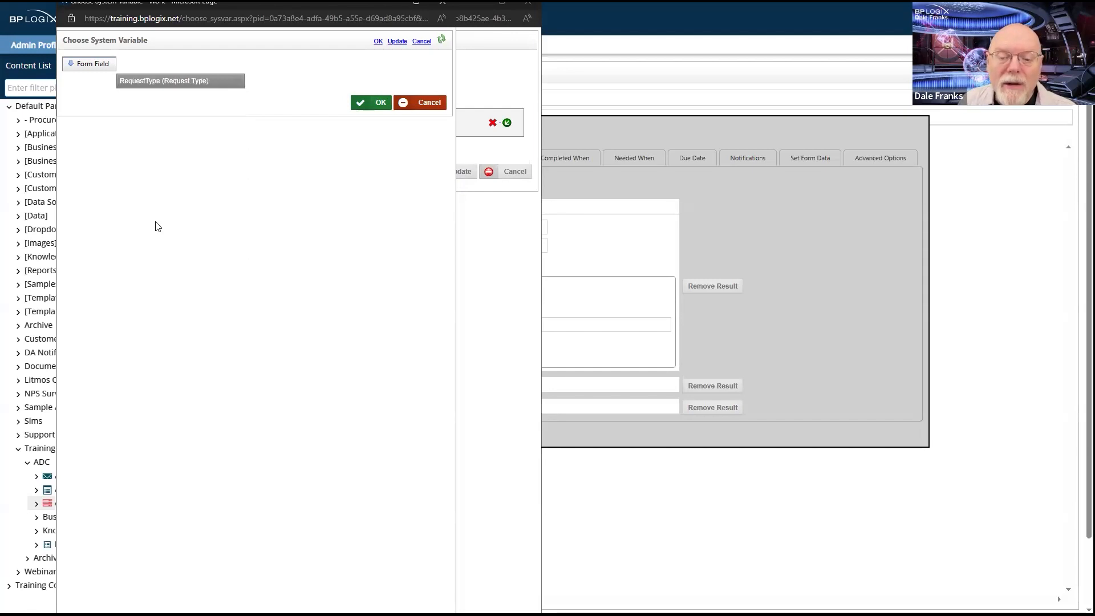
{"action": "left_click", "coordinate": [382, 109]}
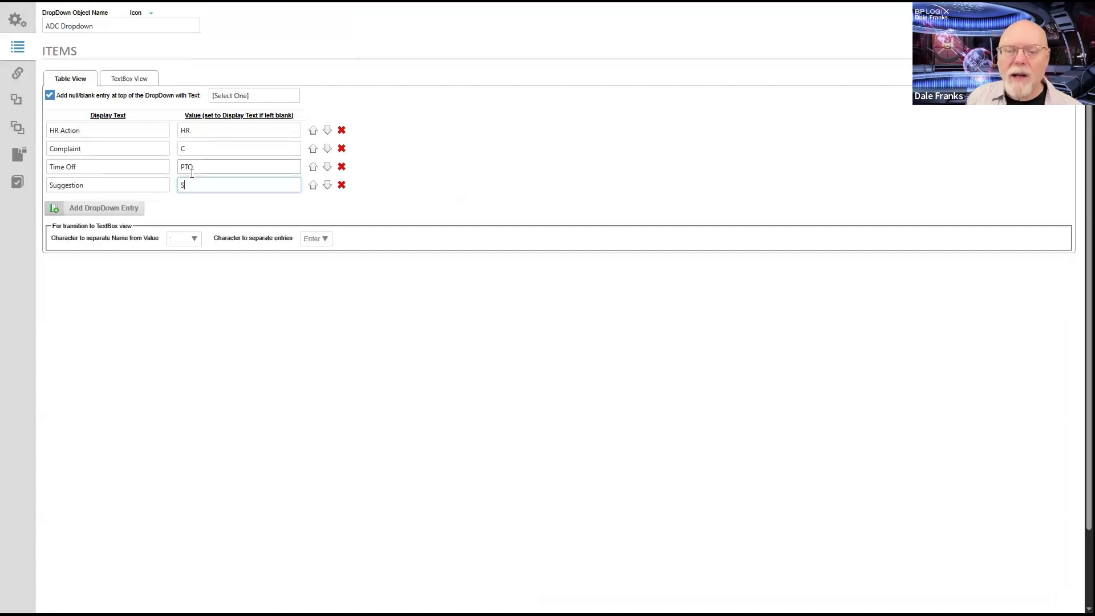
Examine the display texts of the ADC Dropdown's four request types: HR Action, Complaint, Time Off and Suggestion.
{"action": "double_click", "coordinate": [111, 130]}
{"action": "triple_click", "coordinate": [111, 130]}
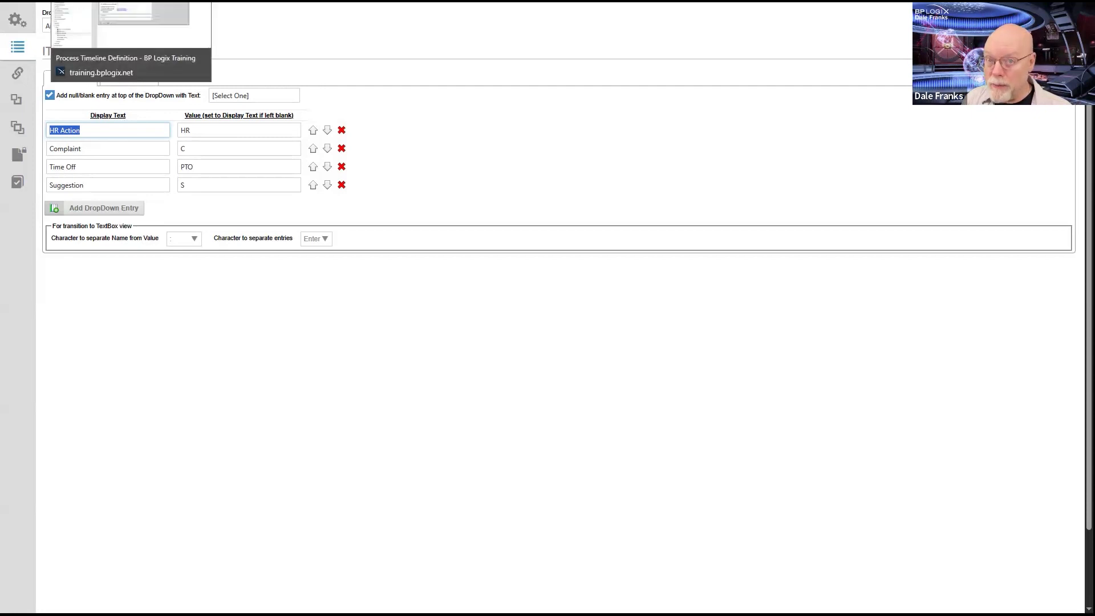
{"action": "double_click", "coordinate": [138, 146]}
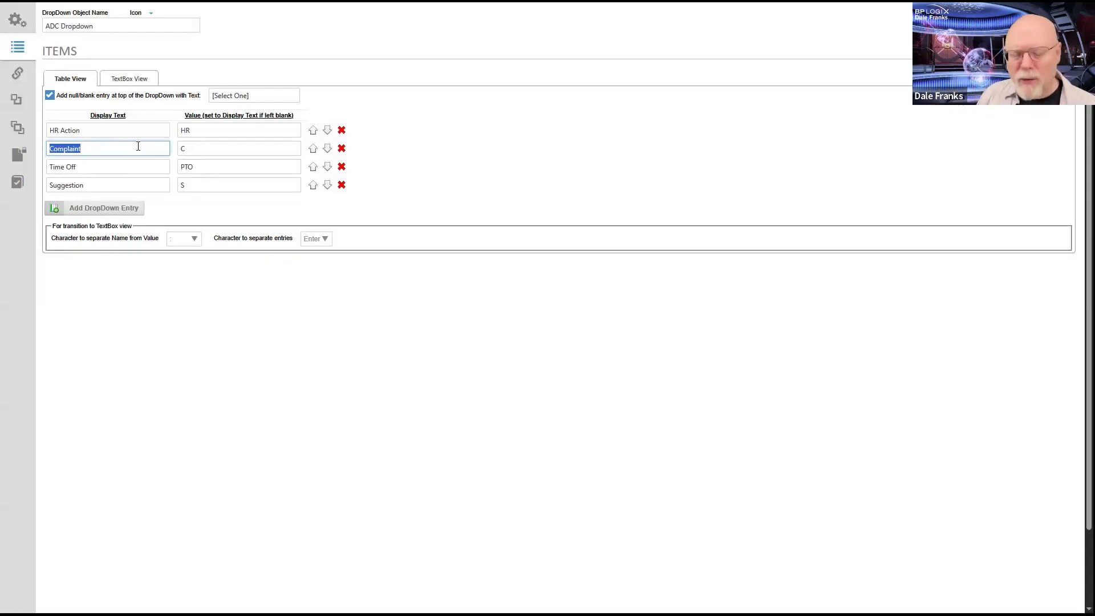
{"action": "double_click", "coordinate": [142, 166]}
{"action": "double_click", "coordinate": [134, 167]}
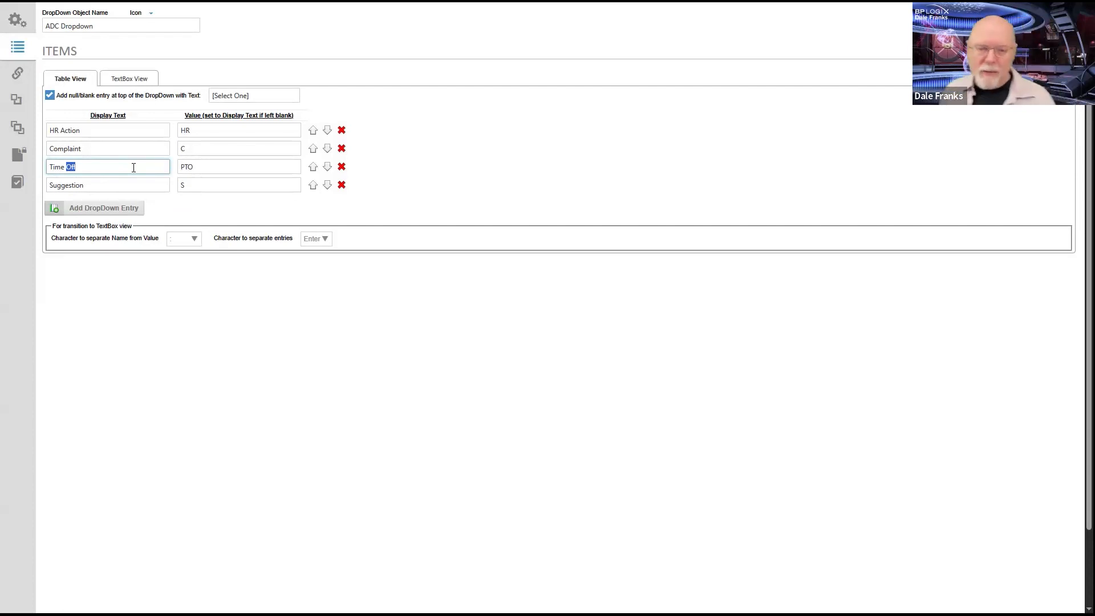
{"action": "left_click", "coordinate": [130, 185]}
{"action": "double_click", "coordinate": [130, 185]}
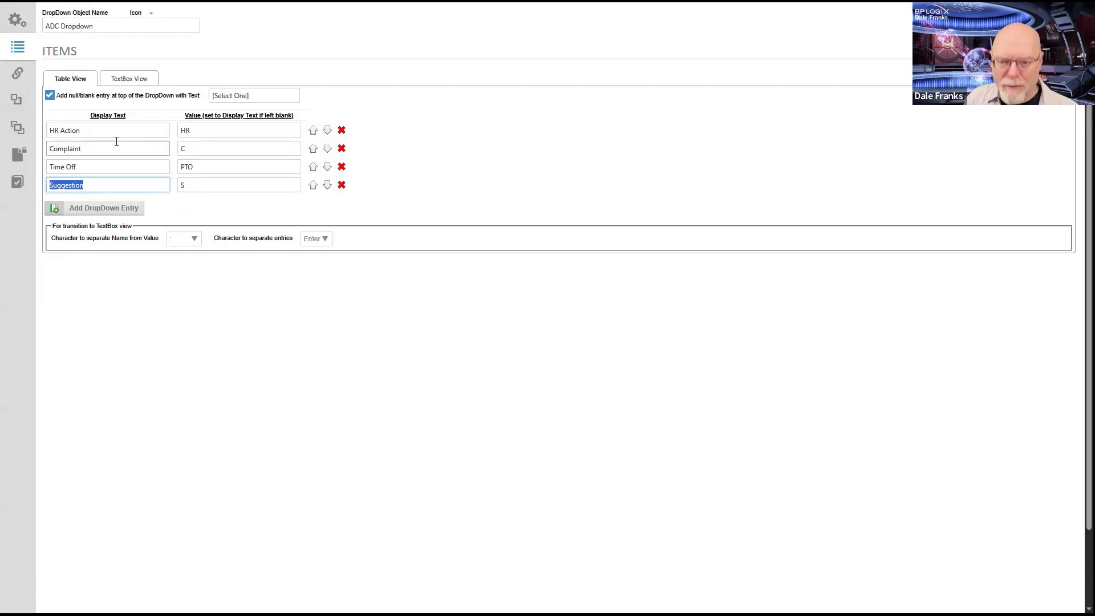
{"action": "left_click", "coordinate": [122, 131]}
{"action": "left_click", "coordinate": [115, 150]}
{"action": "left_click", "coordinate": [125, 167]}
{"action": "left_click", "coordinate": [123, 186]}
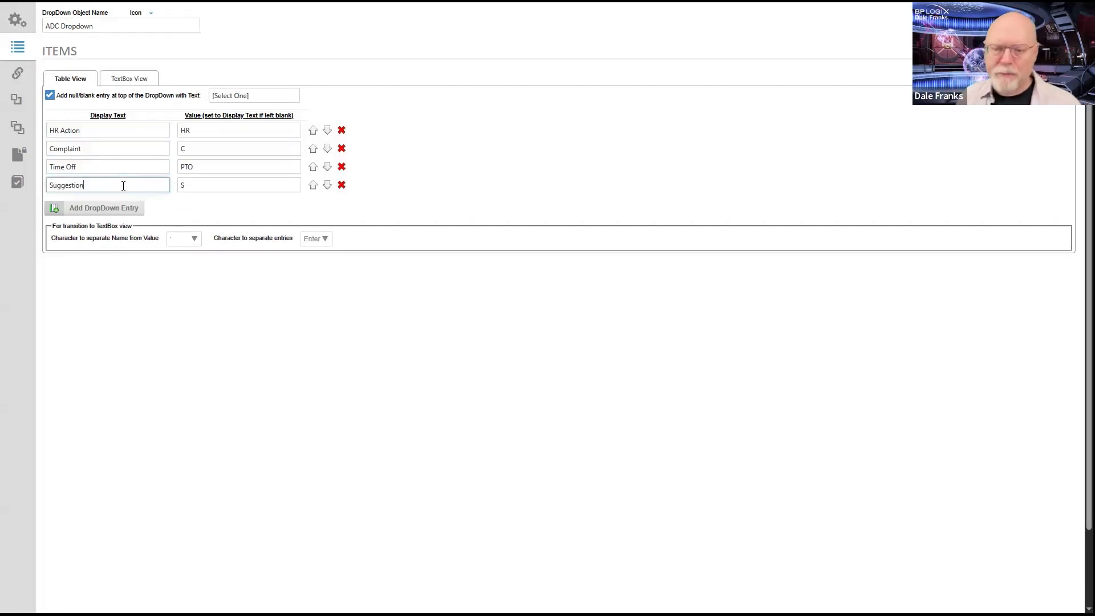
{"action": "double_click", "coordinate": [138, 128]}
{"action": "left_click", "coordinate": [126, 148]}
{"action": "double_click", "coordinate": [126, 148]}
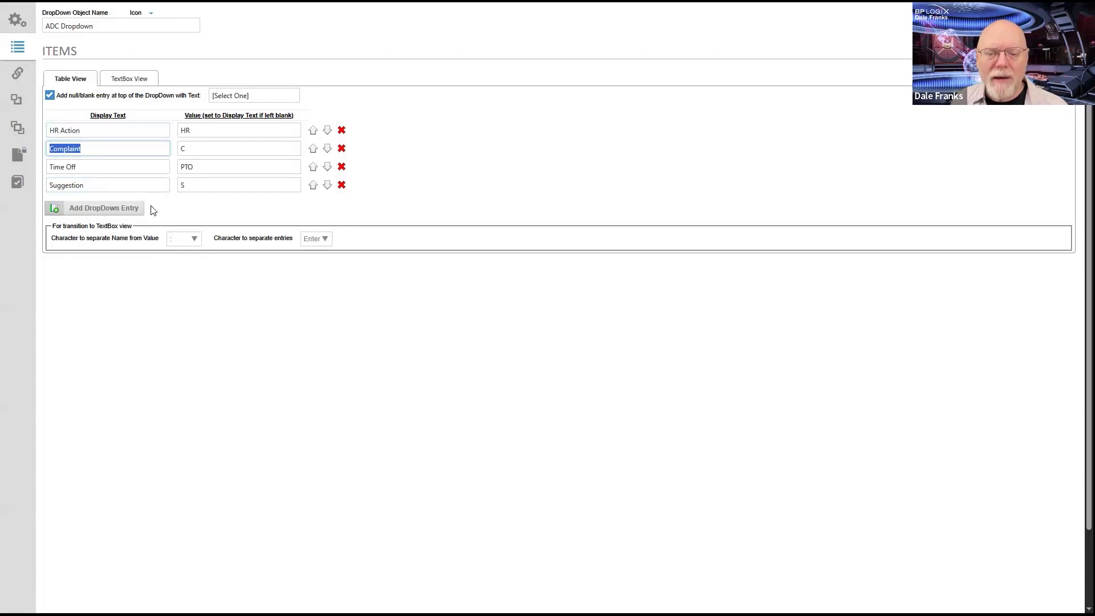
{"action": "double_click", "coordinate": [124, 183]}
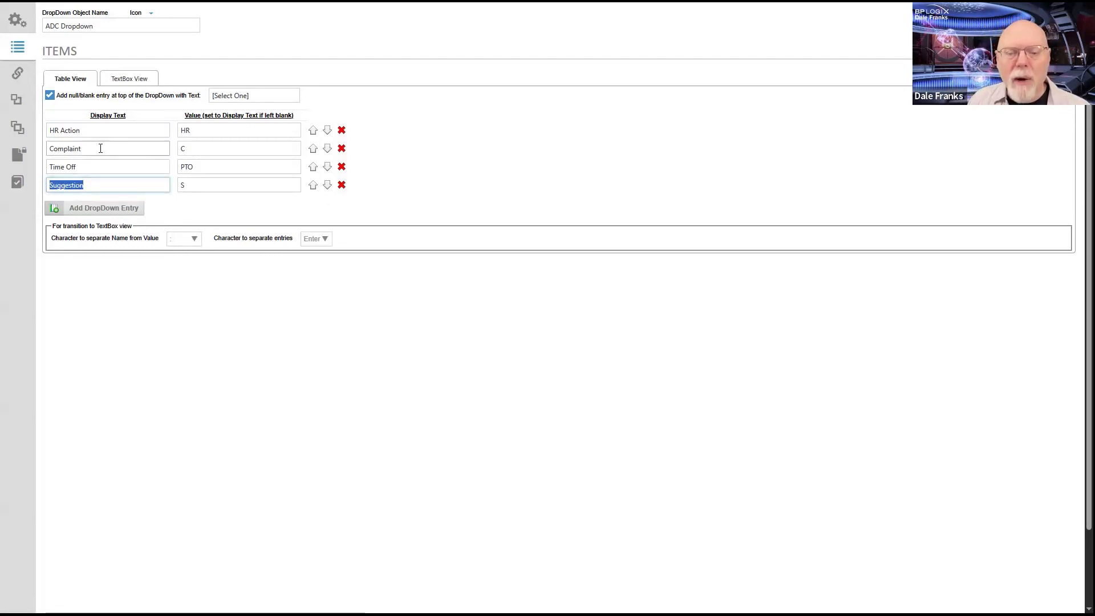
{"action": "double_click", "coordinate": [102, 167]}
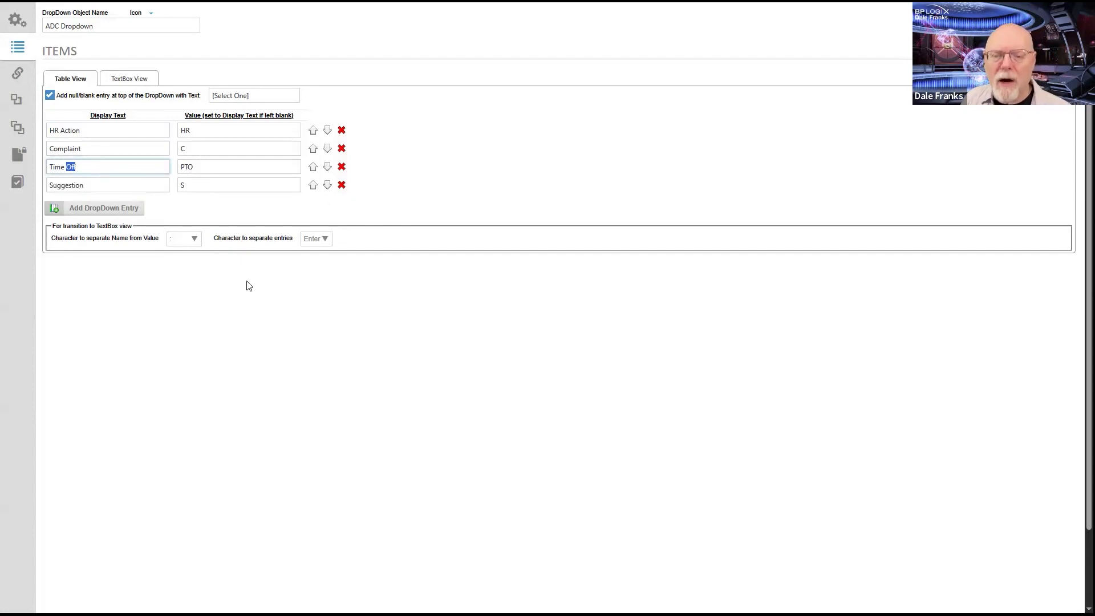
Close the open condition window without saving and return to Manager Approval's results in the ADC Timeline.
{"action": "key", "text": "alt+Tab"}
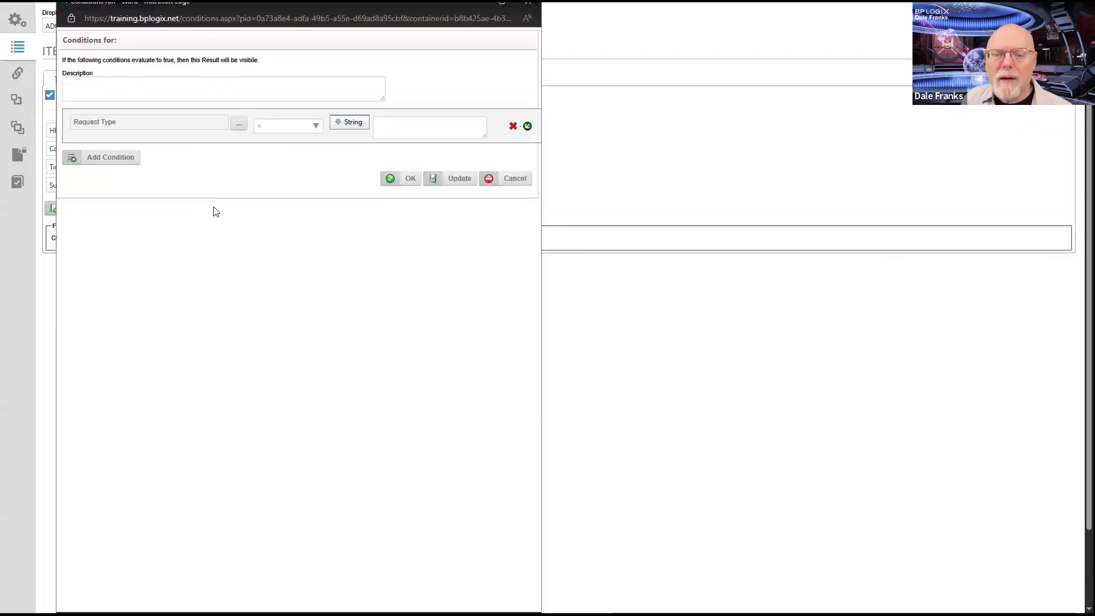
{"action": "left_click", "coordinate": [534, 7]}
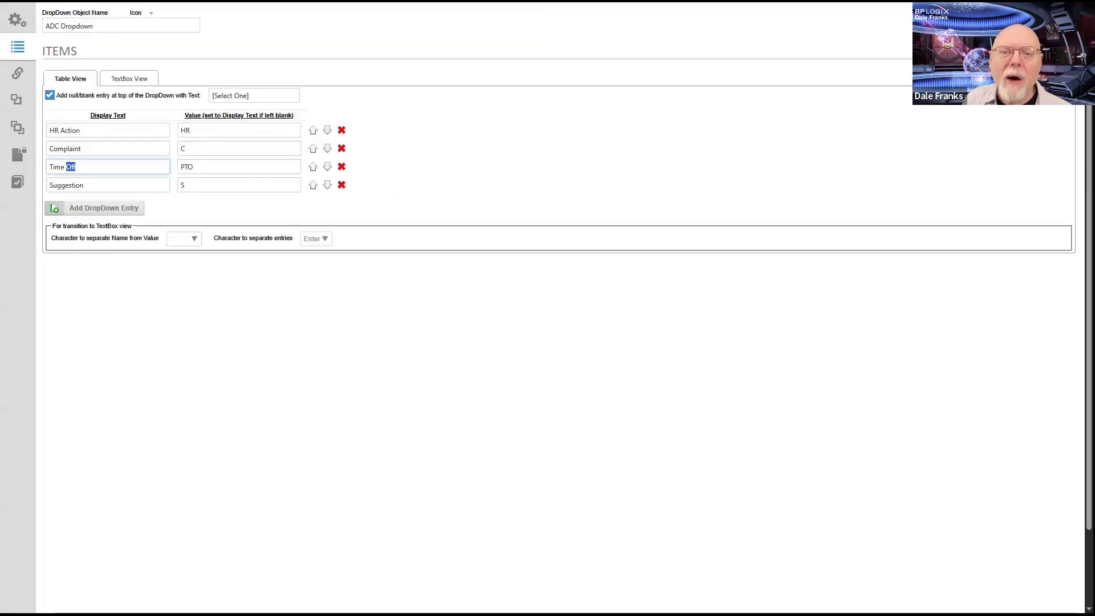
{"action": "key", "text": "alt+Tab"}
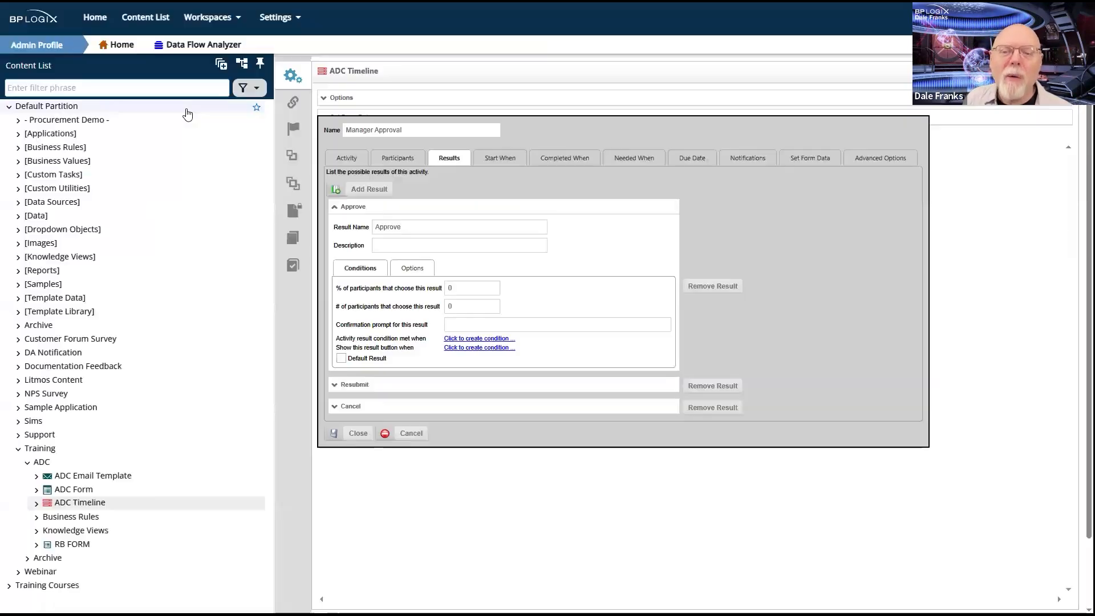
Create a new condition for showing the Approve result button, based on the RequestType (Request Type) form field.
{"action": "left_click", "coordinate": [478, 347]}
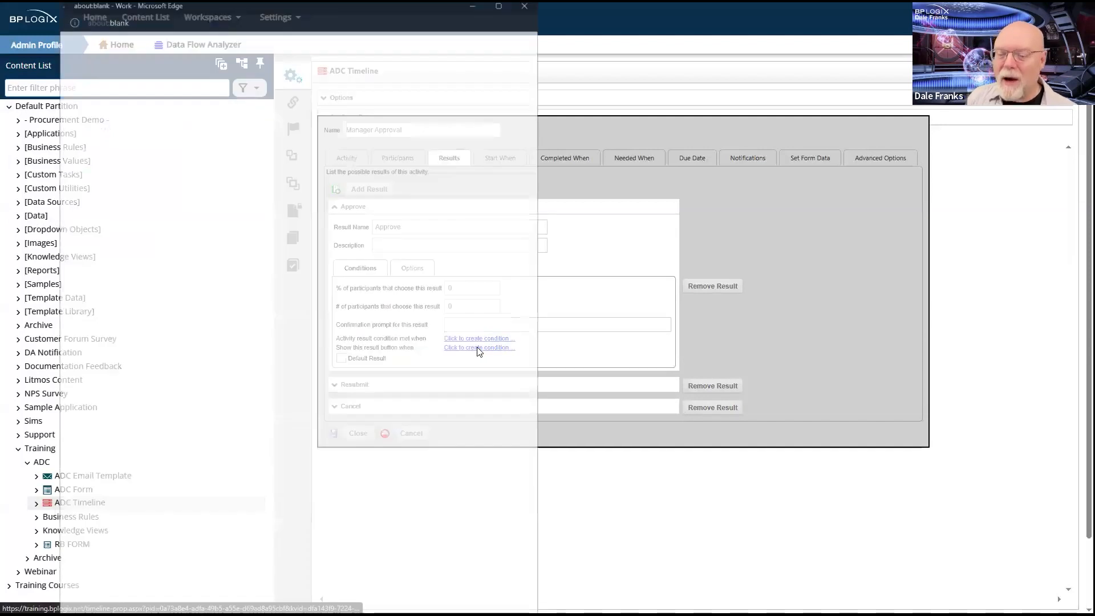
{"action": "left_click", "coordinate": [102, 122]}
{"action": "left_click", "coordinate": [243, 128]}
{"action": "left_click", "coordinate": [161, 83]}
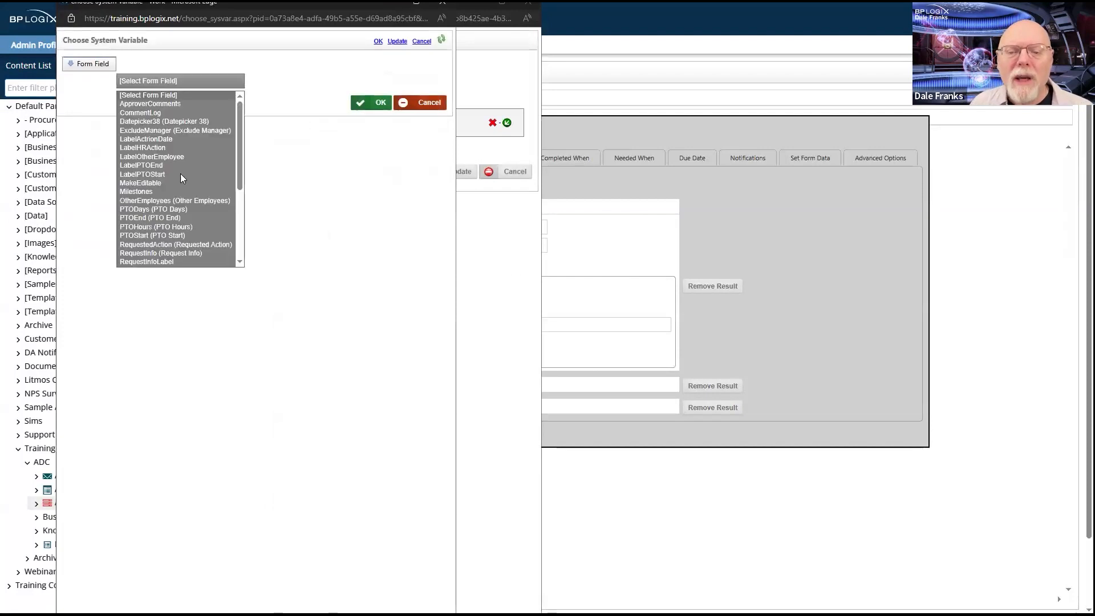
{"action": "scroll", "coordinate": [161, 234], "scroll_direction": "down", "scroll_amount": 3}
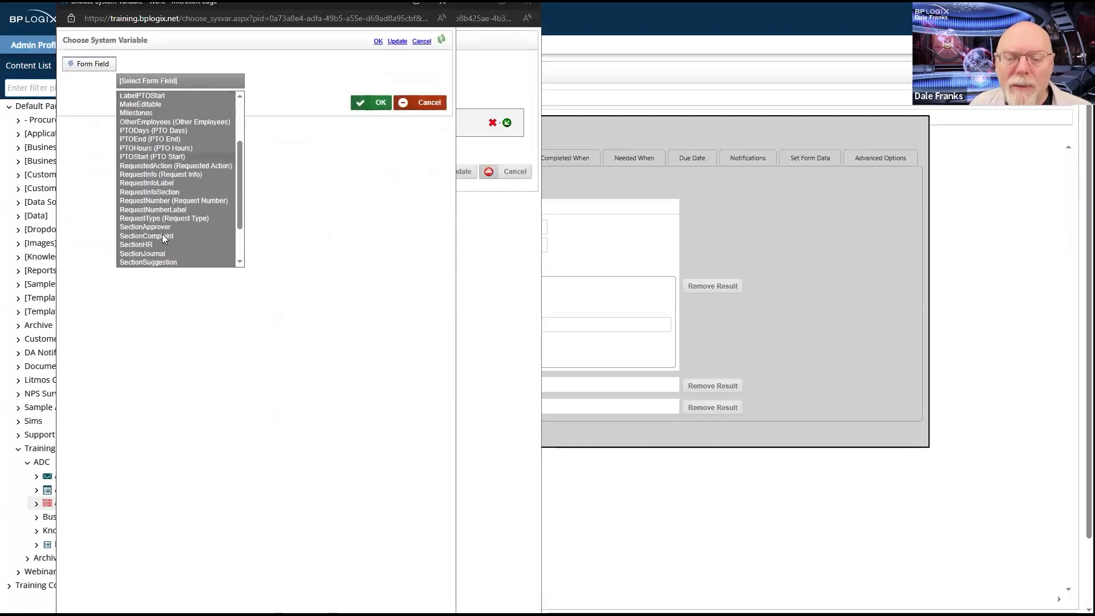
{"action": "left_click", "coordinate": [169, 218]}
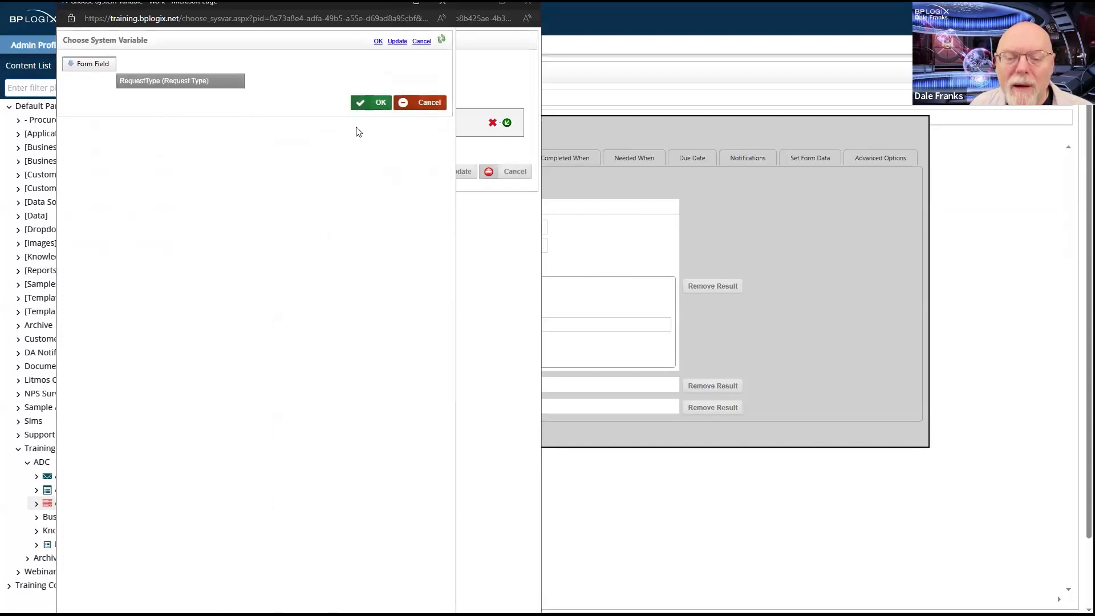
{"action": "left_click", "coordinate": [386, 103]}
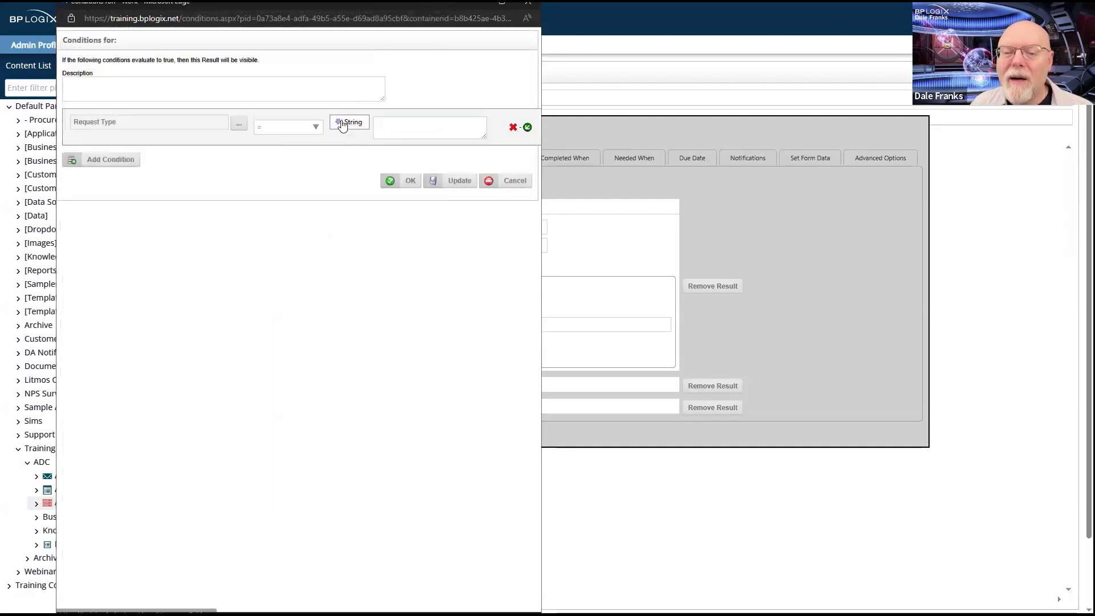
Make the condition compare Request Type with the DropDown value Time Off and save it.
{"action": "left_click", "coordinate": [348, 123]}
{"action": "left_click", "coordinate": [363, 126]}
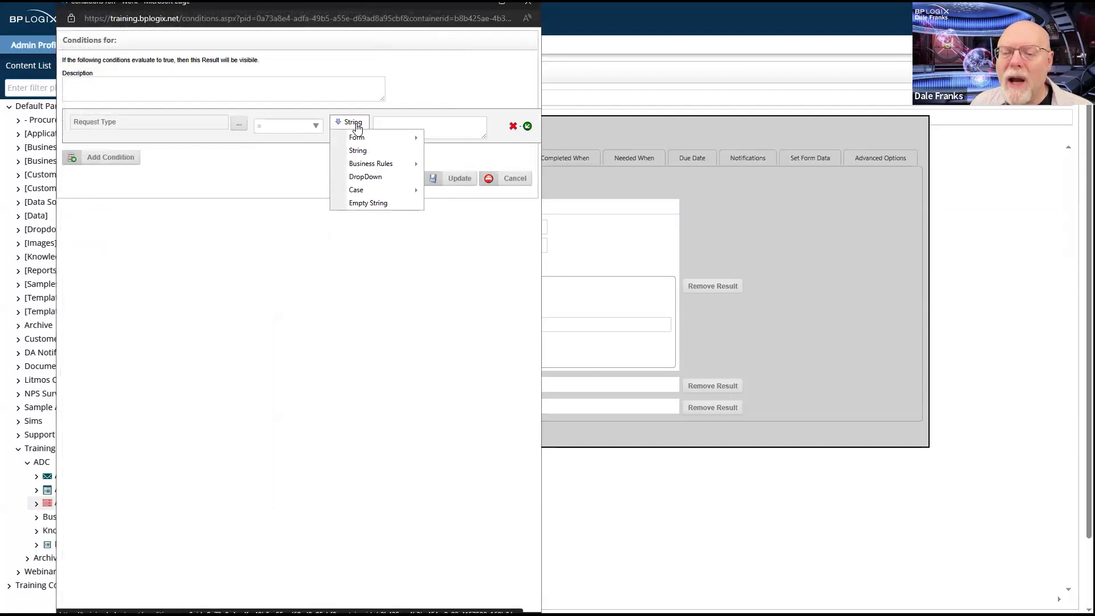
{"action": "left_click", "coordinate": [366, 178]}
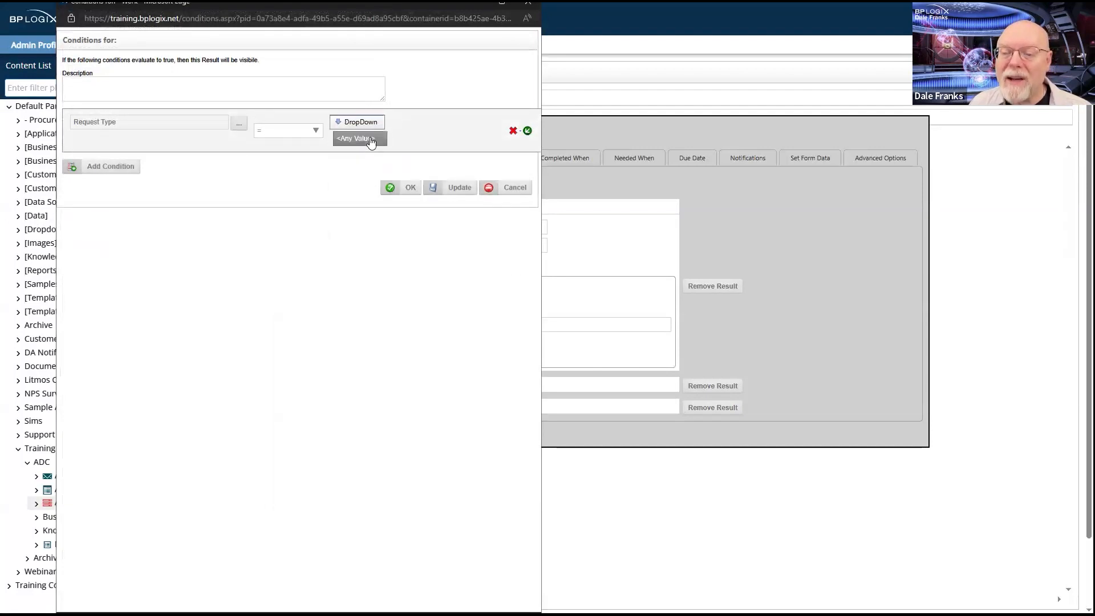
{"action": "left_click", "coordinate": [371, 142]}
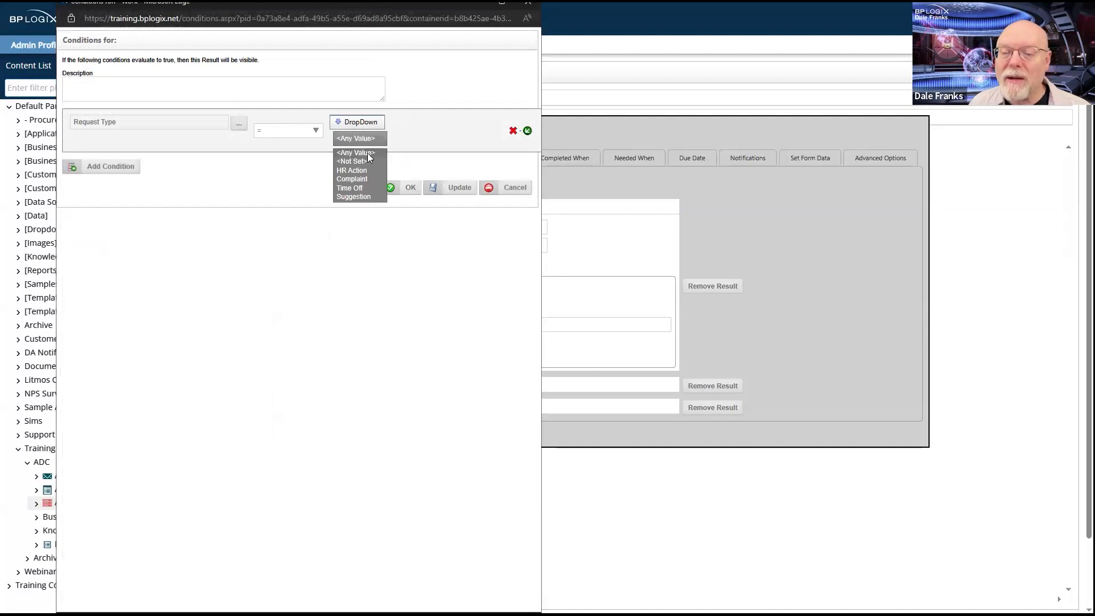
{"action": "left_click", "coordinate": [361, 189]}
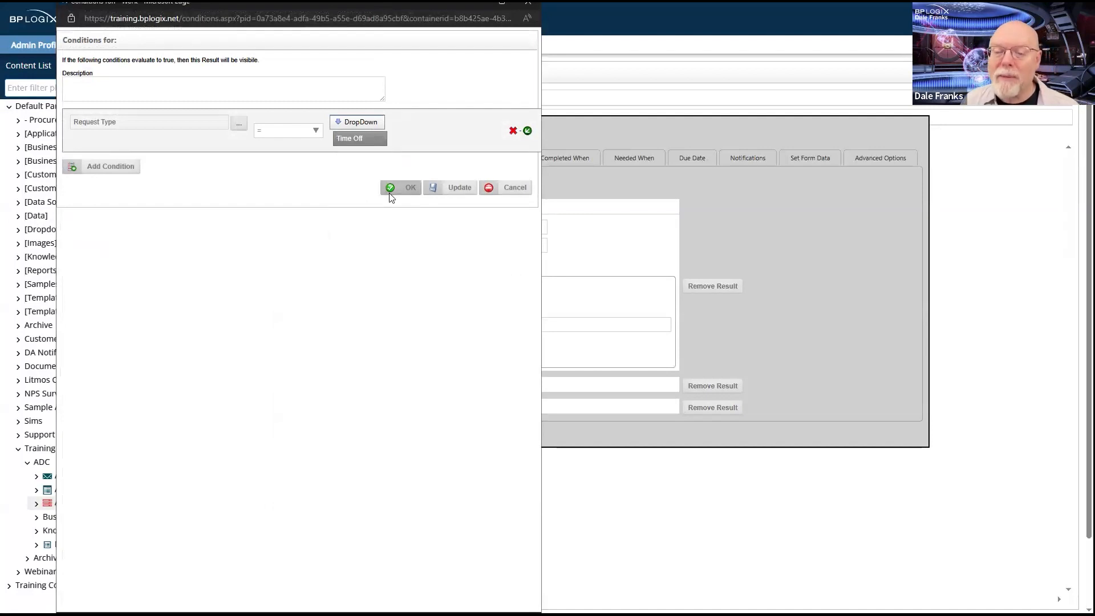
{"action": "left_click", "coordinate": [410, 188]}
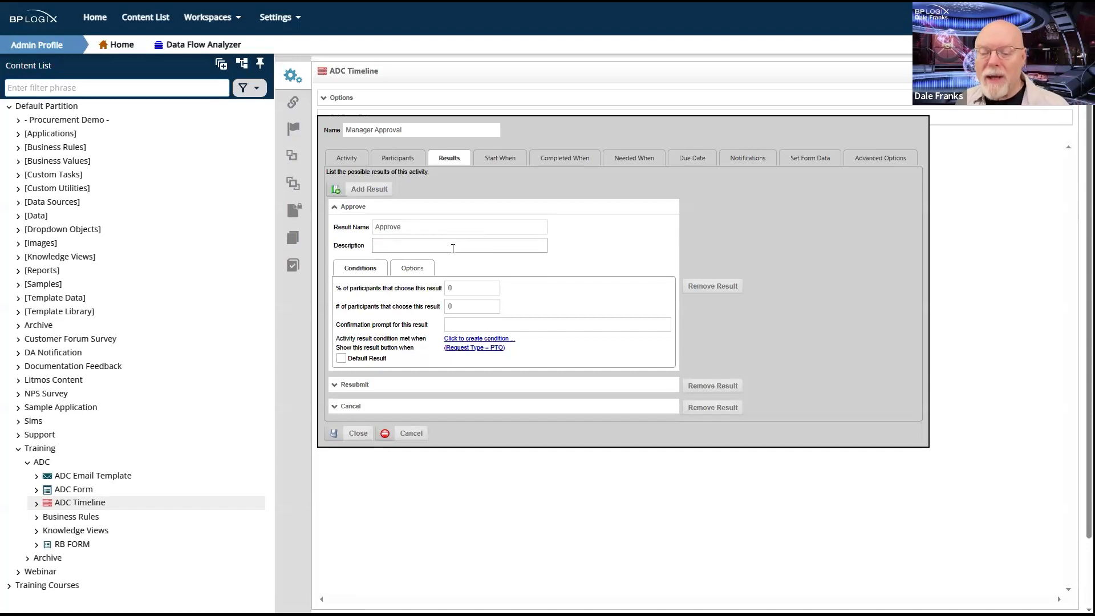
Reopen the Approve button's visibility condition and reselect Time Off as its DropDown comparison value.
{"action": "left_click", "coordinate": [486, 349]}
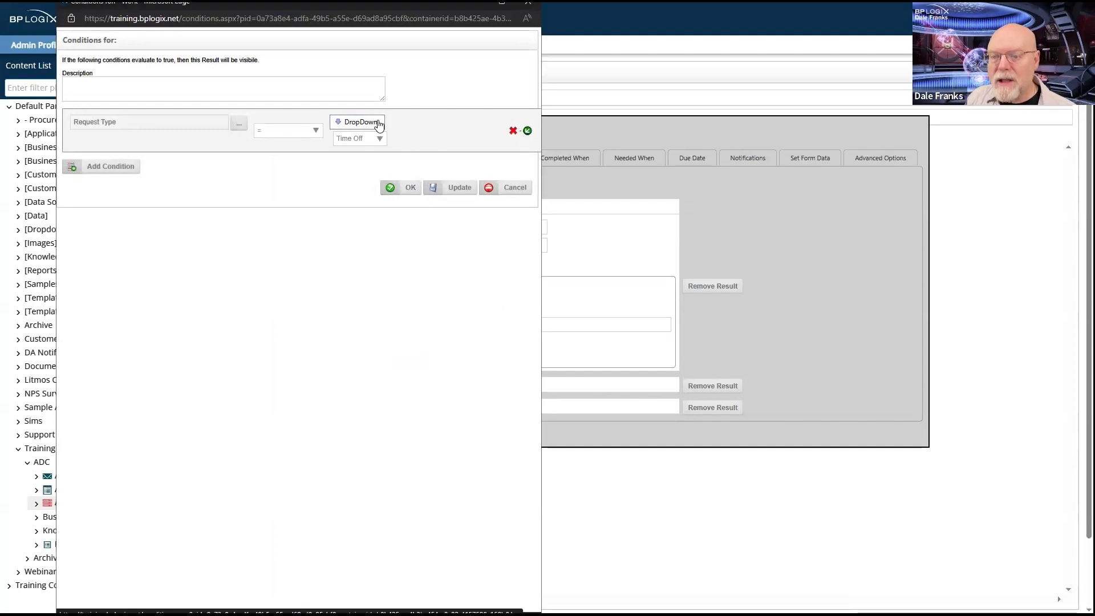
{"action": "left_click", "coordinate": [379, 123]}
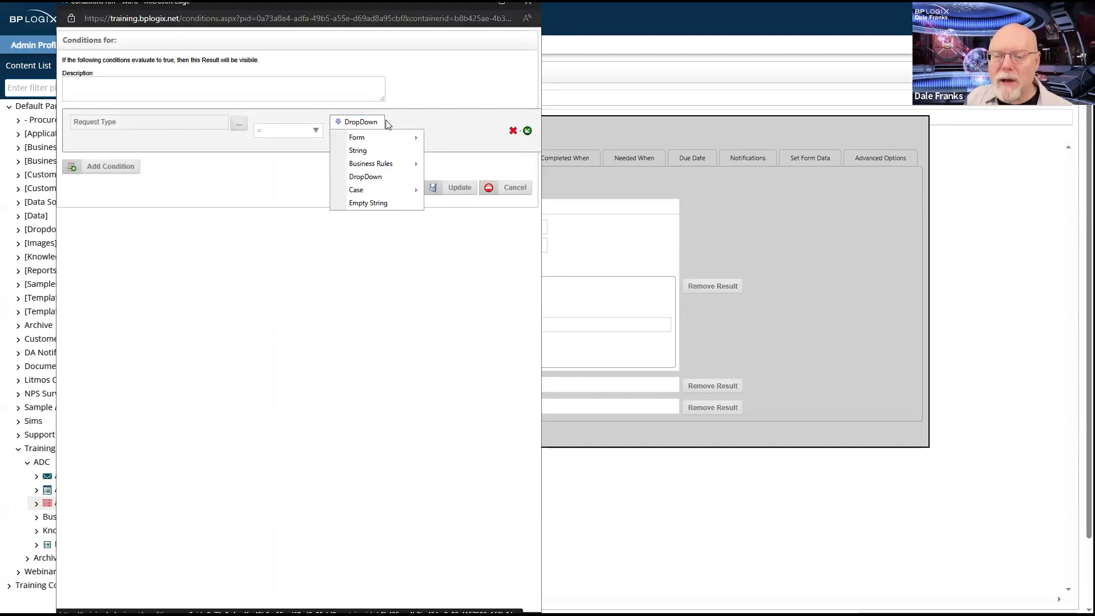
{"action": "left_click", "coordinate": [377, 178]}
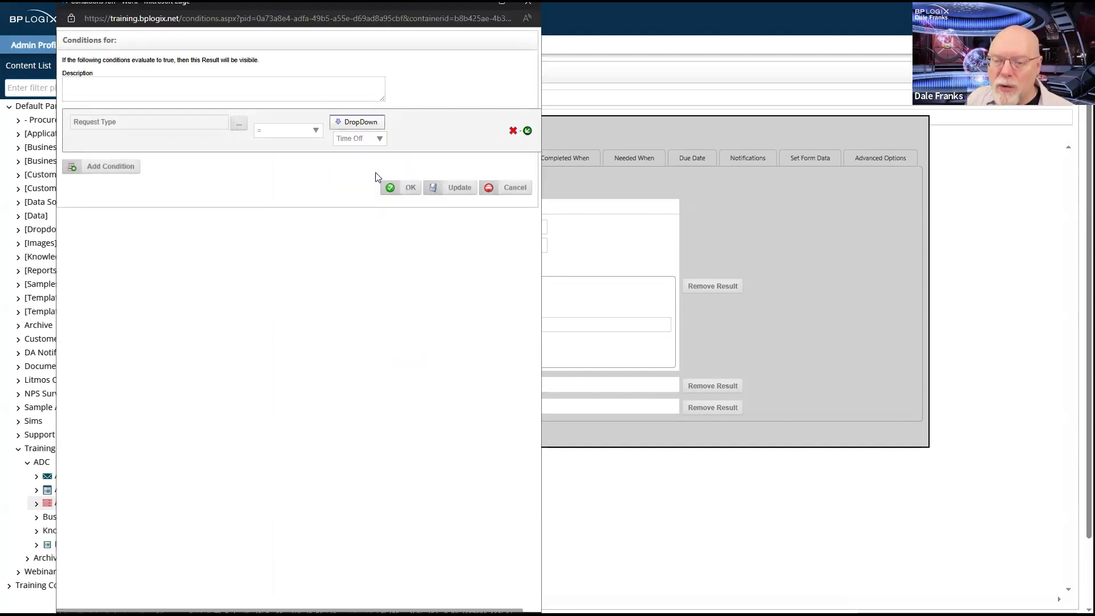
{"action": "left_click", "coordinate": [374, 140]}
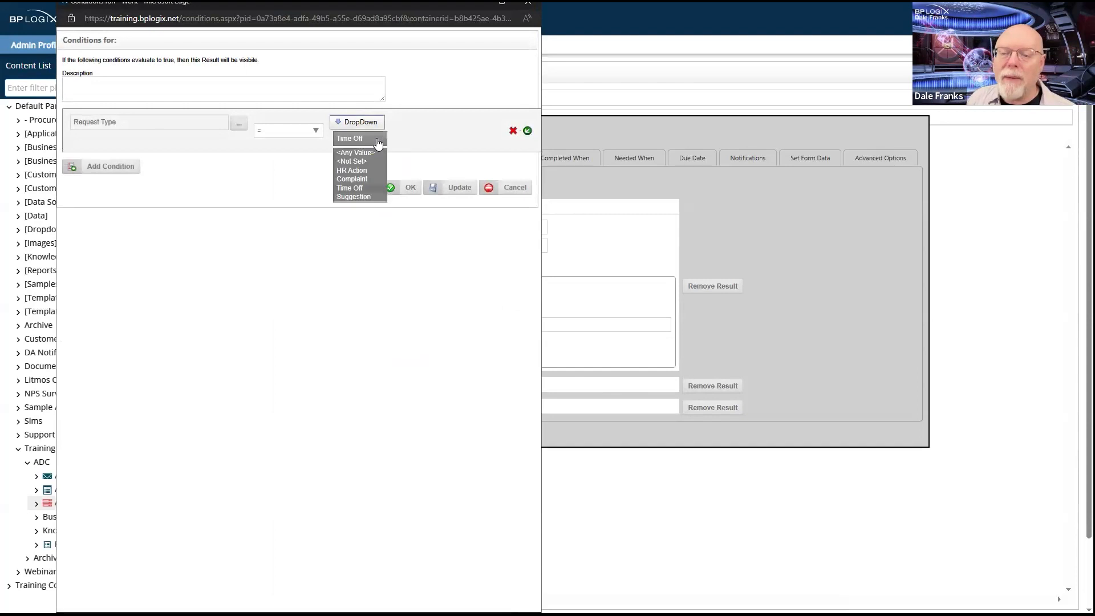
{"action": "left_click", "coordinate": [353, 189]}
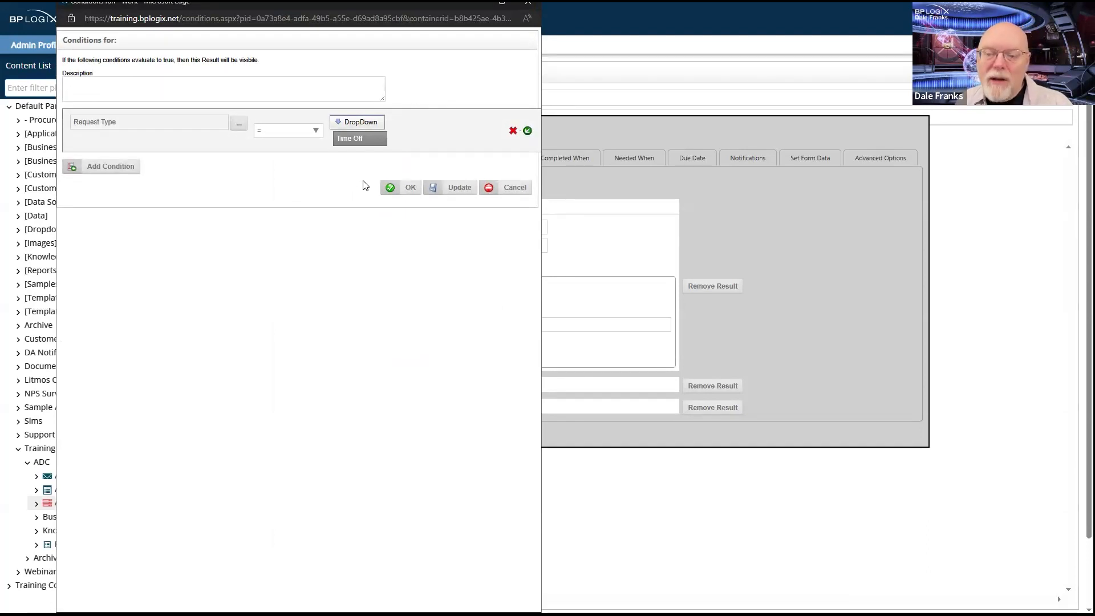
Switch the condition's comparison value to a String and enter PTO.
{"action": "left_click", "coordinate": [380, 124]}
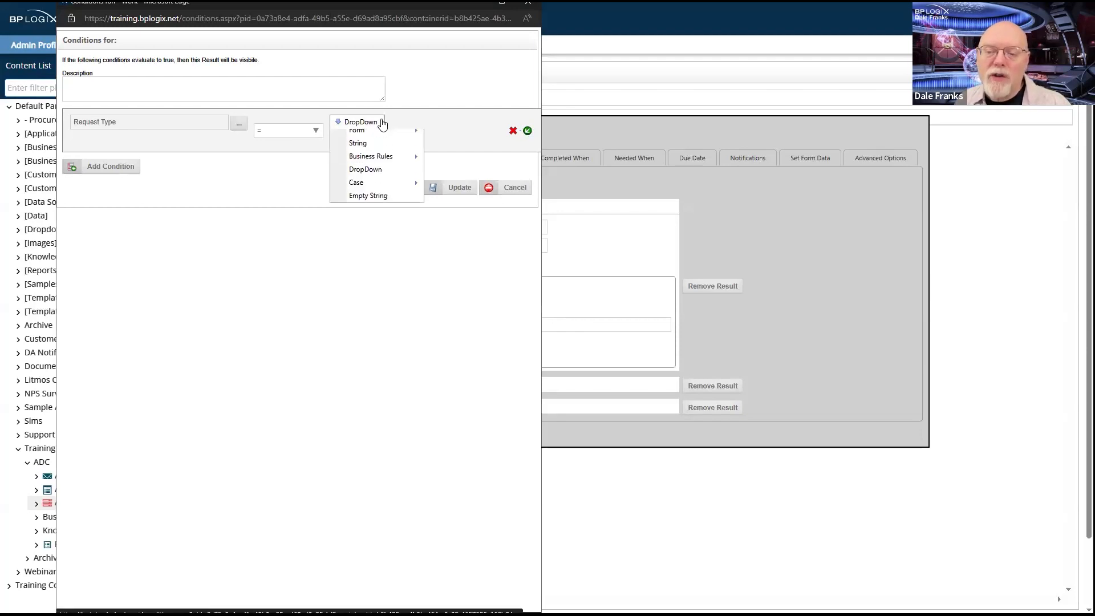
{"action": "left_click", "coordinate": [380, 152]}
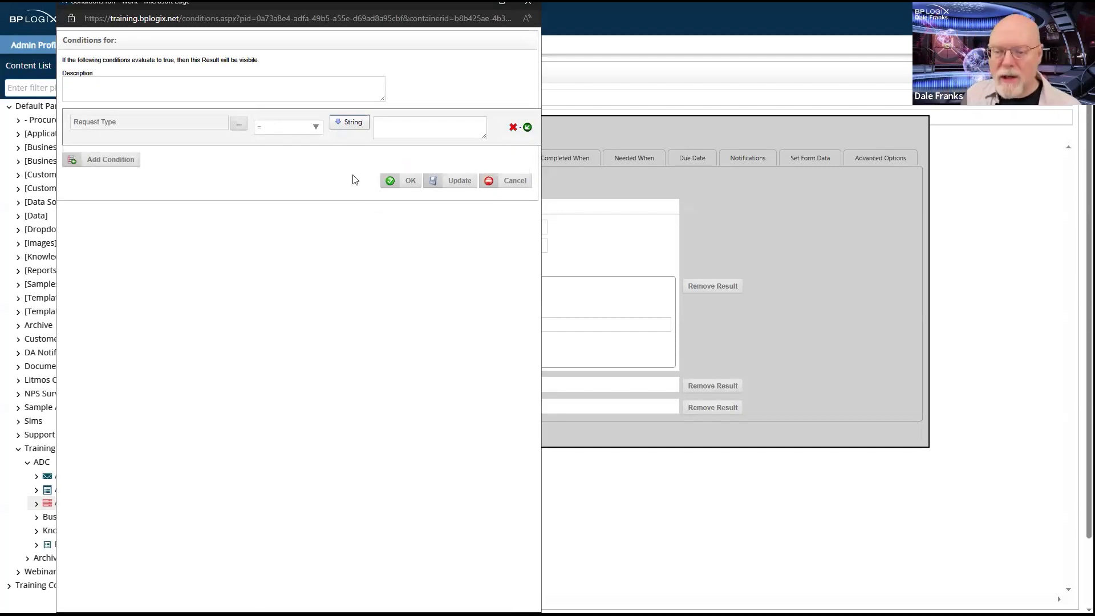
{"action": "left_click", "coordinate": [393, 126]}
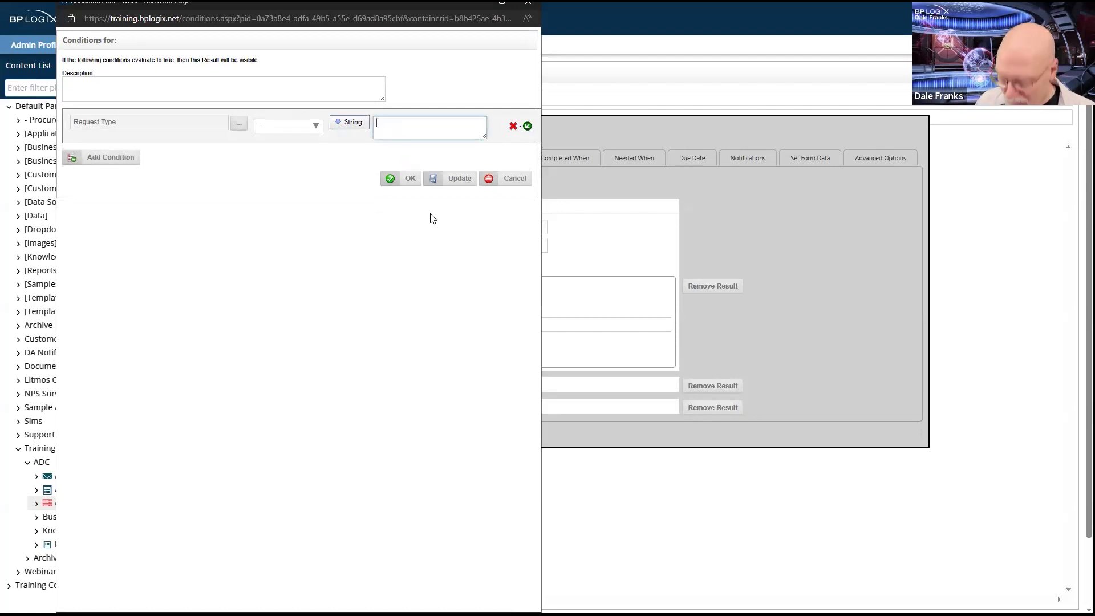
{"action": "type", "text": "PTO"}
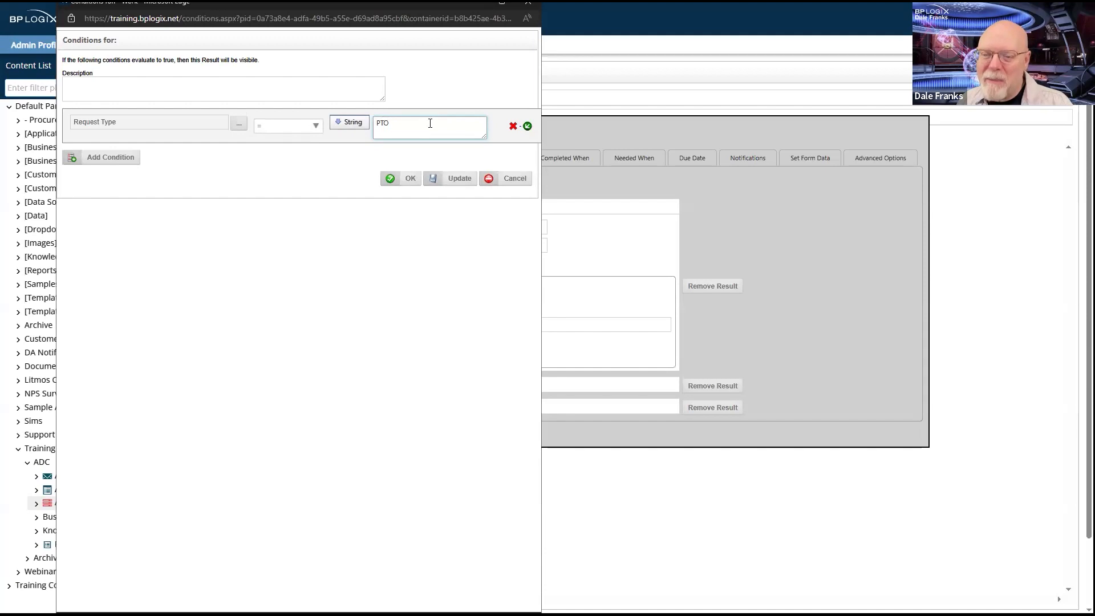
Set the Request Type condition's operator to Contains and switch its comparison value back to the DropDown type.
{"action": "left_click", "coordinate": [317, 134]}
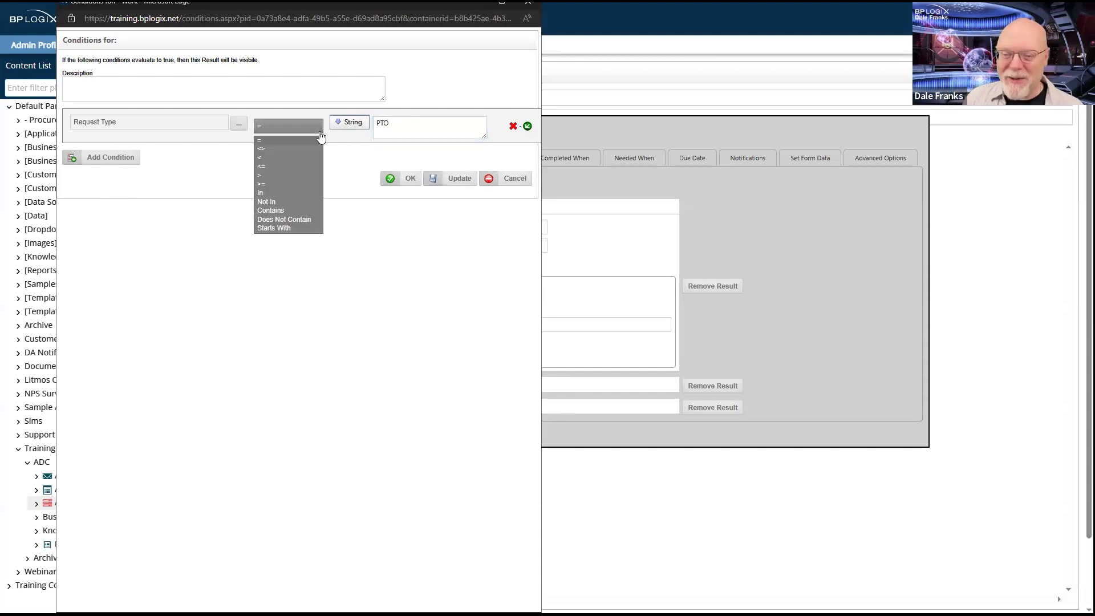
{"action": "left_click", "coordinate": [291, 211]}
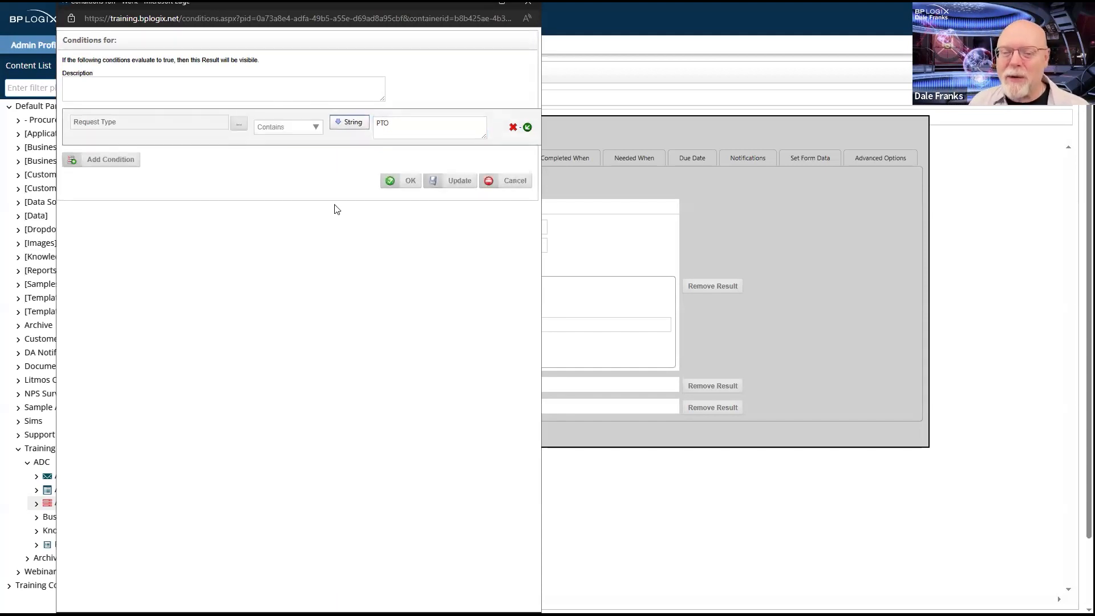
{"action": "left_click", "coordinate": [450, 127]}
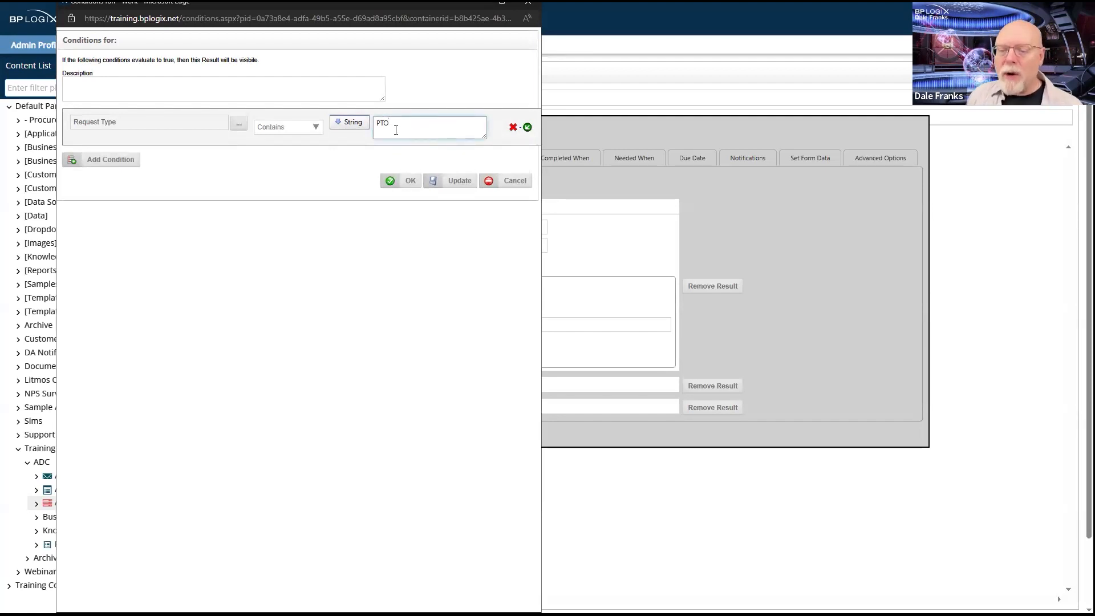
{"action": "left_click", "coordinate": [344, 128]}
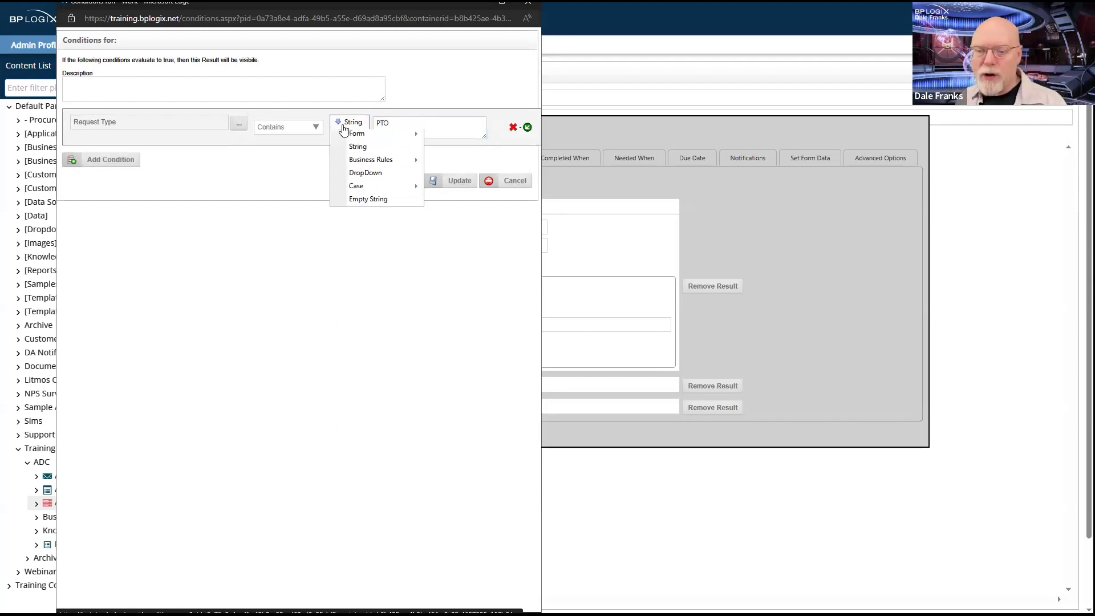
{"action": "left_click", "coordinate": [386, 182]}
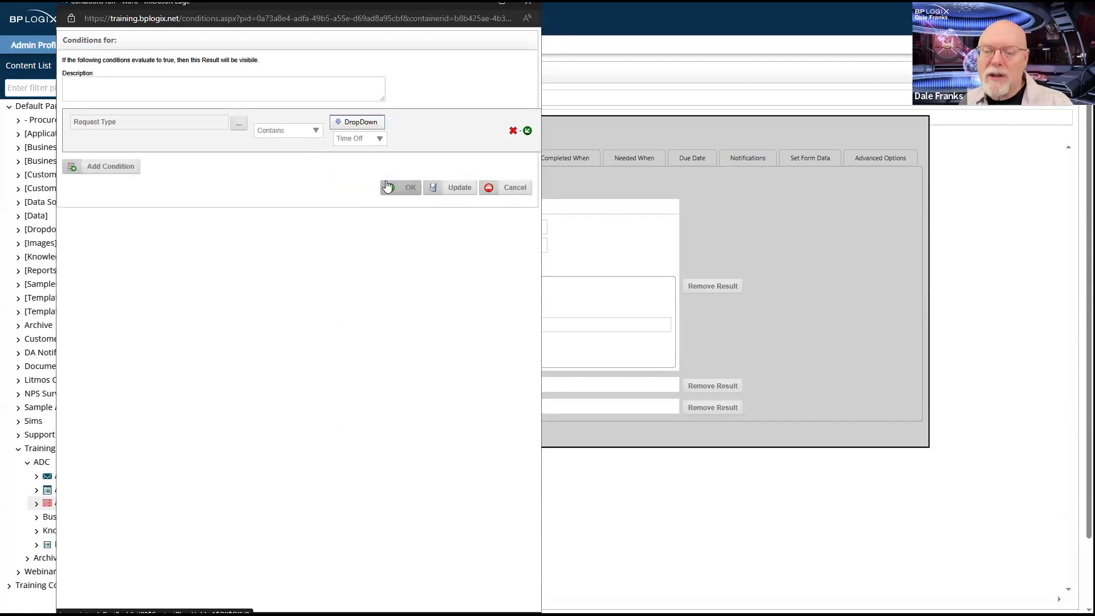
Make the Approve button's visibility condition check that Request Type contains the String PTO and save it.
{"action": "left_click", "coordinate": [364, 138]}
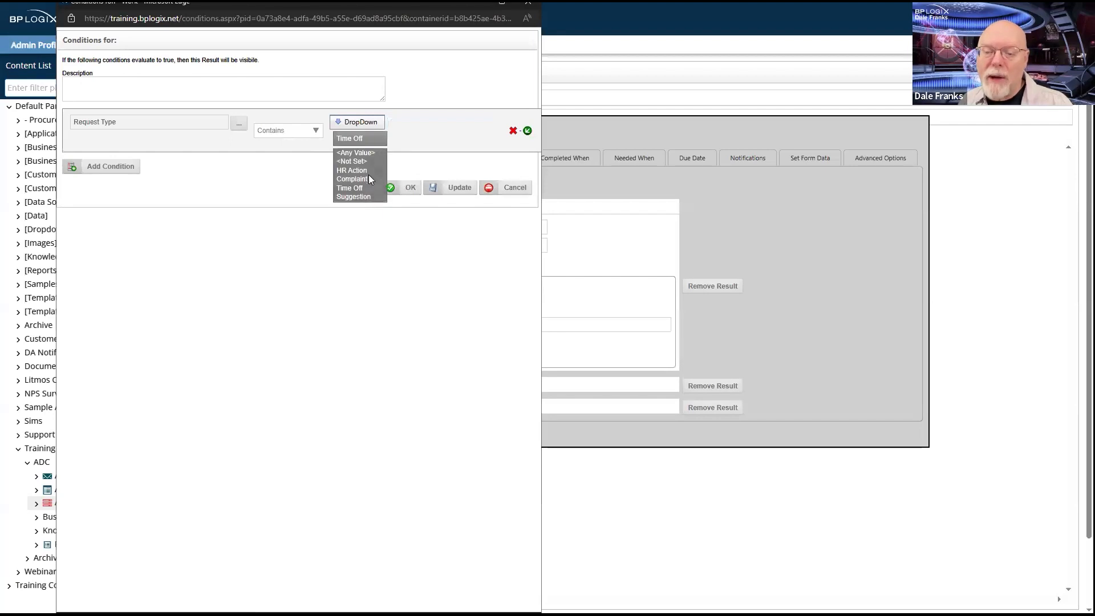
{"action": "left_click", "coordinate": [369, 129]}
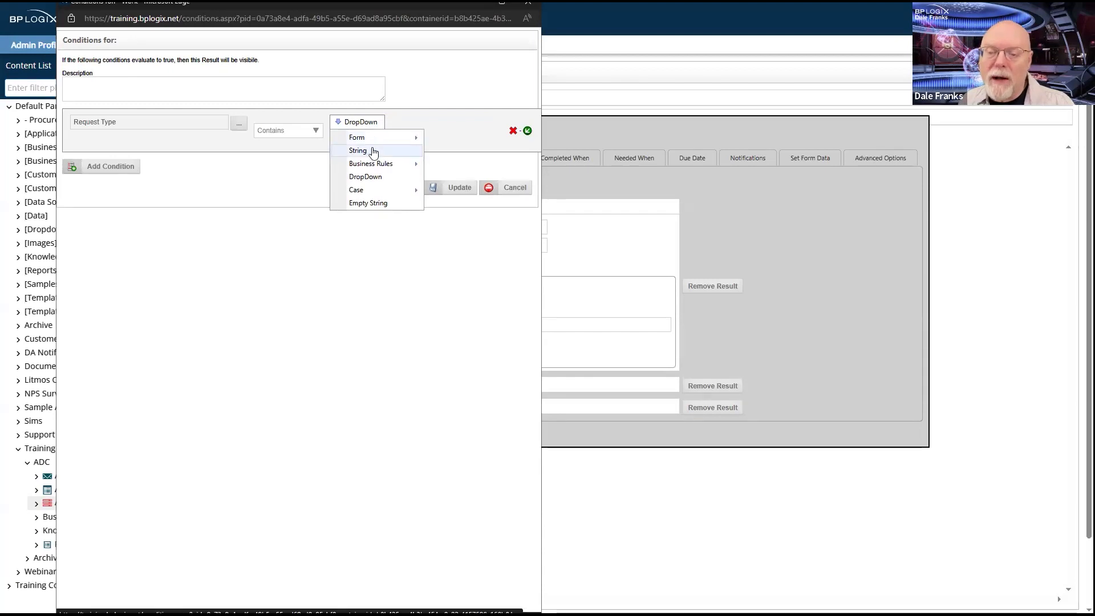
{"action": "left_click", "coordinate": [372, 148]}
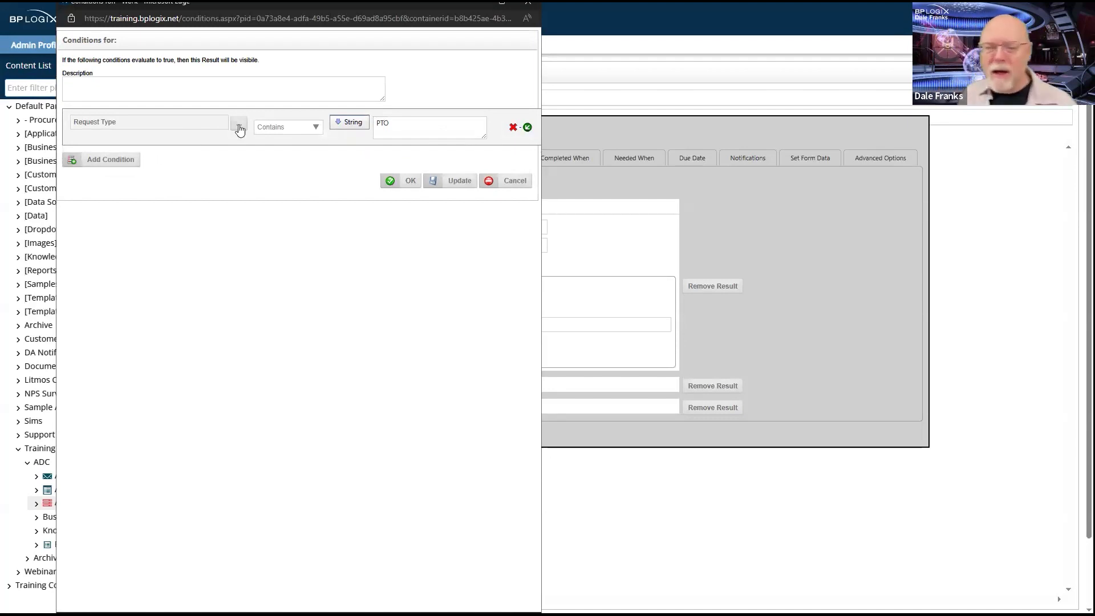
{"action": "left_click", "coordinate": [417, 133]}
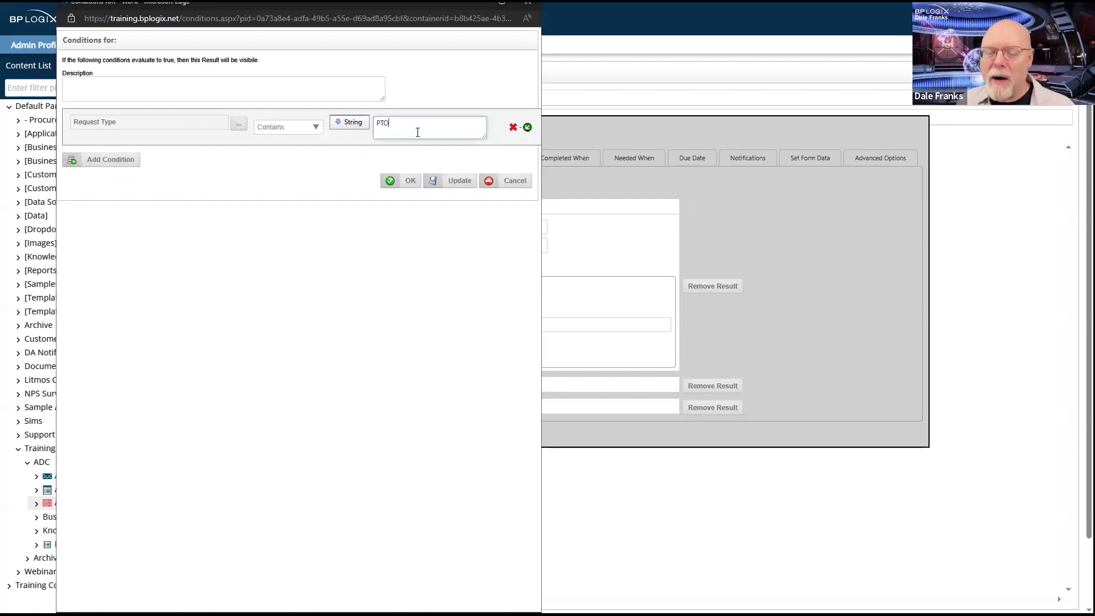
{"action": "left_click", "coordinate": [213, 248]}
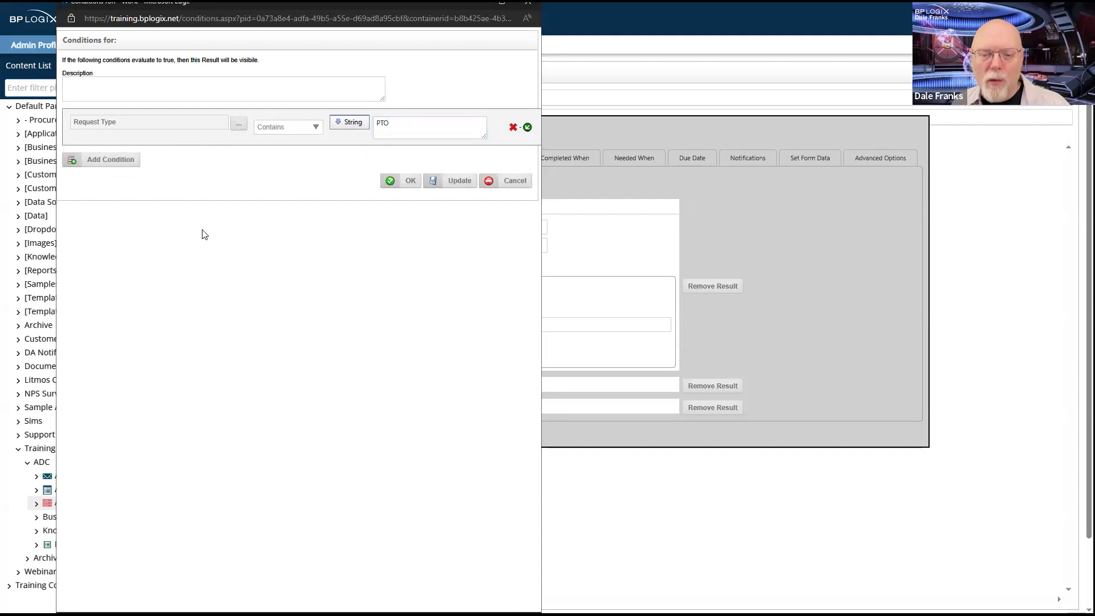
{"action": "left_click", "coordinate": [403, 181]}
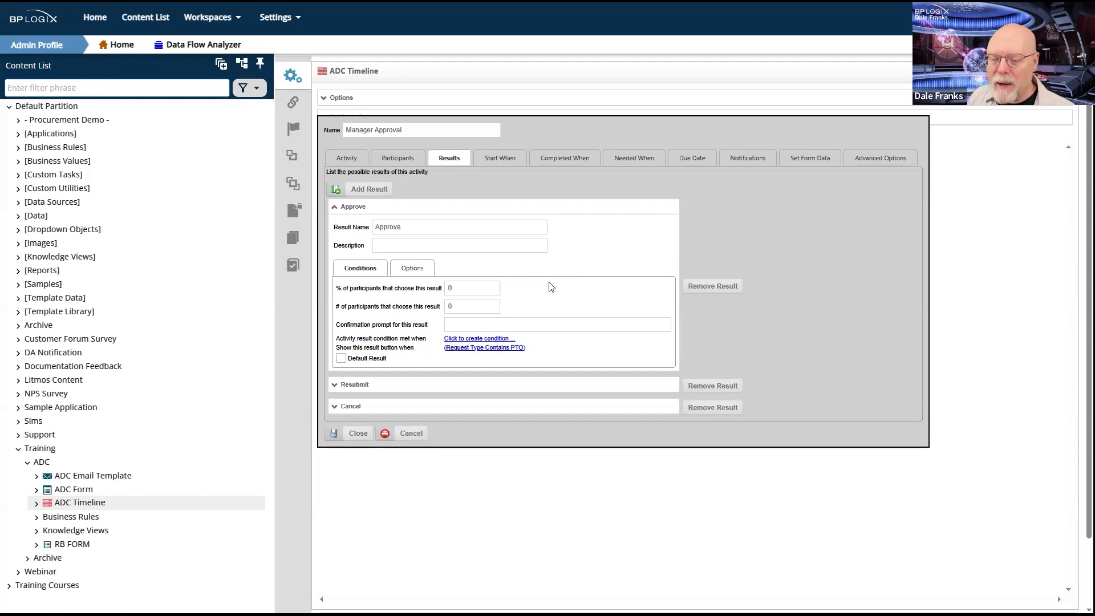
Start a visibility condition for the Cancel result's button based on the RequestType form field.
{"action": "left_click", "coordinate": [351, 406]}
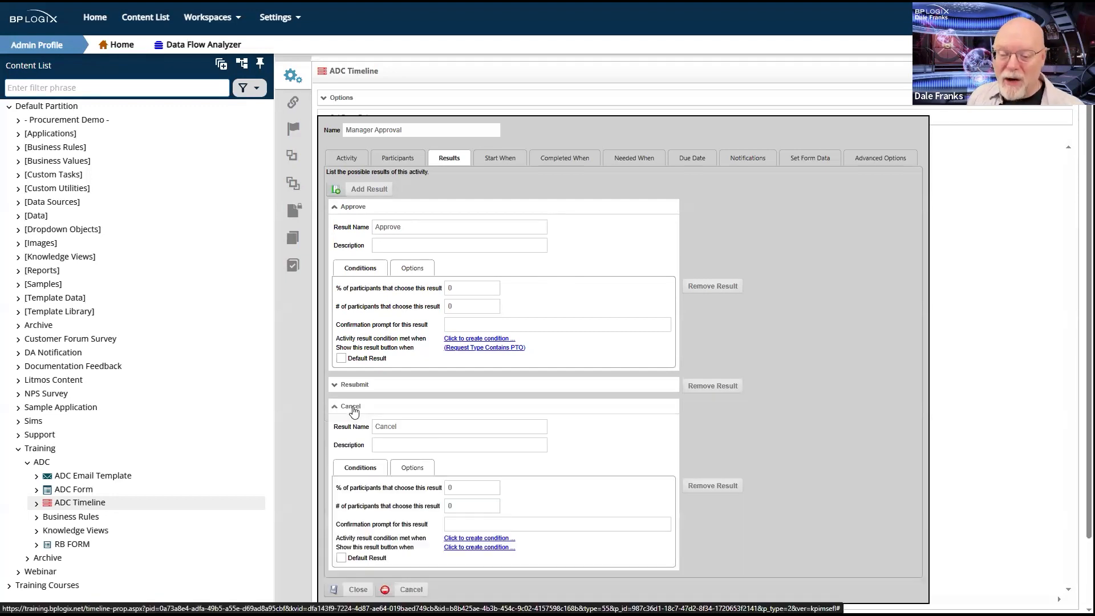
{"action": "scroll", "coordinate": [436, 326], "scroll_direction": "down", "scroll_amount": 1}
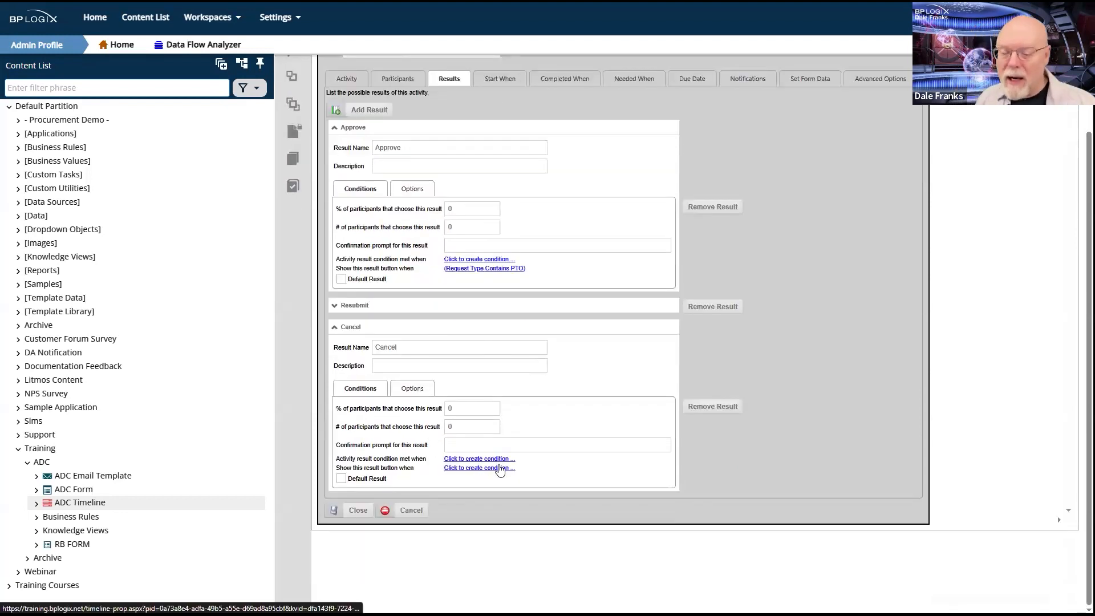
{"action": "left_click", "coordinate": [501, 468]}
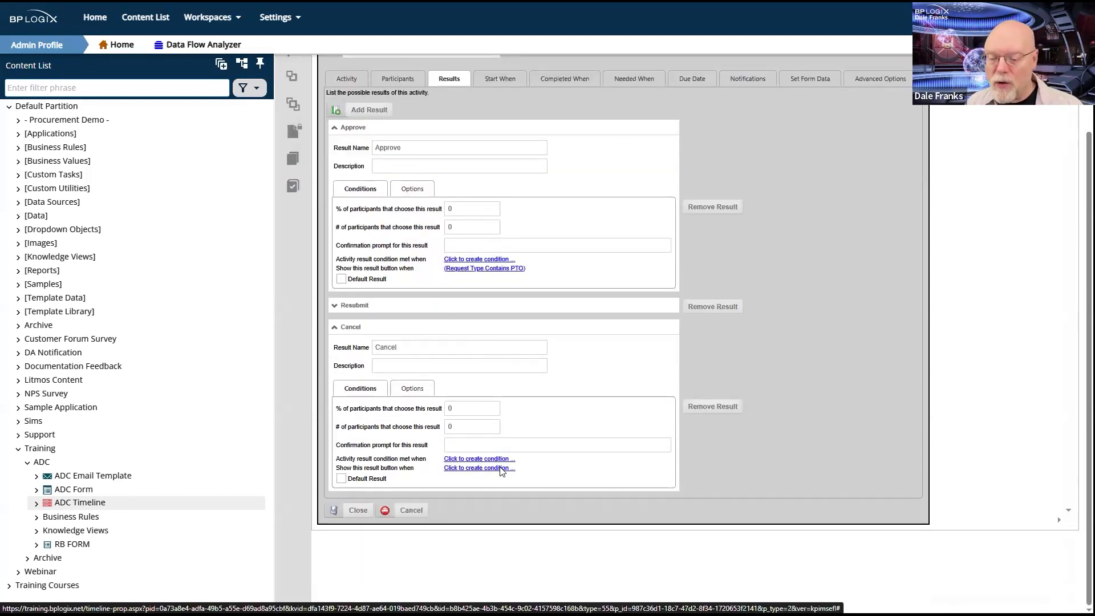
{"action": "left_click", "coordinate": [126, 122]}
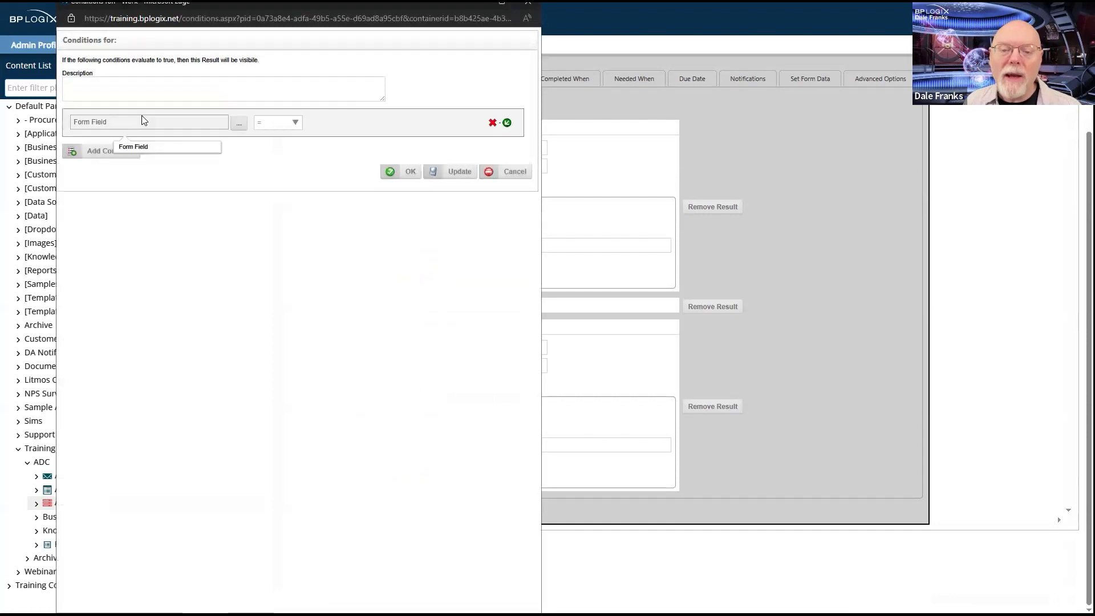
{"action": "left_click", "coordinate": [241, 127]}
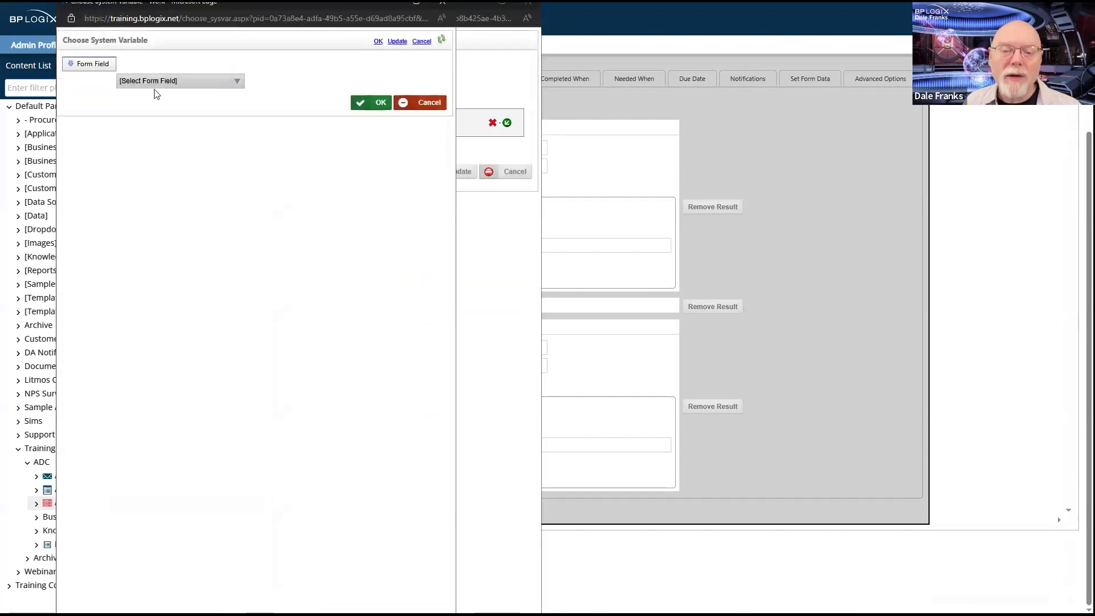
{"action": "left_click", "coordinate": [182, 86]}
{"action": "scroll", "coordinate": [177, 200], "scroll_direction": "down", "scroll_amount": 4}
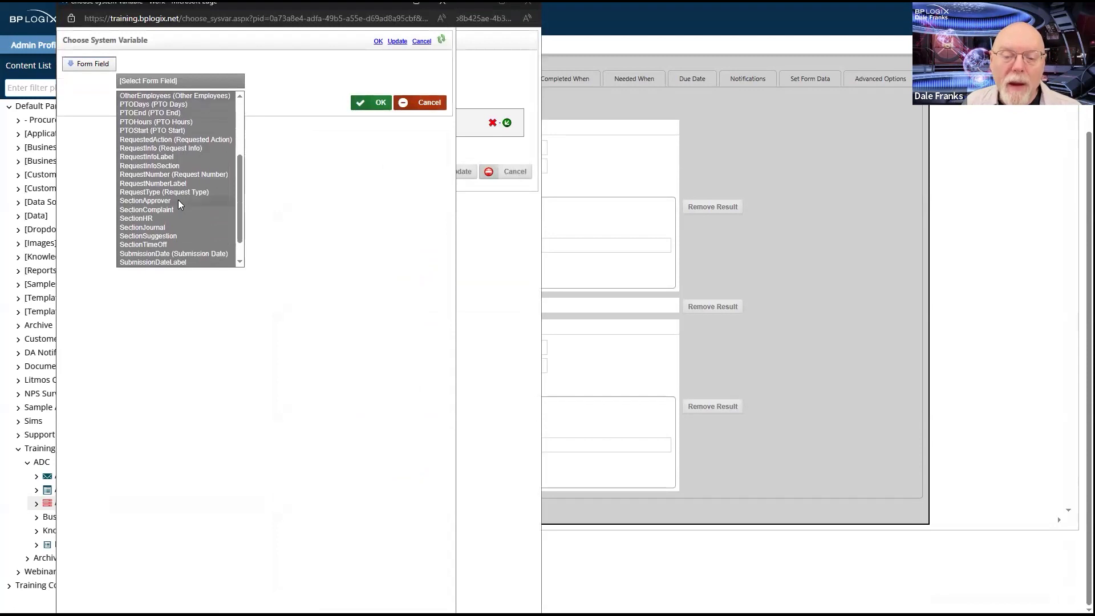
{"action": "scroll", "coordinate": [176, 194], "scroll_direction": "up", "scroll_amount": 1}
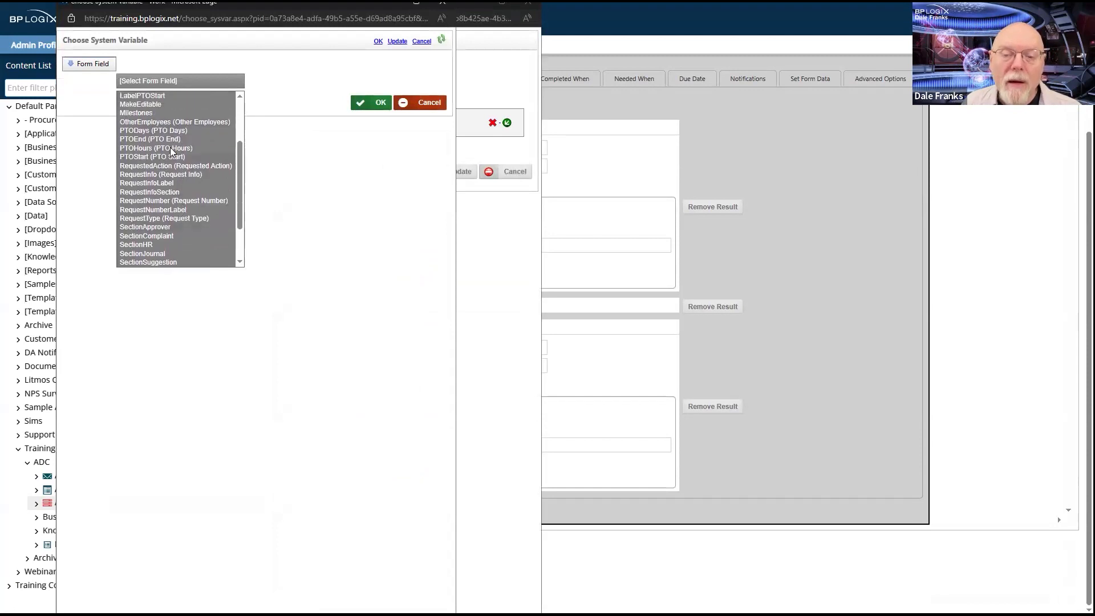
{"action": "left_click", "coordinate": [182, 219]}
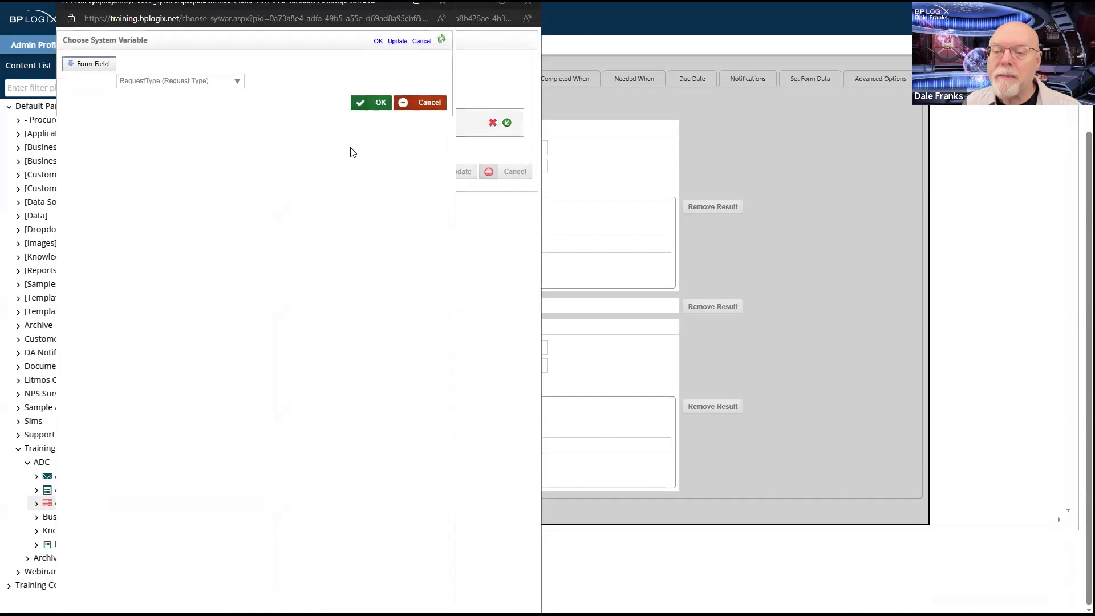
Set the Cancel button's condition to Contains with the String PTO and save it.
{"action": "left_click", "coordinate": [299, 128]}
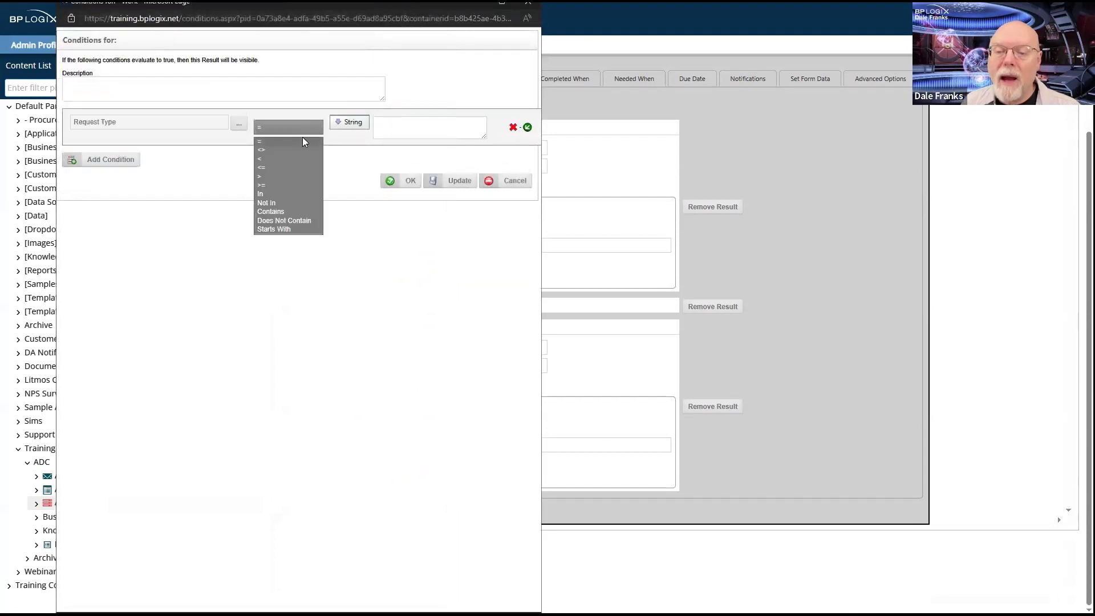
{"action": "left_click", "coordinate": [279, 212]}
{"action": "left_click", "coordinate": [433, 130]}
{"action": "type", "text": "PTO"}
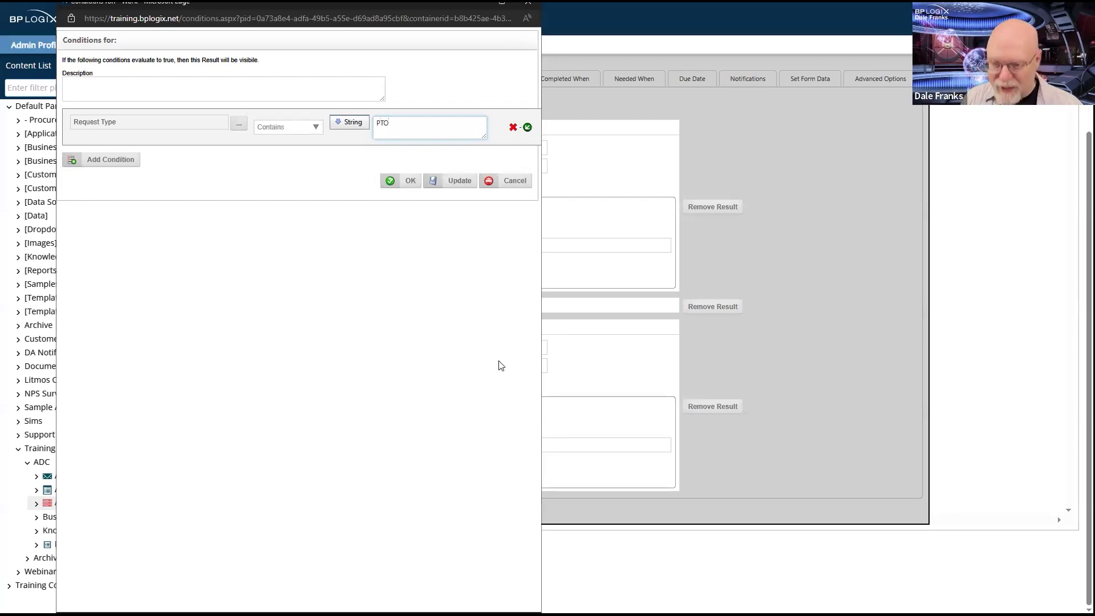
{"action": "left_click", "coordinate": [405, 182]}
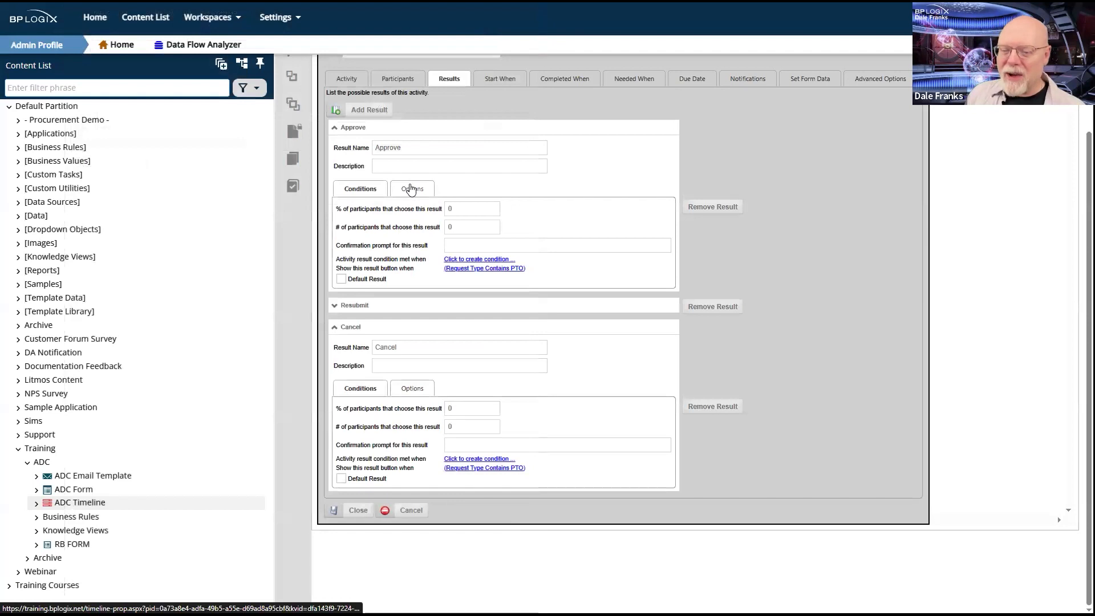
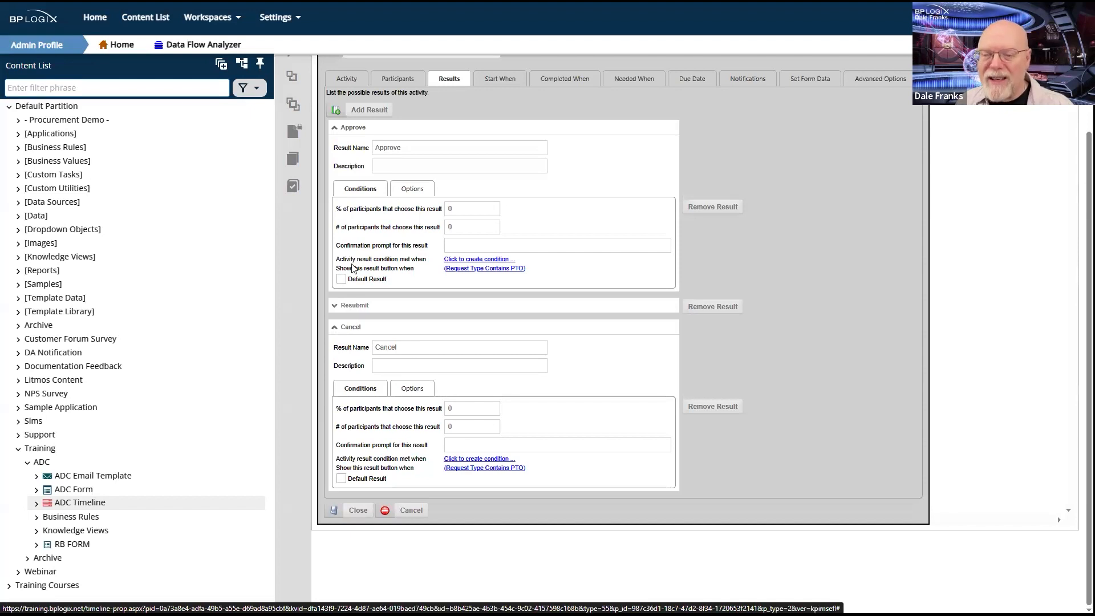
Add a new result to Manager Approval and name it Reviewed.
{"action": "left_click", "coordinate": [376, 110]}
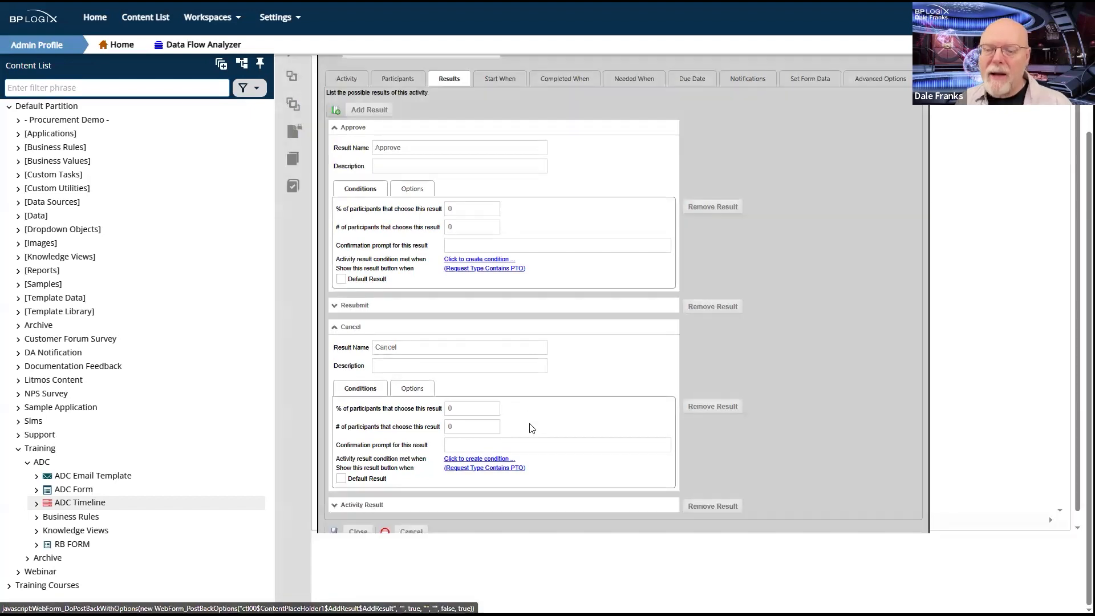
{"action": "left_click", "coordinate": [336, 506]}
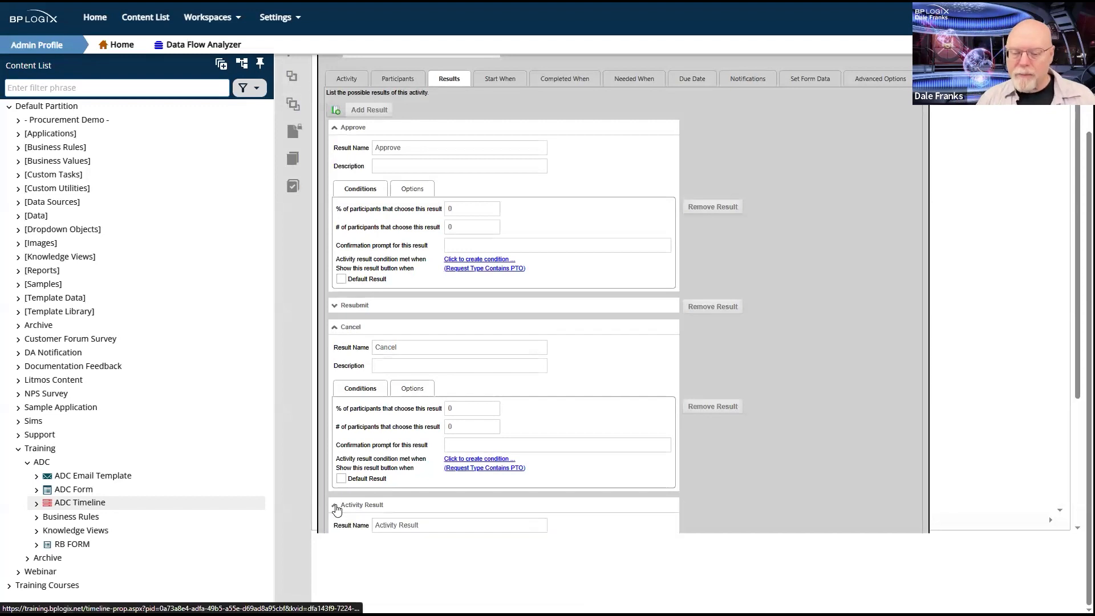
{"action": "left_click", "coordinate": [441, 527]}
{"action": "left_click_drag", "start_coordinate": [442, 526], "coordinate": [246, 409]}
{"action": "type", "text": "Reviewed"}
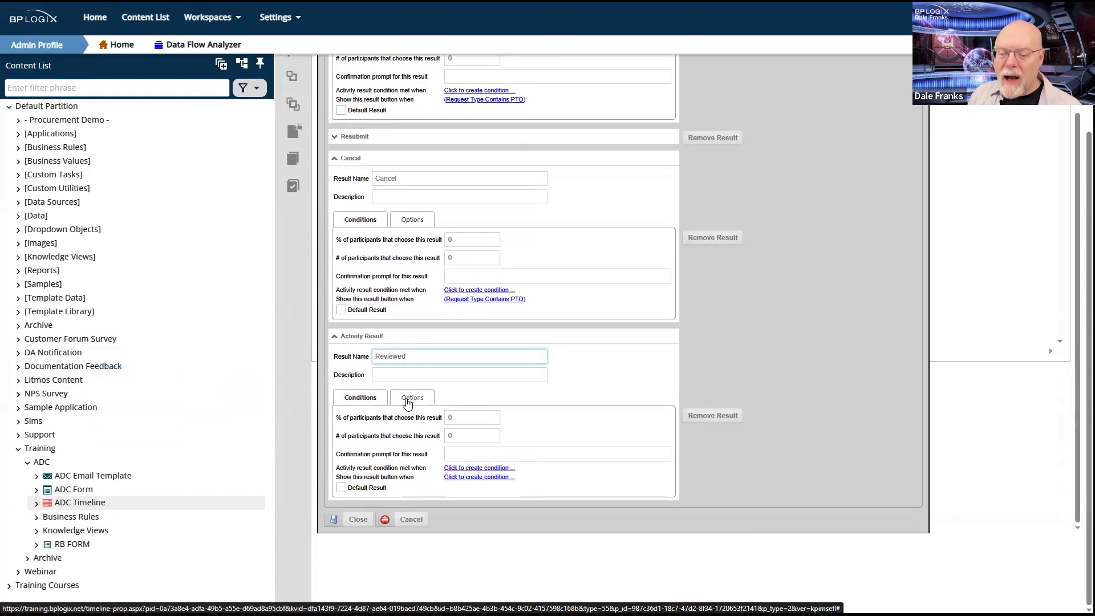
Examine the form button order options of the Approve, Reviewed and Cancel results.
{"action": "scroll", "coordinate": [477, 173], "scroll_direction": "up", "scroll_amount": 2}
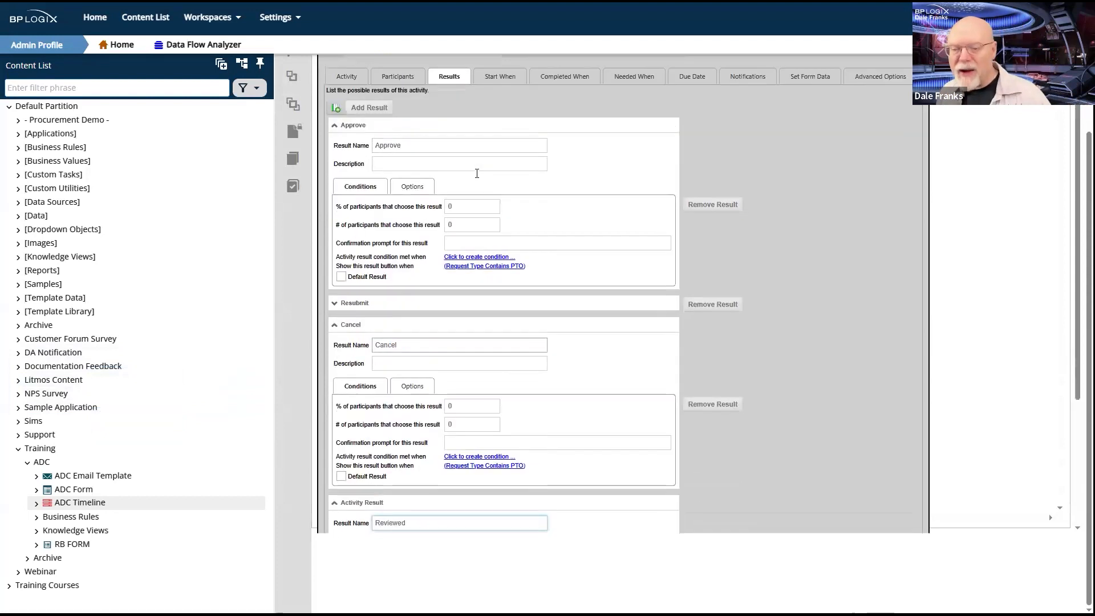
{"action": "scroll", "coordinate": [477, 173], "scroll_direction": "up", "scroll_amount": 3}
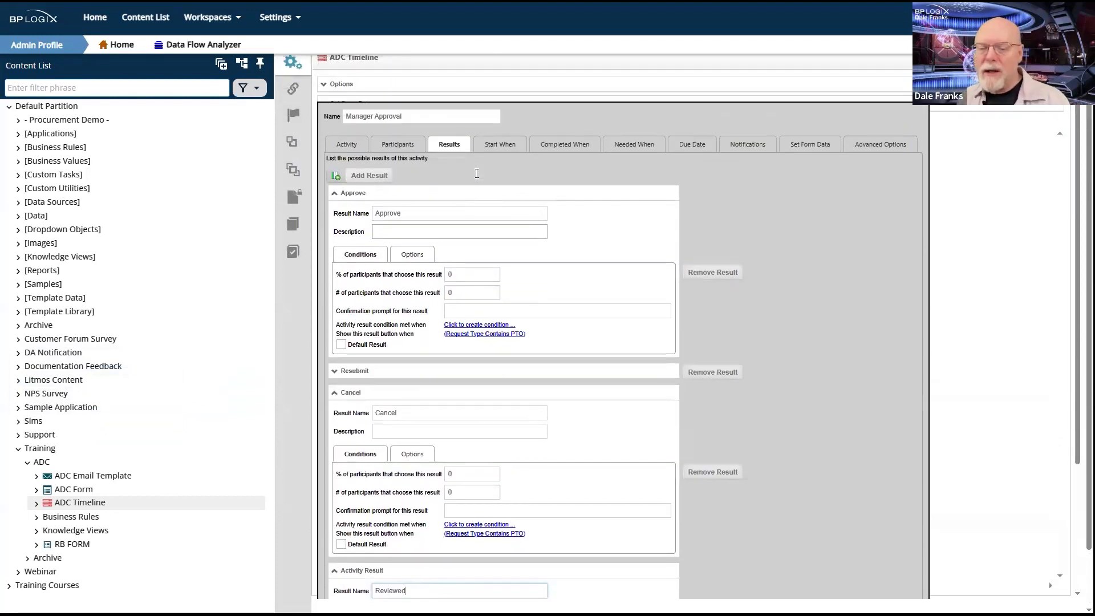
{"action": "scroll", "coordinate": [477, 173], "scroll_direction": "down", "scroll_amount": 1}
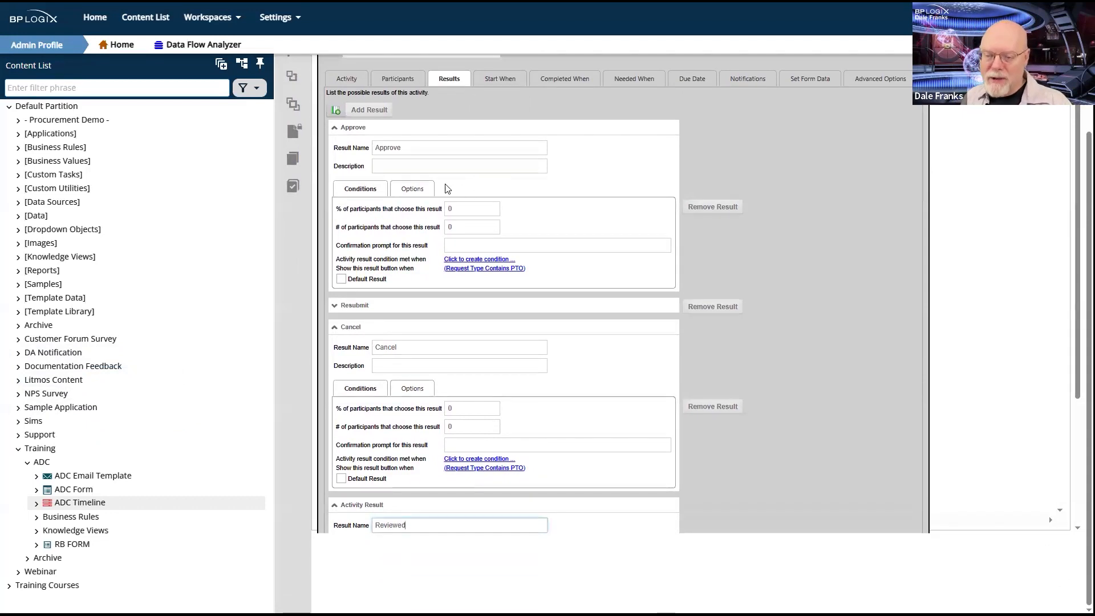
{"action": "left_click", "coordinate": [417, 190]}
{"action": "left_click", "coordinate": [464, 209]}
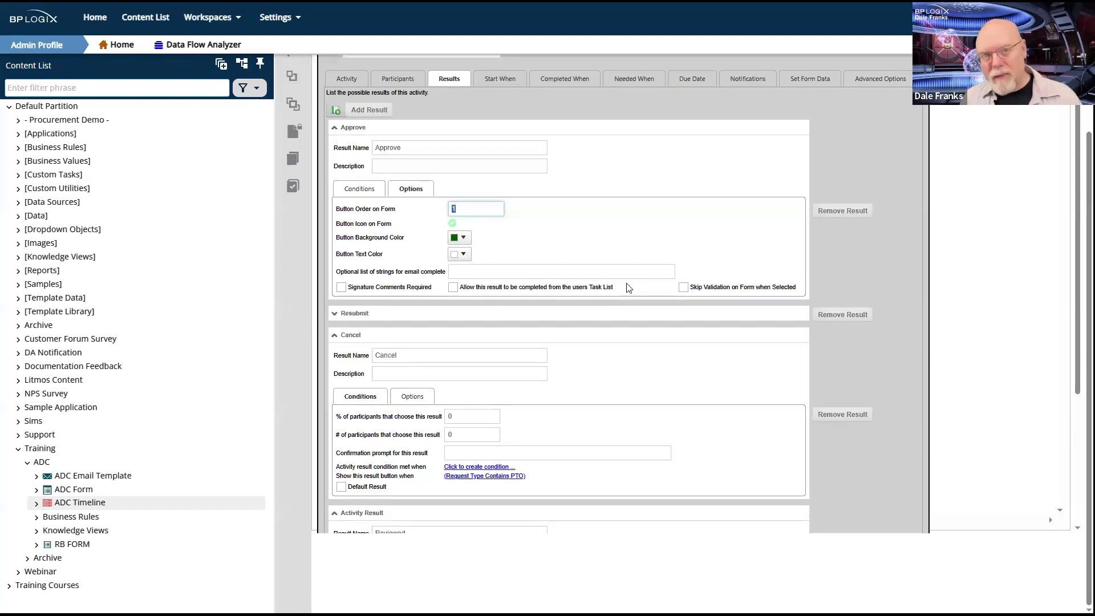
{"action": "scroll", "coordinate": [629, 288], "scroll_direction": "down", "scroll_amount": 3}
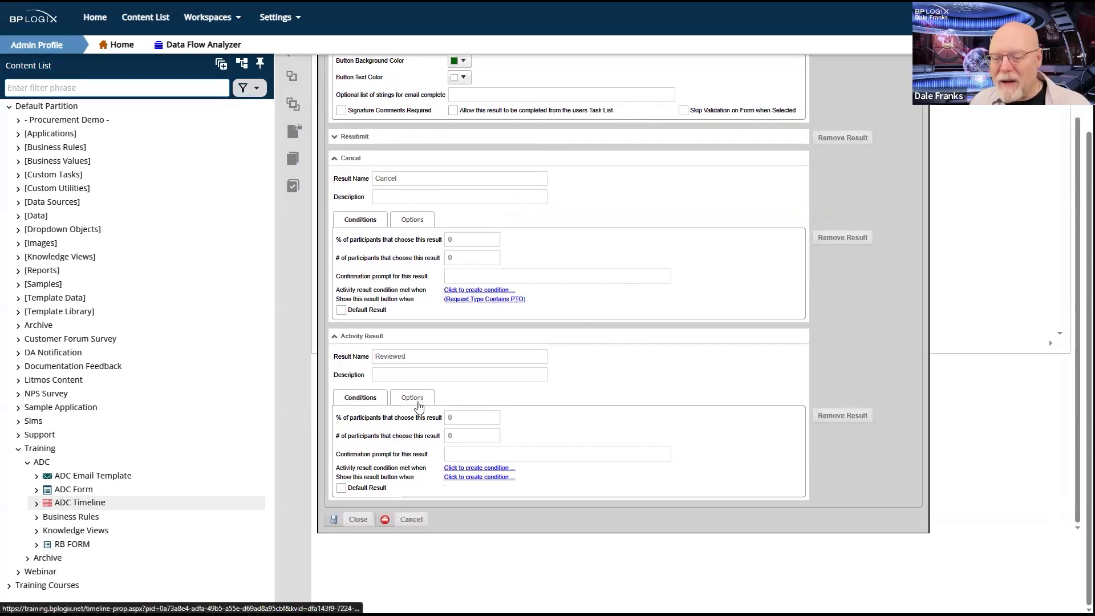
{"action": "left_click", "coordinate": [413, 398]}
{"action": "left_click", "coordinate": [483, 421]}
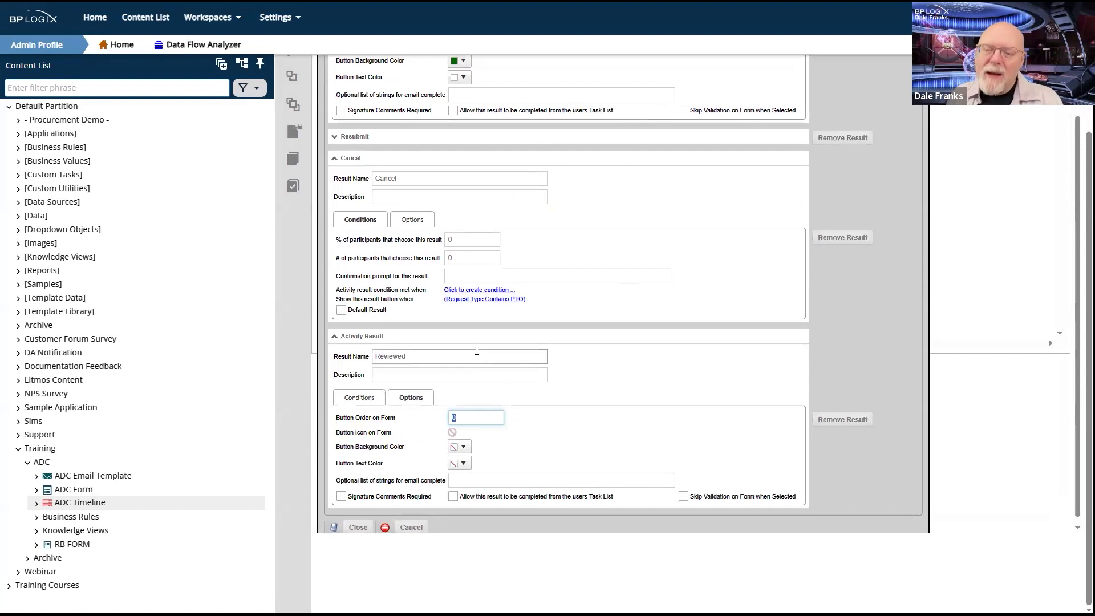
{"action": "scroll", "coordinate": [438, 291], "scroll_direction": "up", "scroll_amount": 3}
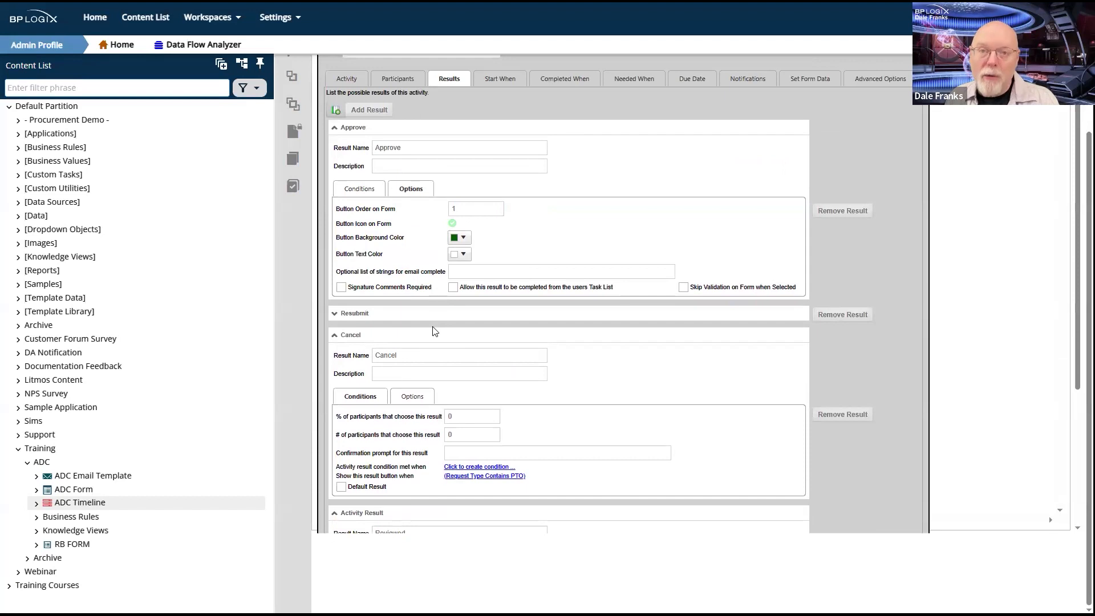
{"action": "left_click", "coordinate": [418, 398]}
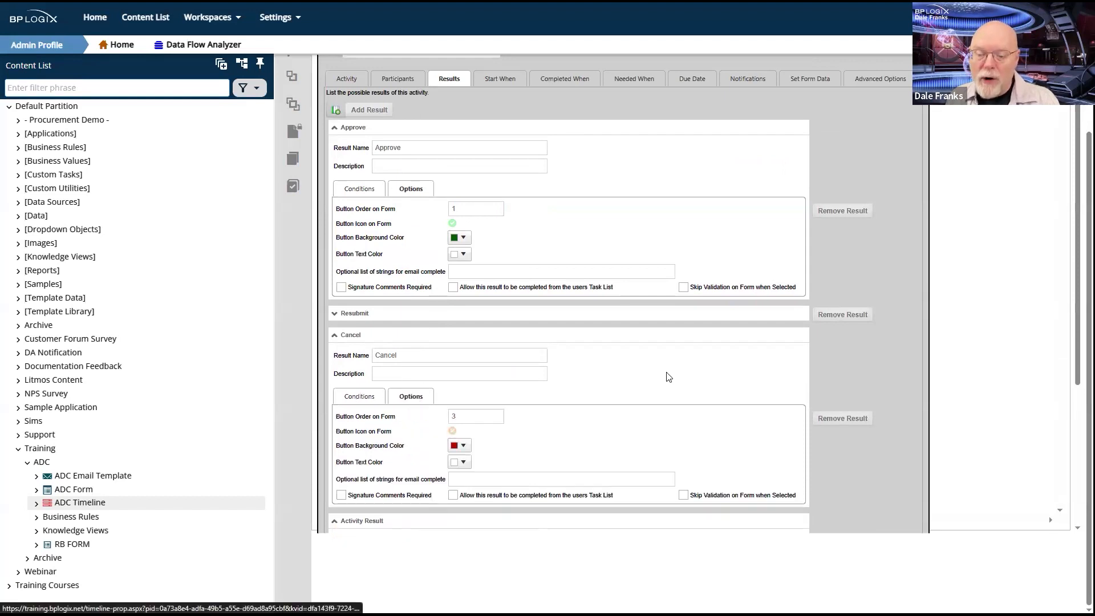
{"action": "scroll", "coordinate": [437, 393], "scroll_direction": "down", "scroll_amount": 3}
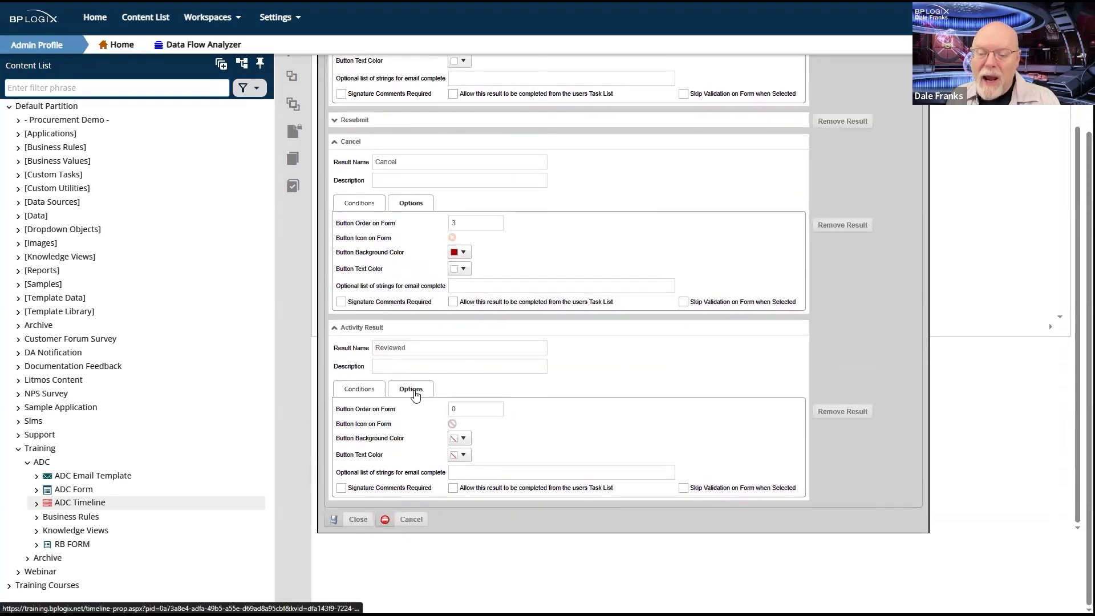
{"action": "scroll", "coordinate": [328, 339], "scroll_direction": "up", "scroll_amount": 3}
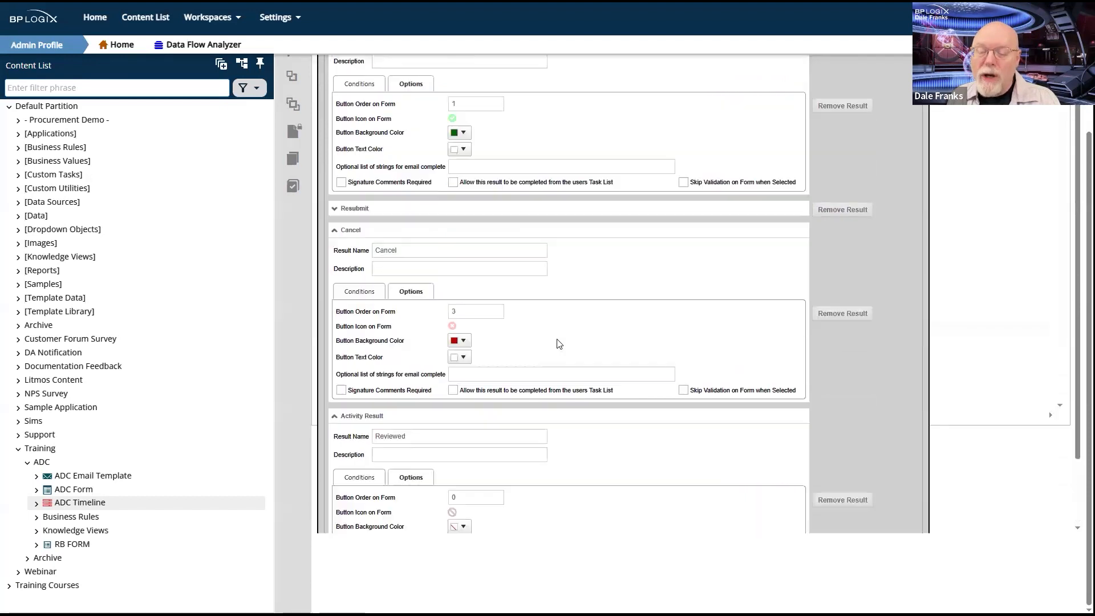
Set the Resubmit result's button order on the form to 3.
{"action": "left_click", "coordinate": [336, 314]}
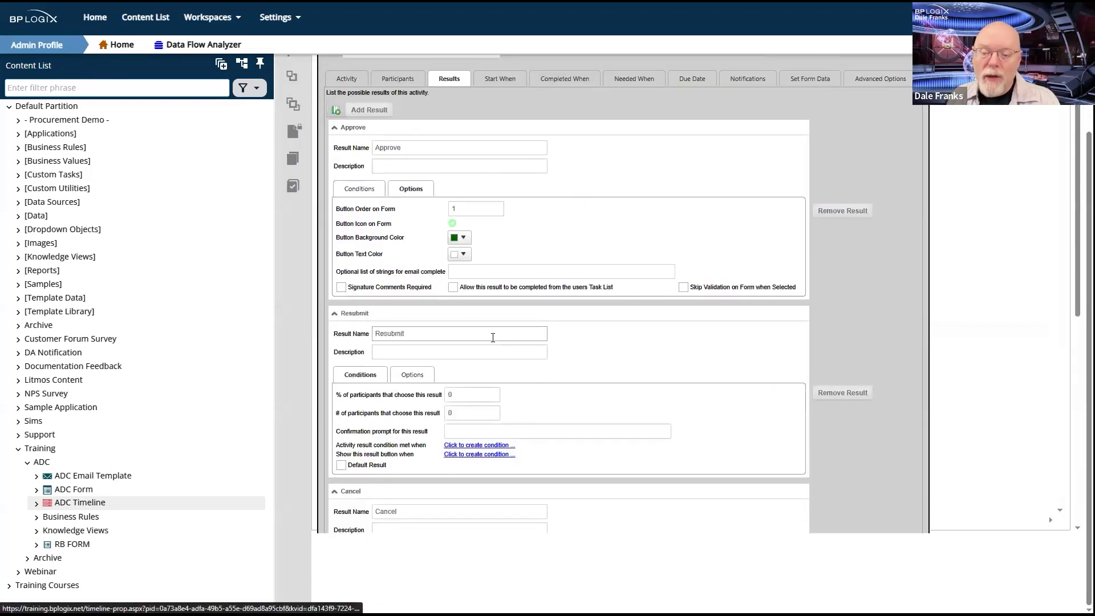
{"action": "left_click", "coordinate": [420, 377]}
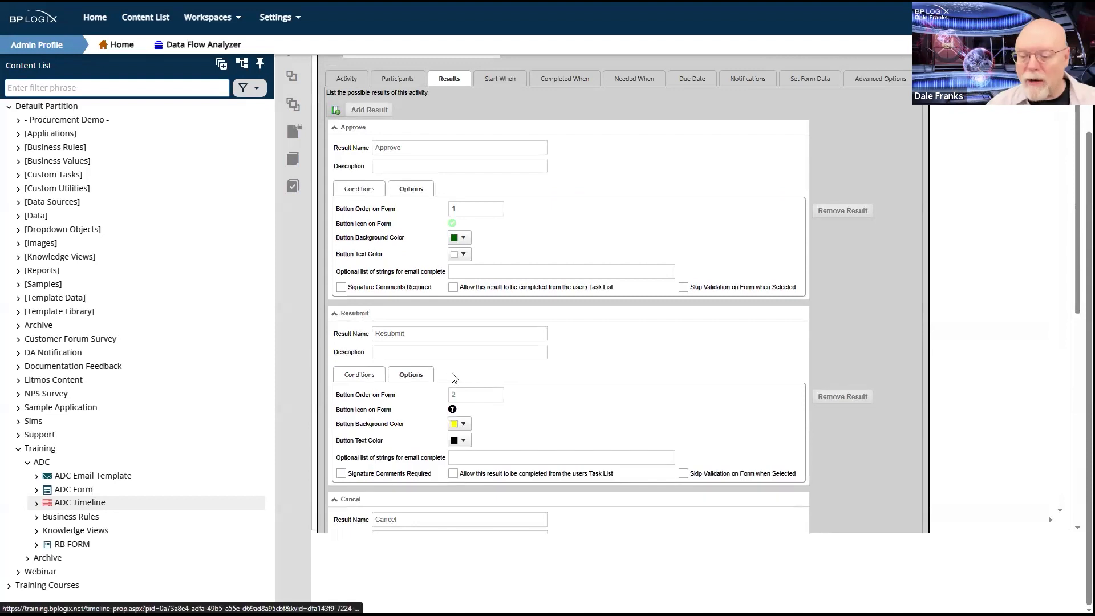
{"action": "double_click", "coordinate": [481, 398]}
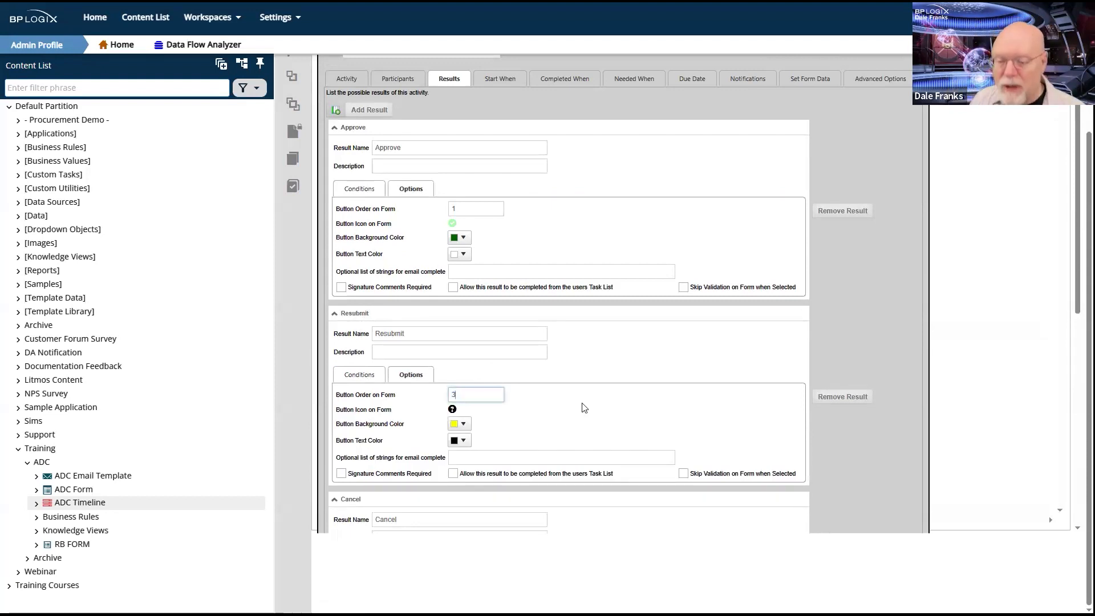
{"action": "scroll", "coordinate": [582, 406], "scroll_direction": "down", "scroll_amount": 6}
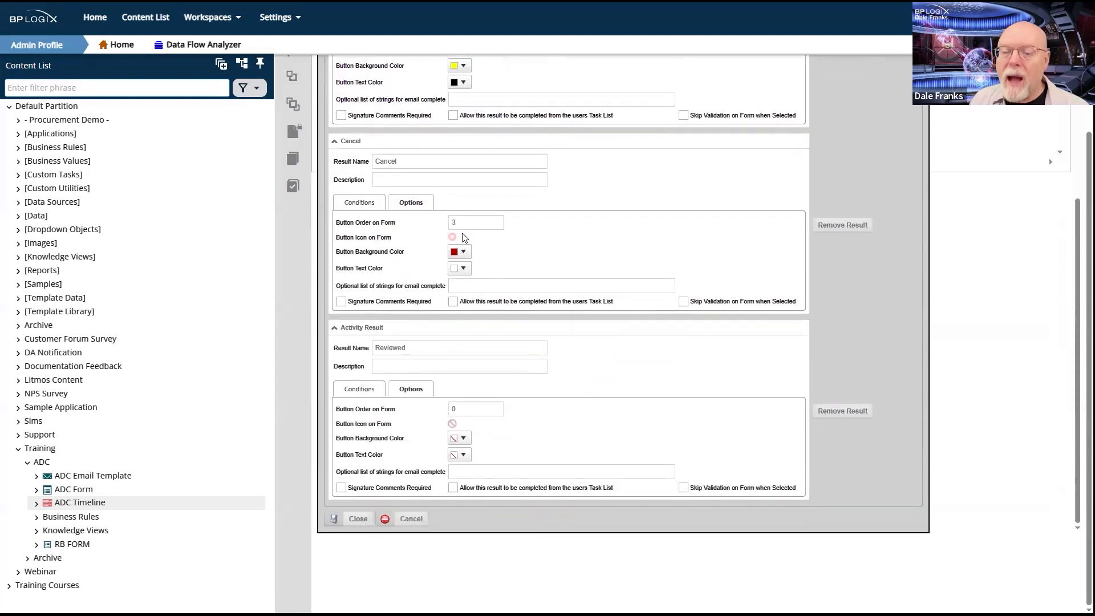
Set the button order on the form to 4 for the Cancel result and 2 for the Reviewed result.
{"action": "double_click", "coordinate": [472, 223]}
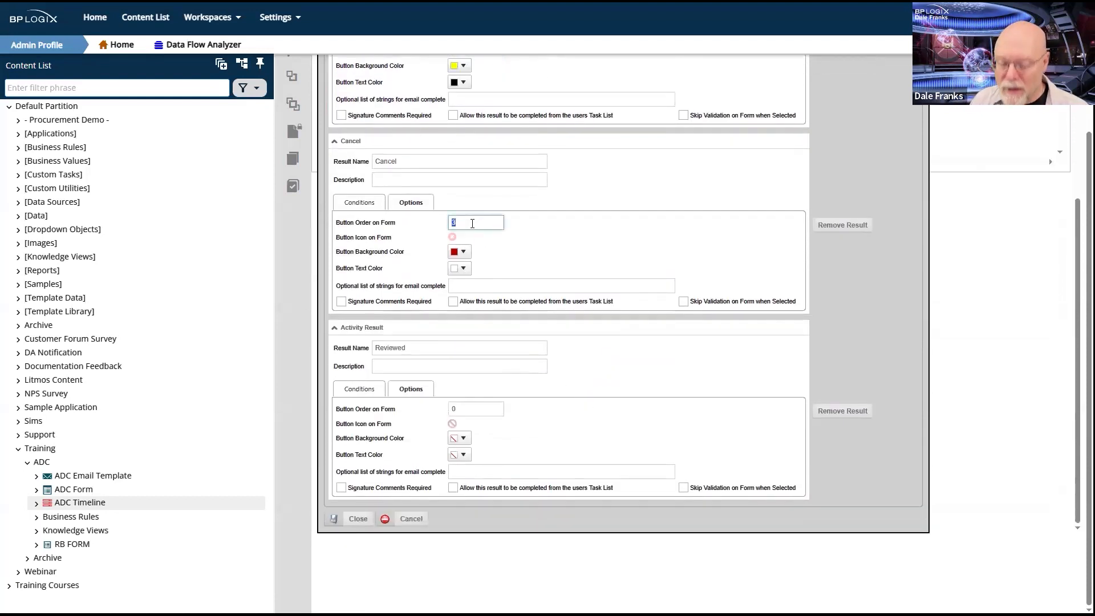
{"action": "left_click", "coordinate": [483, 410]}
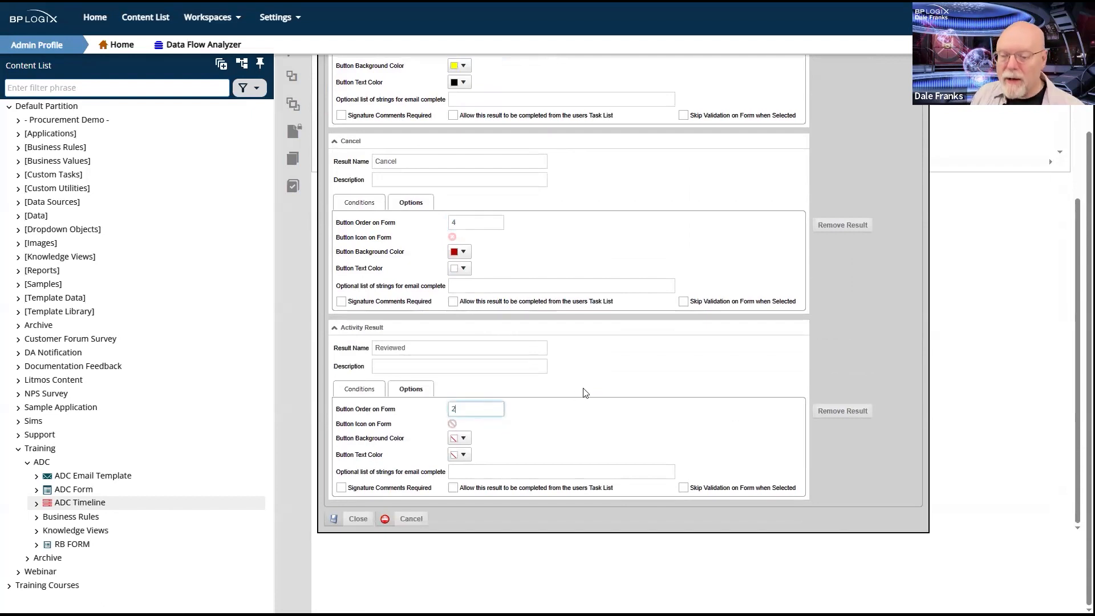
{"action": "scroll", "coordinate": [584, 392], "scroll_direction": "up", "scroll_amount": 6}
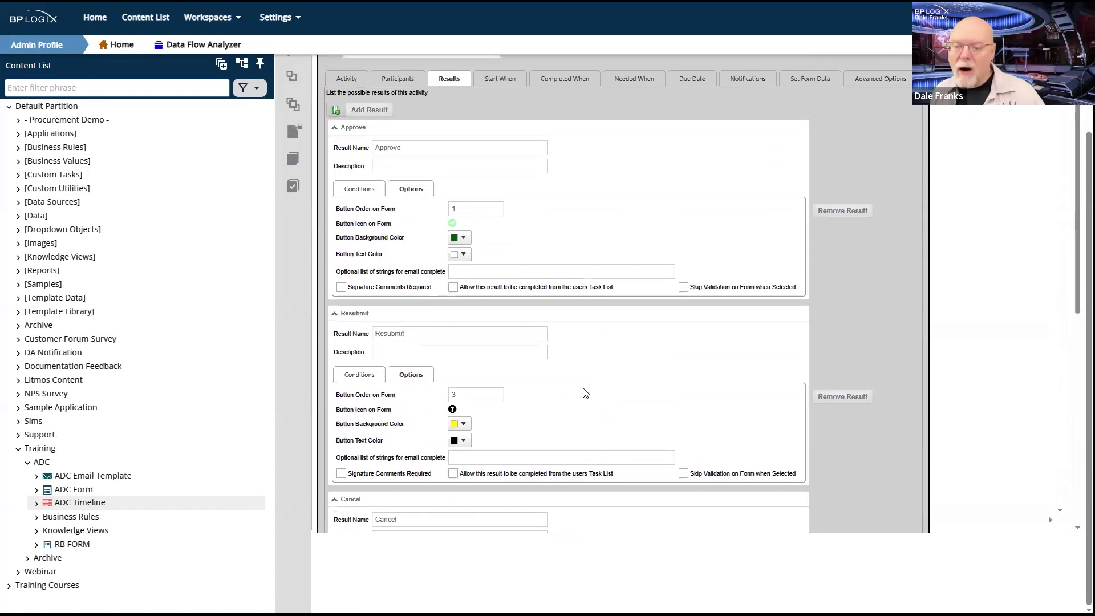
{"action": "scroll", "coordinate": [585, 393], "scroll_direction": "down", "scroll_amount": 6}
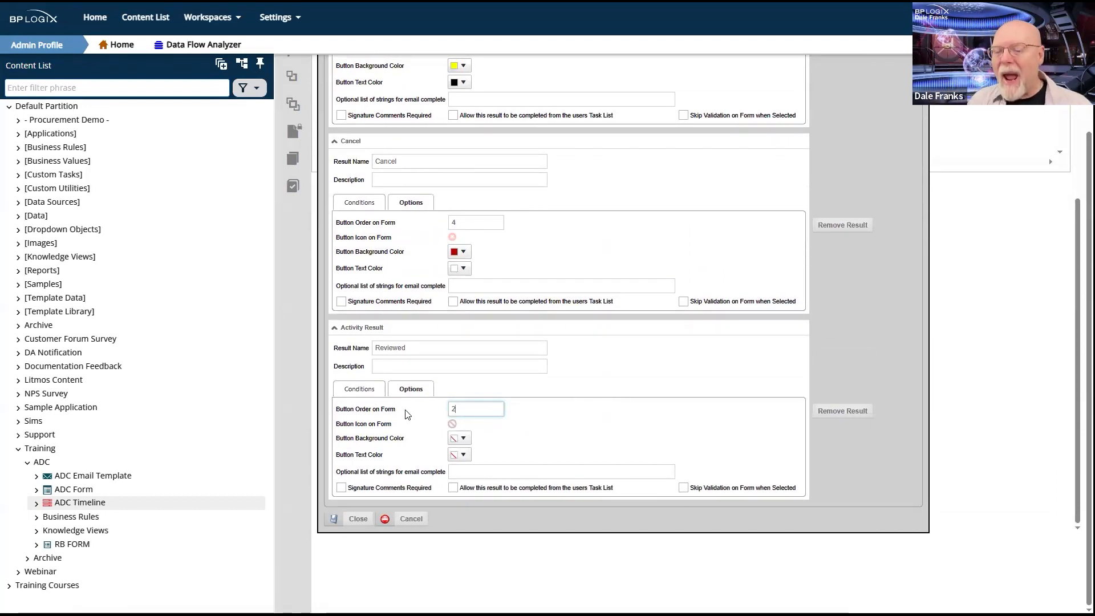
Add a visibility condition for the Reviewed result's button based on the RequestType form field.
{"action": "left_click", "coordinate": [359, 391]}
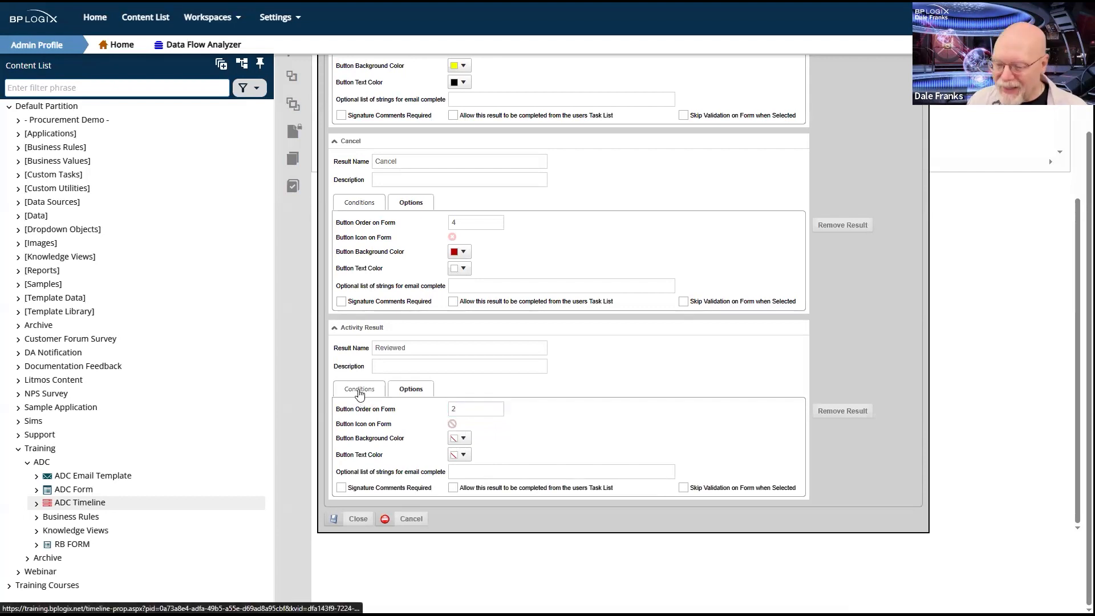
{"action": "left_click", "coordinate": [476, 477]}
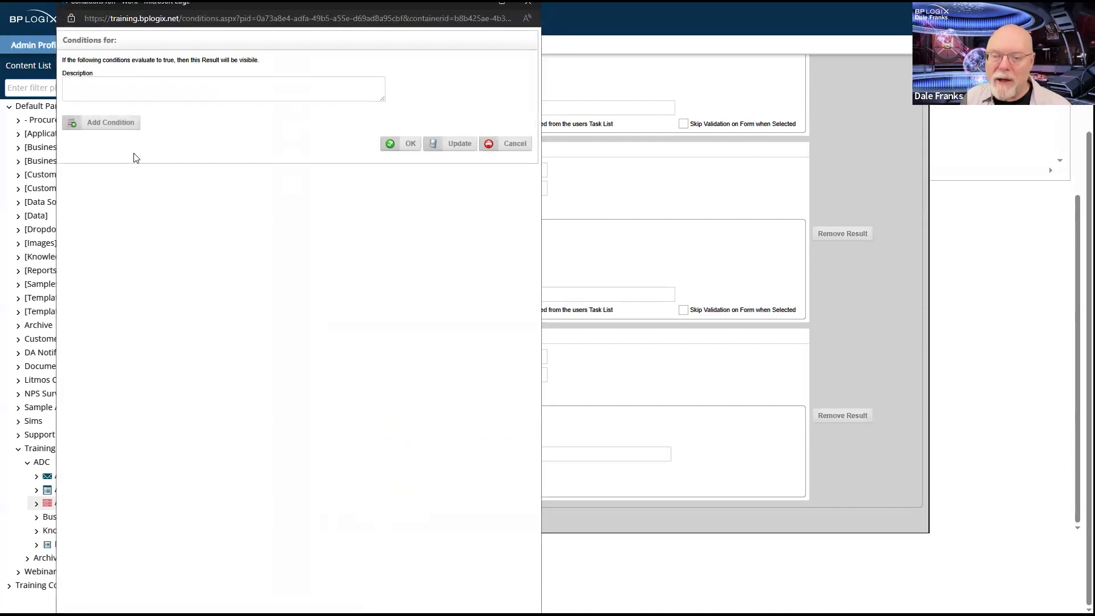
{"action": "left_click", "coordinate": [121, 127]}
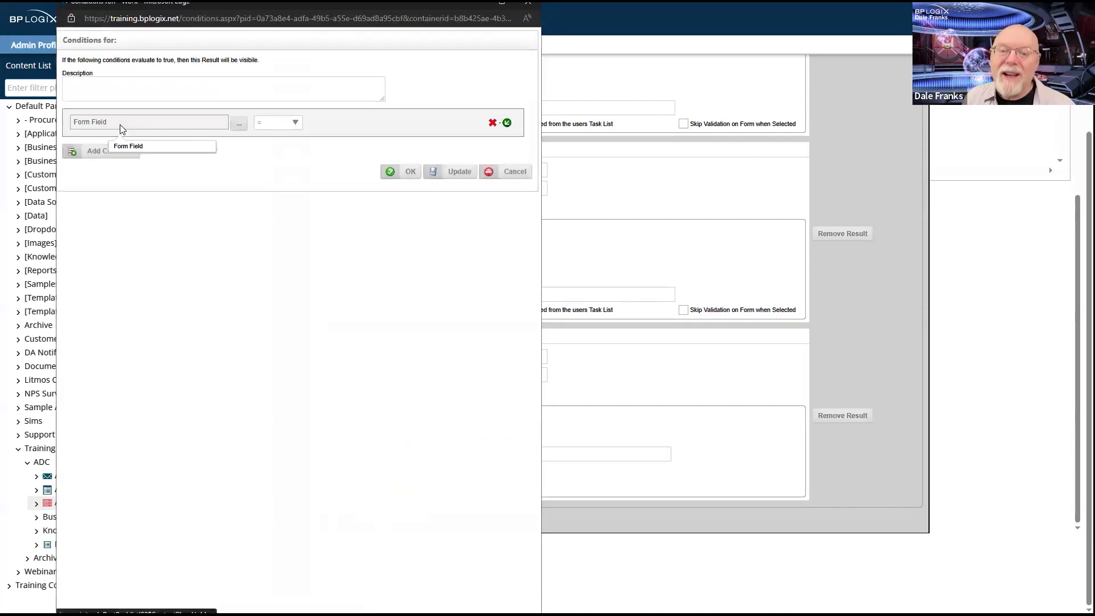
{"action": "left_click", "coordinate": [236, 127]}
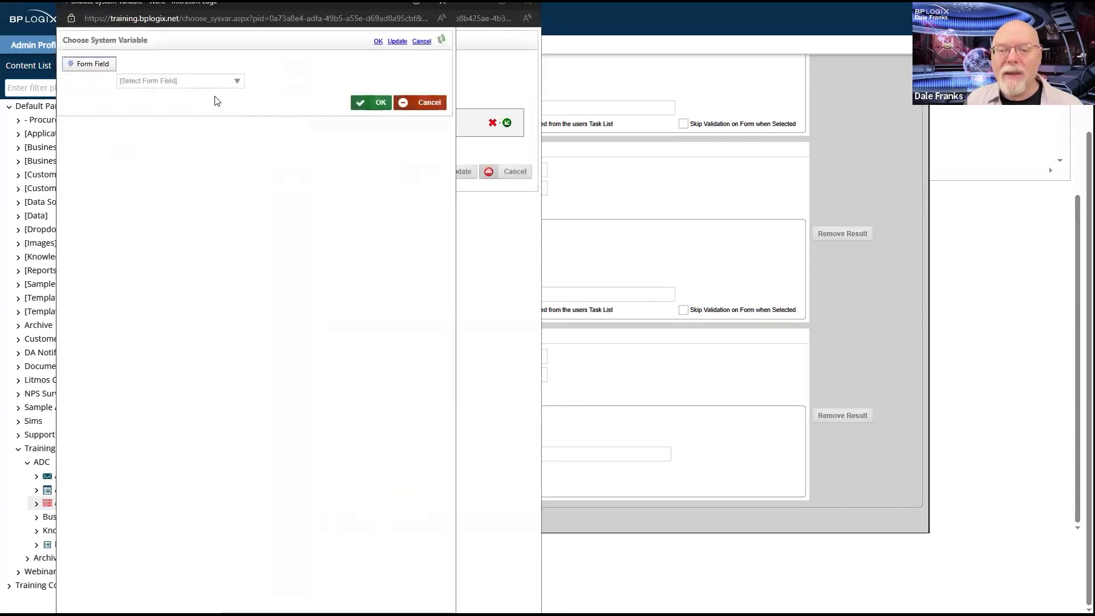
{"action": "left_click", "coordinate": [228, 80]}
{"action": "scroll", "coordinate": [194, 218], "scroll_direction": "down", "scroll_amount": 2}
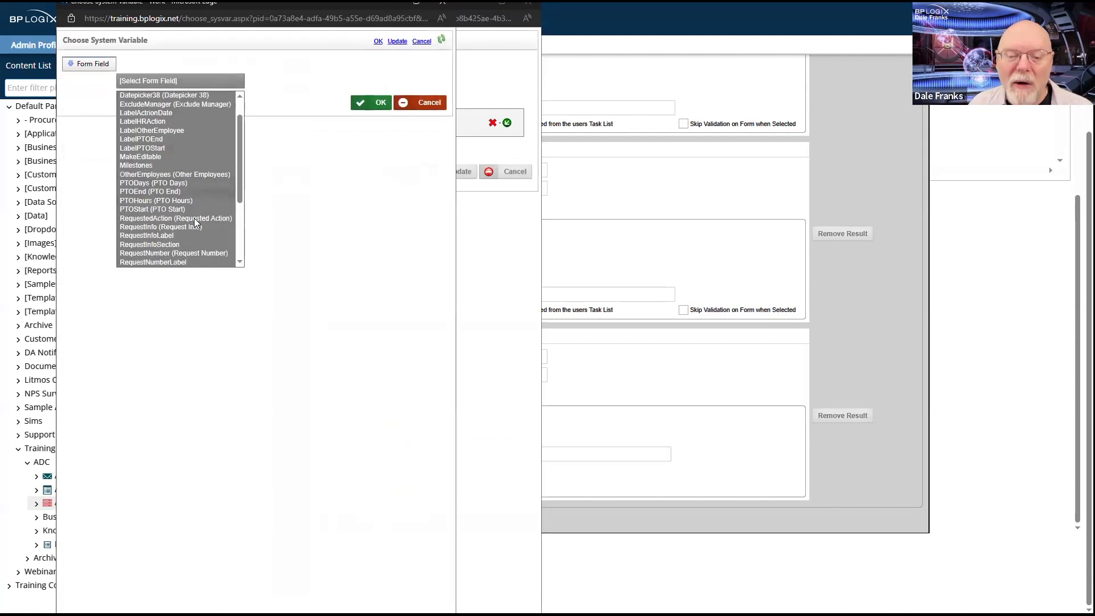
{"action": "left_click", "coordinate": [178, 245]}
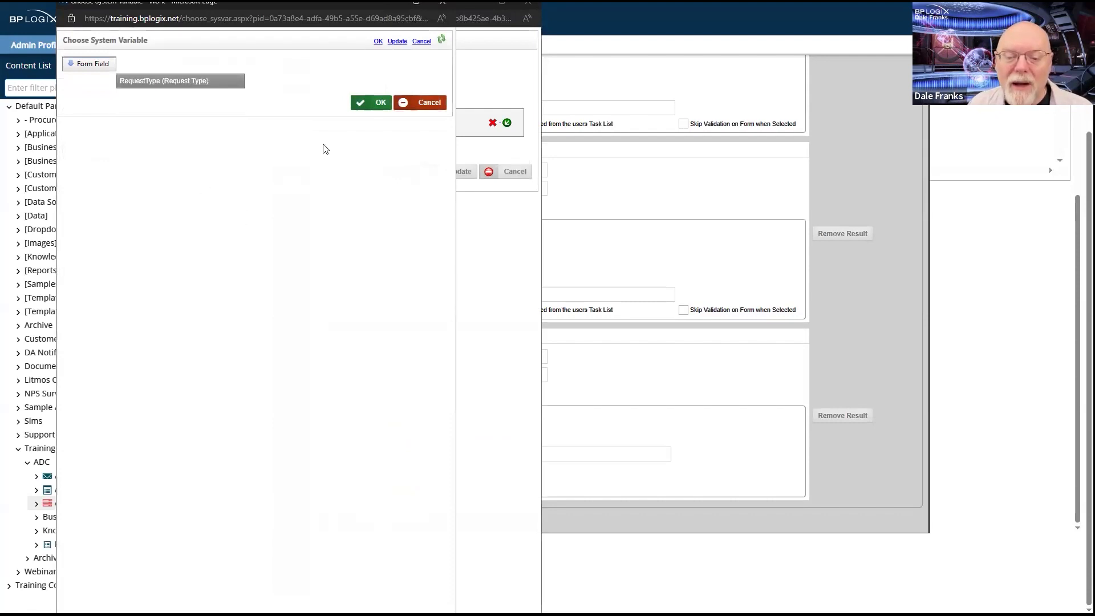
{"action": "left_click", "coordinate": [377, 104]}
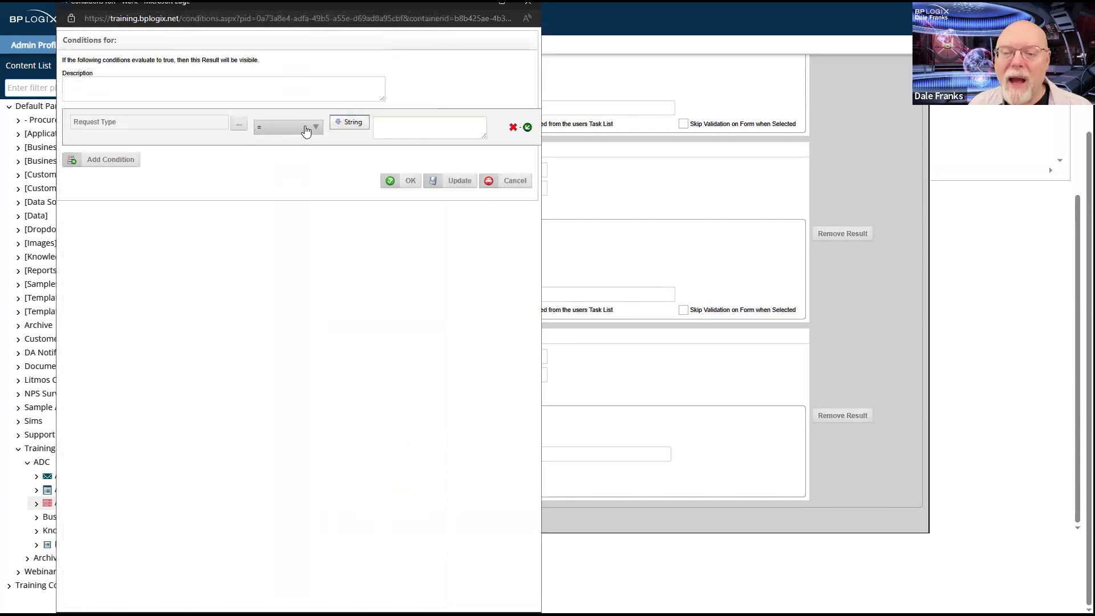
Set the Reviewed button's Request Type condition to <> with the String PTO and save it.
{"action": "left_click", "coordinate": [305, 127]}
{"action": "left_click", "coordinate": [274, 151]}
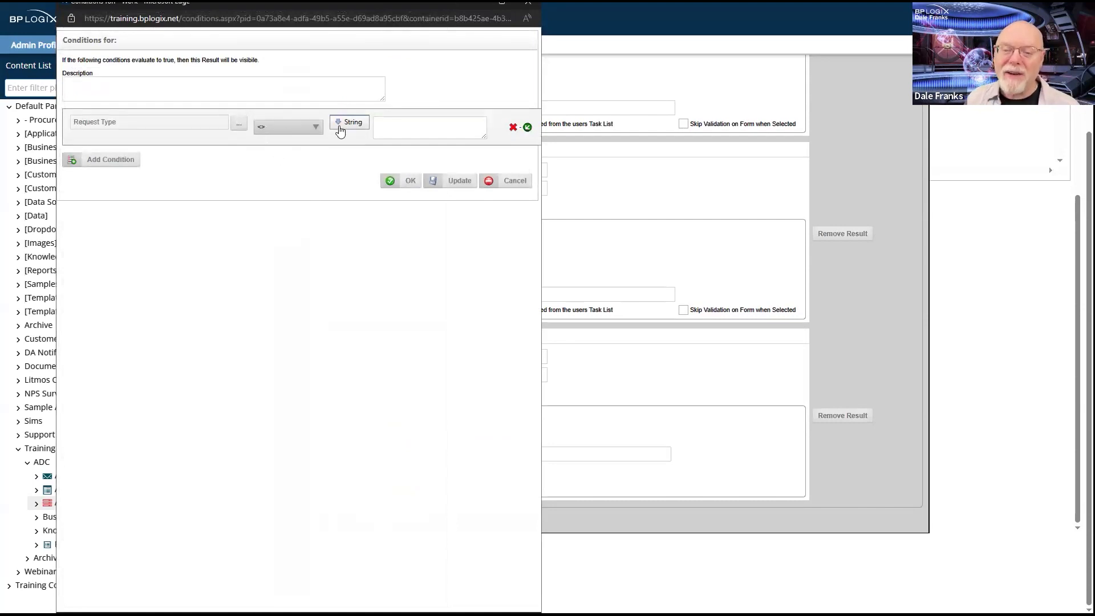
{"action": "left_click", "coordinate": [408, 127]}
{"action": "type", "text": "PTO"}
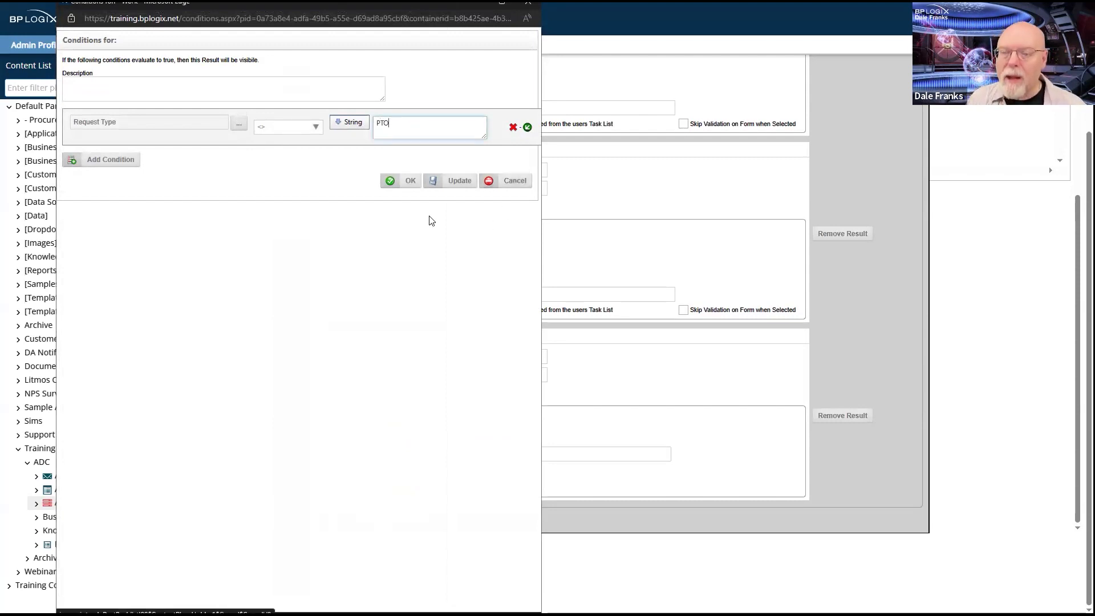
{"action": "left_click", "coordinate": [409, 181]}
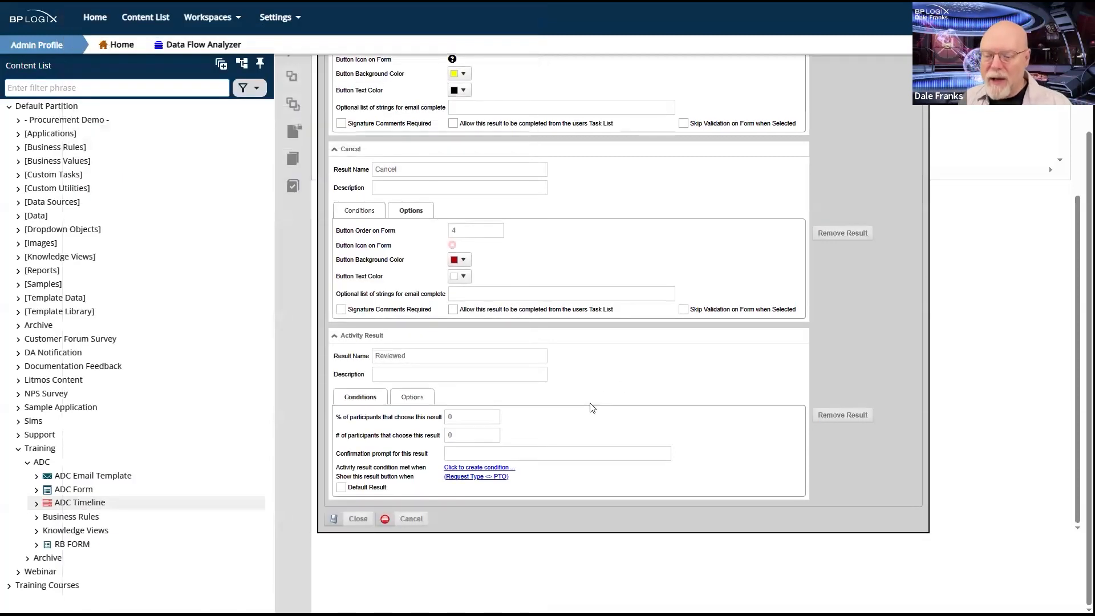
Compare the button conditions of the Approve and Reviewed results, and save and close the Manager Approval activity.
{"action": "scroll", "coordinate": [592, 408], "scroll_direction": "up", "scroll_amount": 5}
{"action": "scroll", "coordinate": [591, 407], "scroll_direction": "down", "scroll_amount": 2}
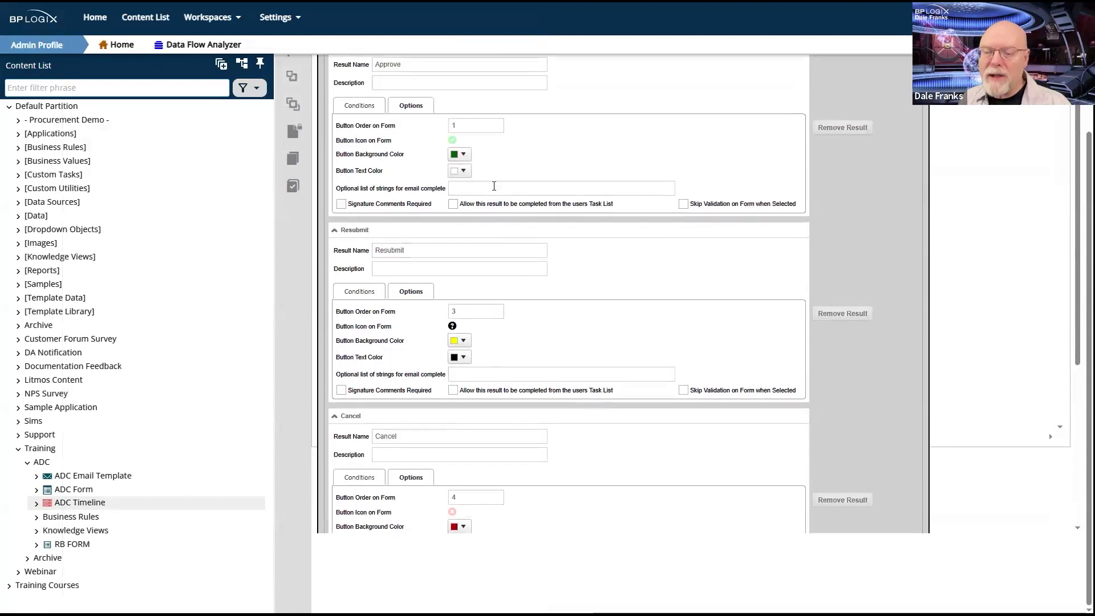
{"action": "left_click", "coordinate": [360, 106]}
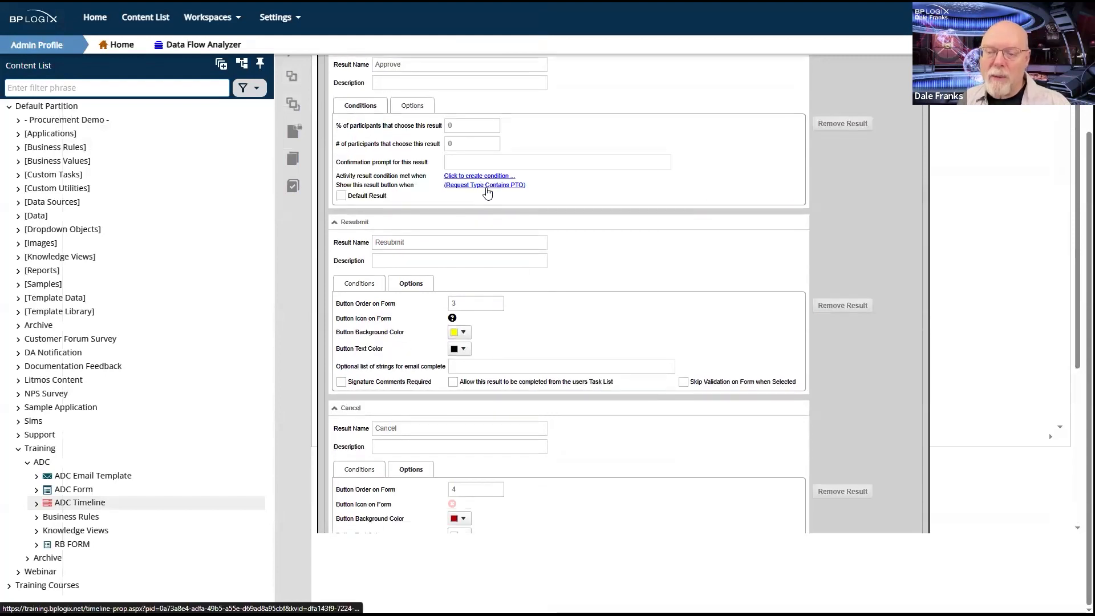
{"action": "scroll", "coordinate": [486, 190], "scroll_direction": "down", "scroll_amount": 5}
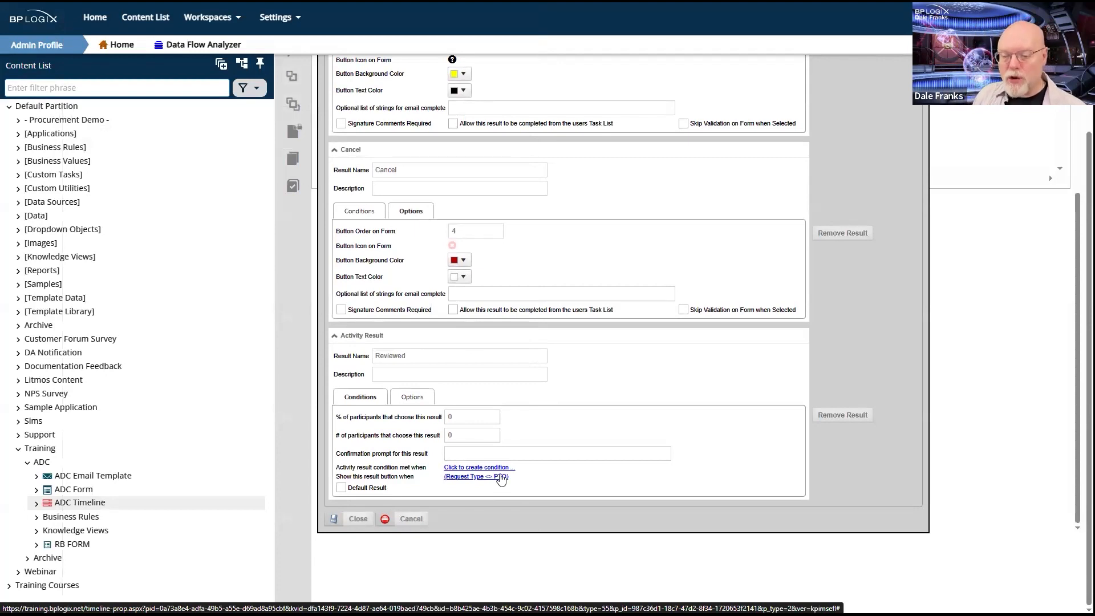
{"action": "scroll", "coordinate": [500, 484], "scroll_direction": "up", "scroll_amount": 6}
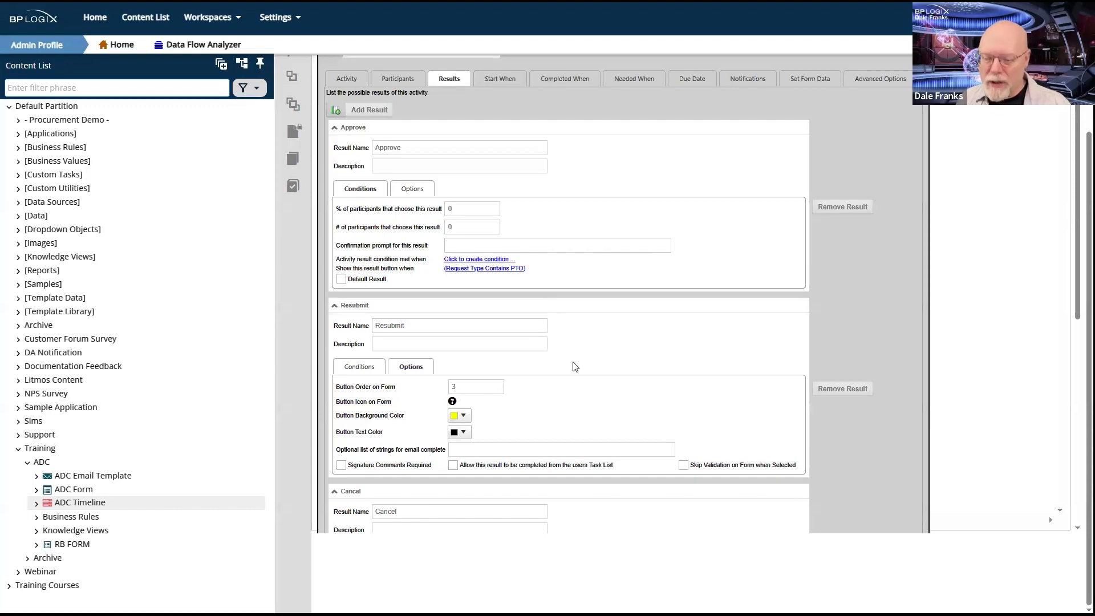
{"action": "scroll", "coordinate": [576, 297], "scroll_direction": "down", "scroll_amount": 5}
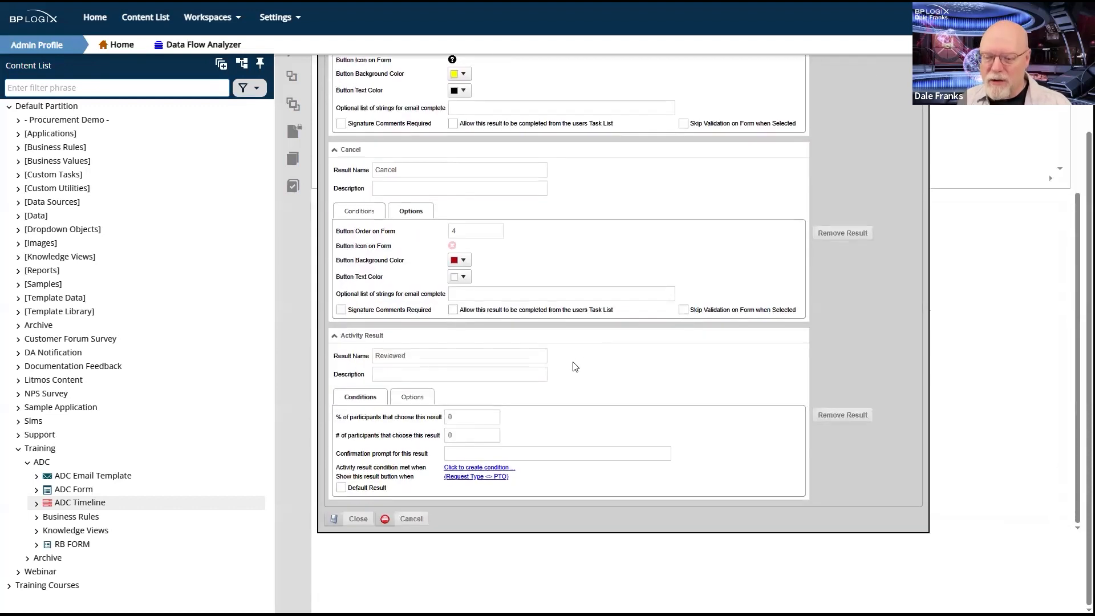
{"action": "left_click", "coordinate": [359, 519]}
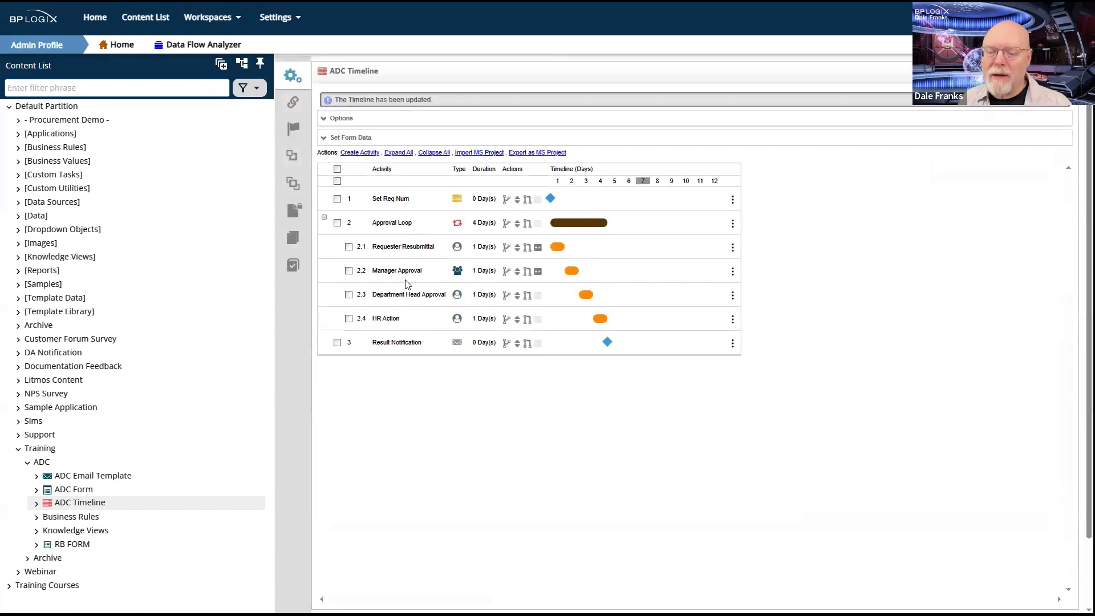
Reopen Manager Approval, check the Cancel result's conditions, and show the Reviewed result's options.
{"action": "left_click", "coordinate": [410, 272]}
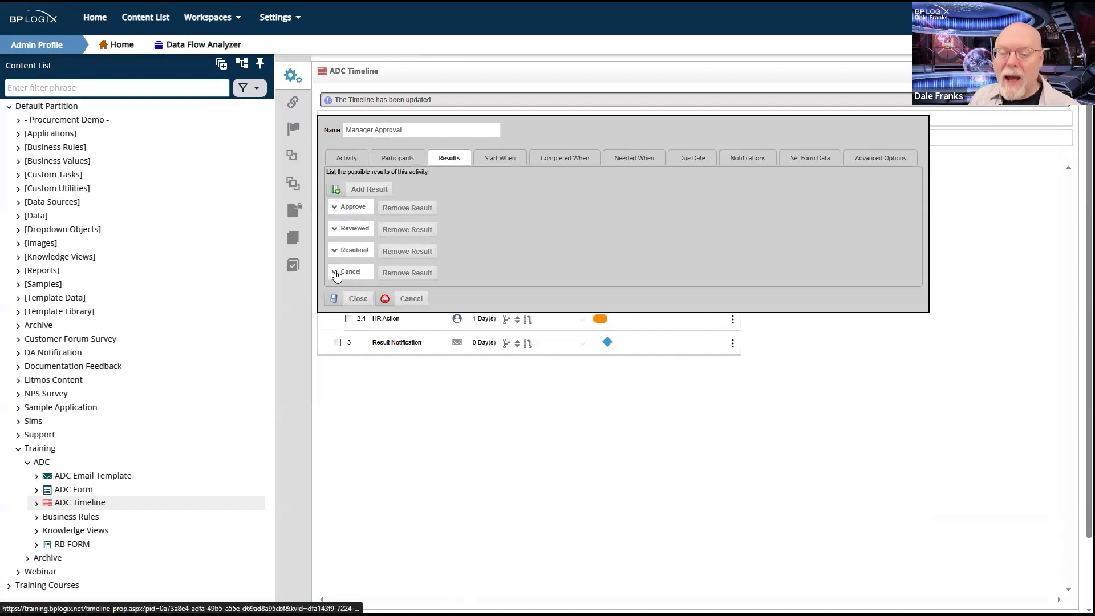
{"action": "left_click", "coordinate": [335, 272]}
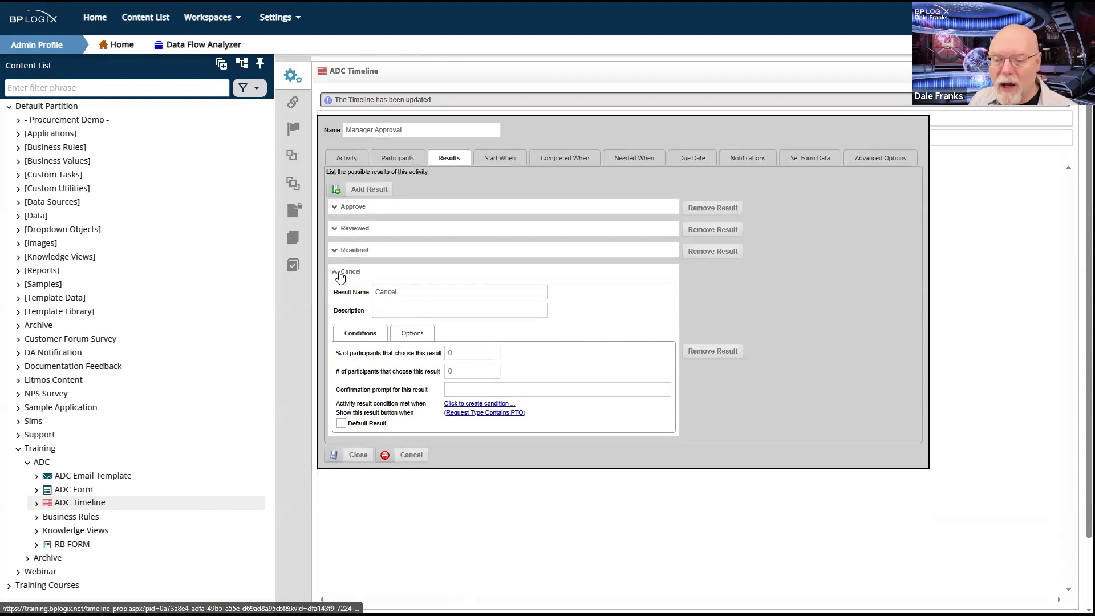
{"action": "left_click", "coordinate": [334, 274]}
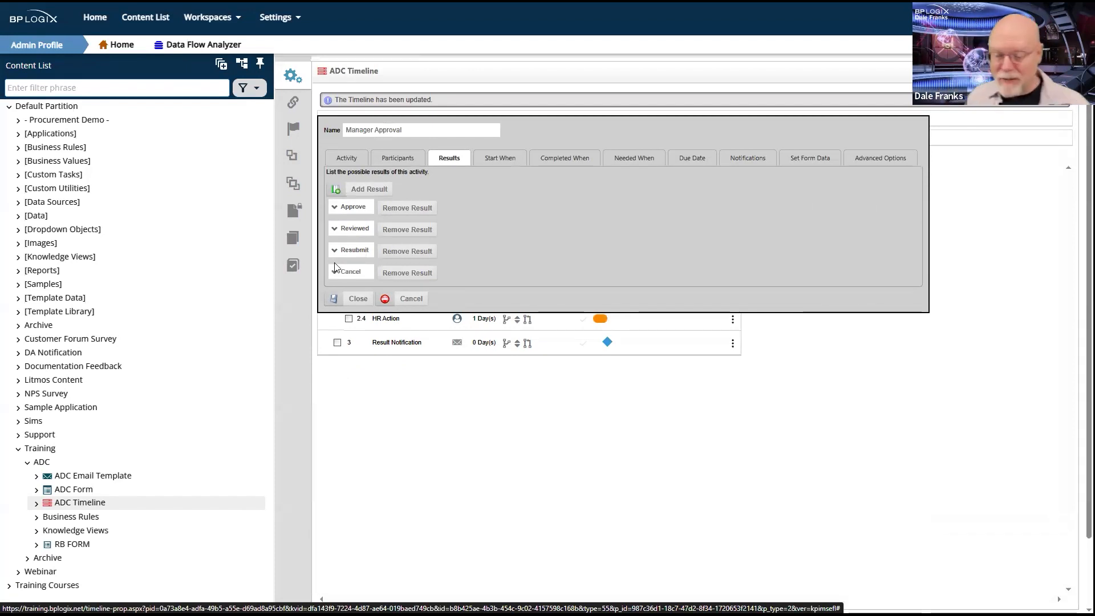
{"action": "left_click", "coordinate": [353, 229]}
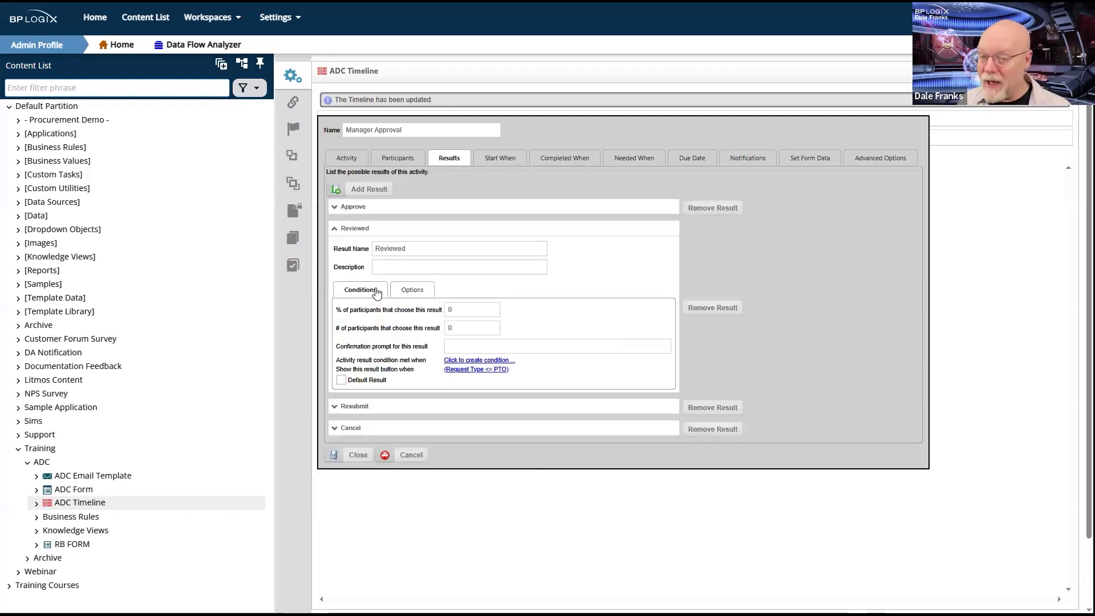
{"action": "left_click", "coordinate": [412, 291]}
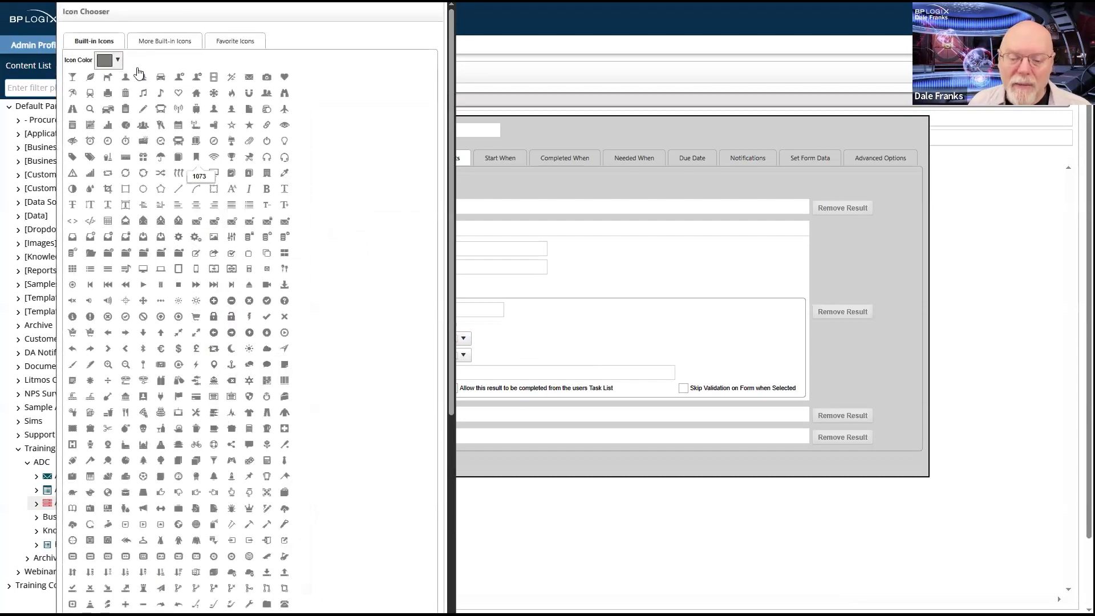
Choose the built-in circled information icon in white as the Reviewed result's button icon.
{"action": "left_click", "coordinate": [118, 62]}
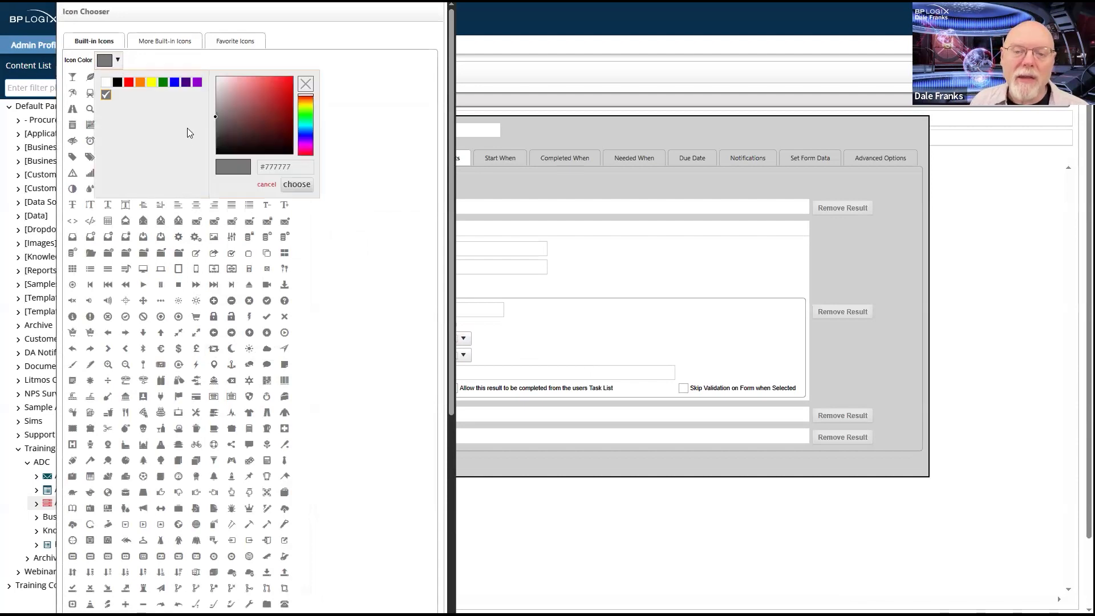
{"action": "left_click", "coordinate": [108, 87]}
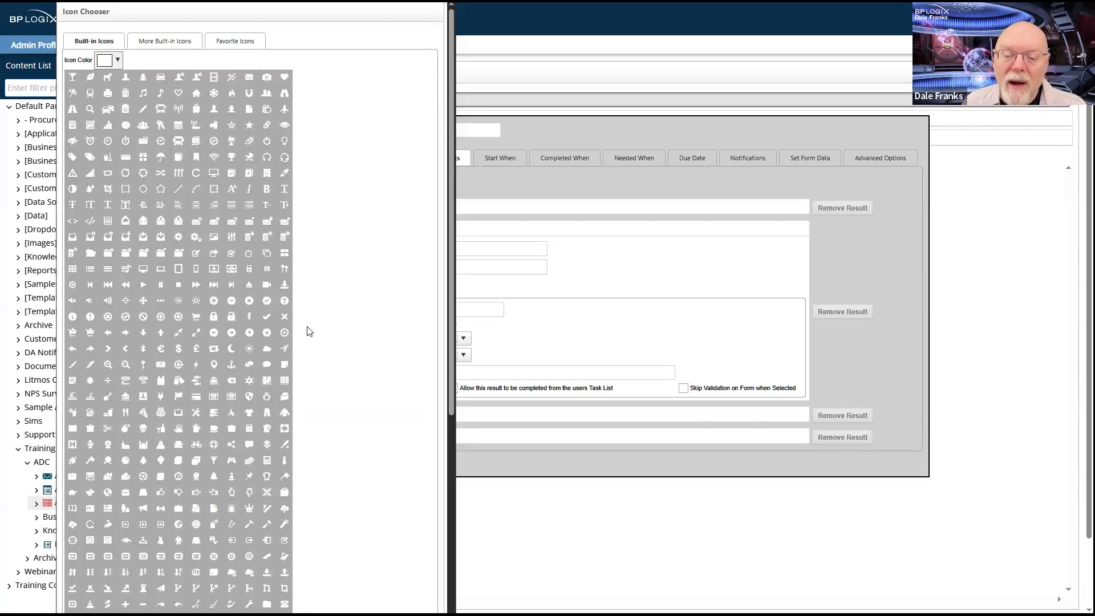
{"action": "scroll", "coordinate": [307, 333], "scroll_direction": "down", "scroll_amount": 4}
{"action": "scroll", "coordinate": [307, 332], "scroll_direction": "up", "scroll_amount": 2}
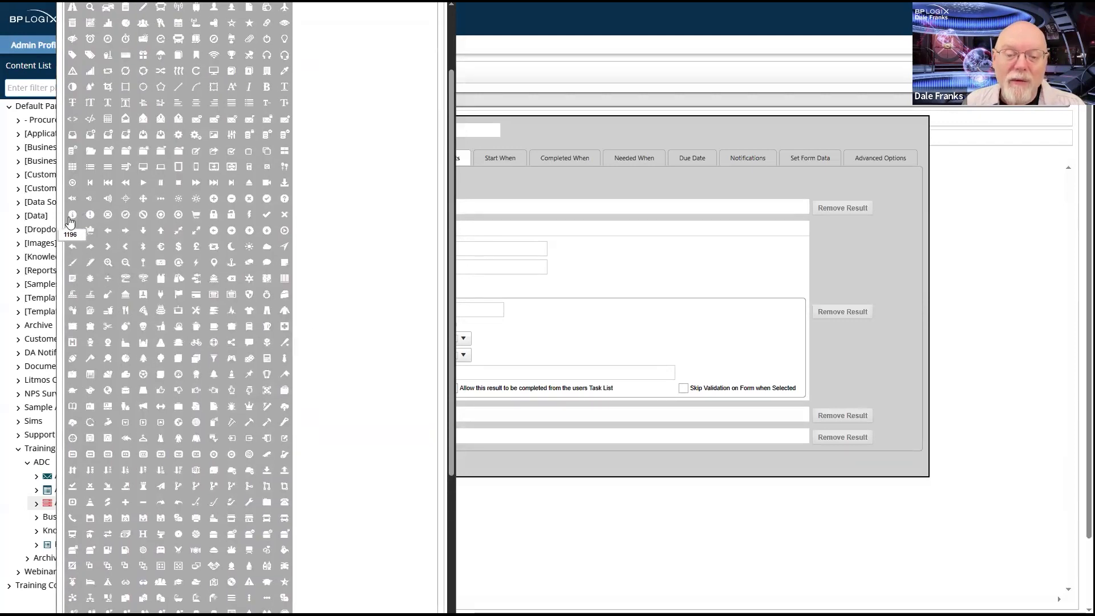
{"action": "left_click", "coordinate": [73, 219]}
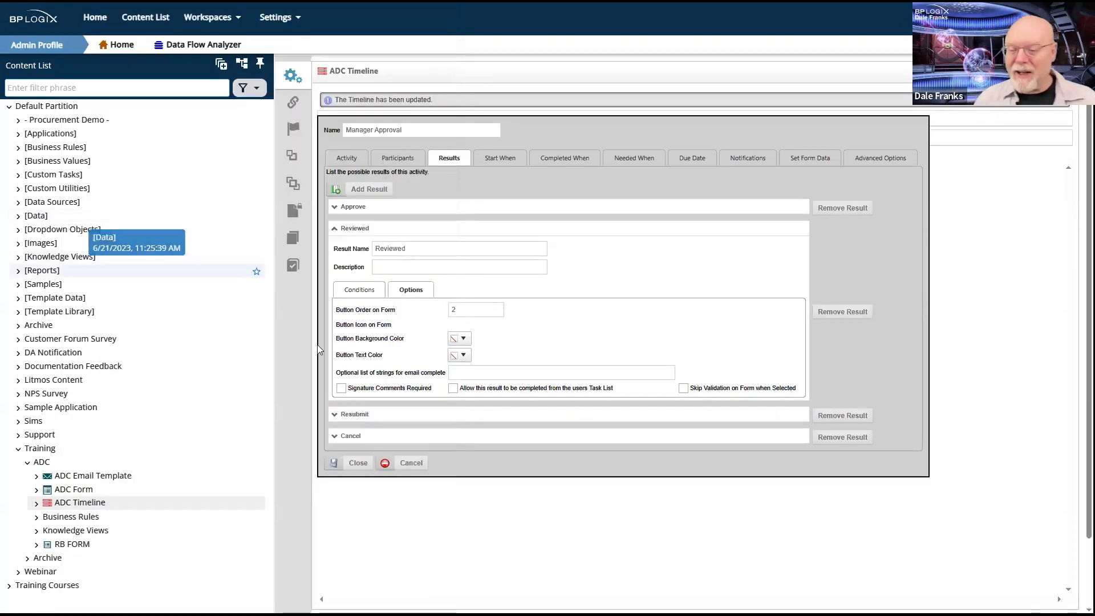
Enter #528bbc as the Reviewed button's background color, darken it slightly to #4b7fb0, and apply it.
{"action": "left_click", "coordinate": [464, 342]}
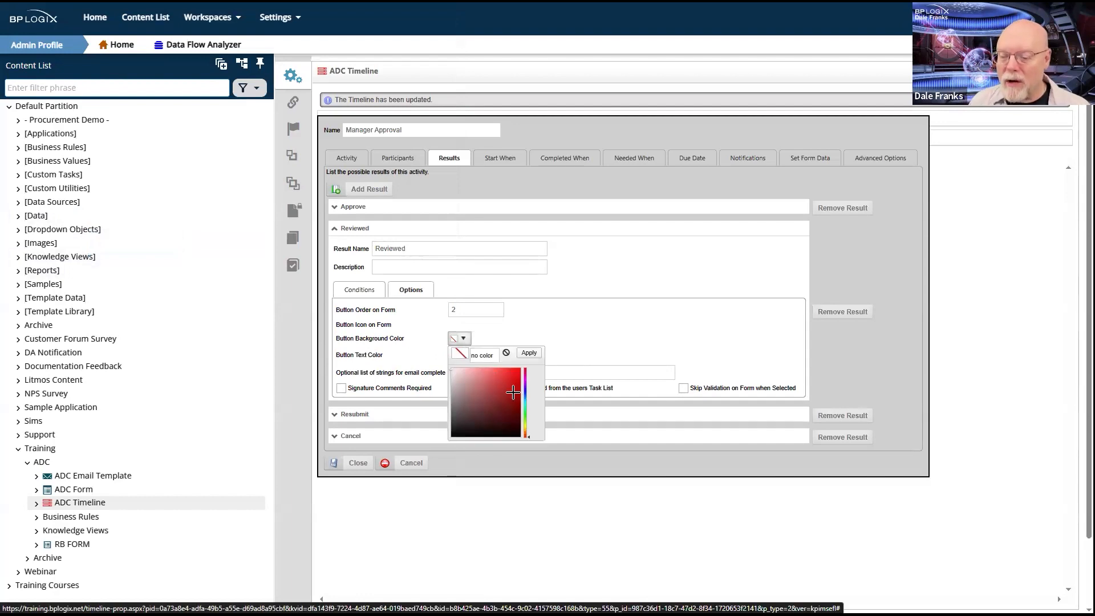
{"action": "left_click", "coordinate": [526, 392]}
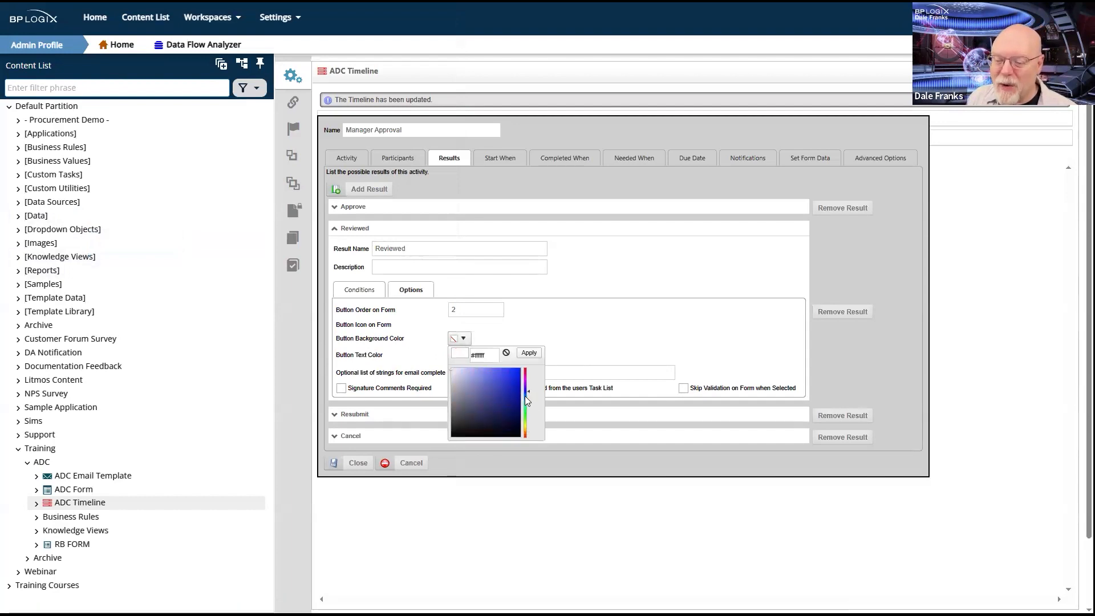
{"action": "left_click", "coordinate": [525, 398]}
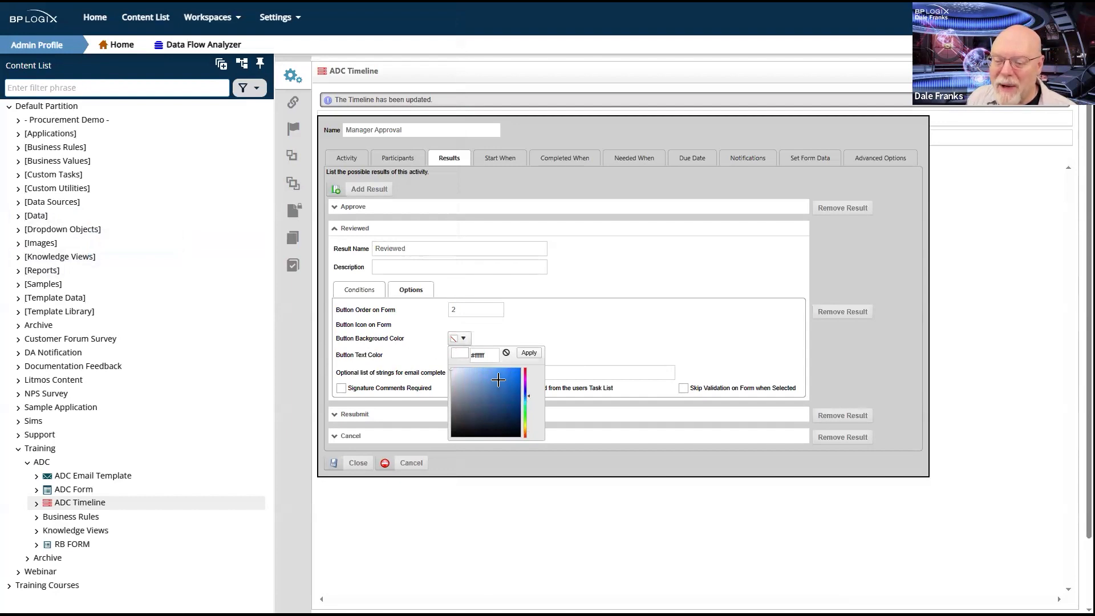
{"action": "double_click", "coordinate": [481, 354]}
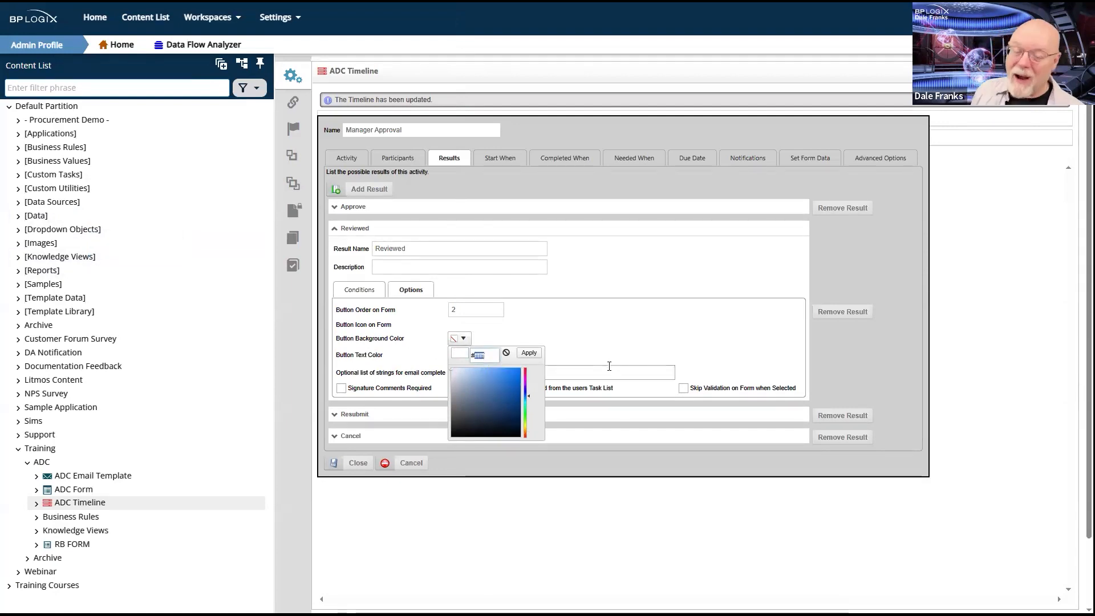
{"action": "type", "text": "528"}
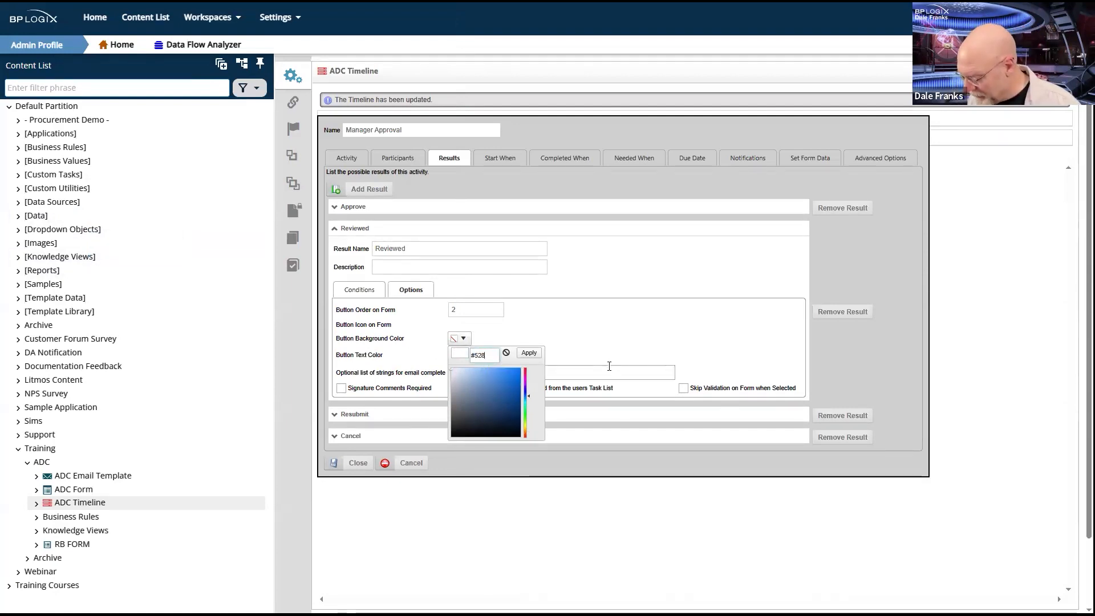
{"action": "type", "text": "bbd"}
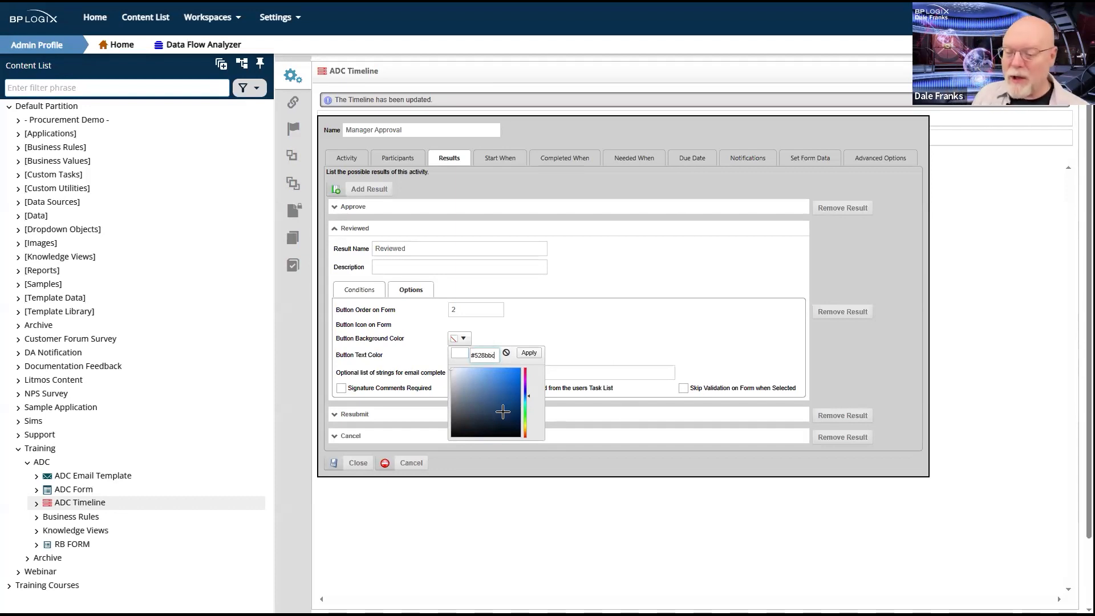
{"action": "key", "text": "Tab"}
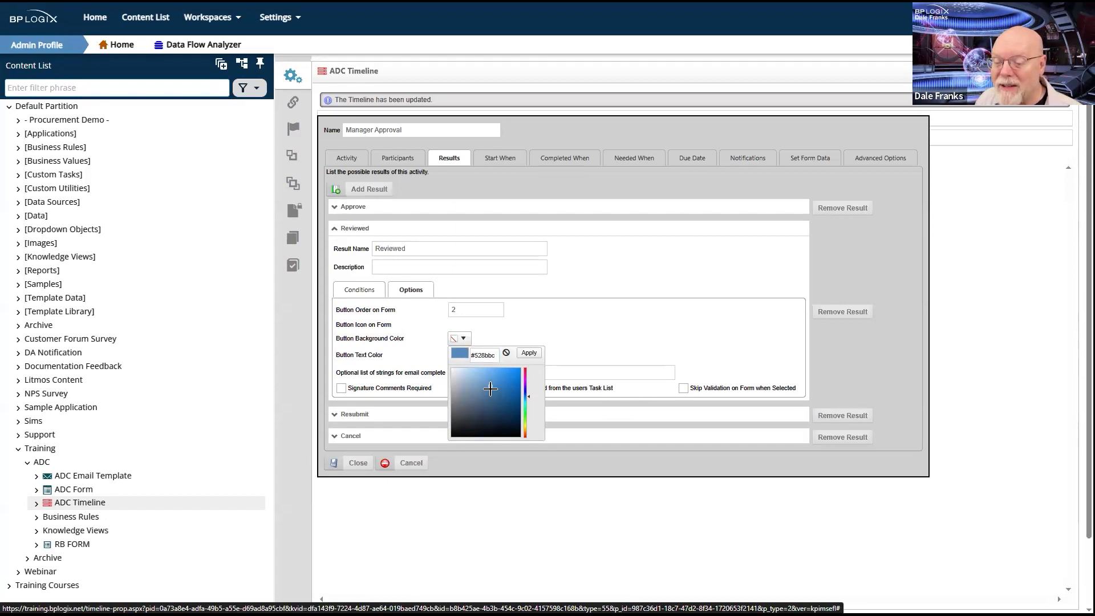
{"action": "left_click", "coordinate": [491, 392]}
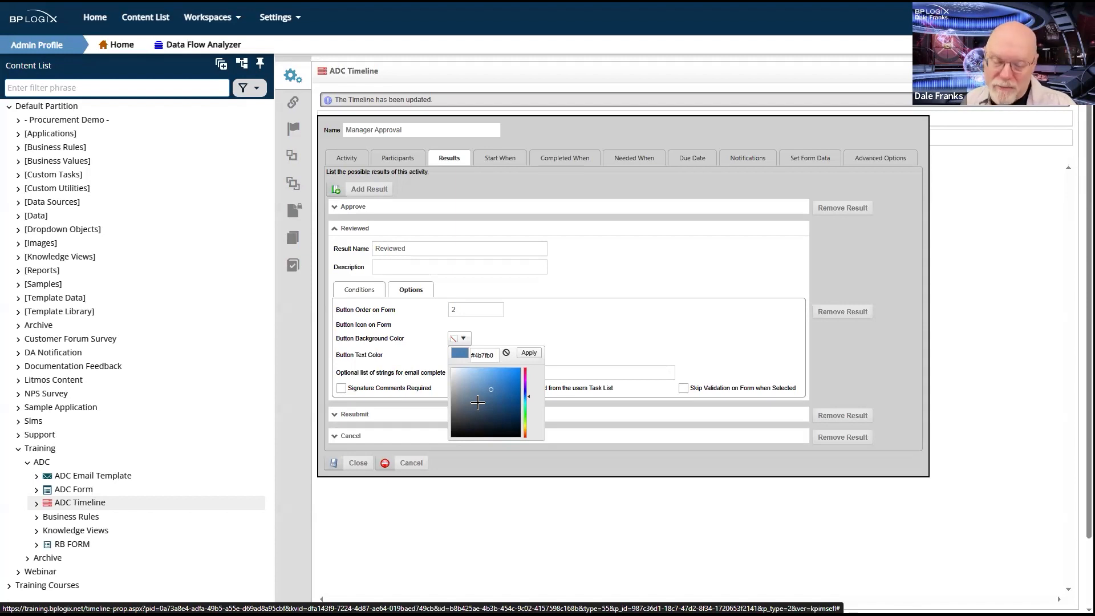
{"action": "left_click", "coordinate": [529, 353]}
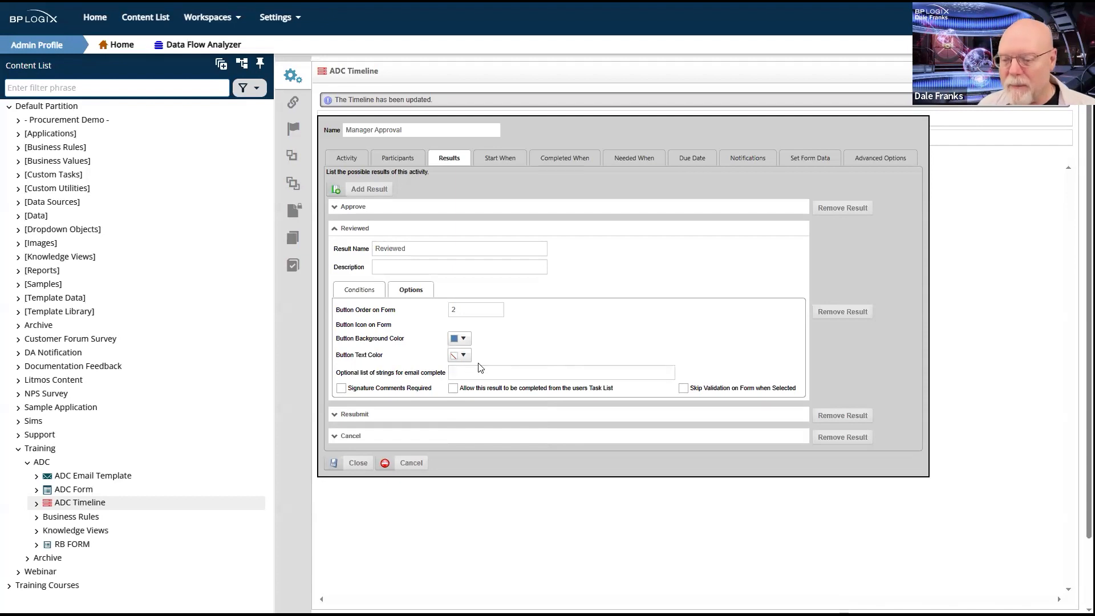
Set the Reviewed button's text color to white (#ffffff) and apply it.
{"action": "left_click", "coordinate": [460, 356]}
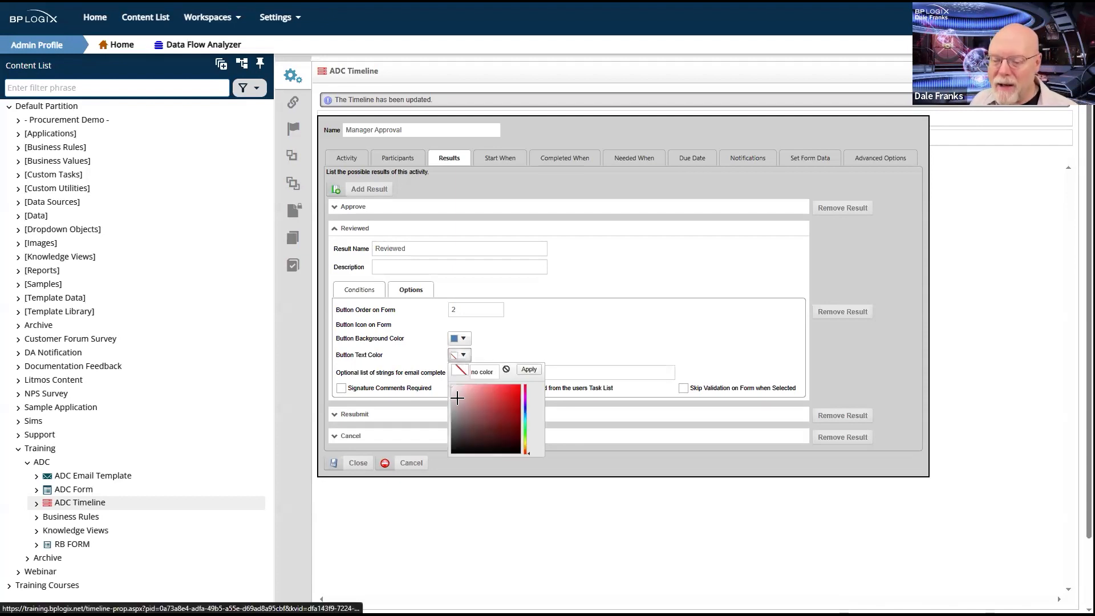
{"action": "left_click_drag", "start_coordinate": [457, 397], "coordinate": [445, 384]}
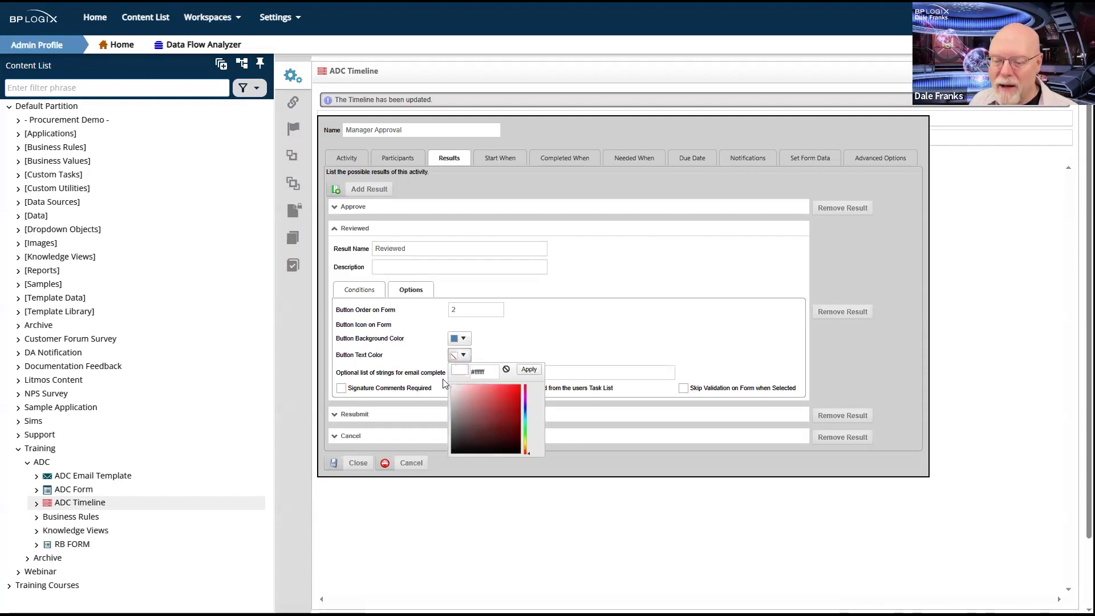
{"action": "left_click", "coordinate": [529, 370]}
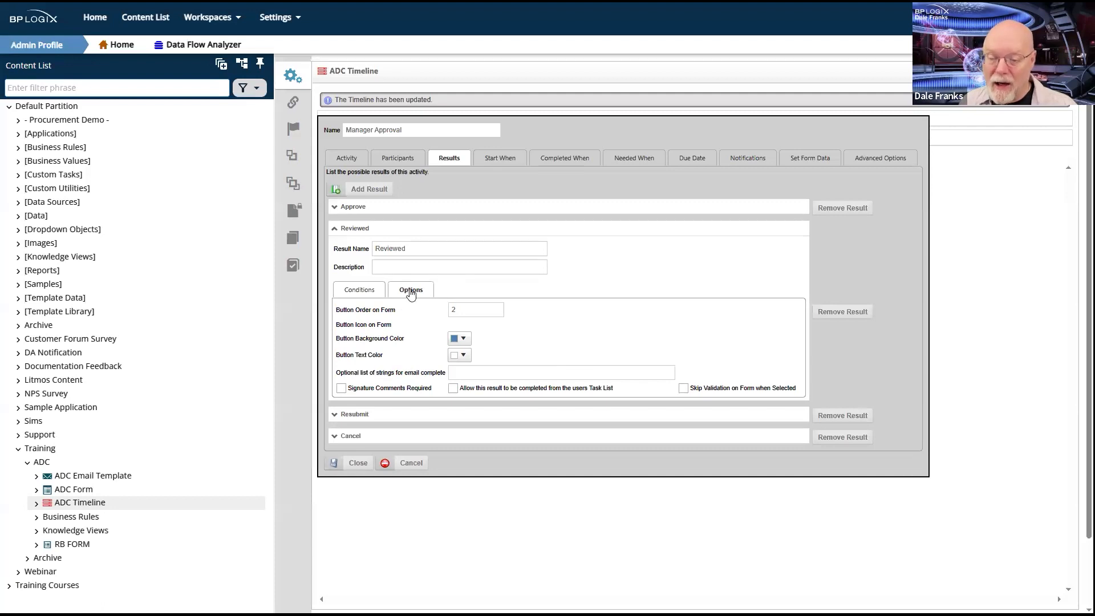
Review the button display conditions of the Approve, Reviewed, Resubmit and Cancel results of Manager Approval.
{"action": "left_click", "coordinate": [355, 293]}
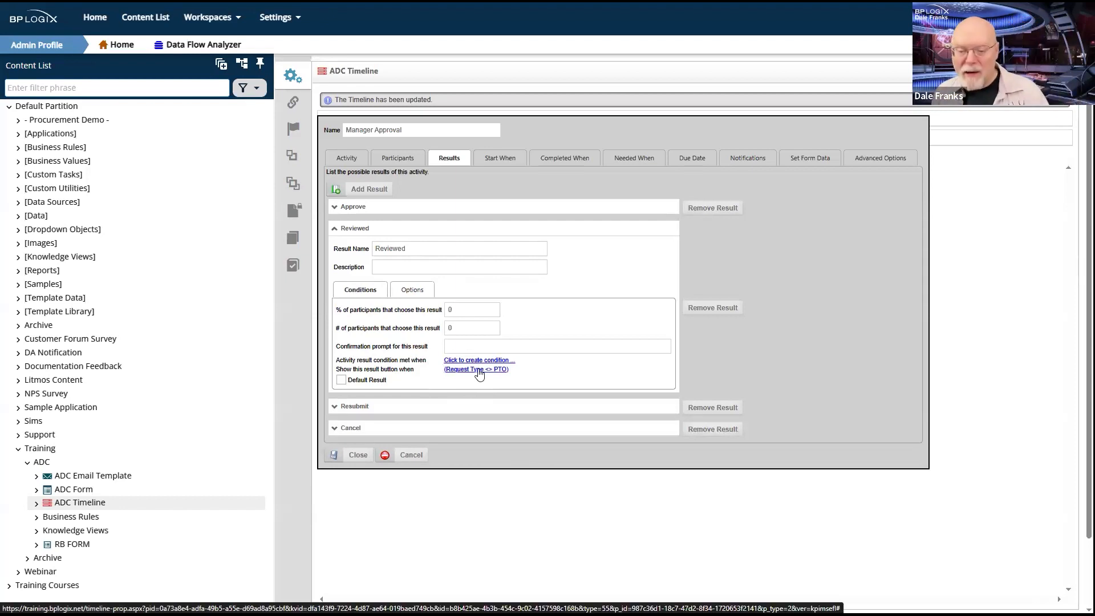
{"action": "left_click", "coordinate": [351, 407]}
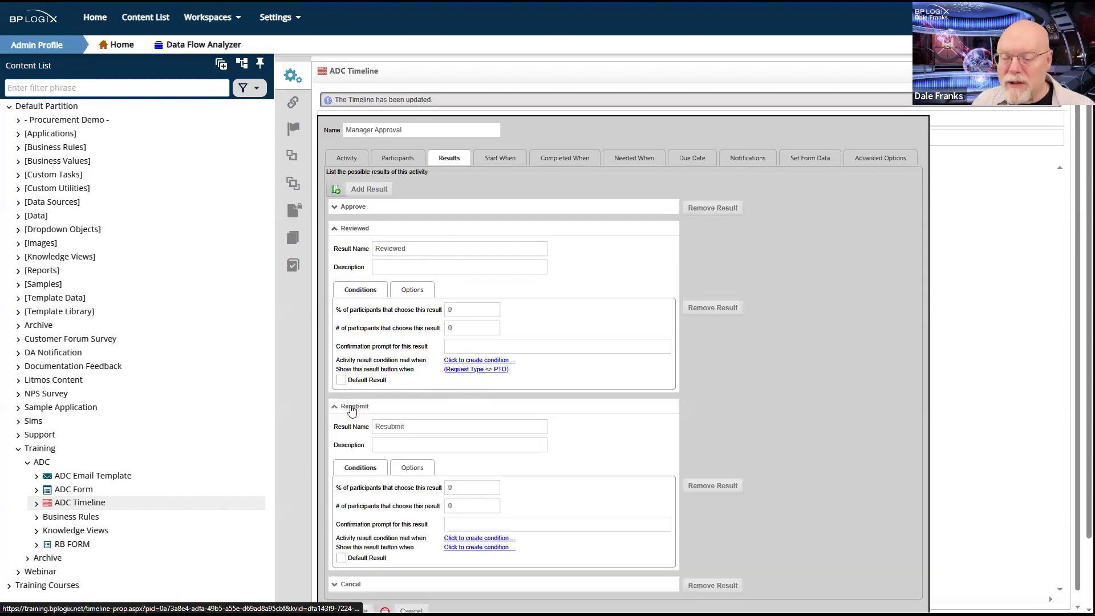
{"action": "scroll", "coordinate": [506, 550], "scroll_direction": "down", "scroll_amount": 1}
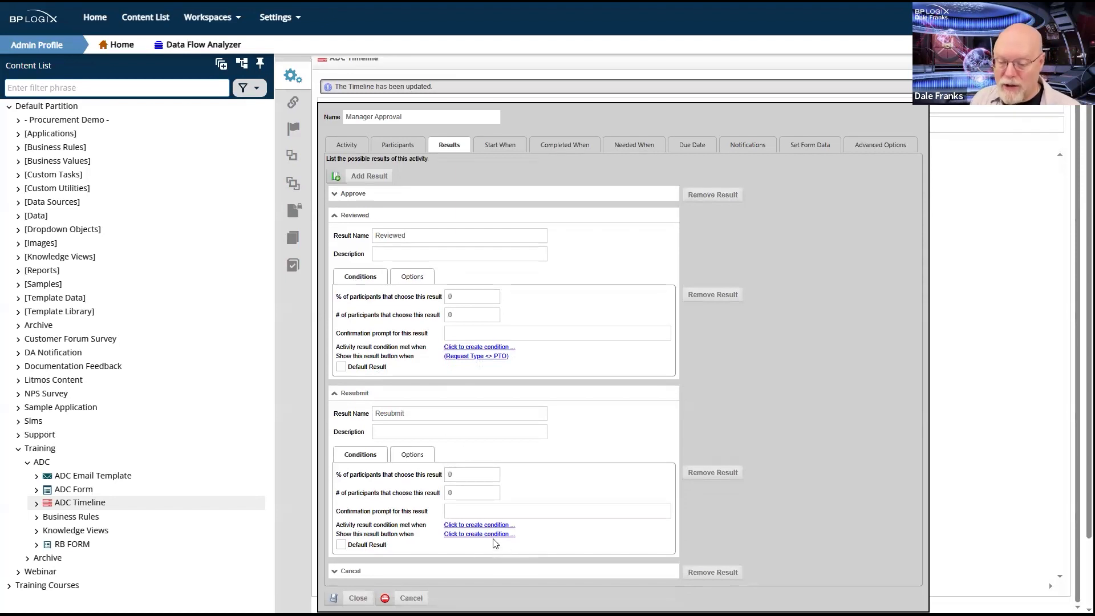
{"action": "left_click", "coordinate": [345, 571]}
{"action": "scroll", "coordinate": [610, 468], "scroll_direction": "down", "scroll_amount": 3}
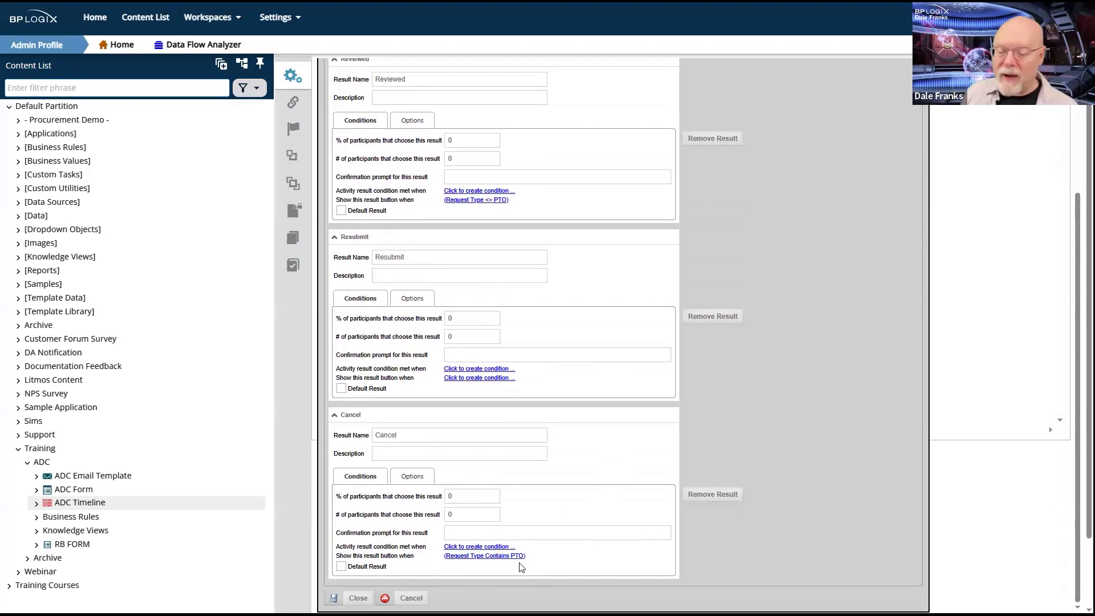
{"action": "scroll", "coordinate": [529, 460], "scroll_direction": "up", "scroll_amount": 3}
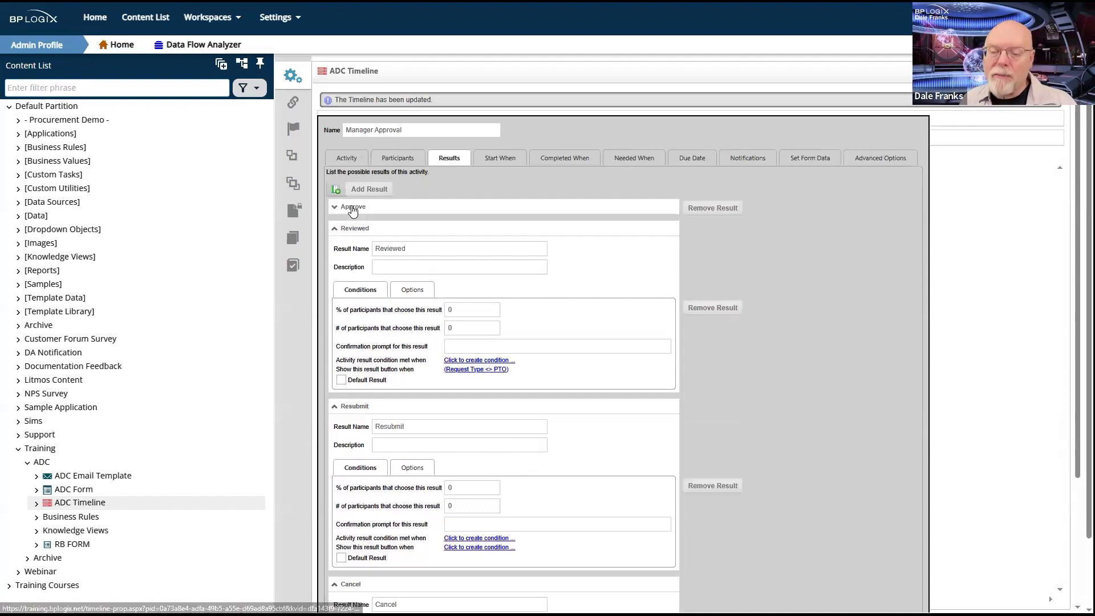
{"action": "left_click", "coordinate": [351, 207]}
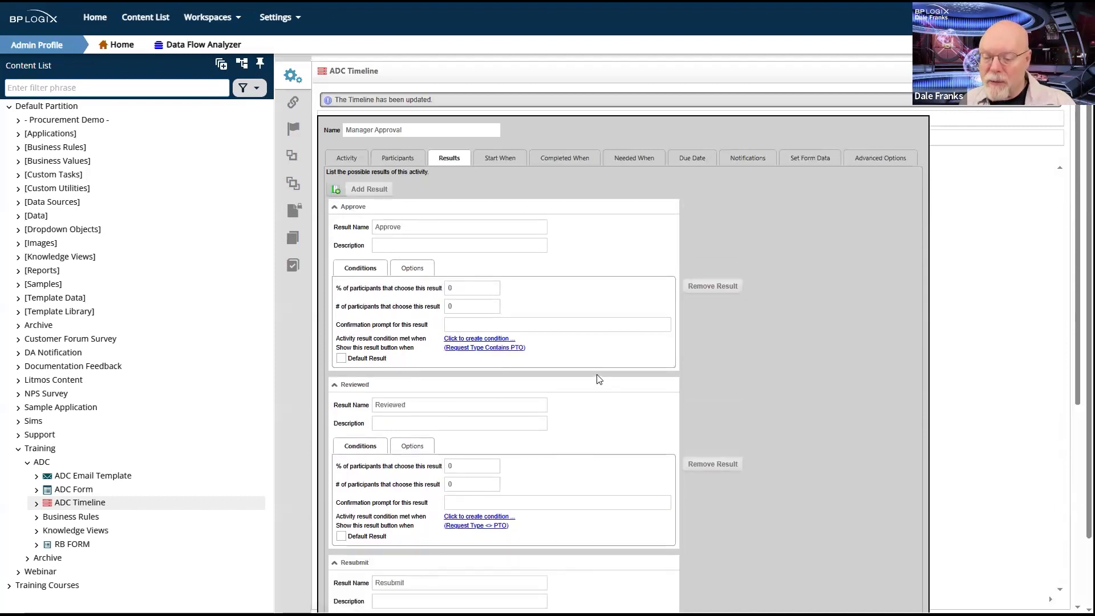
{"action": "scroll", "coordinate": [598, 378], "scroll_direction": "down", "scroll_amount": 5}
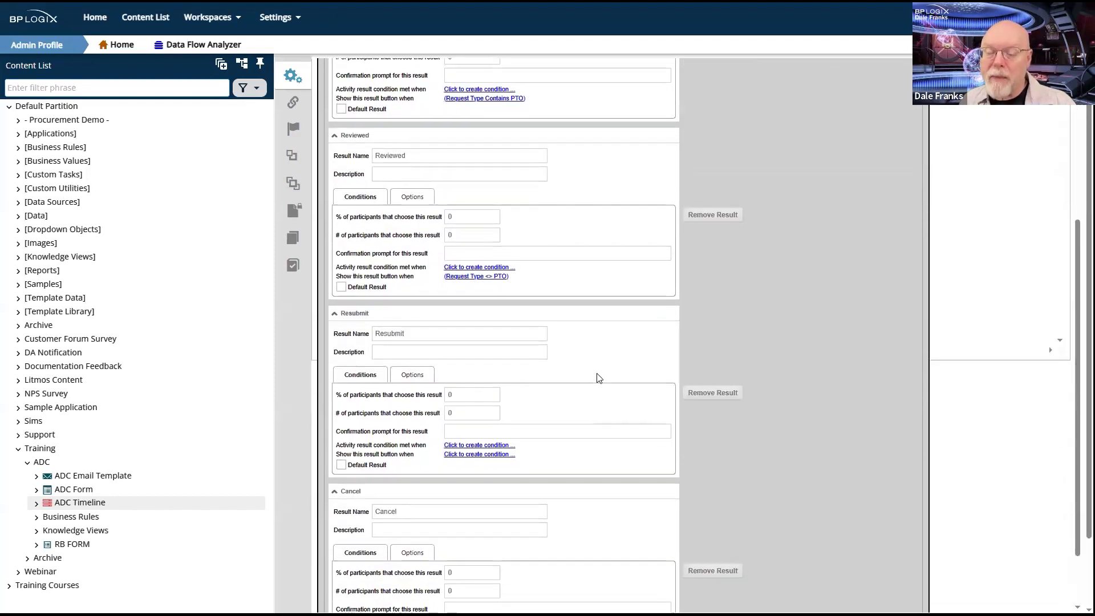
{"action": "scroll", "coordinate": [599, 378], "scroll_direction": "down", "scroll_amount": 2}
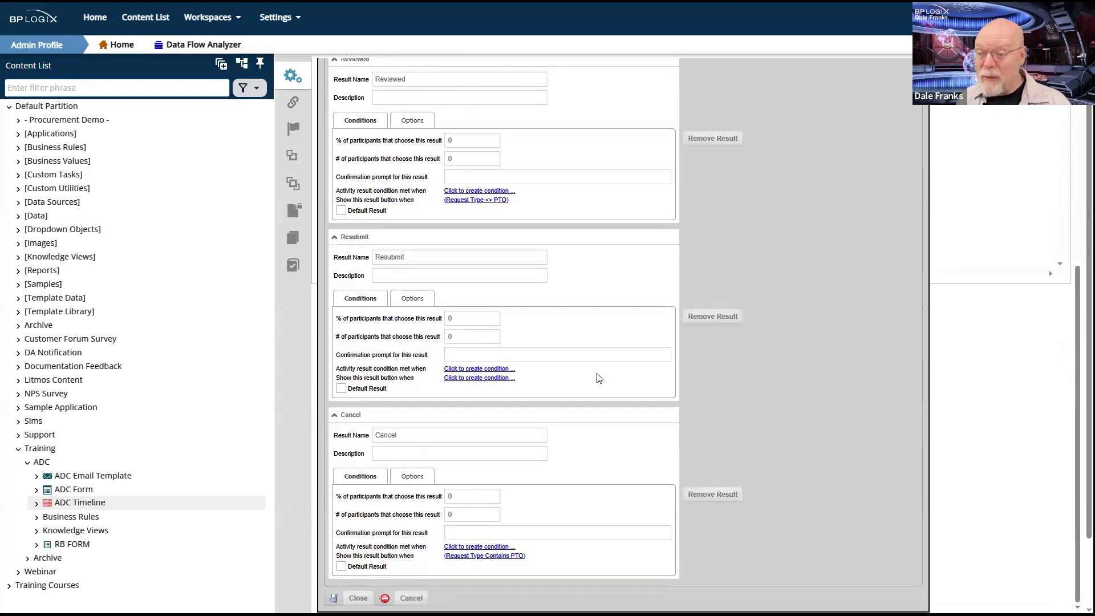
{"action": "scroll", "coordinate": [599, 378], "scroll_direction": "up", "scroll_amount": 3}
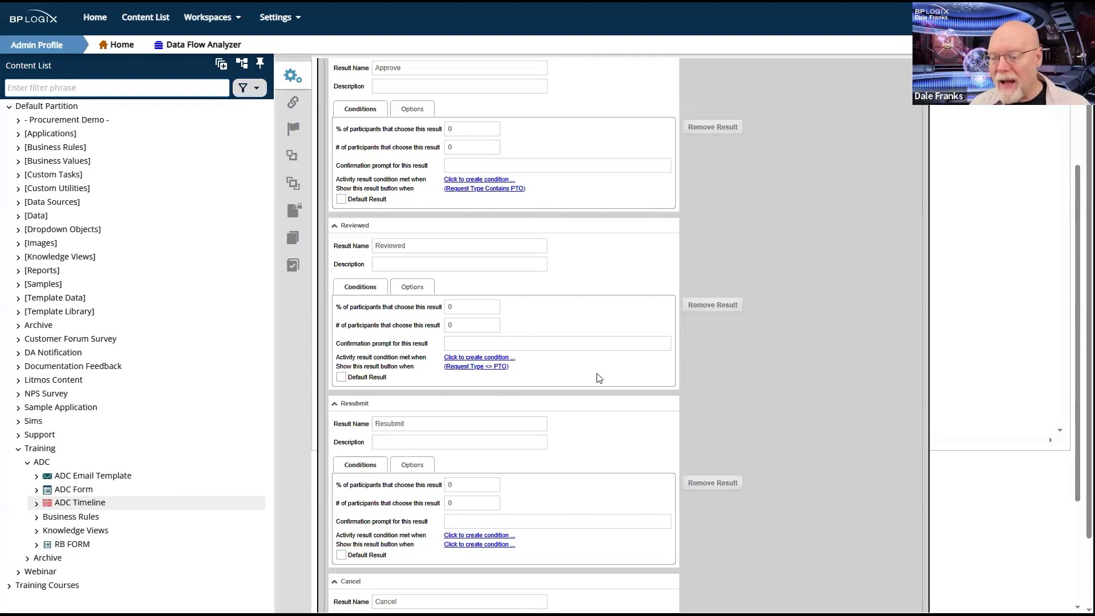
{"action": "scroll", "coordinate": [790, 331], "scroll_direction": "down", "scroll_amount": 3}
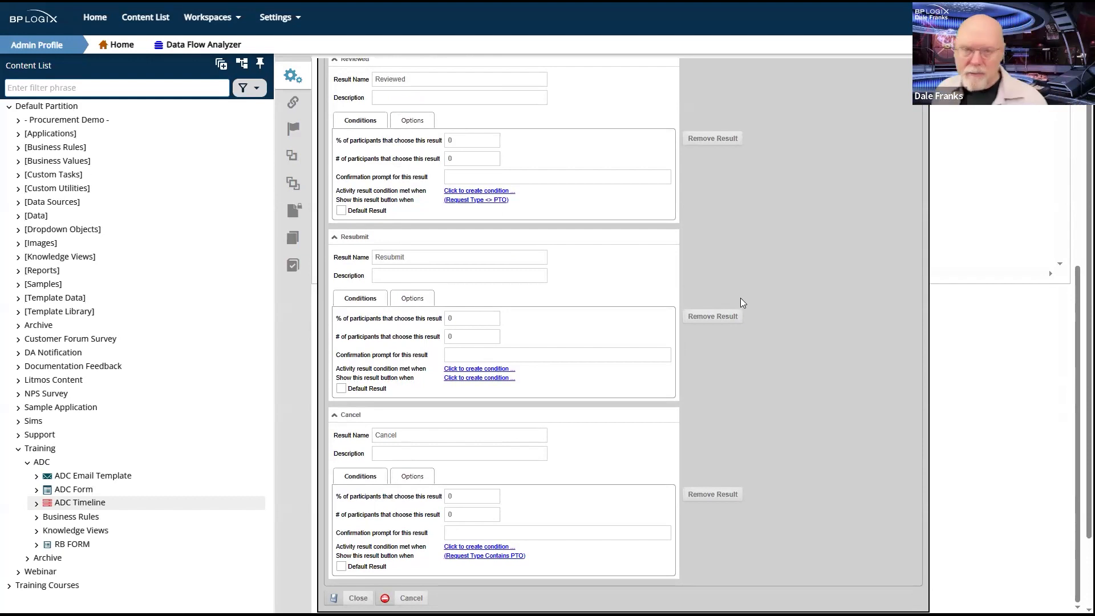
Close the Manager Approval activity with its changes kept and save the ADC Timeline.
{"action": "left_click", "coordinate": [358, 599]}
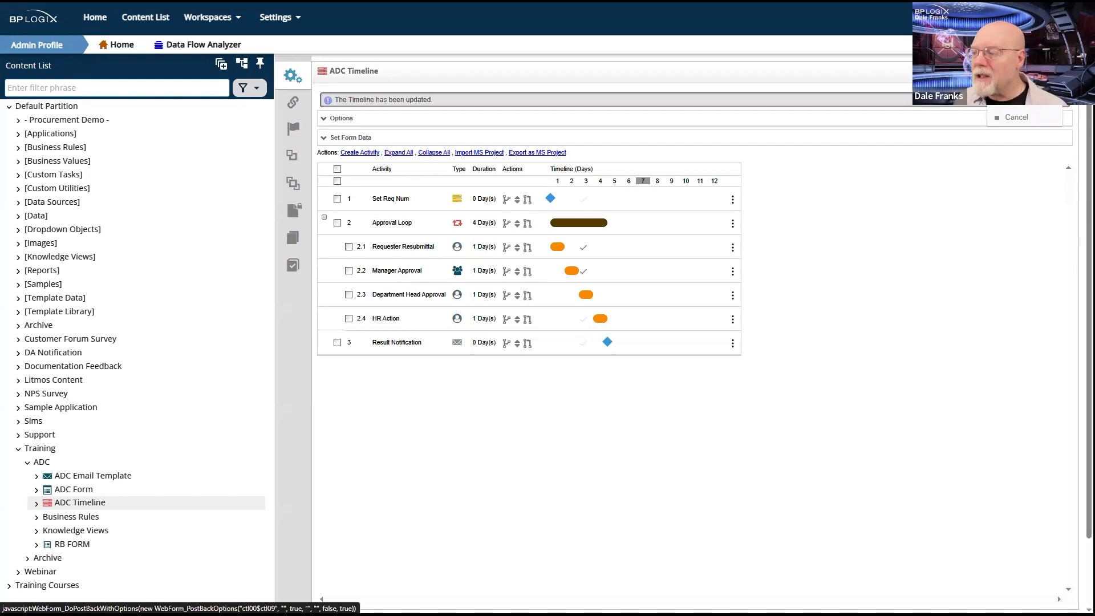
{"action": "left_click", "coordinate": [1017, 74]}
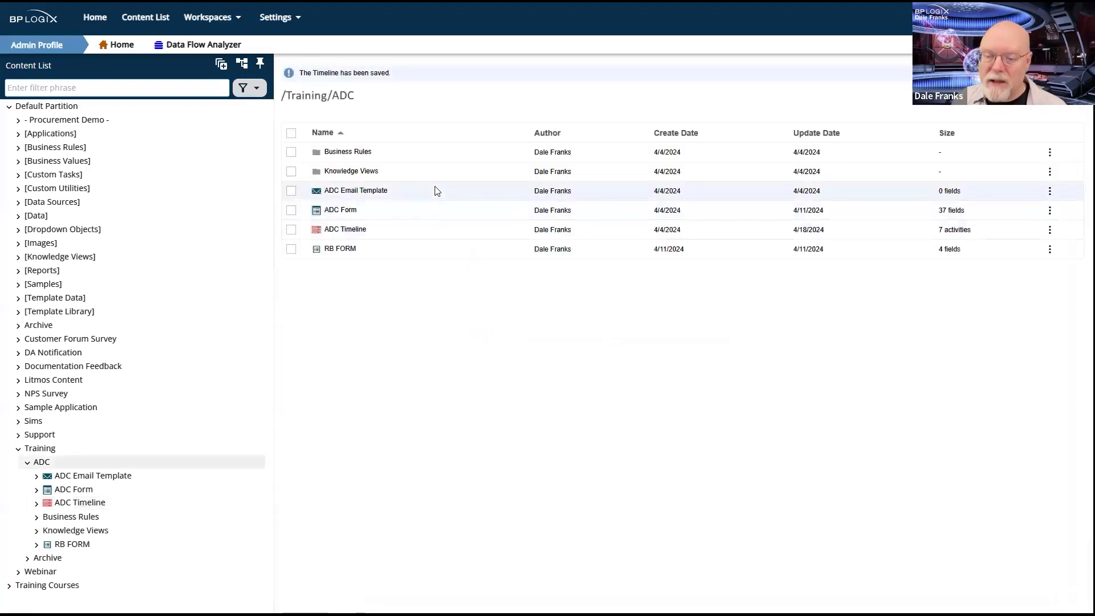
Run the ADC Form and submit a test request with Request Type HR Action and Requested Action Change Name.
{"action": "left_click", "coordinate": [290, 215]}
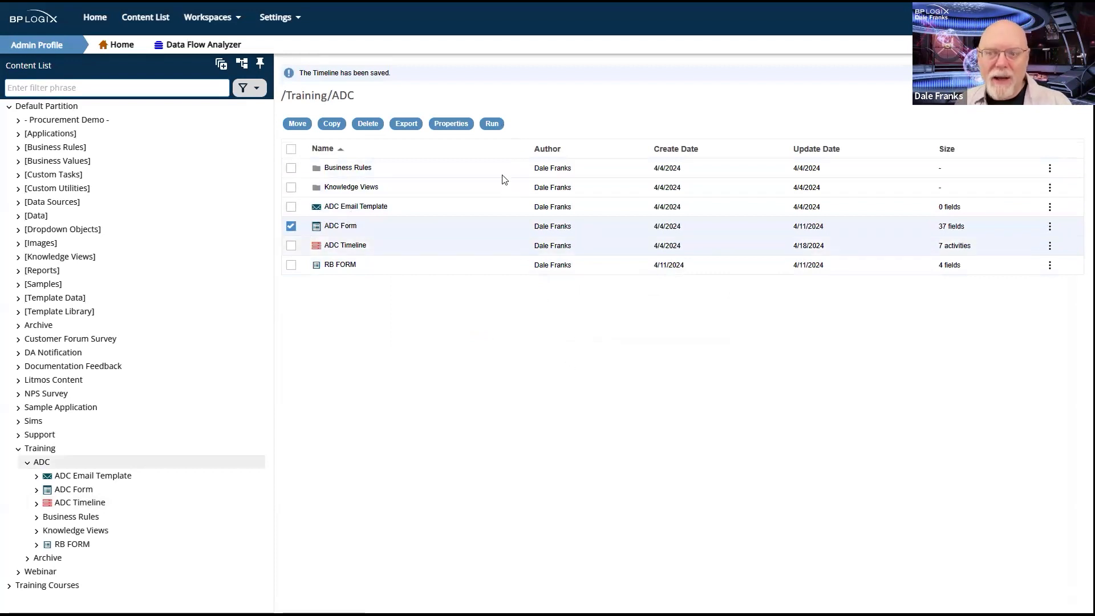
{"action": "left_click", "coordinate": [492, 125]}
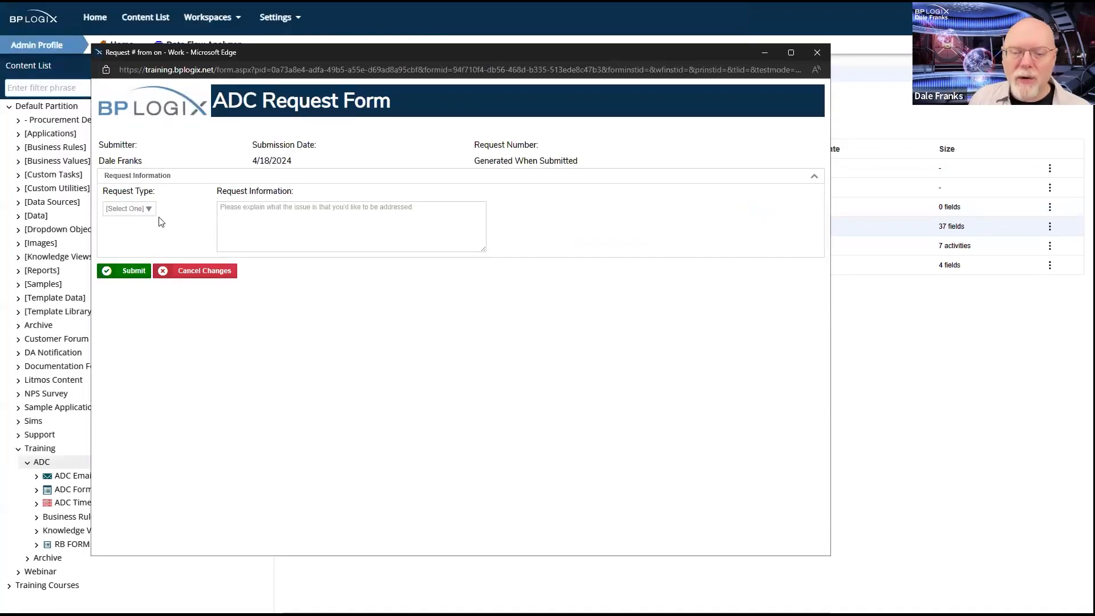
{"action": "left_click", "coordinate": [149, 209]}
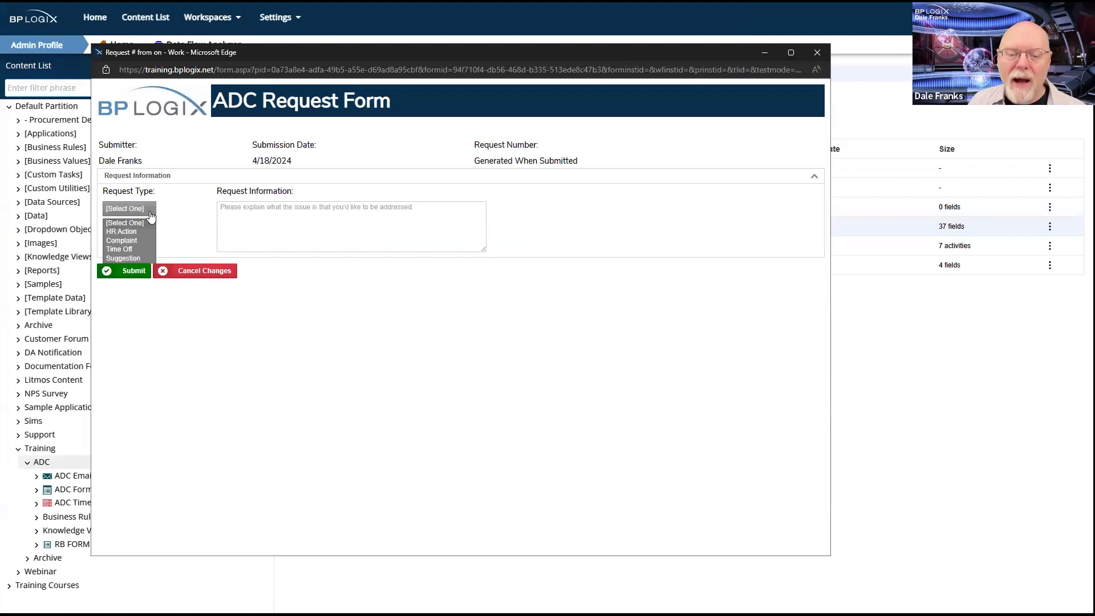
{"action": "left_click", "coordinate": [136, 231]}
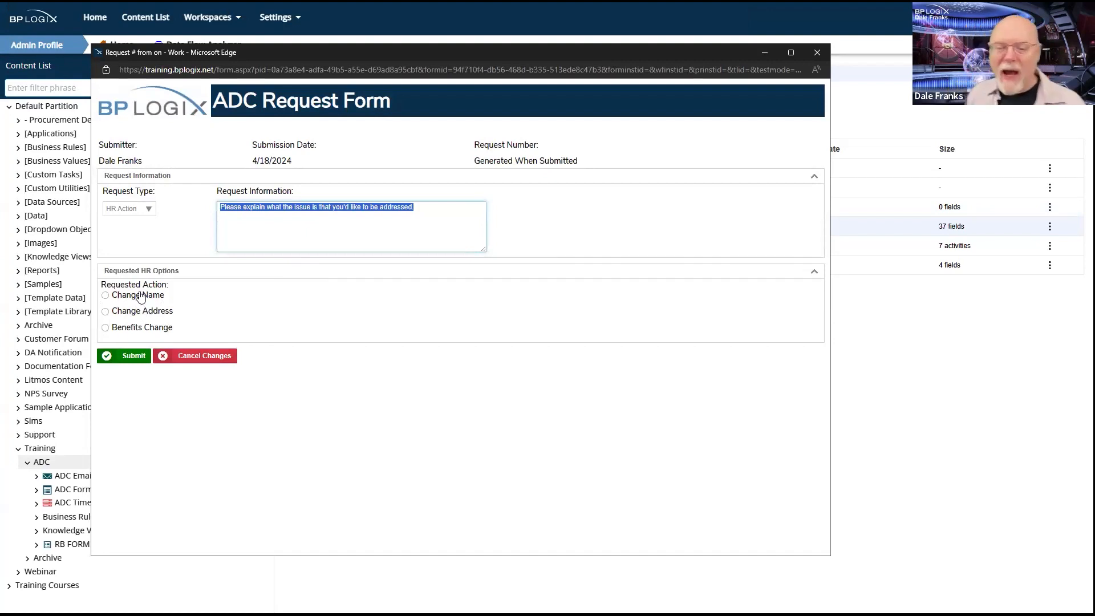
{"action": "left_click", "coordinate": [318, 244]}
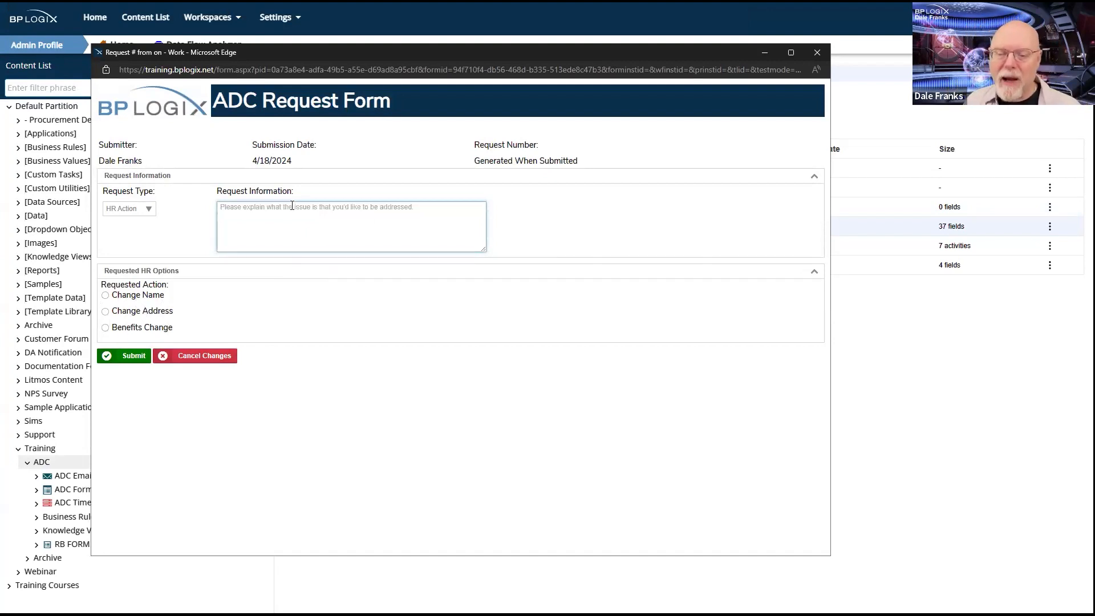
{"action": "left_click", "coordinate": [106, 296]}
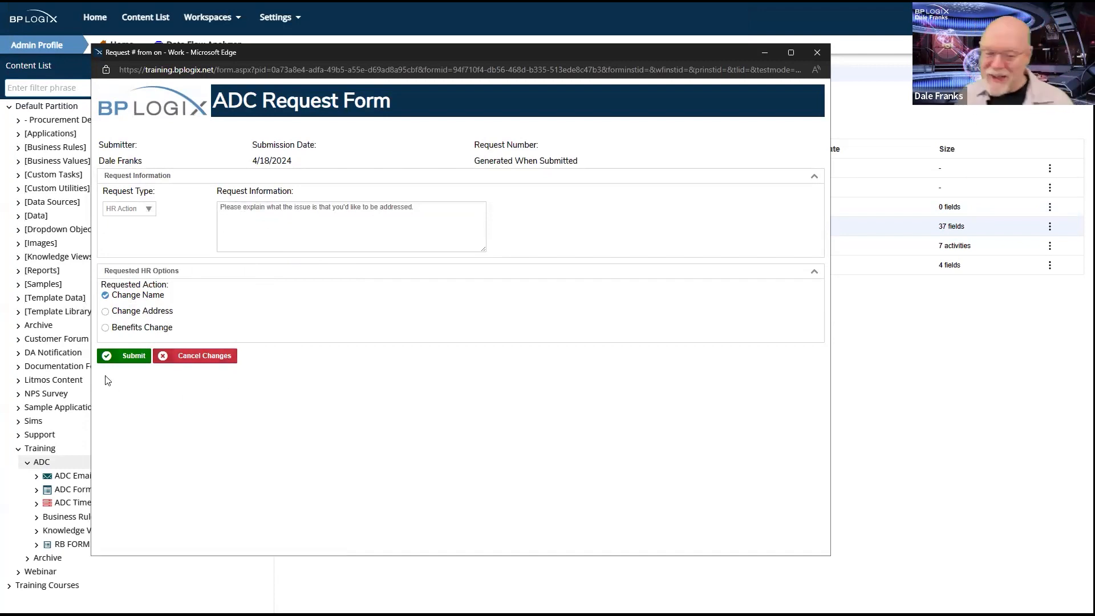
{"action": "left_click", "coordinate": [134, 355]}
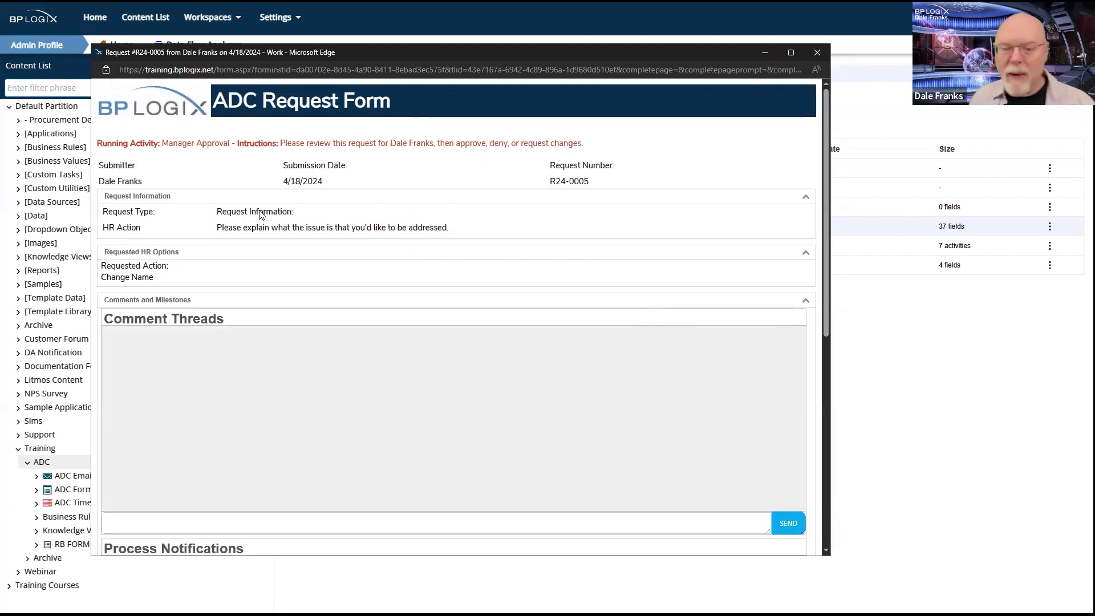
Examine the submitted request's running activity, request type and the result buttons offered for Manager Approval.
{"action": "left_click_drag", "start_coordinate": [178, 143], "coordinate": [229, 145]}
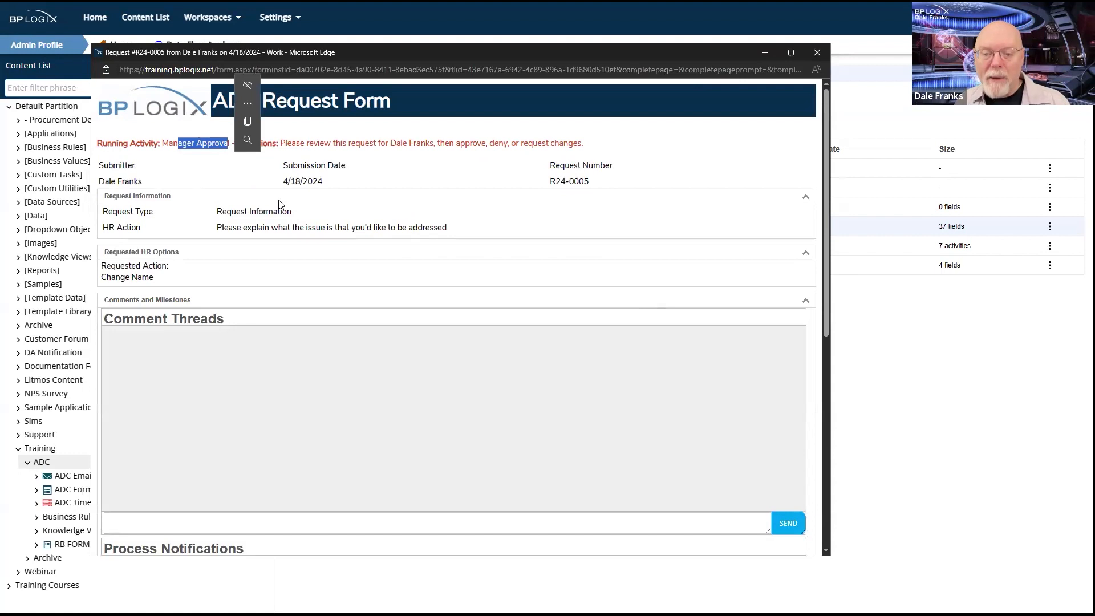
{"action": "scroll", "coordinate": [435, 190], "scroll_direction": "down", "scroll_amount": 6}
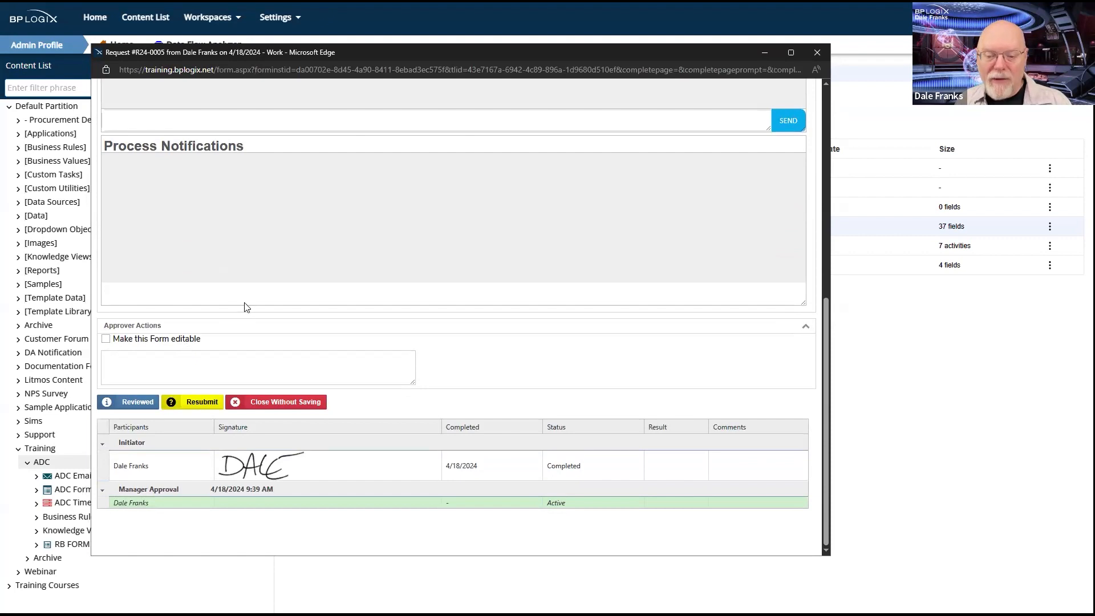
{"action": "scroll", "coordinate": [214, 268], "scroll_direction": "up", "scroll_amount": 1}
{"action": "scroll", "coordinate": [214, 268], "scroll_direction": "up", "scroll_amount": 8}
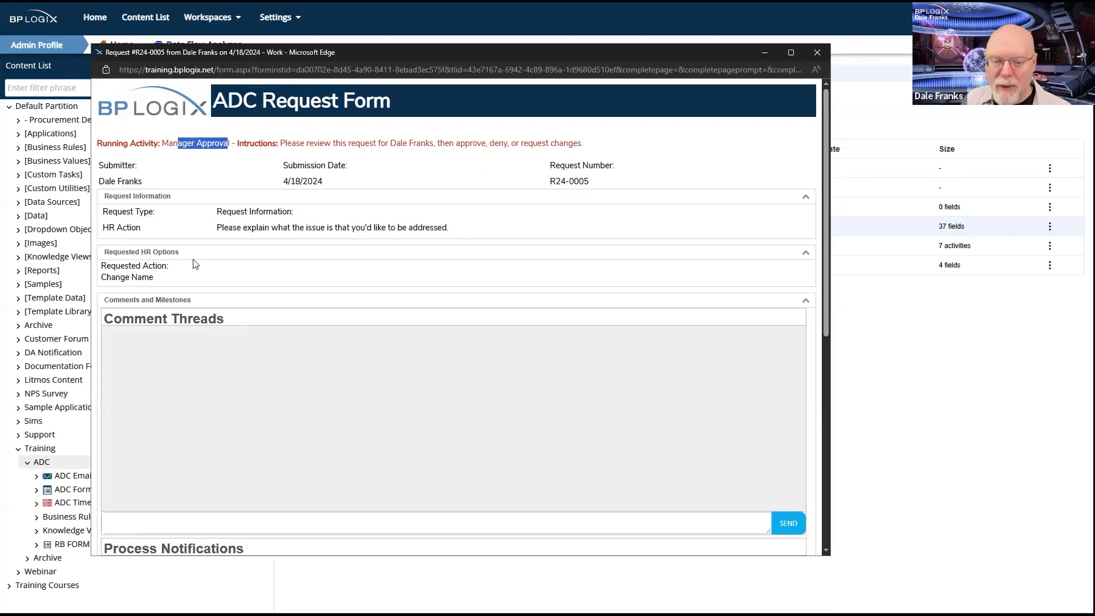
{"action": "scroll", "coordinate": [192, 263], "scroll_direction": "down", "scroll_amount": 8}
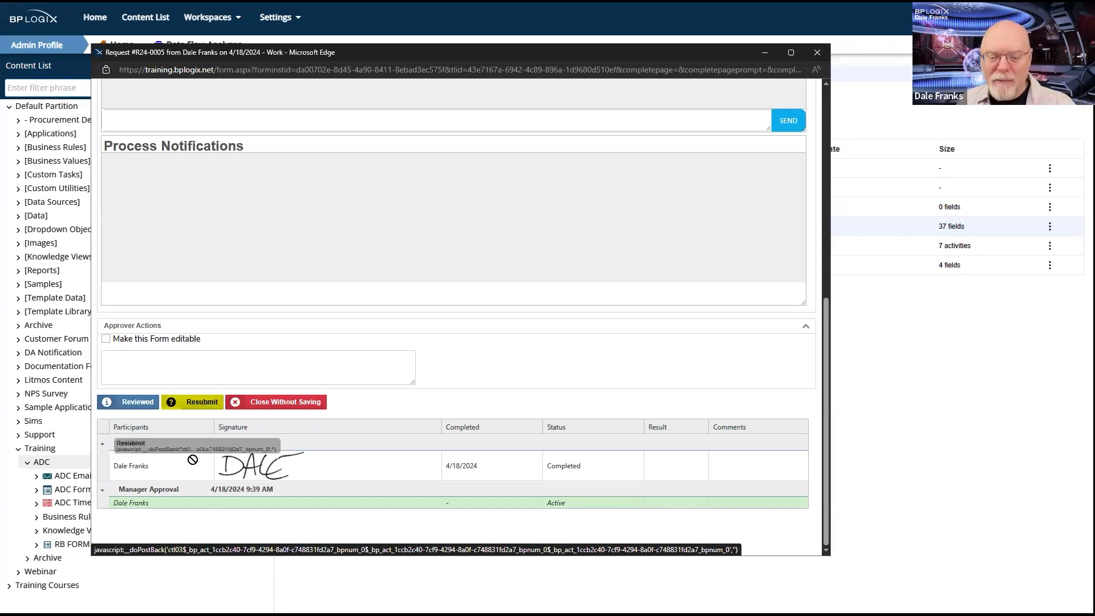
Return the HR Action test request from Manager Approval with the Resubmit result and check its running activity.
{"action": "left_click", "coordinate": [205, 405]}
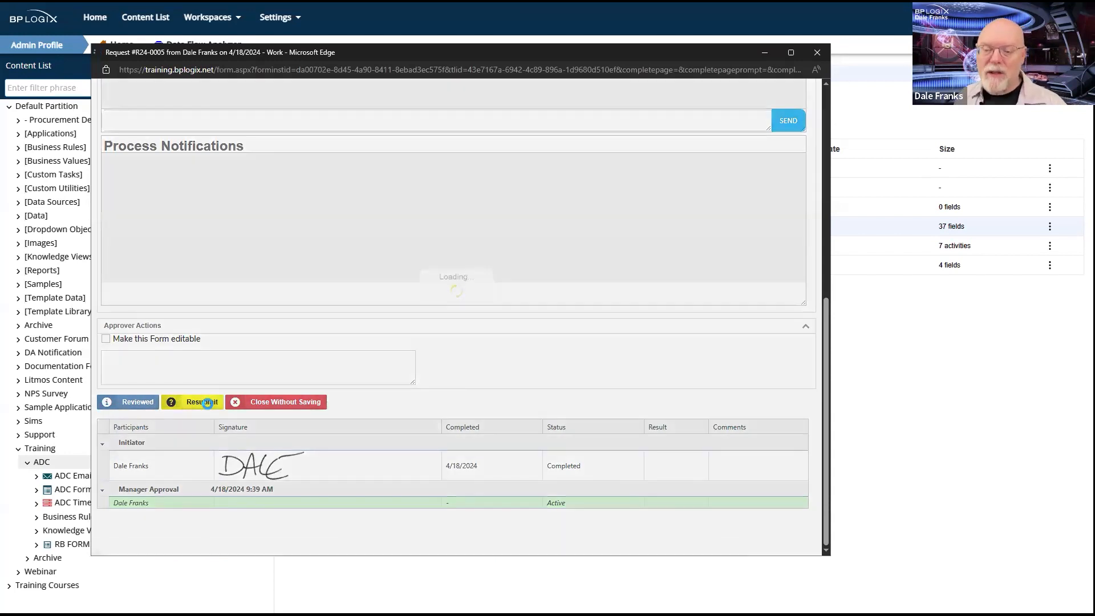
{"action": "scroll", "coordinate": [521, 284], "scroll_direction": "down", "scroll_amount": 1}
{"action": "scroll", "coordinate": [515, 277], "scroll_direction": "up", "scroll_amount": 1}
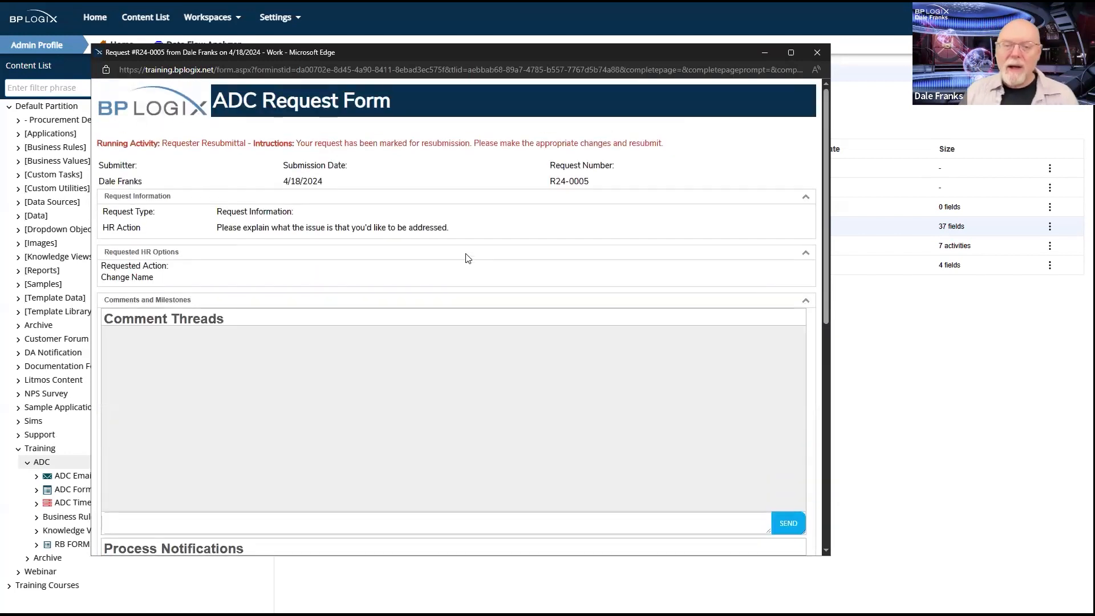
{"action": "left_click_drag", "start_coordinate": [233, 144], "coordinate": [179, 147]}
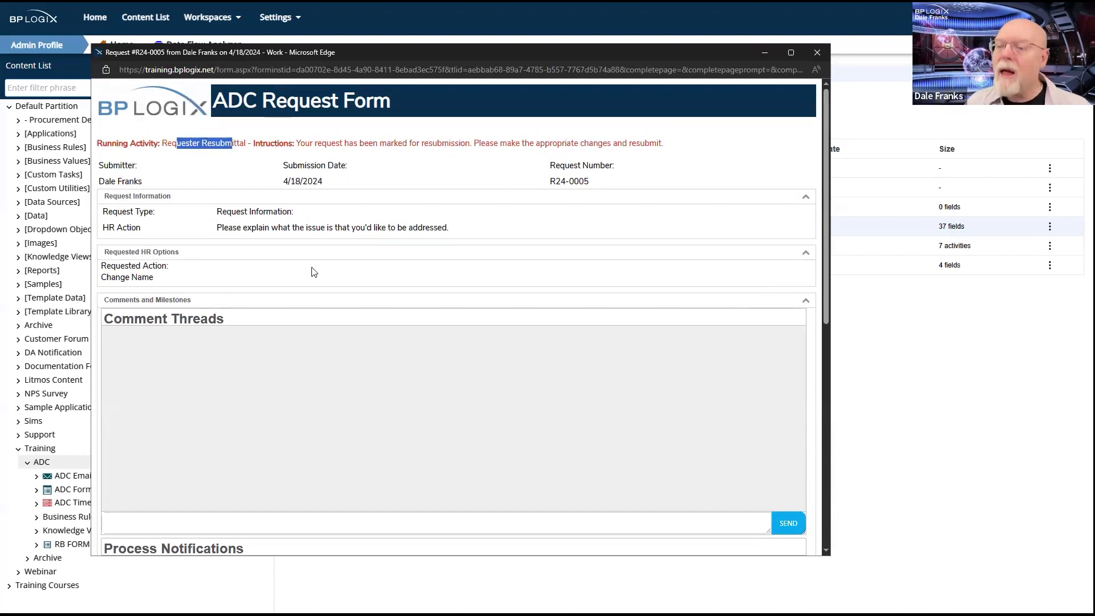
Review the Requester Resubmittal buttons and routing history, and return the request to the manager with the Resend Request result.
{"action": "scroll", "coordinate": [314, 272], "scroll_direction": "down", "scroll_amount": 8}
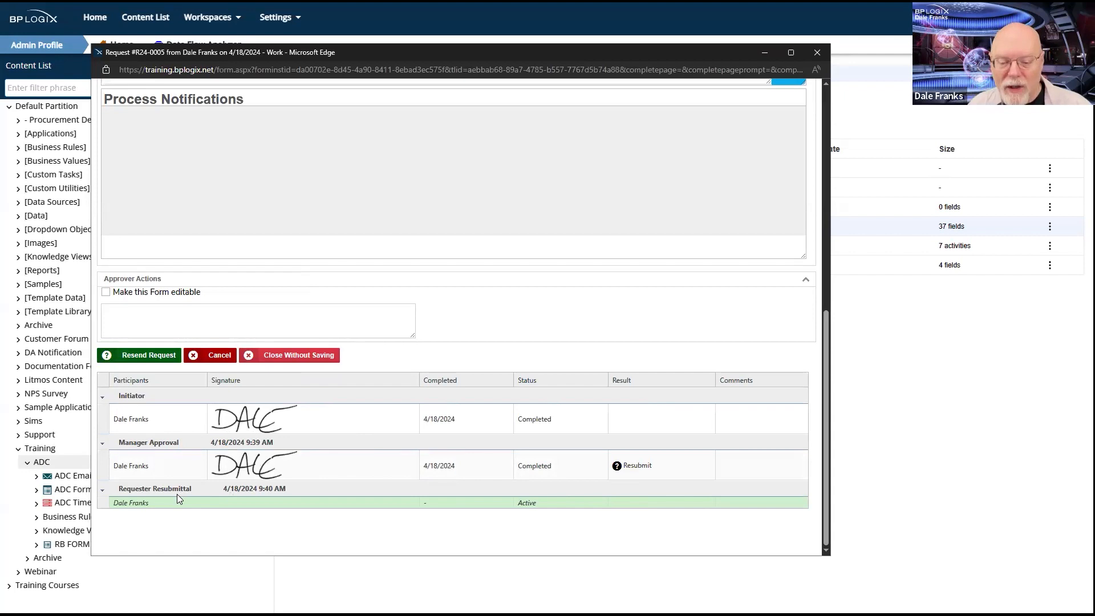
{"action": "scroll", "coordinate": [289, 359], "scroll_direction": "up", "scroll_amount": 1}
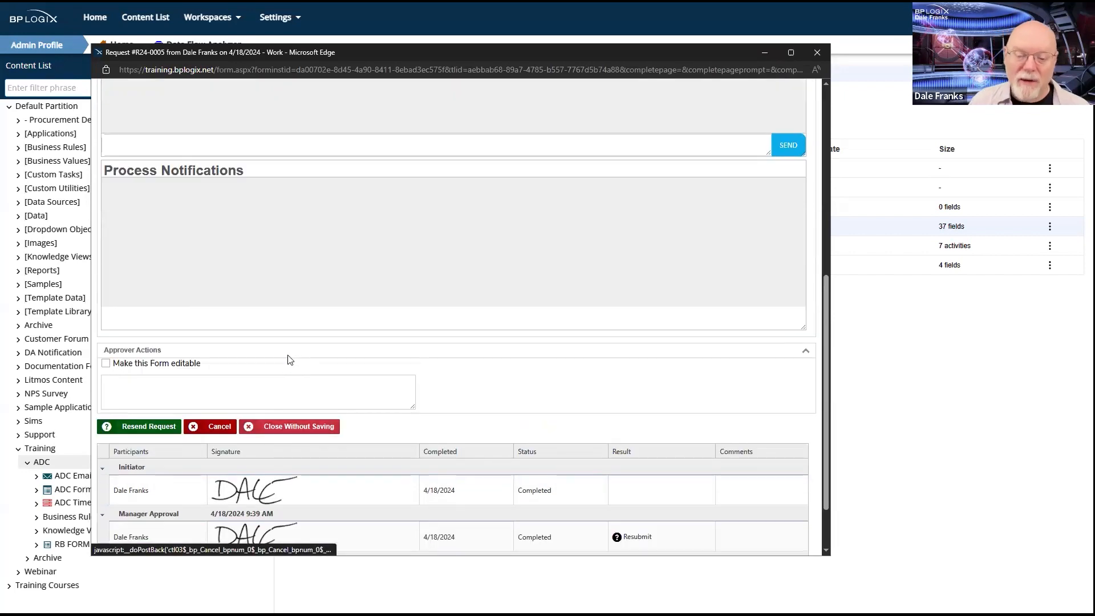
{"action": "scroll", "coordinate": [289, 359], "scroll_direction": "up", "scroll_amount": 2}
{"action": "scroll", "coordinate": [289, 359], "scroll_direction": "down", "scroll_amount": 3}
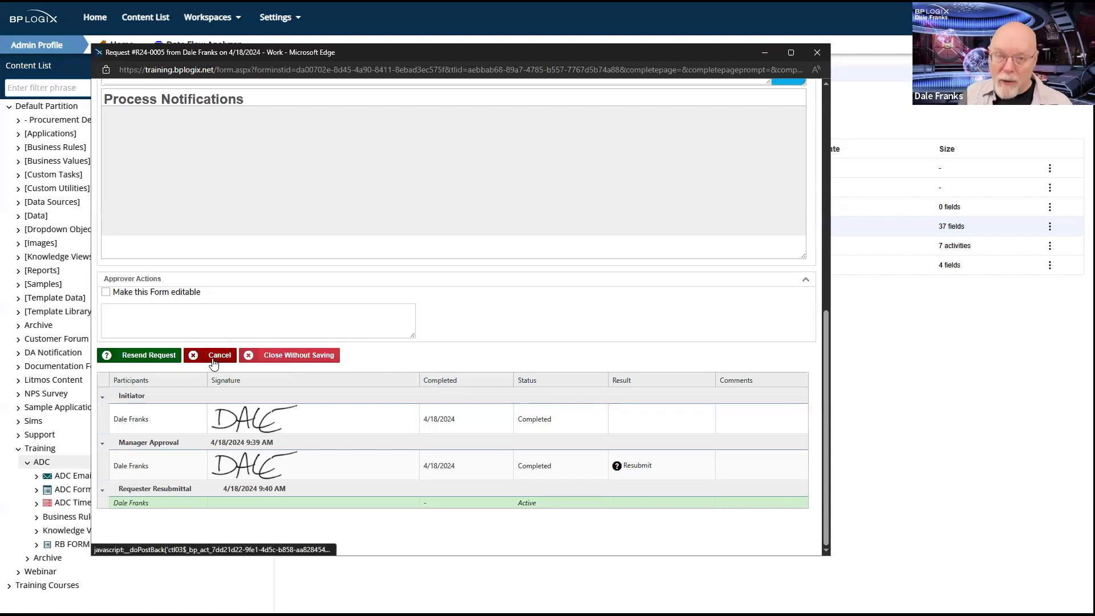
{"action": "left_click", "coordinate": [141, 356]}
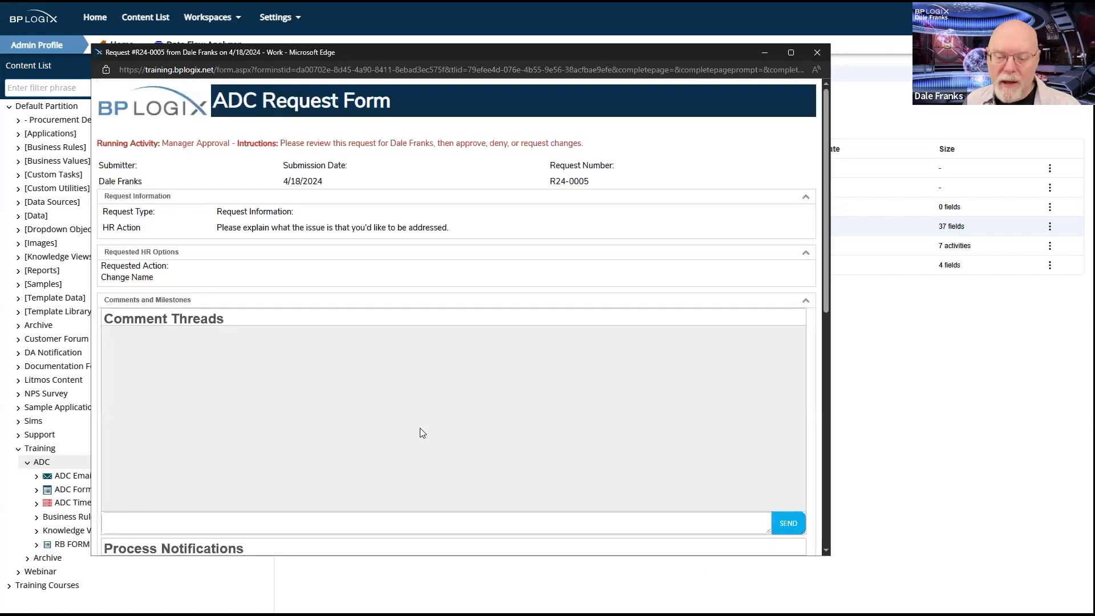
Complete the second Manager Approval with the Reviewed result and check which activity is running.
{"action": "scroll", "coordinate": [283, 204], "scroll_direction": "down", "scroll_amount": 9}
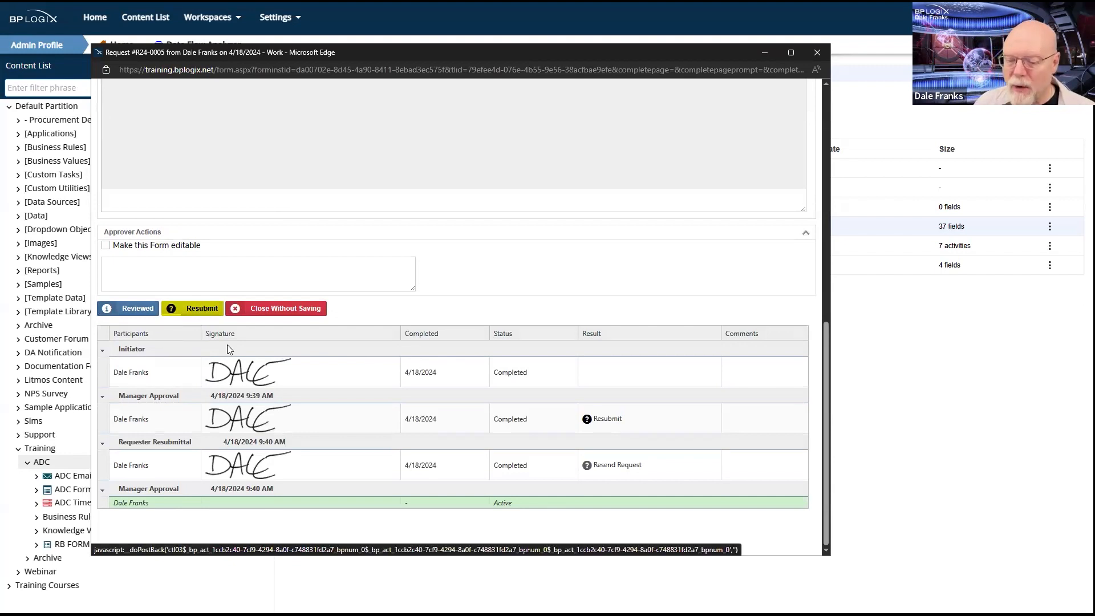
{"action": "left_click", "coordinate": [132, 312]}
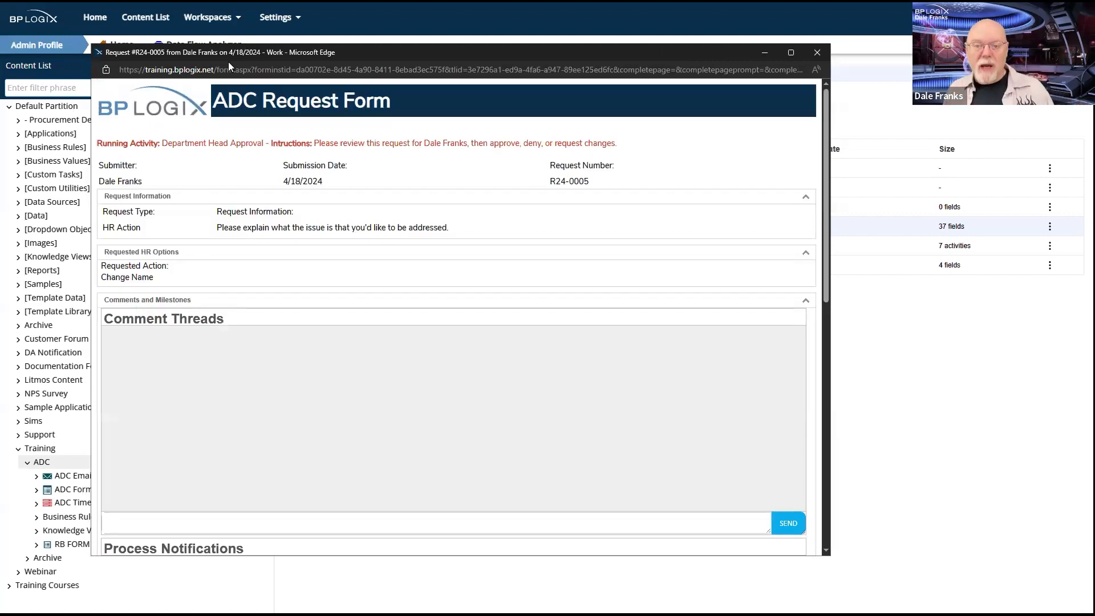
{"action": "left_click_drag", "start_coordinate": [246, 143], "coordinate": [173, 146]}
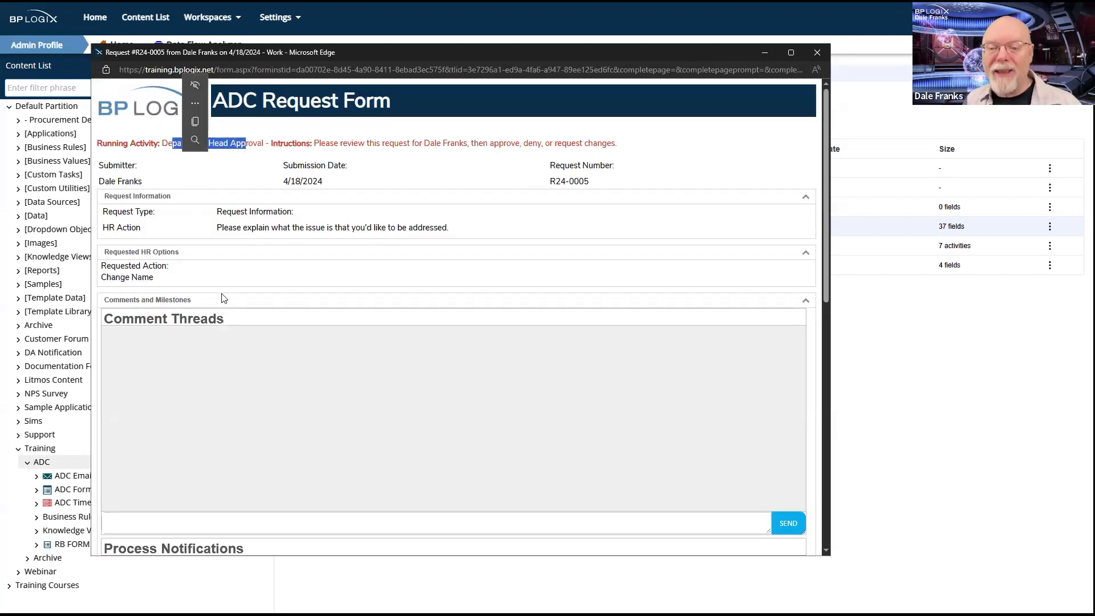
Review the Department Head Approval results and end the test request with the Cancel result.
{"action": "scroll", "coordinate": [223, 294], "scroll_direction": "down", "scroll_amount": 9}
{"action": "scroll", "coordinate": [222, 298], "scroll_direction": "down", "scroll_amount": 1}
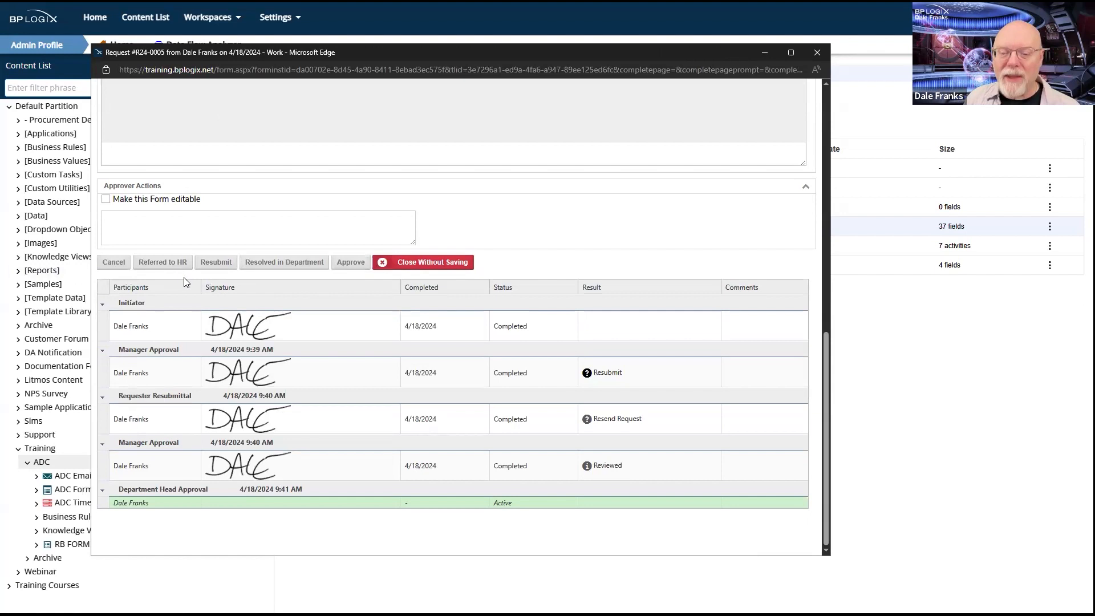
{"action": "left_click", "coordinate": [115, 264]}
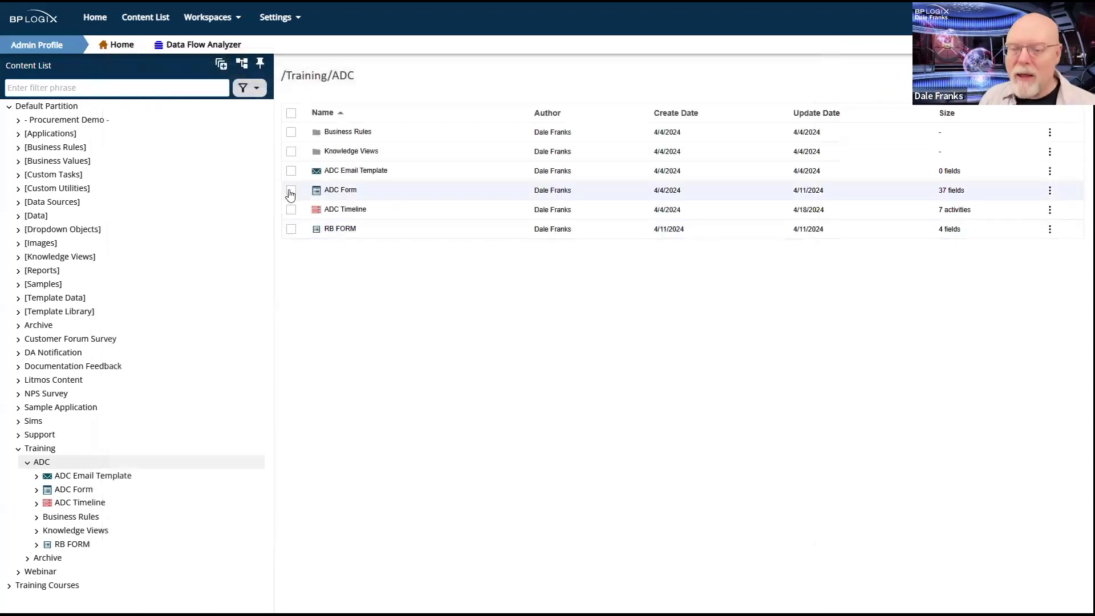
Run the ADC Form and submit a Complaint request with Exclude Manager left unselected.
{"action": "left_click", "coordinate": [289, 192]}
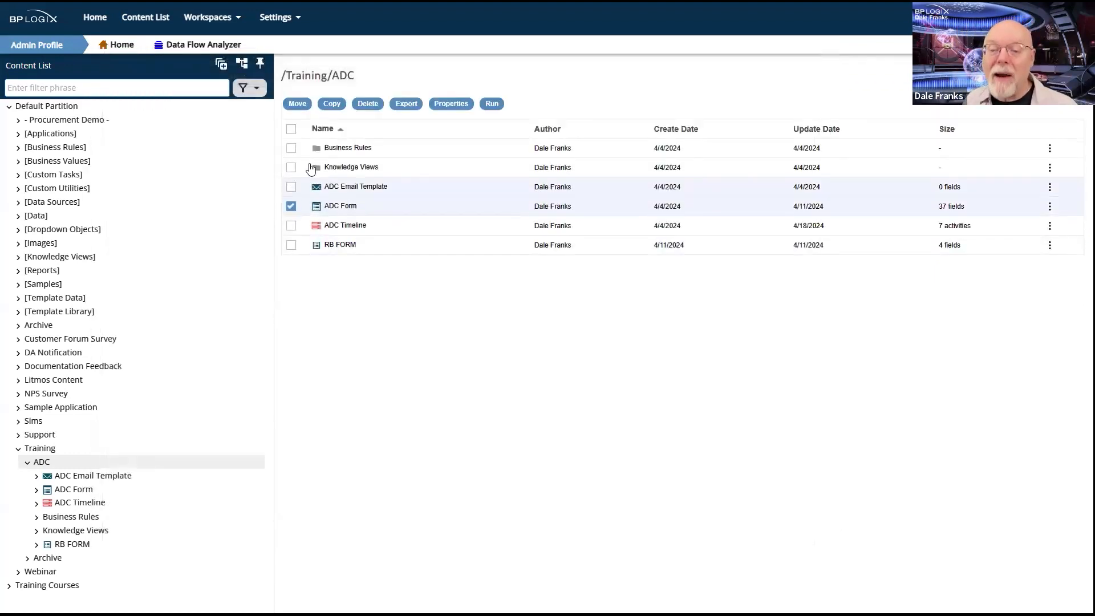
{"action": "left_click", "coordinate": [499, 103]}
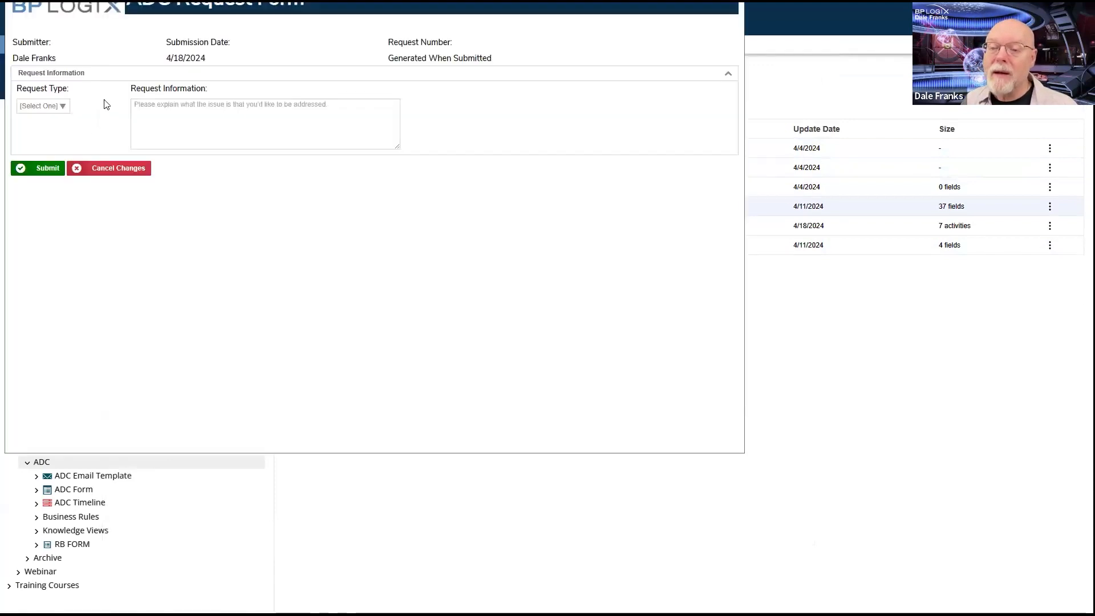
{"action": "left_click", "coordinate": [55, 107]}
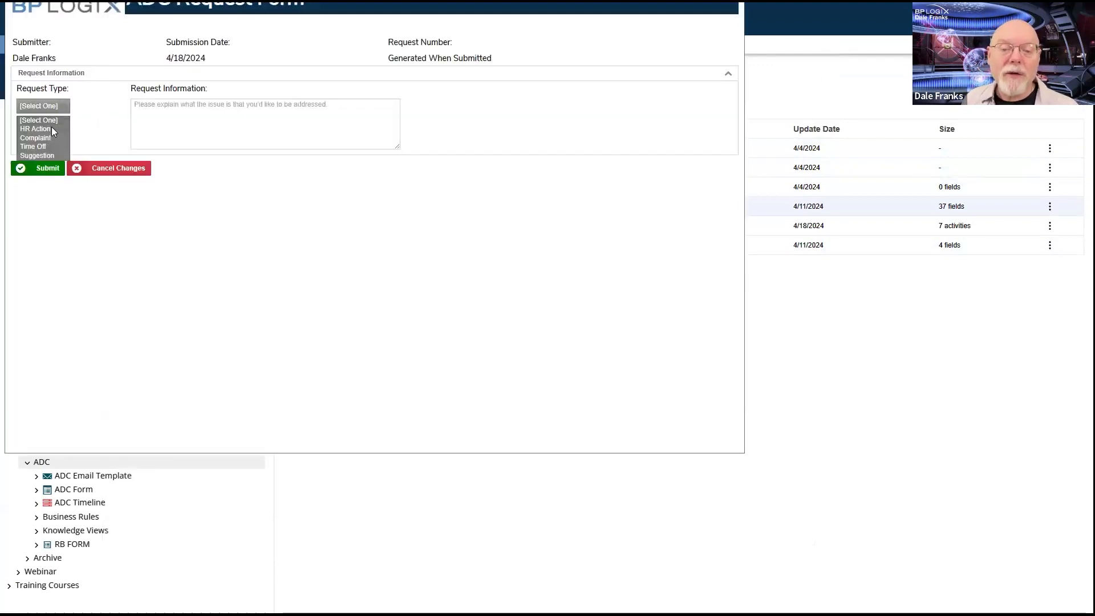
{"action": "left_click", "coordinate": [53, 138]}
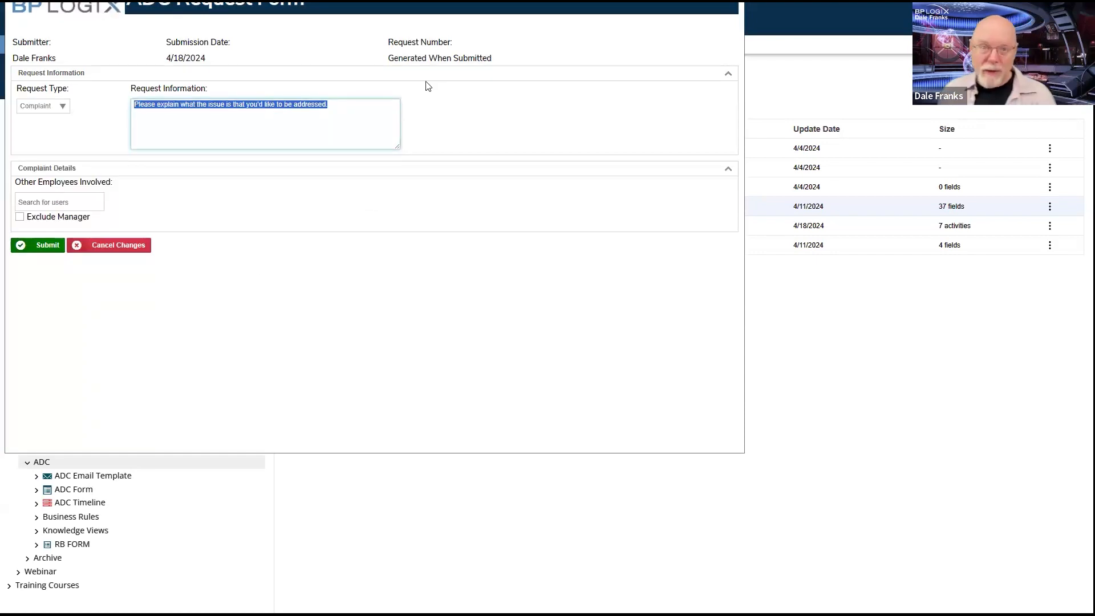
{"action": "left_click_drag", "start_coordinate": [390, 0], "coordinate": [575, 36]}
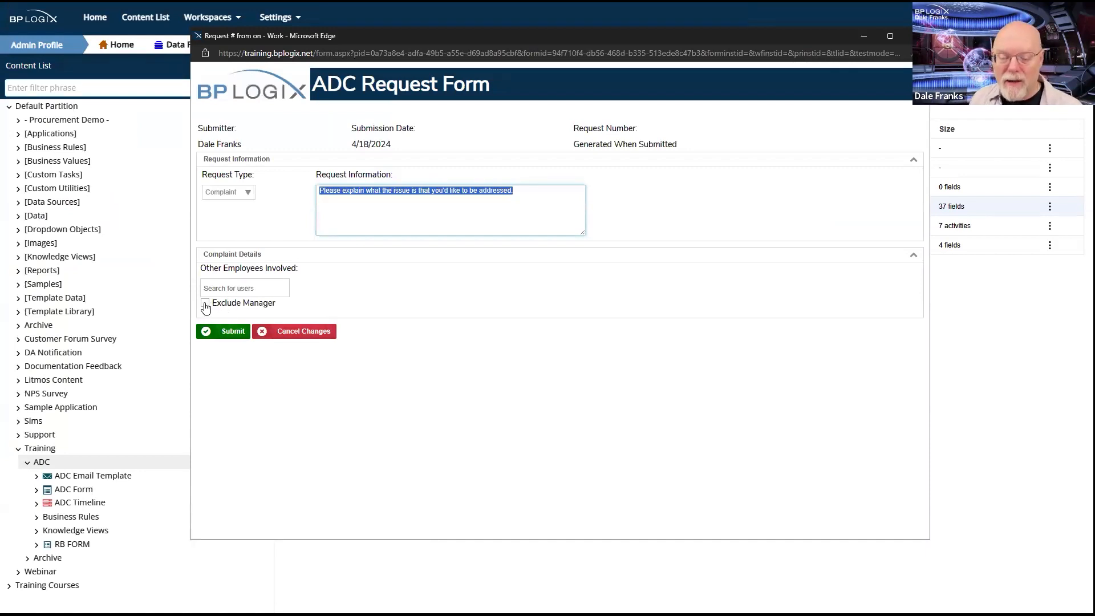
{"action": "left_click", "coordinate": [230, 337]}
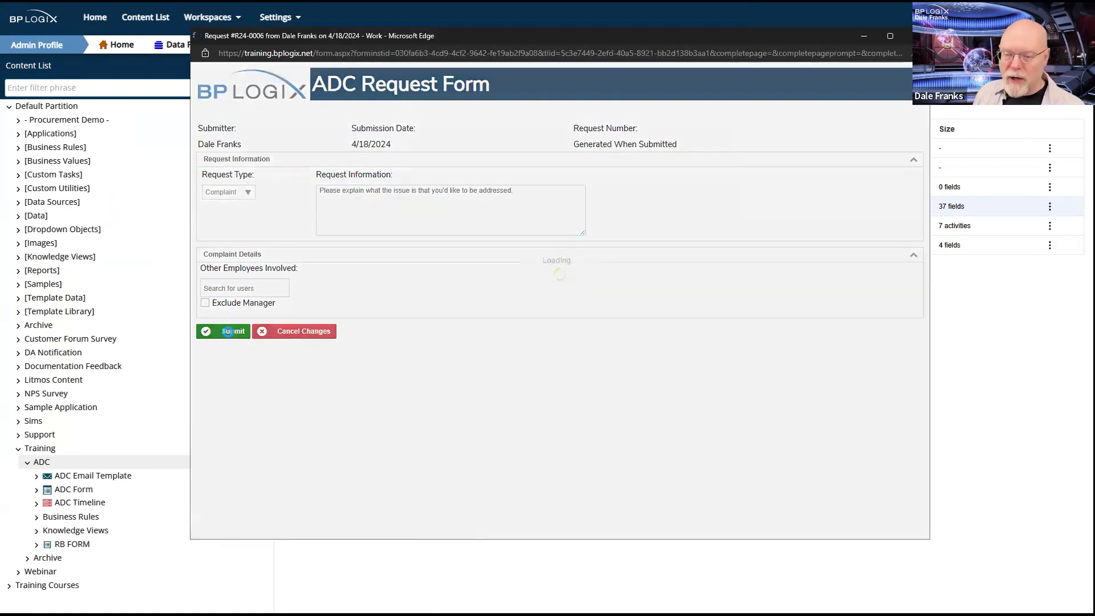
Send the complaint request back from Manager Approval with the Resubmit result and go to the end of the returned form.
{"action": "scroll", "coordinate": [518, 263], "scroll_direction": "down", "scroll_amount": 7}
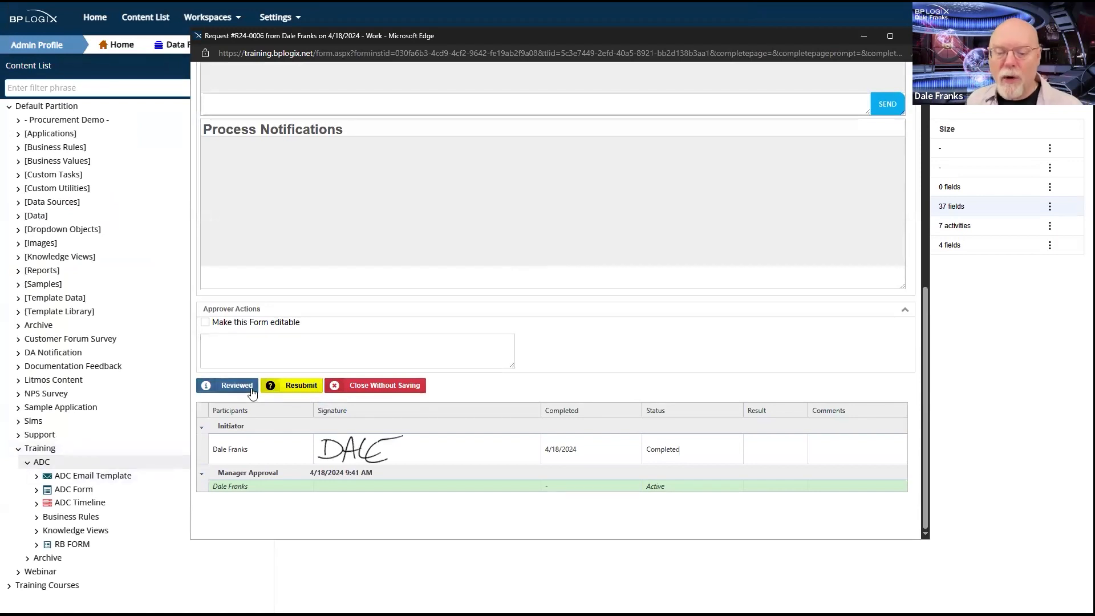
{"action": "left_click", "coordinate": [298, 390]}
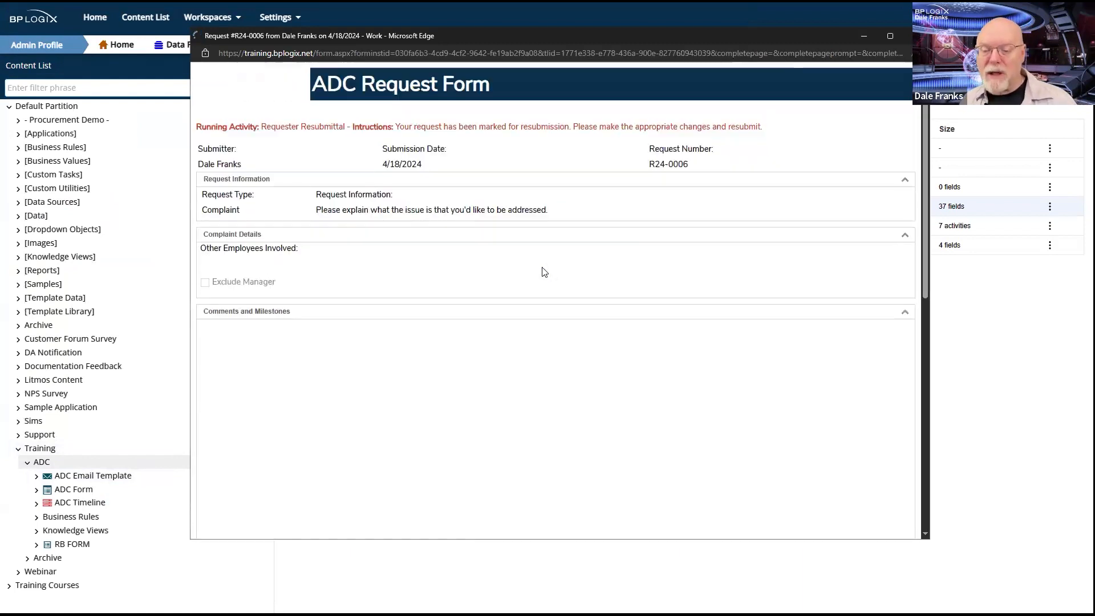
{"action": "scroll", "coordinate": [430, 266], "scroll_direction": "down", "scroll_amount": 8}
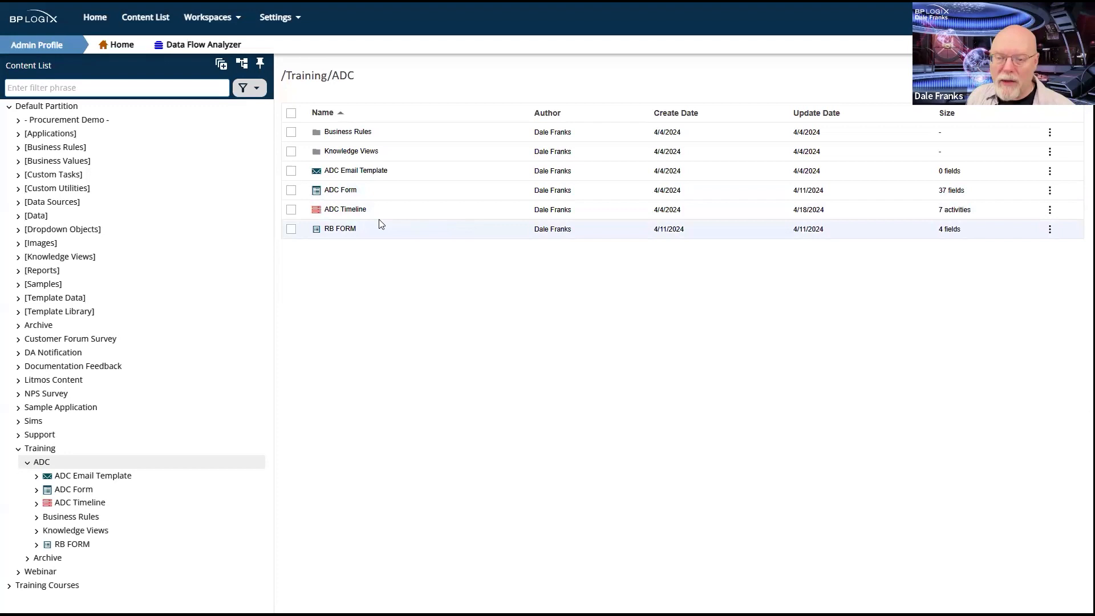
Run the ADC Form again and submit a Complaint request with Exclude Manager selected.
{"action": "left_click", "coordinate": [291, 190]}
{"action": "left_click", "coordinate": [494, 106]}
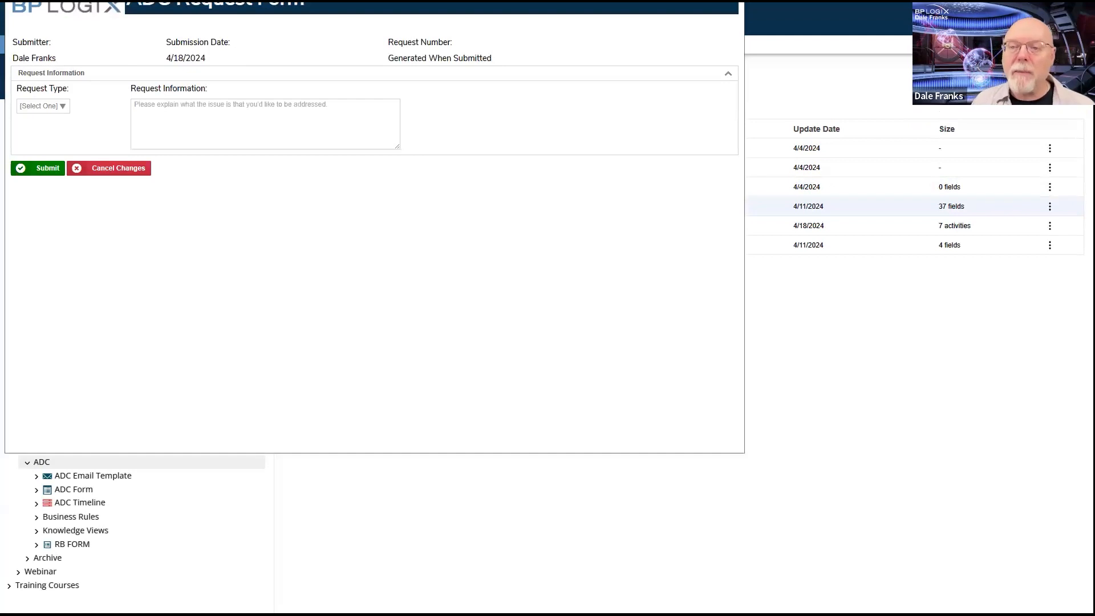
{"action": "left_click", "coordinate": [225, 235]}
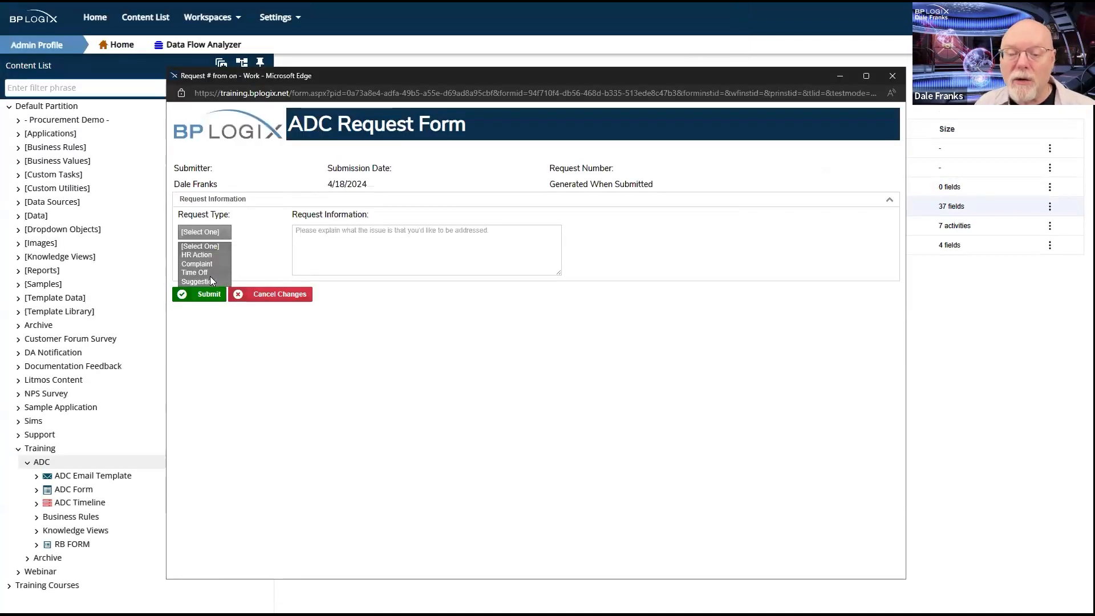
{"action": "left_click", "coordinate": [208, 265]}
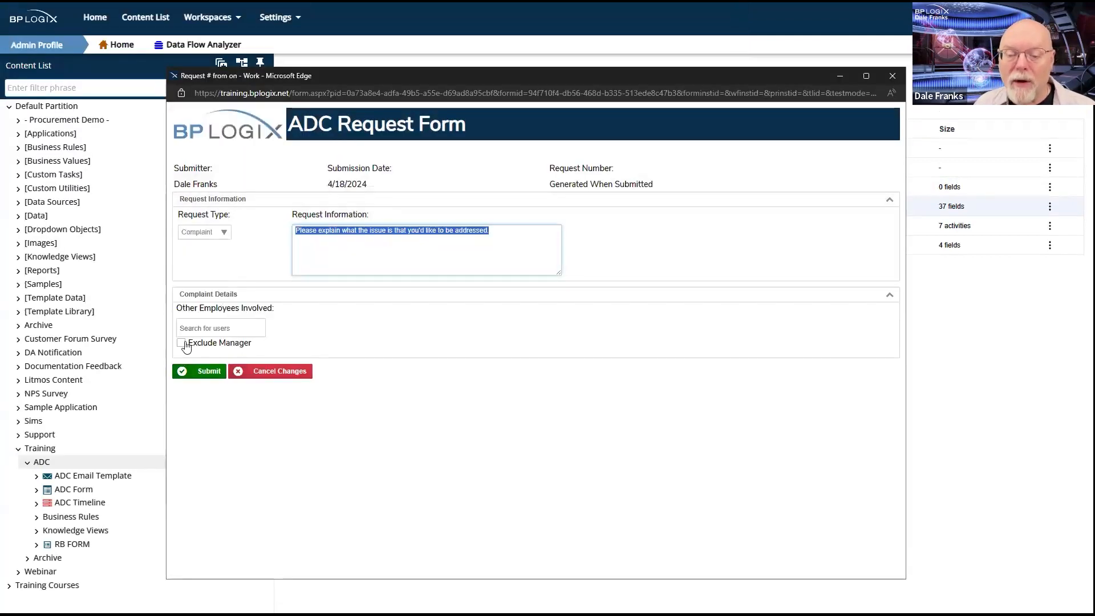
{"action": "left_click", "coordinate": [182, 343]}
{"action": "left_click", "coordinate": [206, 369]}
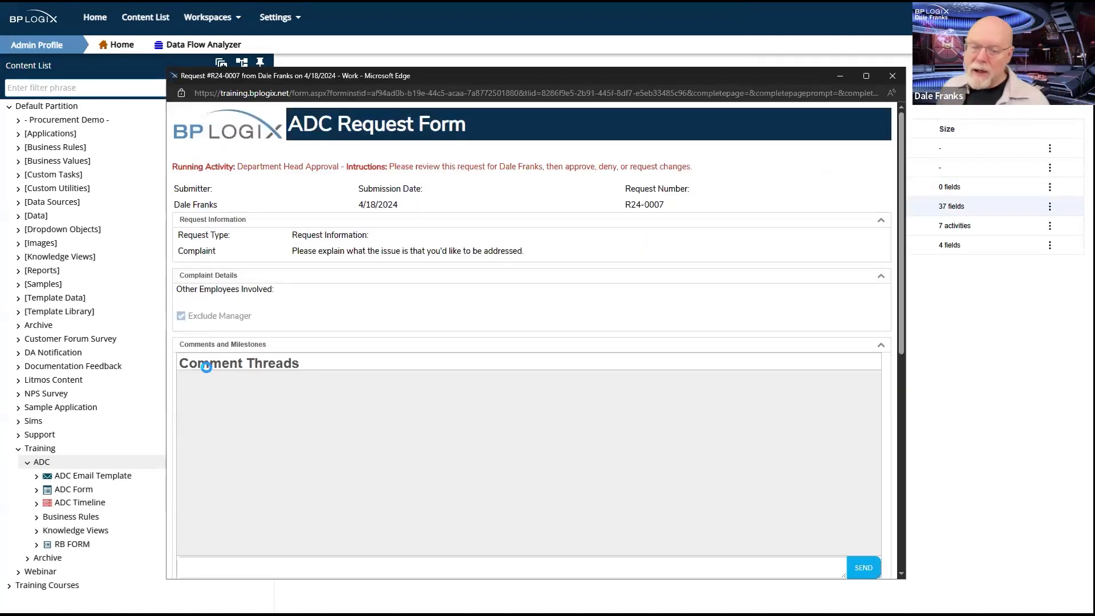
Check the running activity on the manager-excluded complaint and complete Department Head Approval with the Cancel result.
{"action": "left_click_drag", "start_coordinate": [338, 170], "coordinate": [248, 170]}
{"action": "scroll", "coordinate": [352, 217], "scroll_direction": "down", "scroll_amount": 8}
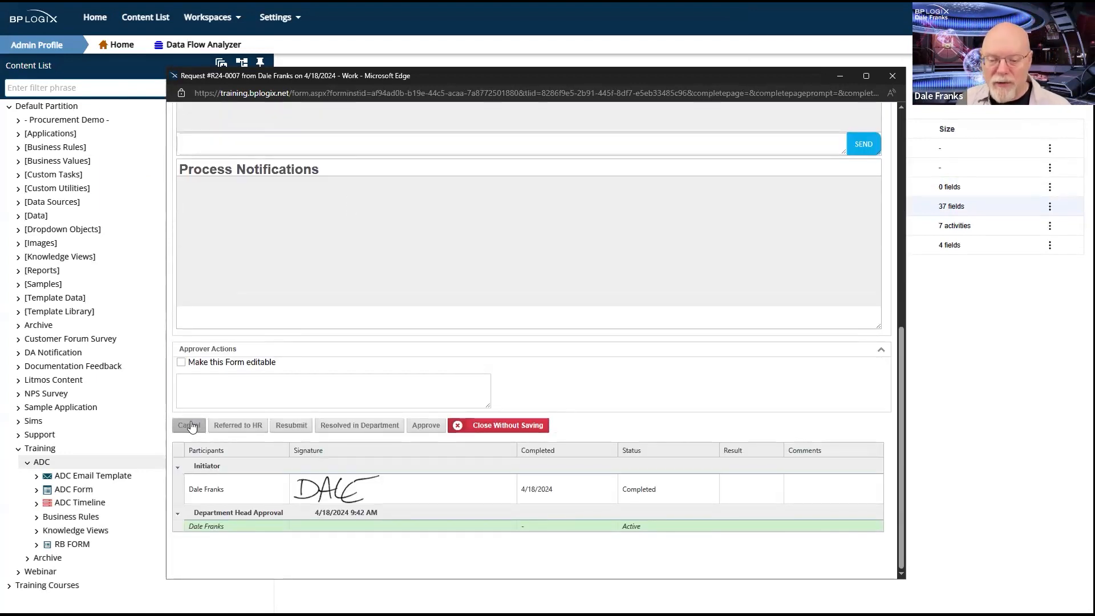
{"action": "left_click", "coordinate": [190, 423]}
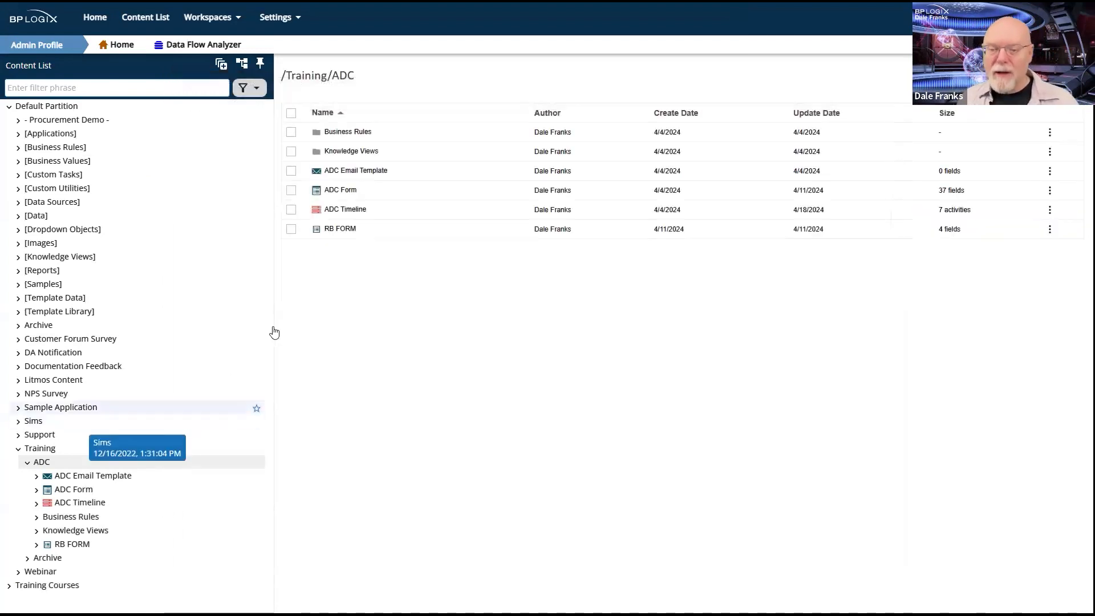
Run the ADC Form and submit a Time Off request with PTO from 04/22/2024 to 04/24/2024.
{"action": "left_click", "coordinate": [290, 194]}
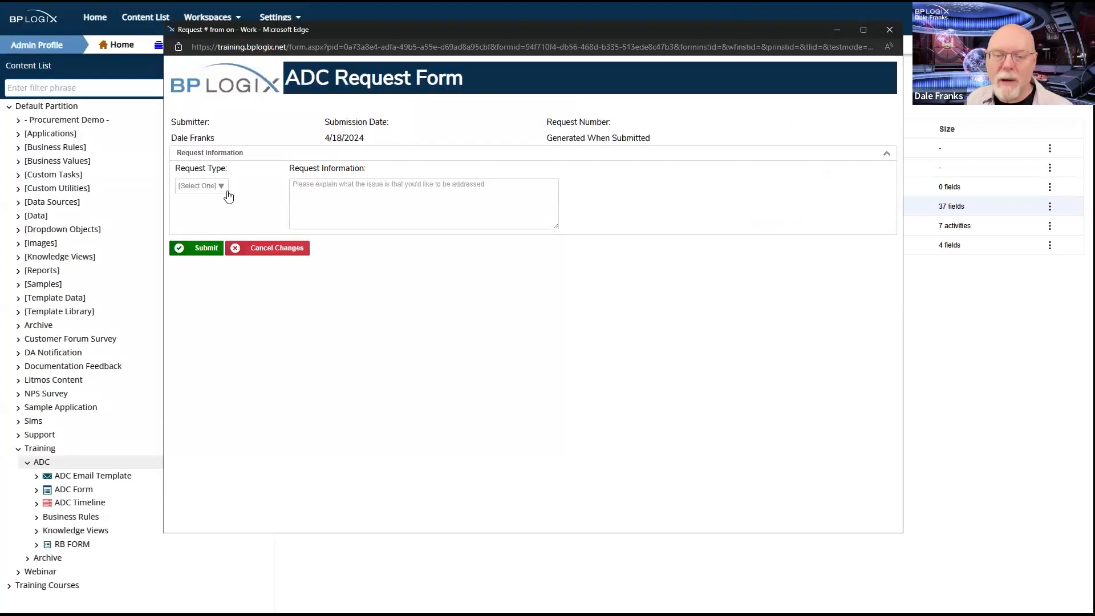
{"action": "left_click", "coordinate": [227, 188]}
{"action": "left_click", "coordinate": [203, 226]}
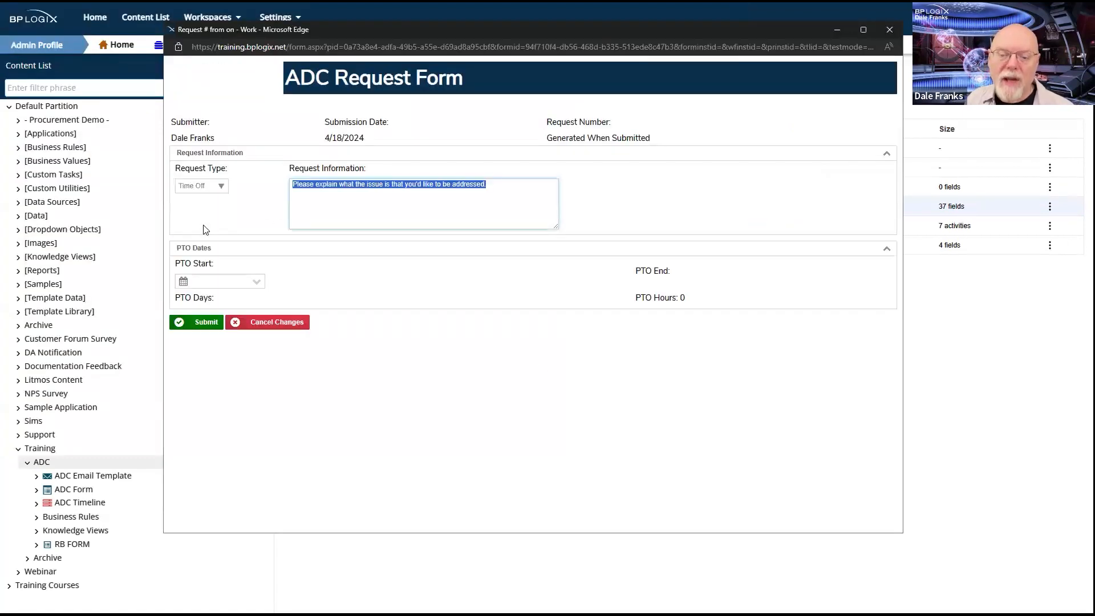
{"action": "left_click", "coordinate": [259, 283]}
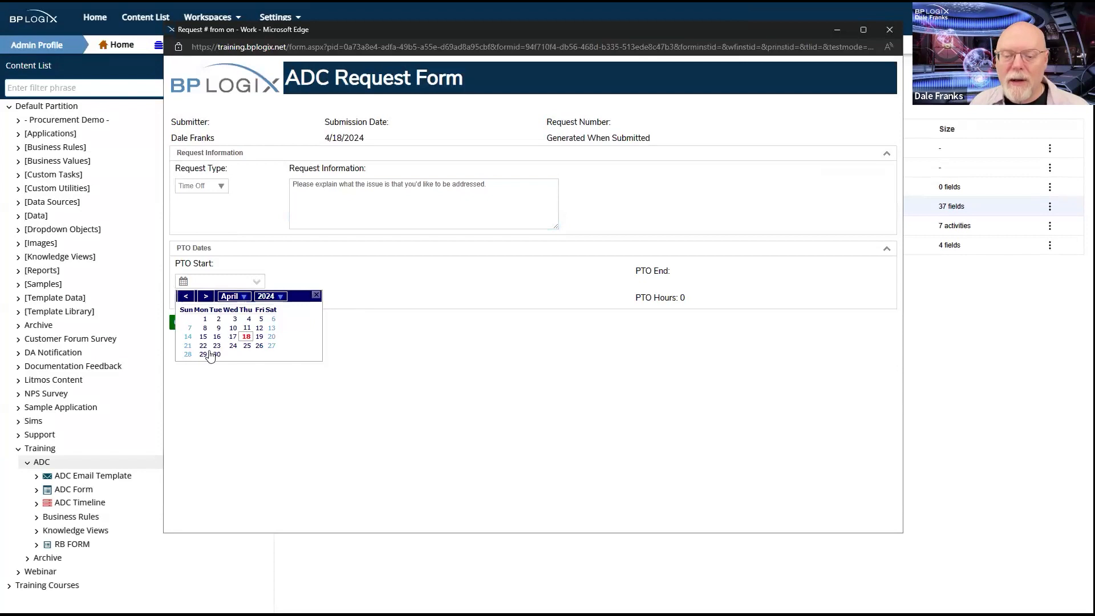
{"action": "left_click", "coordinate": [200, 348]}
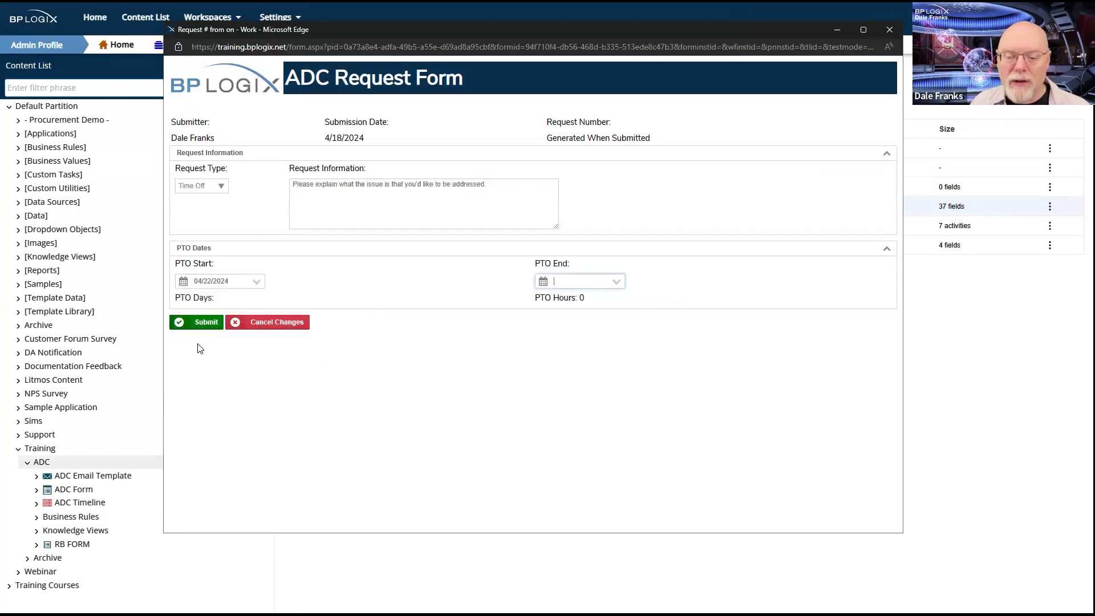
{"action": "left_click", "coordinate": [616, 281]}
{"action": "left_click", "coordinate": [594, 349]}
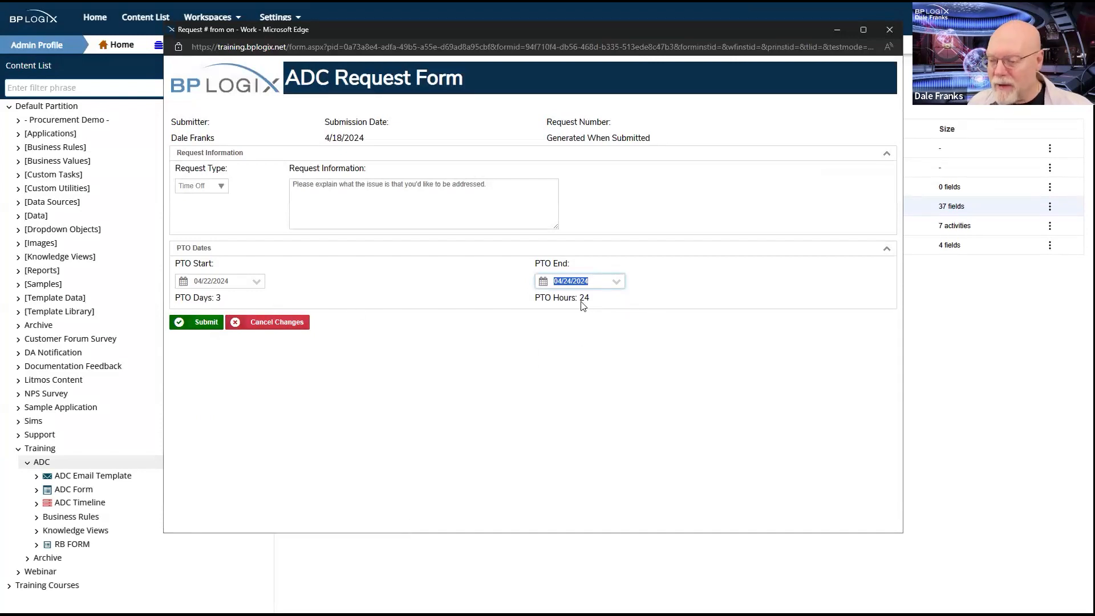
{"action": "left_click", "coordinate": [204, 324]}
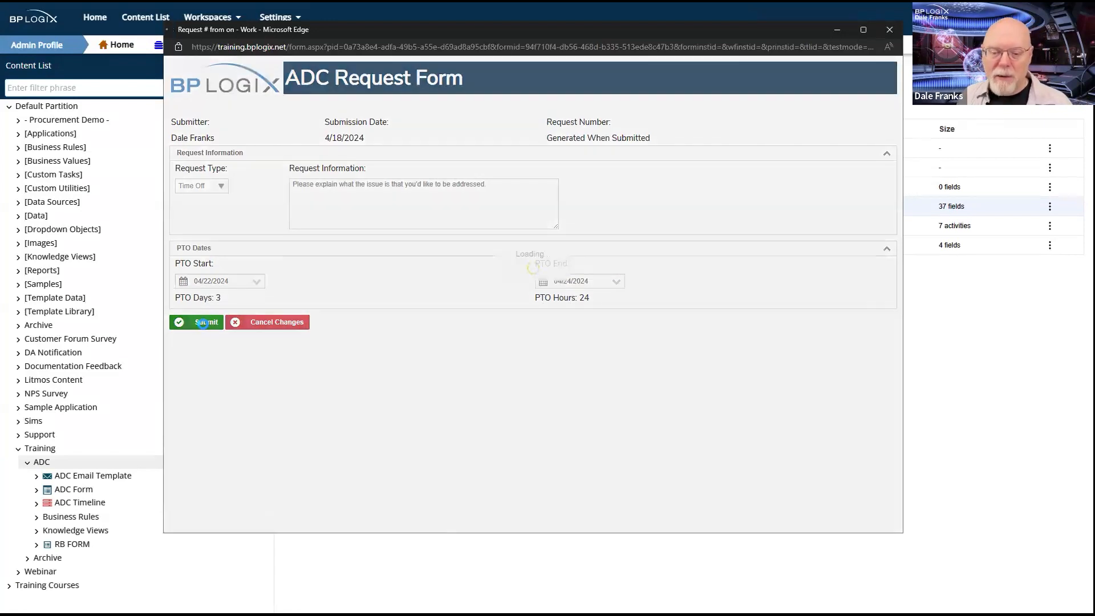
Review the time off request at Manager Approval and complete it with the Cancel result.
{"action": "scroll", "coordinate": [369, 368], "scroll_direction": "down", "scroll_amount": 2}
{"action": "scroll", "coordinate": [370, 368], "scroll_direction": "up", "scroll_amount": 2}
{"action": "scroll", "coordinate": [369, 368], "scroll_direction": "down", "scroll_amount": 8}
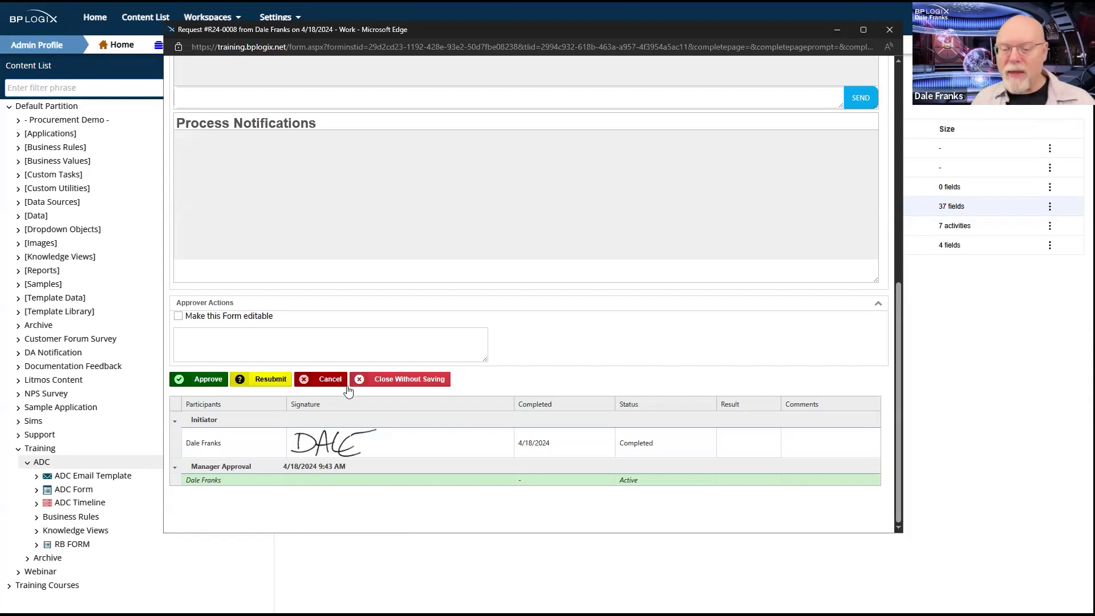
{"action": "left_click", "coordinate": [323, 380]}
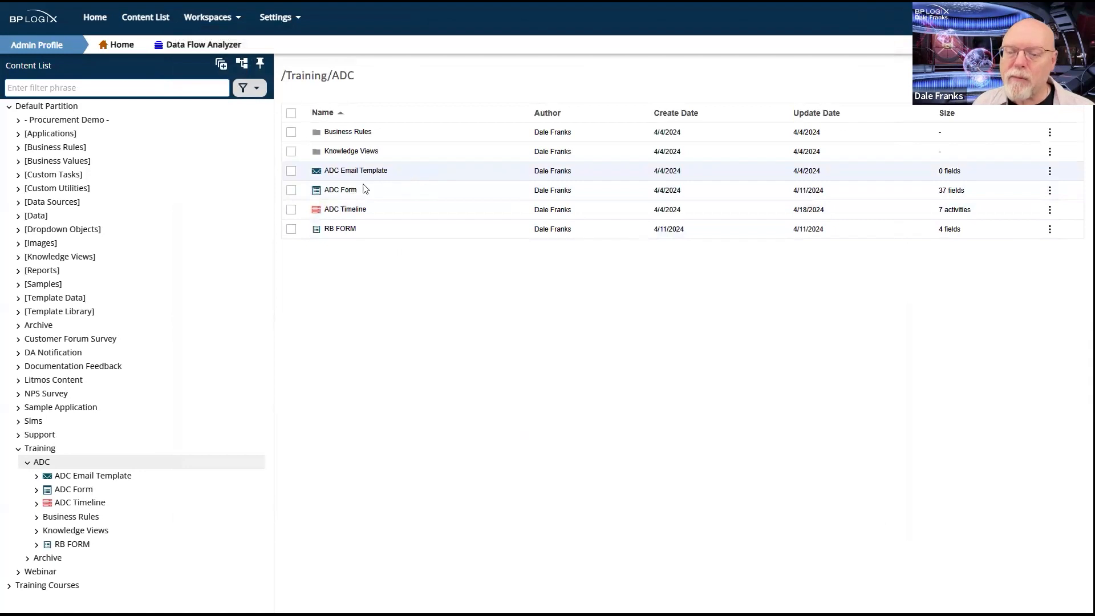
Run the ADC Form and submit a Suggestion request with a requested action date of 4/18/2024.
{"action": "left_click", "coordinate": [292, 192]}
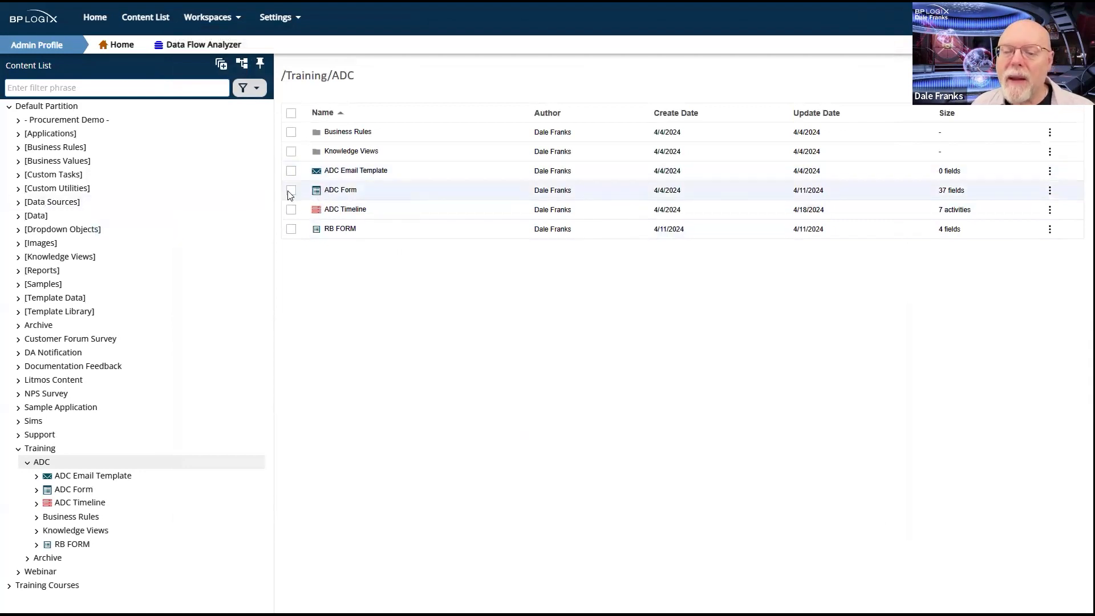
{"action": "left_click", "coordinate": [493, 106]}
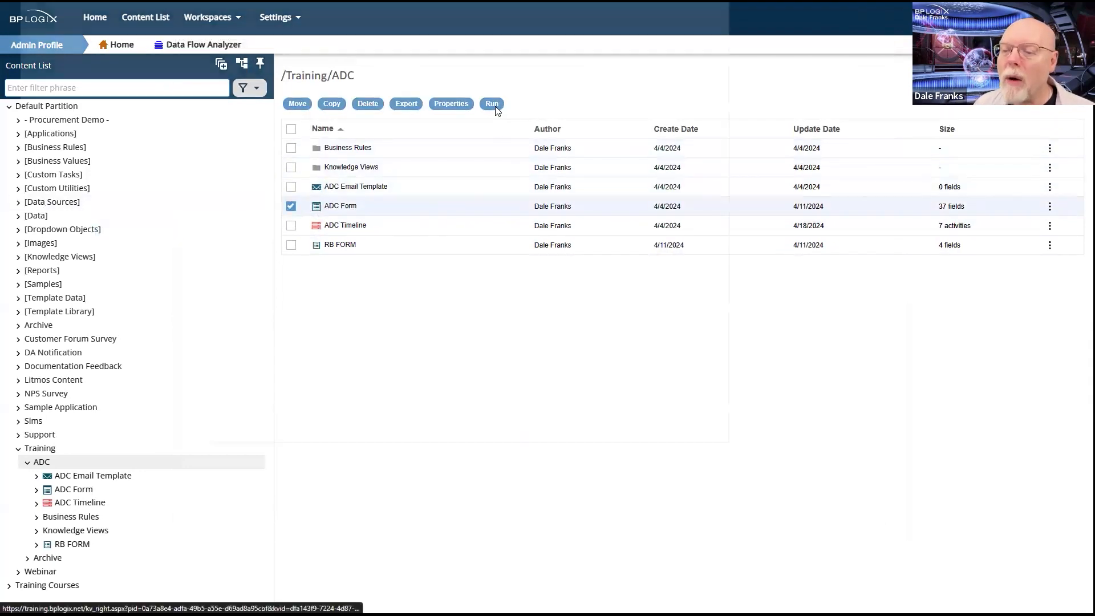
{"action": "left_click", "coordinate": [62, 117]}
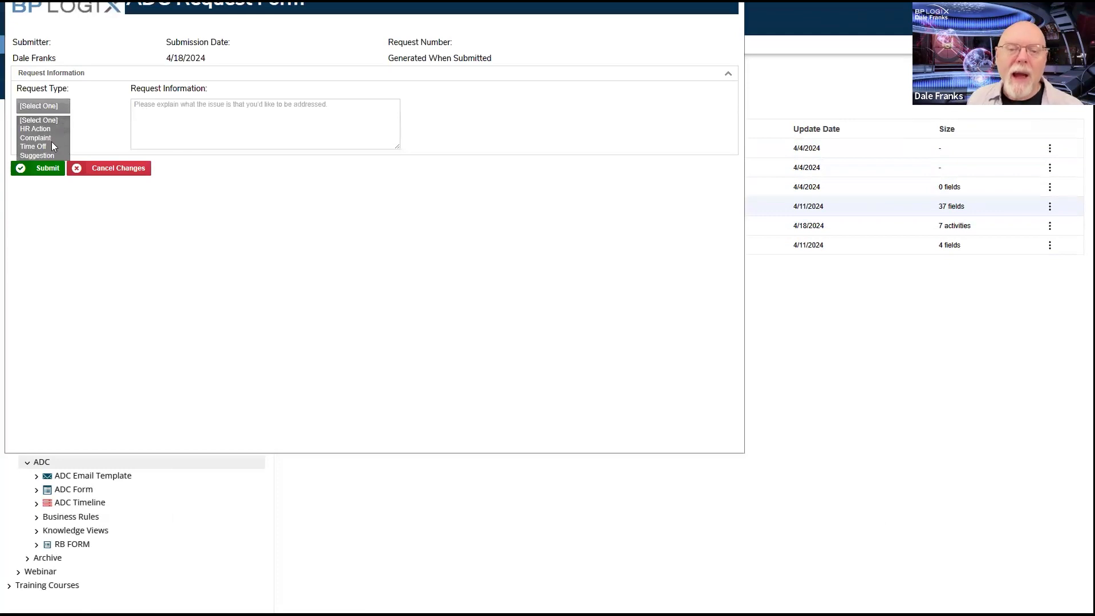
{"action": "left_click", "coordinate": [42, 156]}
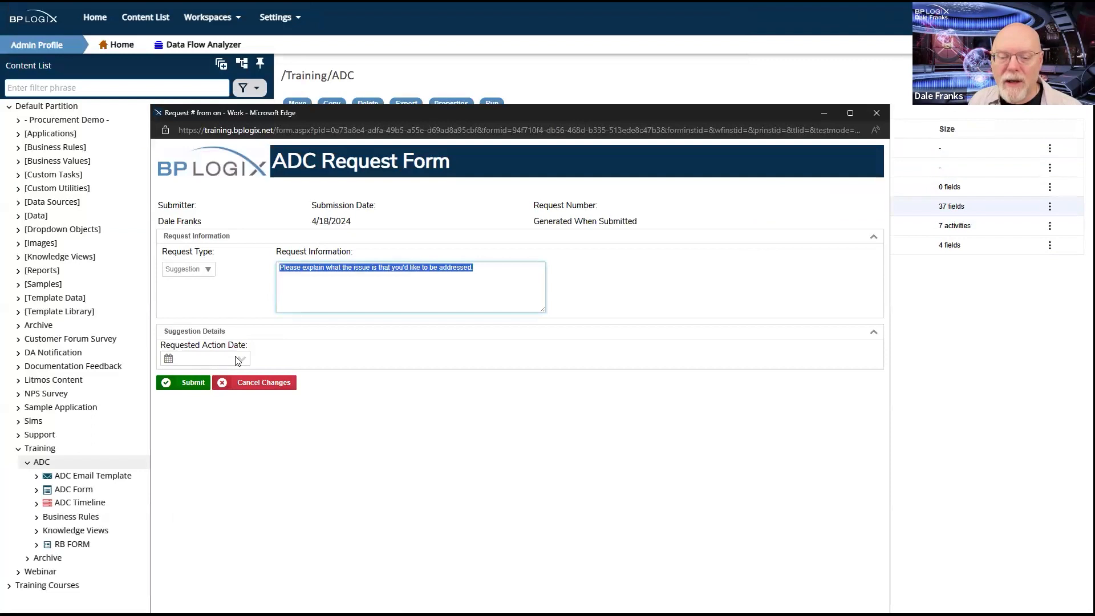
{"action": "left_click", "coordinate": [238, 359]}
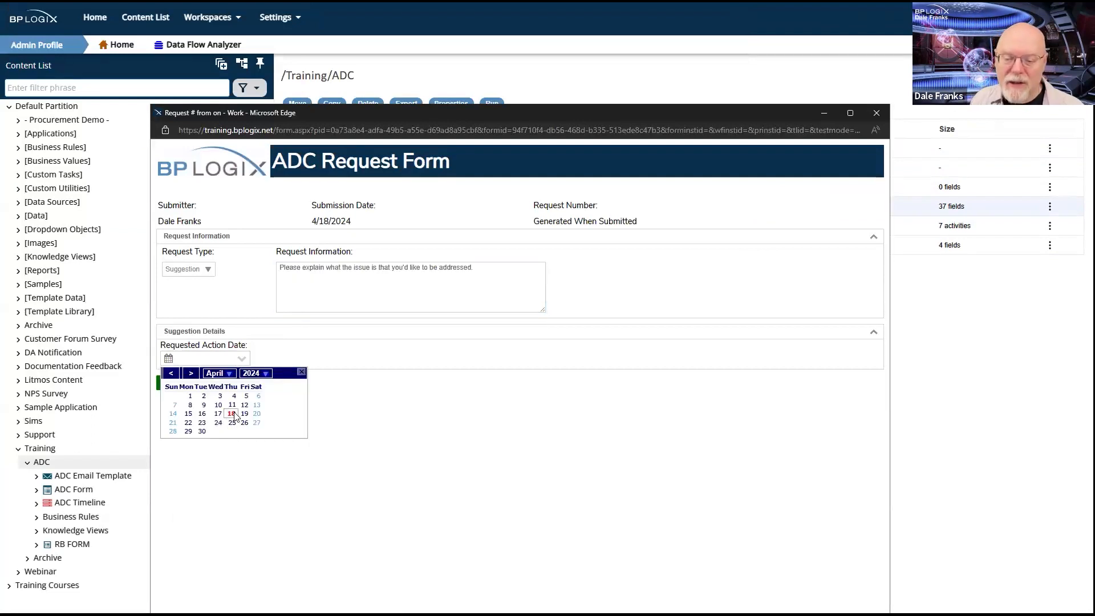
{"action": "left_click", "coordinate": [231, 414]}
{"action": "left_click", "coordinate": [183, 387]}
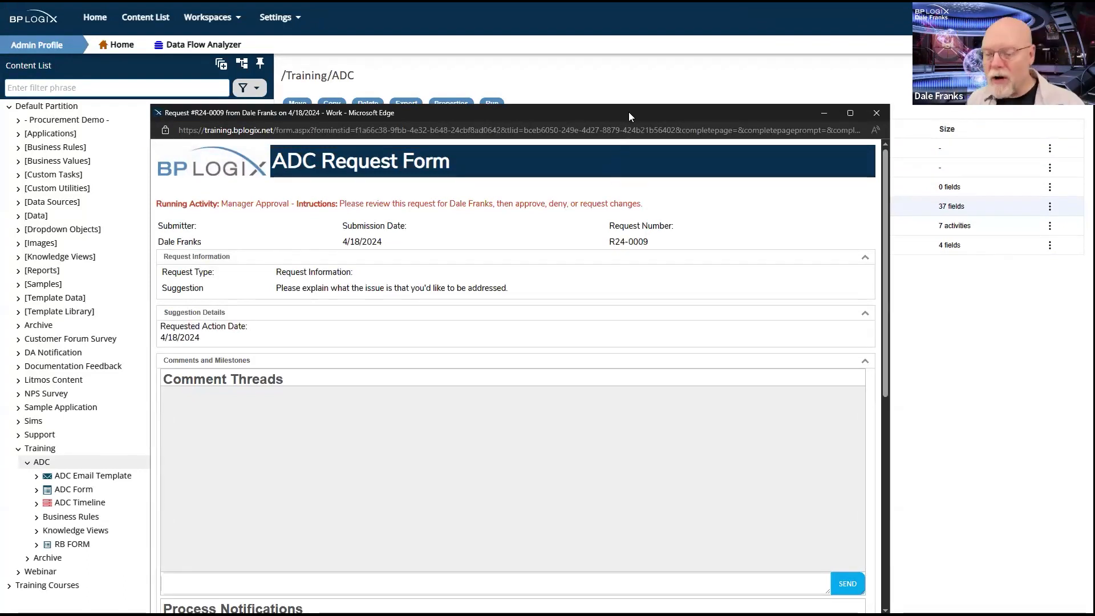
Complete Manager Approval of the suggestion request with the Reviewed result.
{"action": "left_click_drag", "start_coordinate": [629, 112], "coordinate": [648, 47]}
{"action": "scroll", "coordinate": [573, 359], "scroll_direction": "down", "scroll_amount": 7}
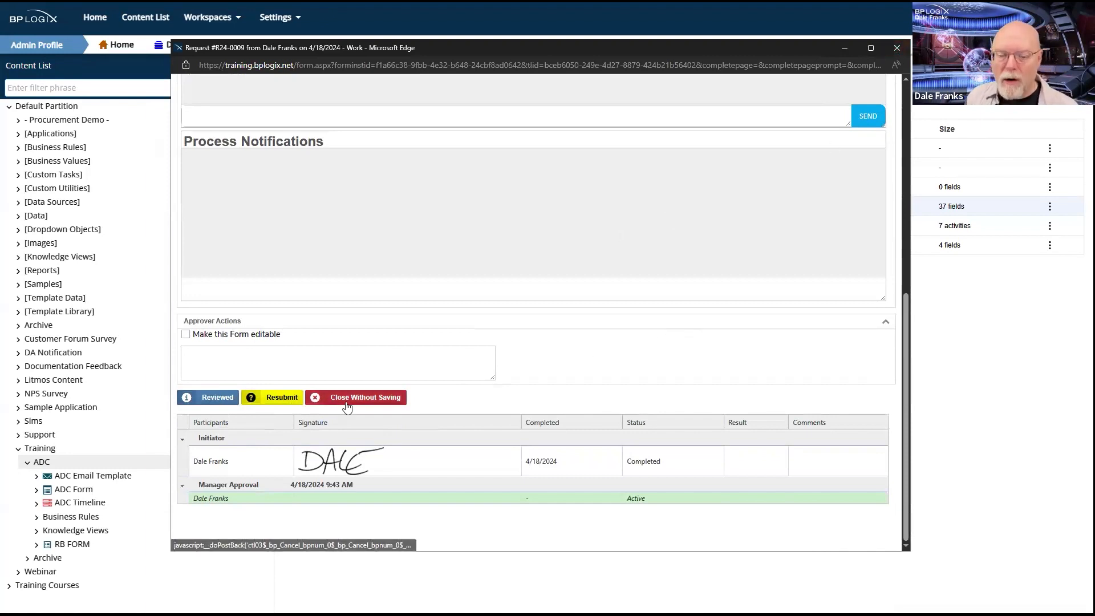
{"action": "left_click", "coordinate": [210, 399]}
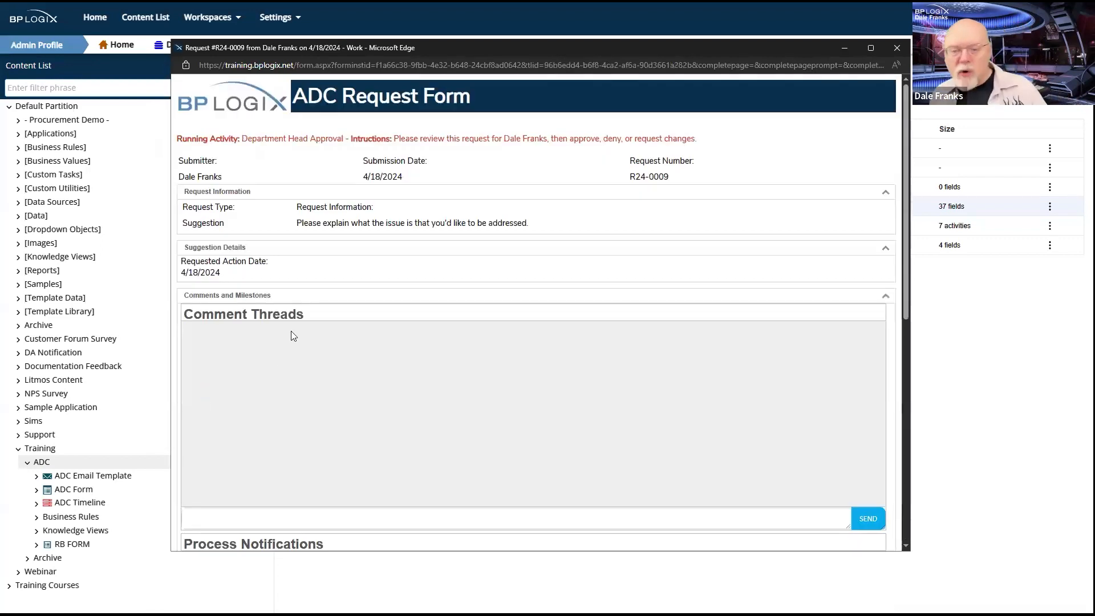
Complete Department Head Approval of the suggestion request with the Cancel result.
{"action": "scroll", "coordinate": [291, 335], "scroll_direction": "down", "scroll_amount": 4}
{"action": "scroll", "coordinate": [292, 336], "scroll_direction": "down", "scroll_amount": 3}
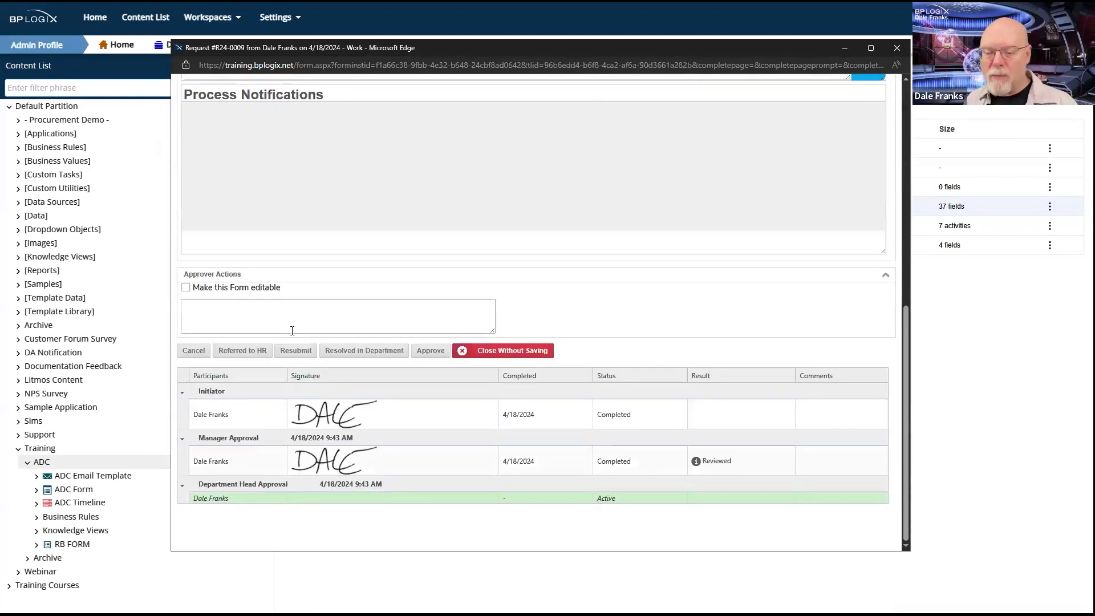
{"action": "left_click", "coordinate": [198, 355]}
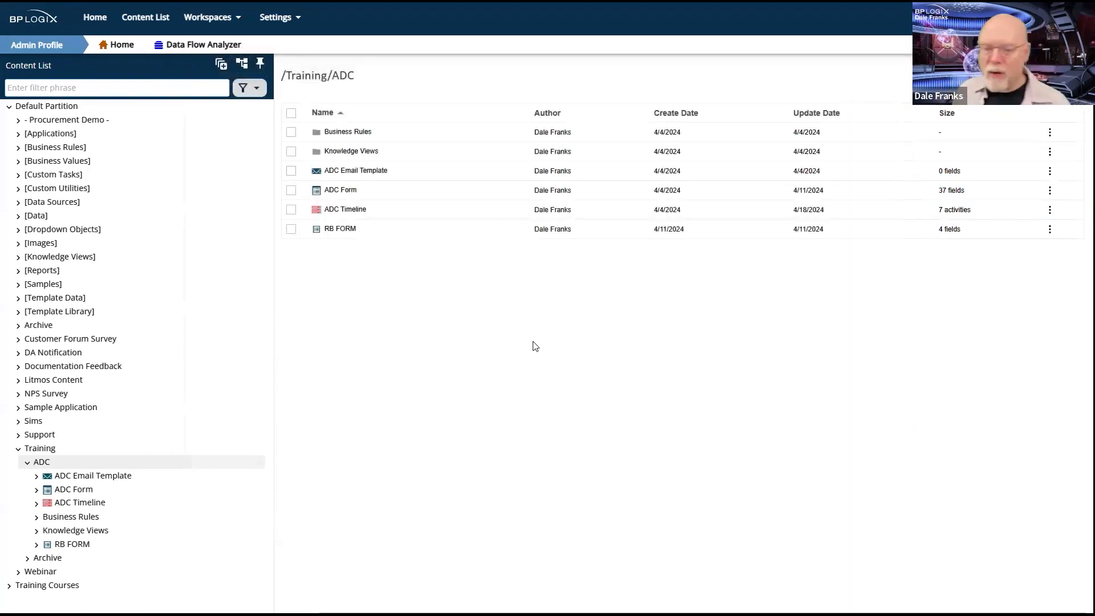
Add a result named Reviewed to the Department Head Approval activity of the ADC Timeline.
{"action": "left_click", "coordinate": [345, 210]}
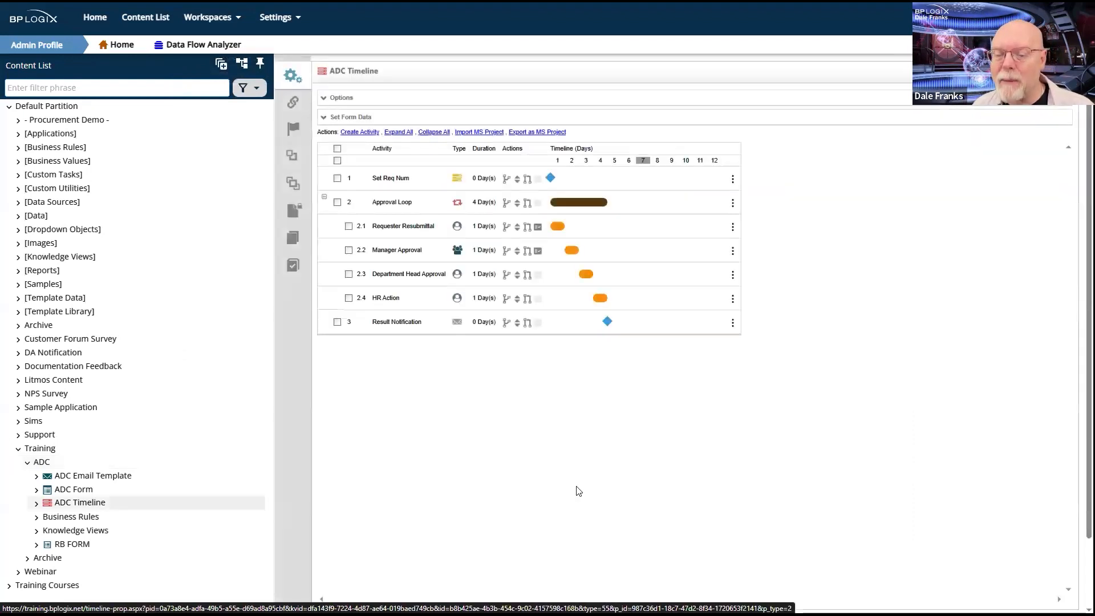
{"action": "left_click", "coordinate": [413, 274]}
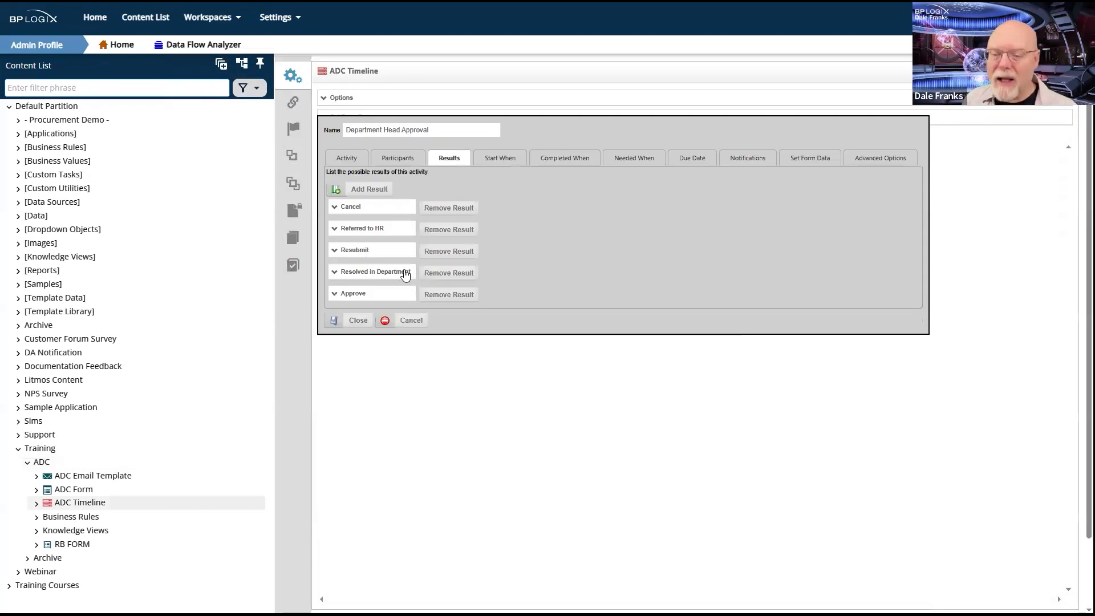
{"action": "left_click", "coordinate": [334, 208]}
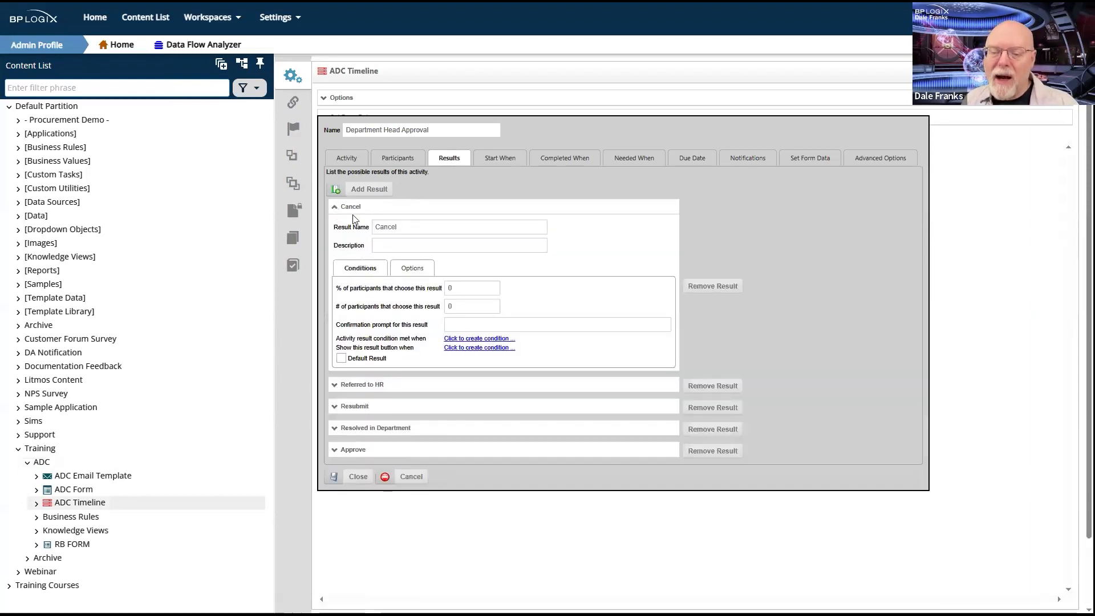
{"action": "left_click", "coordinate": [336, 208]}
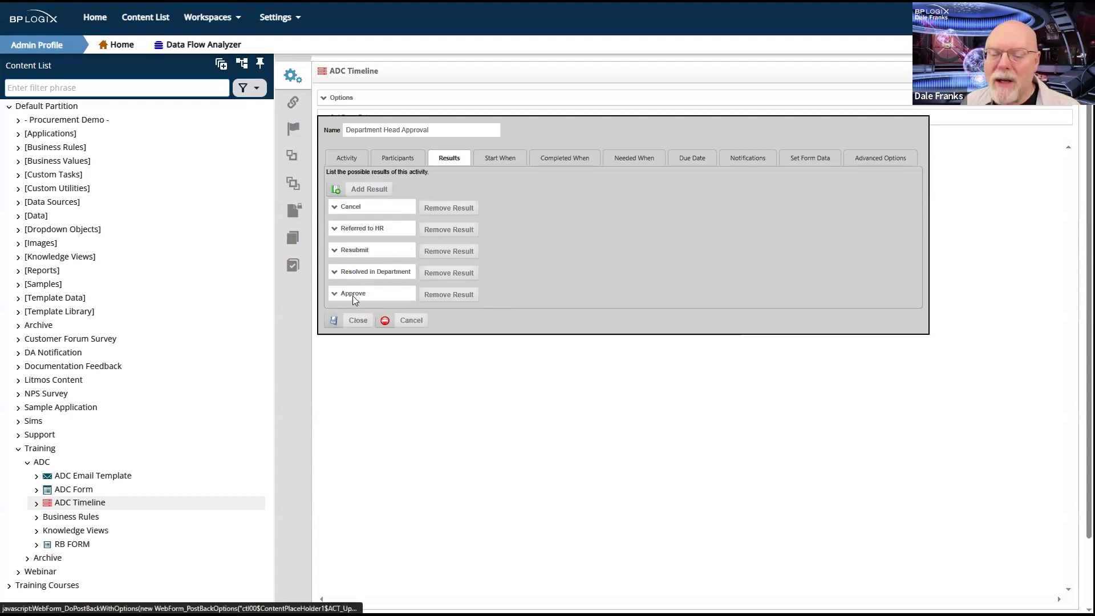
{"action": "left_click", "coordinate": [380, 190]}
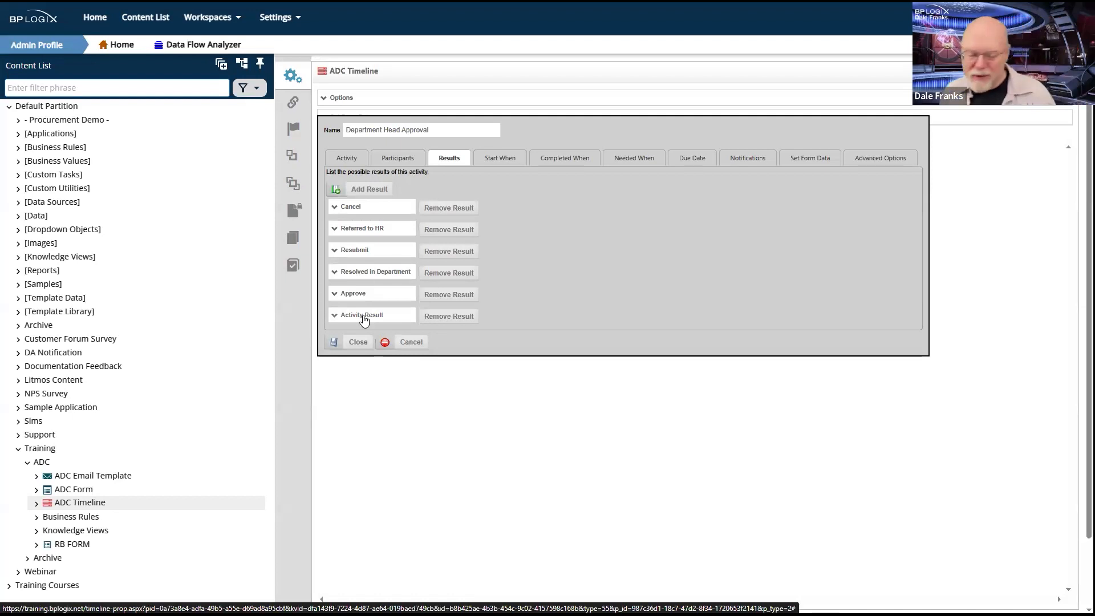
{"action": "left_click", "coordinate": [364, 320]}
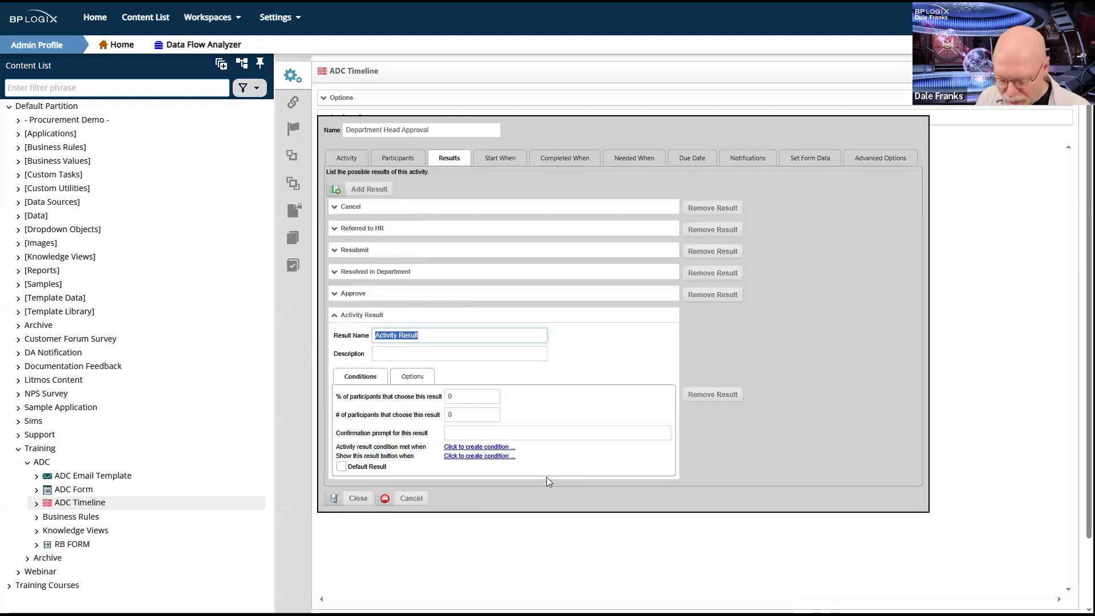
{"action": "type", "text": "Reviewed"}
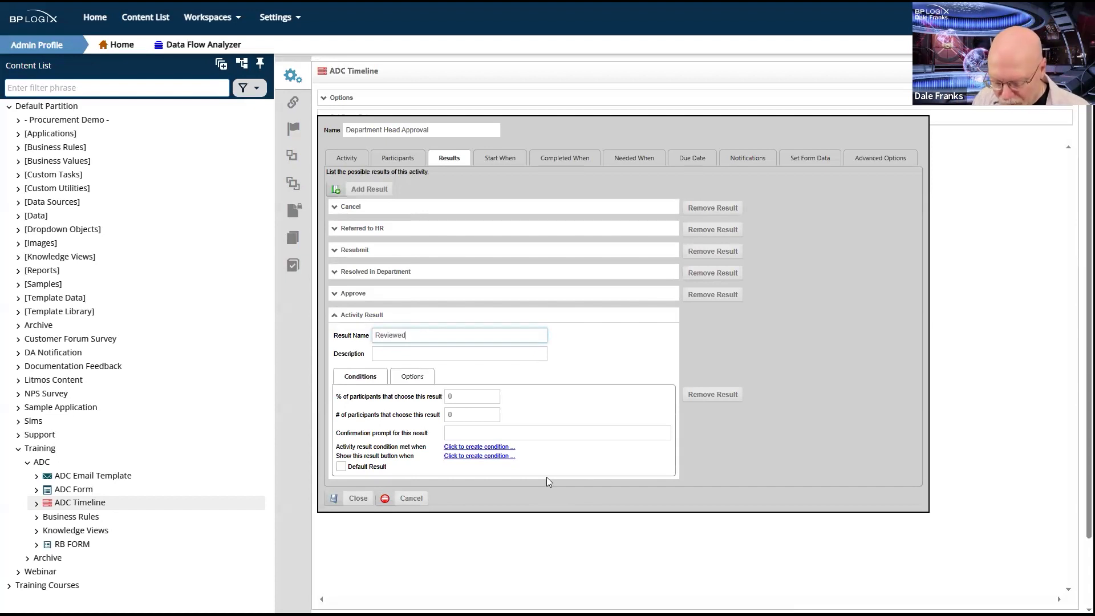
{"action": "left_click", "coordinate": [786, 354]}
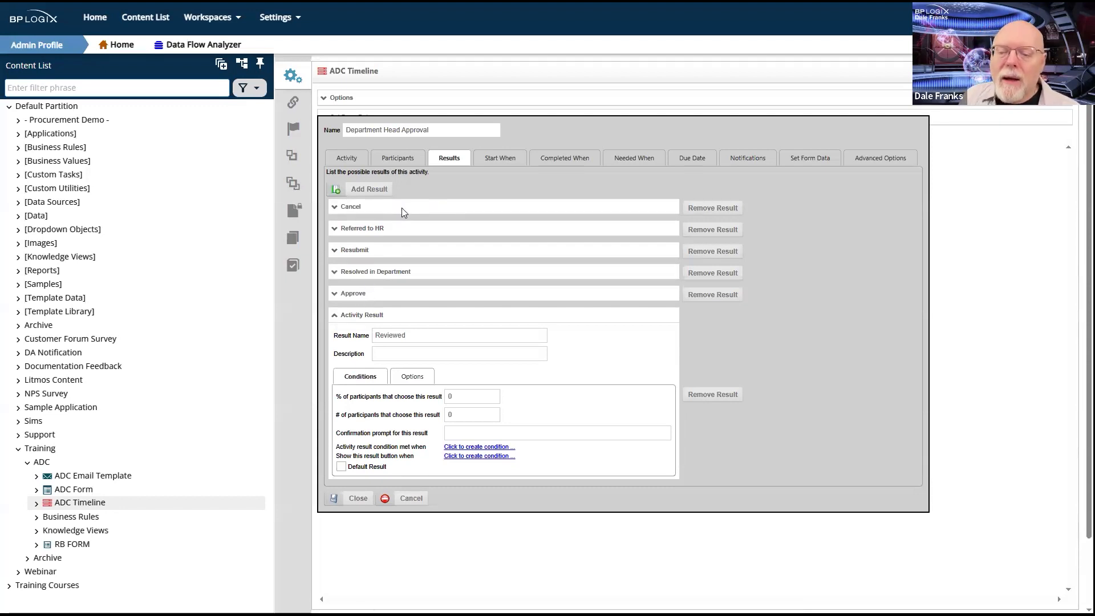
{"action": "left_click", "coordinate": [440, 354]}
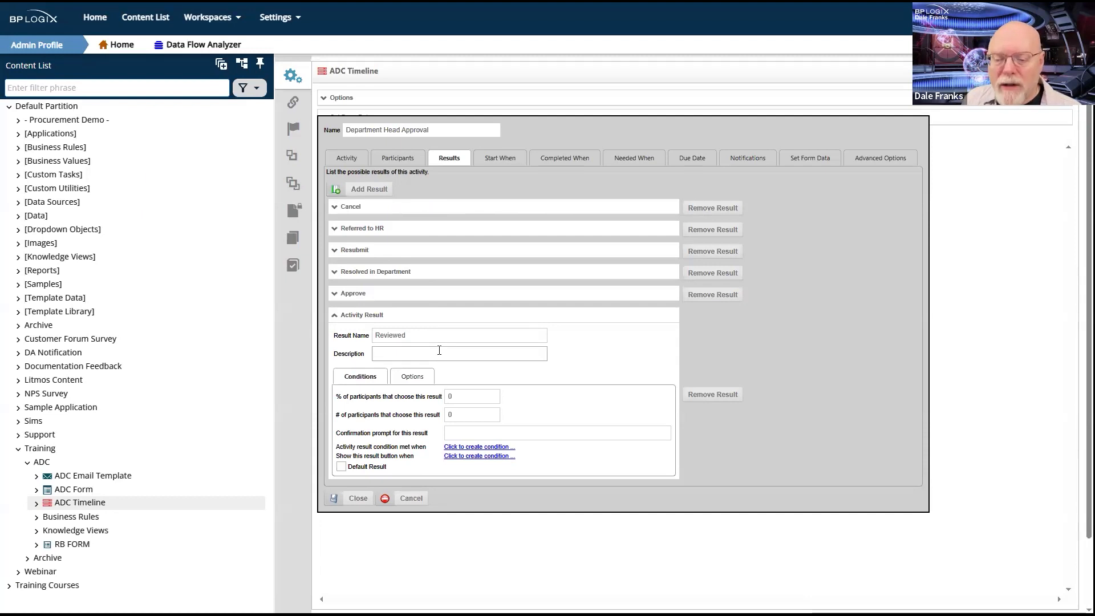
Set the Approve result's button order to 1 and give its button a white circled check-mark icon.
{"action": "left_click", "coordinate": [335, 293]}
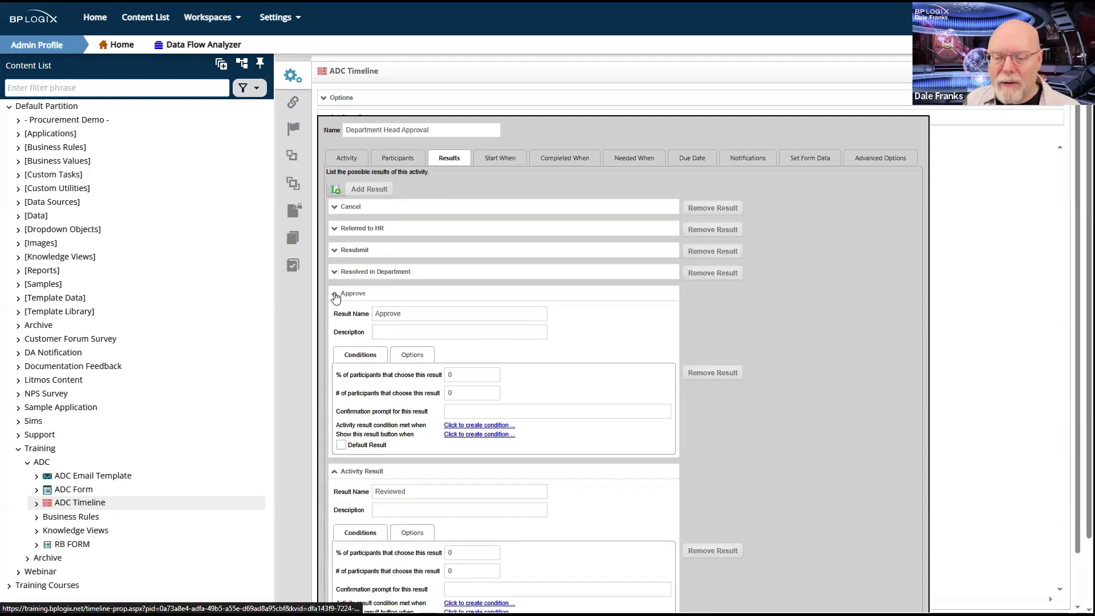
{"action": "left_click", "coordinate": [413, 356]}
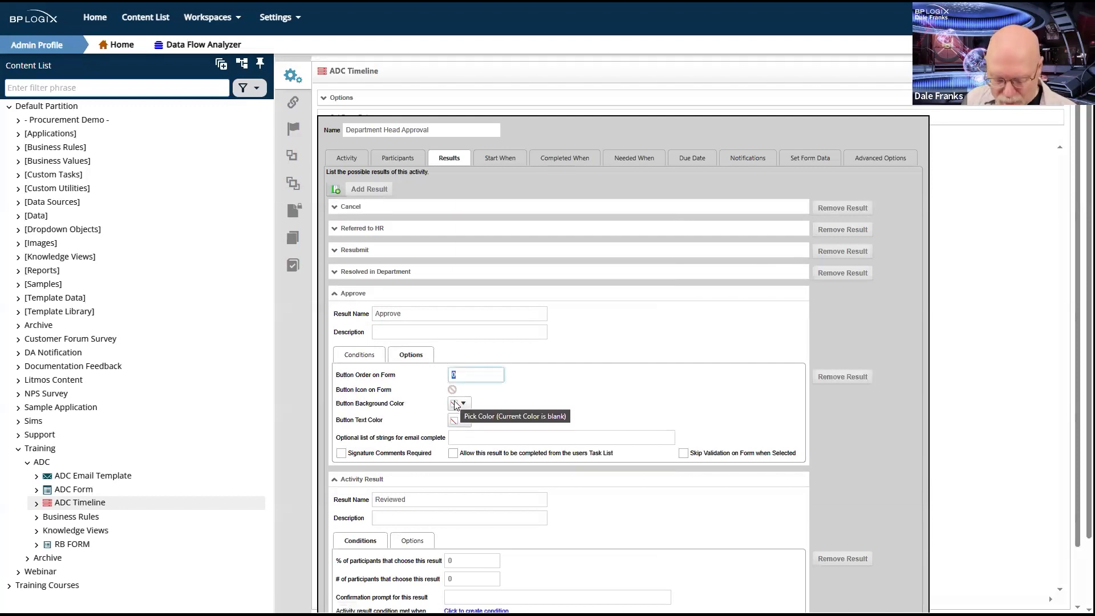
{"action": "type", "text": "1"}
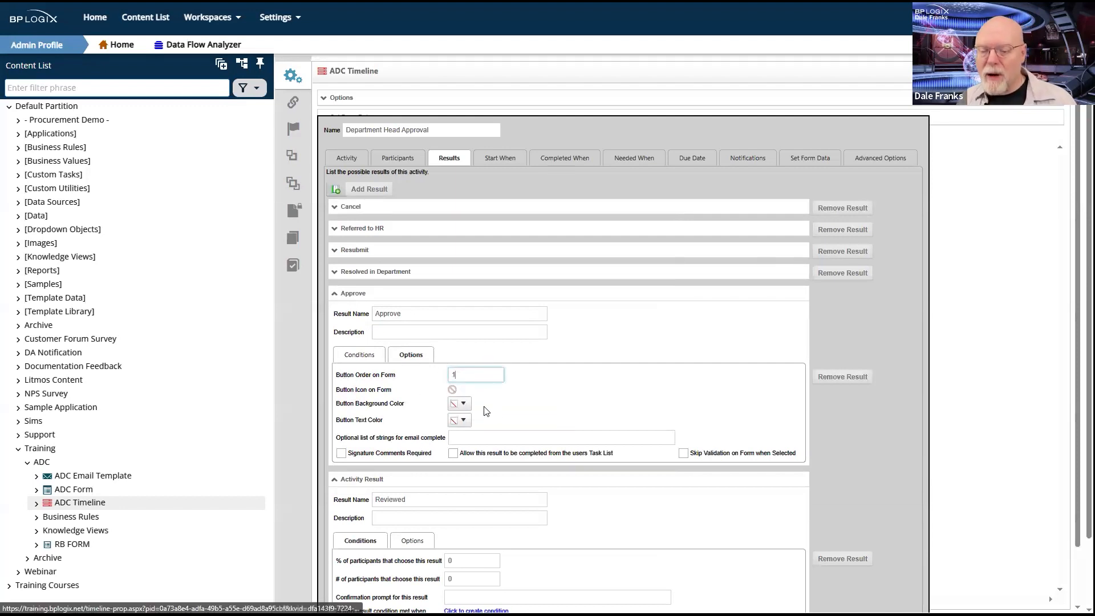
{"action": "left_click", "coordinate": [528, 403]}
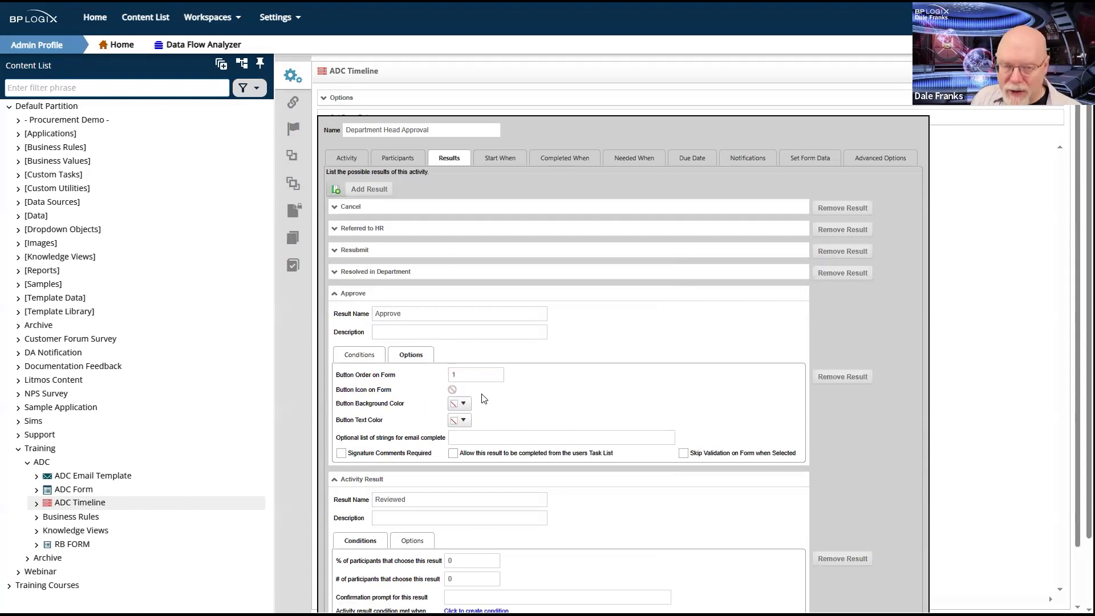
{"action": "left_click", "coordinate": [452, 392]}
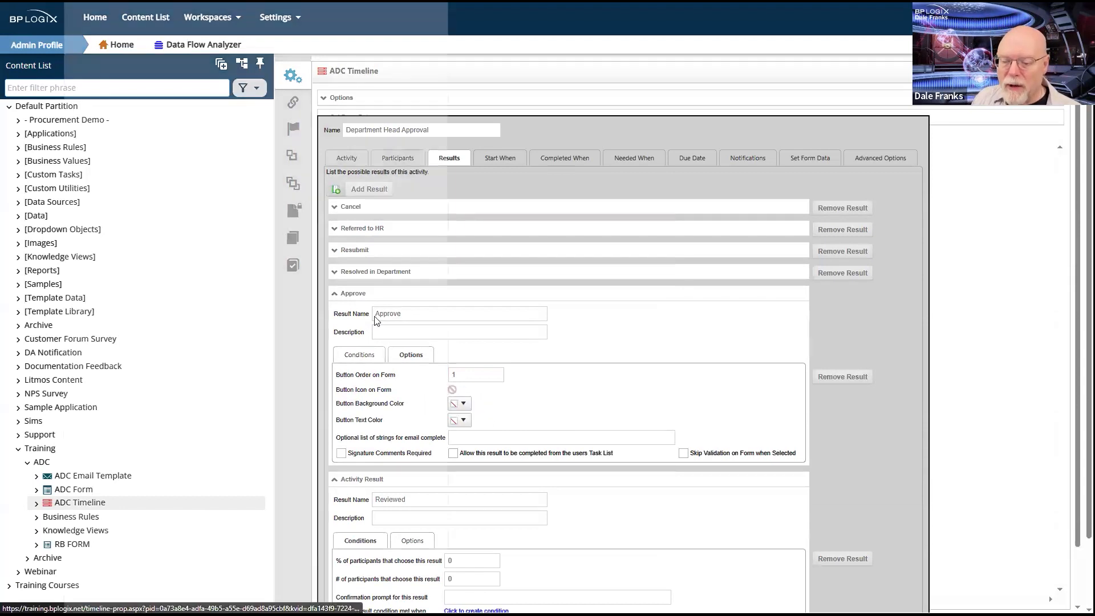
{"action": "left_click", "coordinate": [117, 60]}
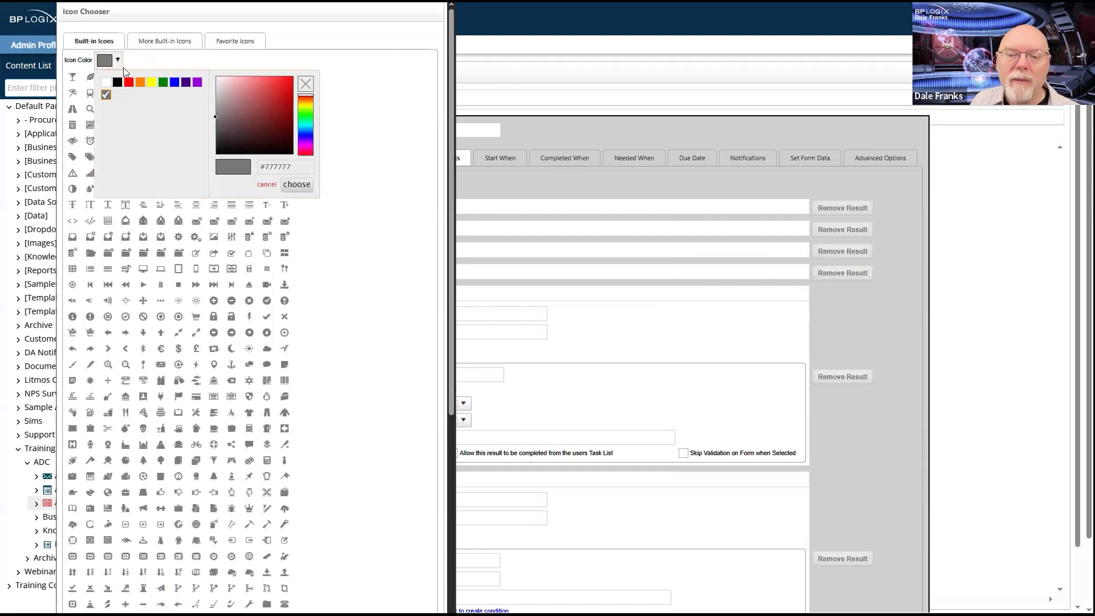
{"action": "left_click", "coordinate": [107, 87]}
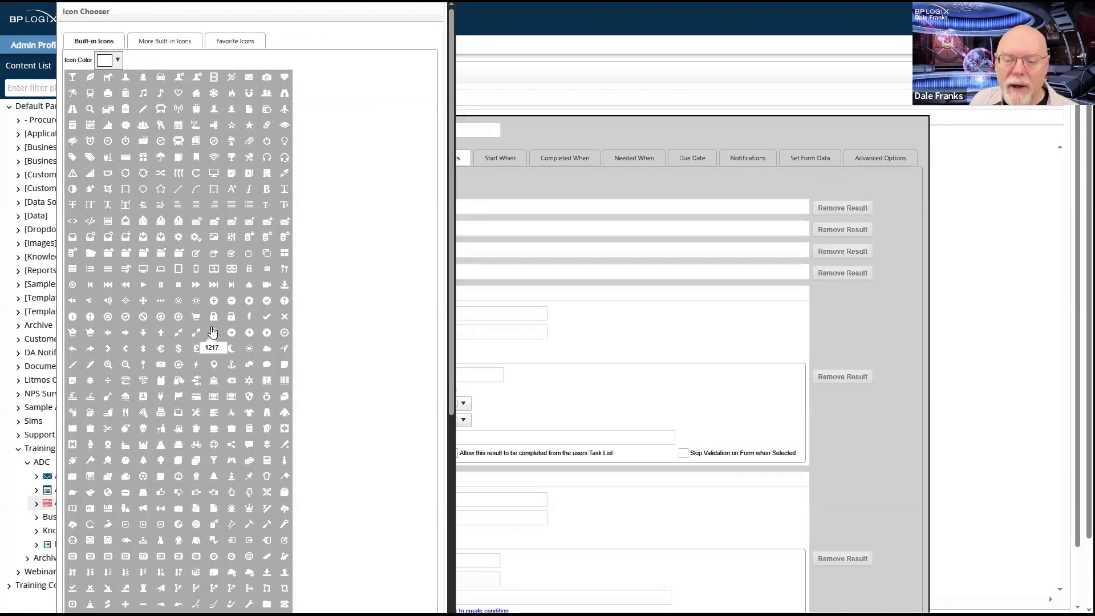
{"action": "left_click", "coordinate": [269, 302]}
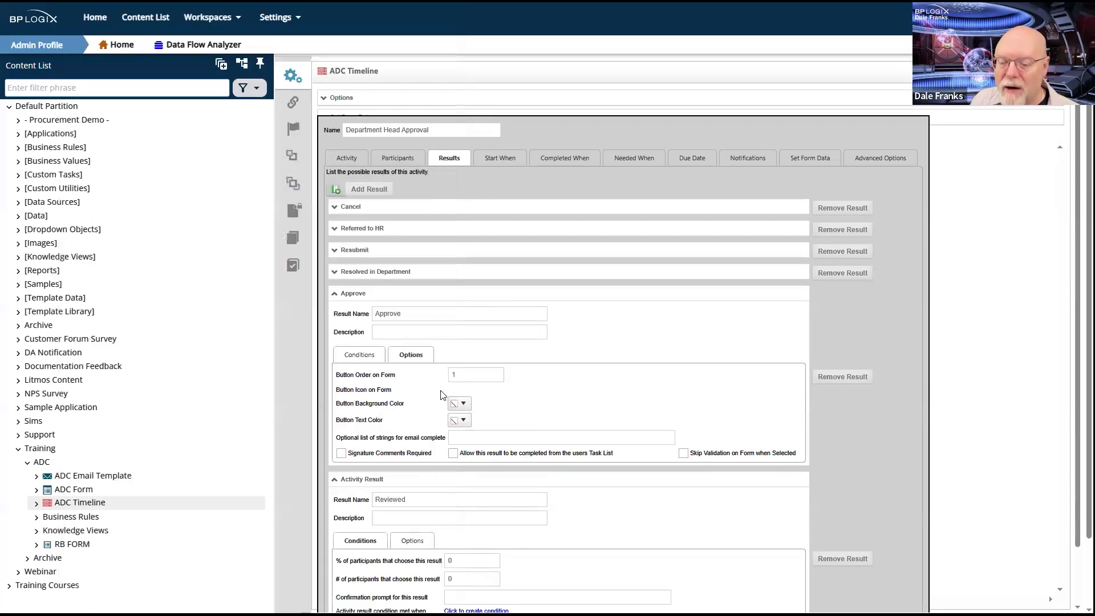
{"action": "left_click", "coordinate": [465, 404]}
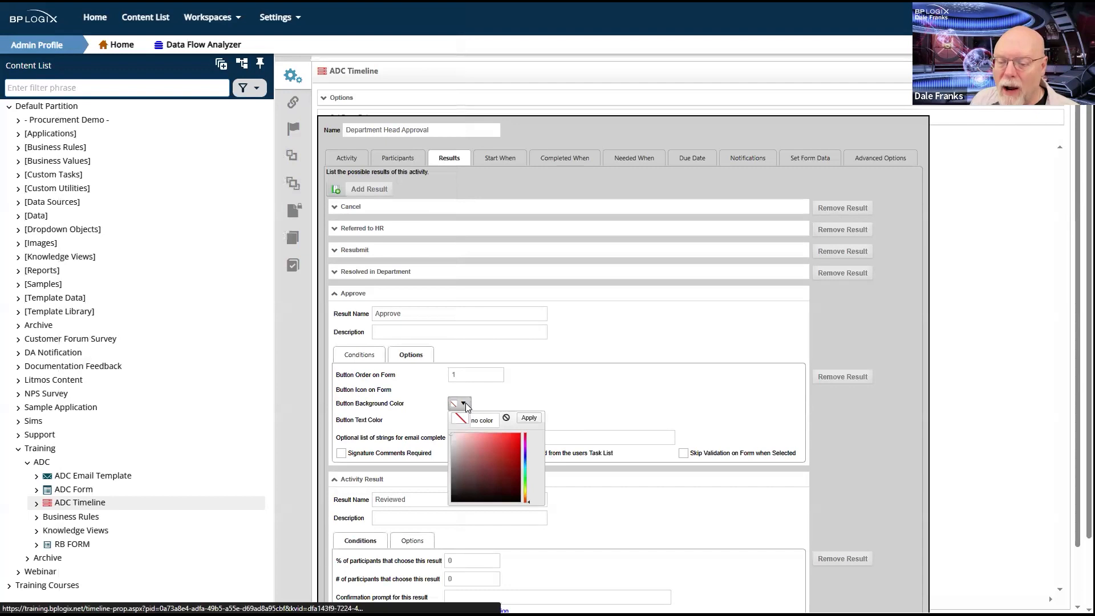
{"action": "left_click", "coordinate": [525, 480]}
{"action": "left_click", "coordinate": [495, 468]}
{"action": "left_click_drag", "start_coordinate": [494, 465], "coordinate": [496, 469]}
{"action": "left_click", "coordinate": [565, 406]}
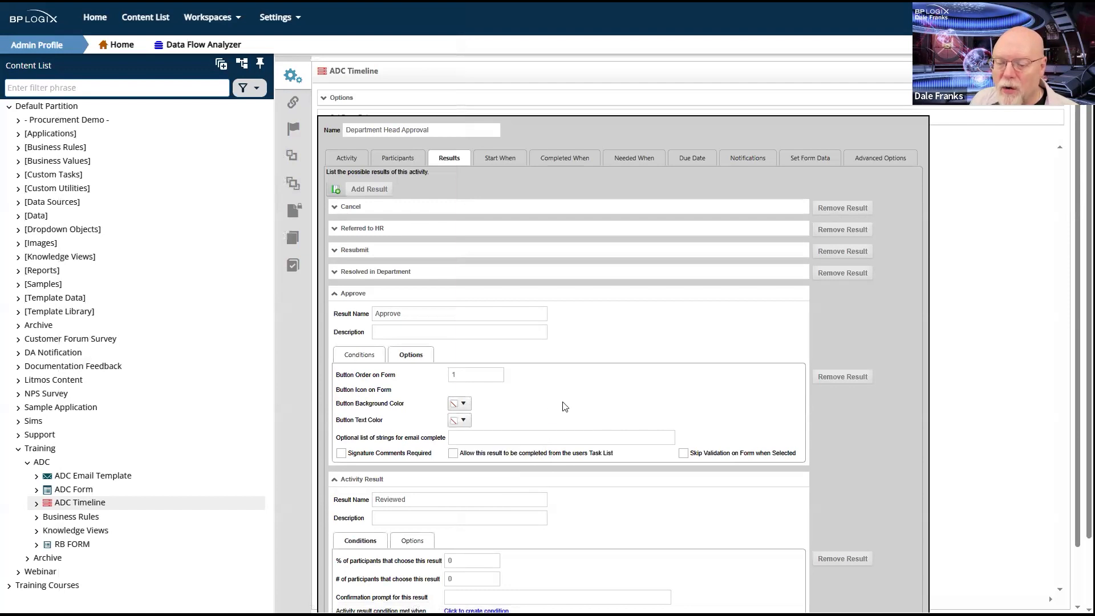
Set the Approve result's button background color to dark green #28772b and its text color to white.
{"action": "left_click", "coordinate": [461, 404]}
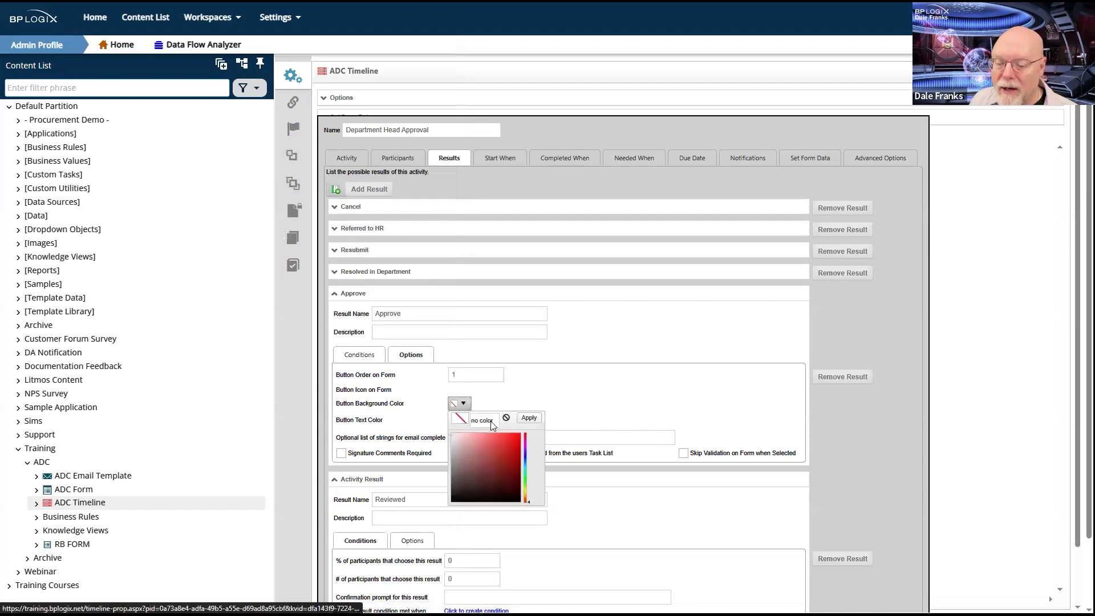
{"action": "left_click", "coordinate": [526, 478]}
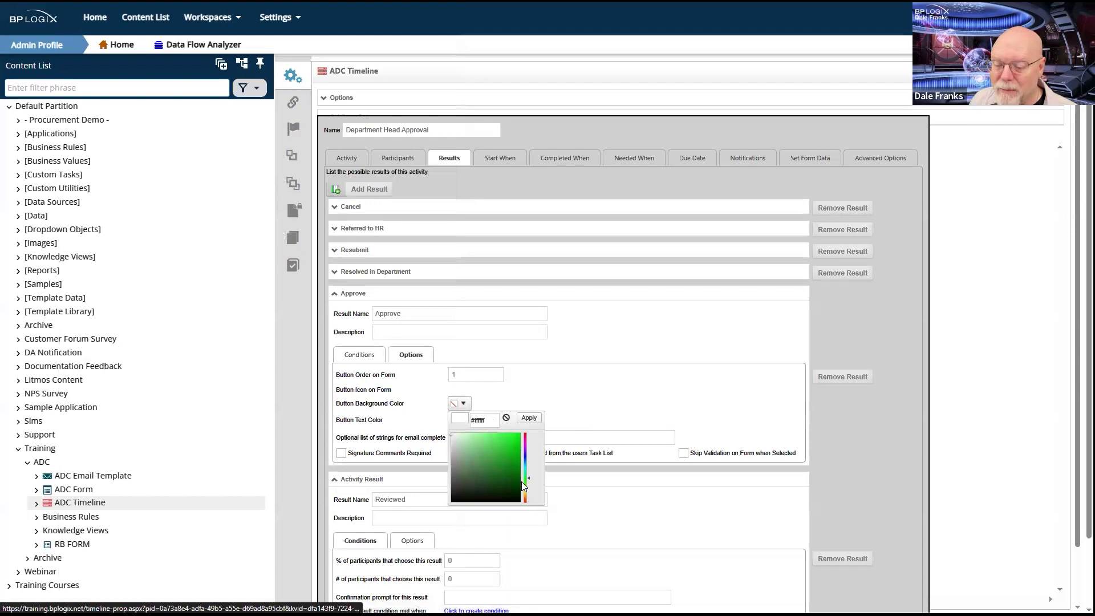
{"action": "left_click", "coordinate": [498, 471]}
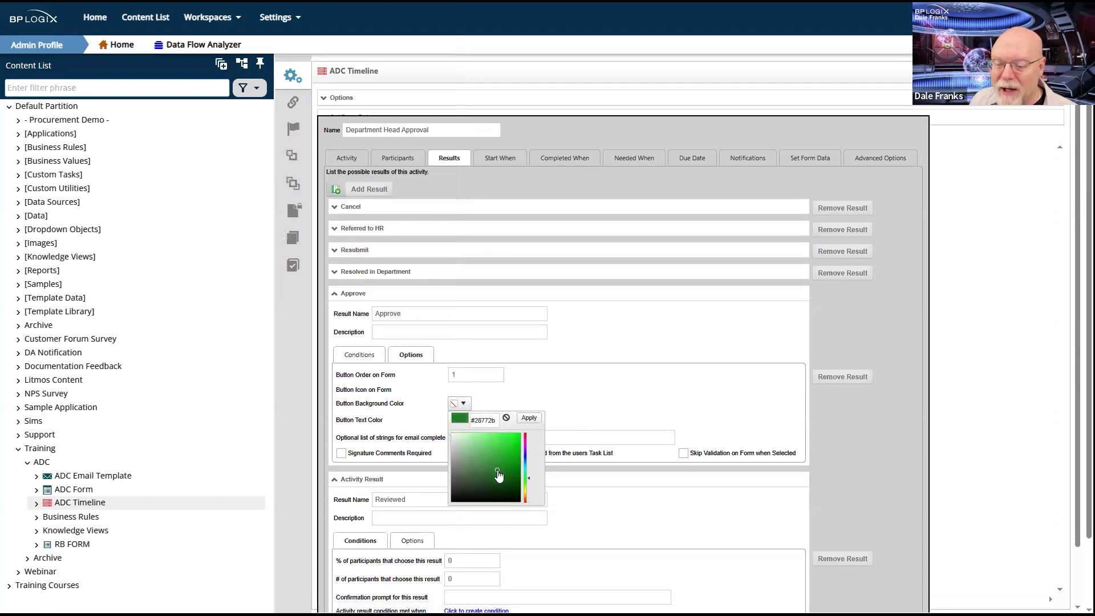
{"action": "left_click", "coordinate": [529, 419]}
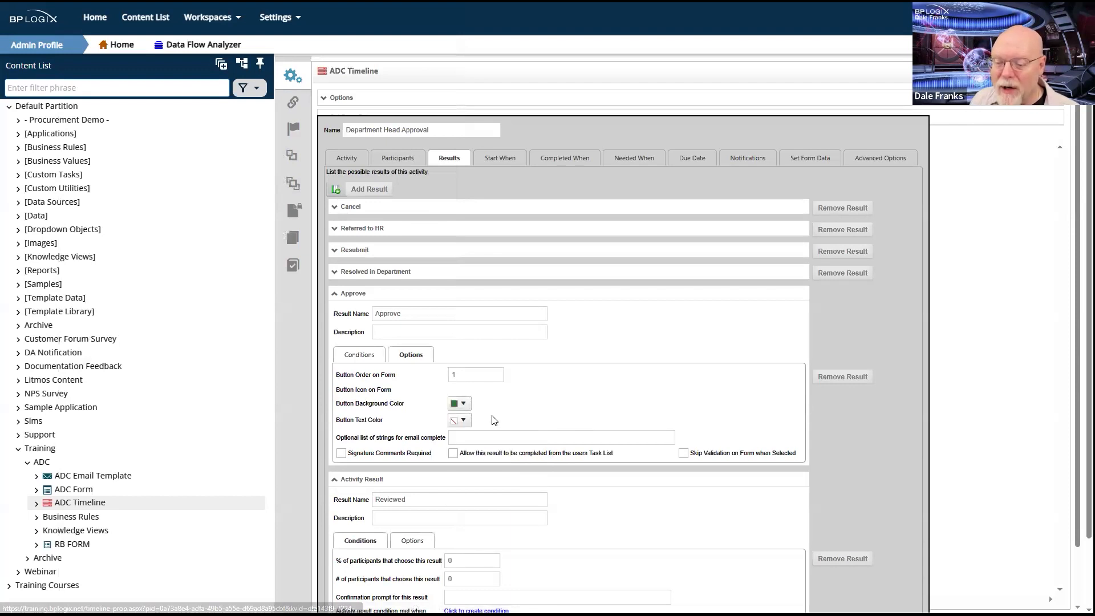
{"action": "left_click", "coordinate": [463, 421]}
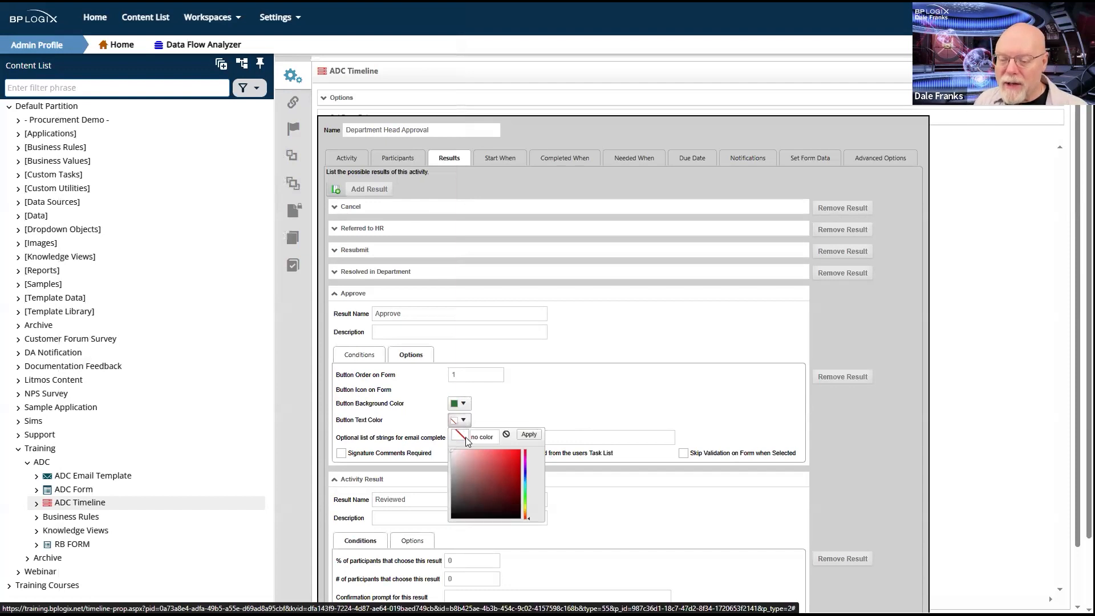
{"action": "left_click", "coordinate": [452, 451]}
{"action": "left_click", "coordinate": [530, 435]}
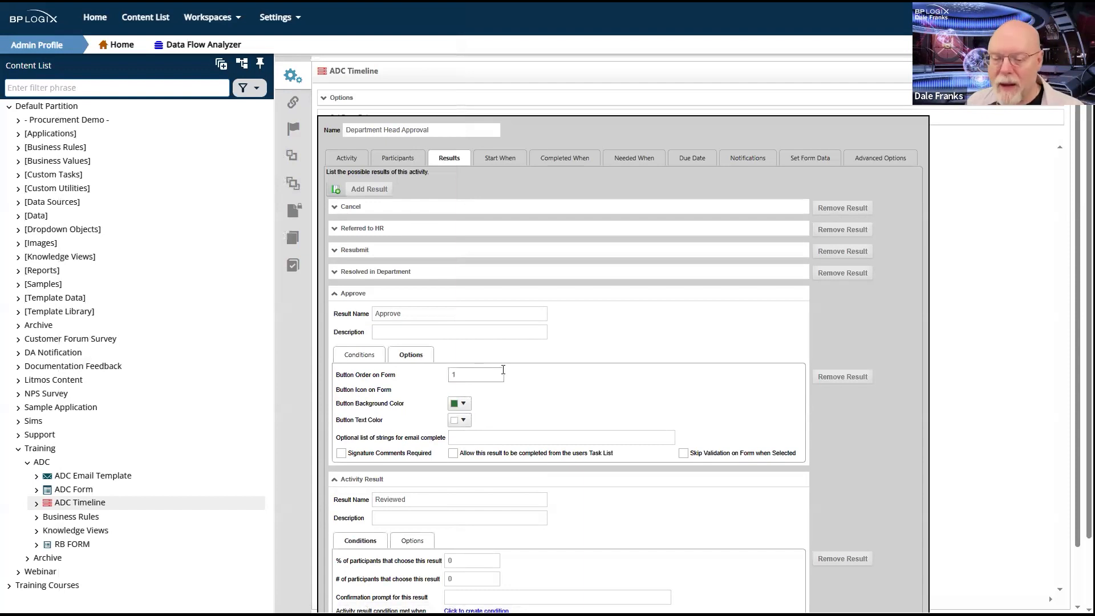
{"action": "left_click", "coordinate": [335, 294]}
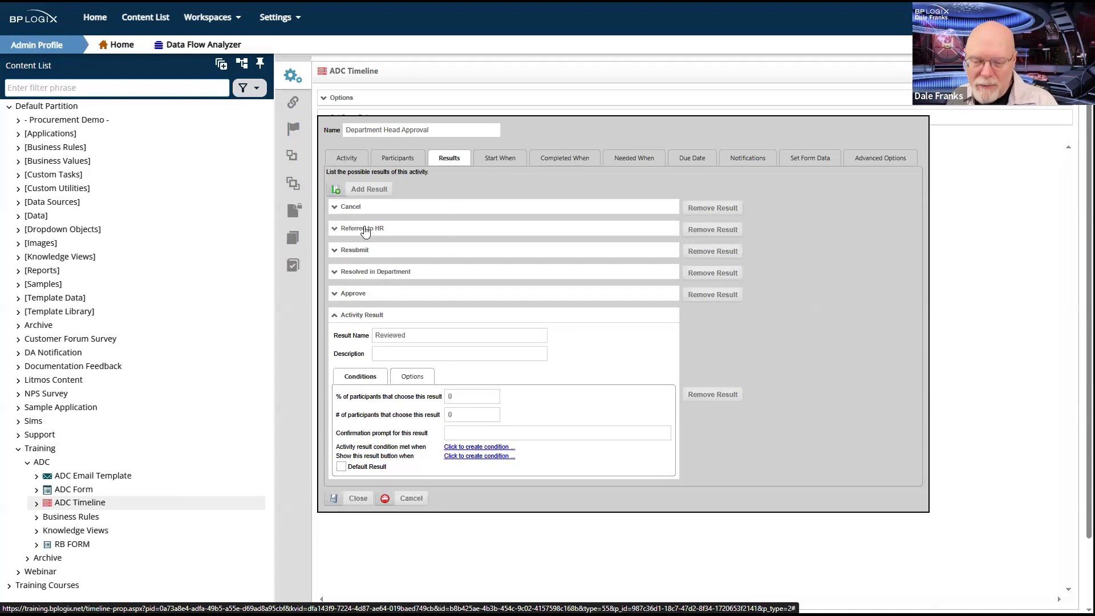
Set the Resolved in Department result's button order to 2 and give its button a white circled check-mark icon.
{"action": "left_click", "coordinate": [339, 274]}
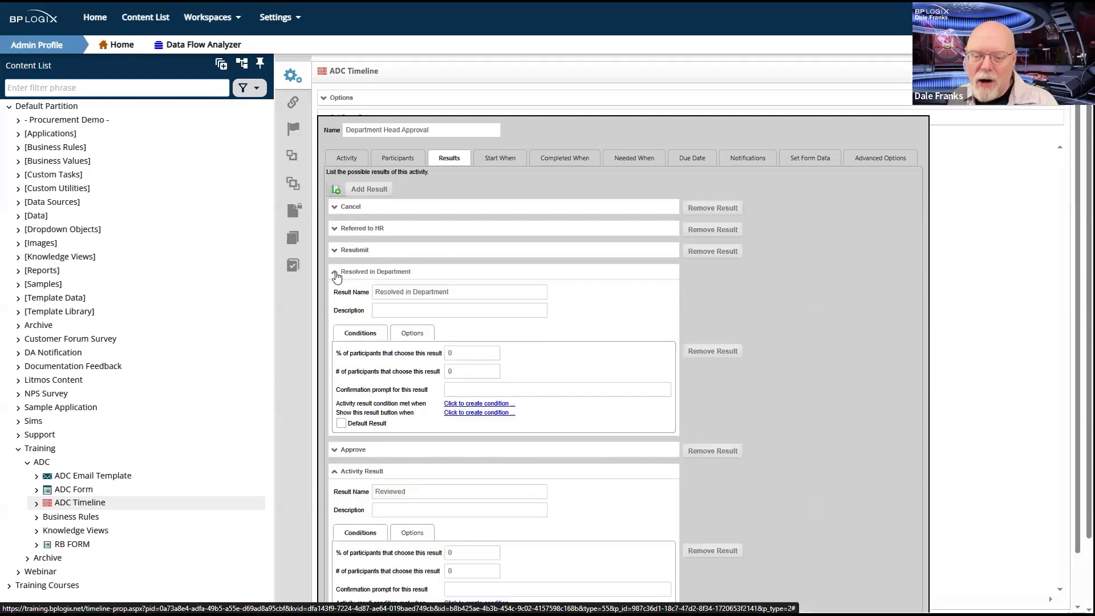
{"action": "left_click", "coordinate": [411, 333]}
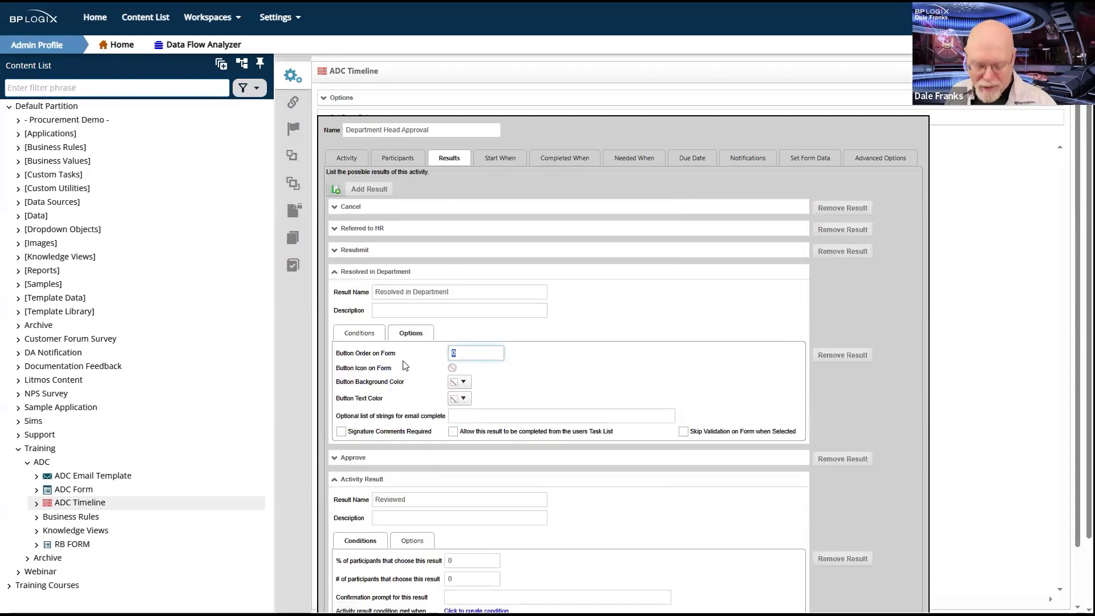
{"action": "left_click", "coordinate": [452, 369]}
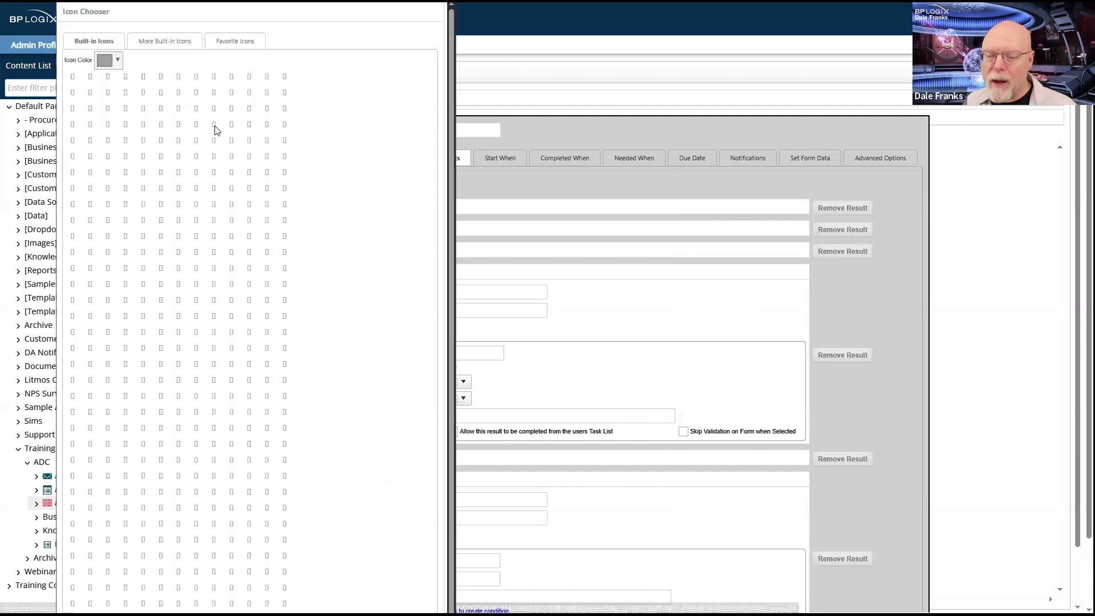
{"action": "left_click", "coordinate": [120, 60]}
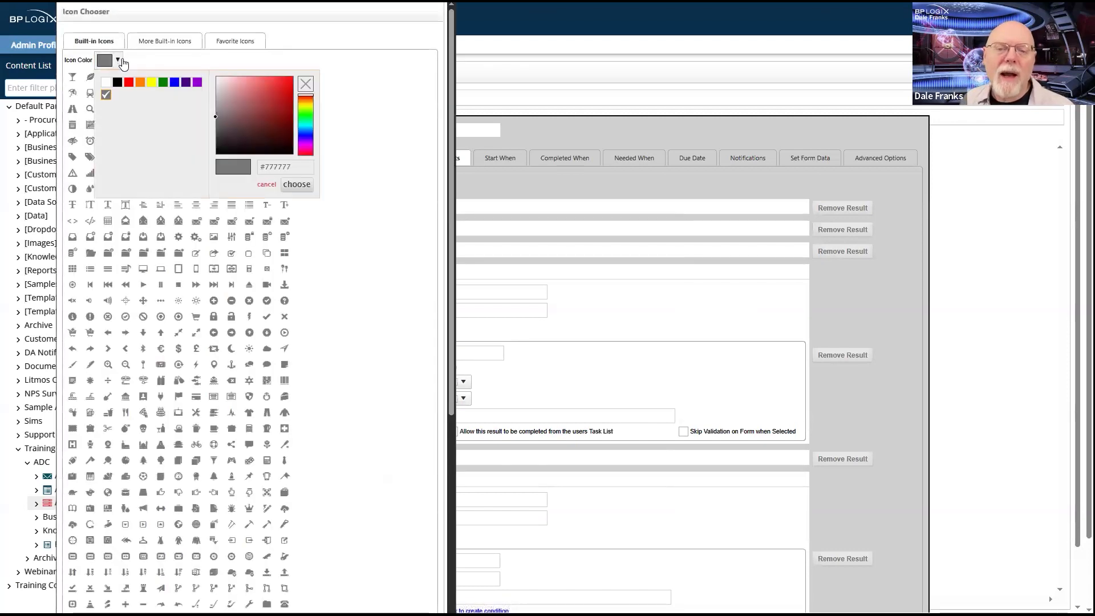
{"action": "left_click", "coordinate": [106, 82]}
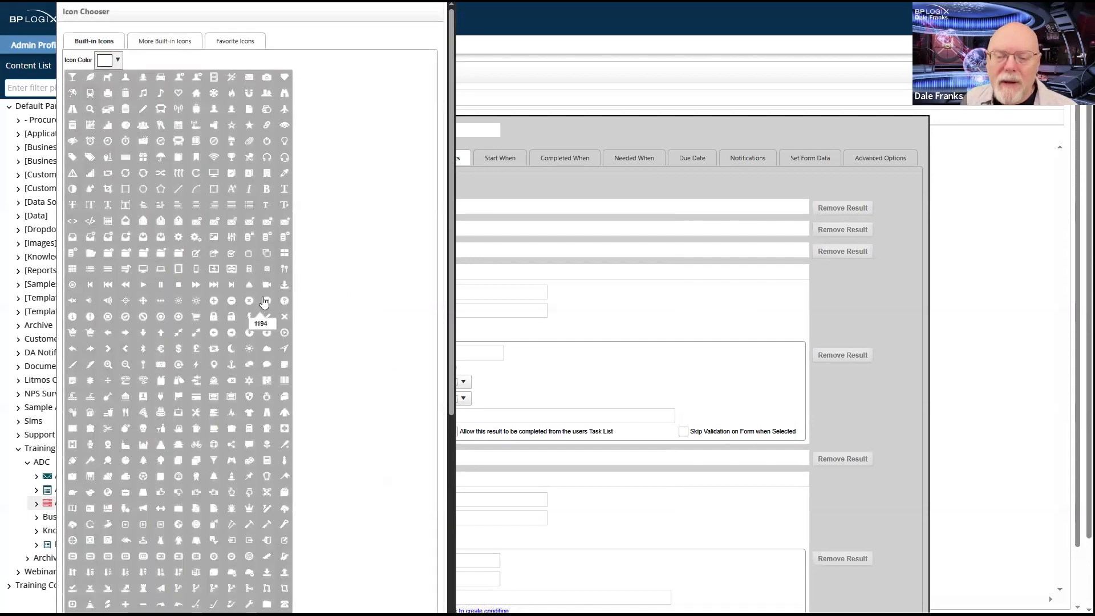
{"action": "left_click", "coordinate": [264, 305]}
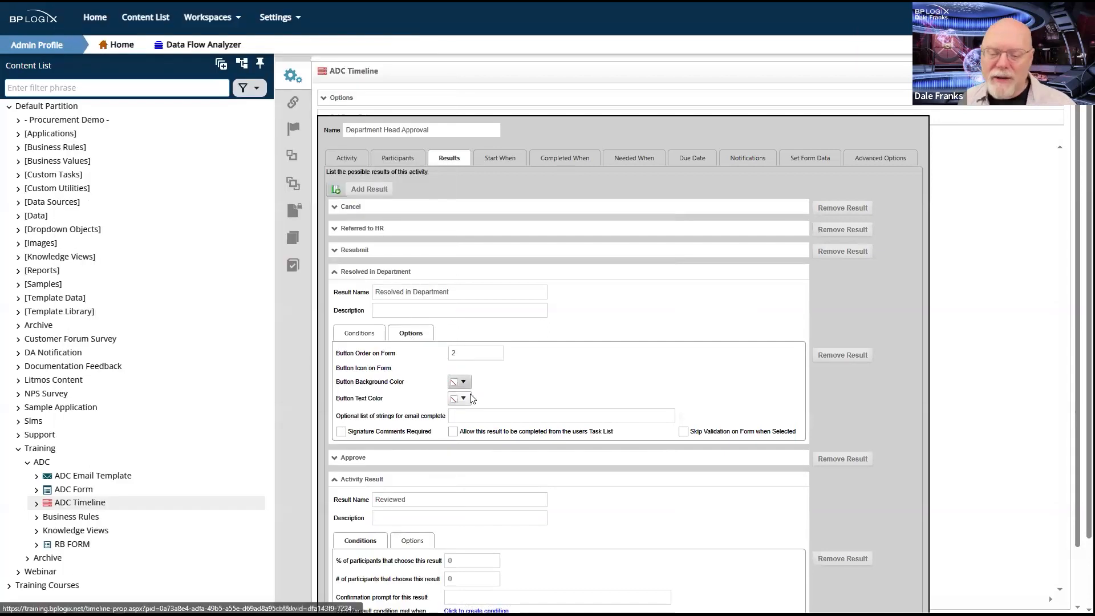
Set the Resolved in Department result's button background color to green #327d3e.
{"action": "left_click", "coordinate": [466, 381]}
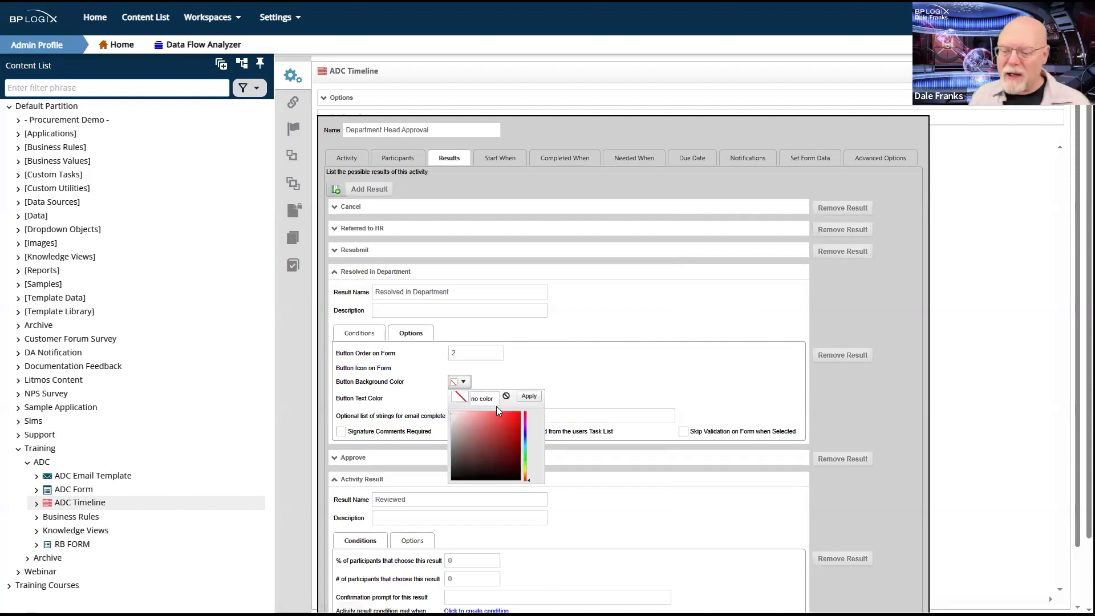
{"action": "left_click", "coordinate": [524, 455]}
{"action": "left_click", "coordinate": [493, 449]}
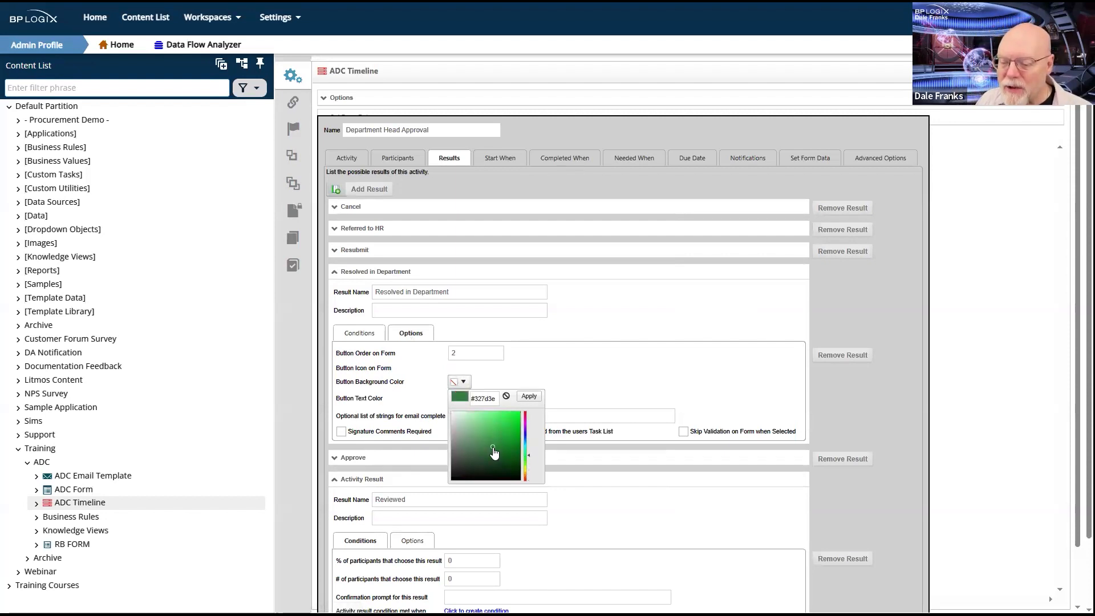
{"action": "left_click", "coordinate": [528, 396]}
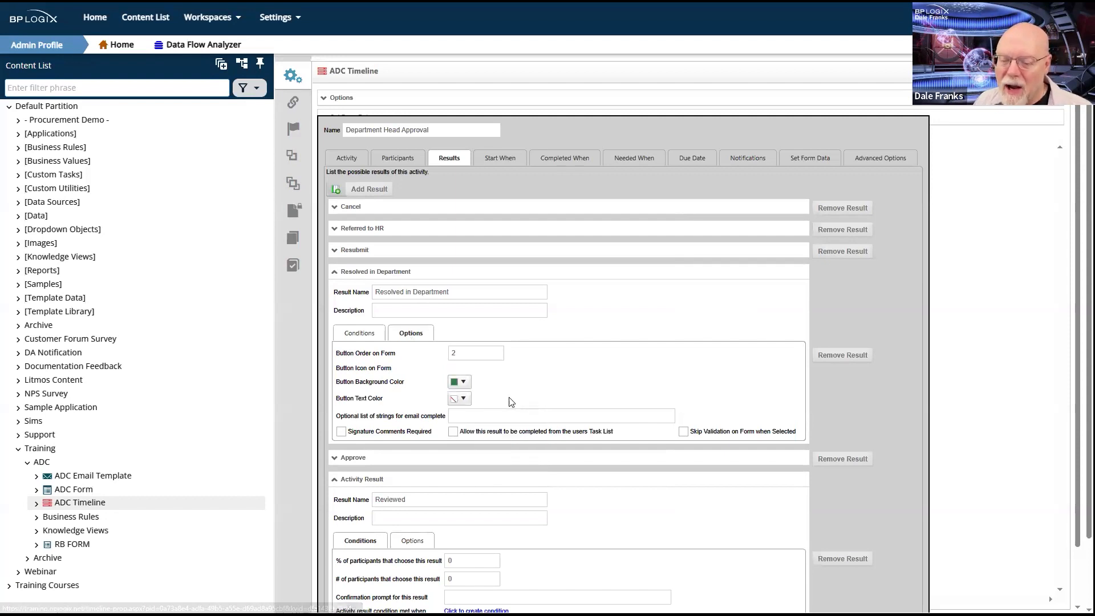
Set the Resolved in Department result's button text color to white and collapse that result.
{"action": "left_click", "coordinate": [464, 399]}
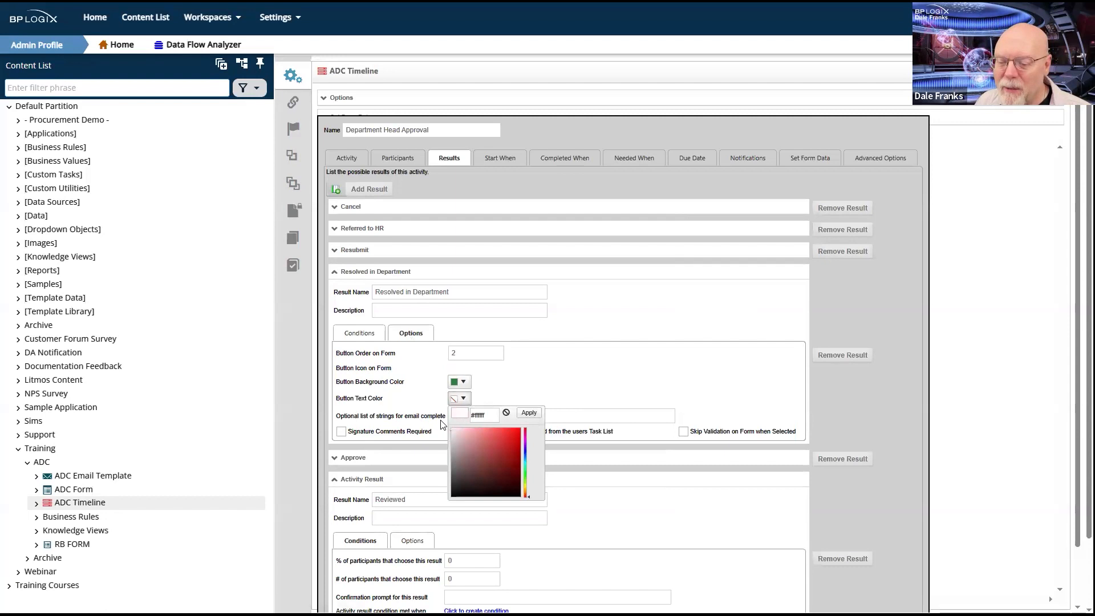
{"action": "left_click", "coordinate": [528, 412]}
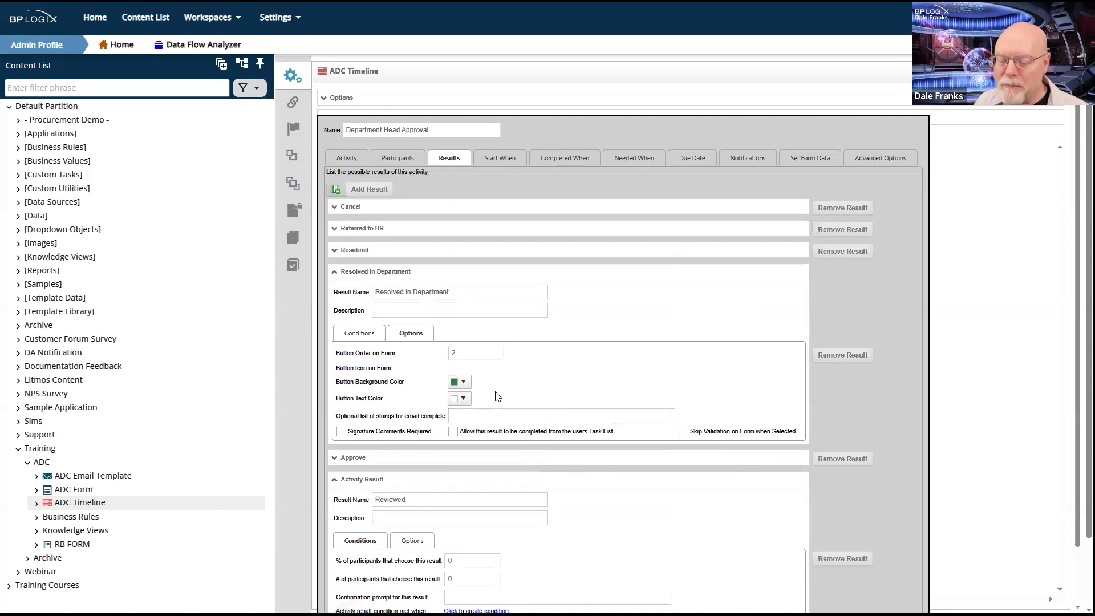
{"action": "left_click", "coordinate": [335, 274]}
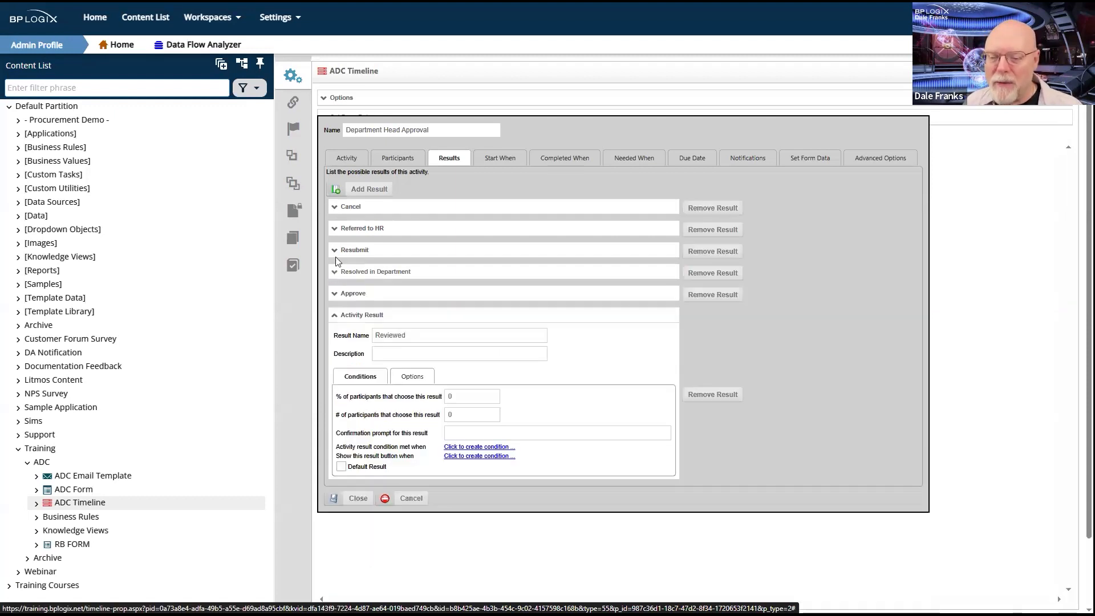
Set the Referred to HR result's button order to 3 and give its button a white built-in icon.
{"action": "left_click", "coordinate": [334, 229]}
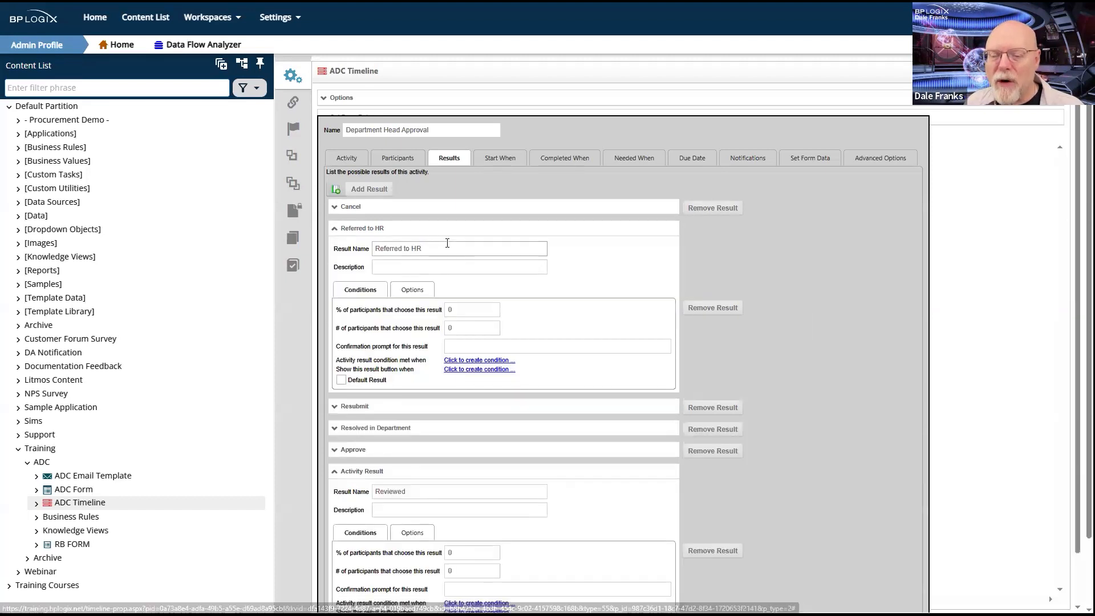
{"action": "left_click", "coordinate": [417, 290]}
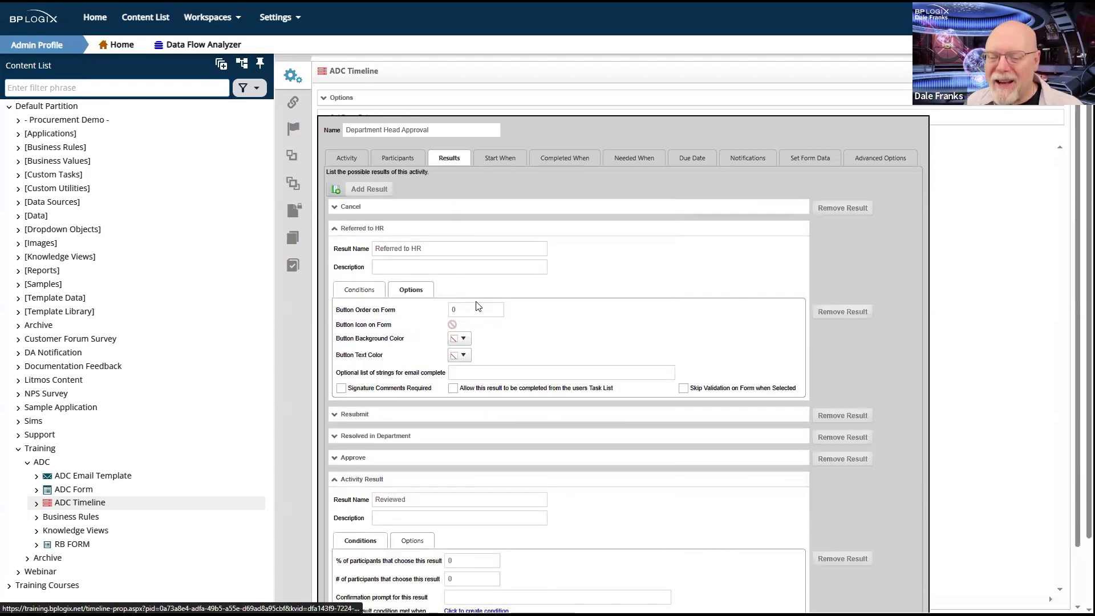
{"action": "left_click", "coordinate": [476, 312]}
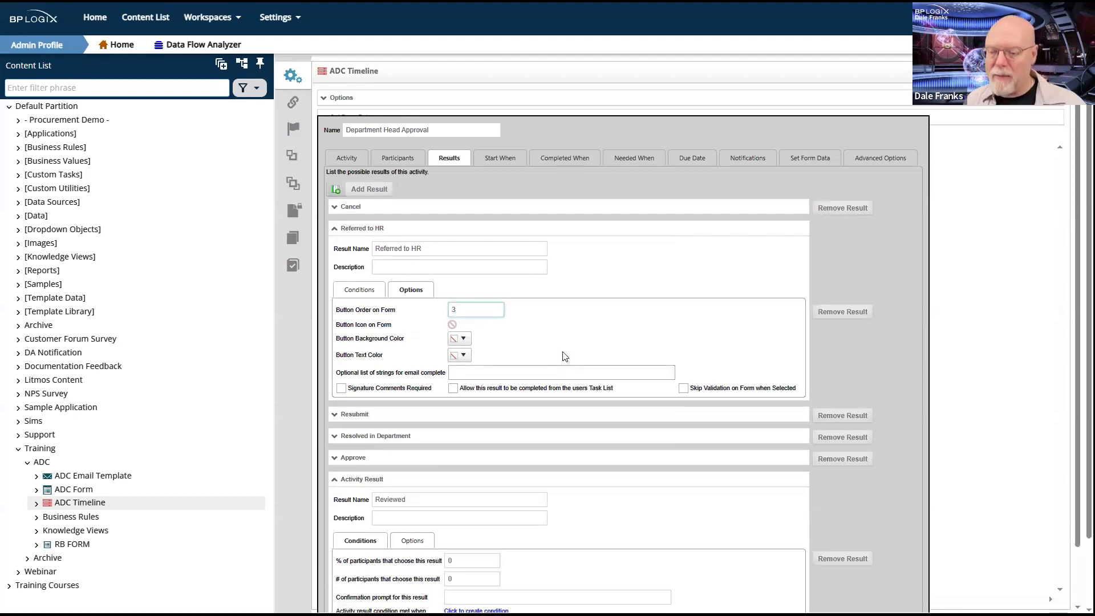
{"action": "left_click", "coordinate": [452, 324]}
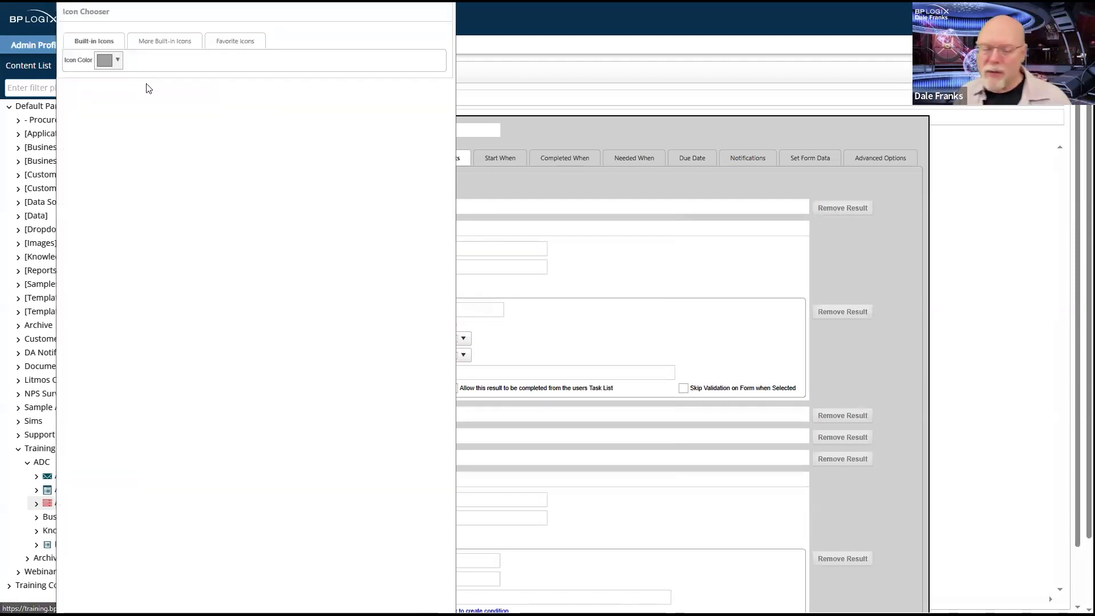
{"action": "left_click", "coordinate": [110, 60]}
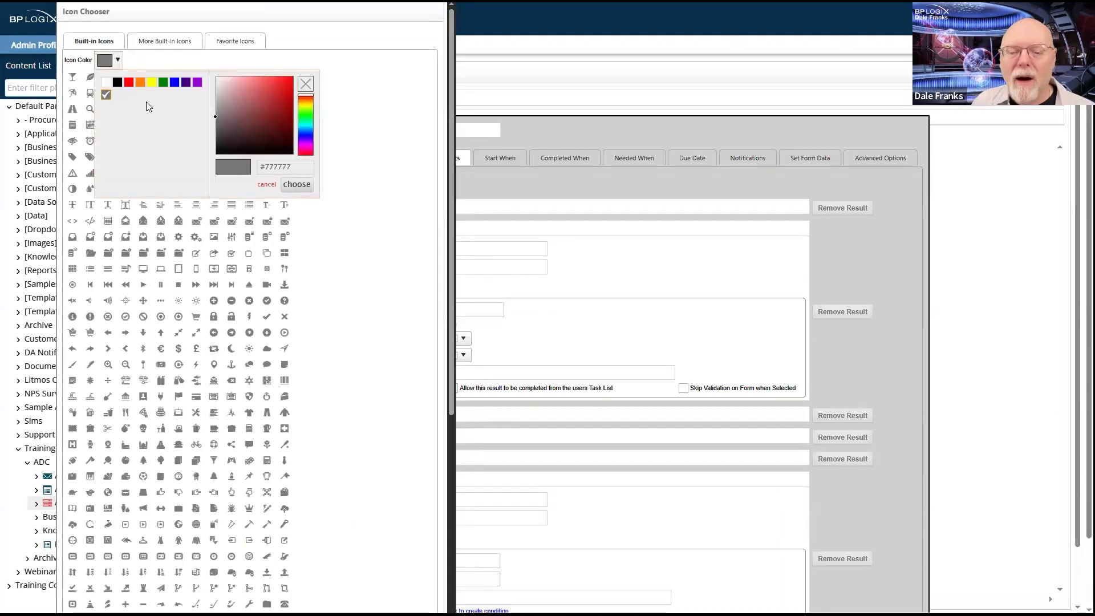
{"action": "left_click", "coordinate": [105, 84]}
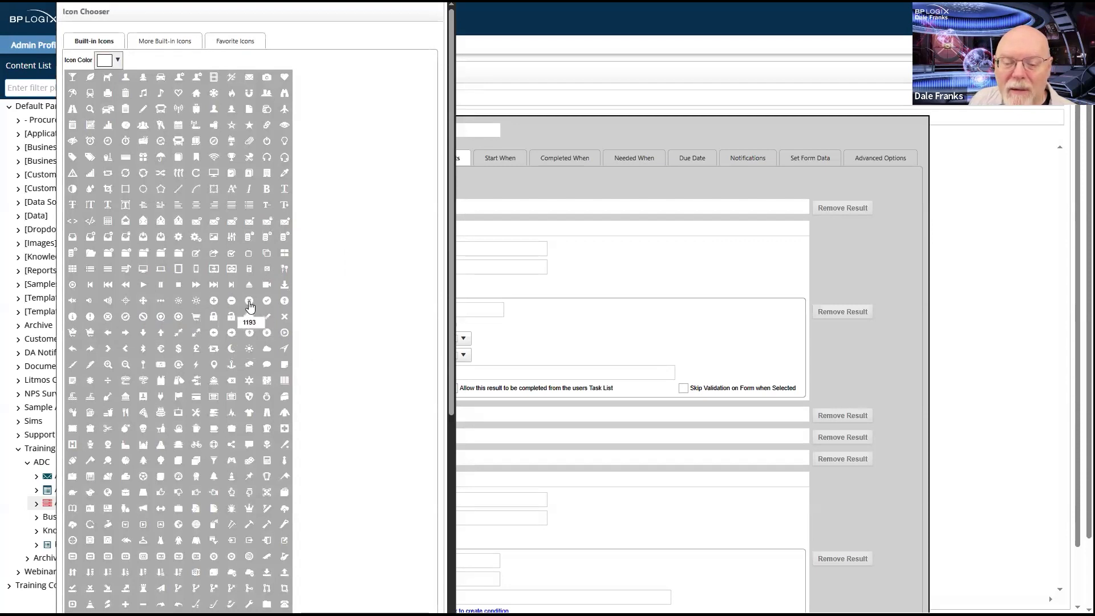
{"action": "left_click", "coordinate": [215, 308]}
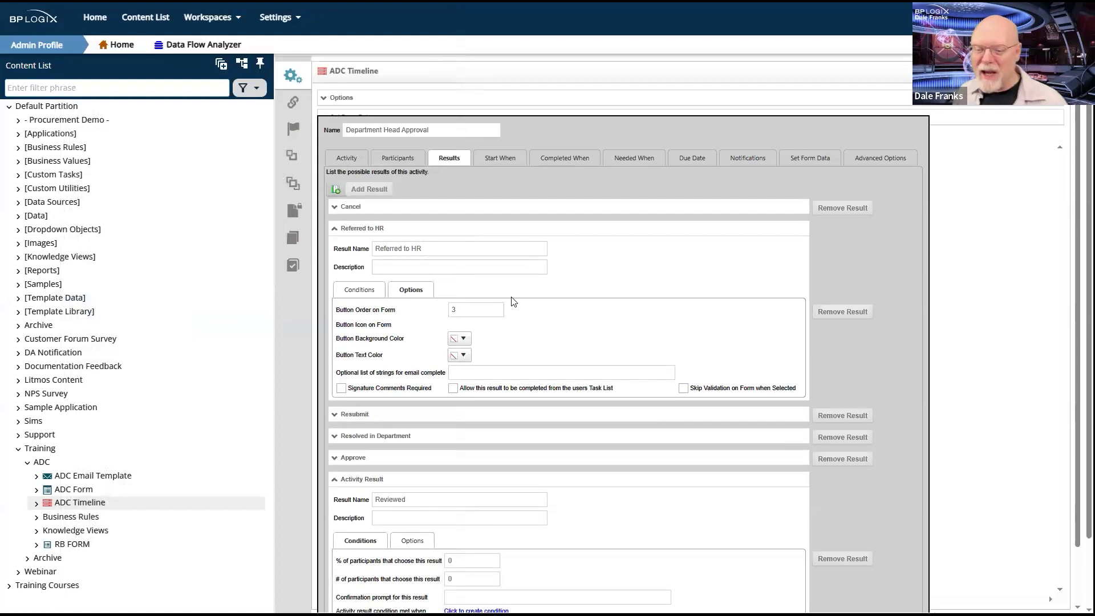
Set the Referred to HR result's button background color to blue, starting from #528bbc and darkening it to #44729d.
{"action": "left_click", "coordinate": [460, 339]}
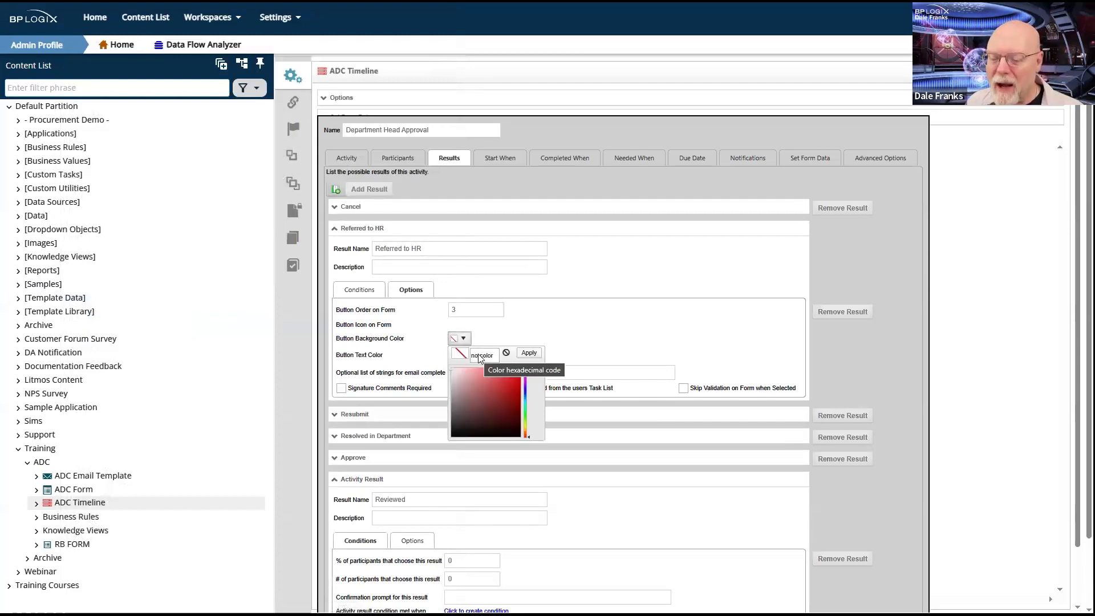
{"action": "double_click", "coordinate": [484, 354]}
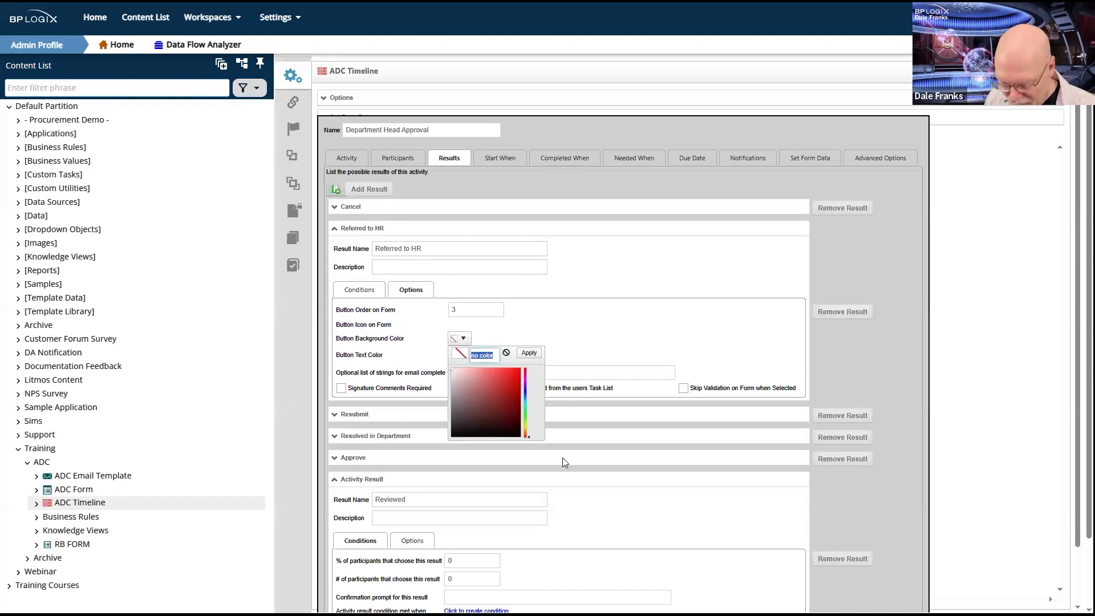
{"action": "type", "text": "528bb"}
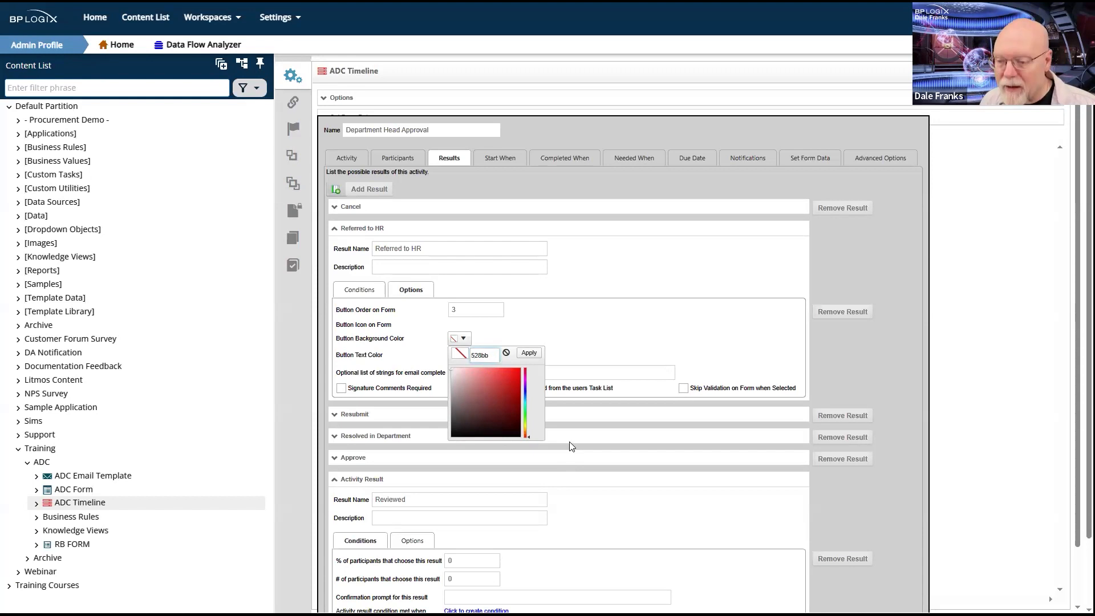
{"action": "type", "text": "c"}
{"action": "key", "text": "Return"}
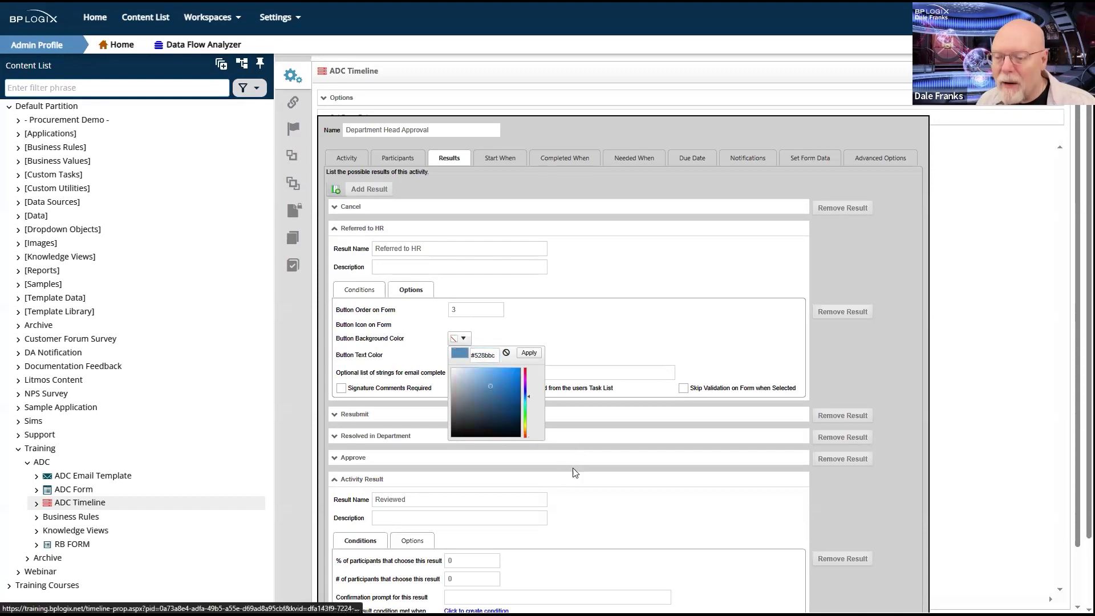
{"action": "left_click", "coordinate": [491, 395]}
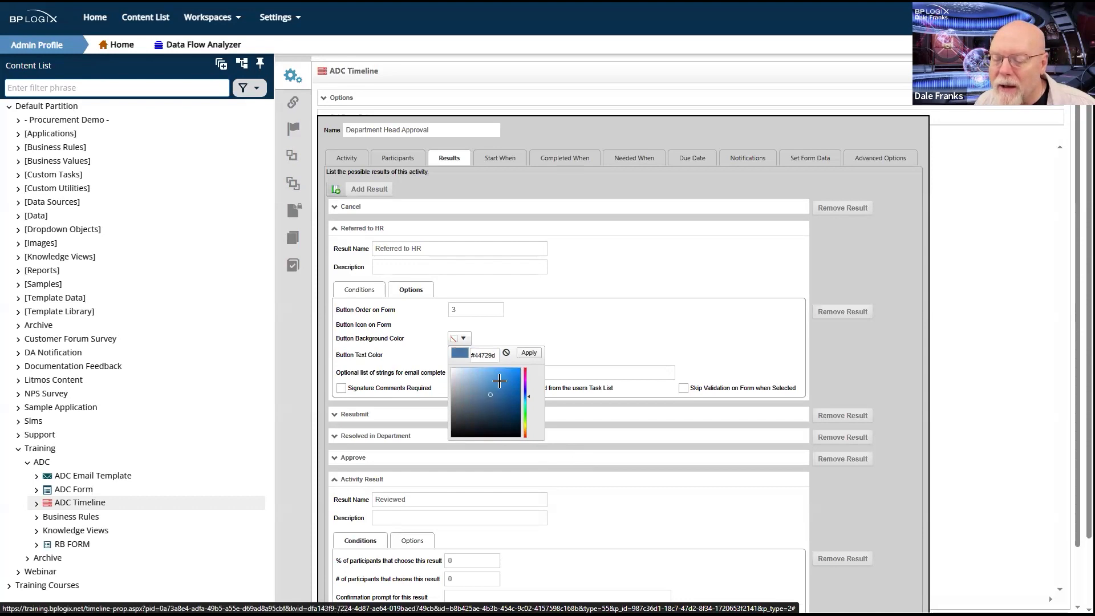
{"action": "left_click", "coordinate": [530, 352]}
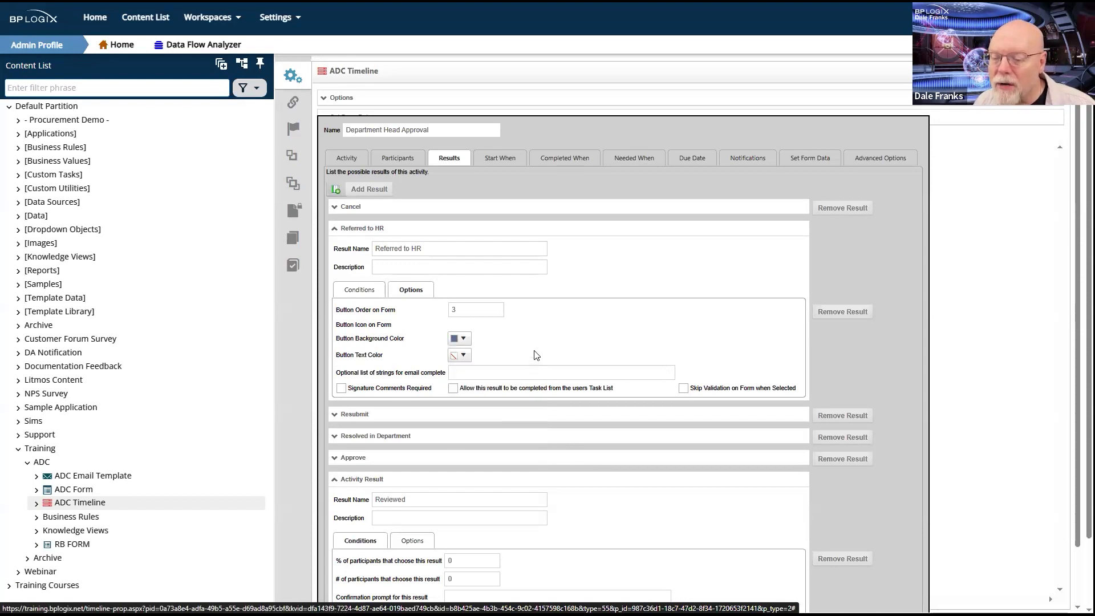
Set the Referred to HR result's button text color to white and save the Department Head Approval activity.
{"action": "left_click", "coordinate": [463, 355]}
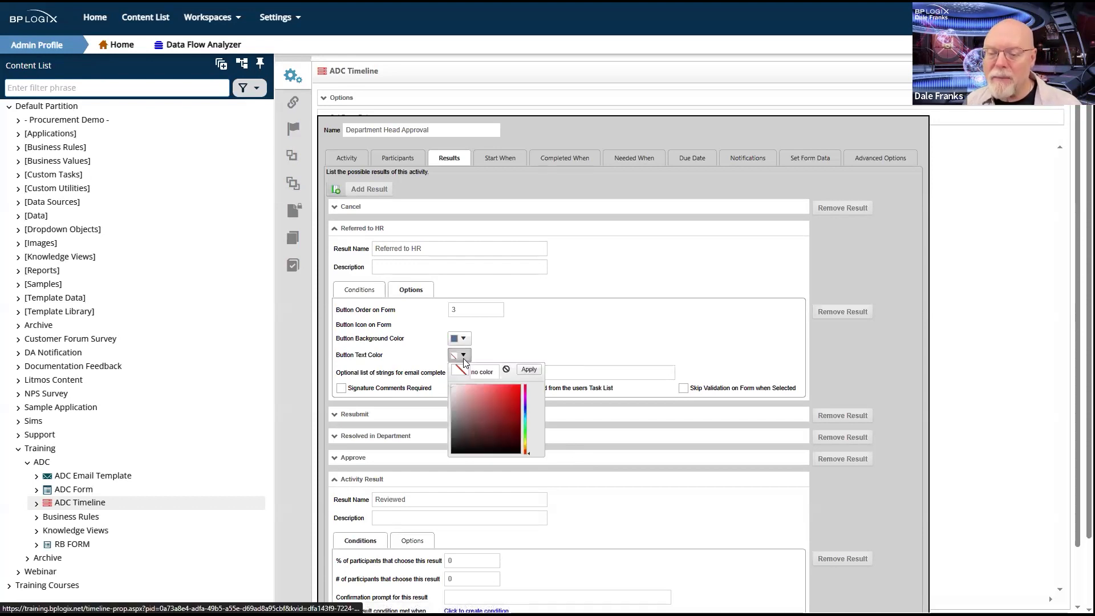
{"action": "left_click", "coordinate": [460, 388]}
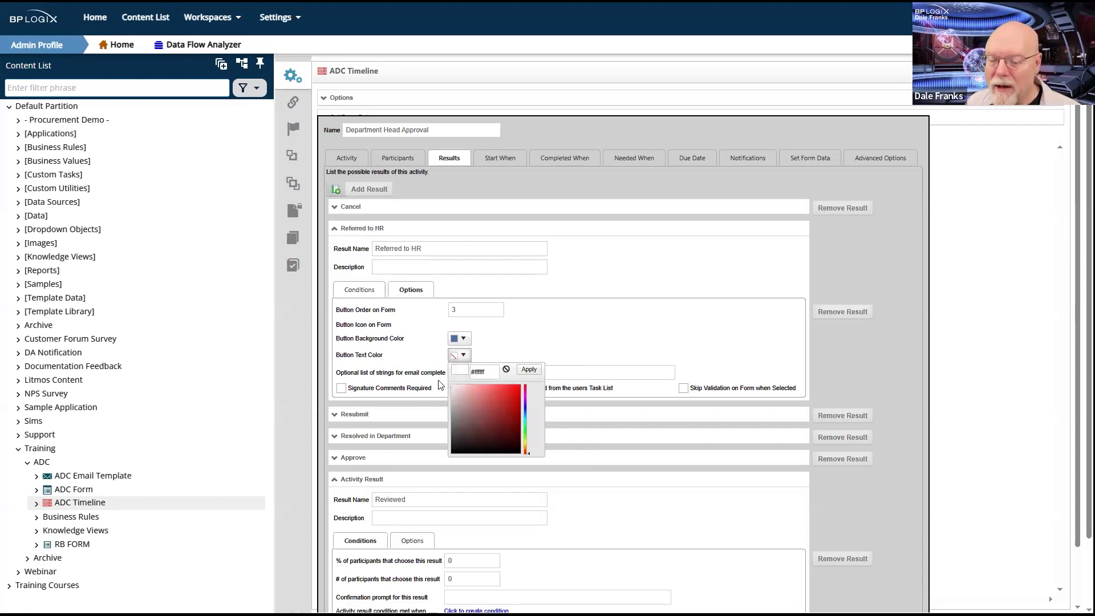
{"action": "left_click", "coordinate": [528, 370]}
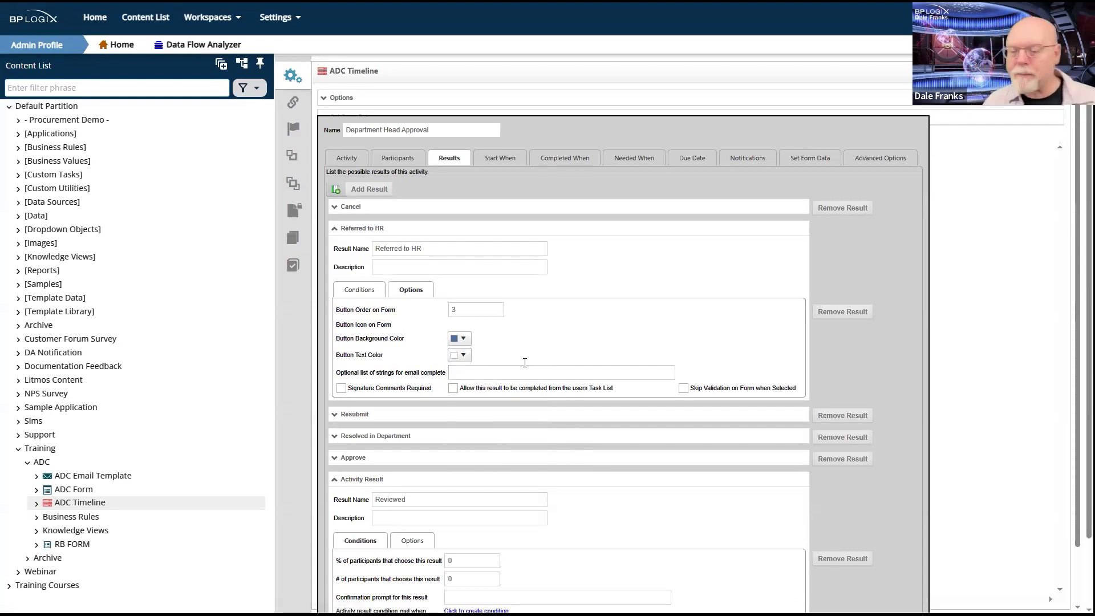
{"action": "scroll", "coordinate": [526, 283], "scroll_direction": "down", "scroll_amount": 2}
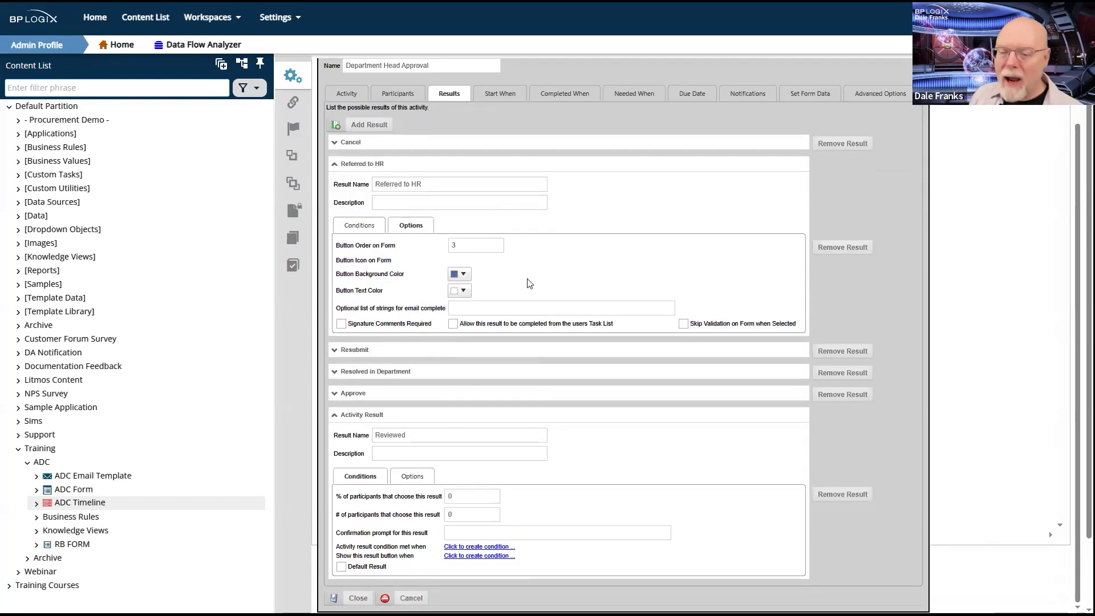
{"action": "left_click", "coordinate": [354, 598]}
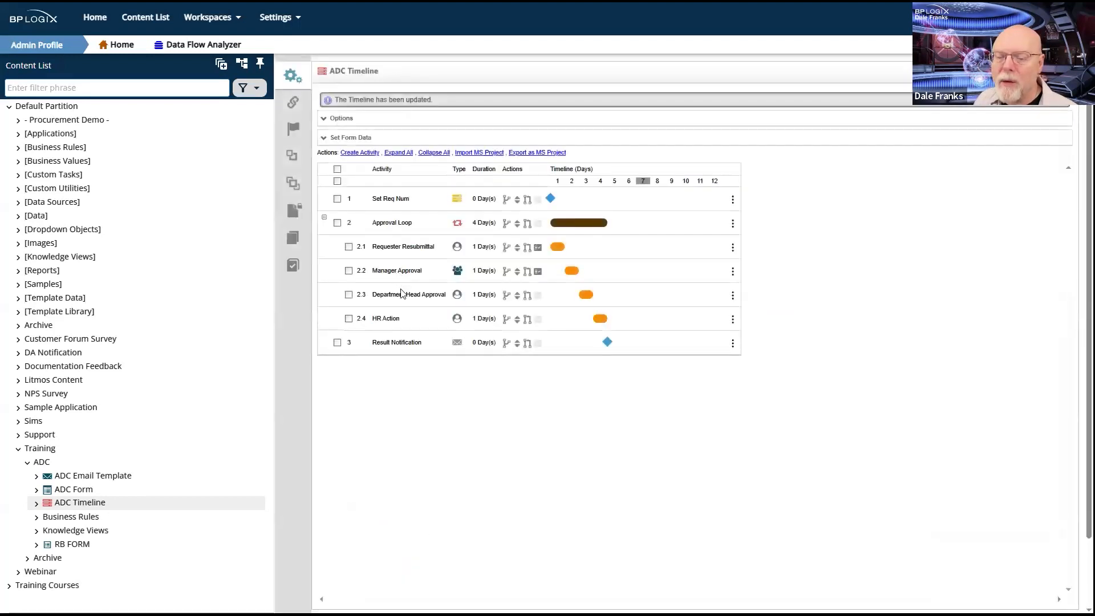
In Department Head Approval, set the Cancel result's button order to 6 and give its button a white circled X icon.
{"action": "left_click", "coordinate": [407, 295]}
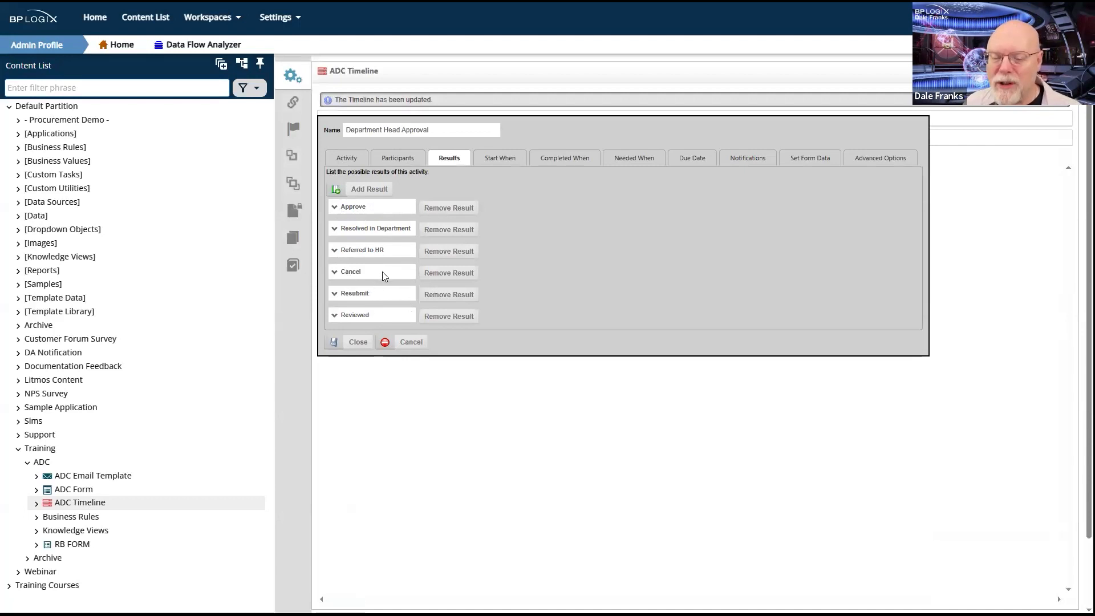
{"action": "left_click", "coordinate": [335, 271]}
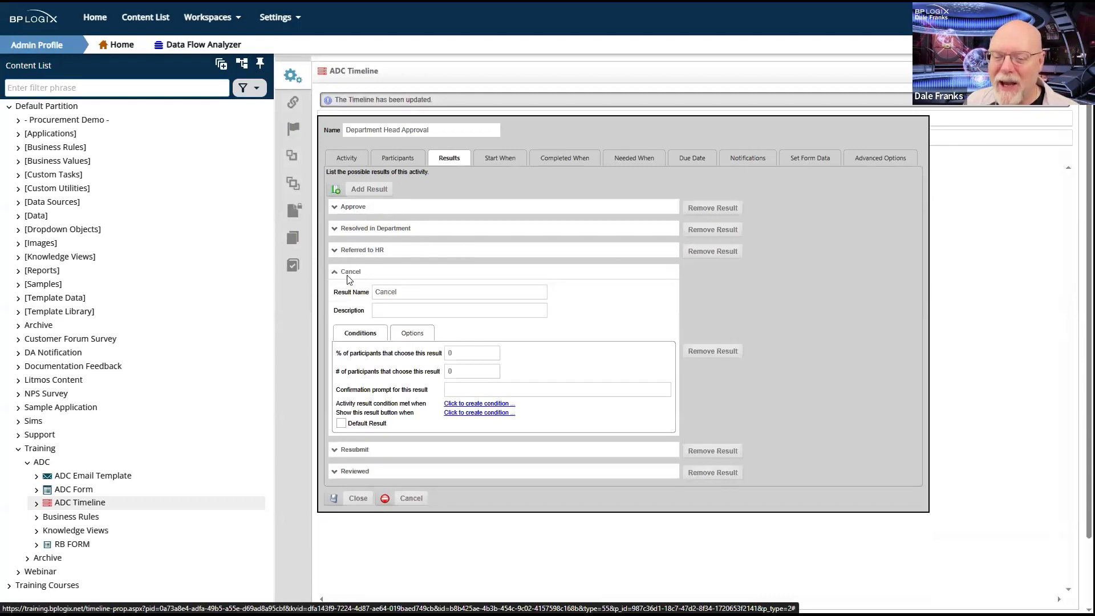
{"action": "left_click", "coordinate": [411, 335]}
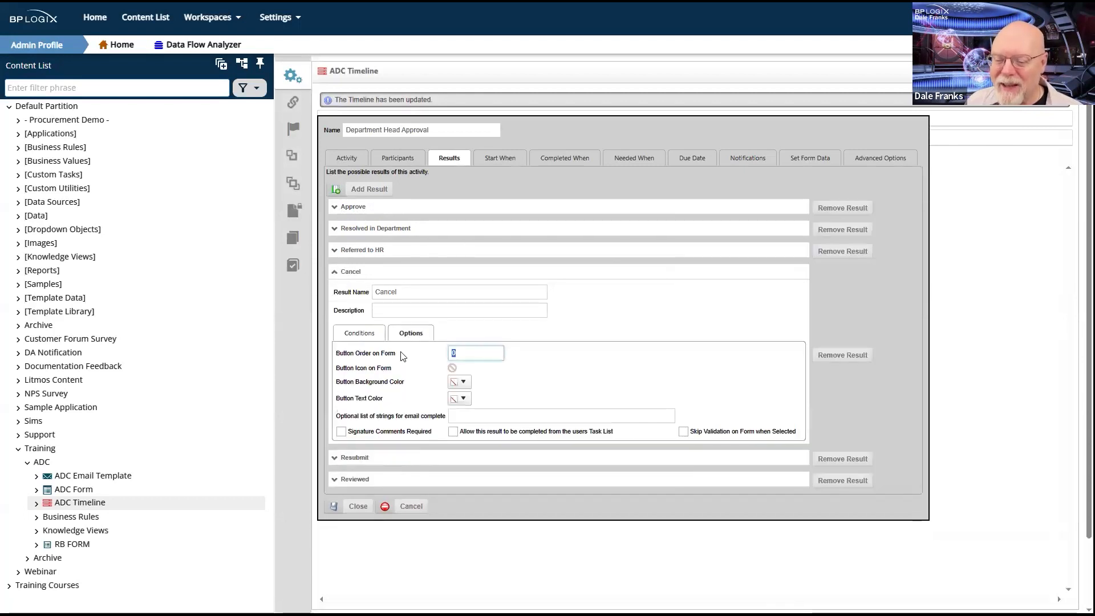
{"action": "type", "text": "6"}
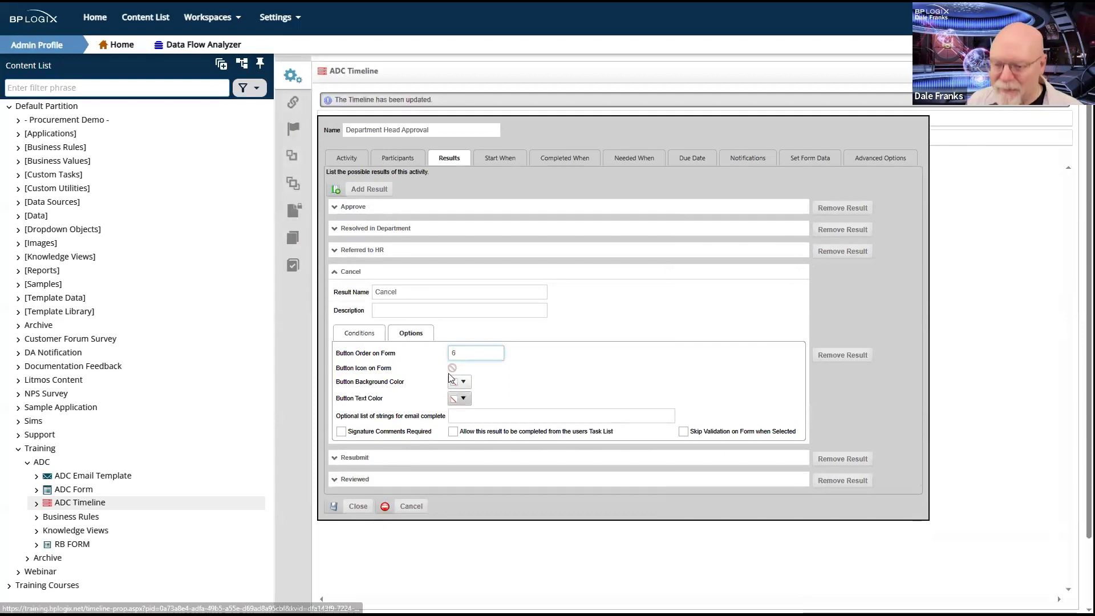
{"action": "left_click", "coordinate": [452, 369]}
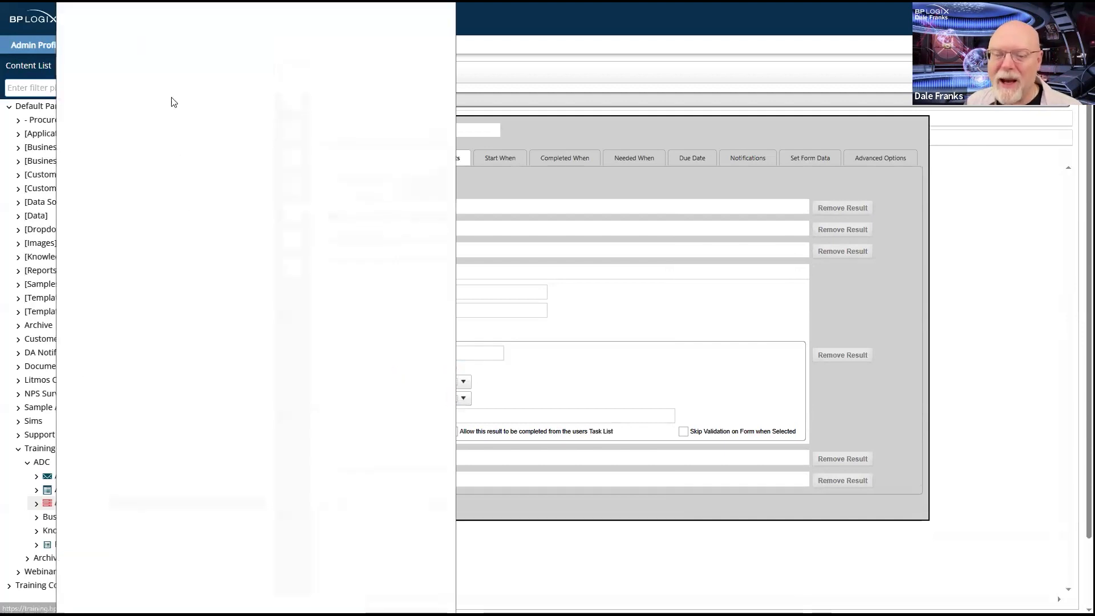
{"action": "left_click", "coordinate": [110, 60]}
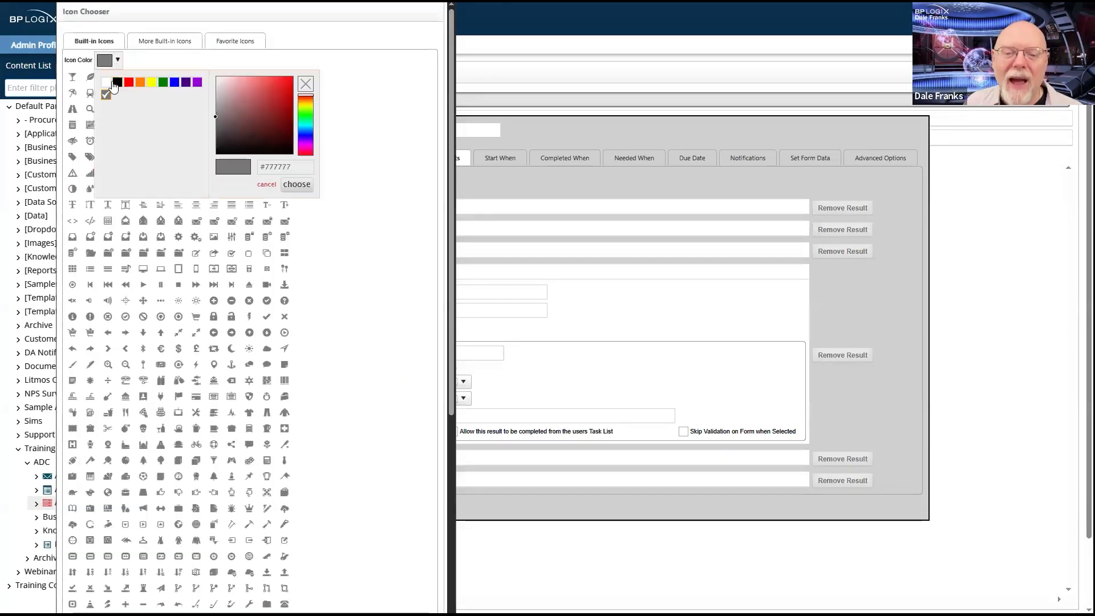
{"action": "left_click", "coordinate": [107, 83]}
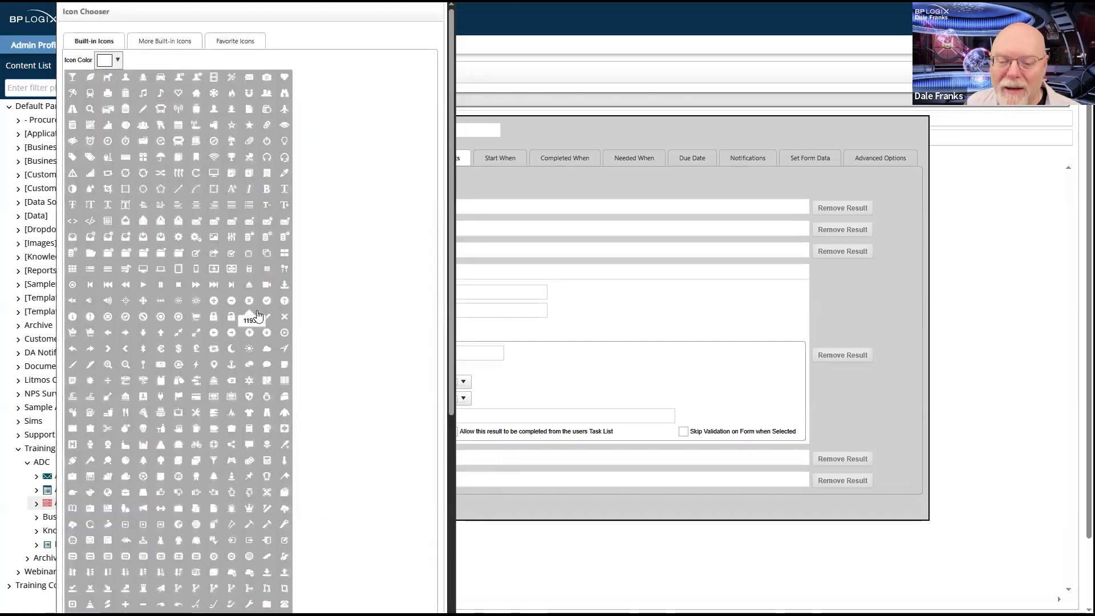
{"action": "left_click", "coordinate": [247, 318]}
Set the Cancel result's button background color to dark red #8c2929 and its text color to white.
{"action": "left_click", "coordinate": [462, 381]}
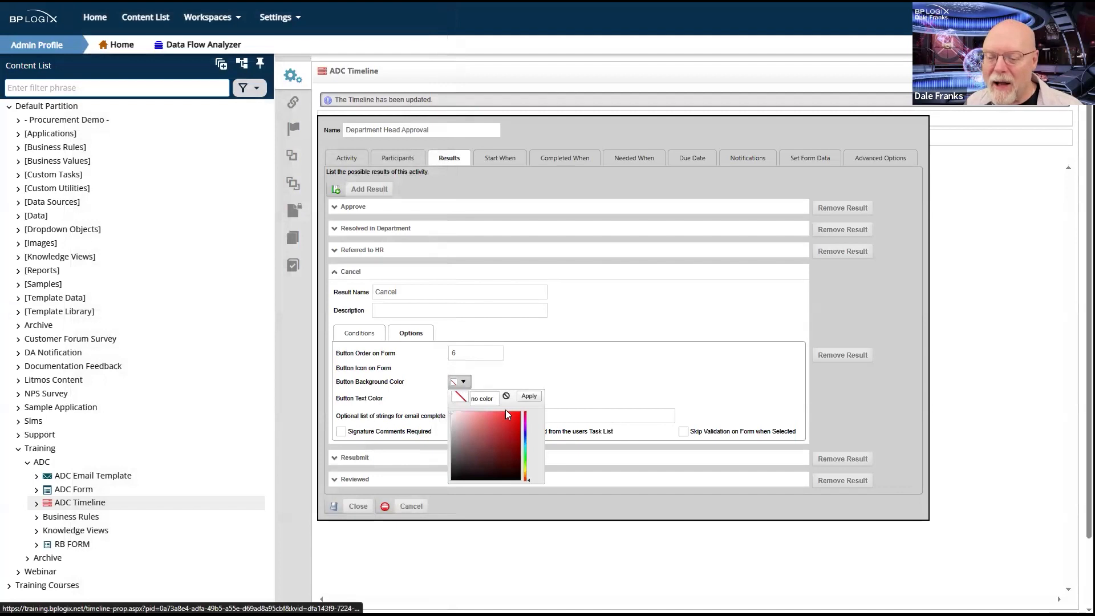
{"action": "left_click", "coordinate": [497, 443]}
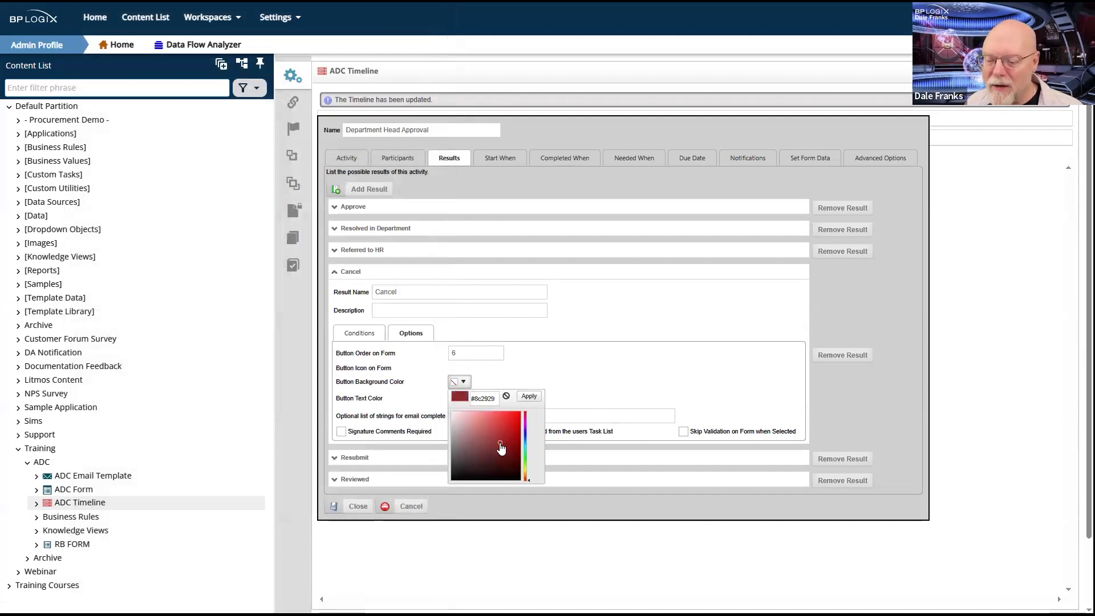
{"action": "left_click", "coordinate": [535, 397]}
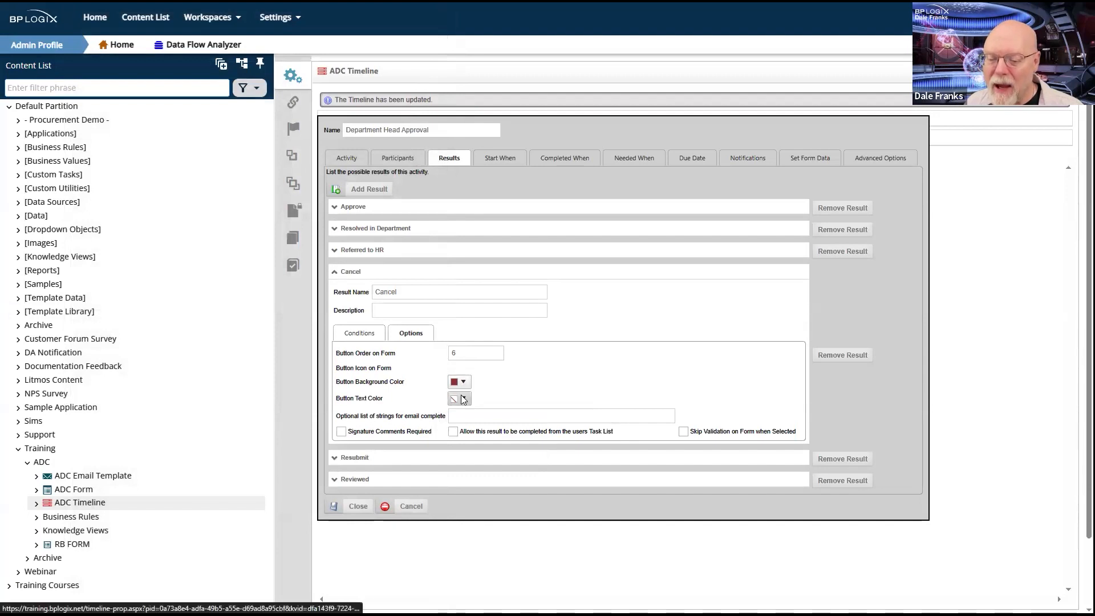
{"action": "left_click", "coordinate": [463, 399]}
{"action": "left_click_drag", "start_coordinate": [465, 434], "coordinate": [440, 424]}
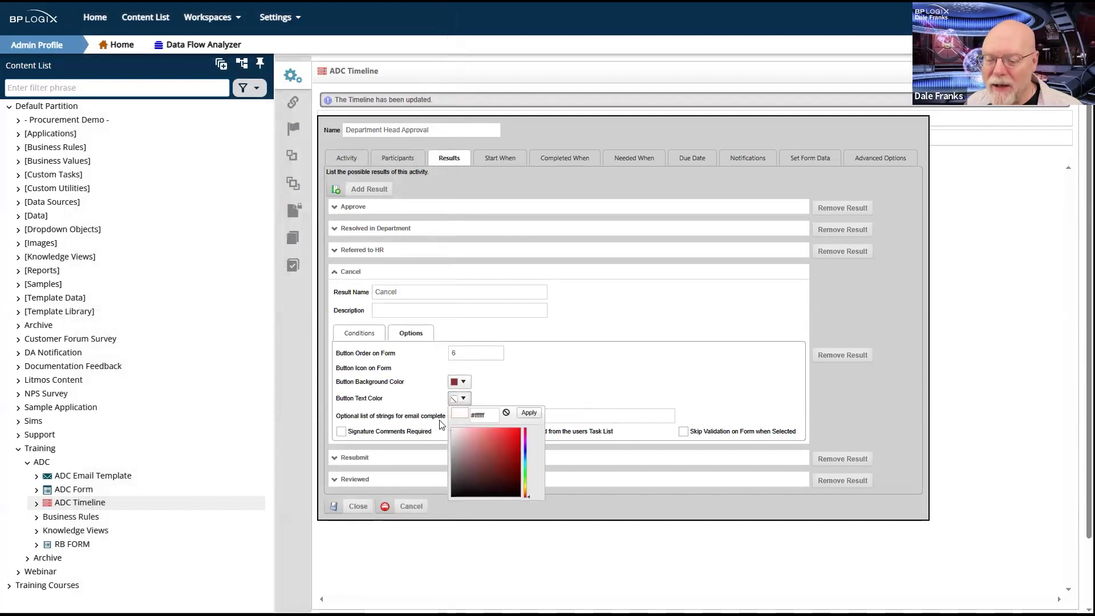
{"action": "left_click", "coordinate": [529, 412]}
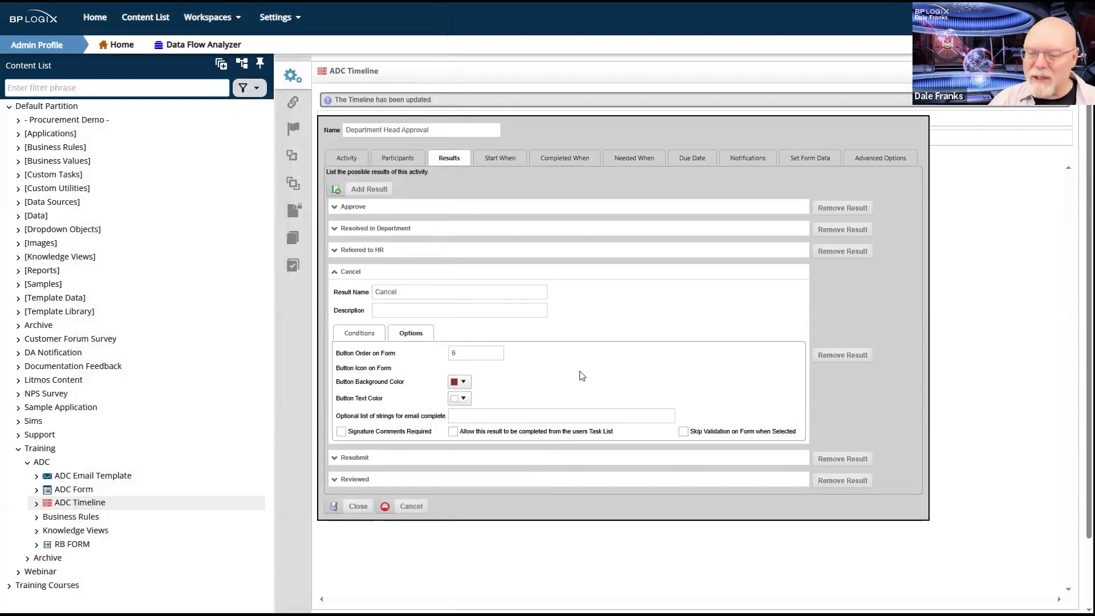
{"action": "left_click", "coordinate": [335, 272]}
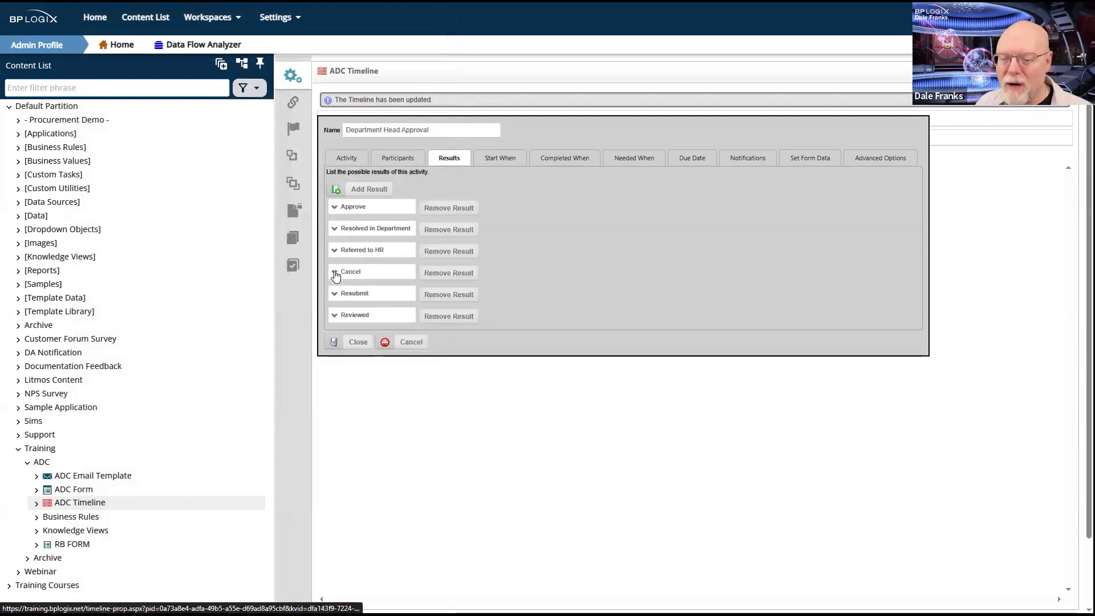
{"action": "left_click", "coordinate": [388, 160]}
{"action": "left_click", "coordinate": [453, 160]}
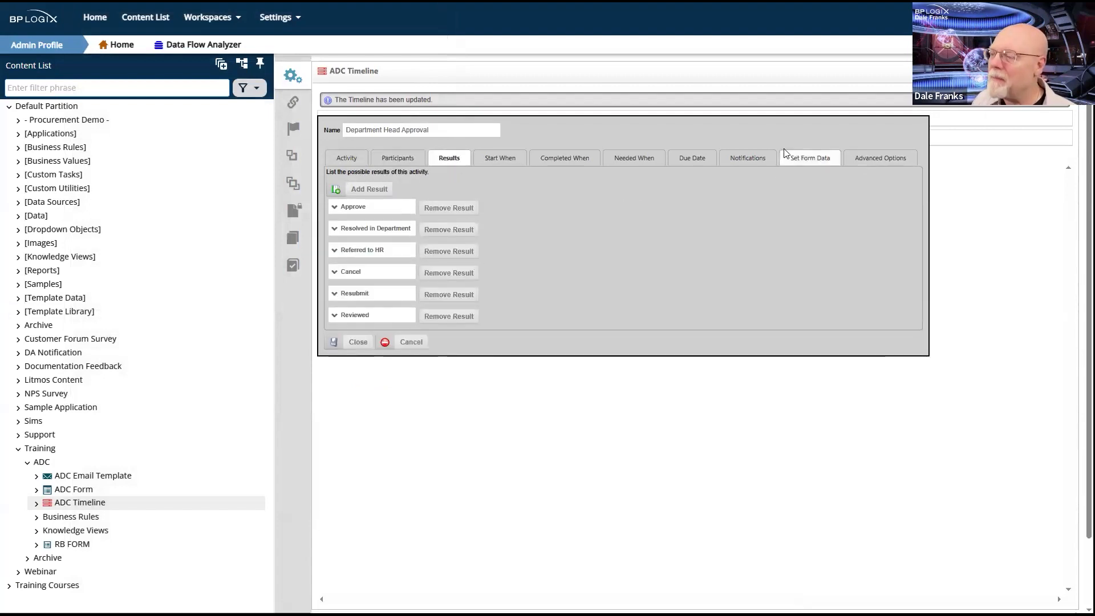
Set the Reviewed result's button order to 4 and give its button a white circled i (info) icon.
{"action": "left_click", "coordinate": [334, 317]}
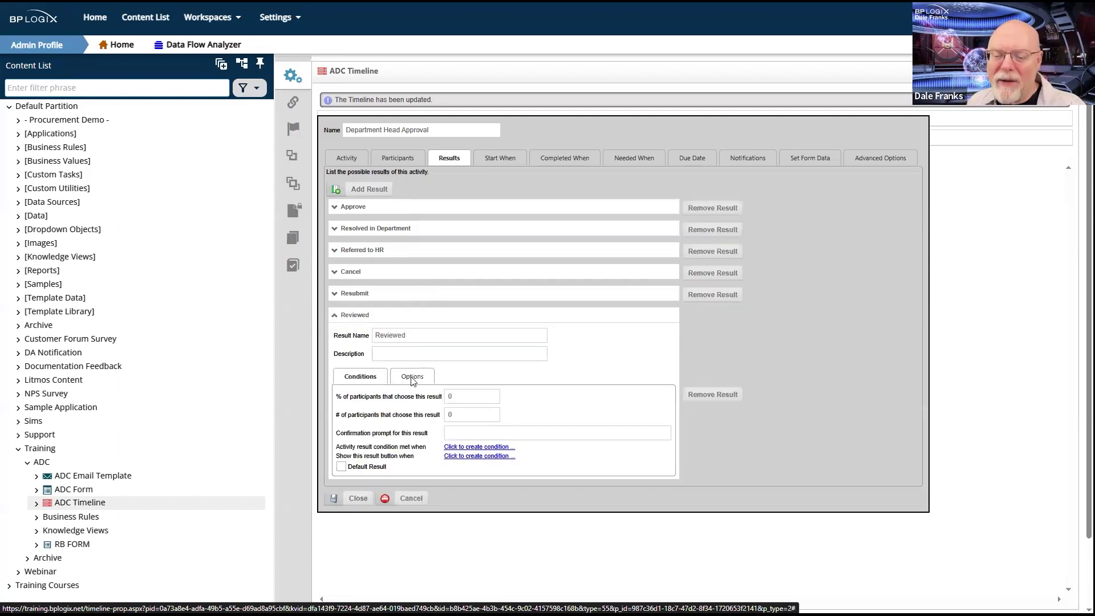
{"action": "left_click", "coordinate": [473, 396]}
{"action": "double_click", "coordinate": [473, 395]}
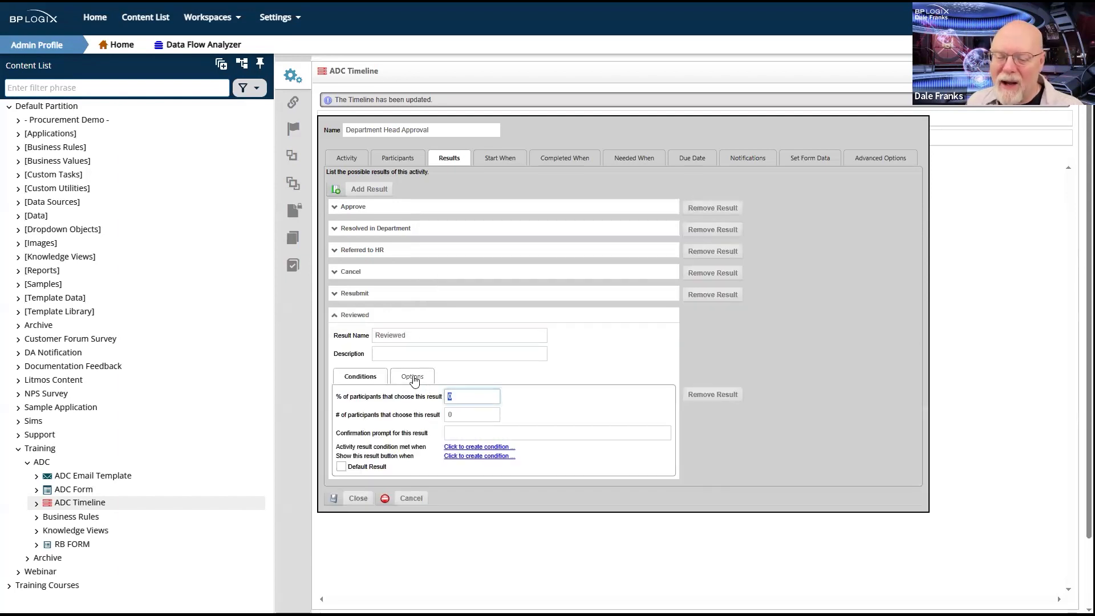
{"action": "left_click", "coordinate": [412, 377]}
{"action": "left_click", "coordinate": [480, 394]}
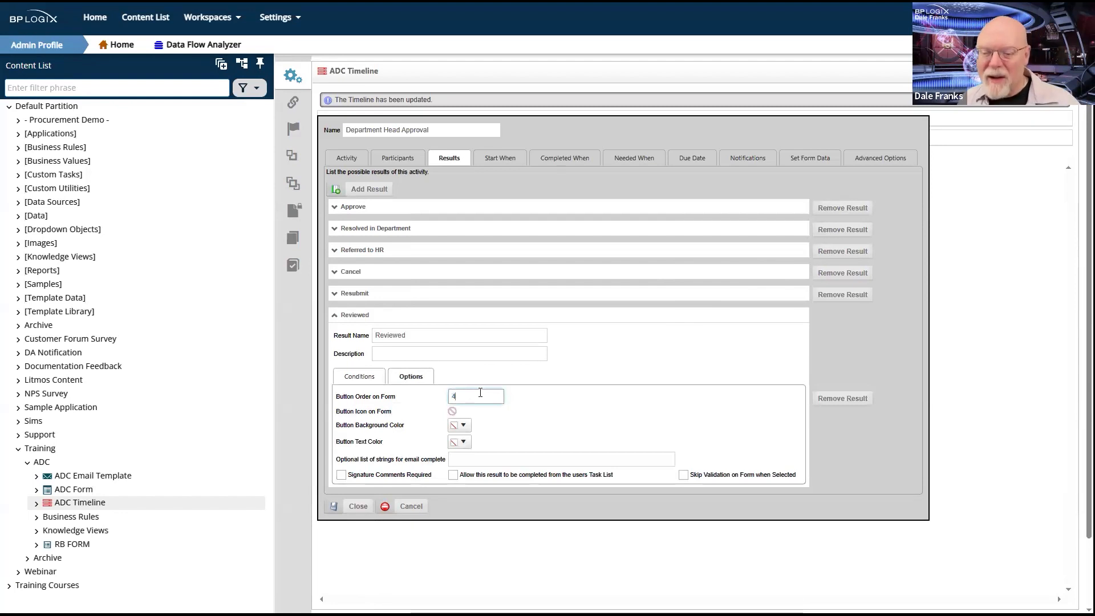
{"action": "left_click", "coordinate": [452, 412]}
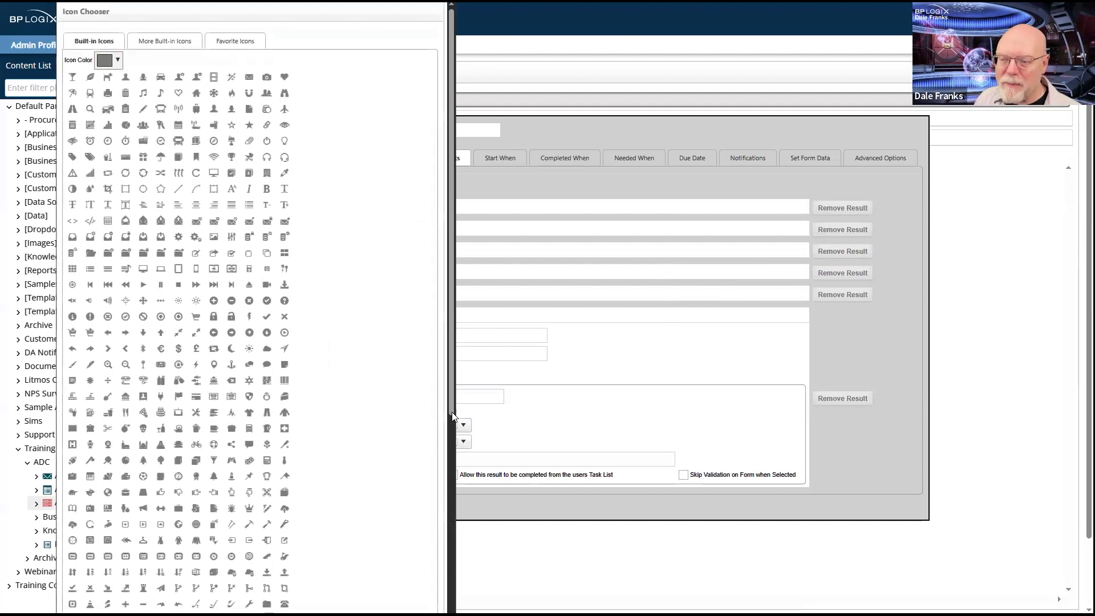
{"action": "left_click", "coordinate": [118, 61]}
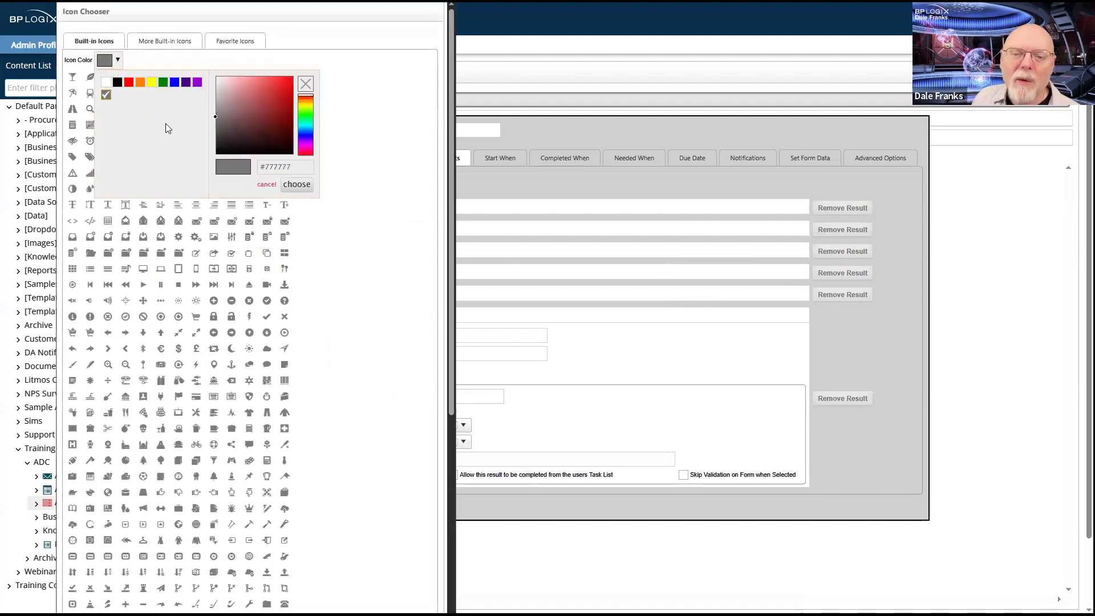
{"action": "left_click", "coordinate": [106, 84]}
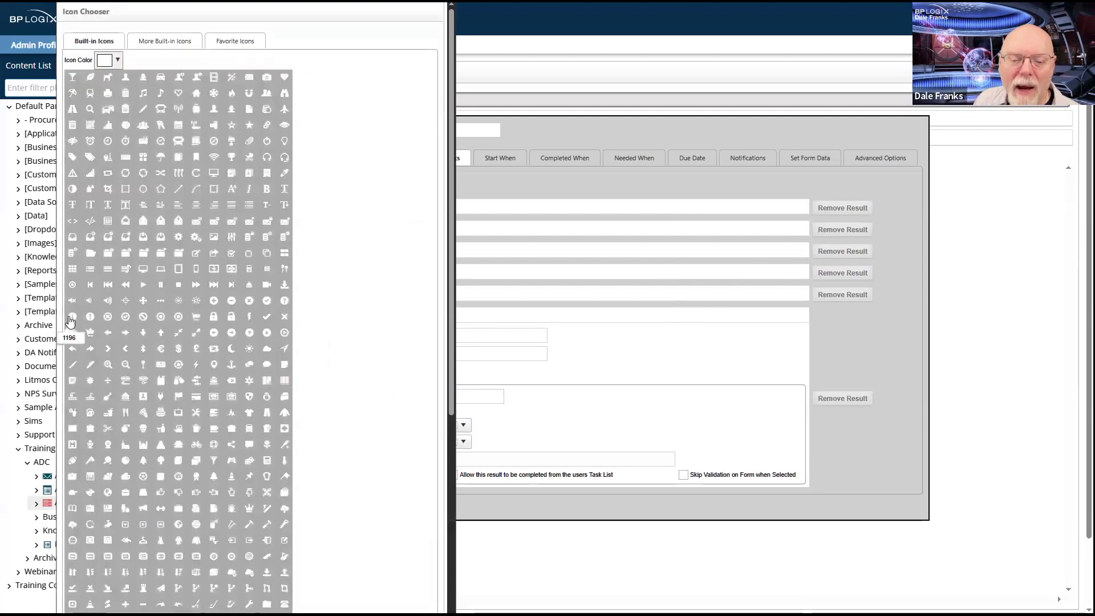
{"action": "left_click", "coordinate": [70, 320]}
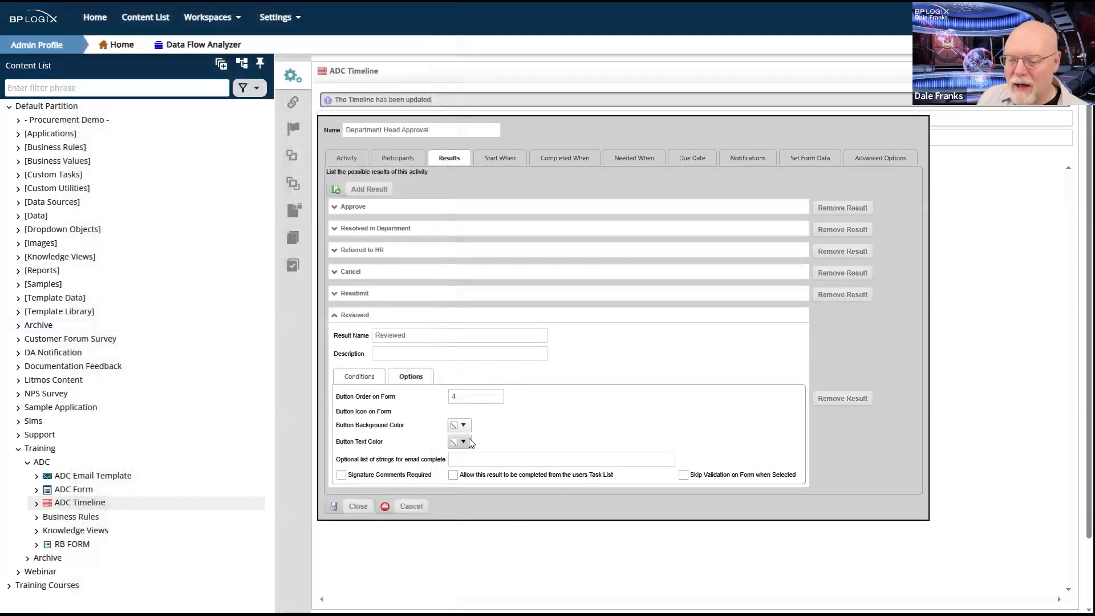
Set the Reviewed result's button background color to blue-violet #4b54a1 and its text color to white.
{"action": "left_click", "coordinate": [462, 426]}
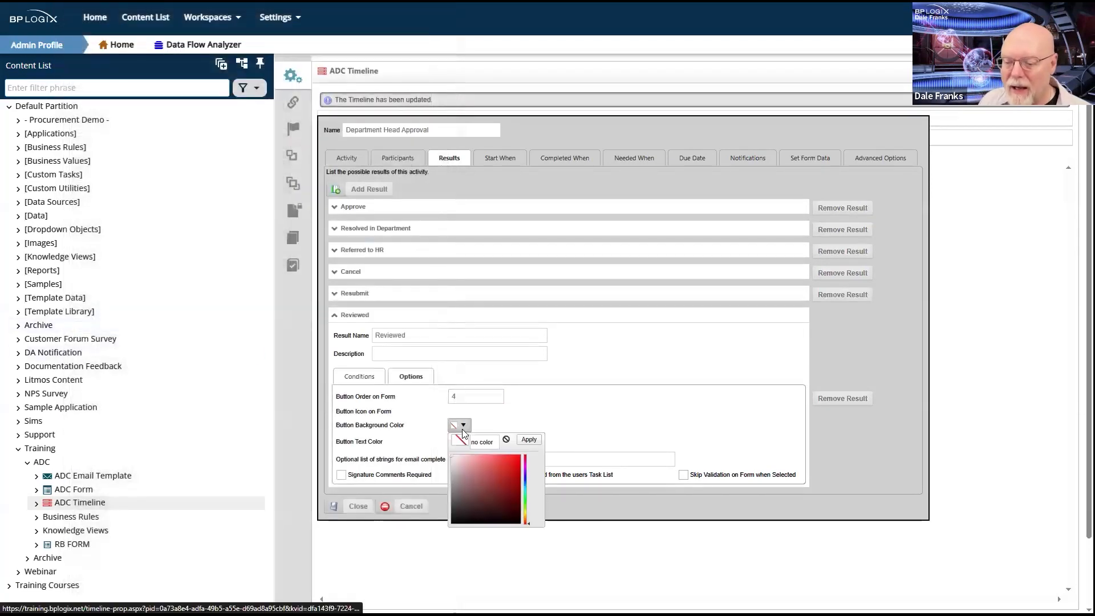
{"action": "left_click", "coordinate": [526, 478]}
{"action": "left_click", "coordinate": [489, 481]}
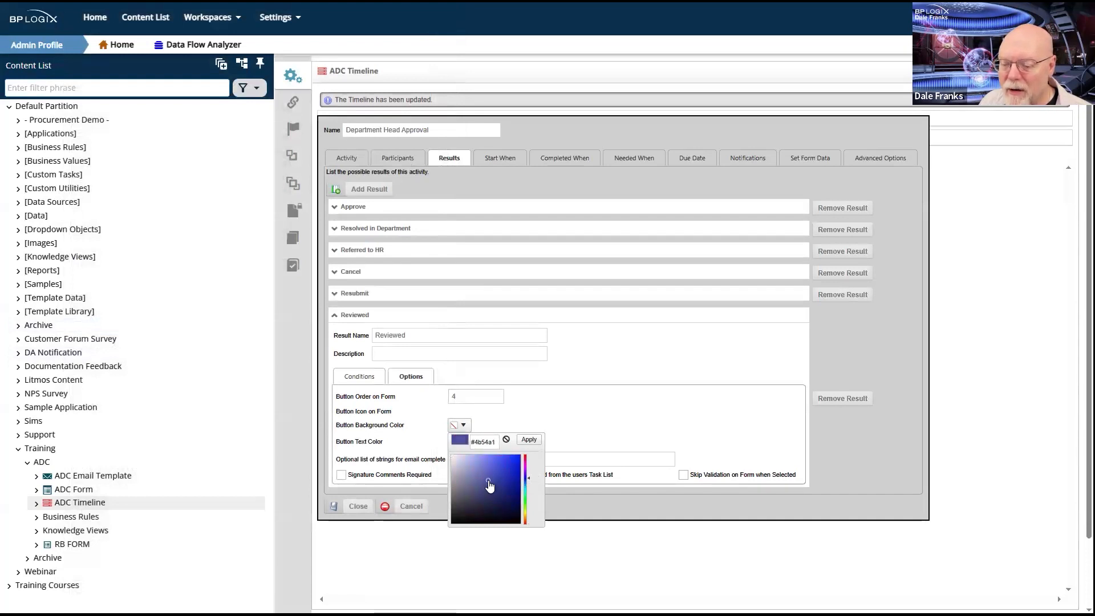
{"action": "left_click", "coordinate": [529, 440]}
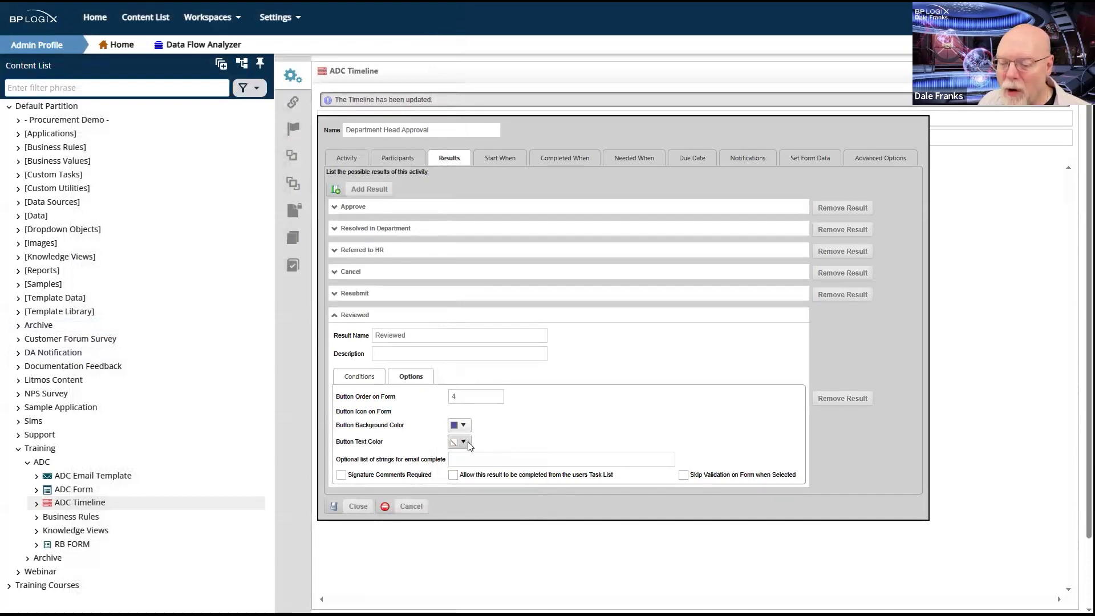
{"action": "left_click", "coordinate": [467, 441]}
{"action": "left_click", "coordinate": [458, 473]}
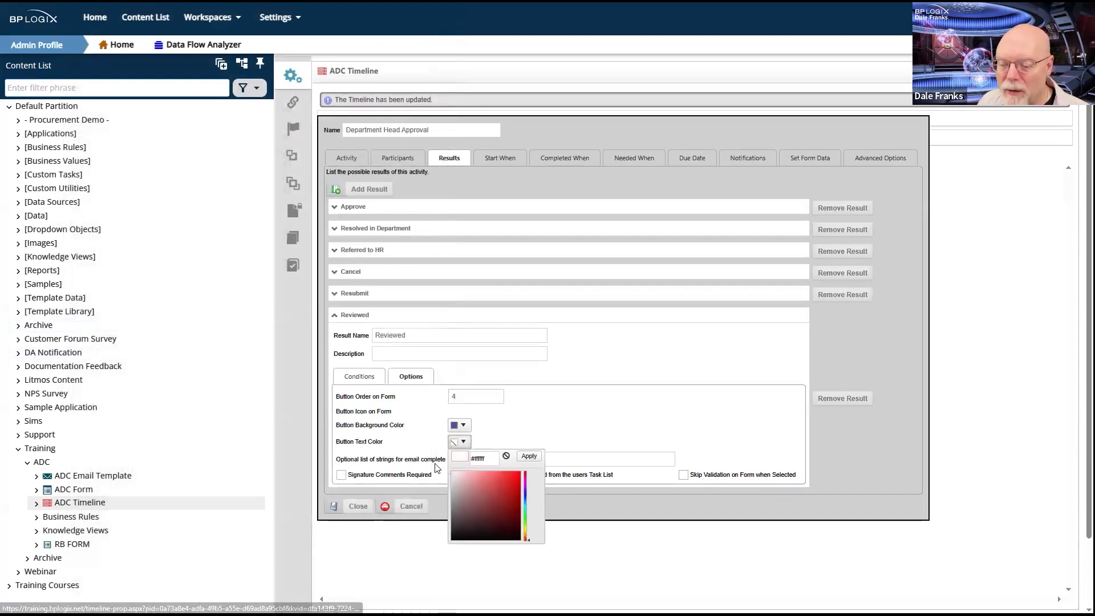
{"action": "left_click", "coordinate": [529, 456]}
Set the Resubmit result's button order to 5 and give its button a black circled exclamation mark icon.
{"action": "scroll", "coordinate": [591, 352], "scroll_direction": "down", "scroll_amount": 2}
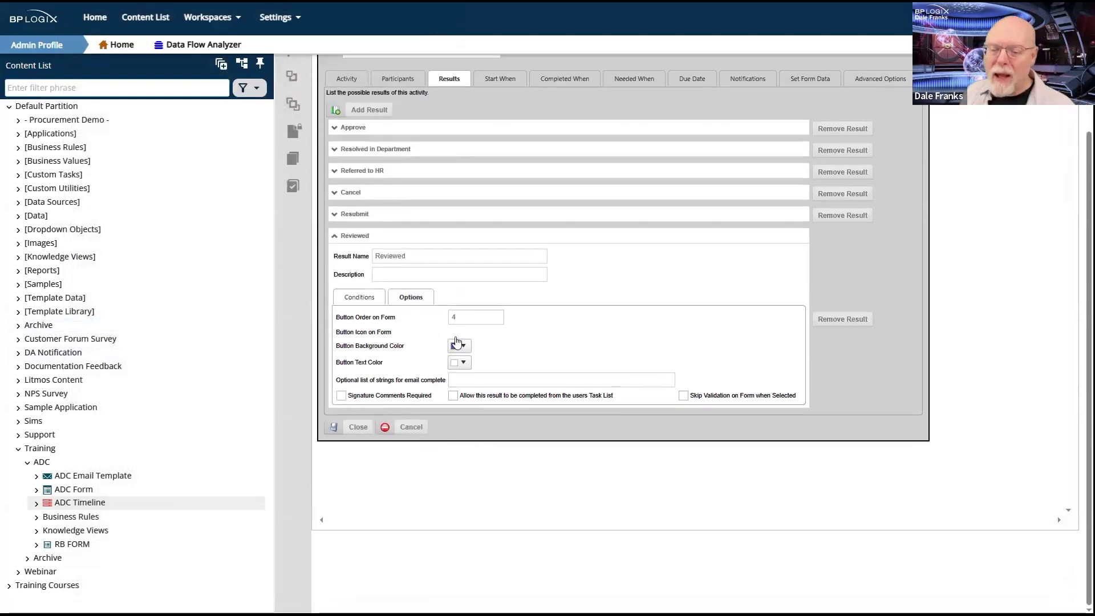
{"action": "left_click", "coordinate": [346, 220]}
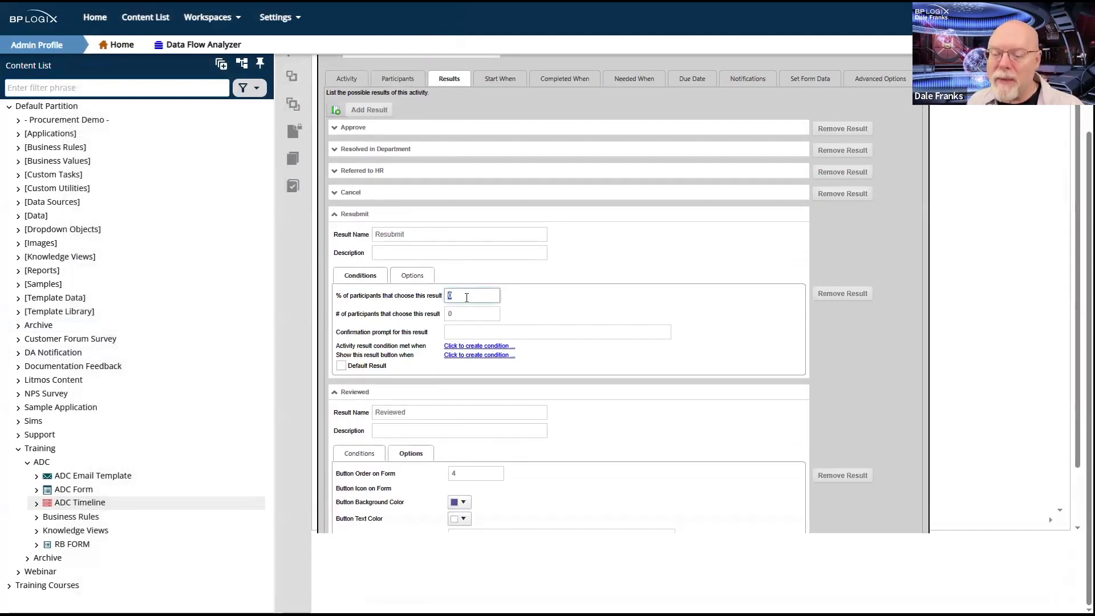
{"action": "left_click", "coordinate": [410, 276]}
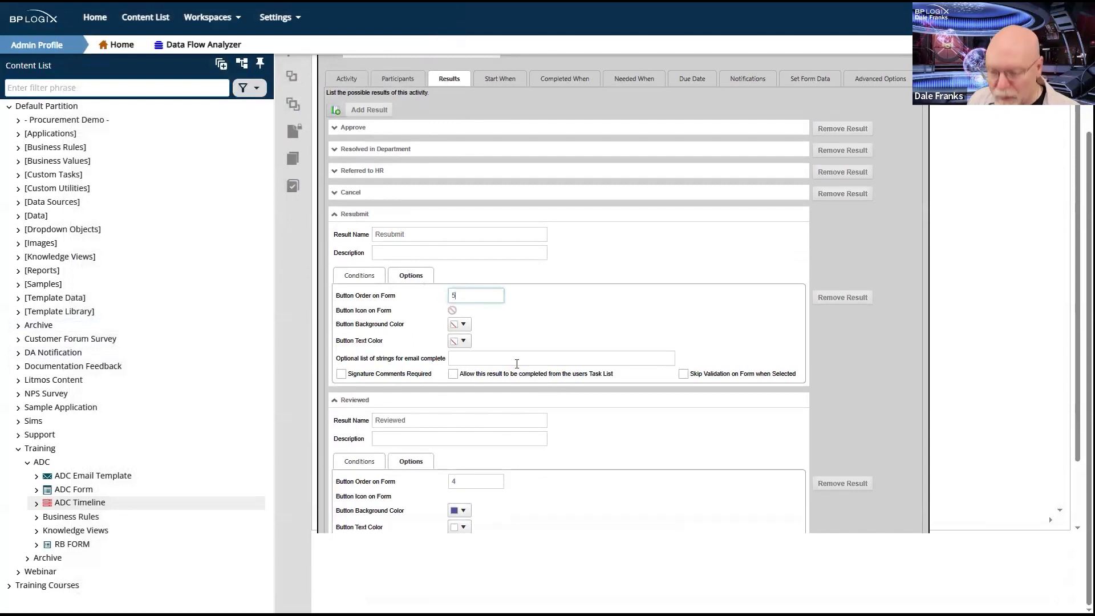
{"action": "left_click", "coordinate": [452, 311]}
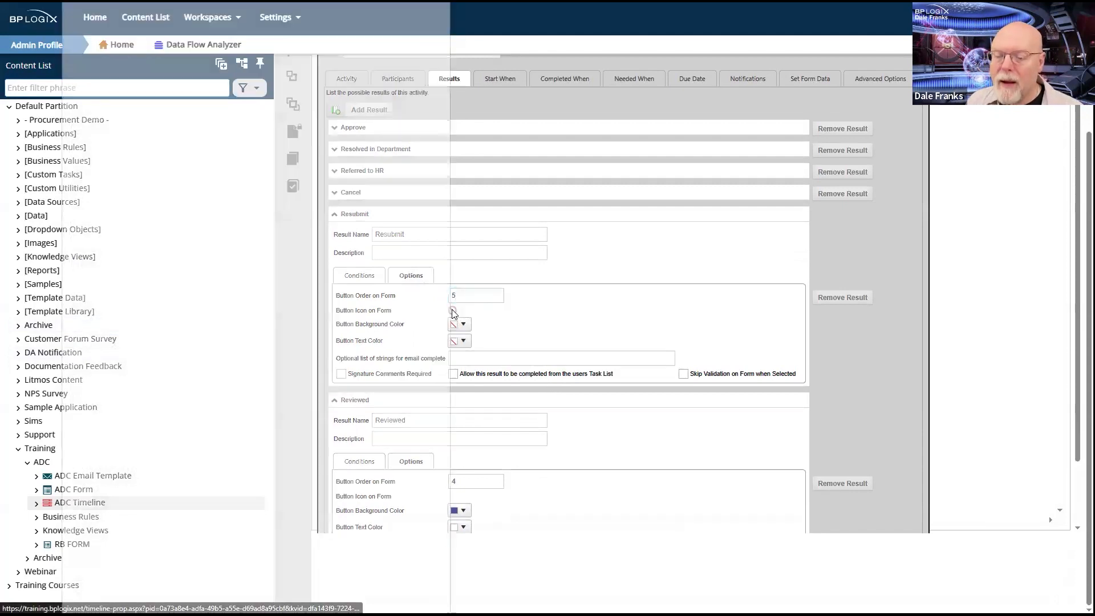
{"action": "left_click", "coordinate": [115, 61]}
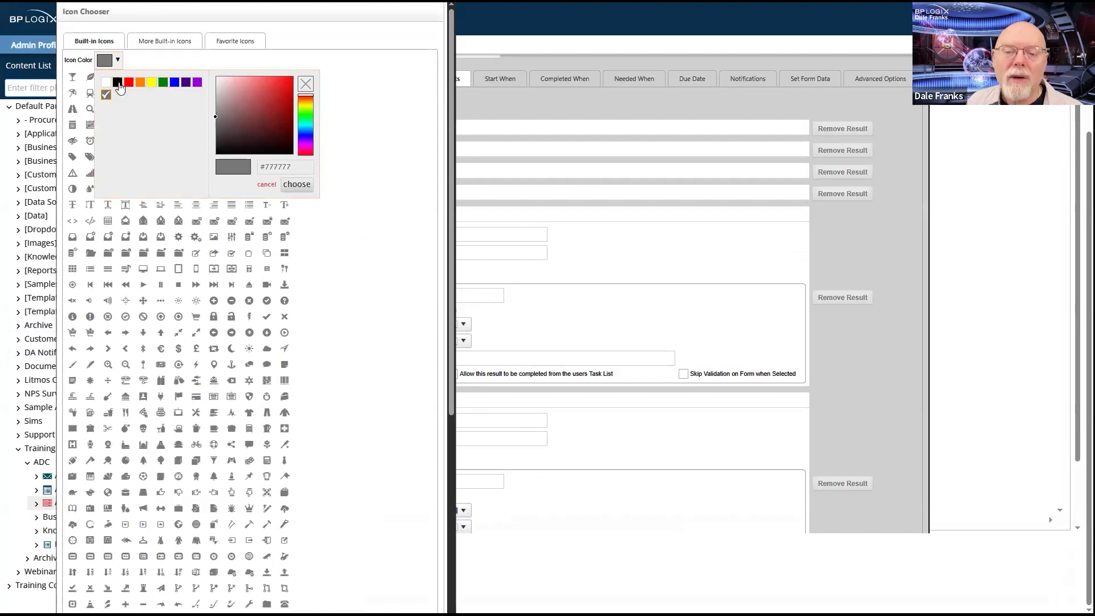
{"action": "left_click", "coordinate": [117, 83]}
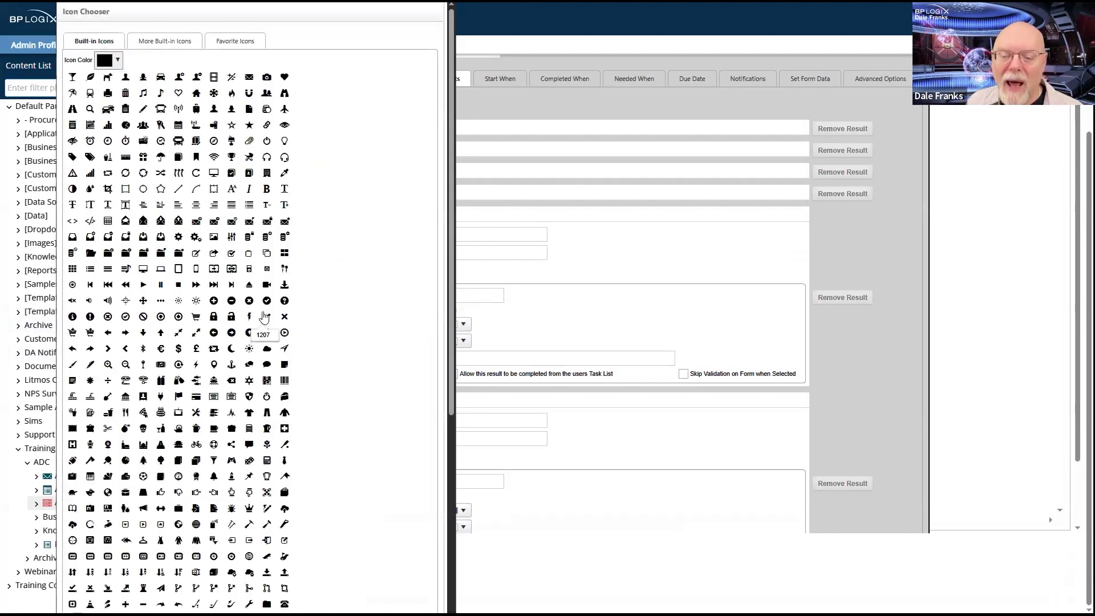
{"action": "left_click", "coordinate": [90, 319]}
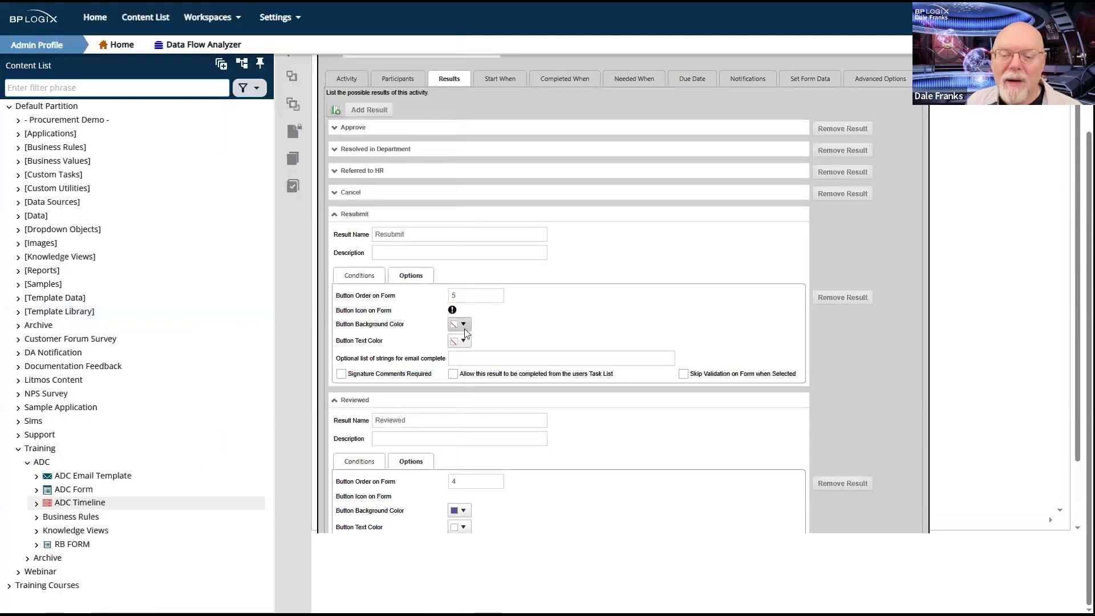
Set the Resubmit result's button background color to bright yellow #faff00.
{"action": "left_click", "coordinate": [464, 323]}
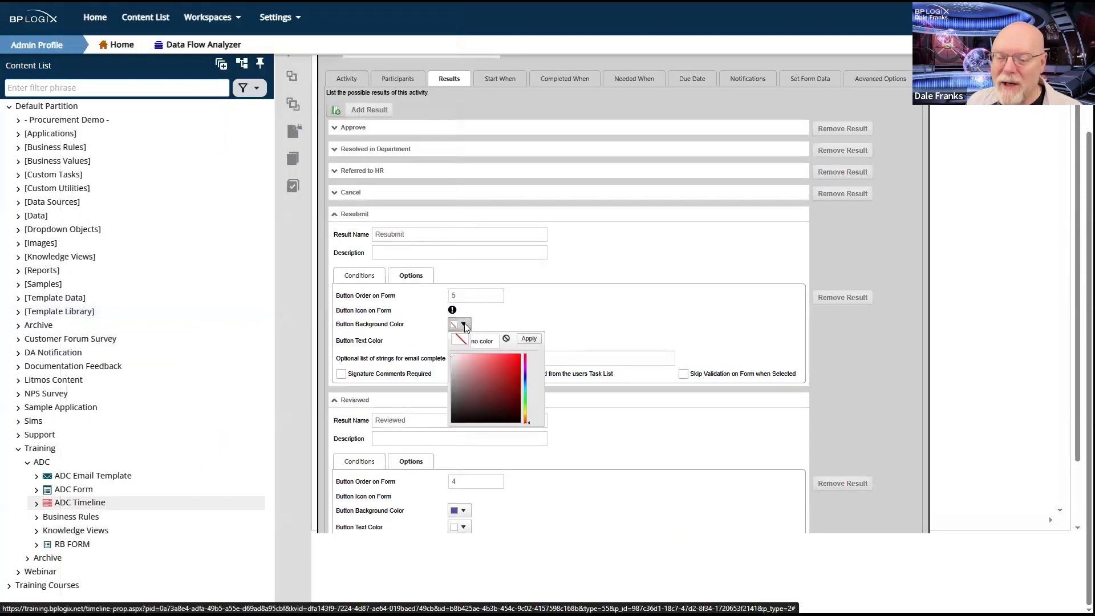
{"action": "left_click", "coordinate": [526, 409]}
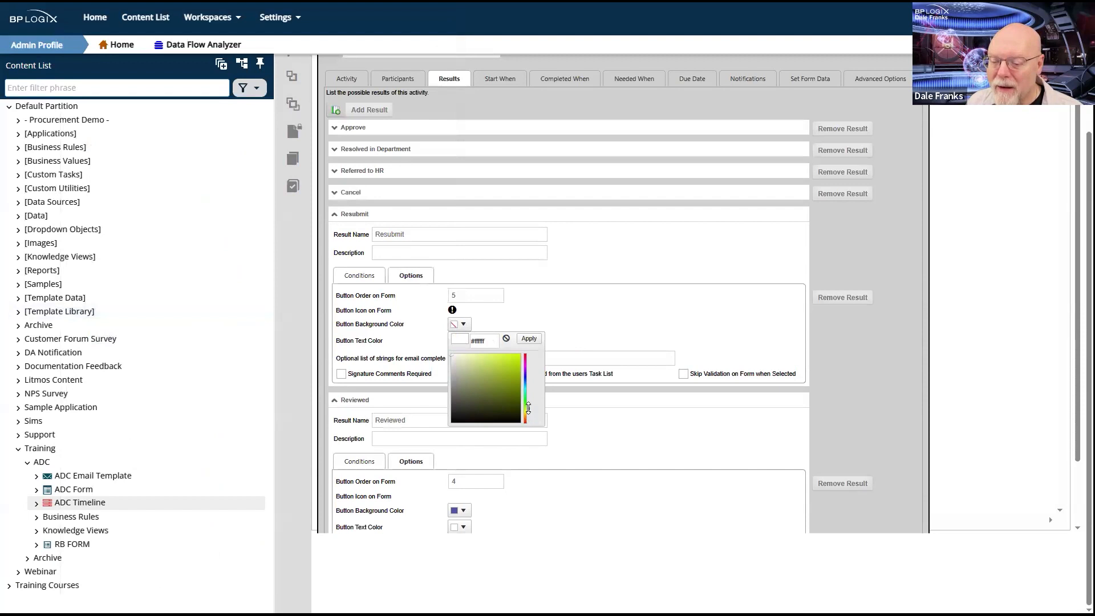
{"action": "mouse_move", "coordinate": [530, 410]}
{"action": "left_mouse_down"}
{"action": "mouse_move", "coordinate": [509, 376]}
{"action": "mouse_move", "coordinate": [528, 348]}
{"action": "left_mouse_up"}
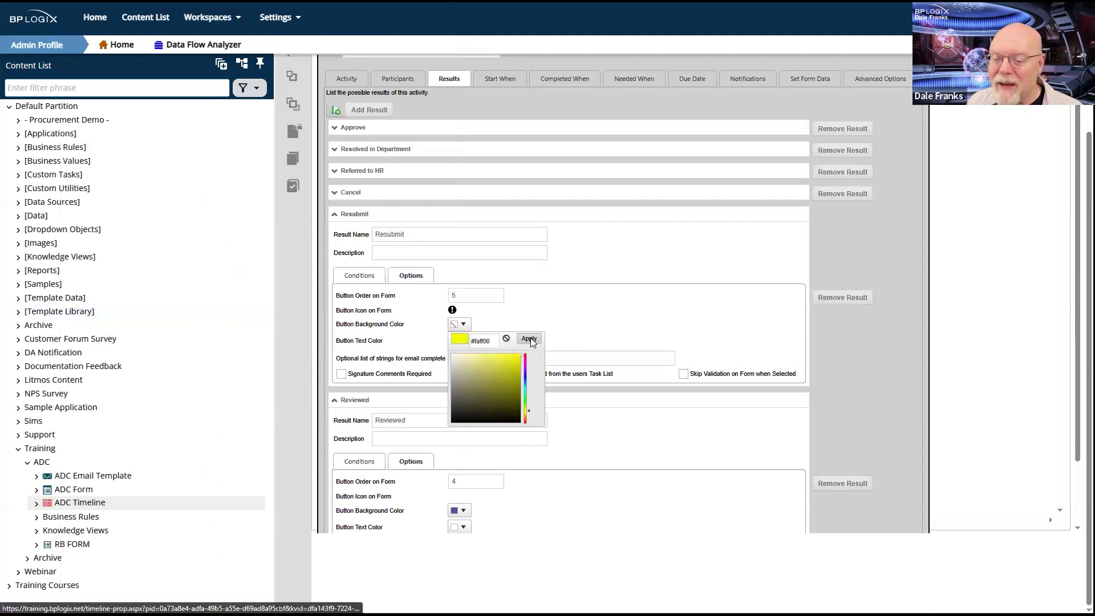
{"action": "left_click", "coordinate": [529, 338]}
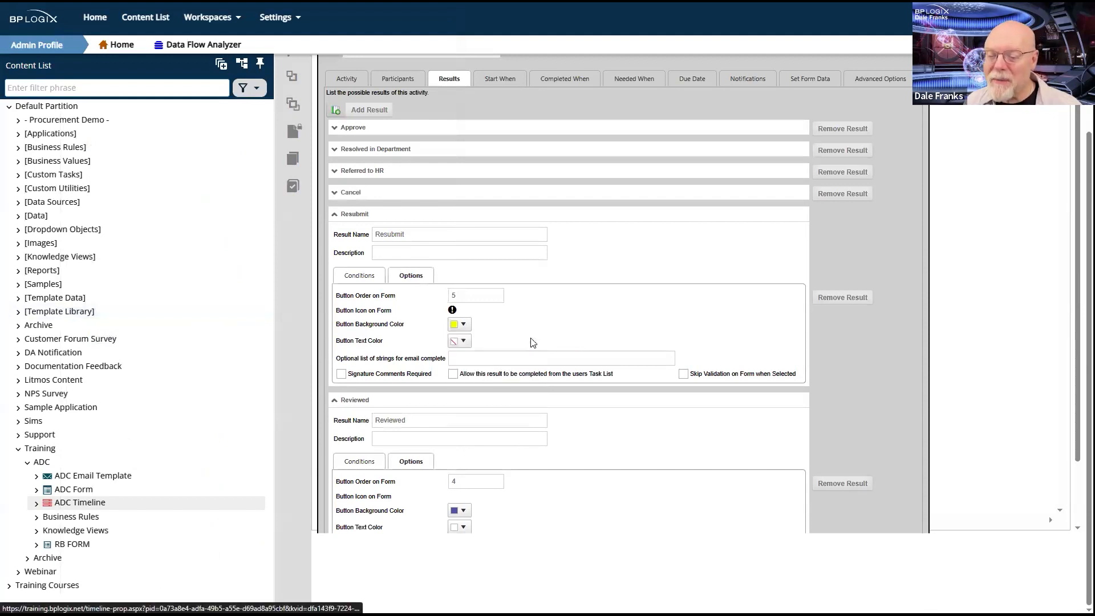
Set the Resubmit result's button text color to black #000000 and close the Department Head Approval settings, keeping the changes.
{"action": "left_click", "coordinate": [463, 341]}
{"action": "left_click_drag", "start_coordinate": [452, 374], "coordinate": [452, 486]}
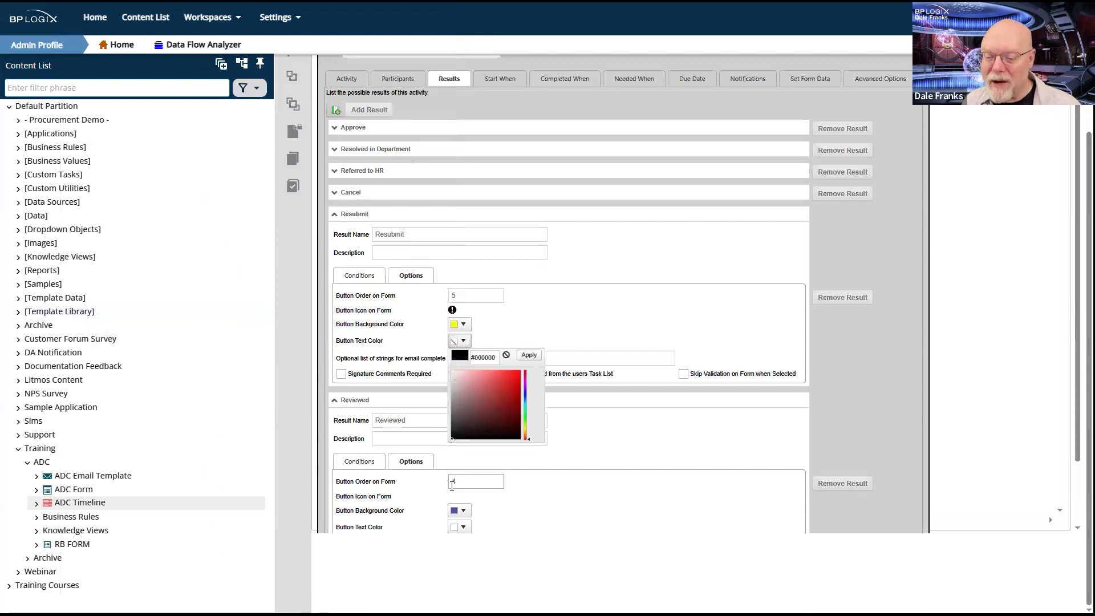
{"action": "left_click", "coordinate": [528, 355]}
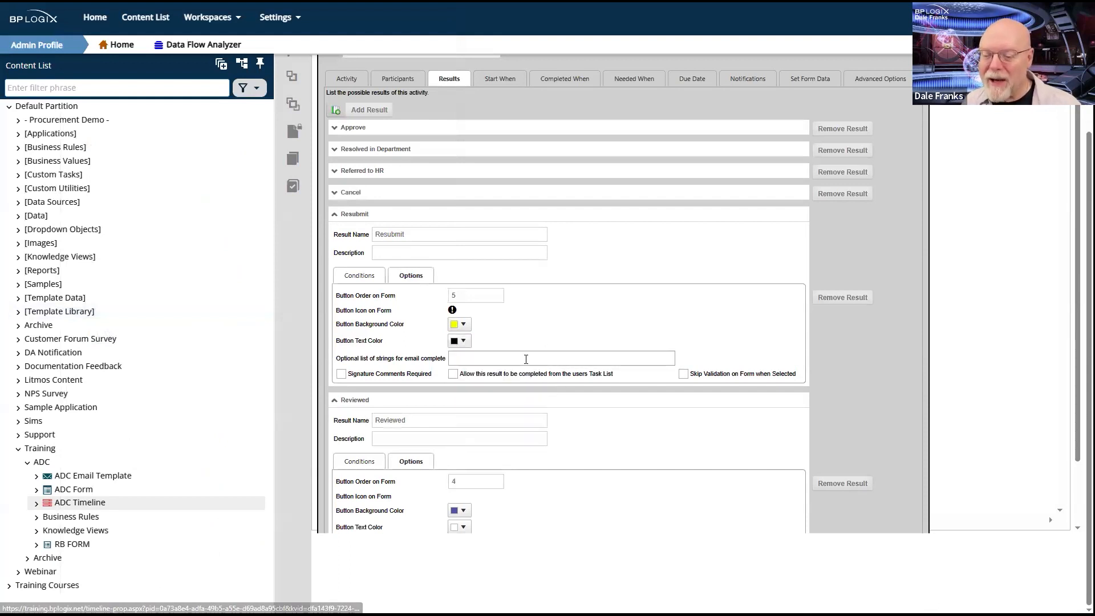
{"action": "scroll", "coordinate": [572, 434], "scroll_direction": "down", "scroll_amount": 2}
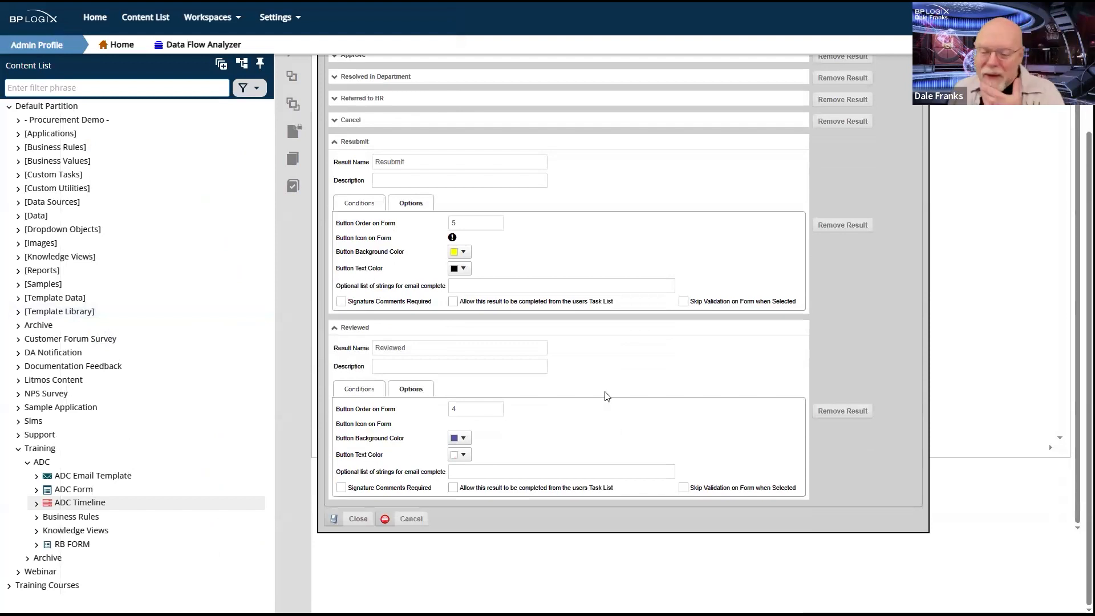
{"action": "left_click", "coordinate": [350, 517]}
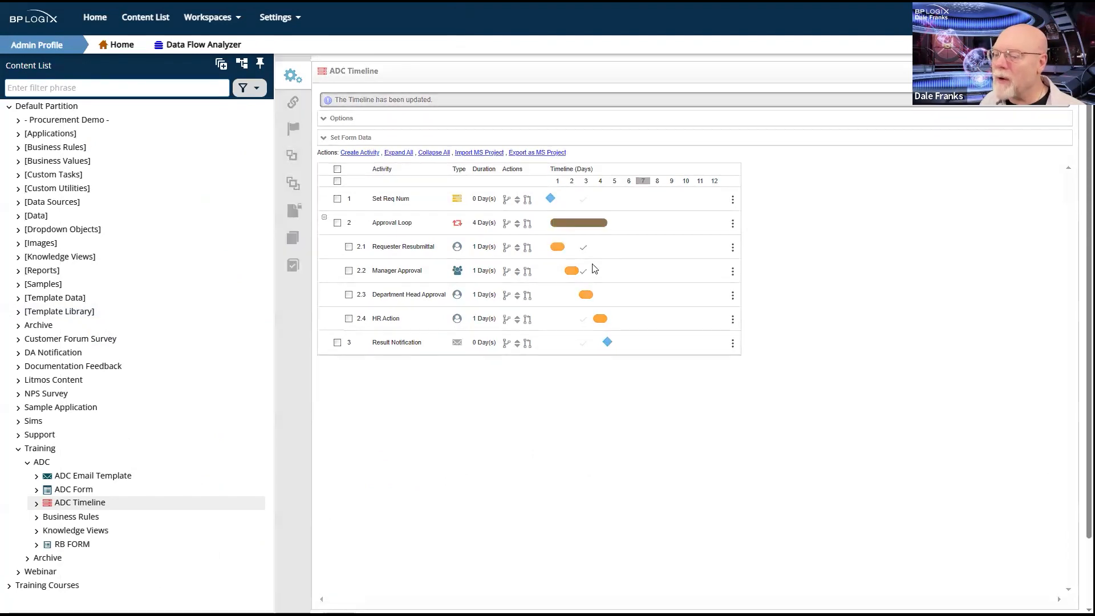
In Department Head Approval, add a condition controlling when the Approve result's button is shown.
{"action": "left_click", "coordinate": [410, 294]}
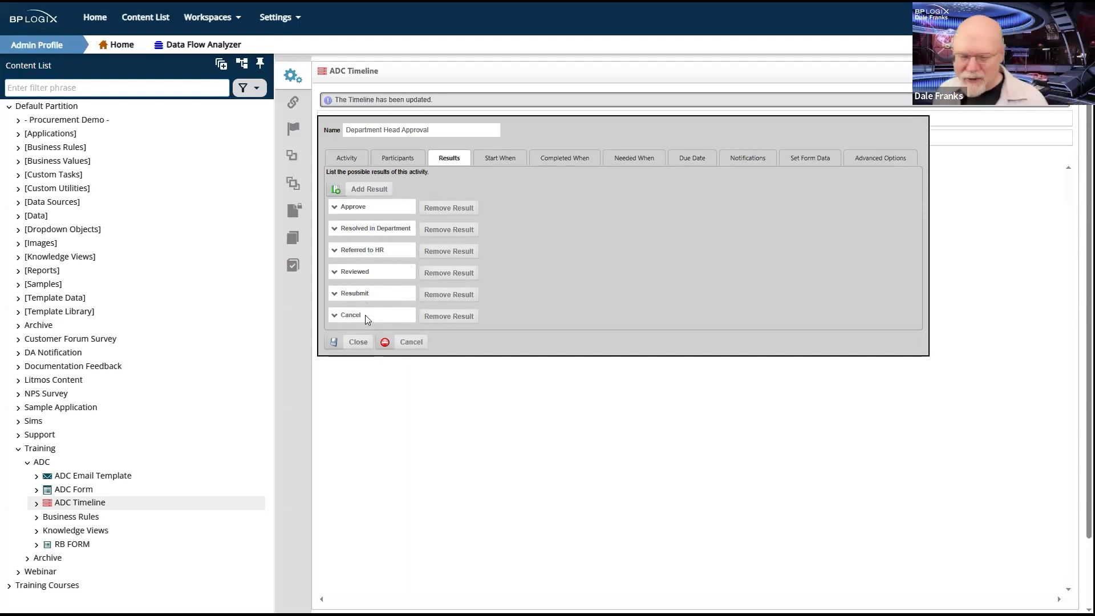
{"action": "left_click", "coordinate": [356, 211]}
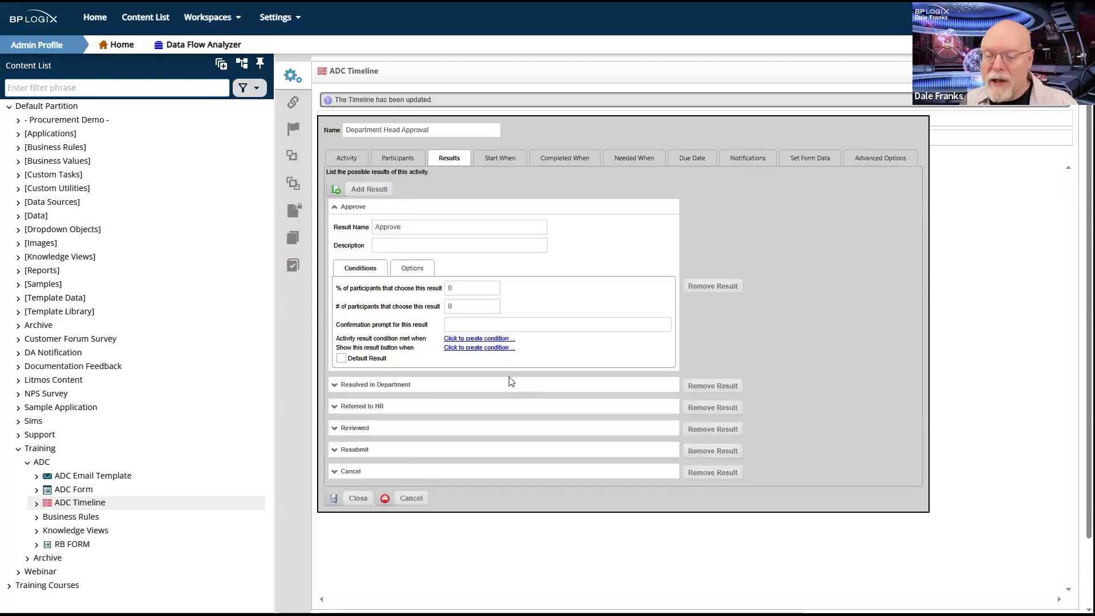
{"action": "left_click", "coordinate": [480, 348]}
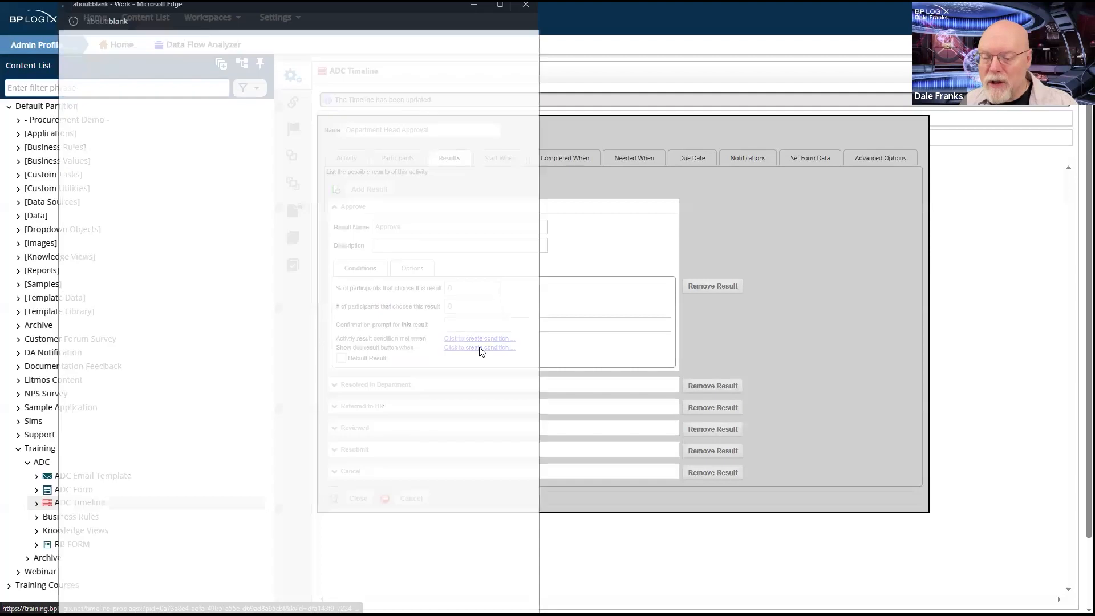
{"action": "left_click", "coordinate": [101, 124]}
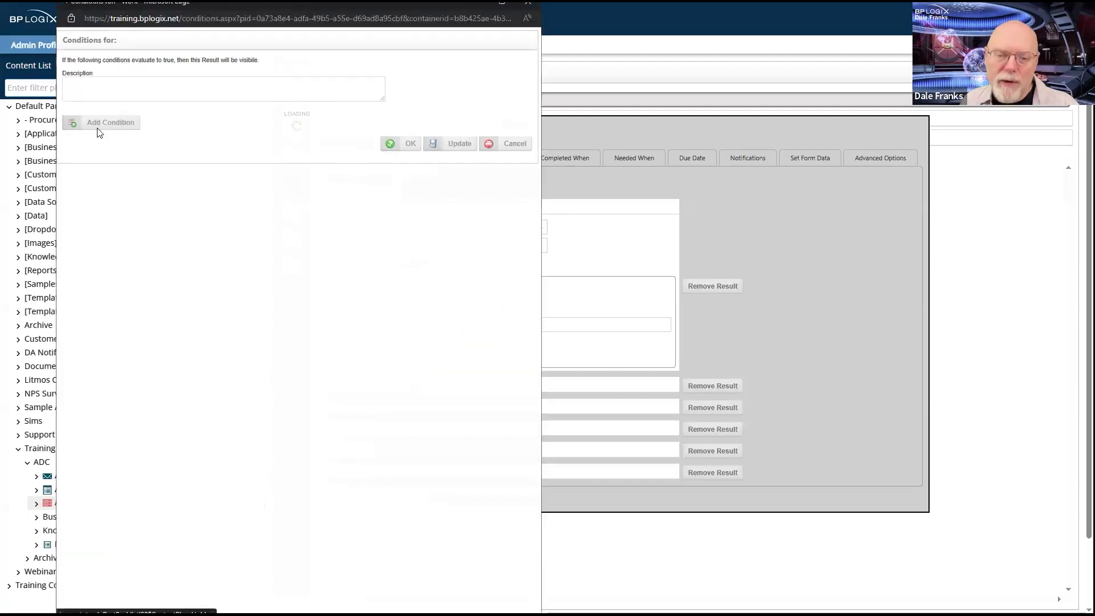
Use the form field RequestType (Request Type) as the variable of the Approve button's visibility condition.
{"action": "left_click", "coordinate": [239, 123]}
{"action": "left_click", "coordinate": [237, 139]}
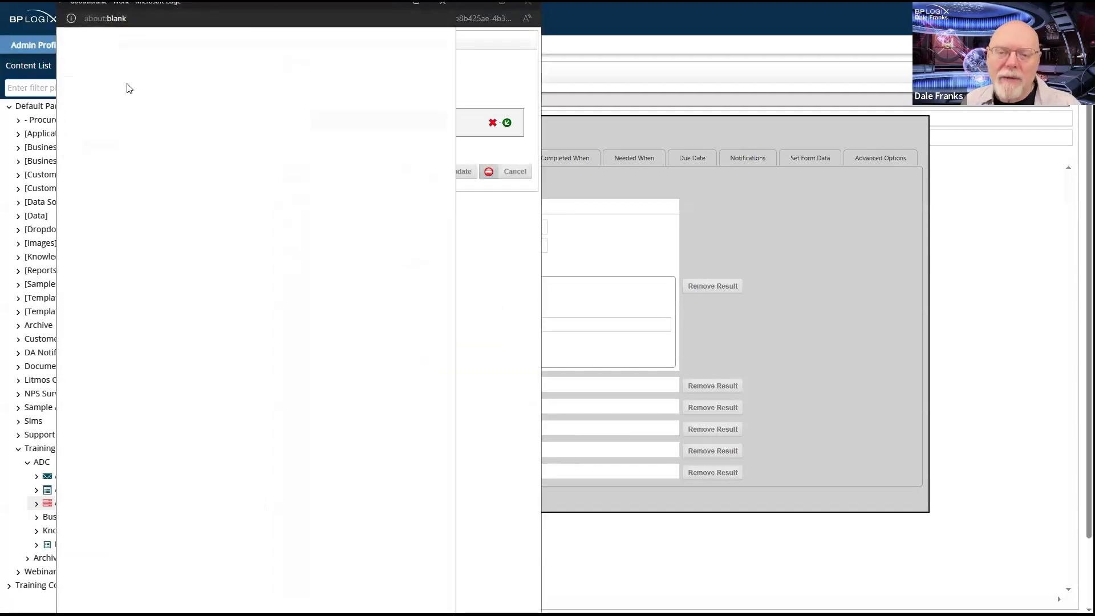
{"action": "left_click", "coordinate": [159, 83]}
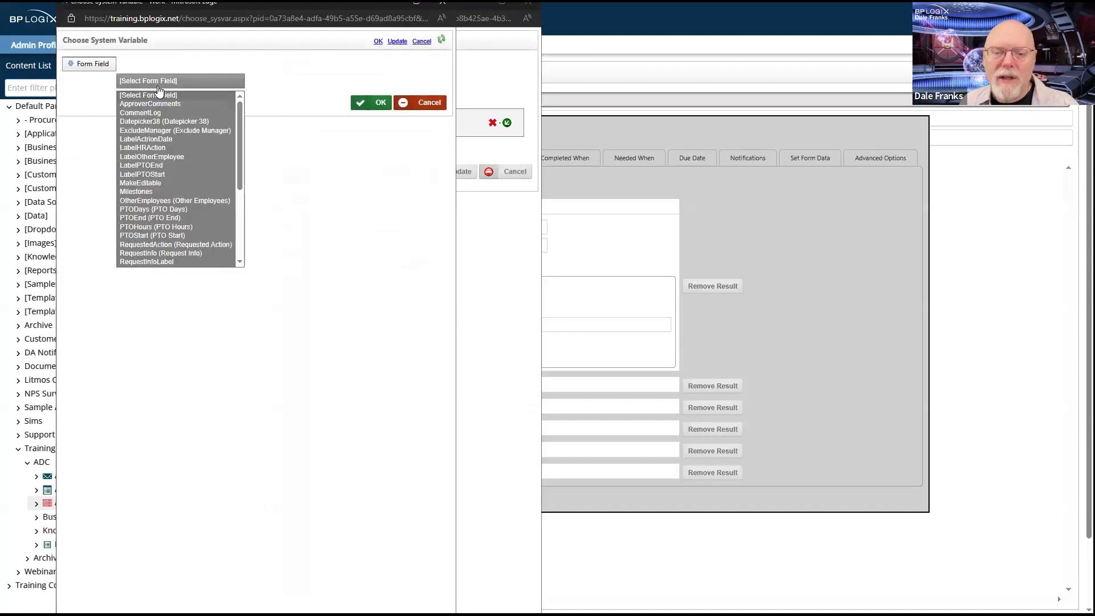
{"action": "scroll", "coordinate": [175, 193], "scroll_direction": "down", "scroll_amount": 2}
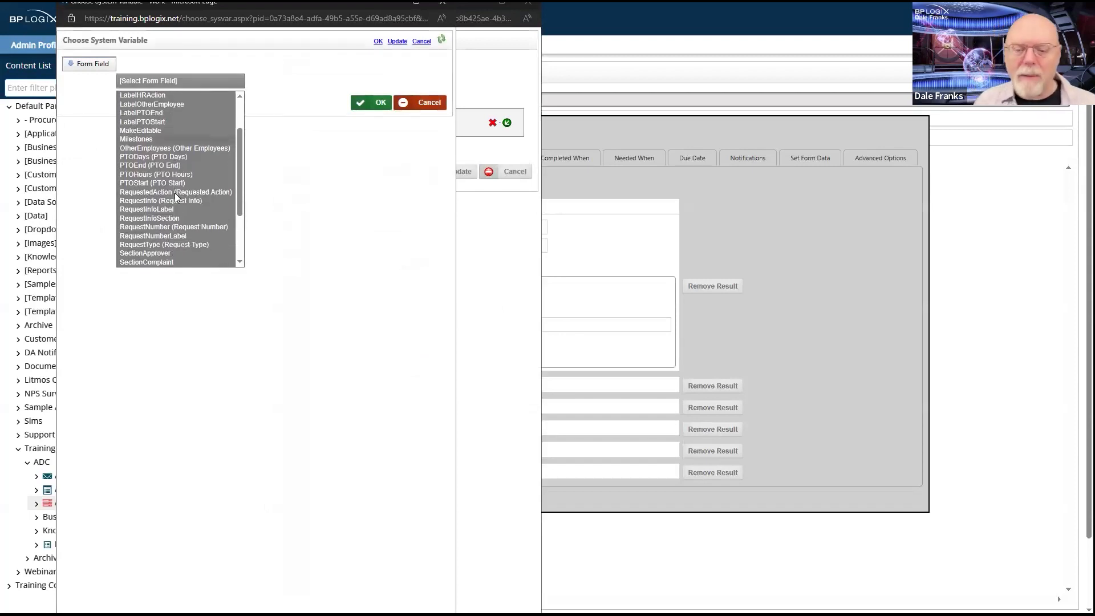
{"action": "left_click", "coordinate": [170, 245]}
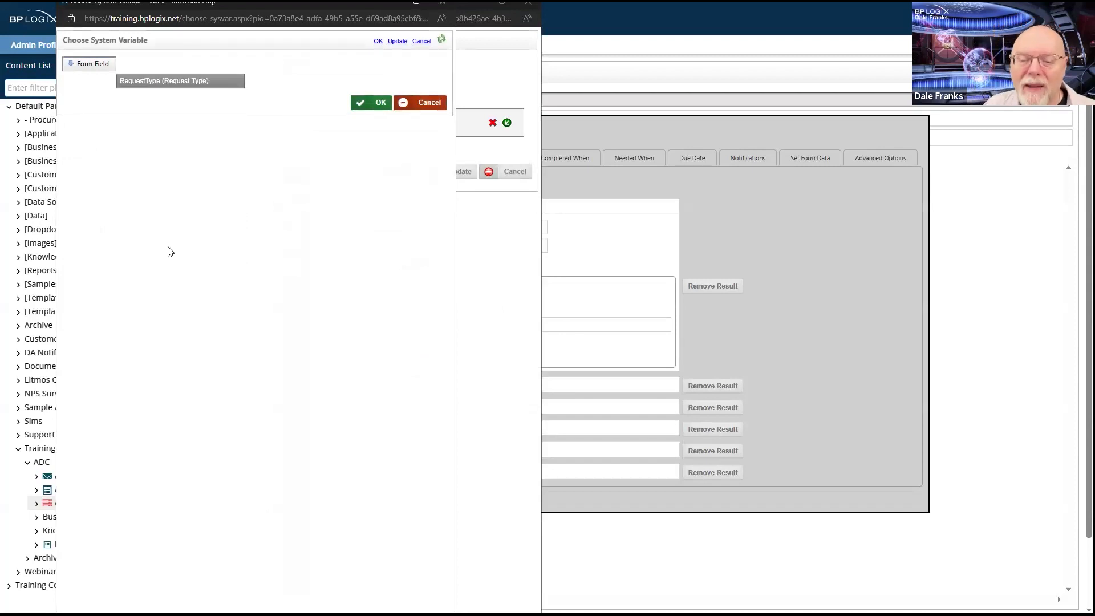
{"action": "left_click", "coordinate": [379, 106]}
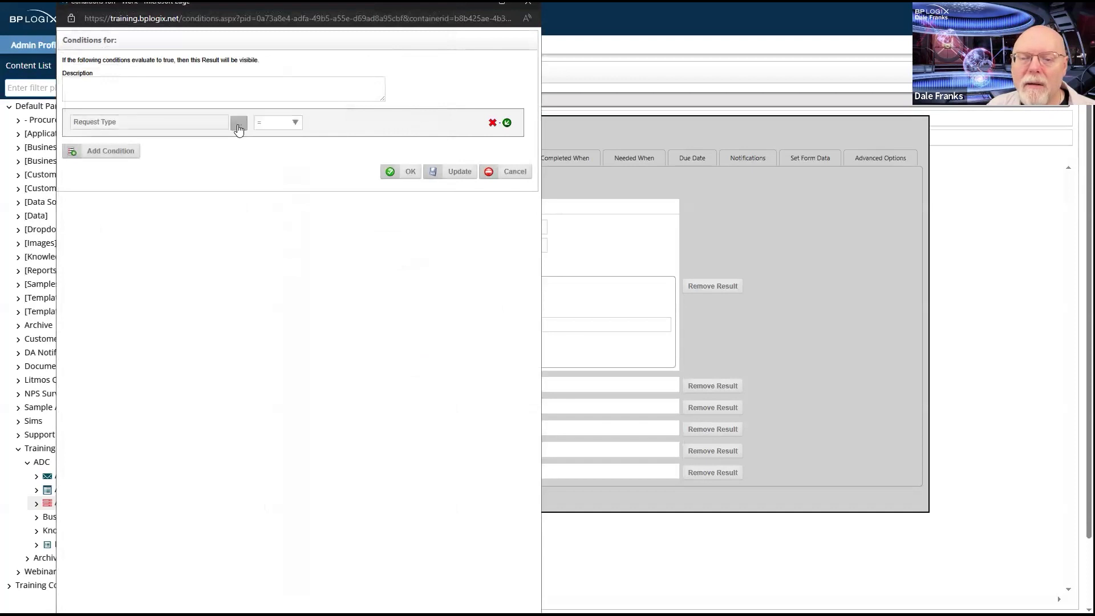
Try the >= comparison in the Approve button's visibility condition, and restore it to =.
{"action": "left_click", "coordinate": [294, 123]}
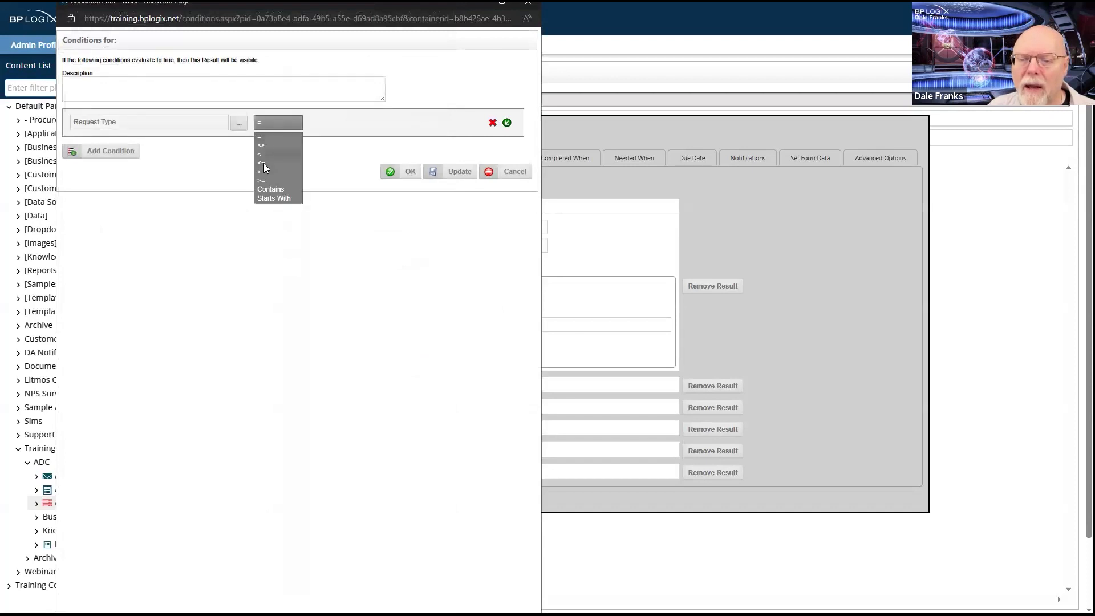
{"action": "left_click", "coordinate": [265, 179]}
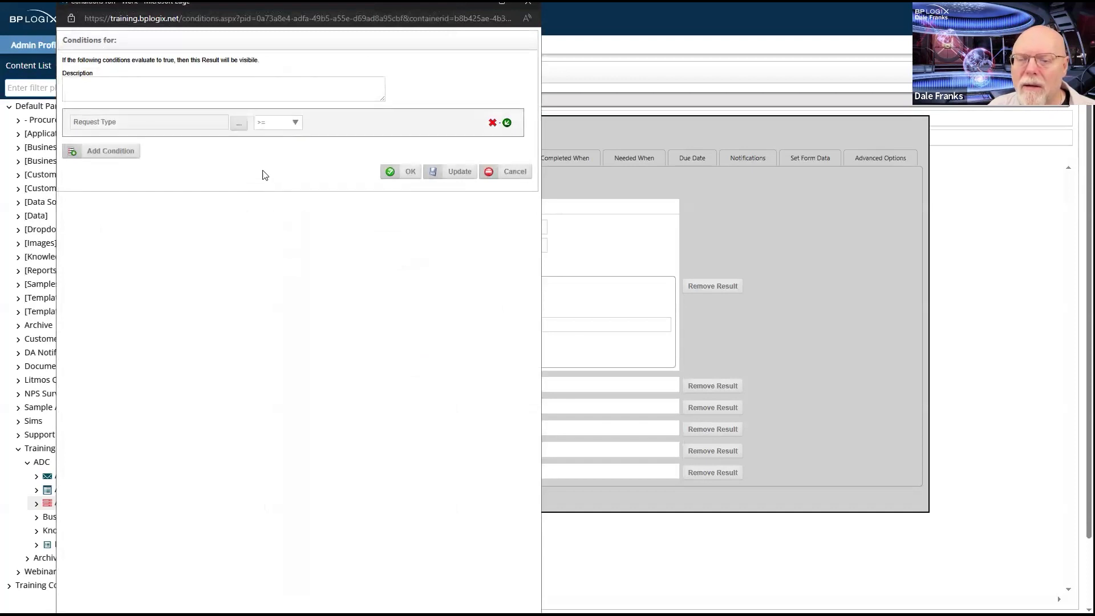
{"action": "left_click", "coordinate": [291, 122]}
{"action": "left_click", "coordinate": [274, 138]}
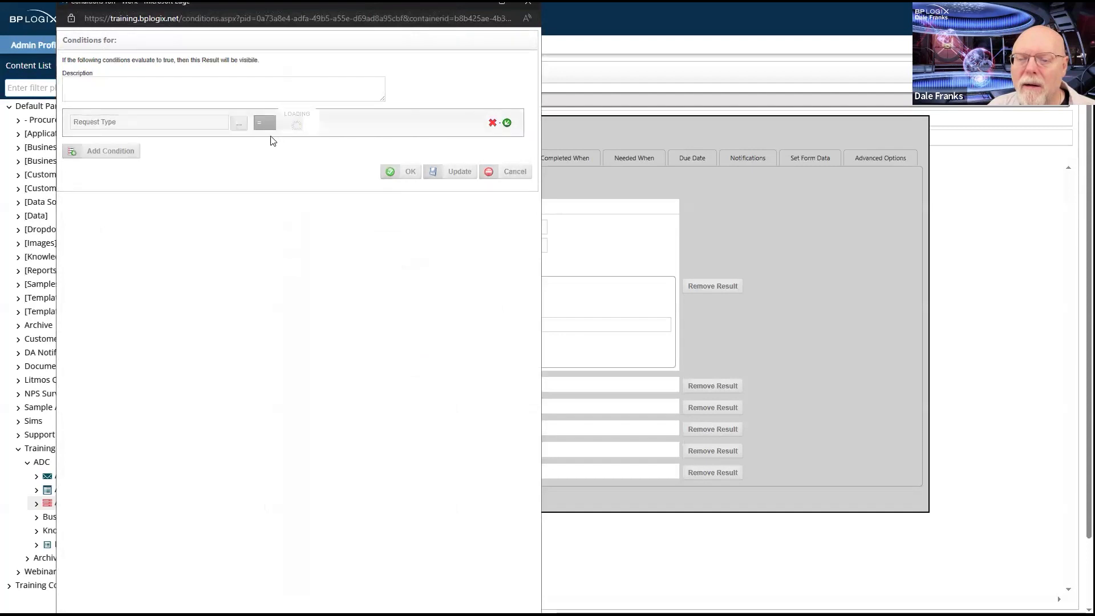
Switch the variable of the Approve button's visibility condition to the form field PTOHours (PTO Hours).
{"action": "left_click", "coordinate": [239, 123]}
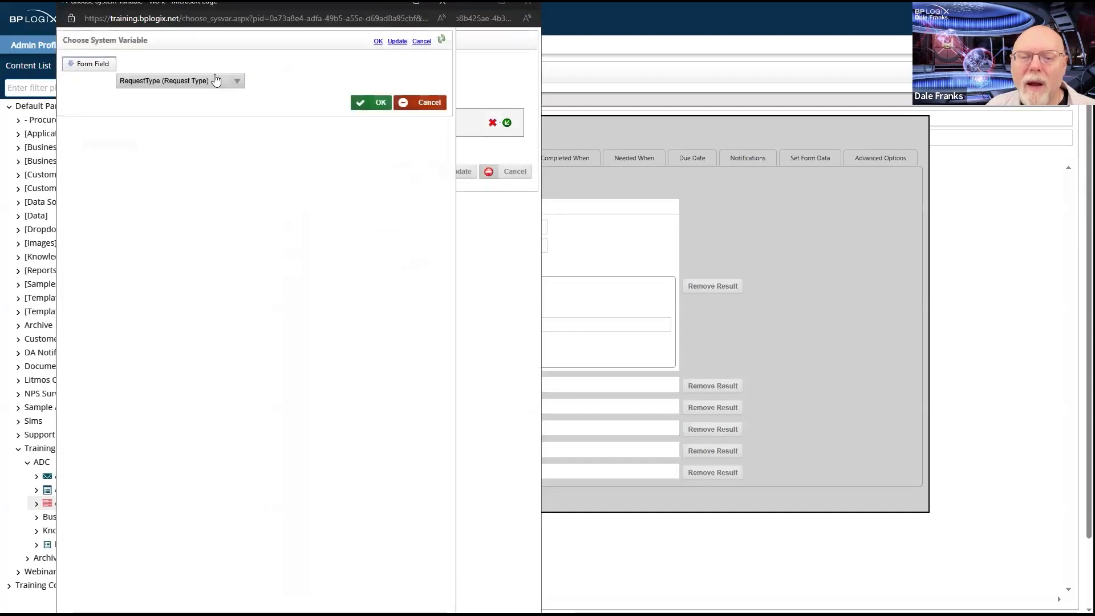
{"action": "left_click", "coordinate": [215, 81]}
{"action": "left_click", "coordinate": [158, 191]}
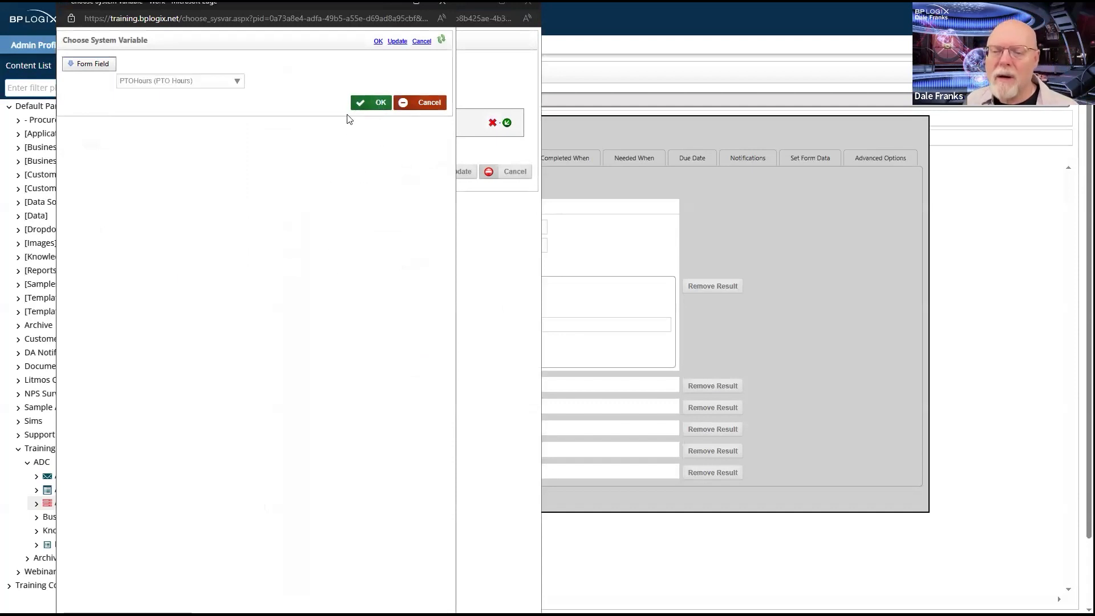
{"action": "left_click", "coordinate": [376, 102]}
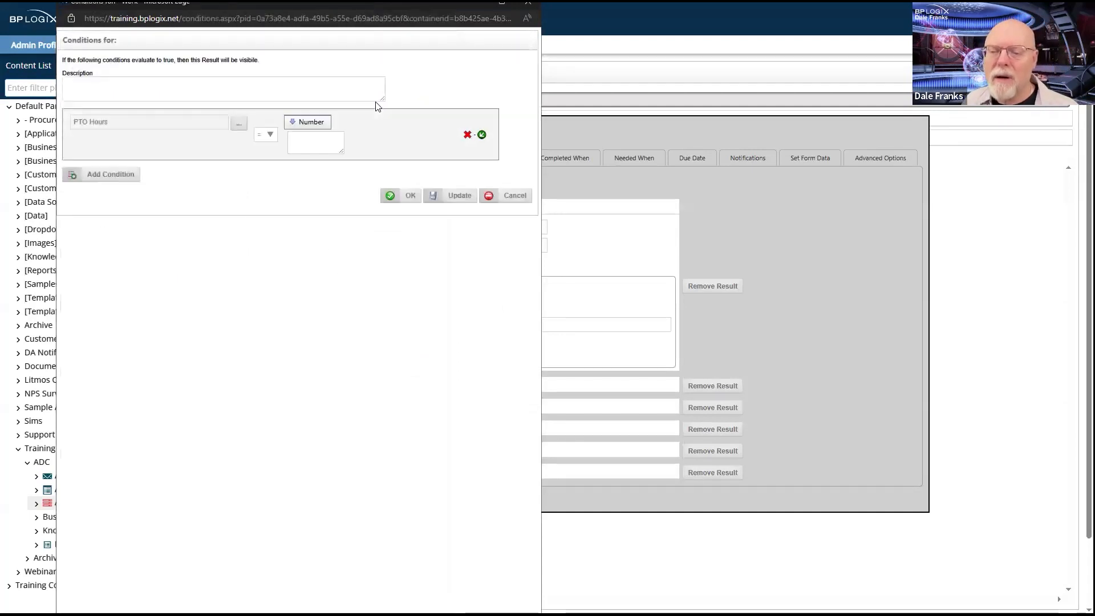
Make the Approve button's visibility condition require the form field RequestType (Request Type) to equal PTO, and accept it.
{"action": "left_click", "coordinate": [239, 127]}
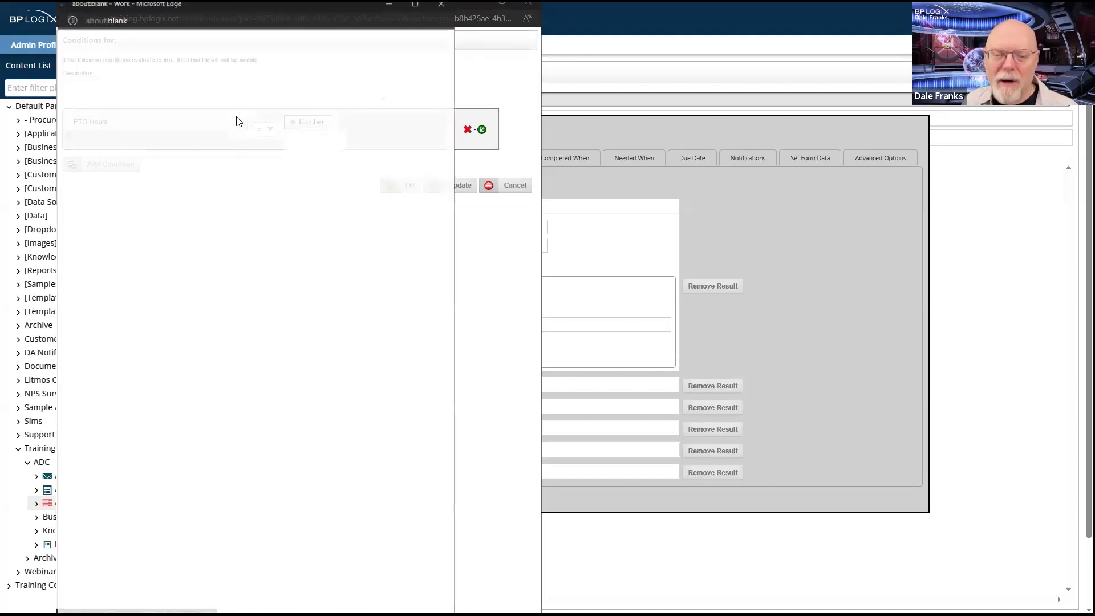
{"action": "left_click", "coordinate": [156, 85]}
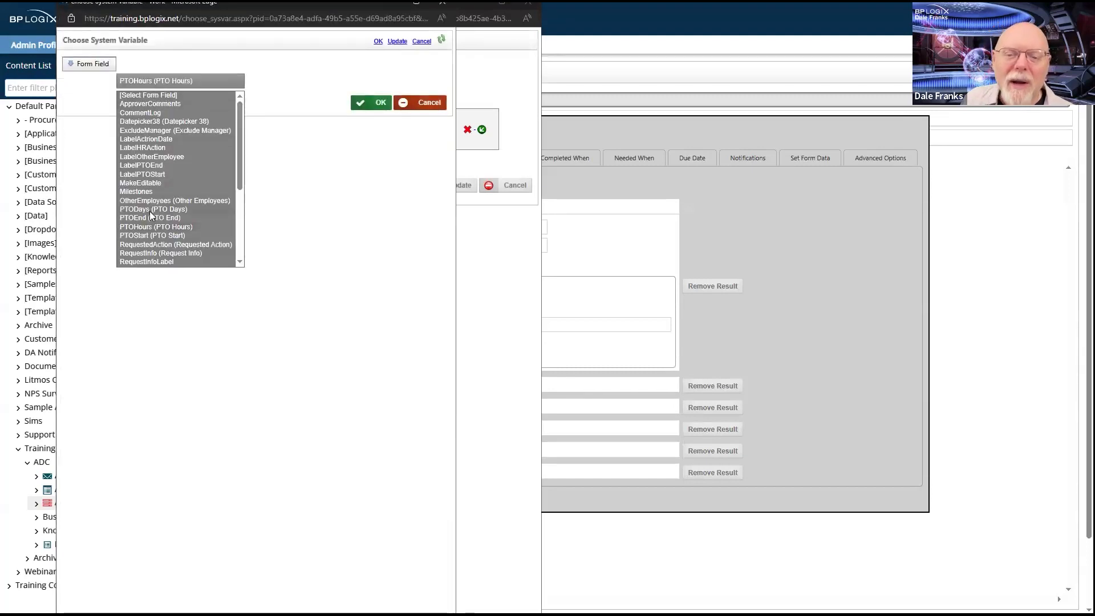
{"action": "scroll", "coordinate": [172, 222], "scroll_direction": "down", "scroll_amount": 3}
{"action": "scroll", "coordinate": [173, 224], "scroll_direction": "down", "scroll_amount": 1}
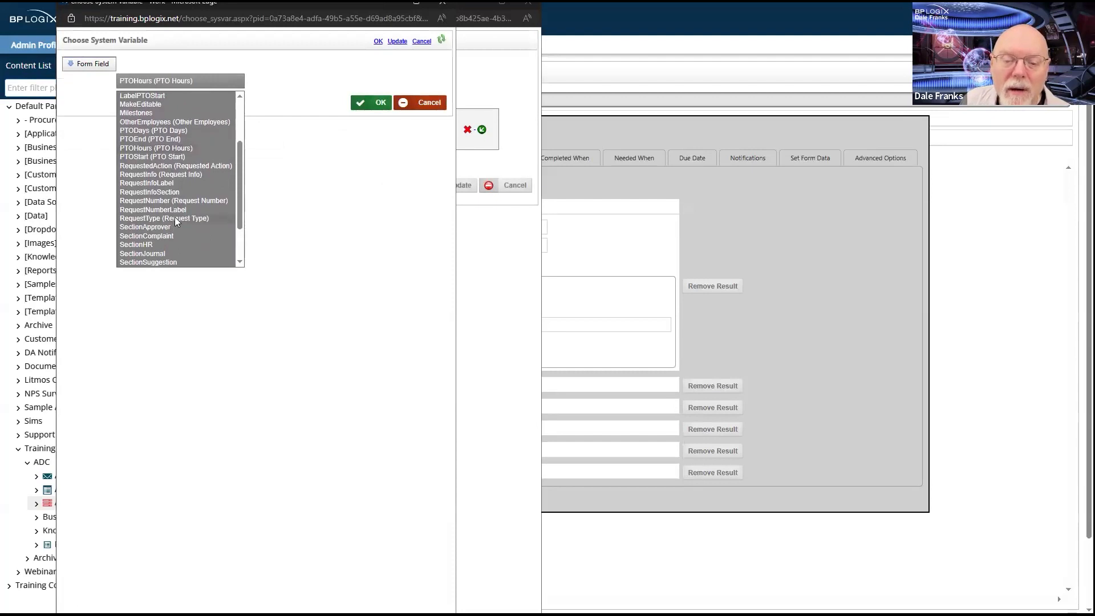
{"action": "left_click", "coordinate": [175, 217]}
{"action": "left_click", "coordinate": [374, 108]}
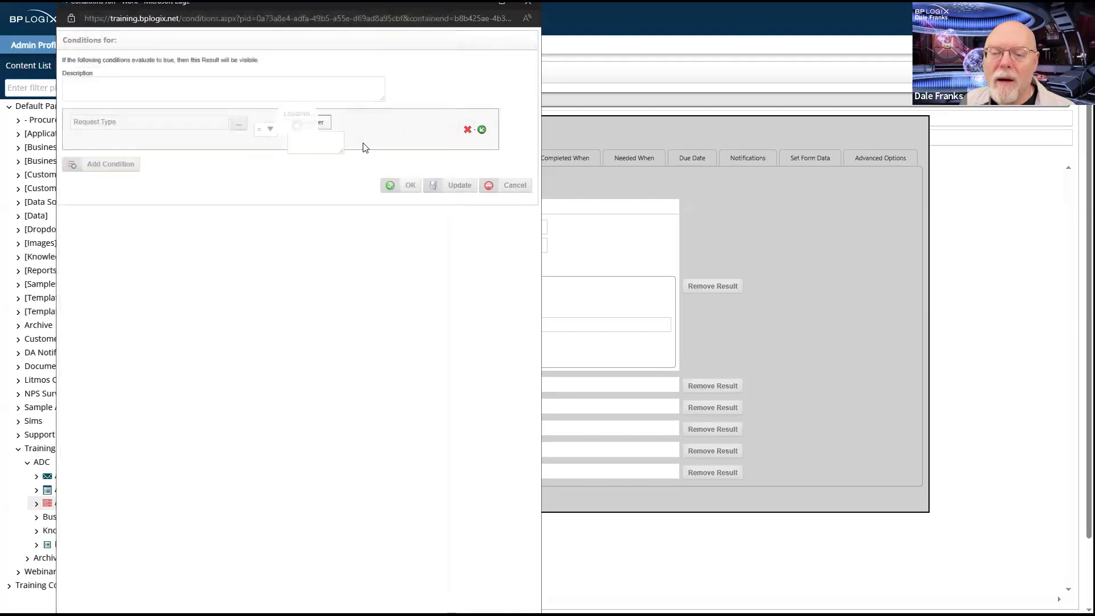
{"action": "left_click", "coordinate": [397, 128]}
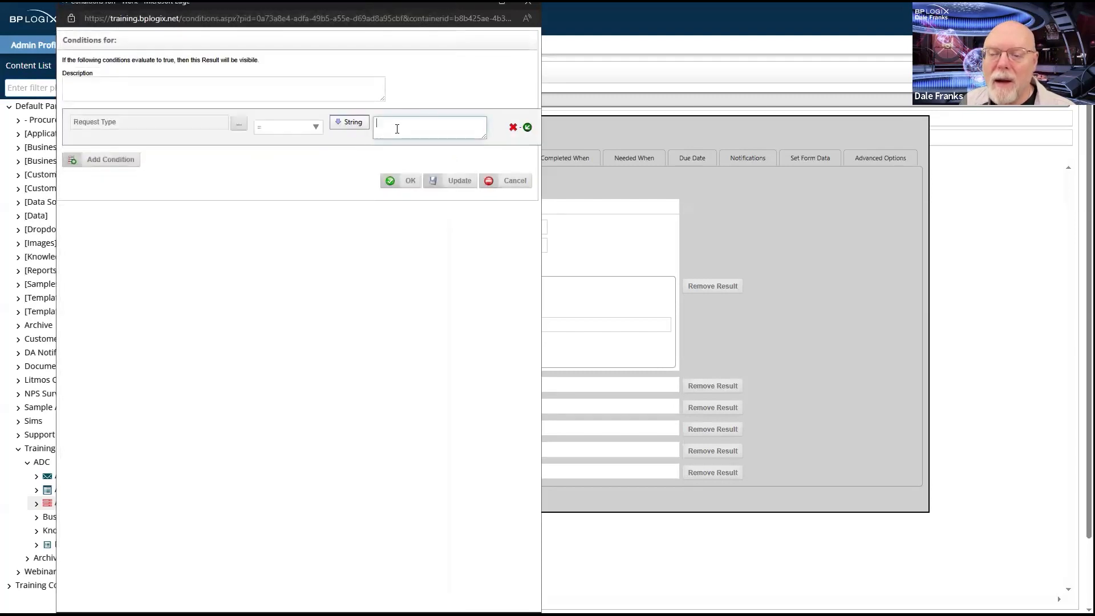
{"action": "type", "text": "PTO"}
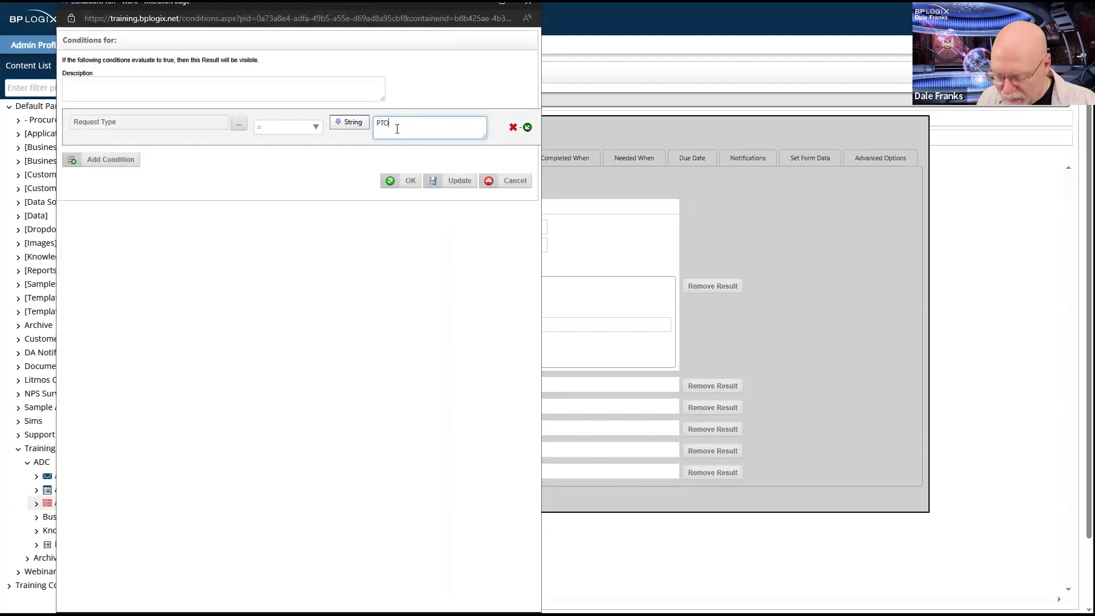
{"action": "left_click", "coordinate": [412, 181]}
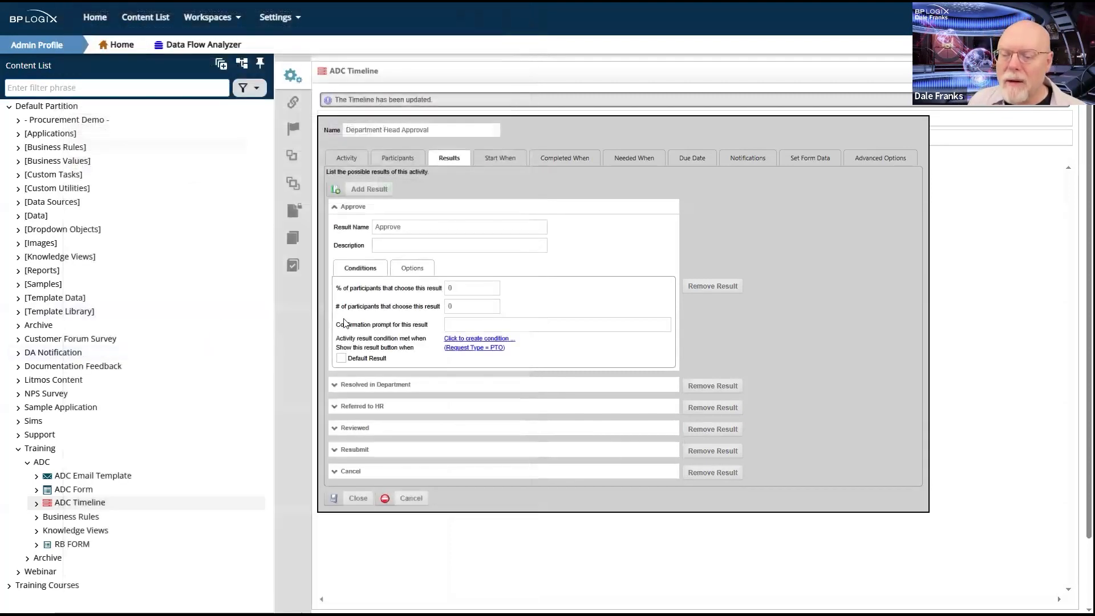
Show the Resolved in Department result's button only when the form field RequestType (Request Type) equals C.
{"action": "left_click", "coordinate": [392, 386]}
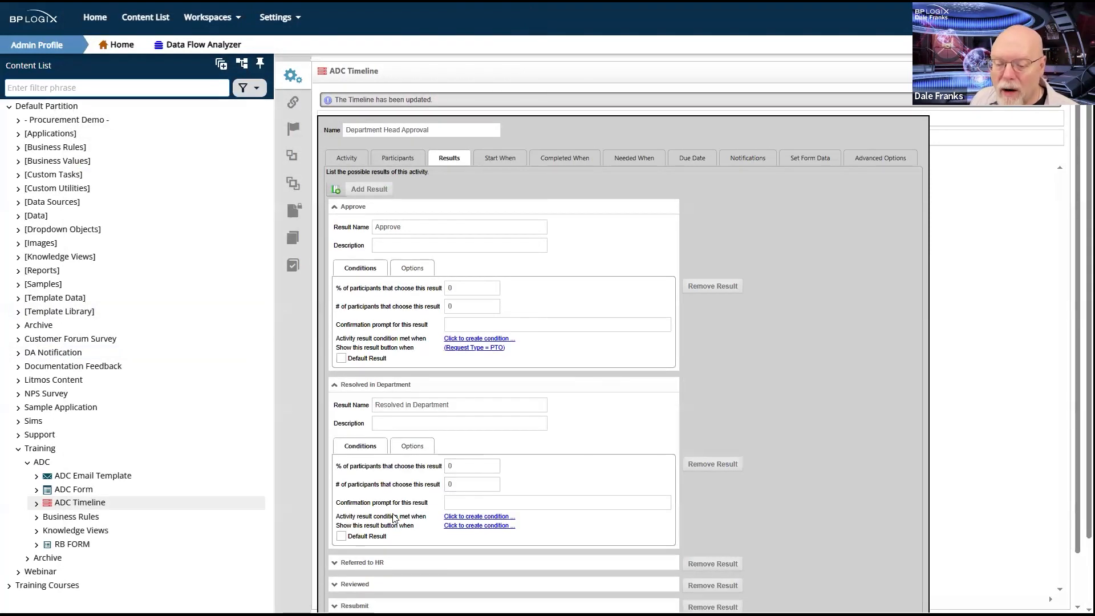
{"action": "left_click", "coordinate": [477, 527]}
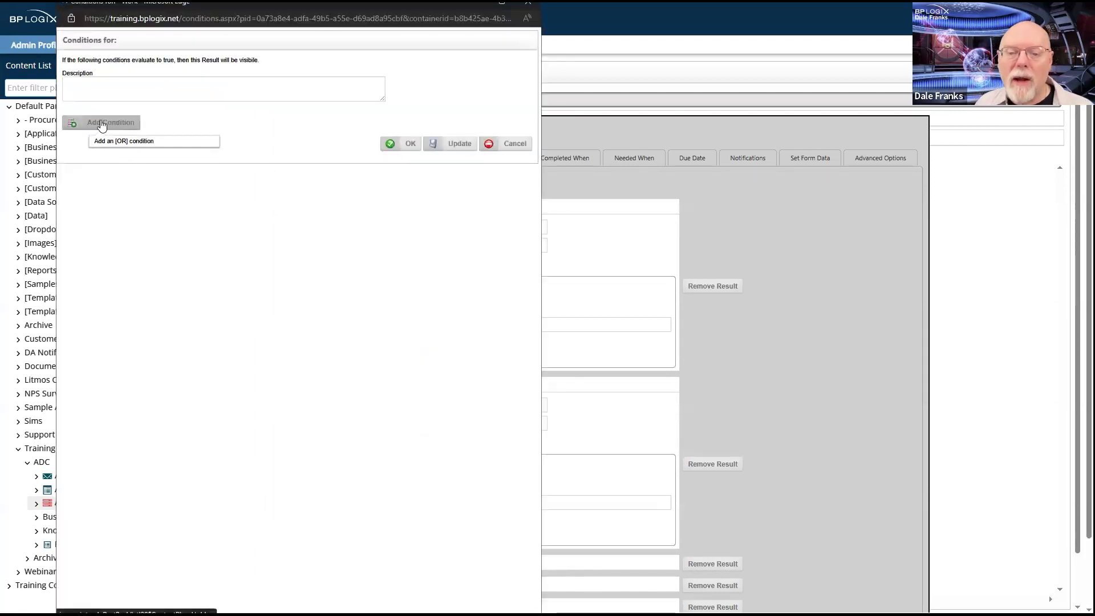
{"action": "left_click", "coordinate": [101, 125]}
{"action": "left_click", "coordinate": [238, 127]}
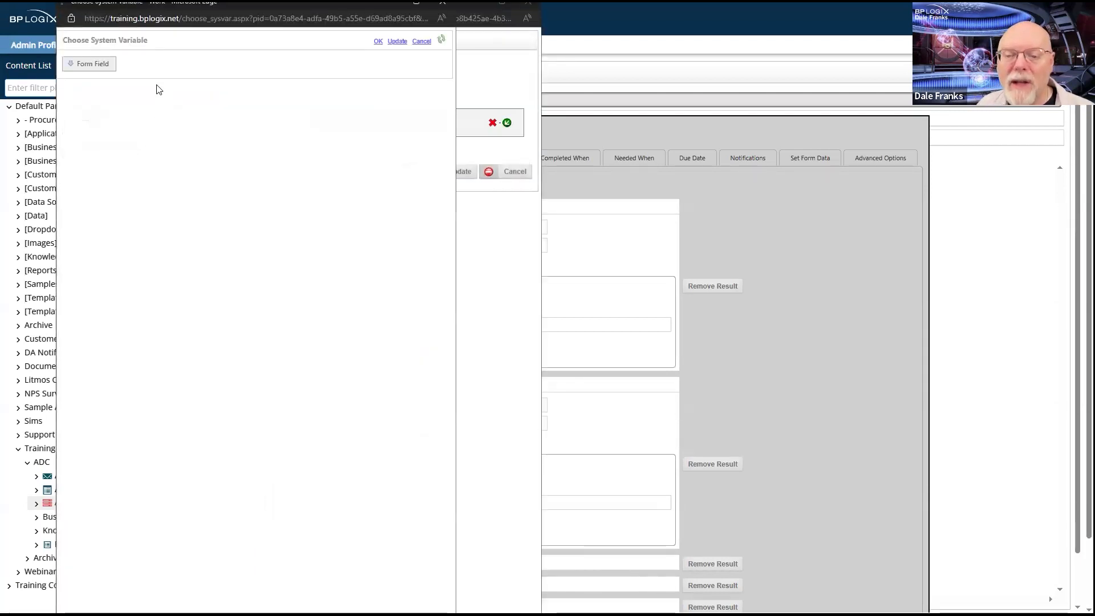
{"action": "left_click", "coordinate": [208, 81]}
{"action": "scroll", "coordinate": [171, 219], "scroll_direction": "down", "scroll_amount": 2}
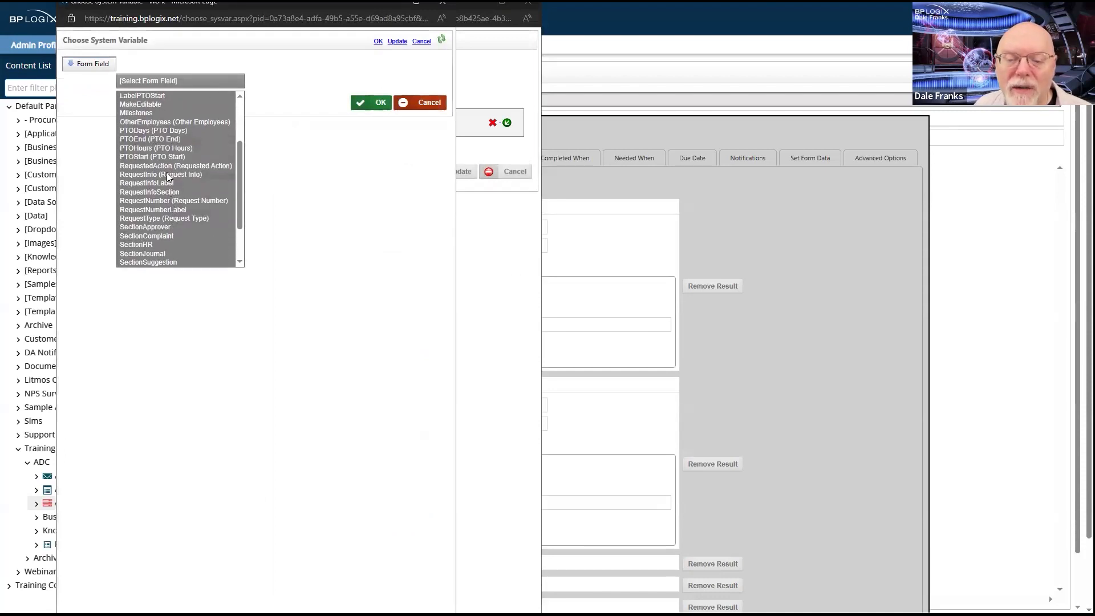
{"action": "left_click", "coordinate": [163, 218]}
{"action": "left_click", "coordinate": [378, 104]}
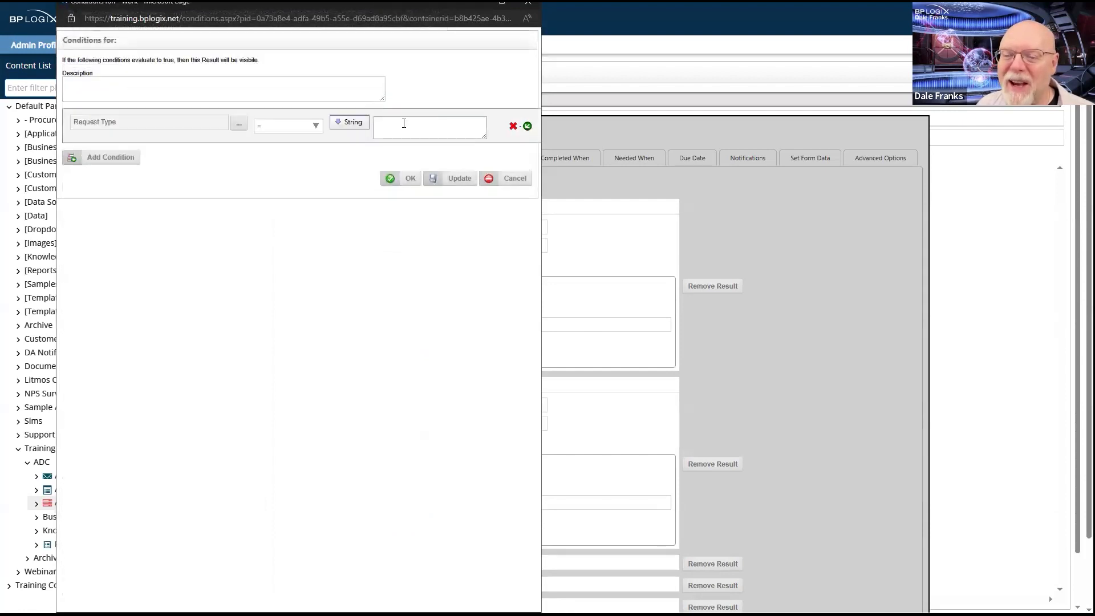
{"action": "type", "text": "C"}
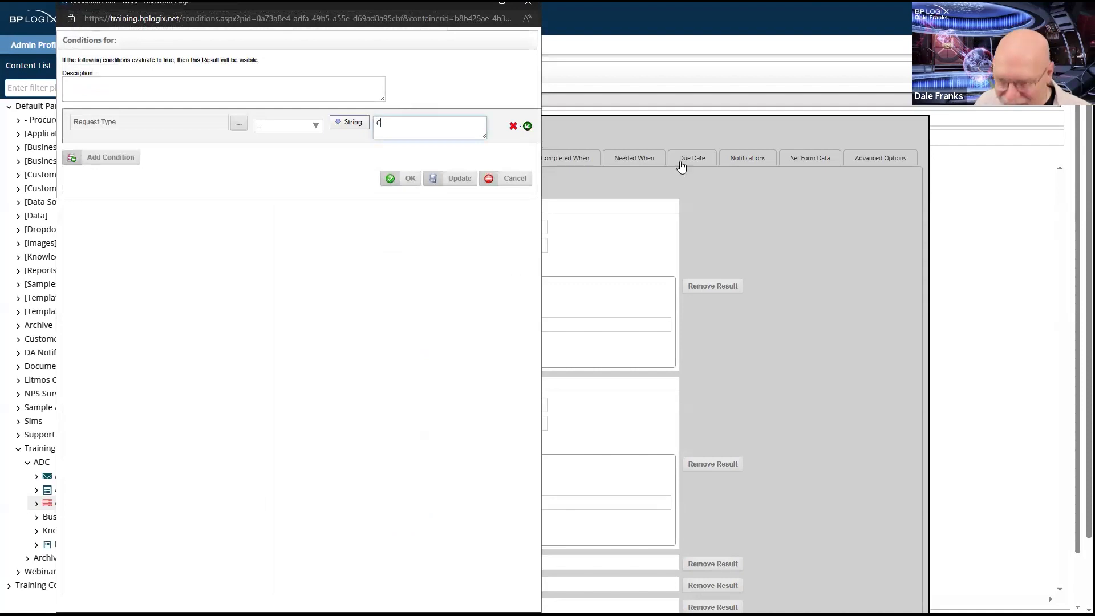
{"action": "left_click", "coordinate": [414, 182]}
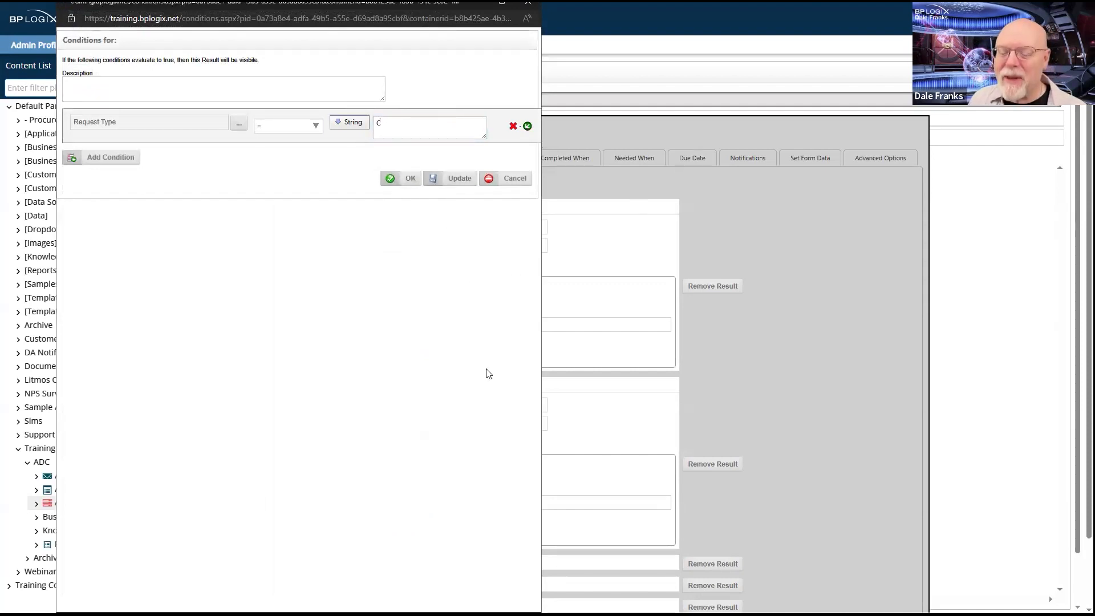
Add a condition controlling when the Referred to HR result's button is shown.
{"action": "scroll", "coordinate": [451, 419], "scroll_direction": "down", "scroll_amount": 1}
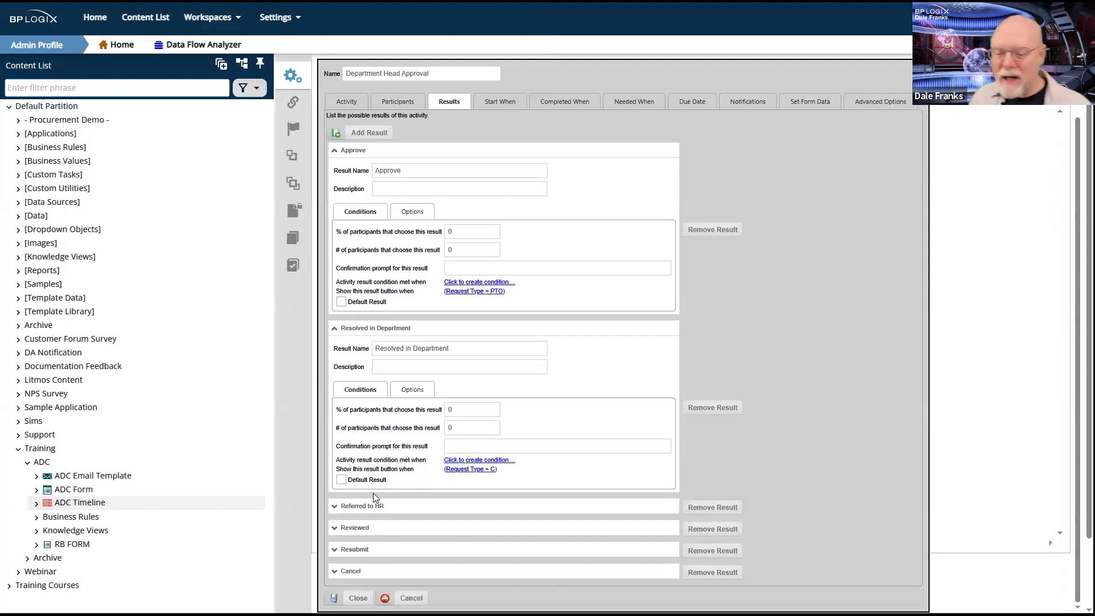
{"action": "left_click", "coordinate": [365, 507]}
{"action": "scroll", "coordinate": [479, 417], "scroll_direction": "down", "scroll_amount": 3}
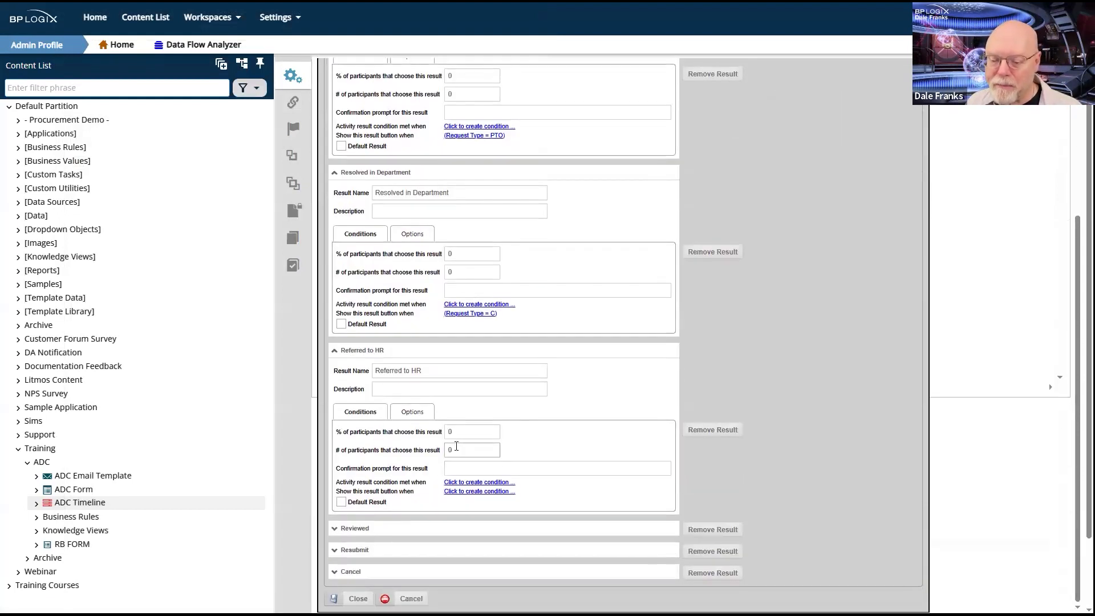
{"action": "left_click", "coordinate": [489, 492]}
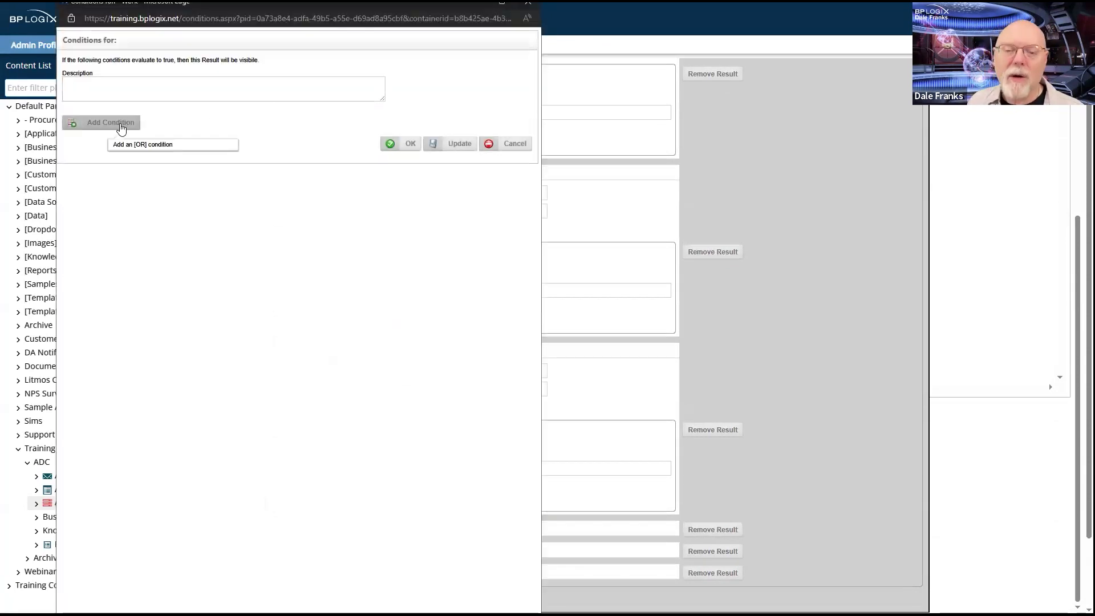
{"action": "left_click", "coordinate": [122, 129]}
Require the form field RequestType (Request Type) to equal C in the Referred to HR button's condition, and accept it.
{"action": "left_click", "coordinate": [244, 120]}
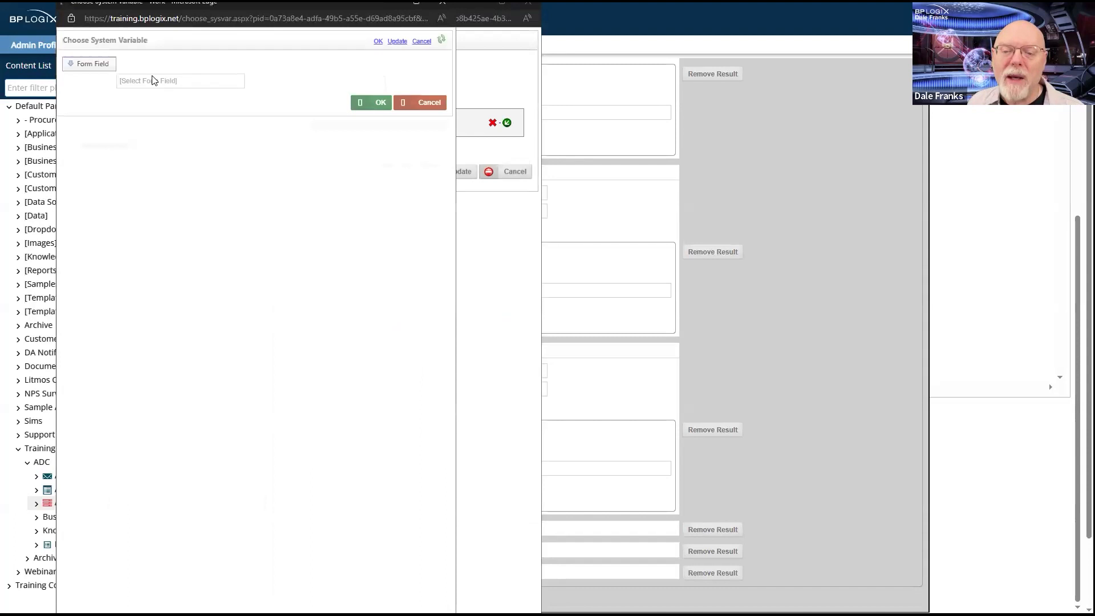
{"action": "left_click", "coordinate": [153, 81]}
{"action": "scroll", "coordinate": [171, 209], "scroll_direction": "down", "scroll_amount": 5}
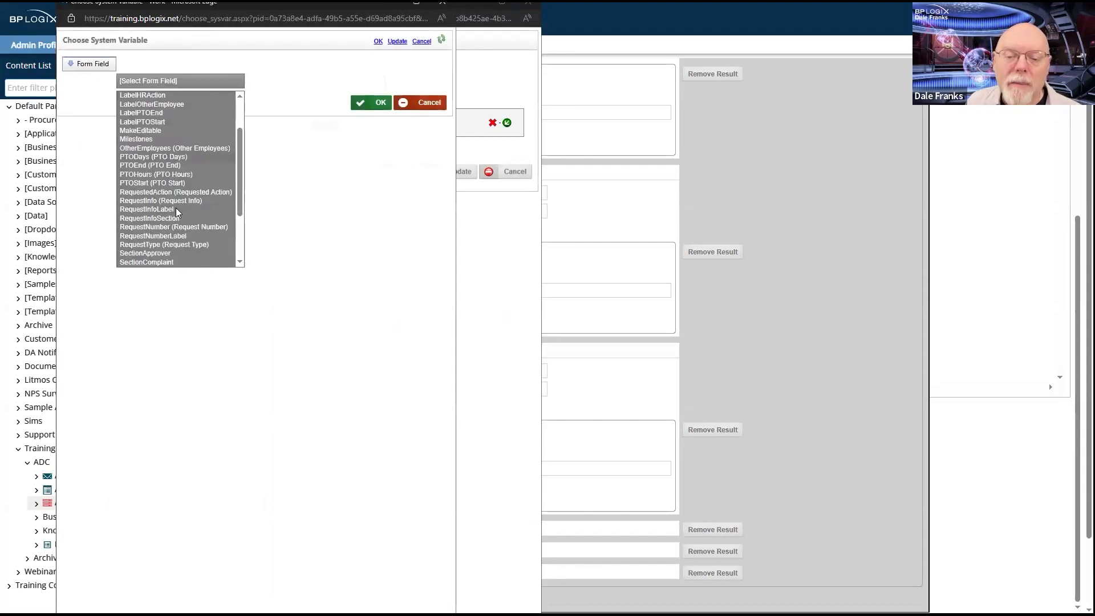
{"action": "left_click", "coordinate": [179, 245]}
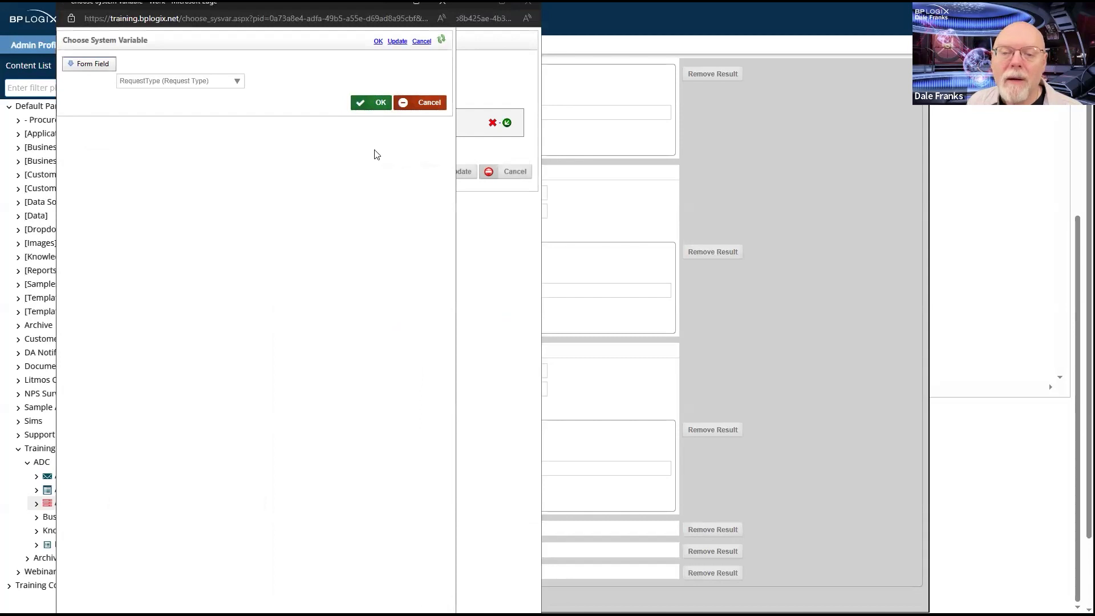
{"action": "left_click", "coordinate": [377, 103]}
{"action": "left_click", "coordinate": [406, 121]}
{"action": "type", "text": "C"}
{"action": "left_click", "coordinate": [408, 182]}
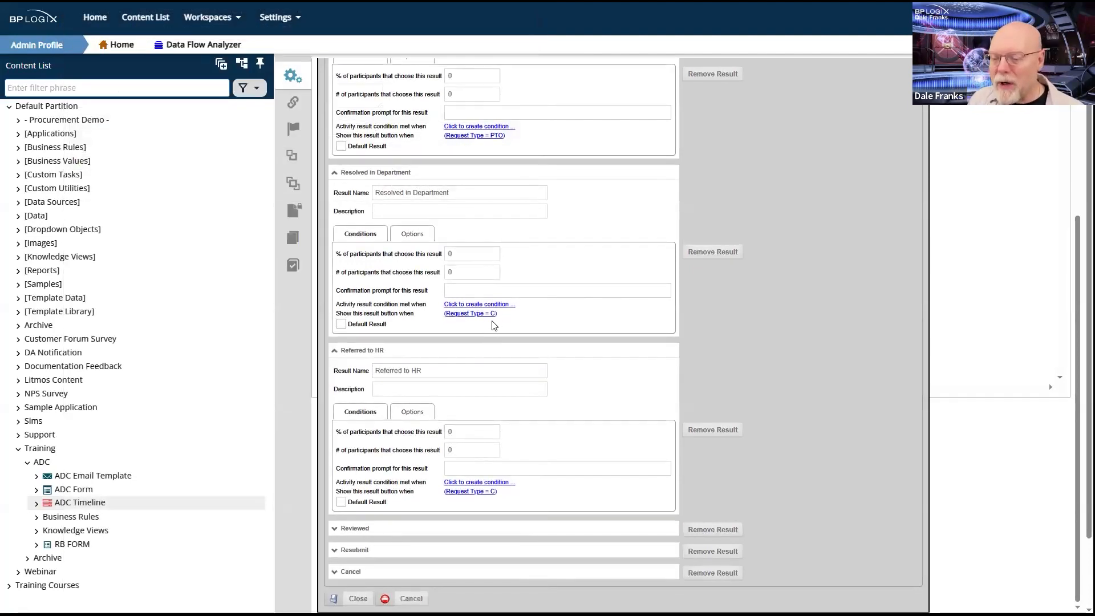
{"action": "left_click", "coordinate": [463, 187]}
{"action": "left_click", "coordinate": [498, 371]}
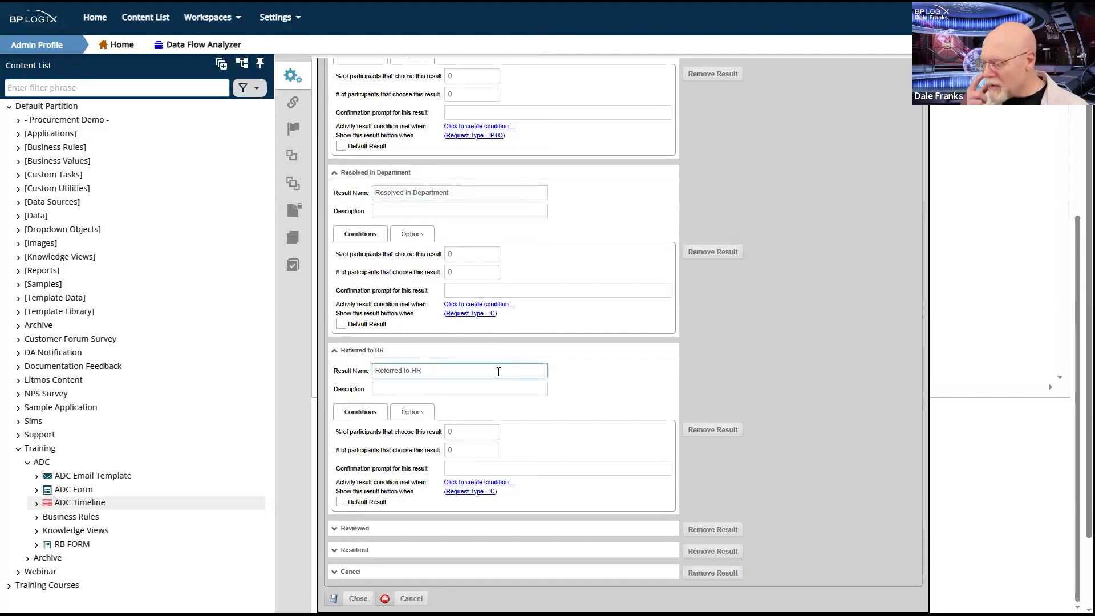
{"action": "double_click", "coordinate": [486, 194]}
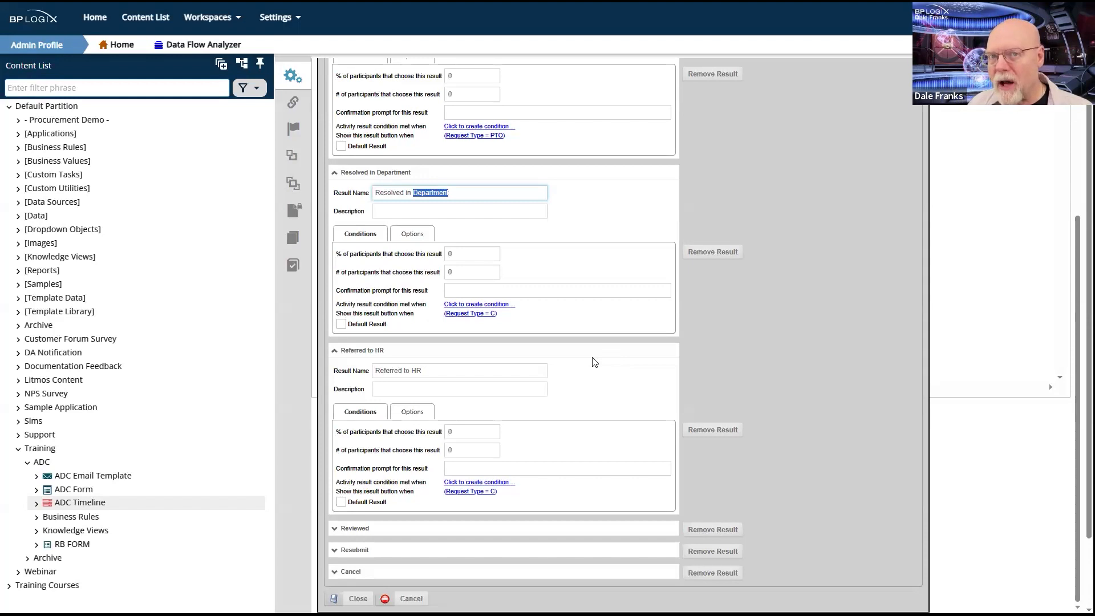
{"action": "left_click", "coordinate": [569, 231]}
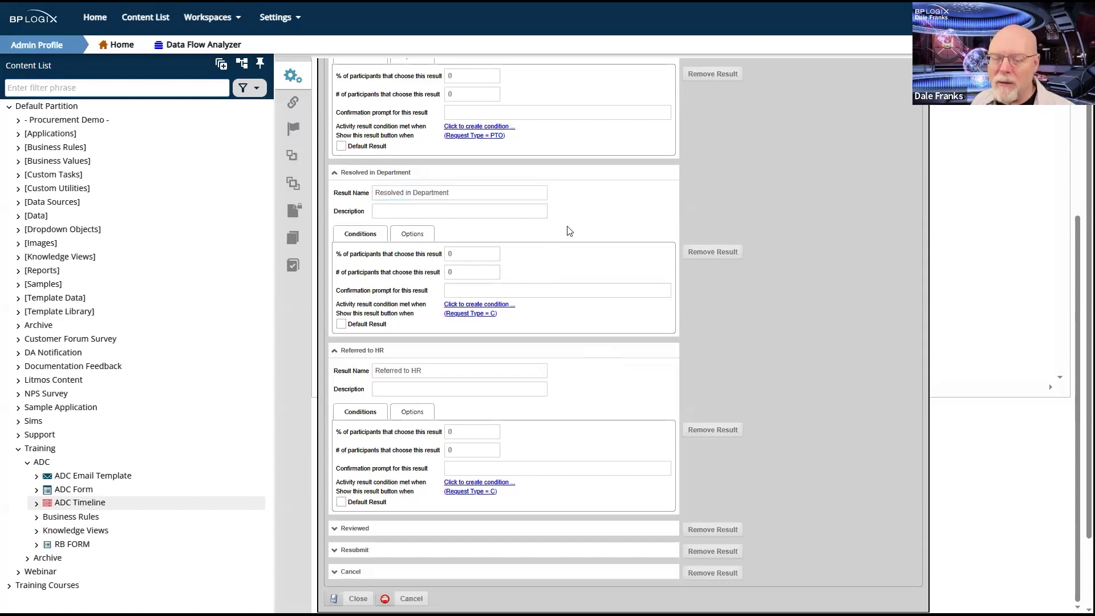
{"action": "left_click", "coordinate": [576, 468]}
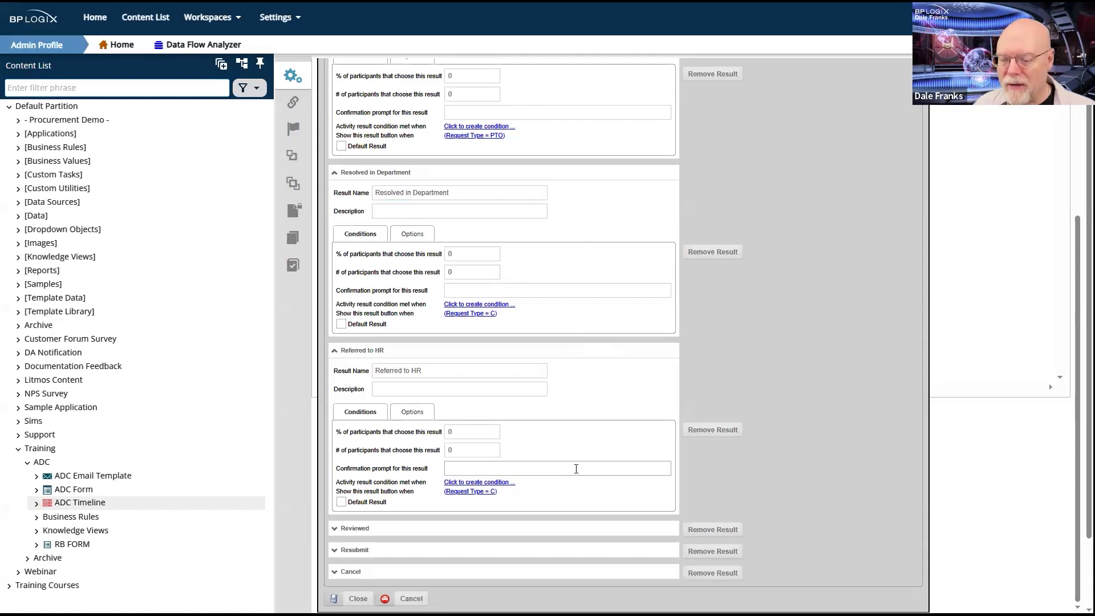
Add two alternative (OR) conditions controlling when the Reviewed result's button is shown.
{"action": "left_click", "coordinate": [361, 533]}
{"action": "scroll", "coordinate": [621, 391], "scroll_direction": "down", "scroll_amount": 3}
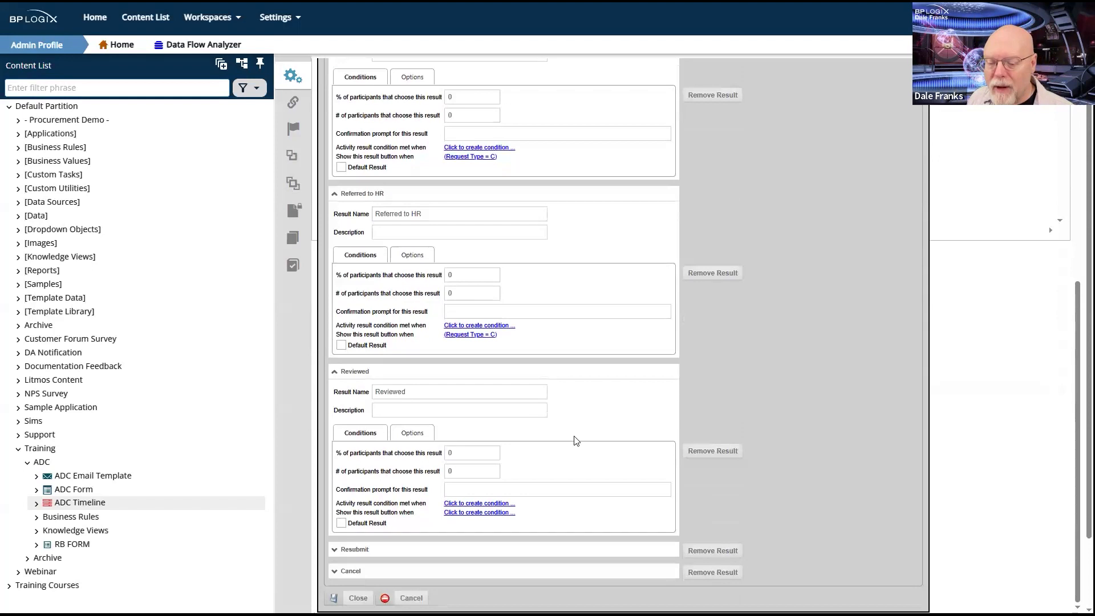
{"action": "left_click", "coordinate": [508, 512]}
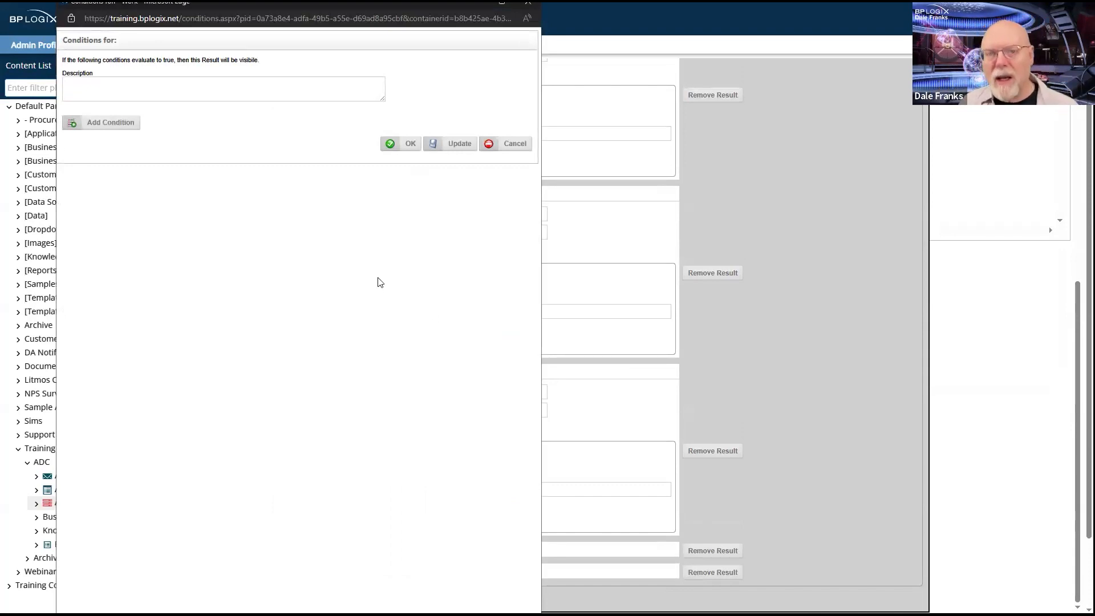
{"action": "left_click", "coordinate": [120, 122]}
{"action": "mouse_move", "coordinate": [114, 150]}
{"action": "left_click", "coordinate": [143, 169]}
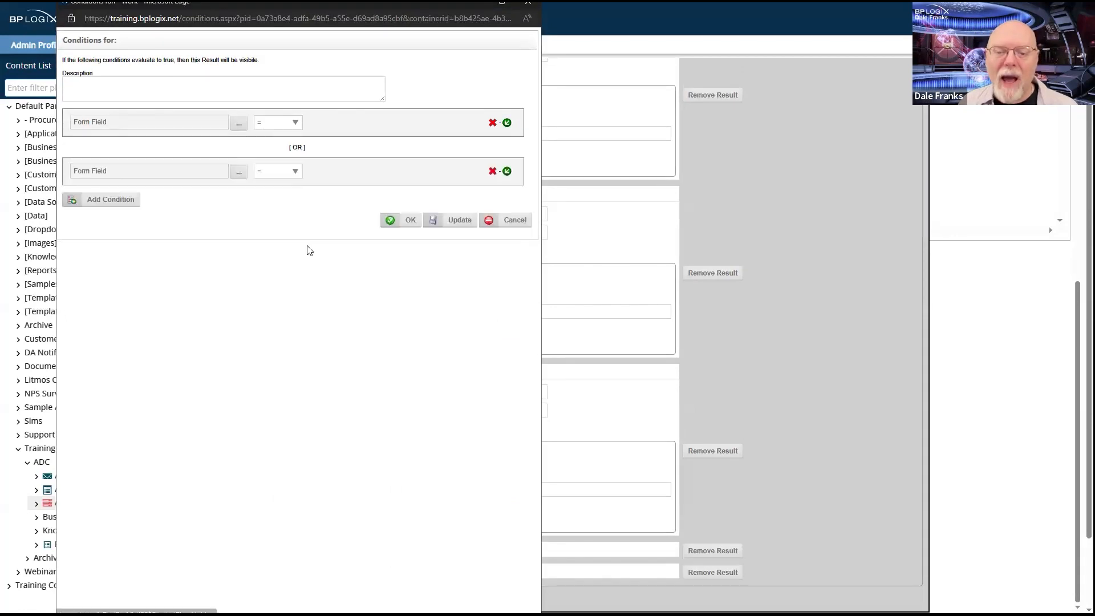
Make the Reviewed button's first condition require the form field RequestType (Request Type) to equal S.
{"action": "left_click", "coordinate": [238, 123]}
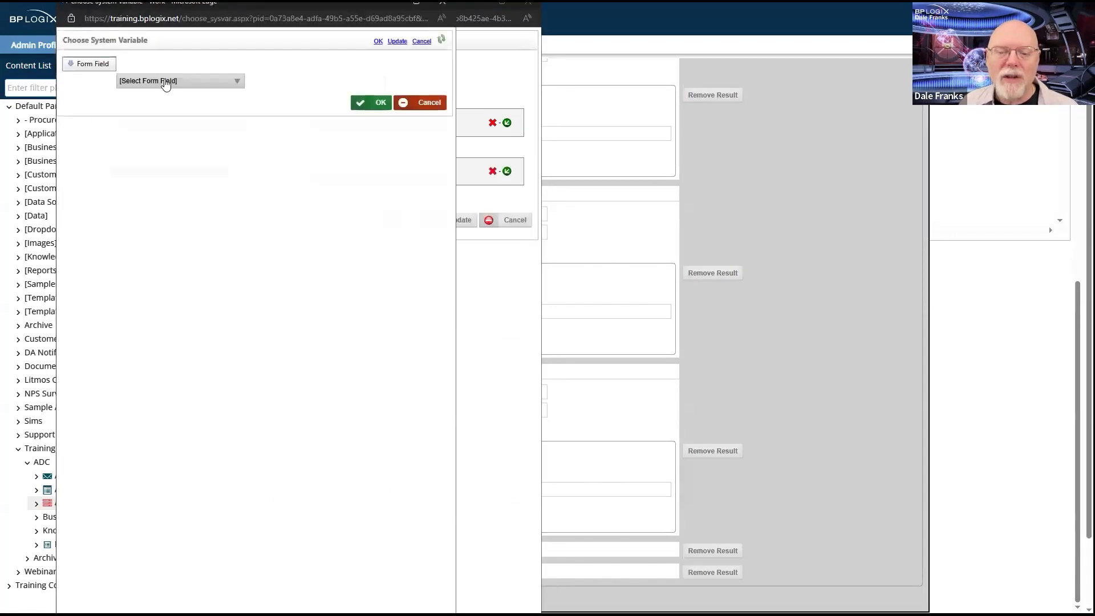
{"action": "left_click", "coordinate": [197, 83]}
{"action": "scroll", "coordinate": [174, 212], "scroll_direction": "down", "scroll_amount": 2}
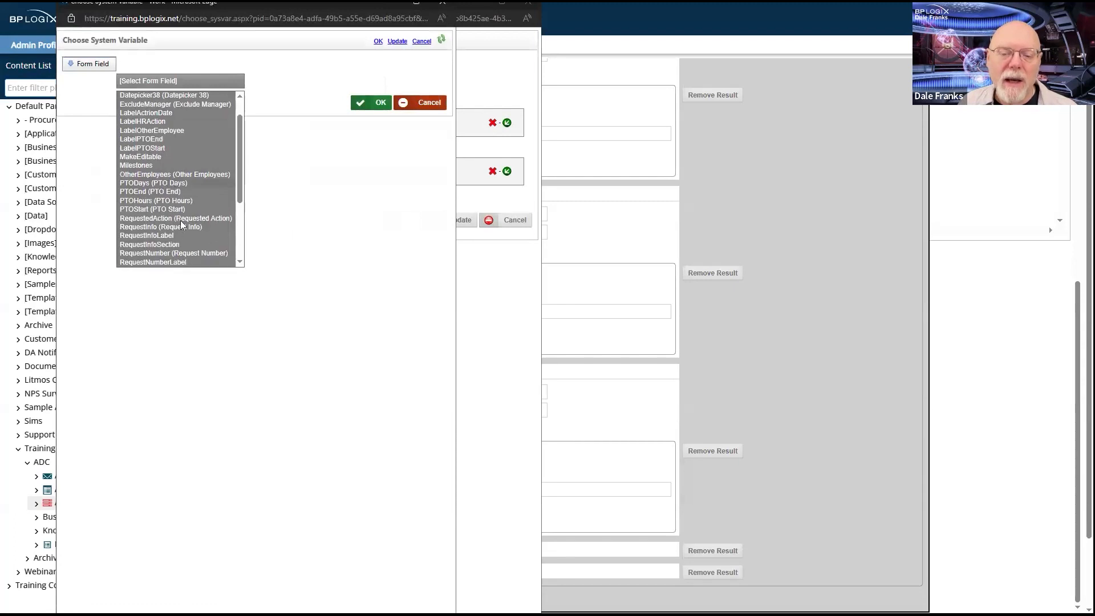
{"action": "scroll", "coordinate": [176, 259], "scroll_direction": "down", "scroll_amount": 1}
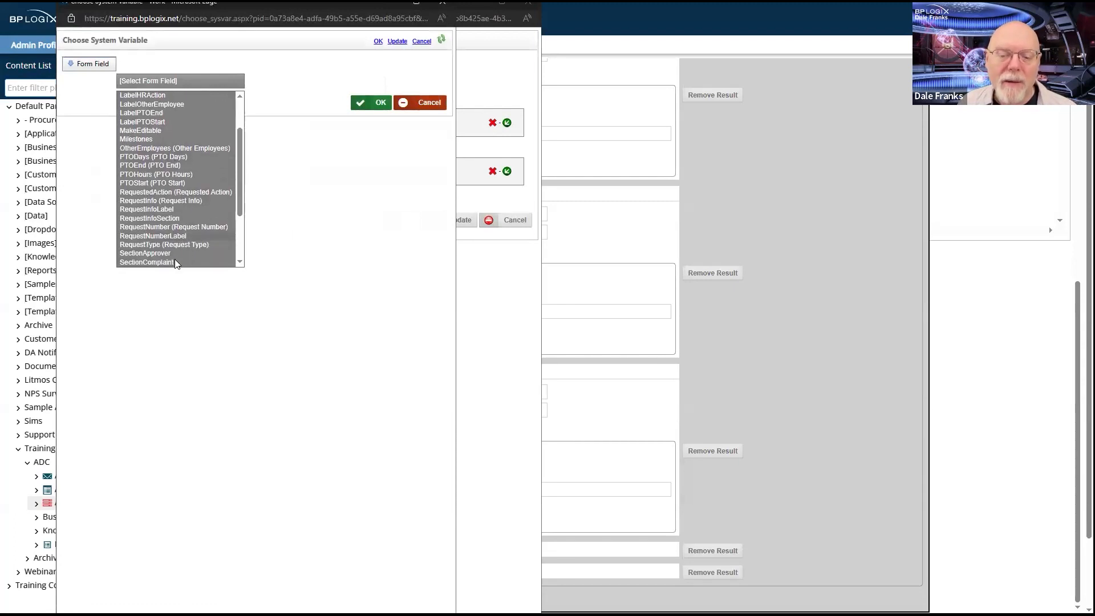
{"action": "left_click", "coordinate": [191, 245]}
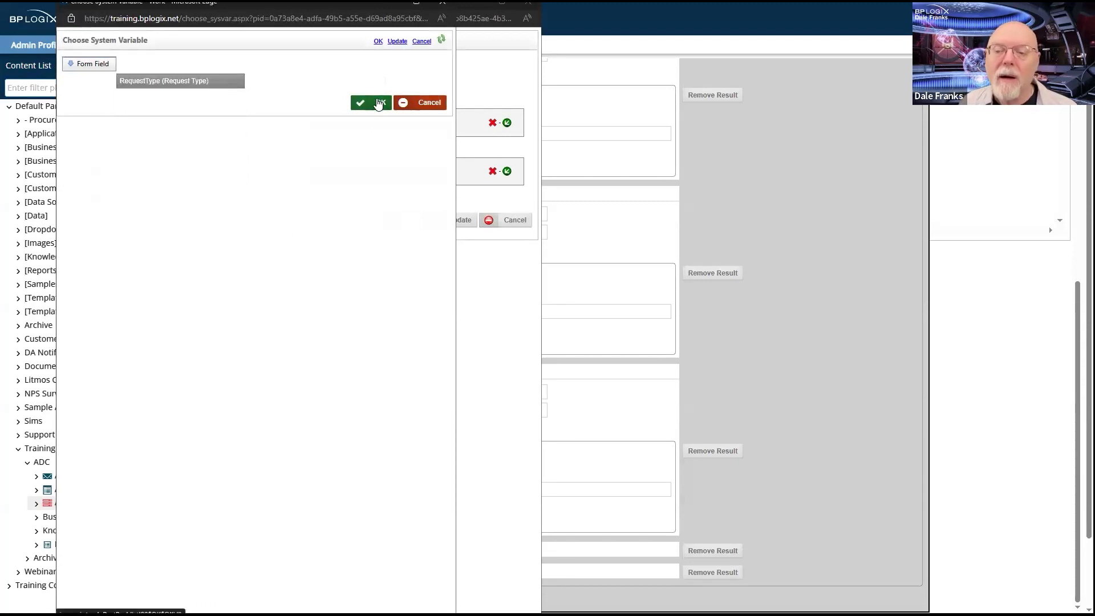
{"action": "left_click", "coordinate": [381, 102]}
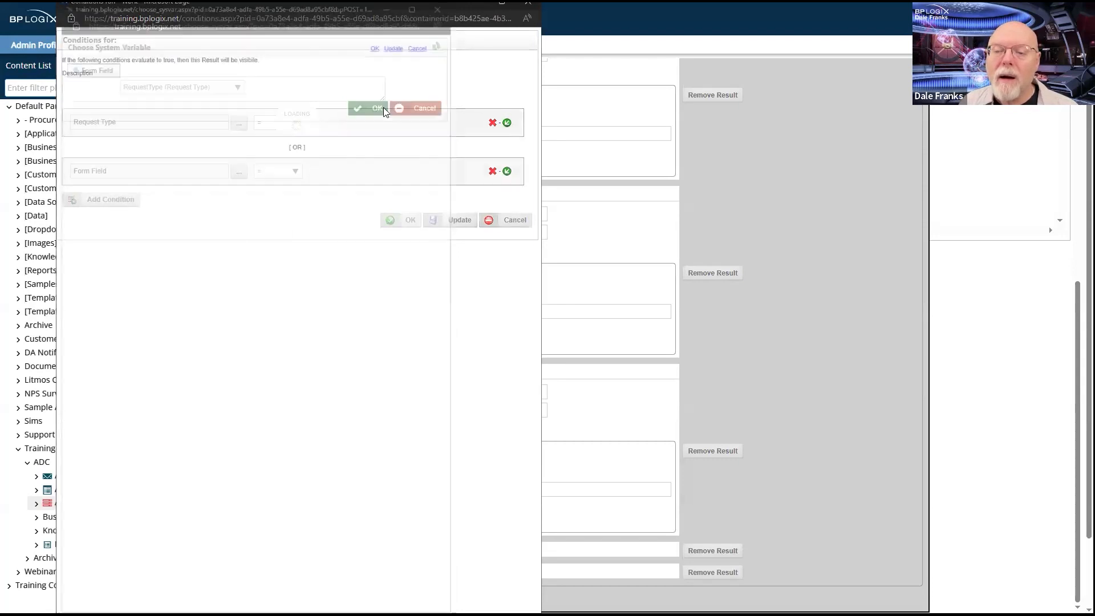
{"action": "left_click", "coordinate": [401, 124]}
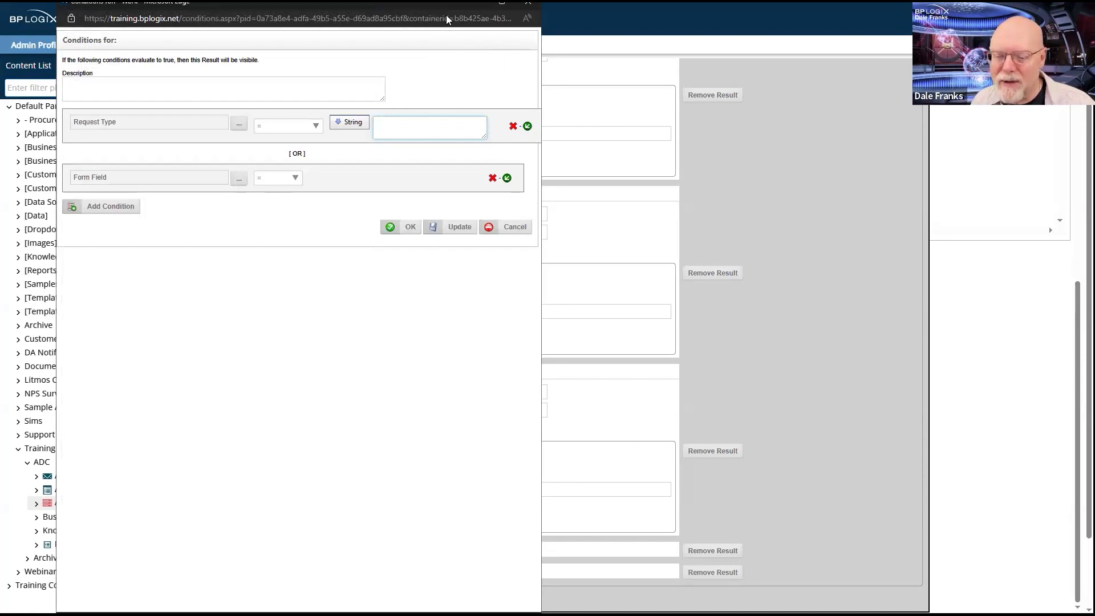
{"action": "left_click_drag", "start_coordinate": [446, 15], "coordinate": [570, 23]}
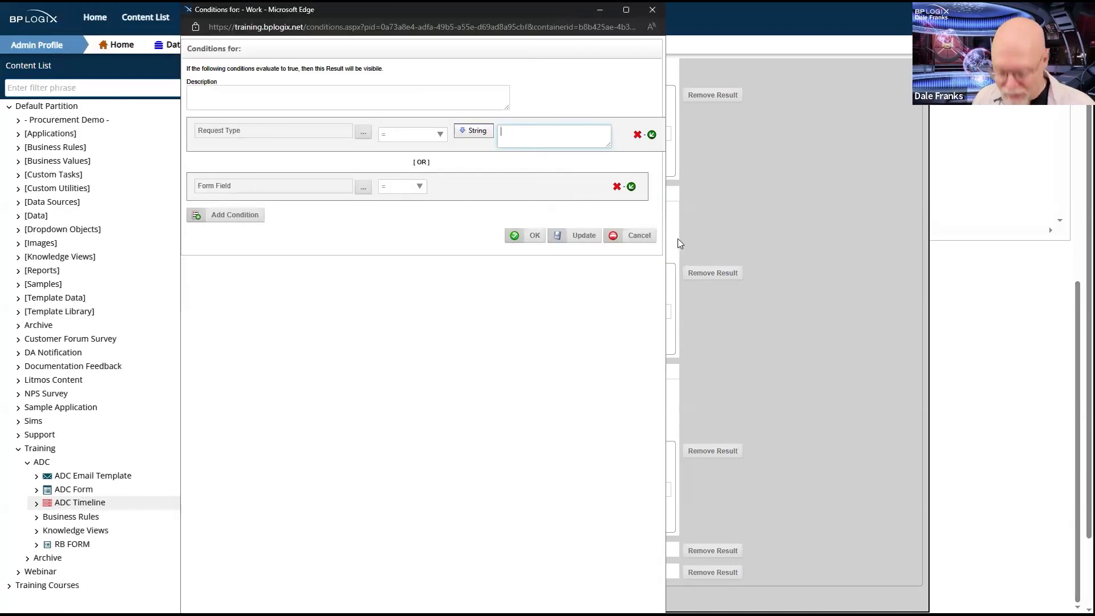
{"action": "type", "text": "S"}
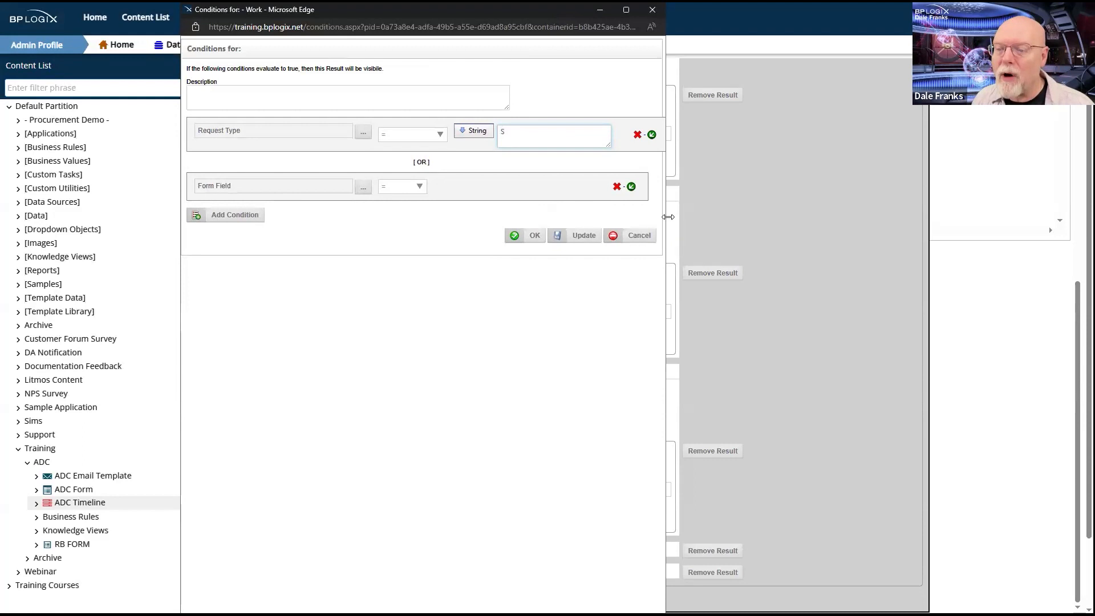
Make the Reviewed button's second condition require the form field RequestType (Request Type) to equal HR, and accept both conditions.
{"action": "left_click", "coordinate": [363, 185]}
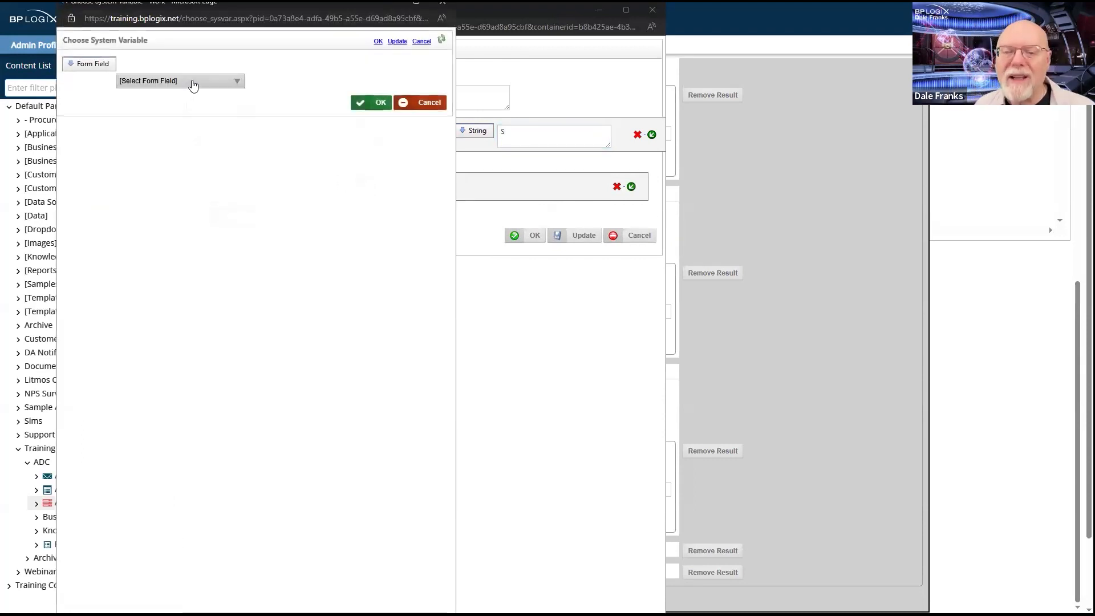
{"action": "left_click", "coordinate": [192, 84]}
{"action": "scroll", "coordinate": [175, 244], "scroll_direction": "down", "scroll_amount": 5}
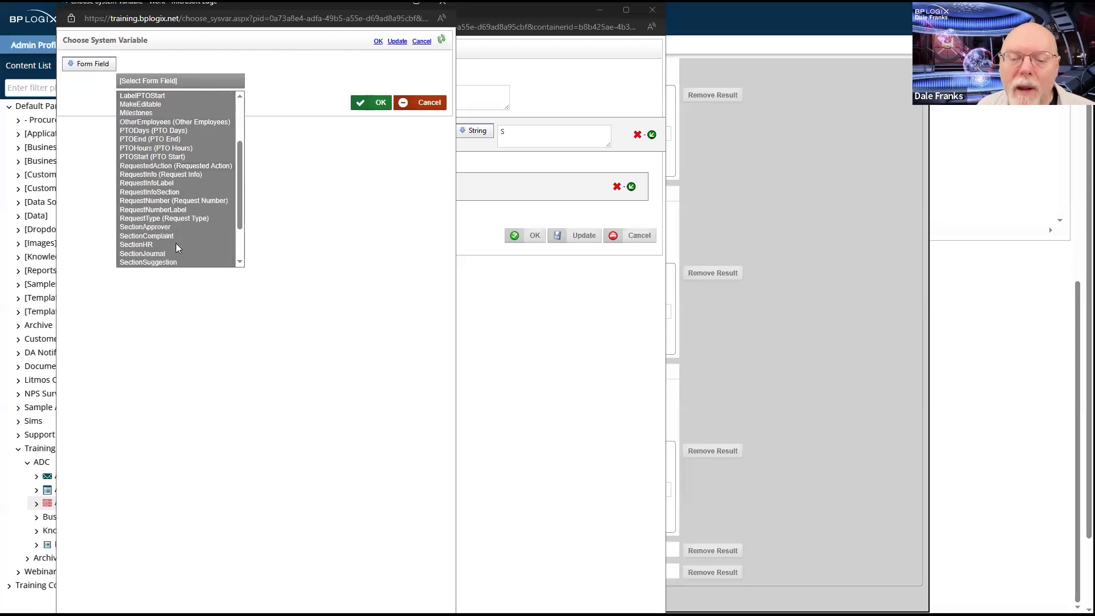
{"action": "scroll", "coordinate": [175, 243], "scroll_direction": "down", "scroll_amount": 3}
{"action": "scroll", "coordinate": [175, 234], "scroll_direction": "up", "scroll_amount": 3}
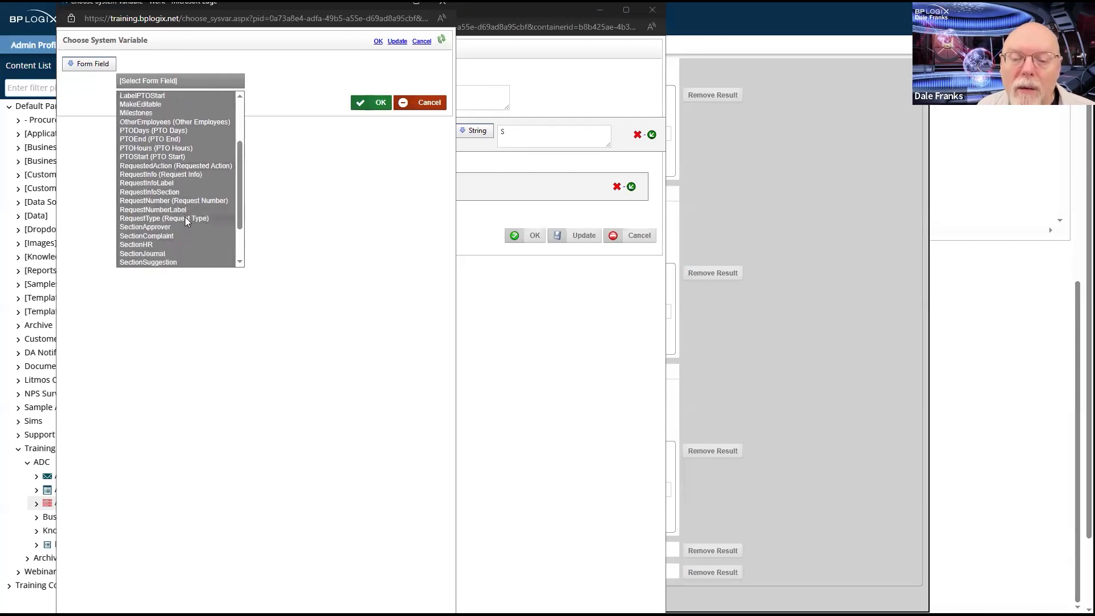
{"action": "left_click", "coordinate": [185, 218]}
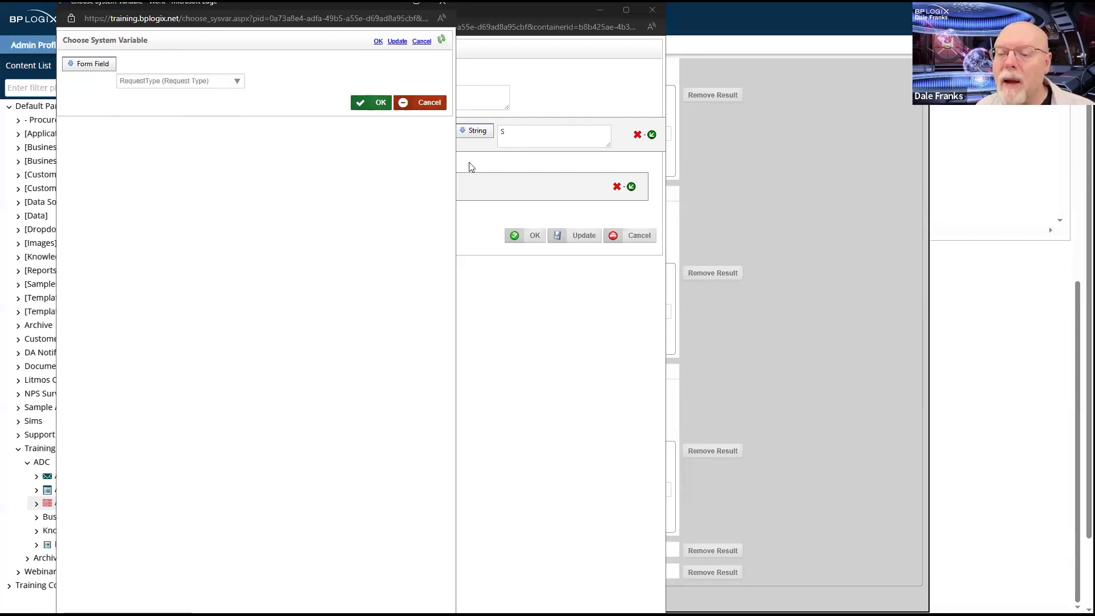
{"action": "left_click", "coordinate": [542, 186]}
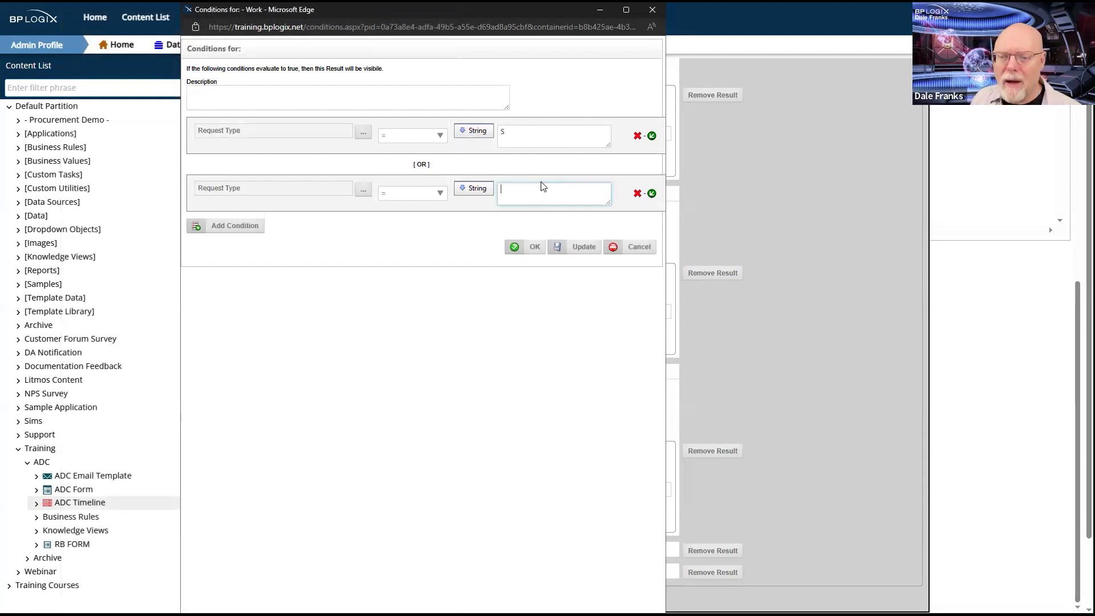
{"action": "type", "text": "HR"}
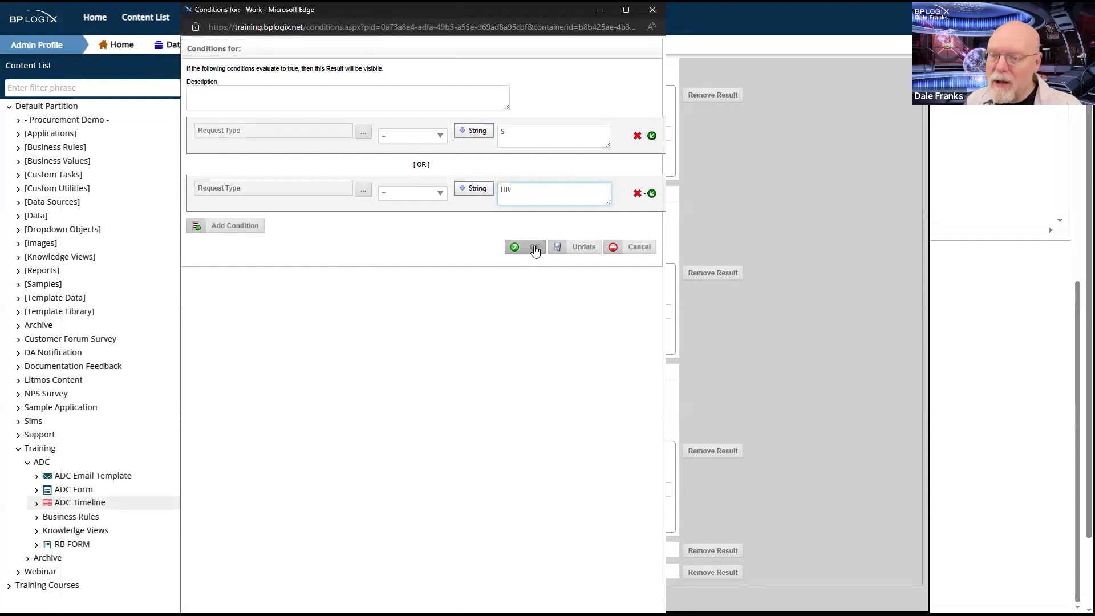
{"action": "left_click", "coordinate": [537, 129]}
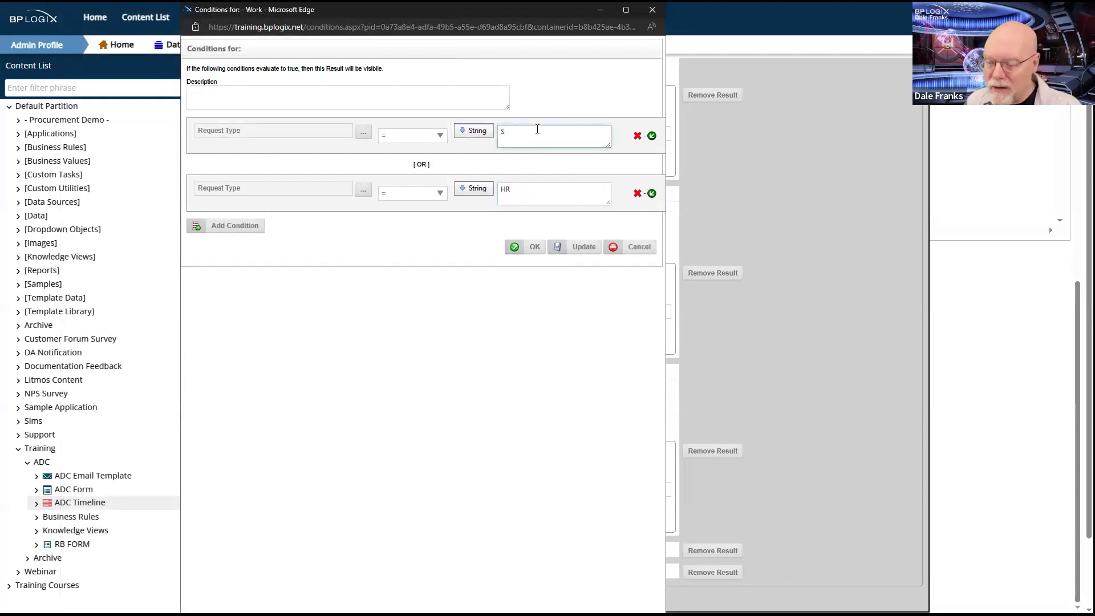
{"action": "left_click", "coordinate": [557, 191]}
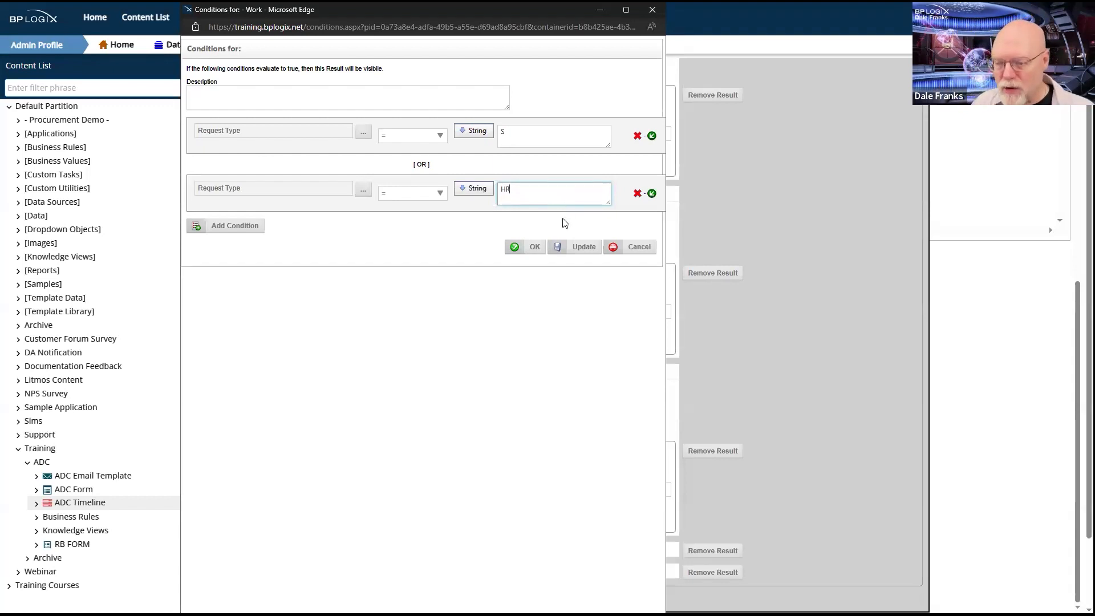
{"action": "left_click", "coordinate": [537, 249]}
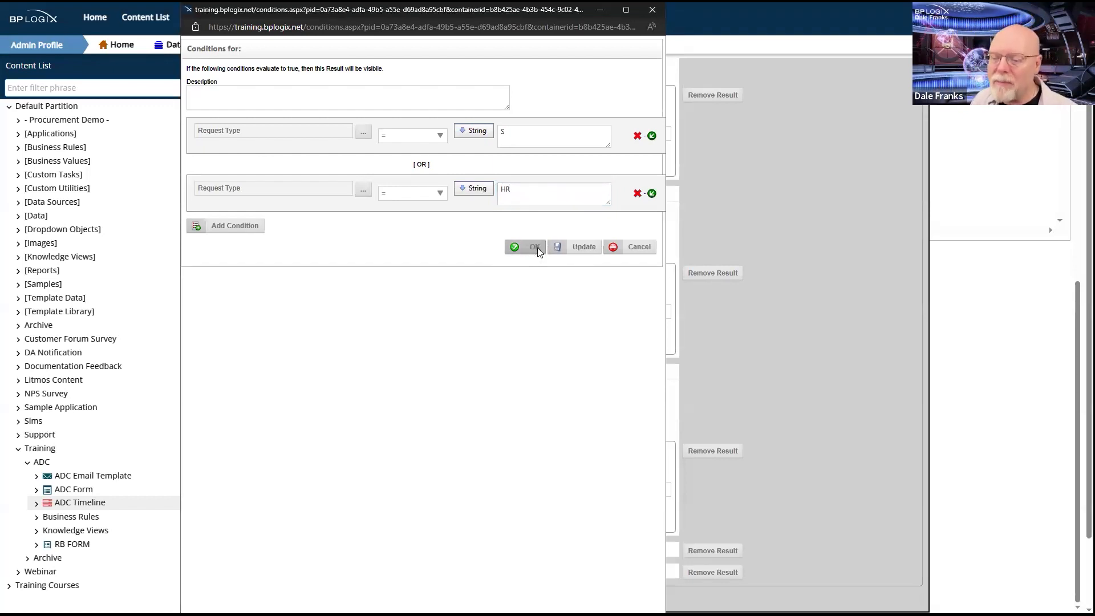
{"action": "scroll", "coordinate": [590, 378], "scroll_direction": "down", "scroll_amount": 3}
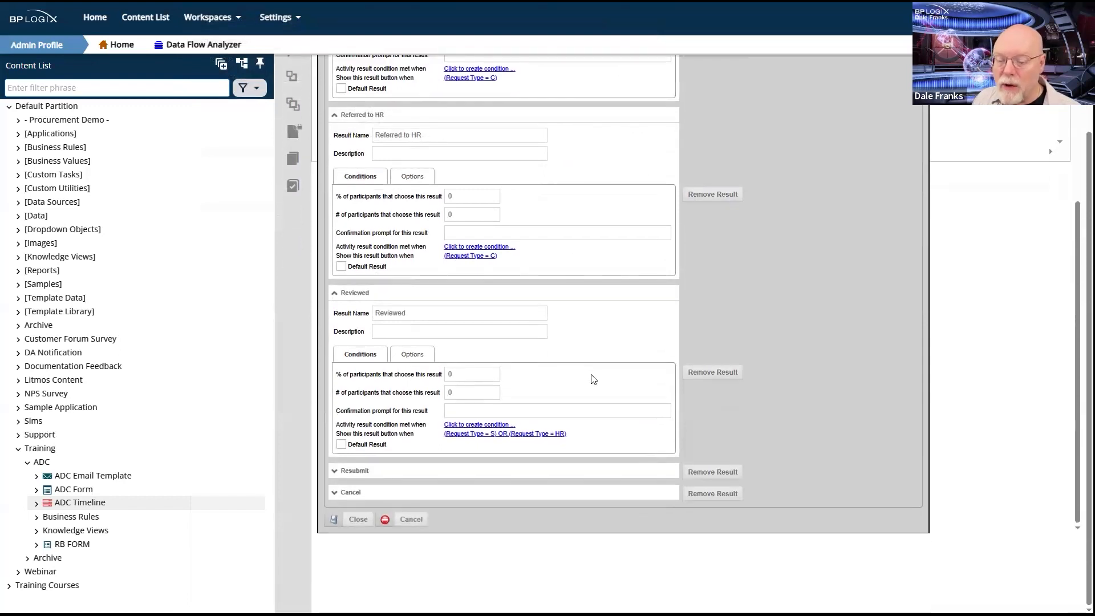
{"action": "left_click", "coordinate": [364, 473]}
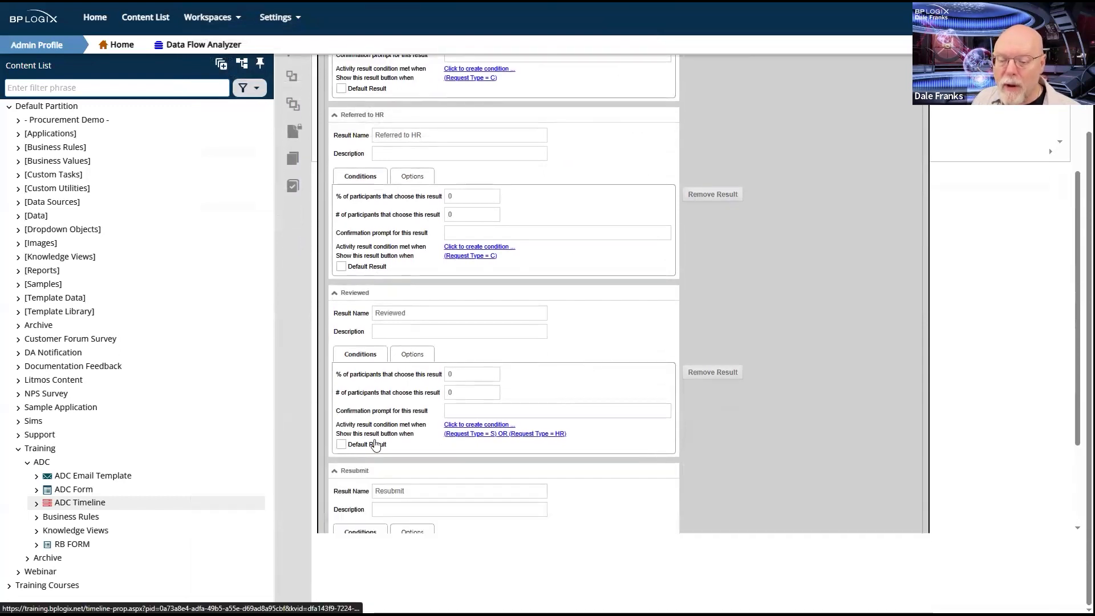
{"action": "scroll", "coordinate": [644, 355], "scroll_direction": "down", "scroll_amount": 3}
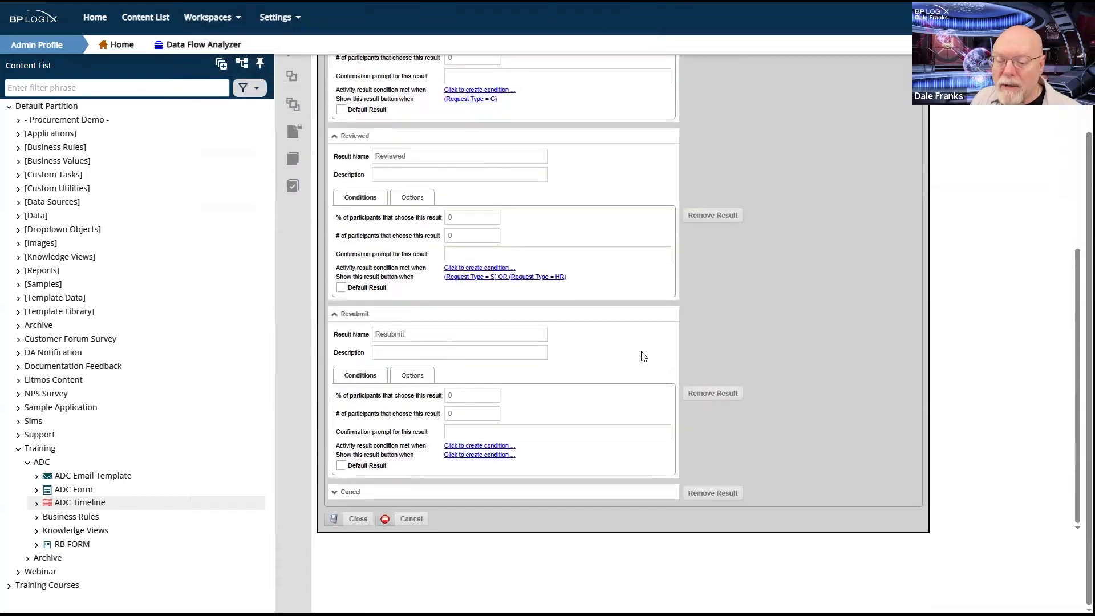
{"action": "left_click", "coordinate": [349, 314]}
Expand the Cancel result and add a condition controlling when its button is shown.
{"action": "left_click", "coordinate": [347, 492]}
{"action": "scroll", "coordinate": [647, 444], "scroll_direction": "down", "scroll_amount": 3}
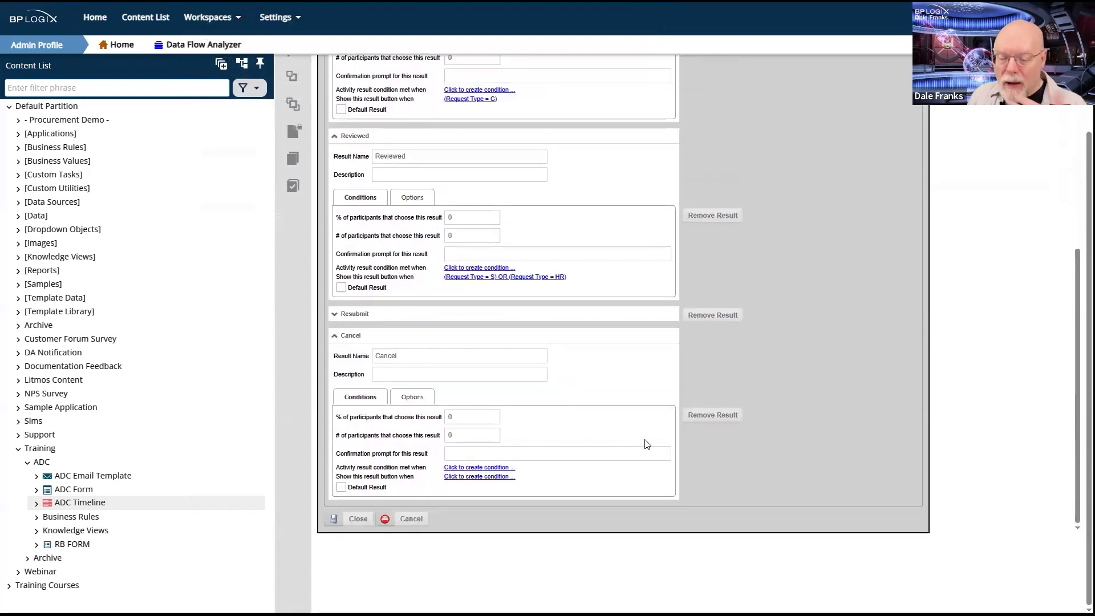
{"action": "left_click", "coordinate": [493, 481]}
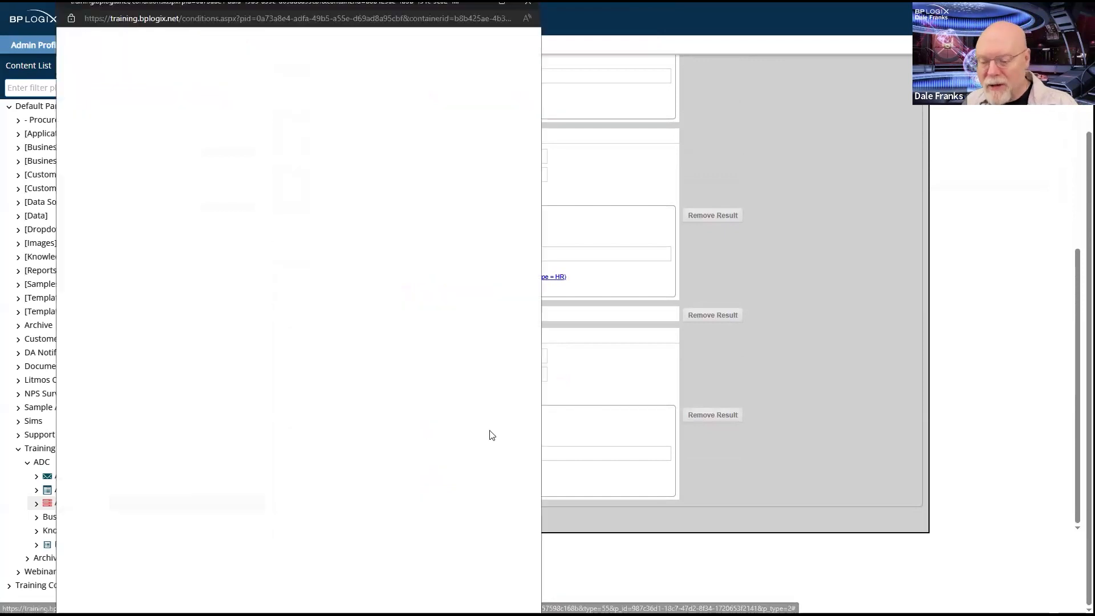
{"action": "left_click", "coordinate": [109, 123]}
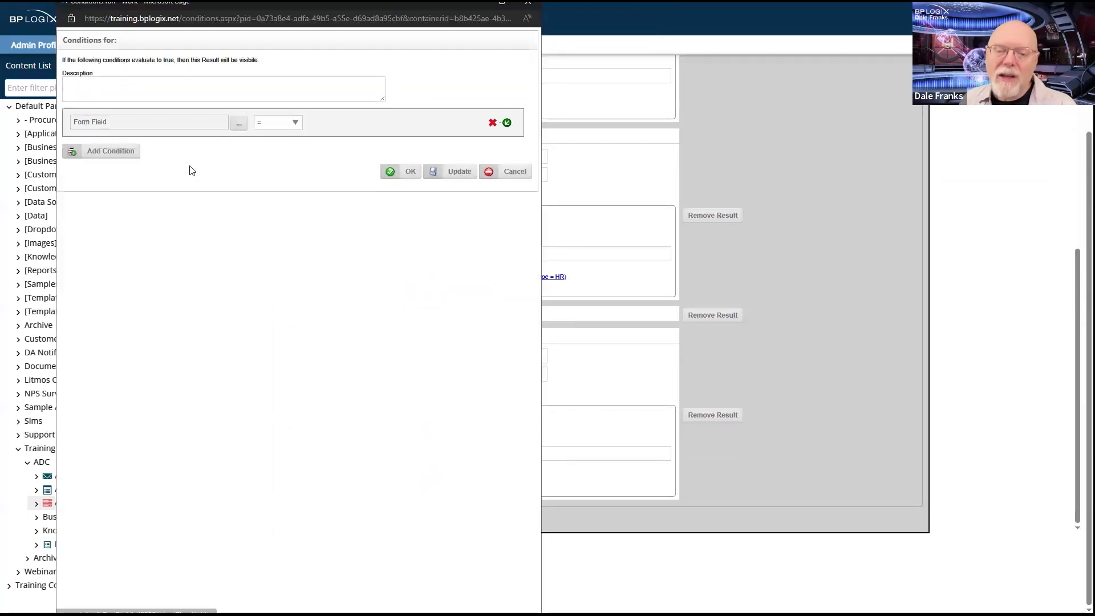
Require the form field RequestType (Request Type) to equal PTO in the Cancel button's condition, and accept it.
{"action": "left_click", "coordinate": [237, 124]}
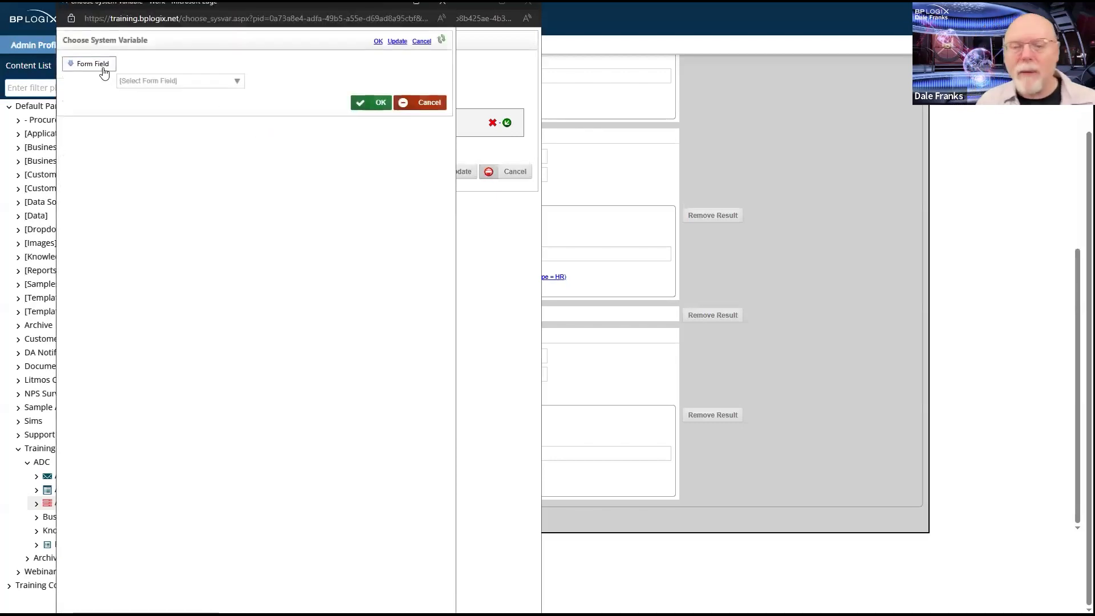
{"action": "left_click", "coordinate": [149, 81]}
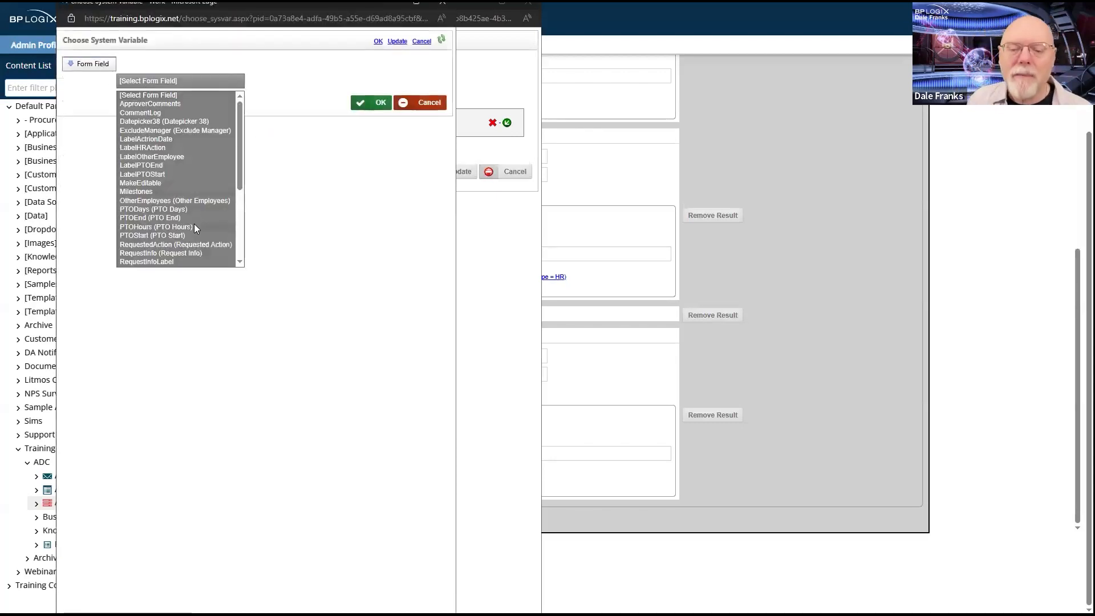
{"action": "scroll", "coordinate": [195, 225], "scroll_direction": "down", "scroll_amount": 1}
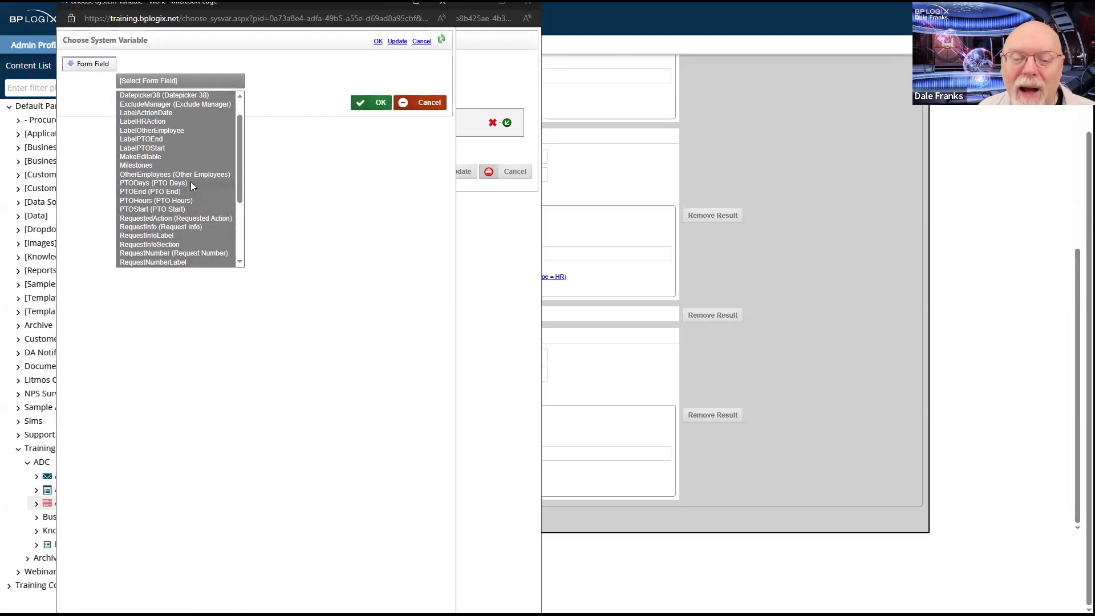
{"action": "scroll", "coordinate": [194, 217], "scroll_direction": "down", "scroll_amount": 2}
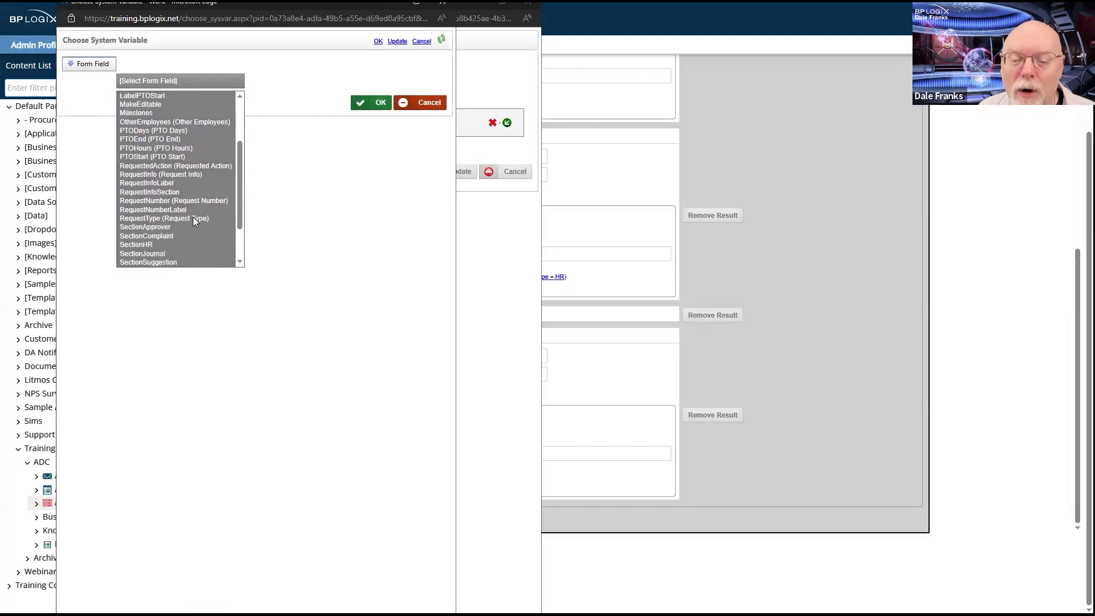
{"action": "left_click", "coordinate": [195, 217]}
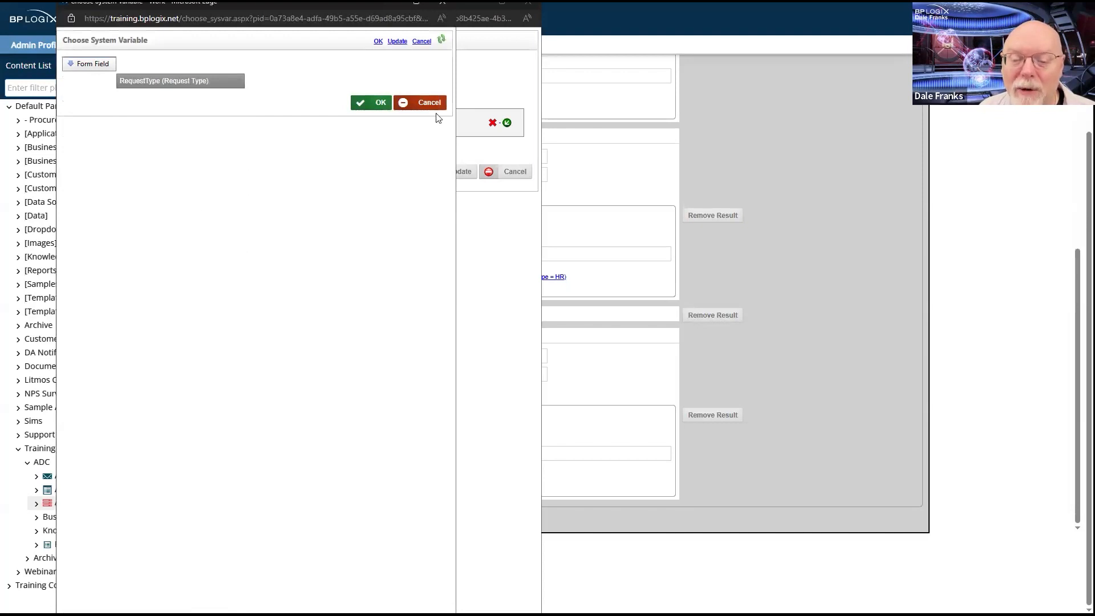
{"action": "left_click", "coordinate": [371, 103]}
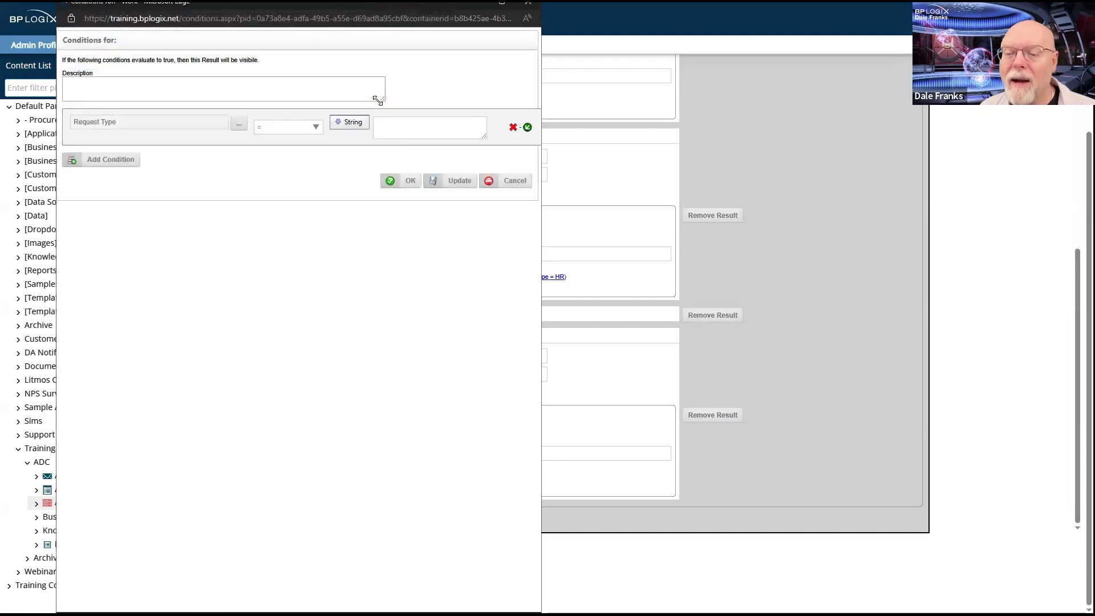
{"action": "type", "text": "PTO"}
{"action": "left_click", "coordinate": [412, 181]}
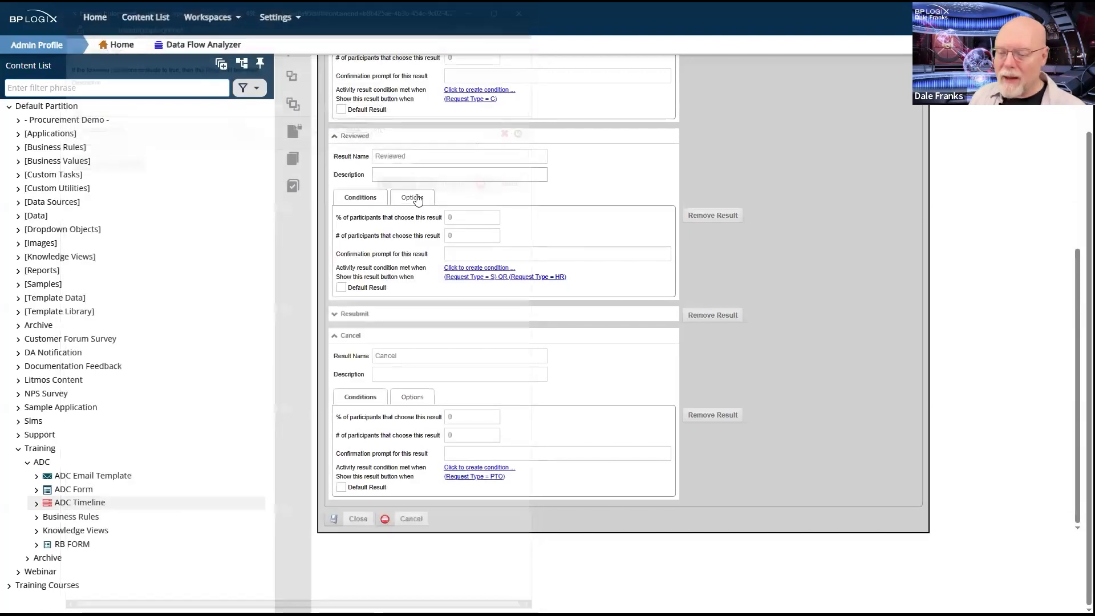
{"action": "scroll", "coordinate": [866, 354], "scroll_direction": "up", "scroll_amount": 6}
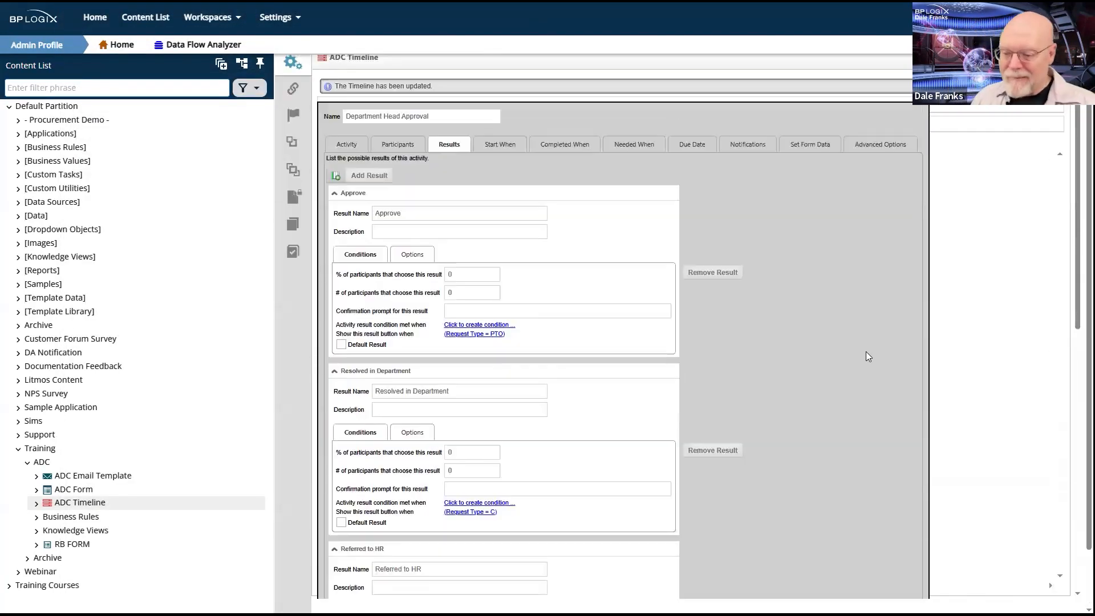
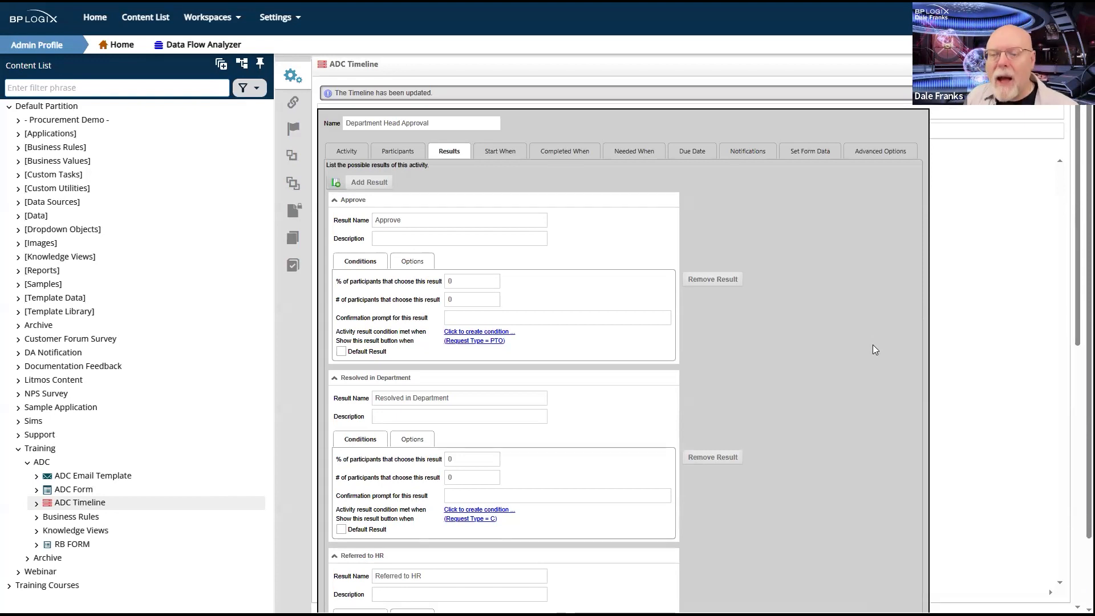
Close the Department Head Approval activity with its result conditions kept, and save the ADC Timeline.
{"action": "scroll", "coordinate": [874, 349], "scroll_direction": "down", "scroll_amount": 6}
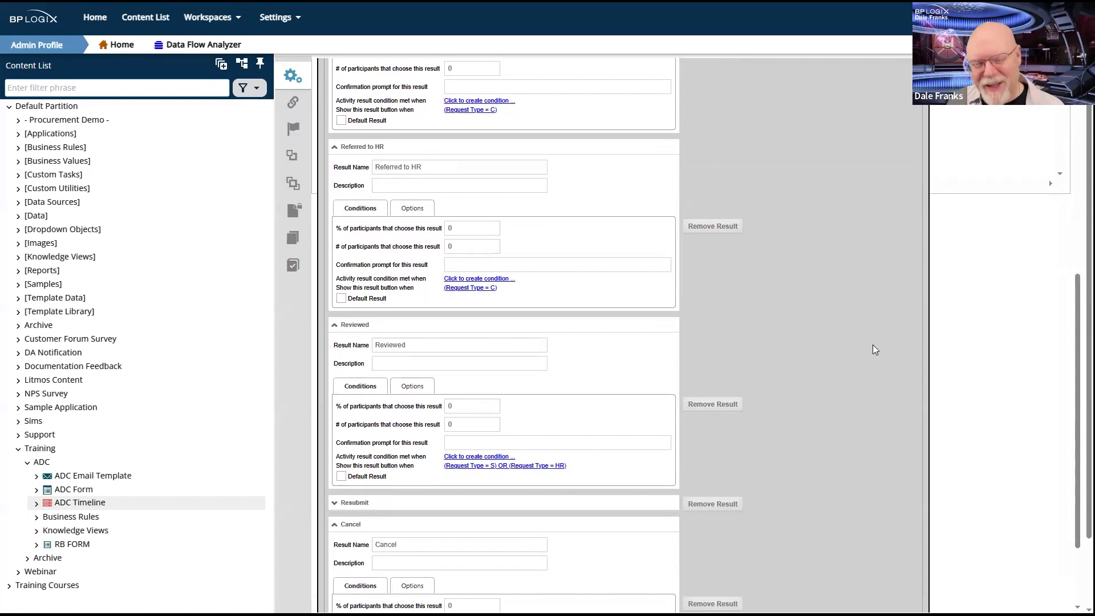
{"action": "scroll", "coordinate": [873, 347], "scroll_direction": "down", "scroll_amount": 3}
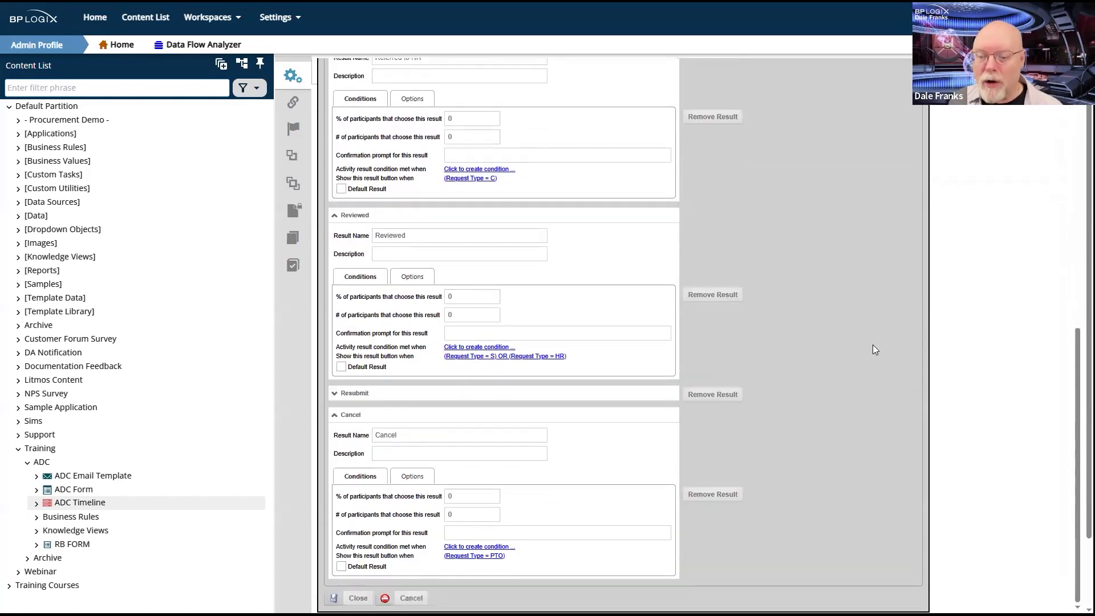
{"action": "left_click", "coordinate": [359, 598]}
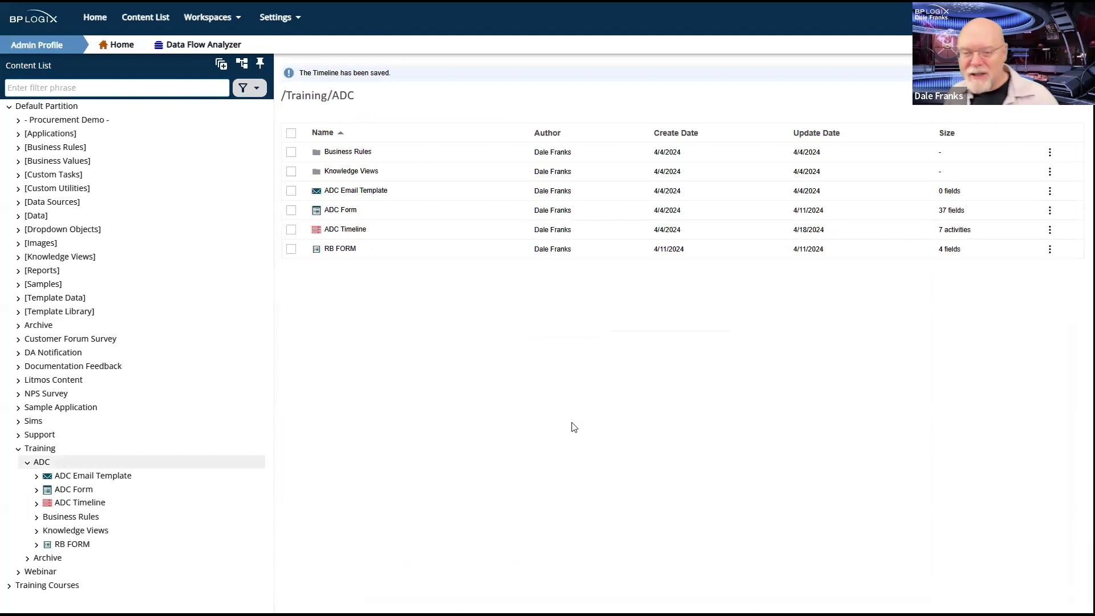
Run the ADC Form and submit an HR Action request with Change Name as the requested action.
{"action": "left_click", "coordinate": [291, 211]}
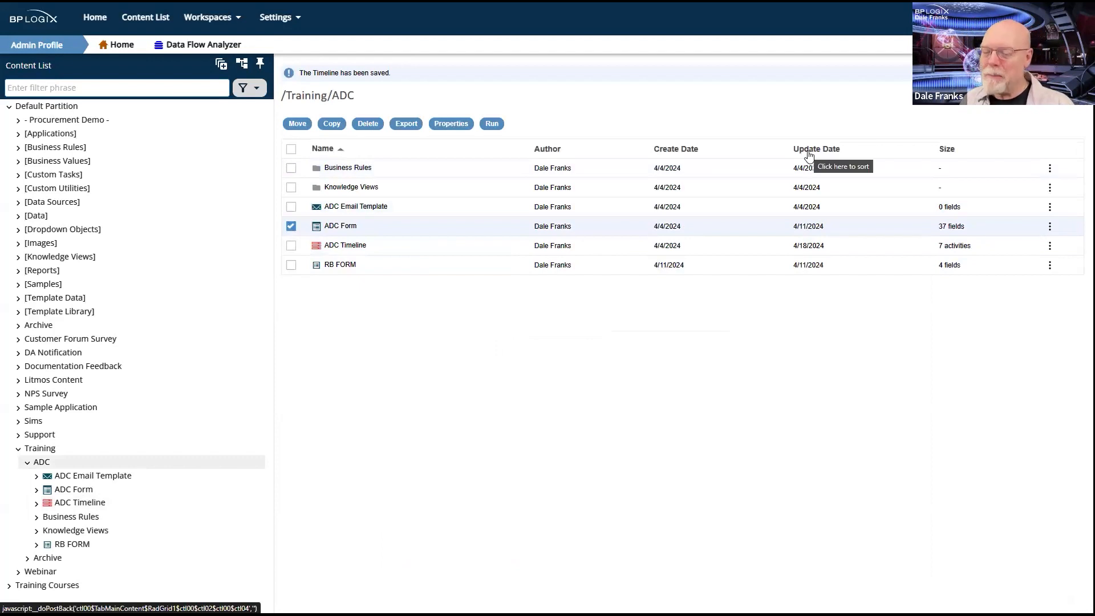
{"action": "left_click", "coordinate": [491, 123]}
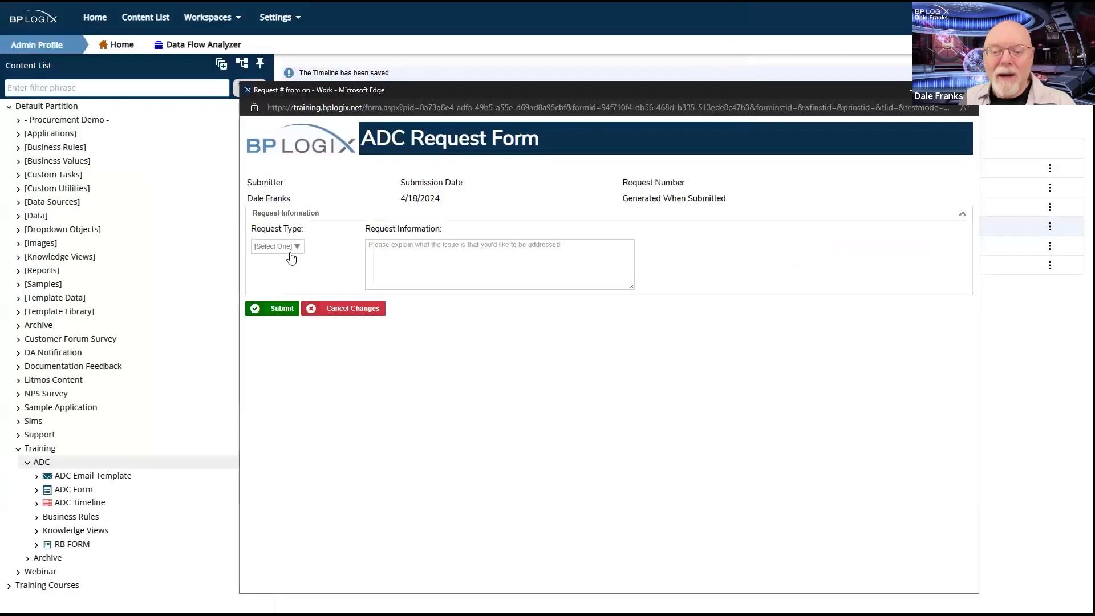
{"action": "left_click", "coordinate": [291, 247]}
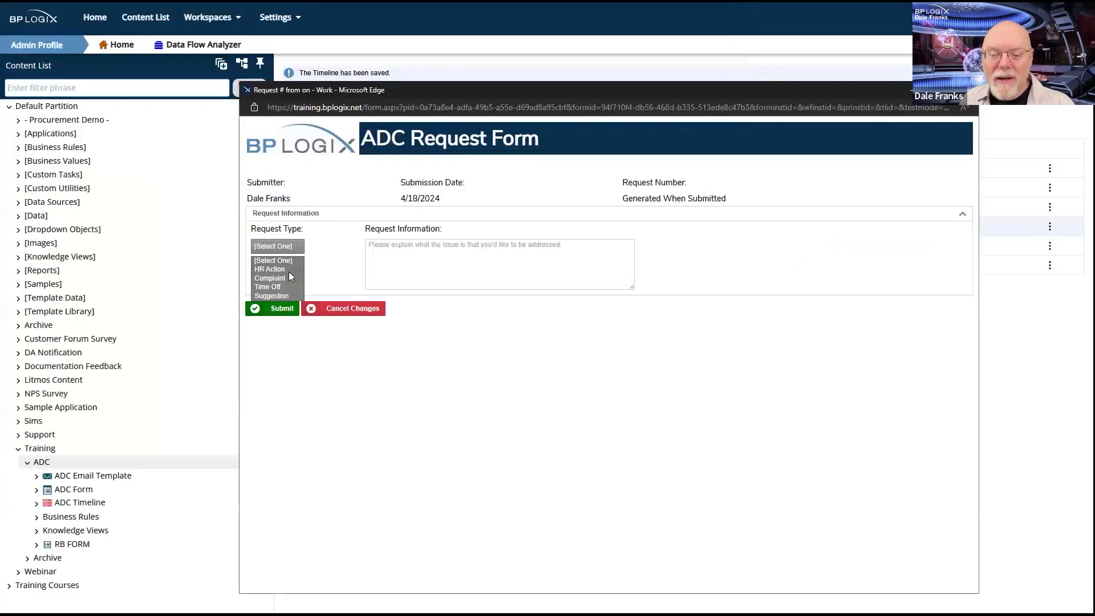
{"action": "left_click", "coordinate": [287, 272]}
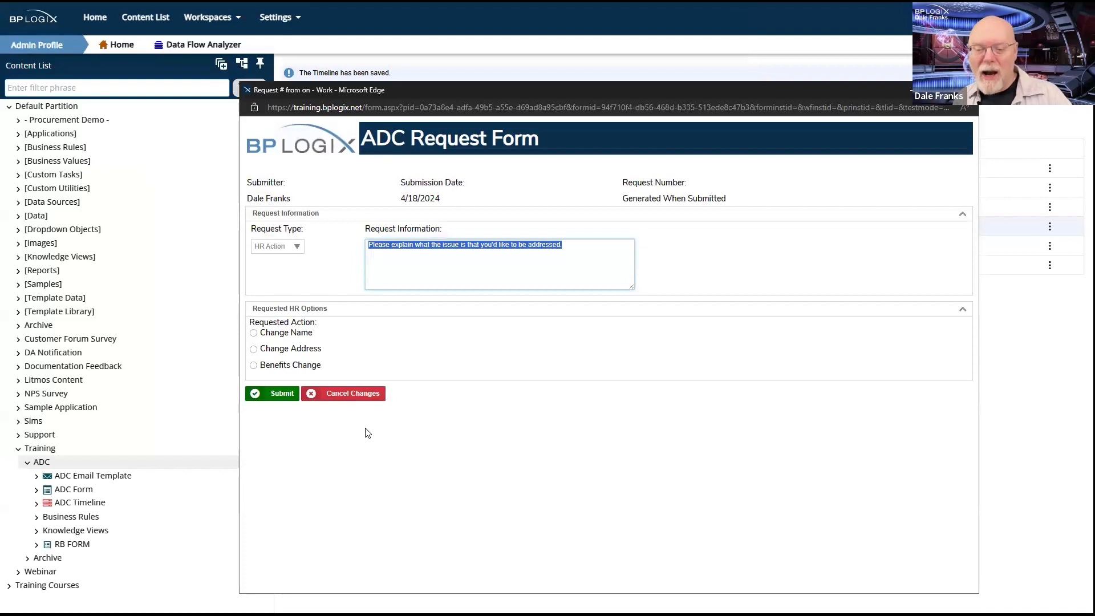
{"action": "left_click", "coordinate": [248, 335]}
{"action": "left_click", "coordinate": [253, 333]}
{"action": "left_click", "coordinate": [290, 393]}
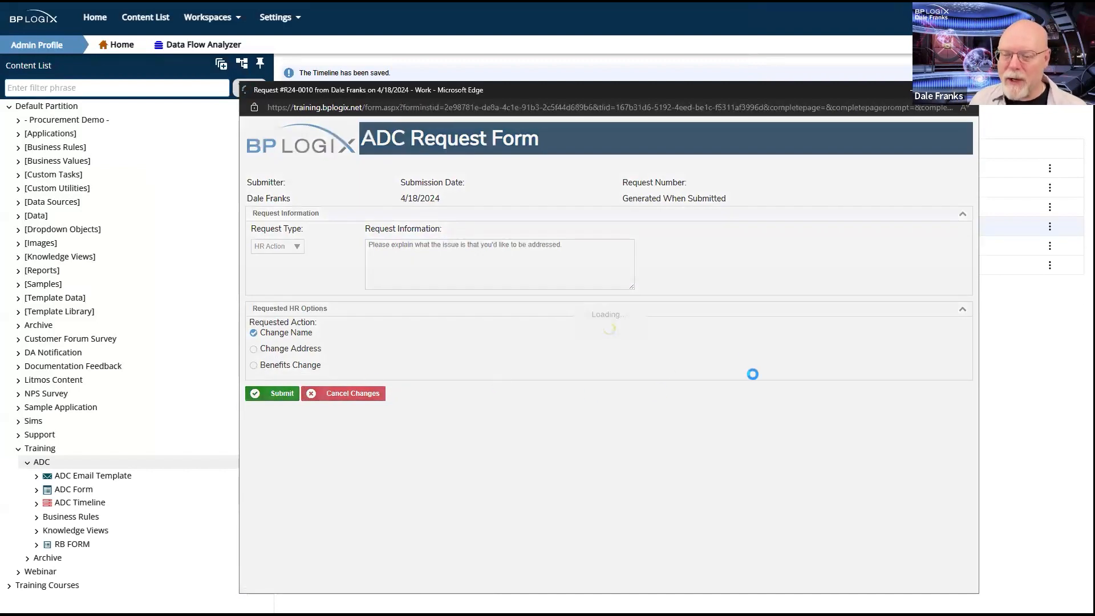
Mark the HR Action request as Reviewed in Manager Approval and Department Head Approval, and complete its HR Action activity.
{"action": "scroll", "coordinate": [554, 294], "scroll_direction": "down", "scroll_amount": 7}
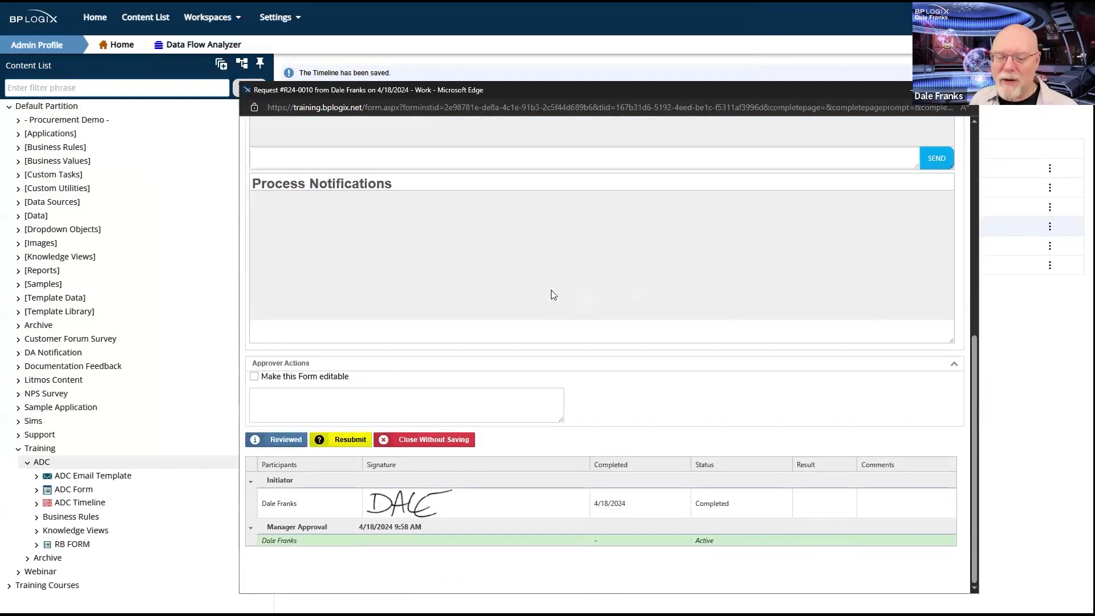
{"action": "left_click", "coordinate": [279, 437]}
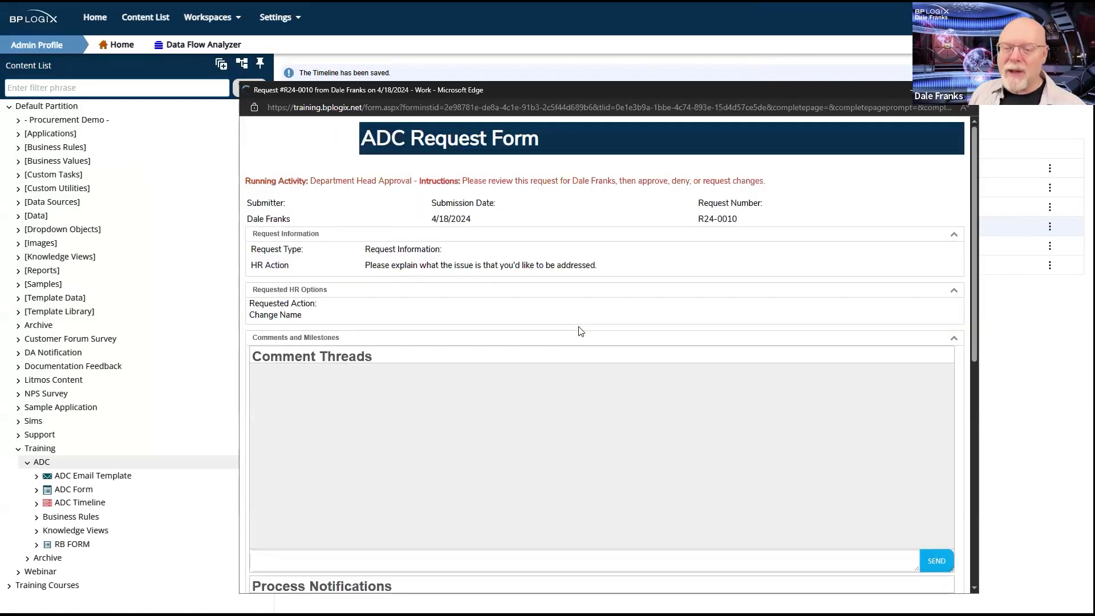
{"action": "scroll", "coordinate": [580, 331], "scroll_direction": "down", "scroll_amount": 8}
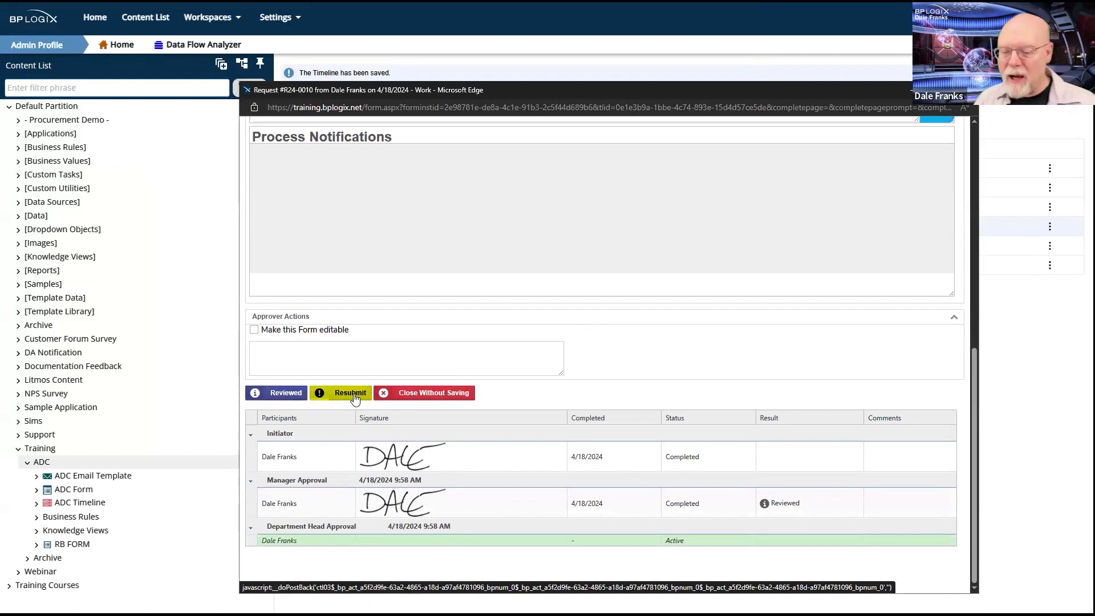
{"action": "left_click", "coordinate": [287, 393]}
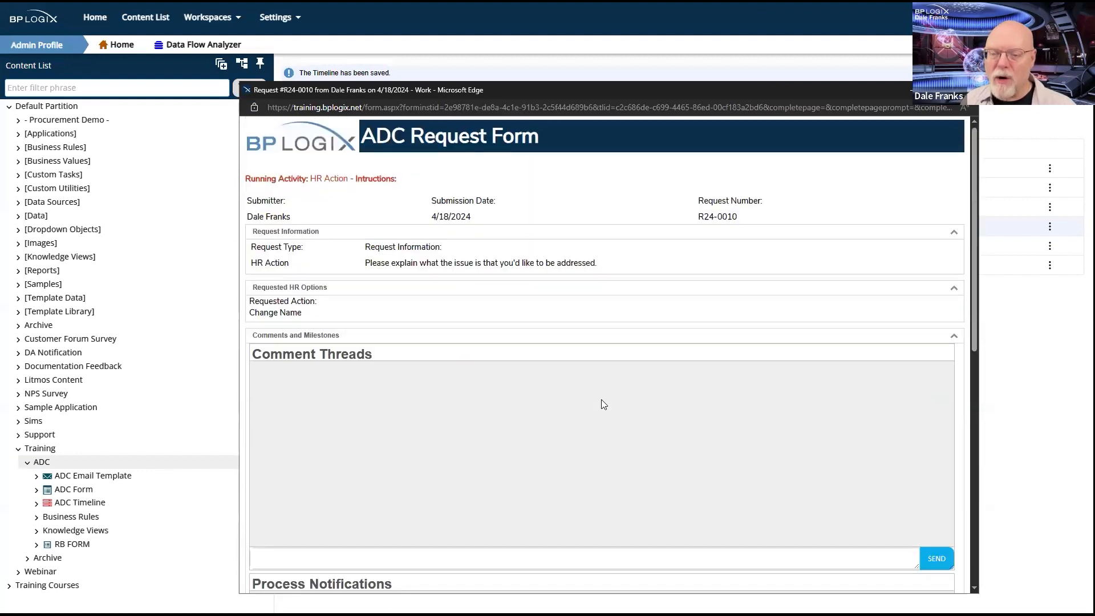
{"action": "scroll", "coordinate": [603, 404], "scroll_direction": "down", "scroll_amount": 10}
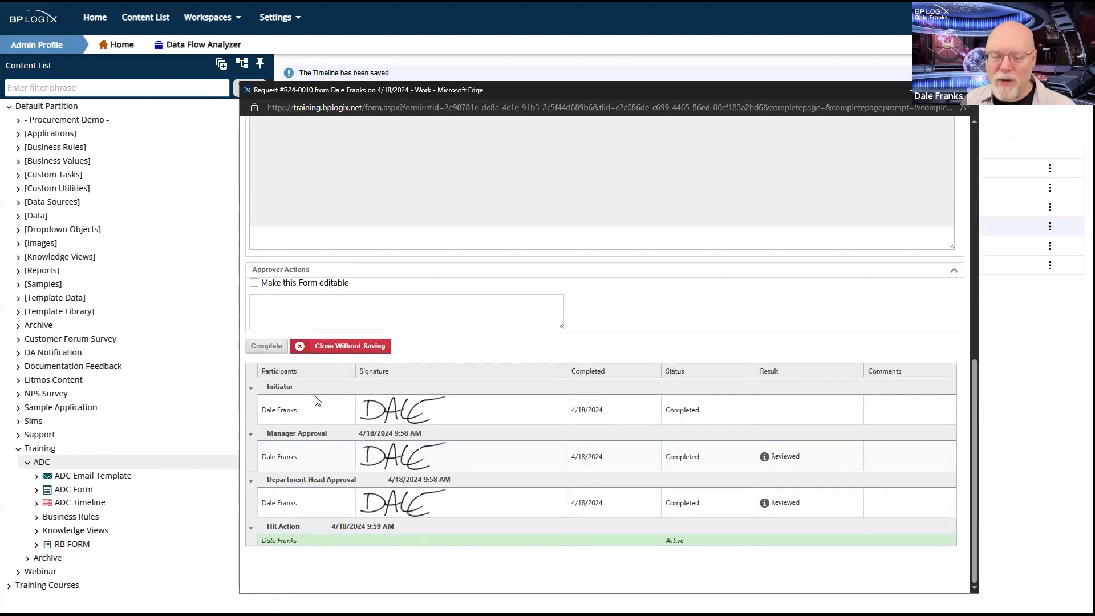
{"action": "left_click", "coordinate": [265, 347]}
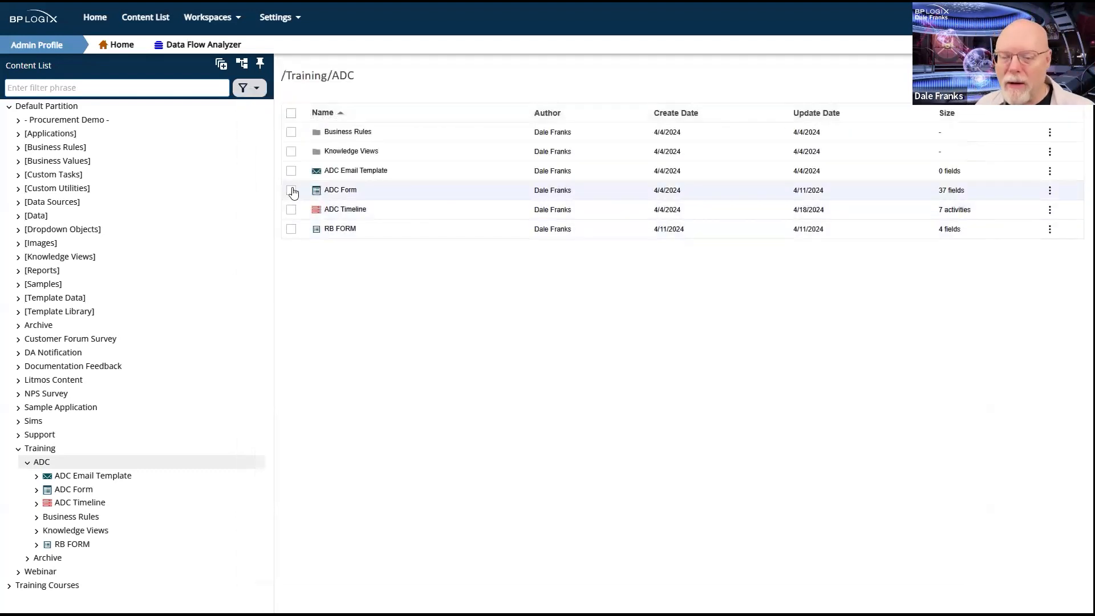
Run the ADC Form again and submit a Complaint request with Exclude Manager enabled.
{"action": "left_click", "coordinate": [290, 190]}
{"action": "left_click", "coordinate": [492, 103]}
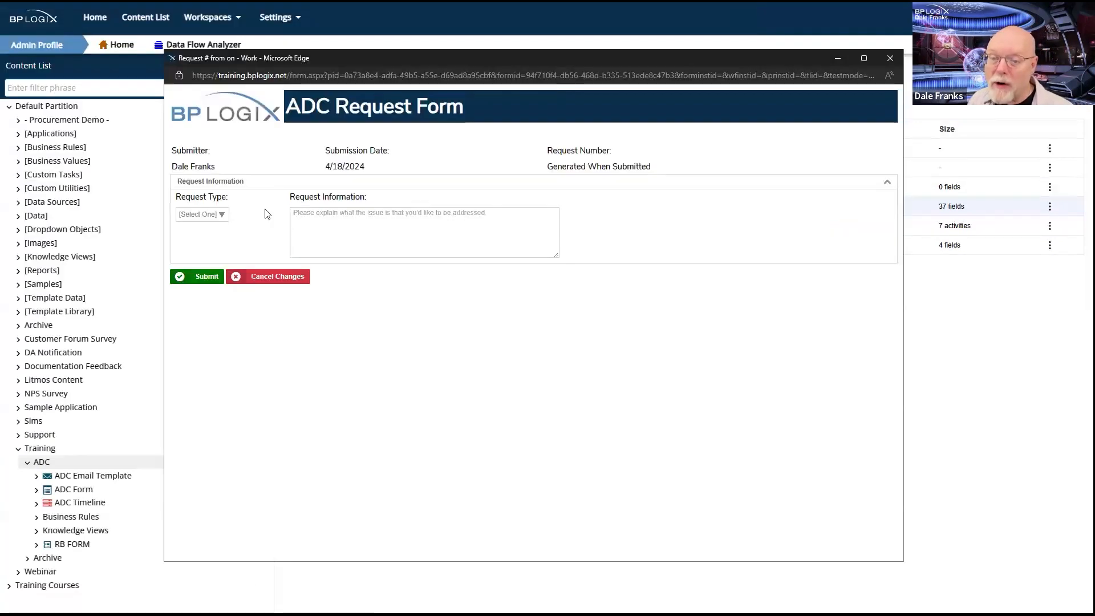
{"action": "left_click", "coordinate": [201, 214]}
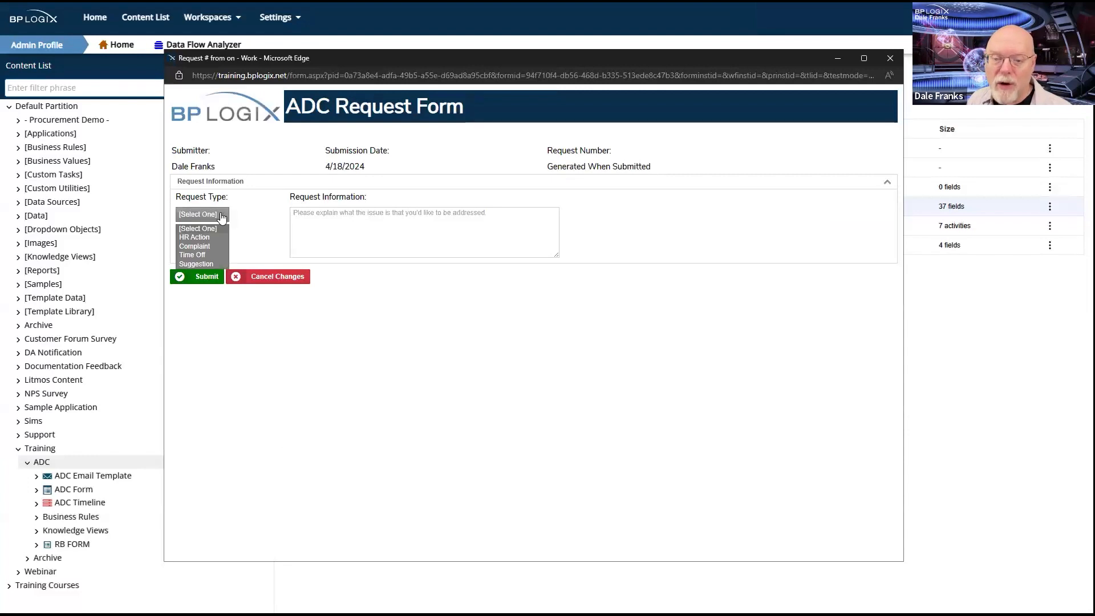
{"action": "left_click", "coordinate": [197, 246]}
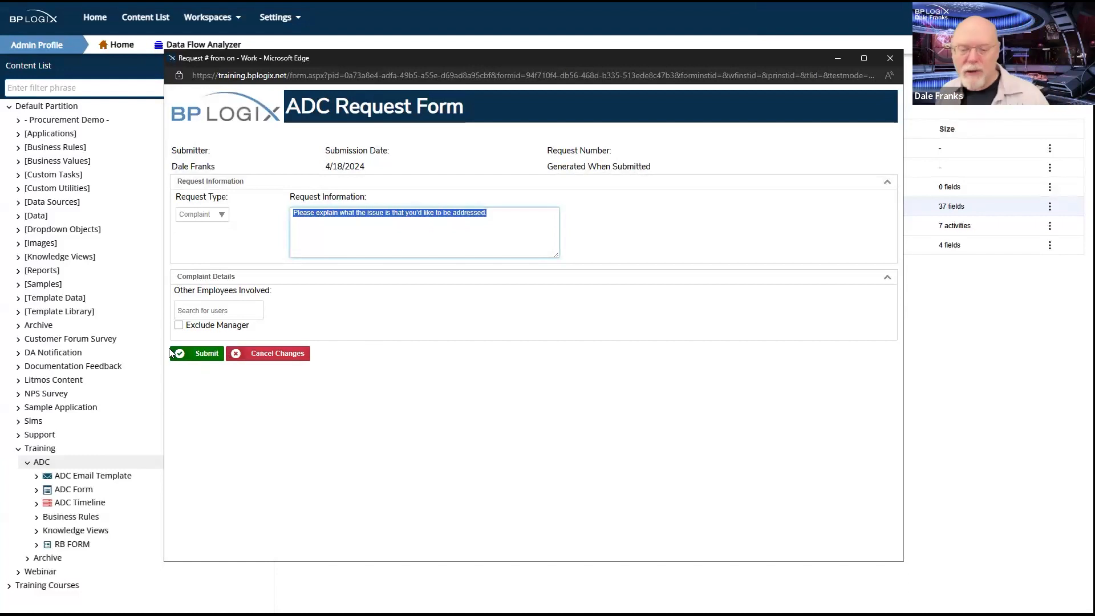
{"action": "left_click", "coordinate": [178, 325]}
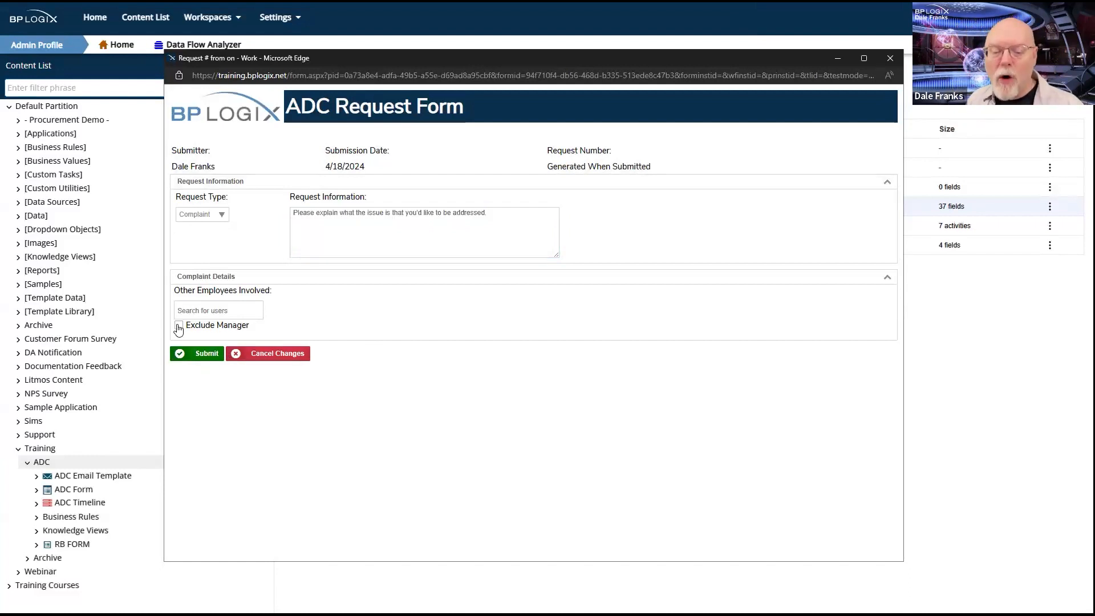
{"action": "left_click", "coordinate": [205, 354]}
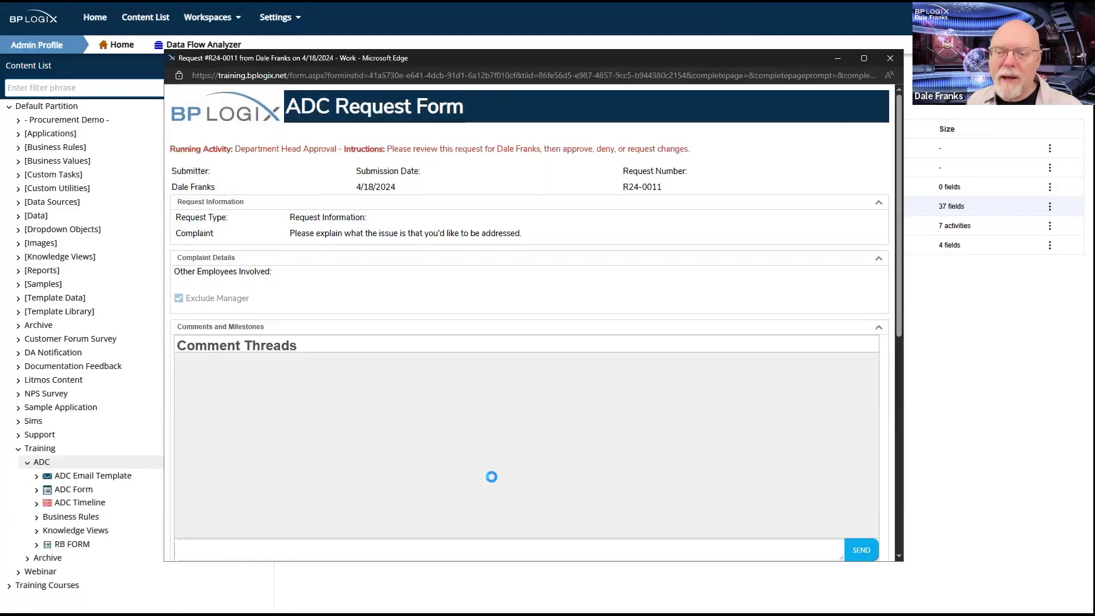
Choose Resolved in Department for the complaint's Department Head Approval, and complete its HR Action activity.
{"action": "scroll", "coordinate": [521, 387], "scroll_direction": "down", "scroll_amount": 8}
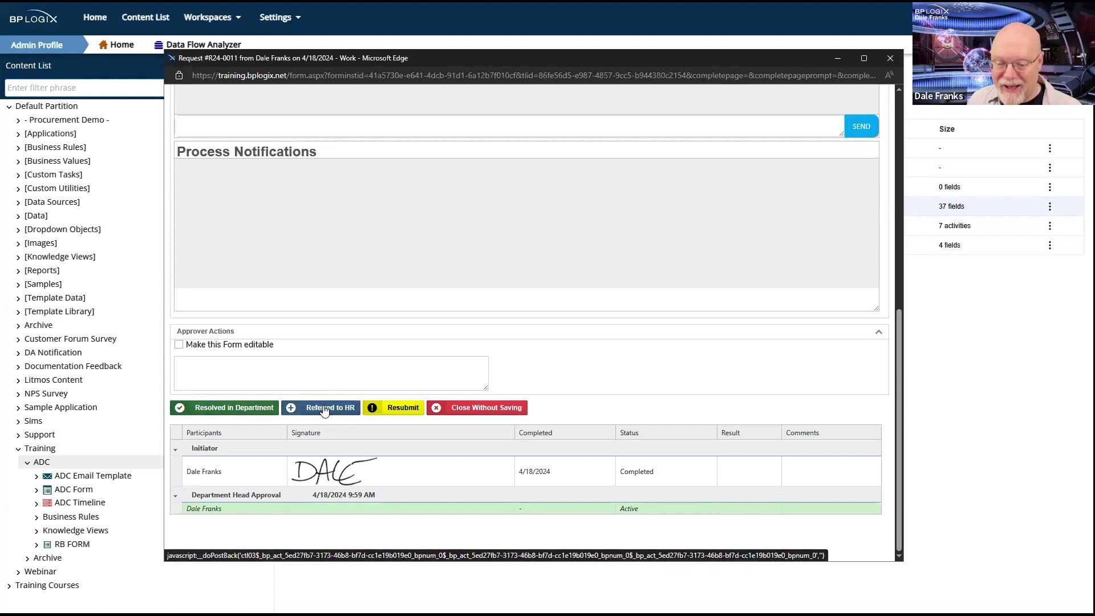
{"action": "left_click", "coordinate": [233, 409]}
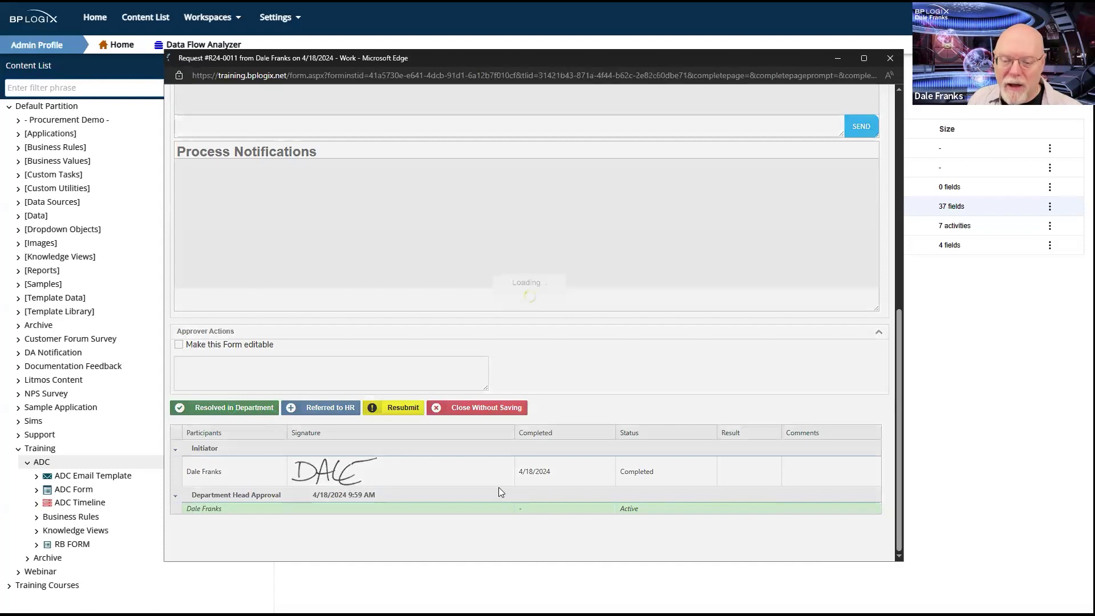
{"action": "scroll", "coordinate": [512, 293], "scroll_direction": "down", "scroll_amount": 10}
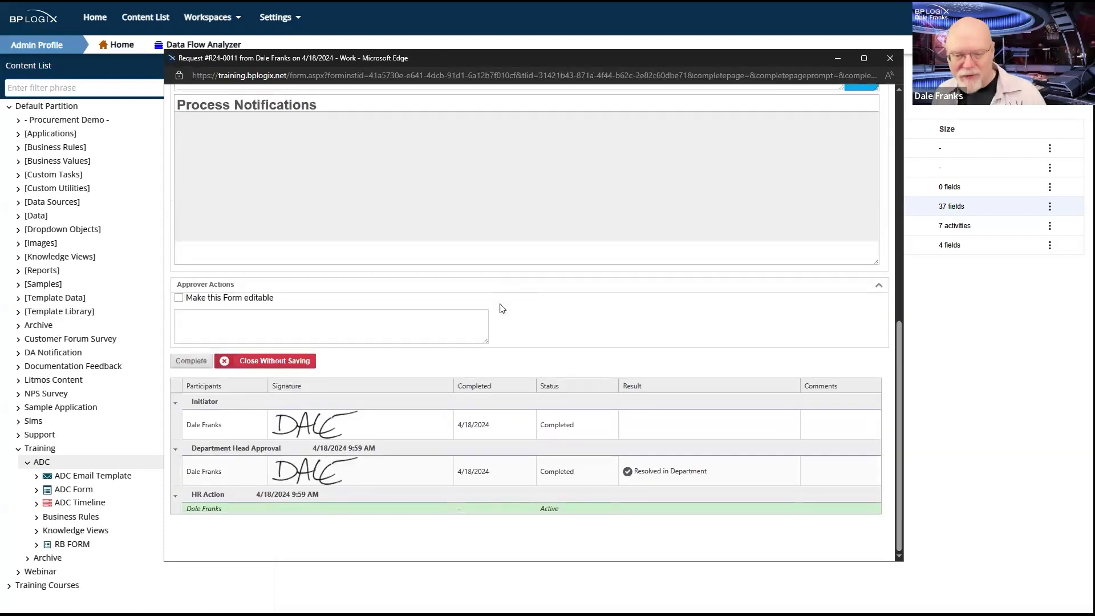
{"action": "left_click", "coordinate": [192, 361]}
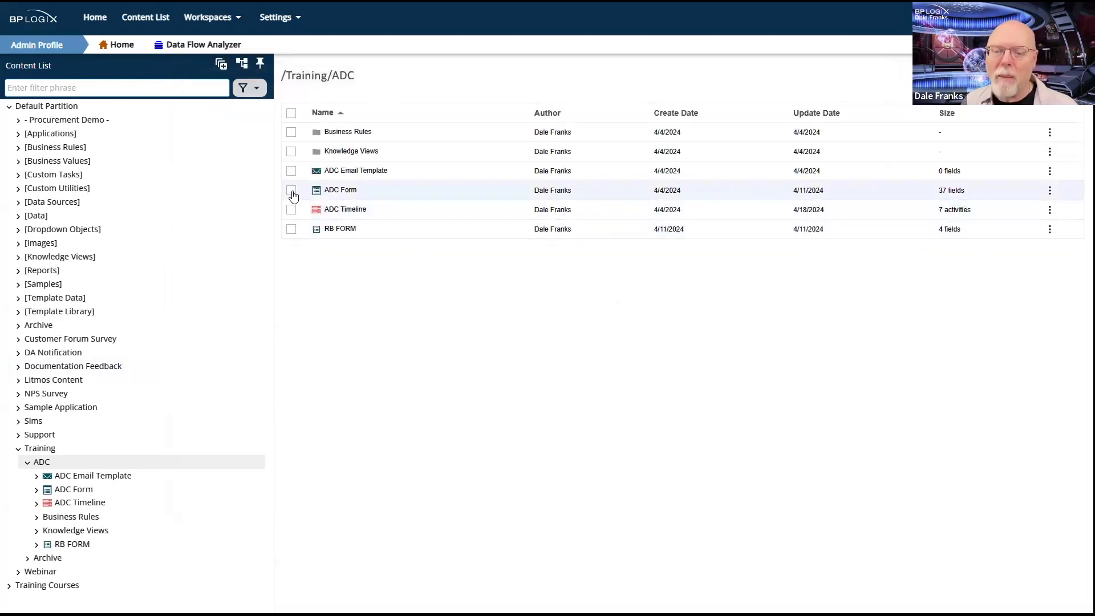
Run the ADC Form and submit a Time Off request with PTO from 04/22/2024 to 04/25/2024.
{"action": "left_click", "coordinate": [291, 192]}
{"action": "left_click", "coordinate": [491, 104]}
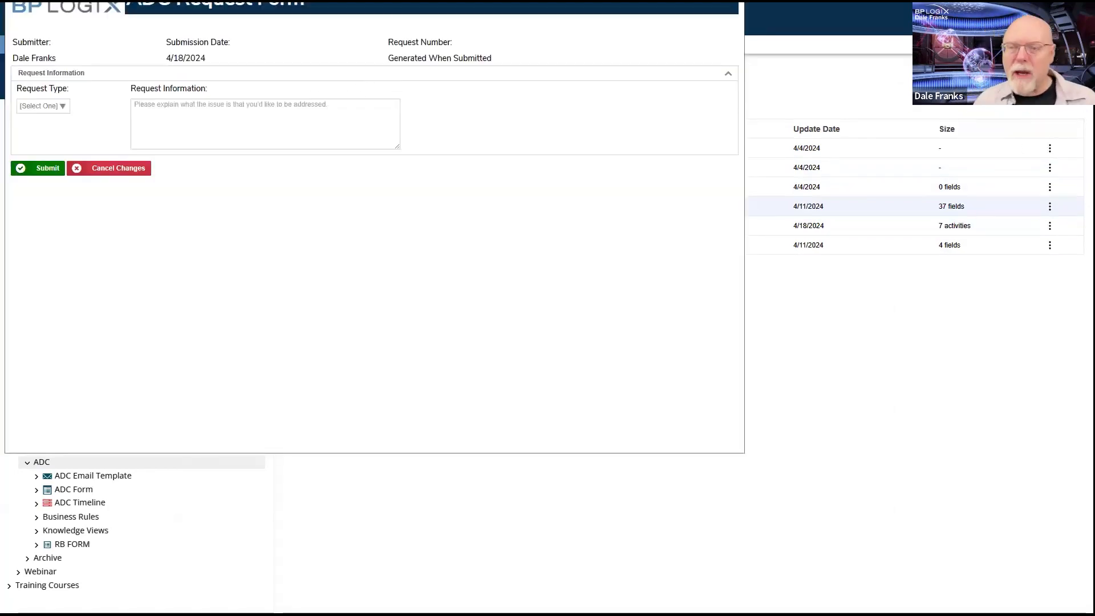
{"action": "left_click", "coordinate": [185, 239]}
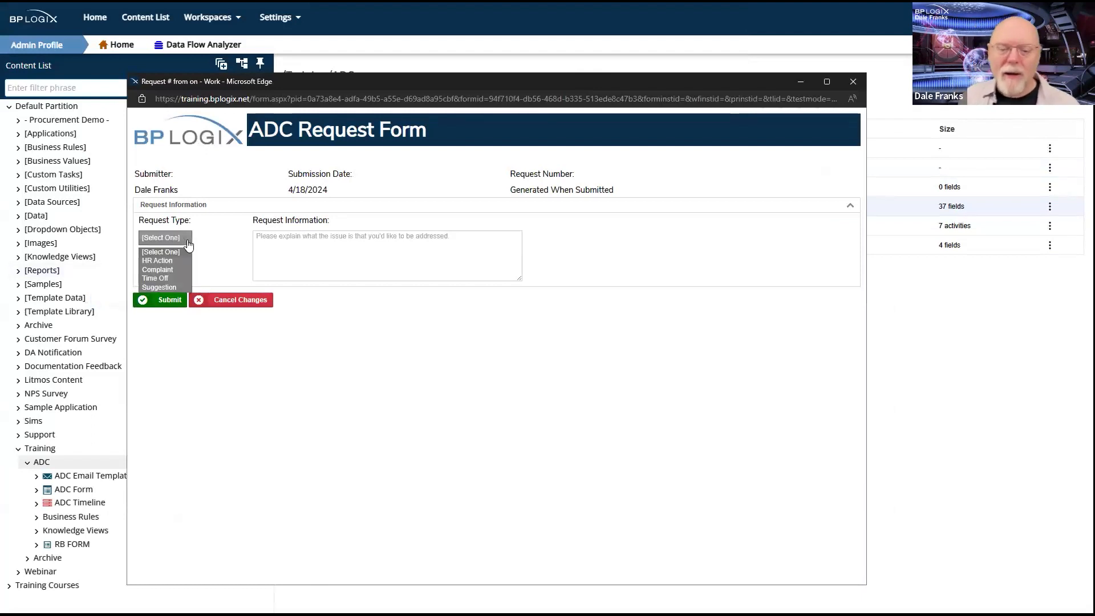
{"action": "left_click", "coordinate": [169, 278]}
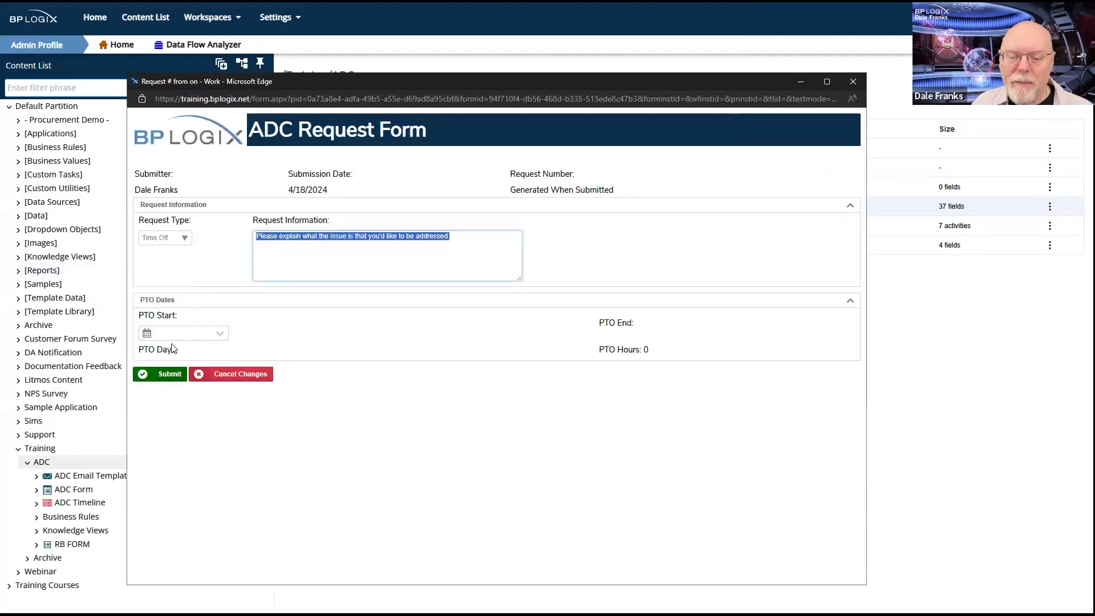
{"action": "left_click", "coordinate": [220, 333]}
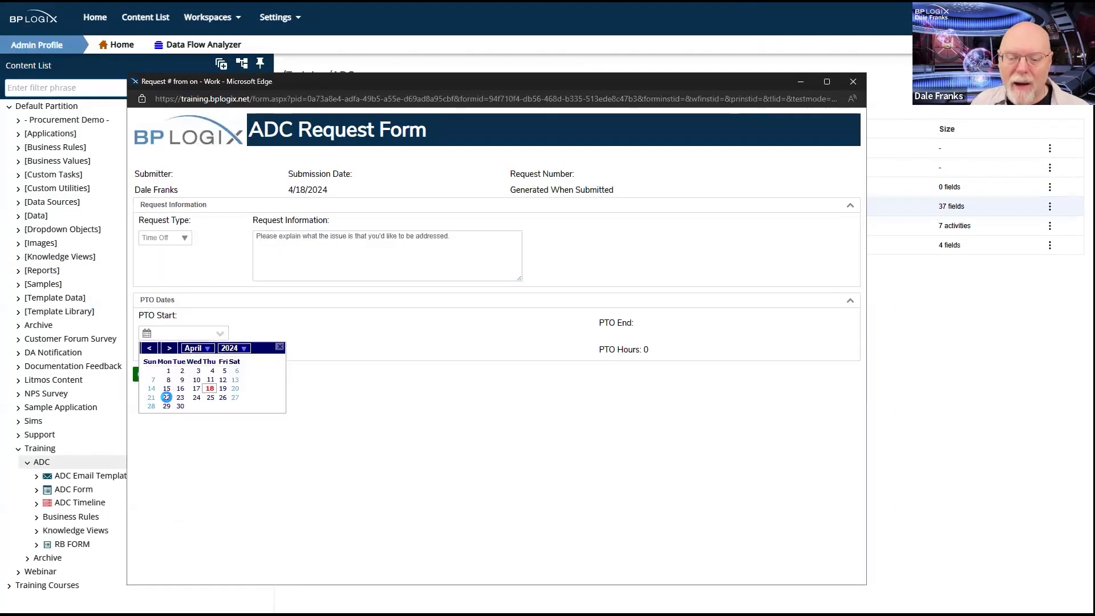
{"action": "left_click", "coordinate": [167, 397]}
{"action": "left_click", "coordinate": [581, 334]}
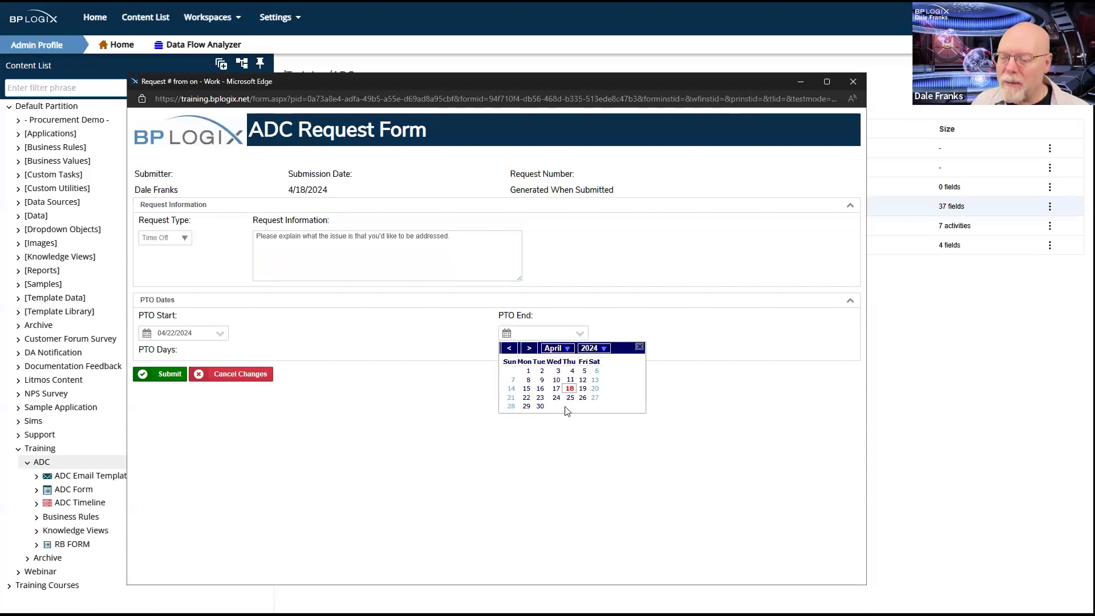
{"action": "left_click", "coordinate": [570, 398]}
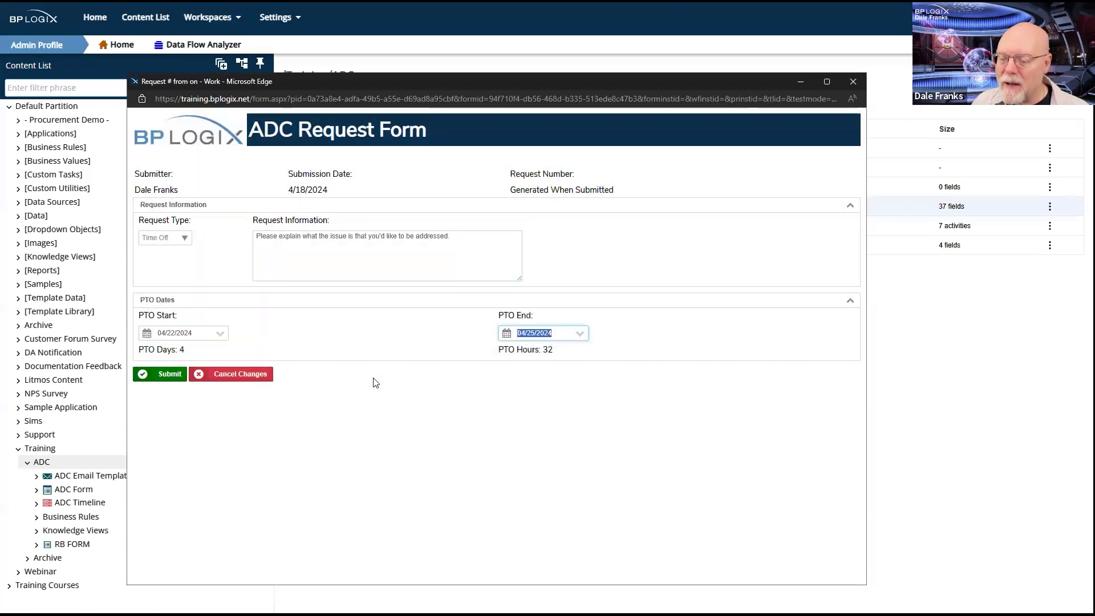
{"action": "left_click", "coordinate": [162, 374]}
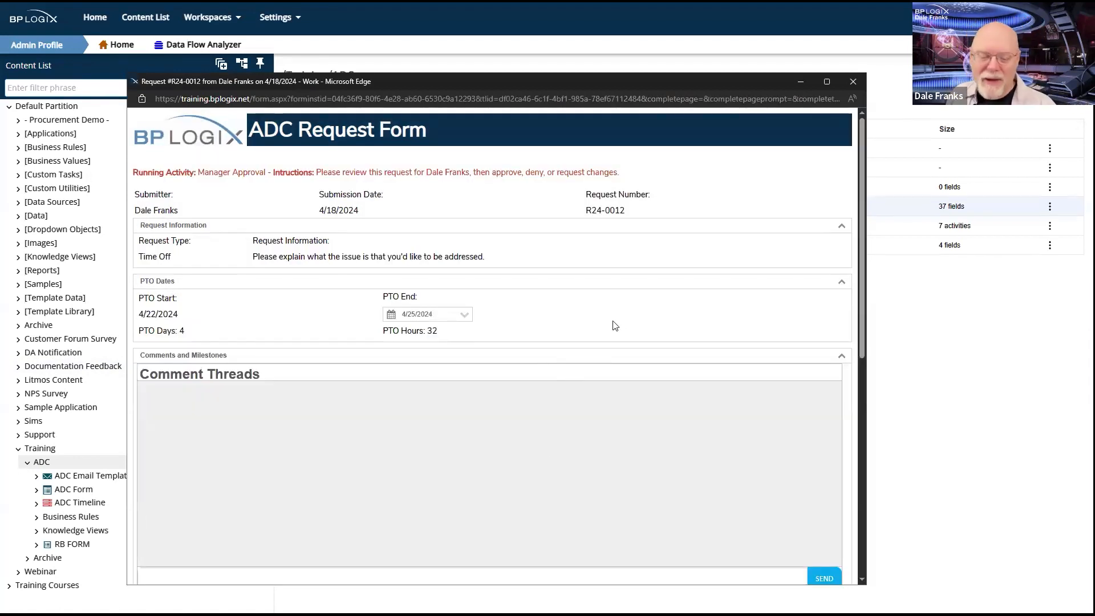
Approve the Time Off request in both the Manager Approval and Department Head Approval activities.
{"action": "scroll", "coordinate": [615, 325], "scroll_direction": "down", "scroll_amount": 8}
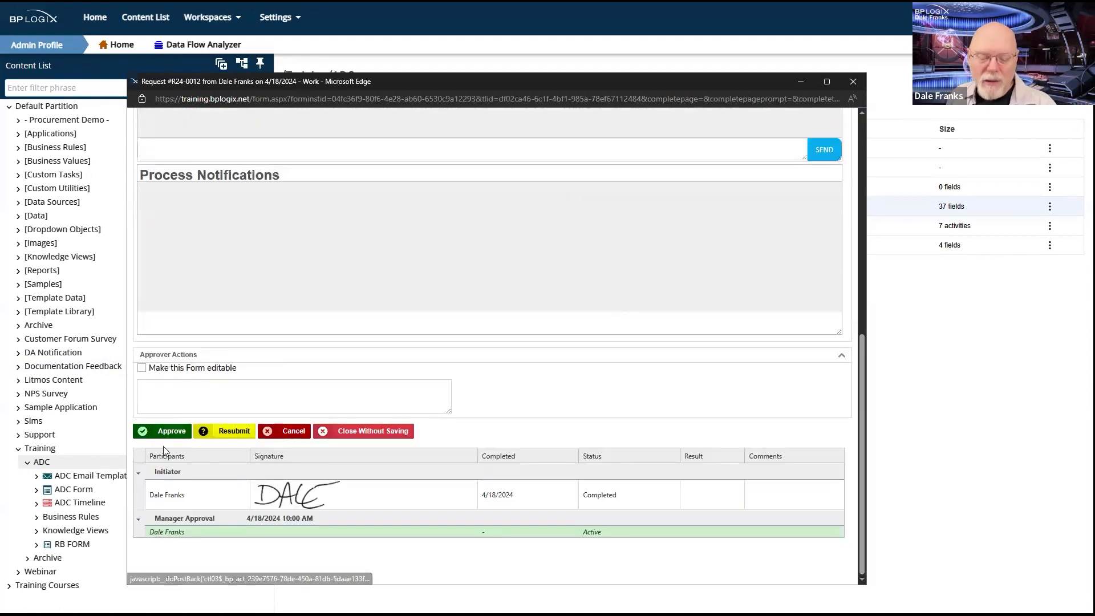
{"action": "left_click", "coordinate": [159, 434]}
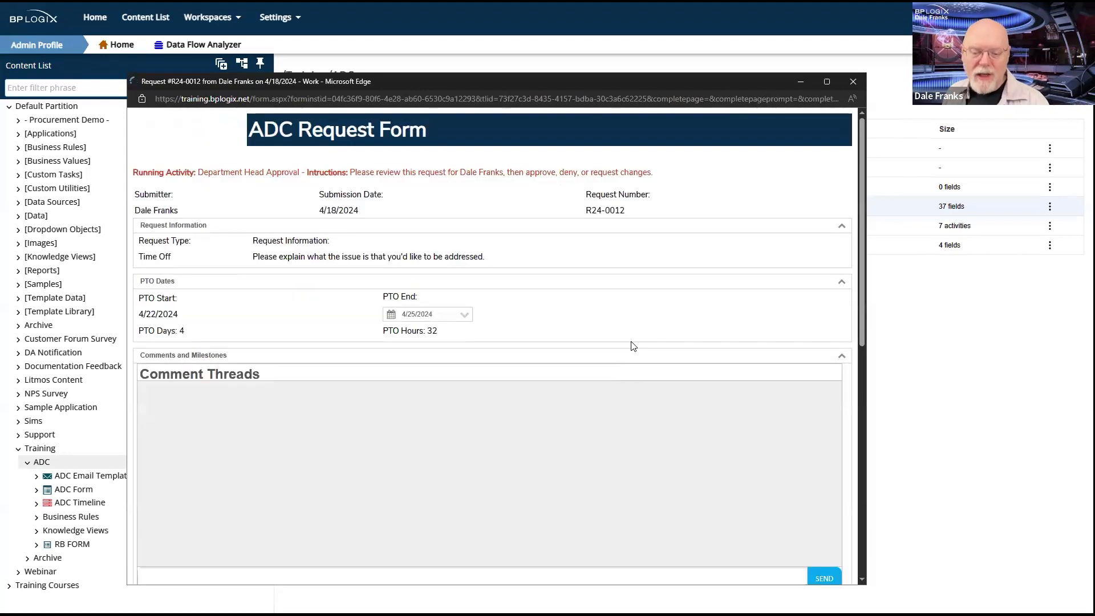
{"action": "scroll", "coordinate": [632, 346], "scroll_direction": "down", "scroll_amount": 10}
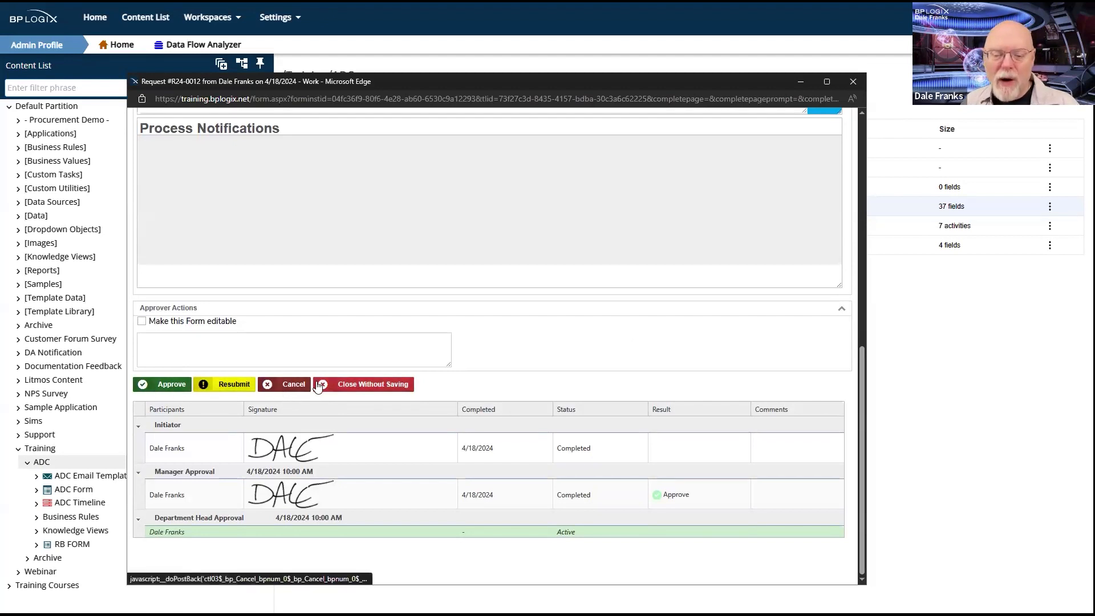
{"action": "scroll", "coordinate": [446, 337], "scroll_direction": "up", "scroll_amount": 4}
{"action": "scroll", "coordinate": [446, 338], "scroll_direction": "up", "scroll_amount": 1}
{"action": "scroll", "coordinate": [445, 338], "scroll_direction": "down", "scroll_amount": 5}
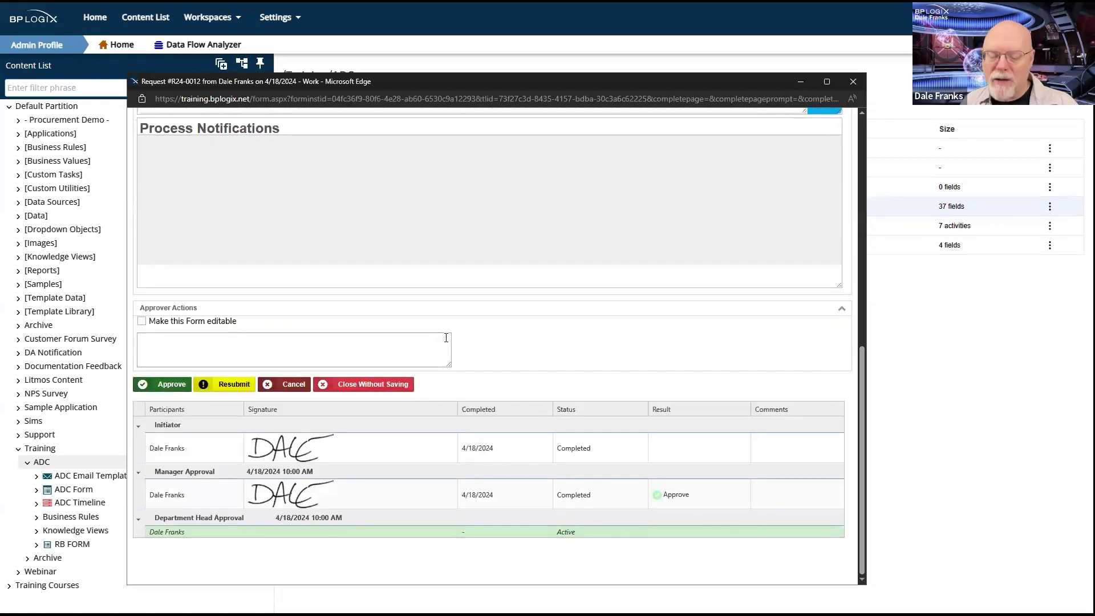
{"action": "left_click", "coordinate": [162, 384]}
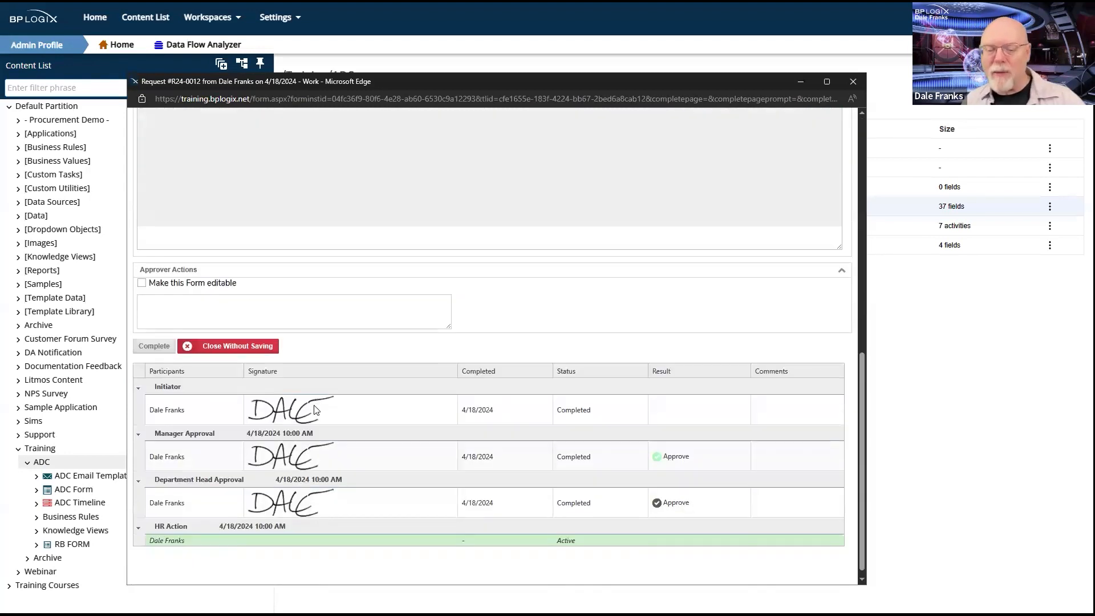
Complete the Time Off request's HR Action activity, and run the ADC Form to submit a Suggestion request.
{"action": "left_click", "coordinate": [155, 337]}
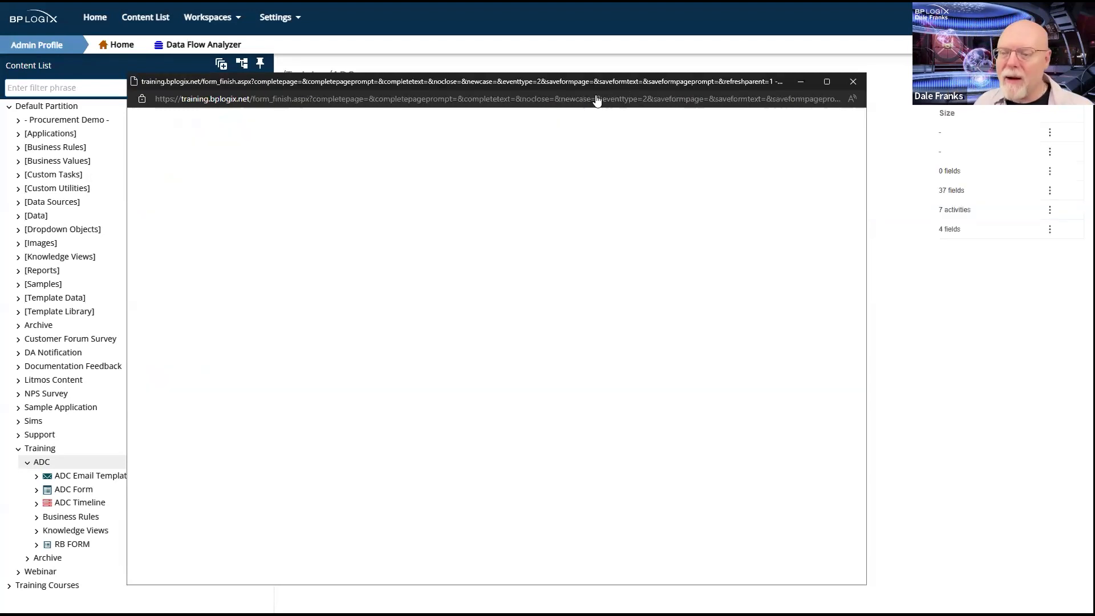
{"action": "left_click", "coordinate": [291, 190]}
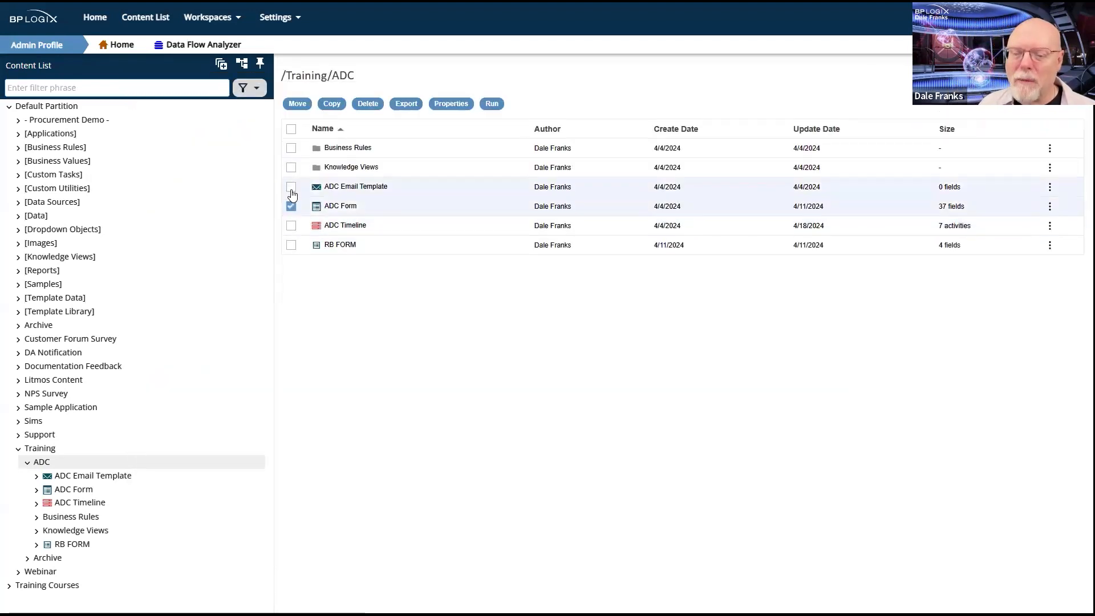
{"action": "left_click", "coordinate": [492, 103]}
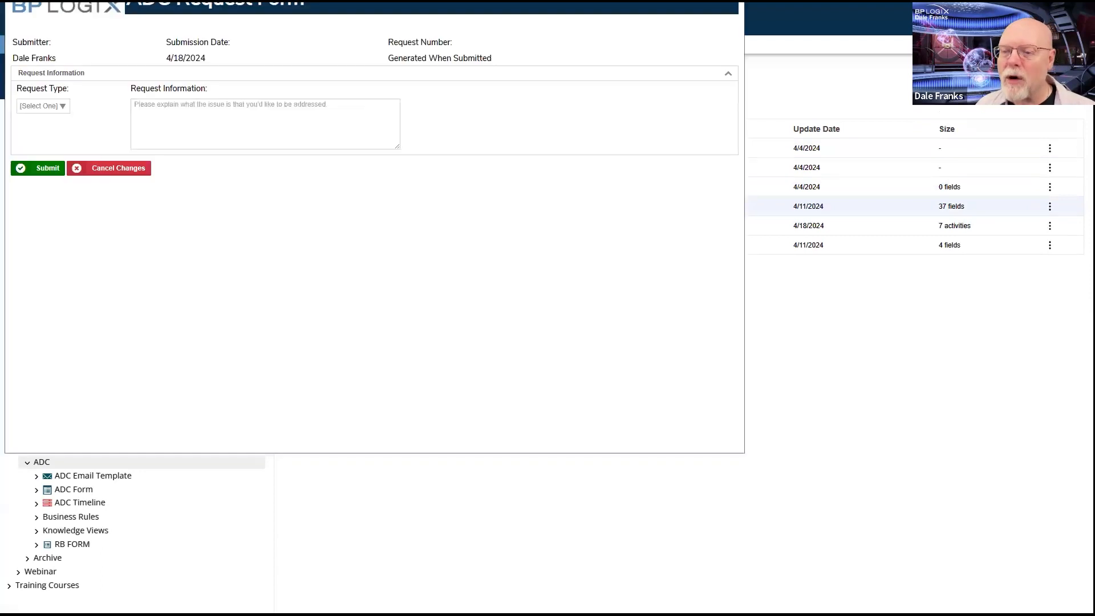
{"action": "left_click", "coordinate": [215, 206]}
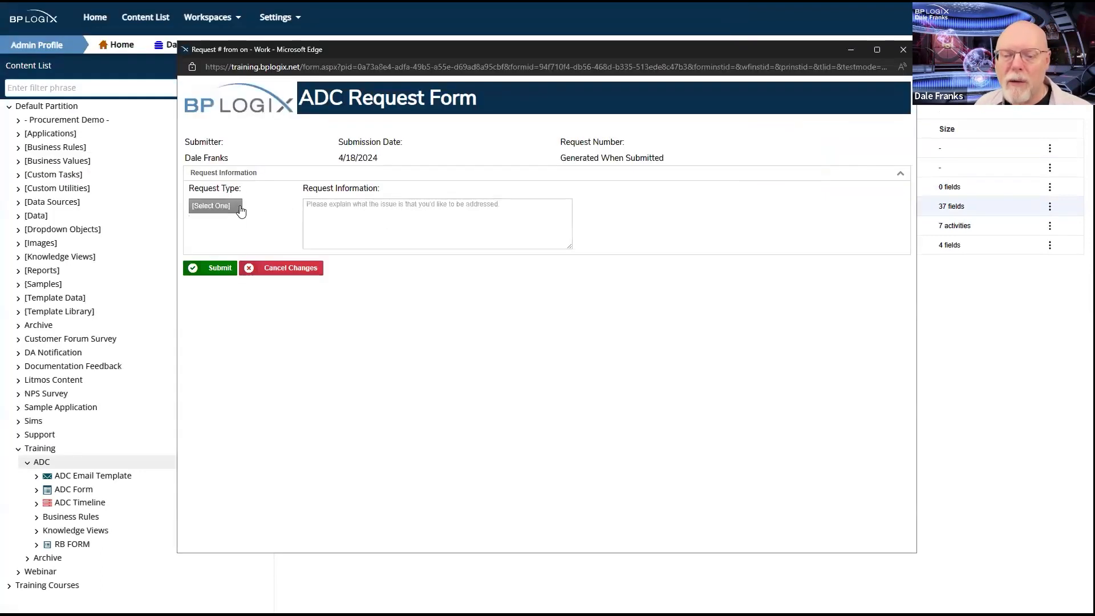
{"action": "left_click", "coordinate": [217, 255]}
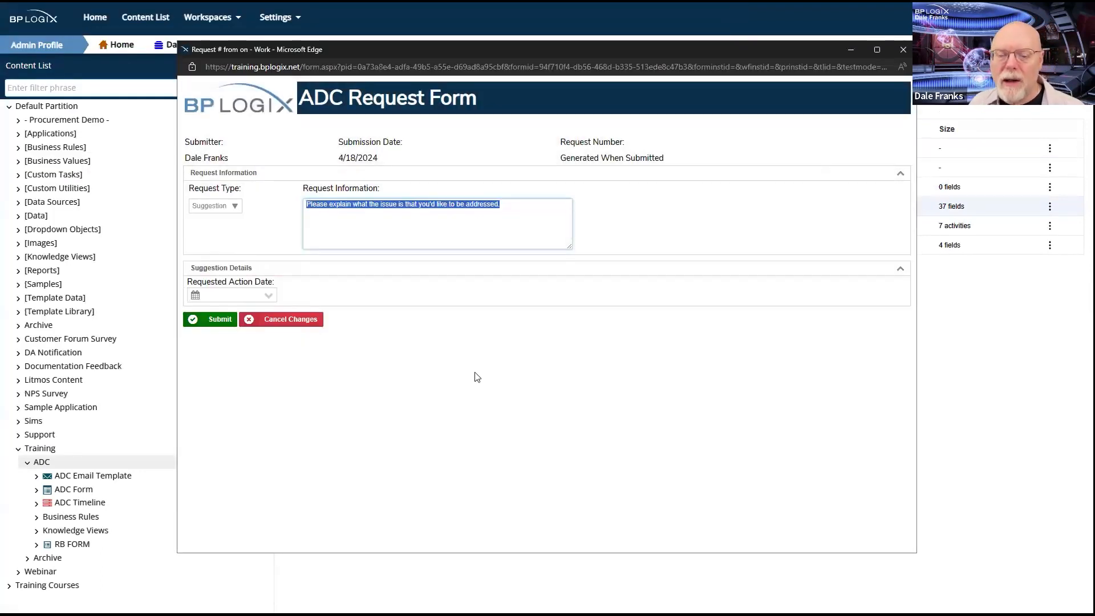
{"action": "left_click", "coordinate": [212, 320]}
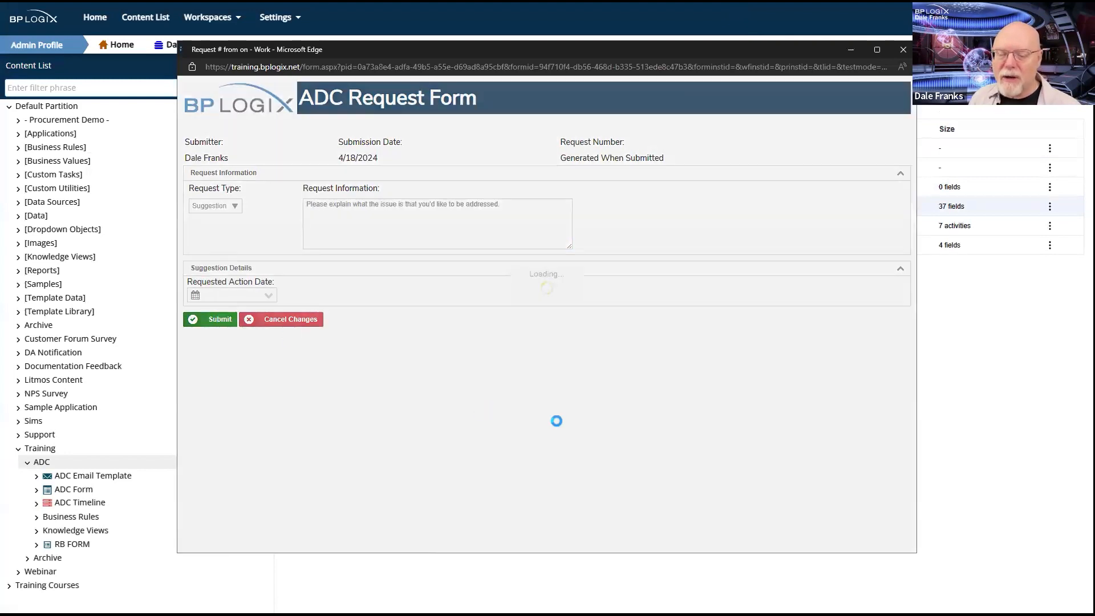
Mark the Suggestion request Reviewed in both Manager Approval and Department Head Approval, and complete its HR Action activity.
{"action": "scroll", "coordinate": [506, 315], "scroll_direction": "down", "scroll_amount": 7}
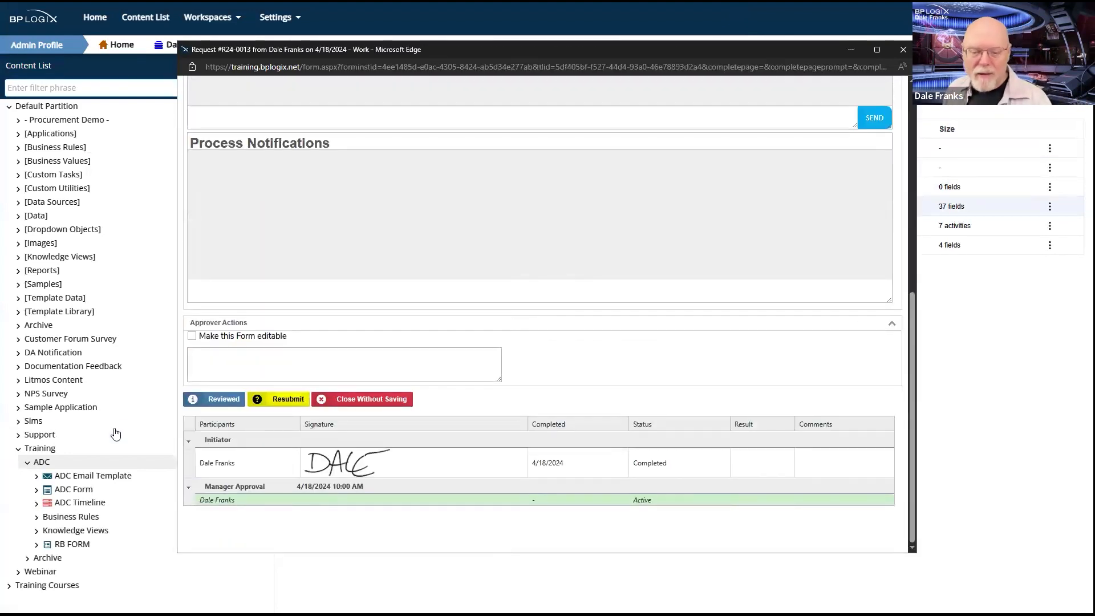
{"action": "left_click", "coordinate": [223, 400]}
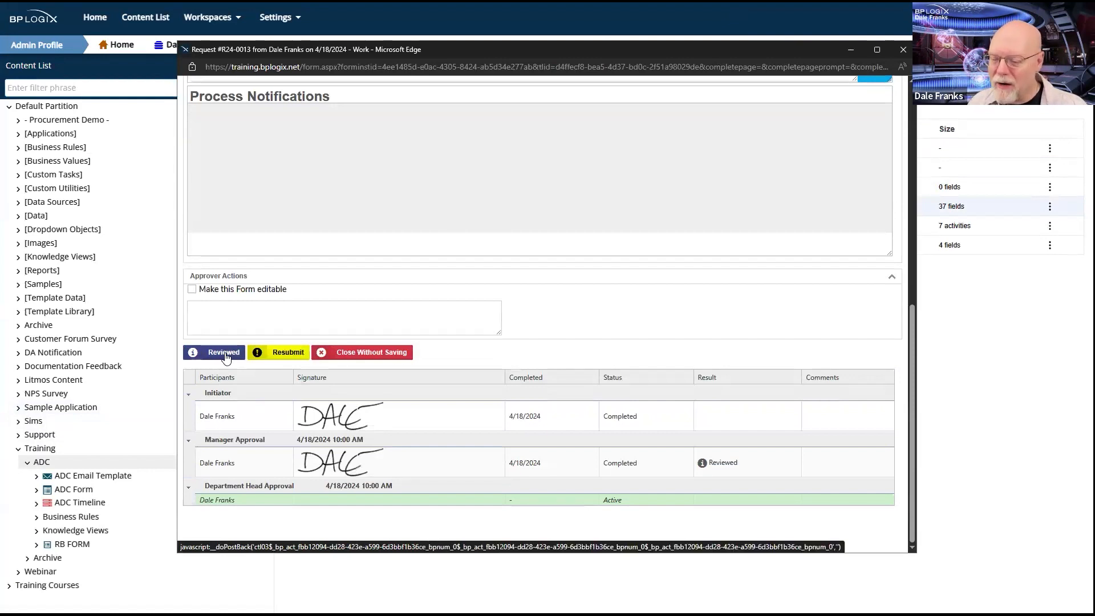
{"action": "left_click", "coordinate": [224, 356]}
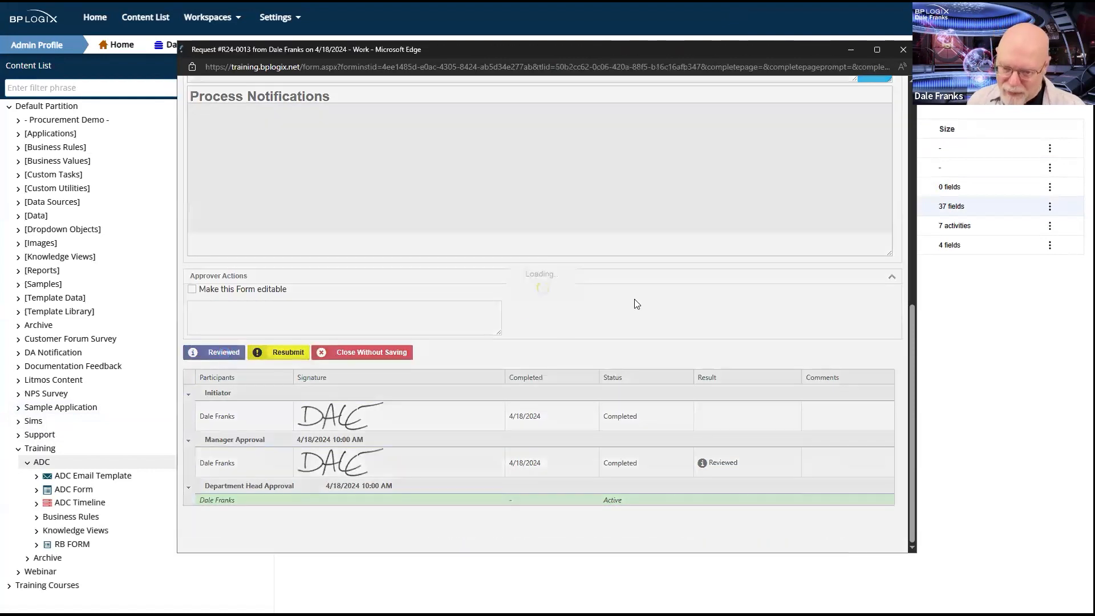
{"action": "scroll", "coordinate": [637, 304], "scroll_direction": "down", "scroll_amount": 10}
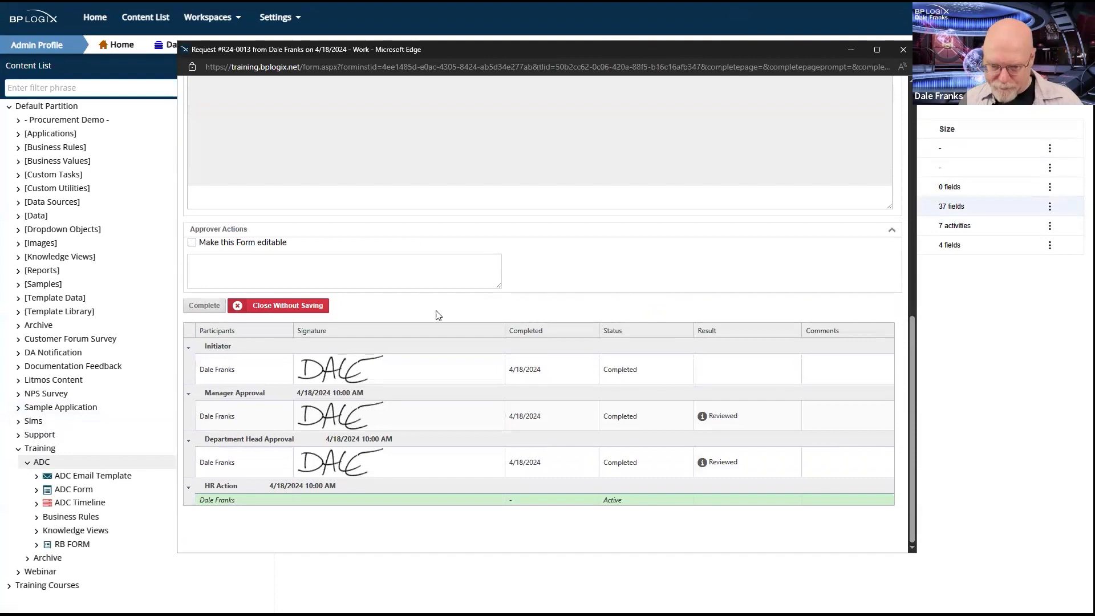
{"action": "left_click", "coordinate": [204, 307]}
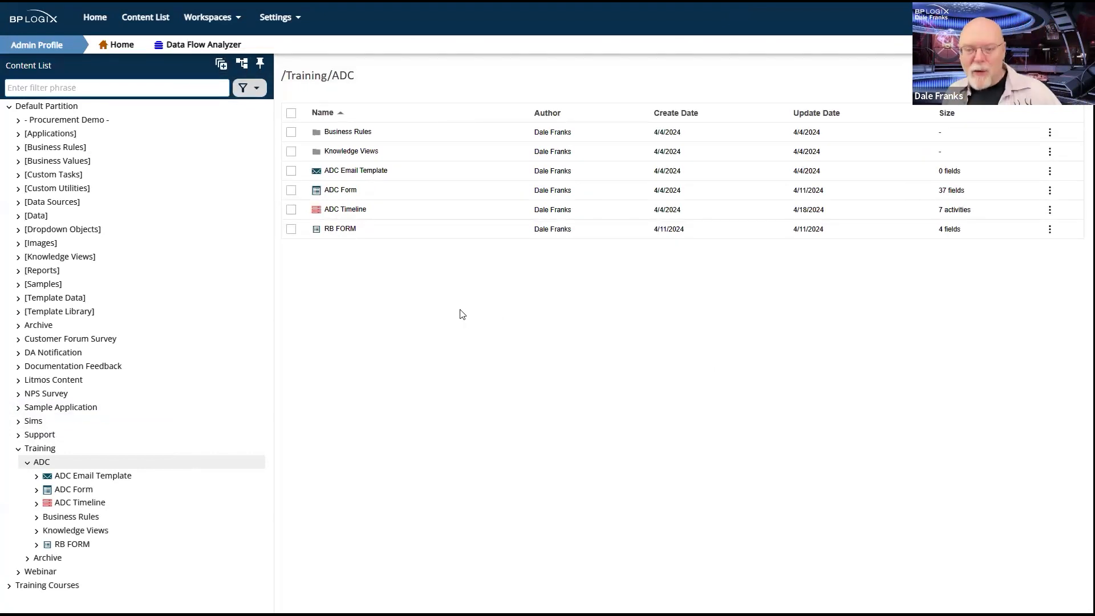
Open the ADC Timeline and check the possible results of the HR Action and Department Head Approval activities.
{"action": "left_click", "coordinate": [345, 209]}
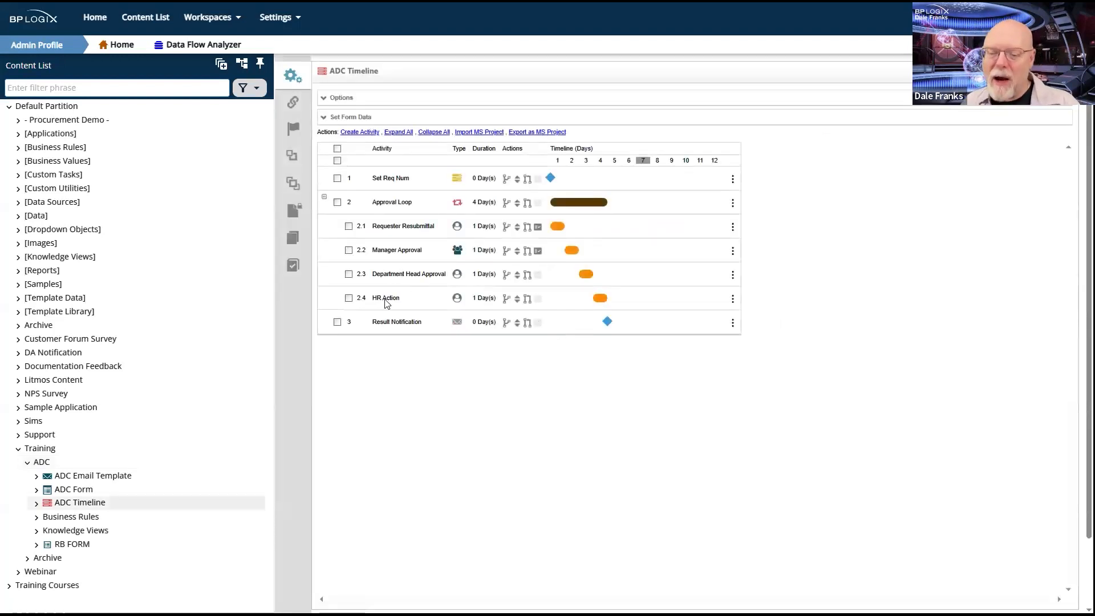
{"action": "left_click", "coordinate": [385, 300]}
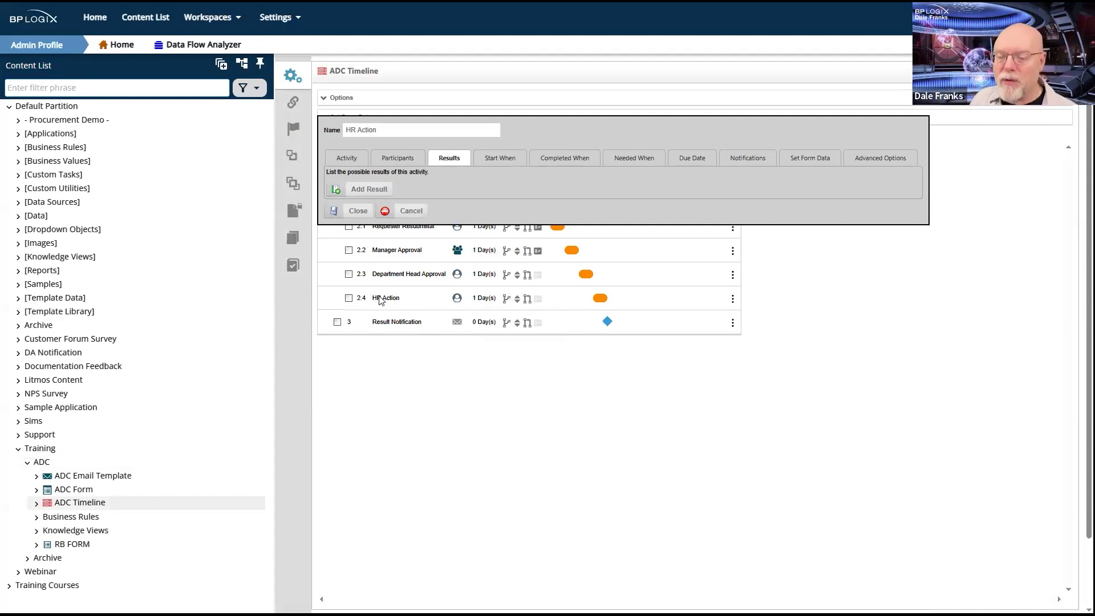
{"action": "left_click", "coordinate": [398, 275]}
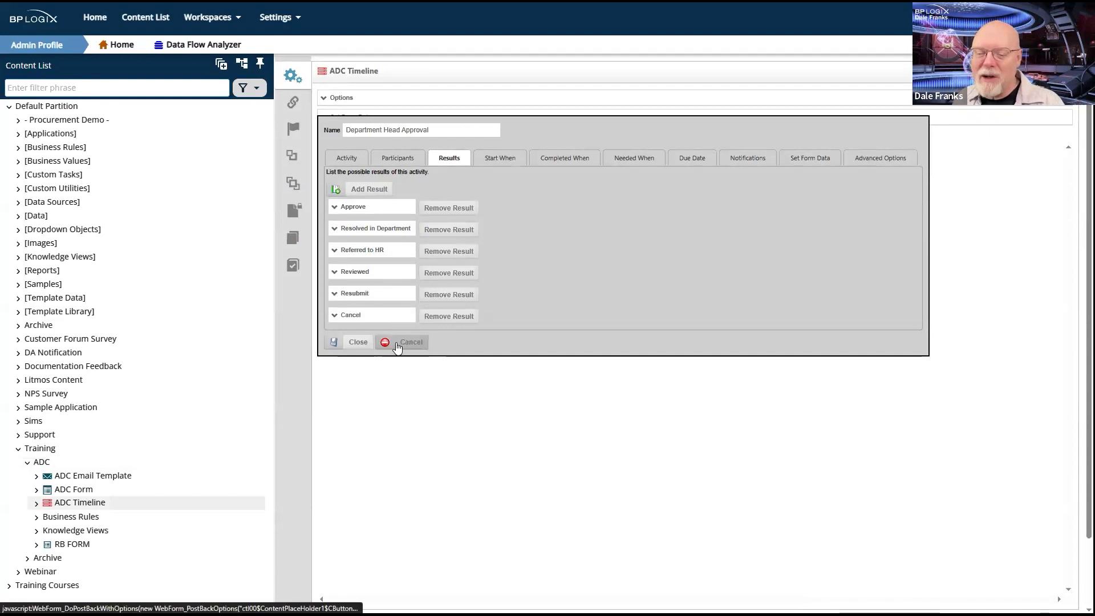
{"action": "left_click", "coordinate": [361, 344]}
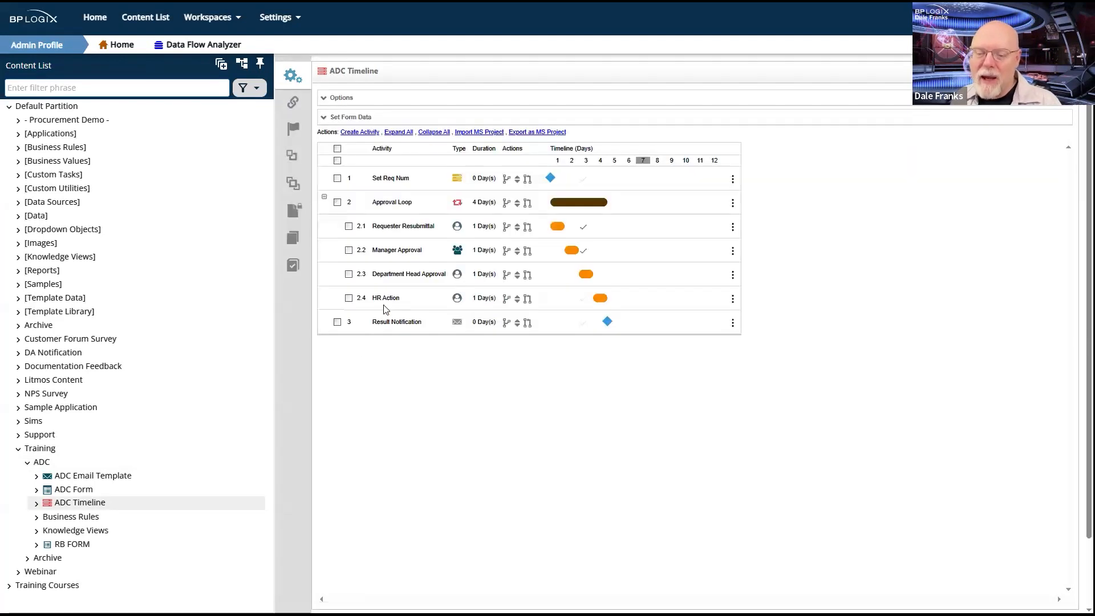
Add a Needed When condition to the HR Action activity based on the Activity Result of Department Head Approval.
{"action": "left_click", "coordinate": [386, 299]}
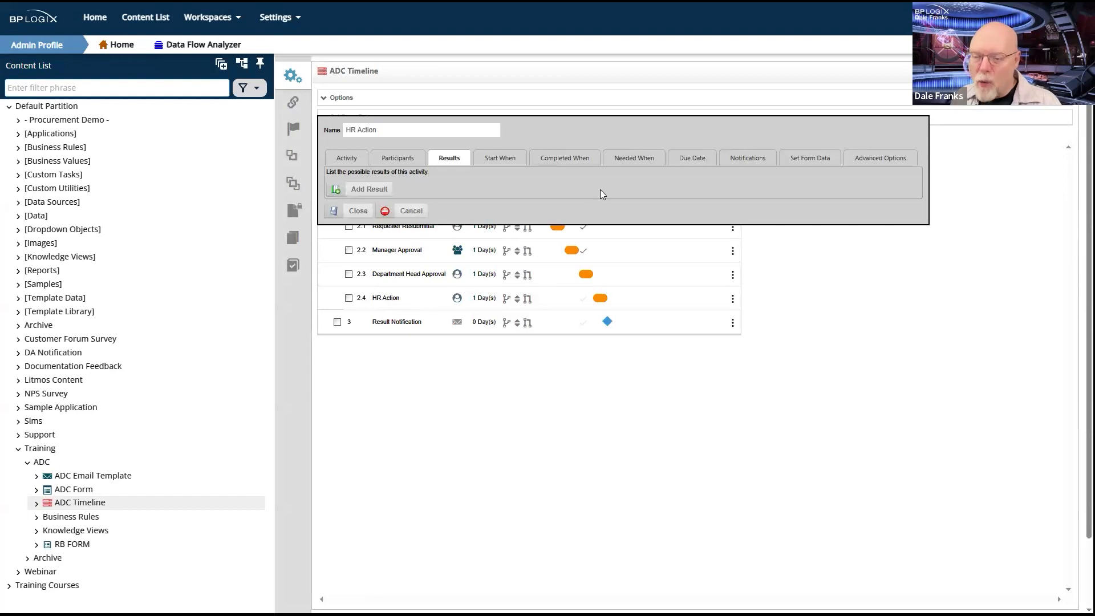
{"action": "left_click", "coordinate": [633, 158]}
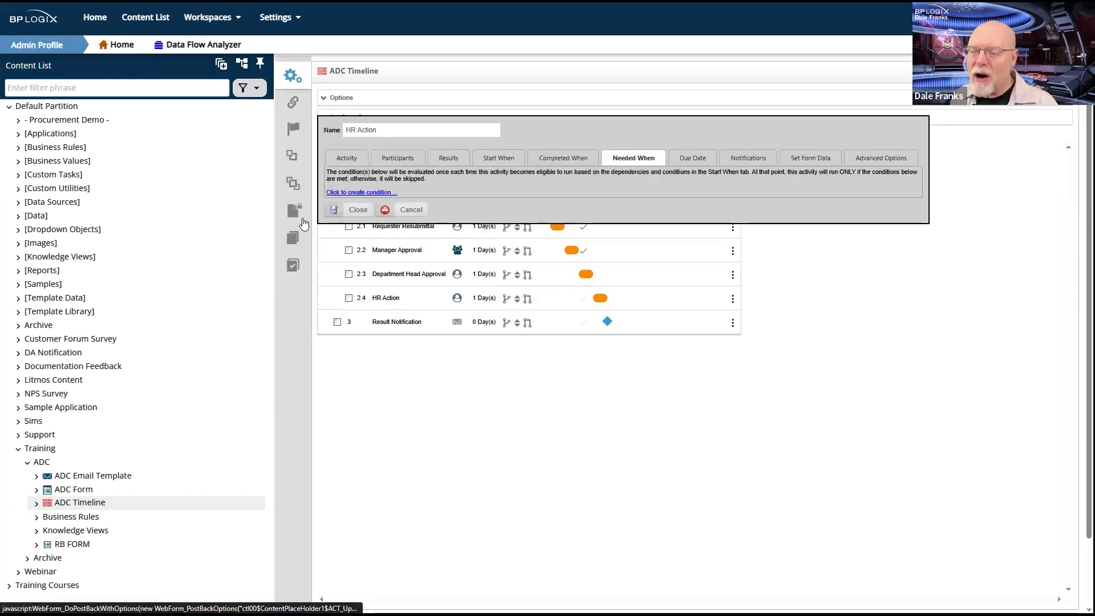
{"action": "left_click", "coordinate": [365, 191]}
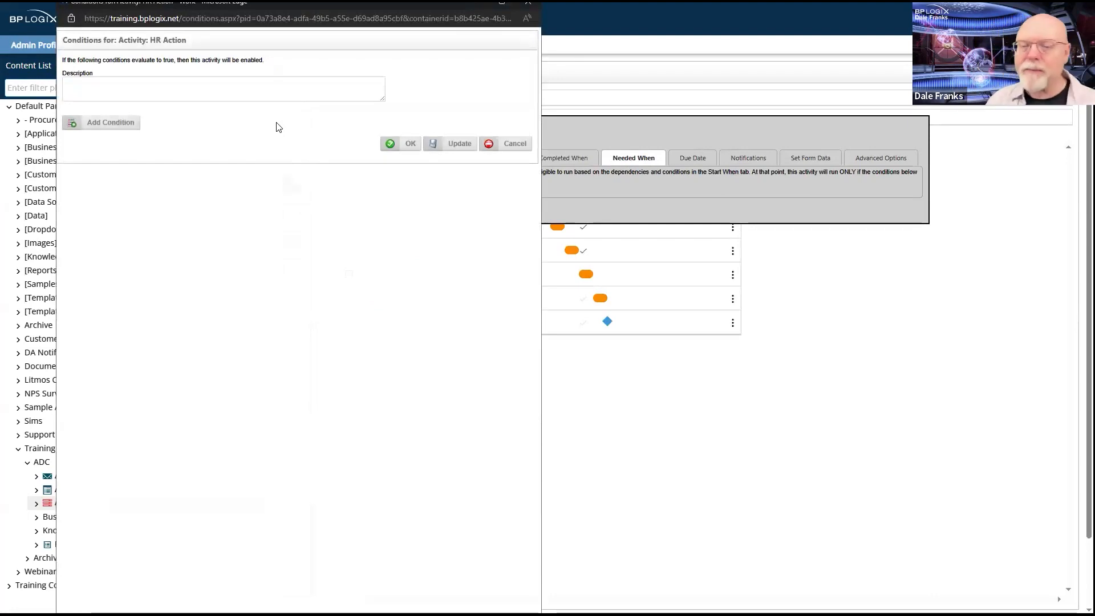
{"action": "left_click", "coordinate": [117, 123]}
{"action": "left_click", "coordinate": [238, 124]}
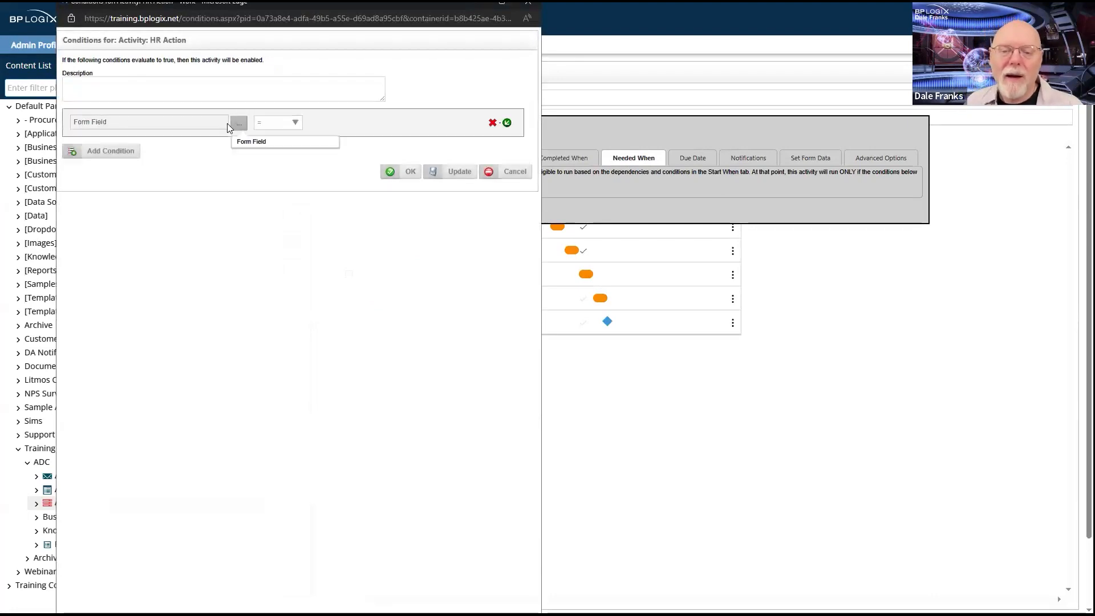
{"action": "left_click", "coordinate": [244, 145]}
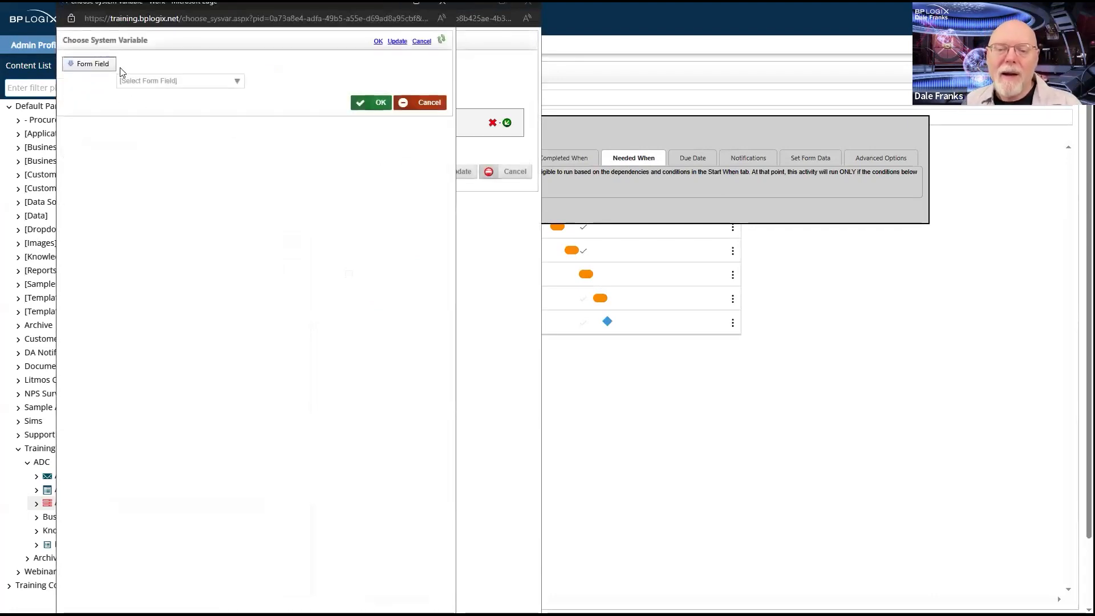
{"action": "left_click", "coordinate": [107, 66]}
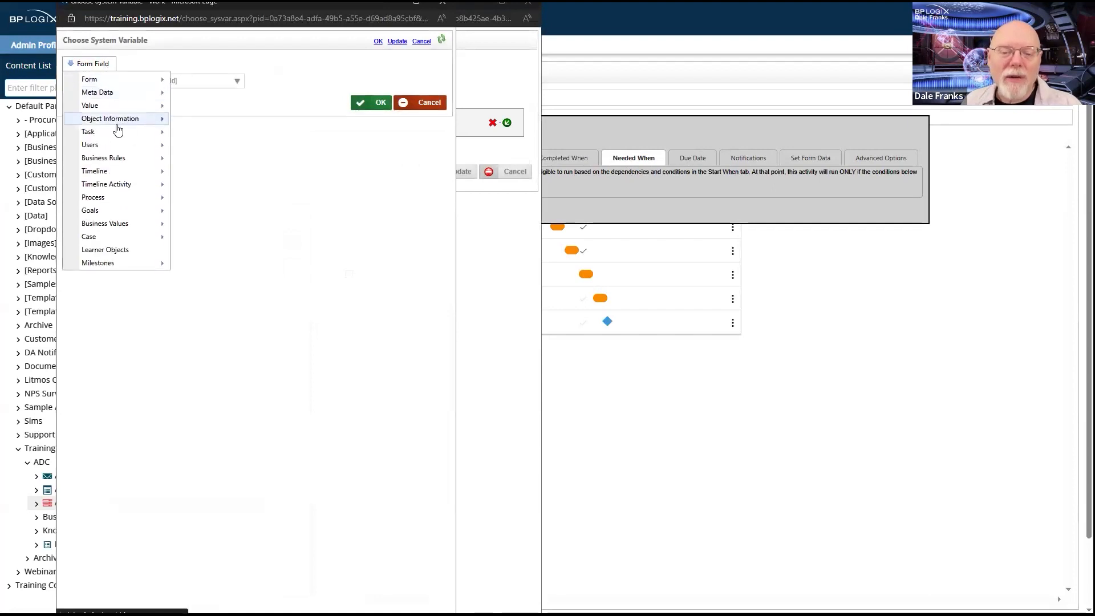
{"action": "mouse_move", "coordinate": [116, 190]}
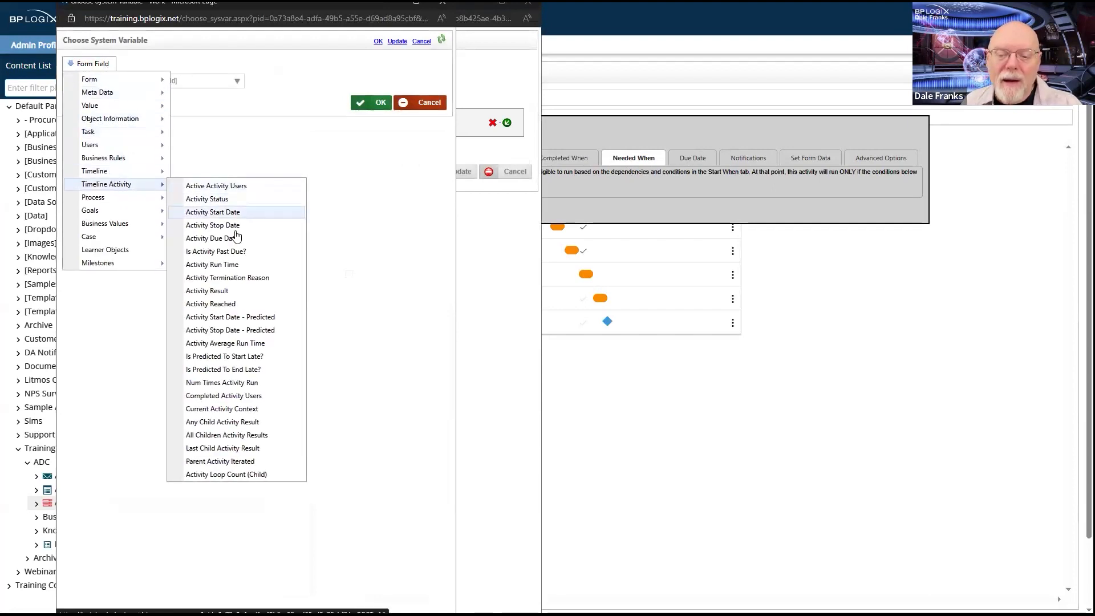
{"action": "left_click", "coordinate": [237, 292]}
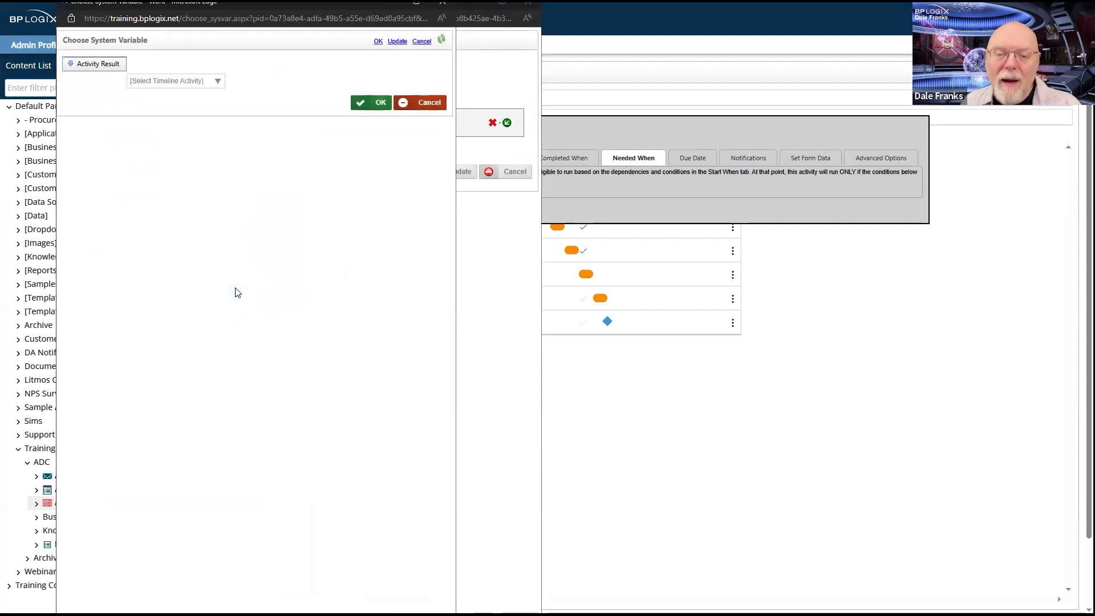
{"action": "left_click", "coordinate": [191, 86]}
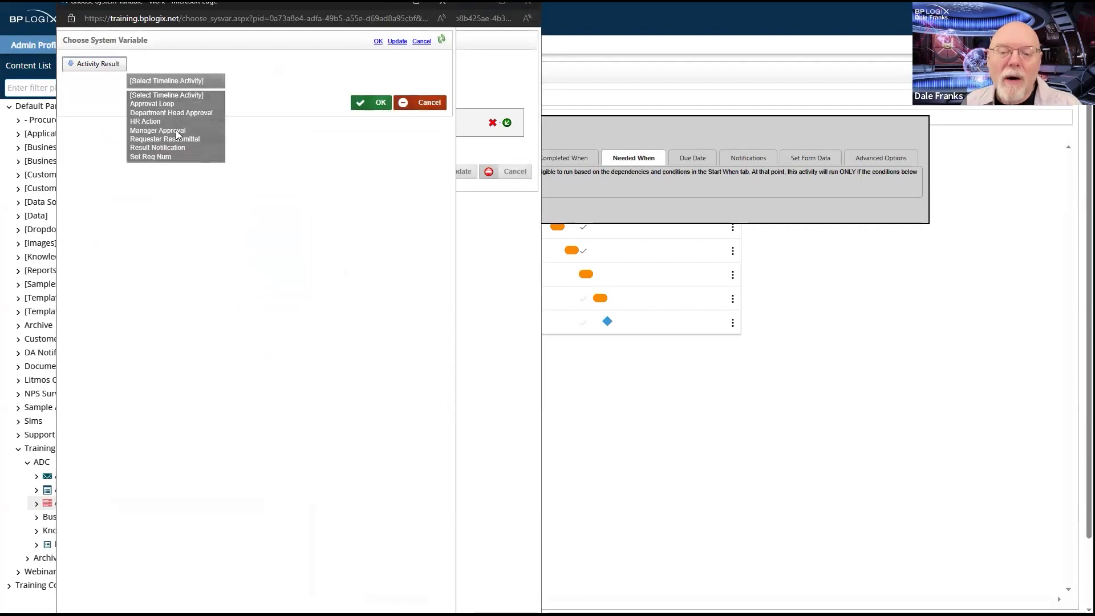
{"action": "left_click", "coordinate": [182, 113]}
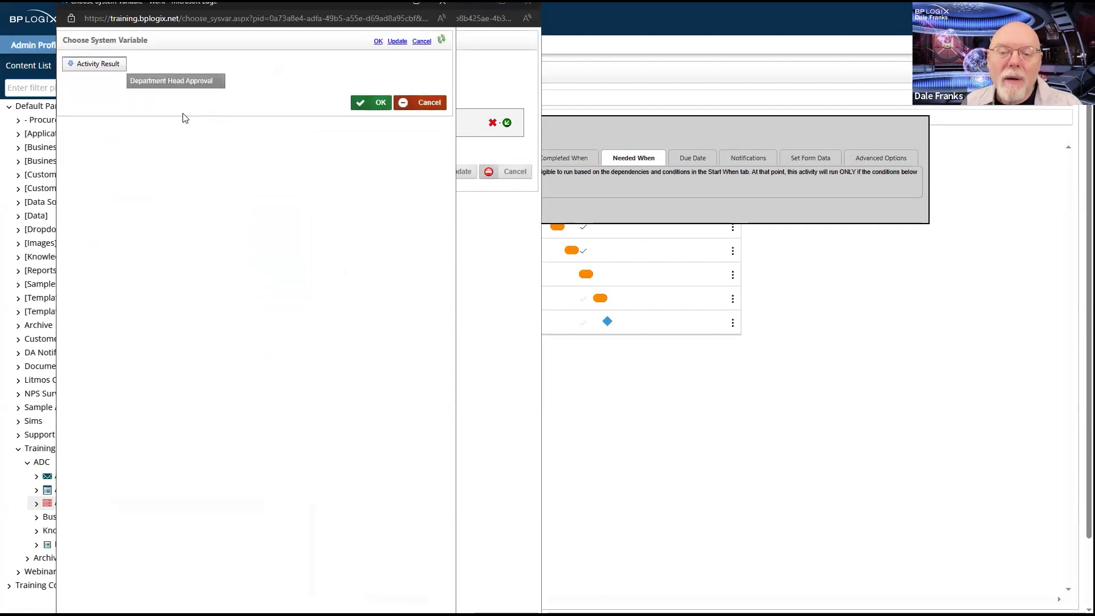
{"action": "left_click", "coordinate": [376, 104]}
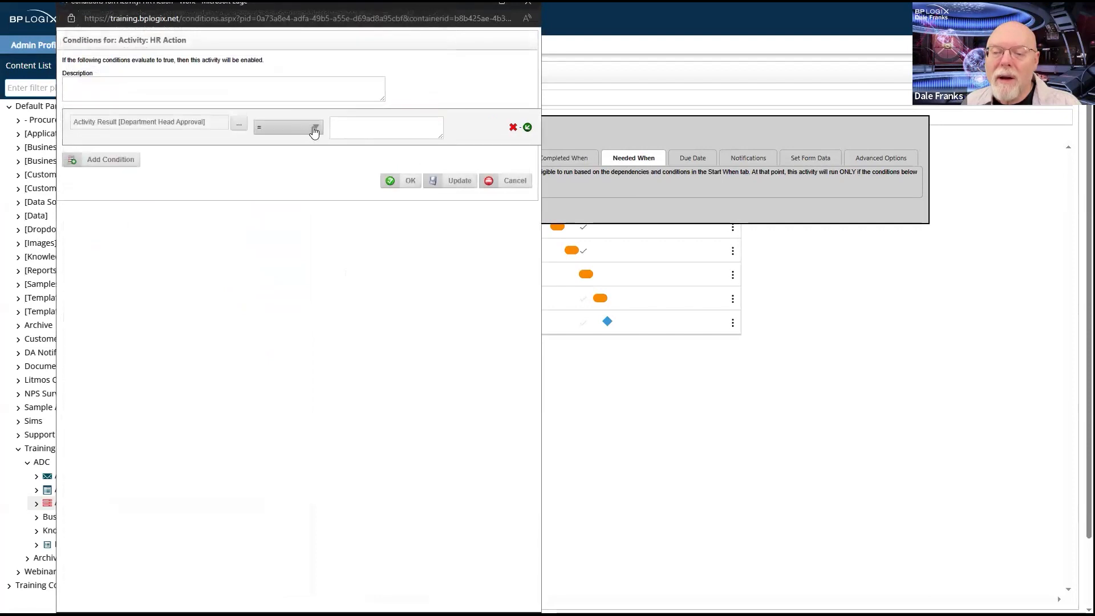
Set the HR Action condition to Contains "Department" and save it with the activity.
{"action": "left_click", "coordinate": [312, 128]}
{"action": "left_click", "coordinate": [290, 160]}
{"action": "left_click", "coordinate": [381, 123]}
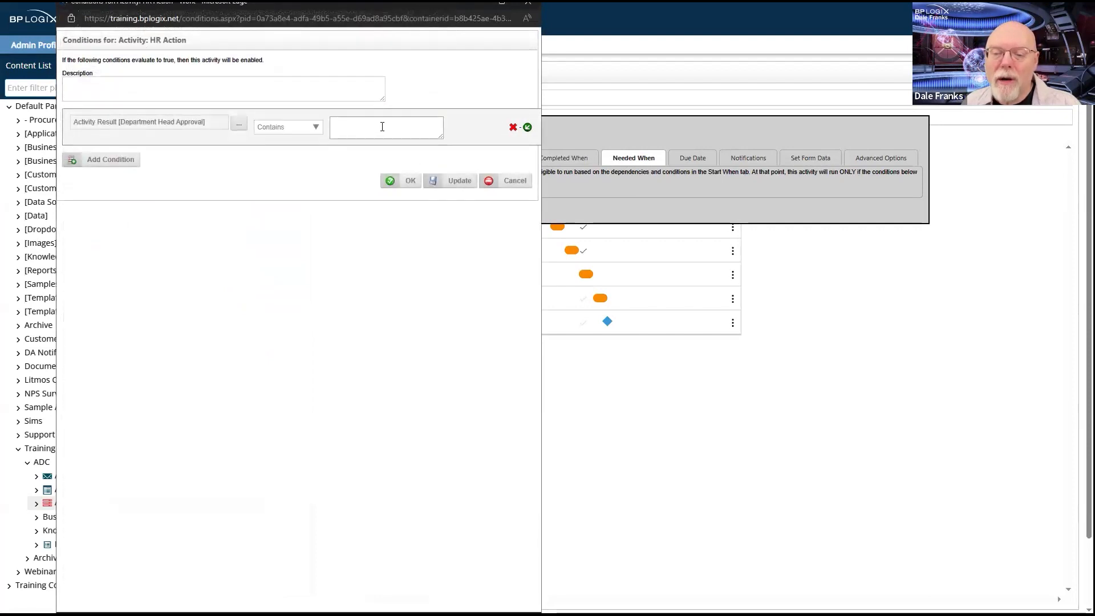
{"action": "type", "text": "Department"}
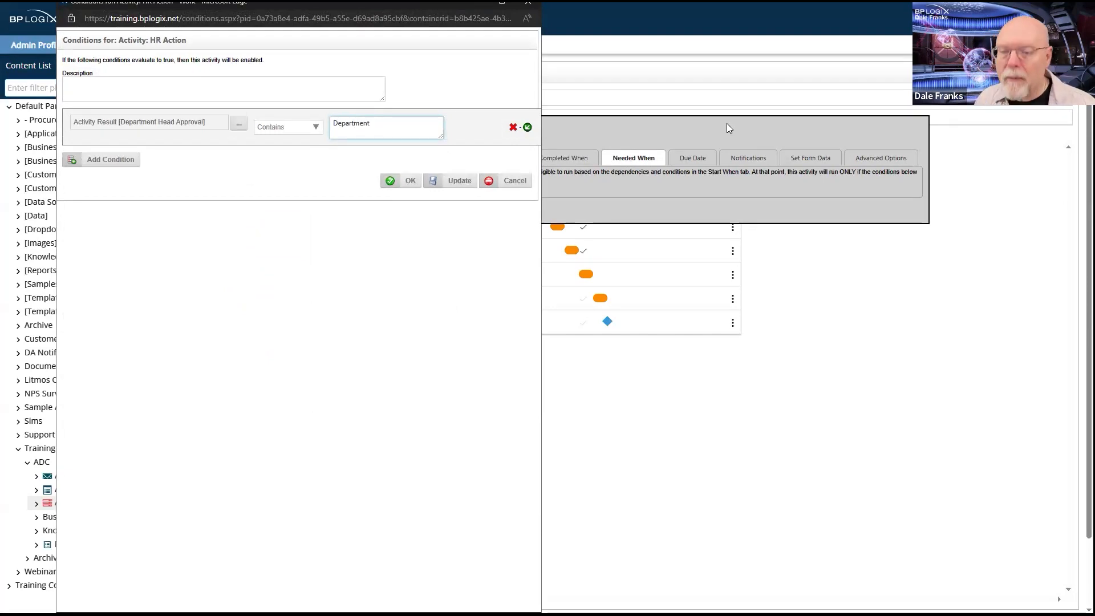
{"action": "left_click", "coordinate": [408, 184]}
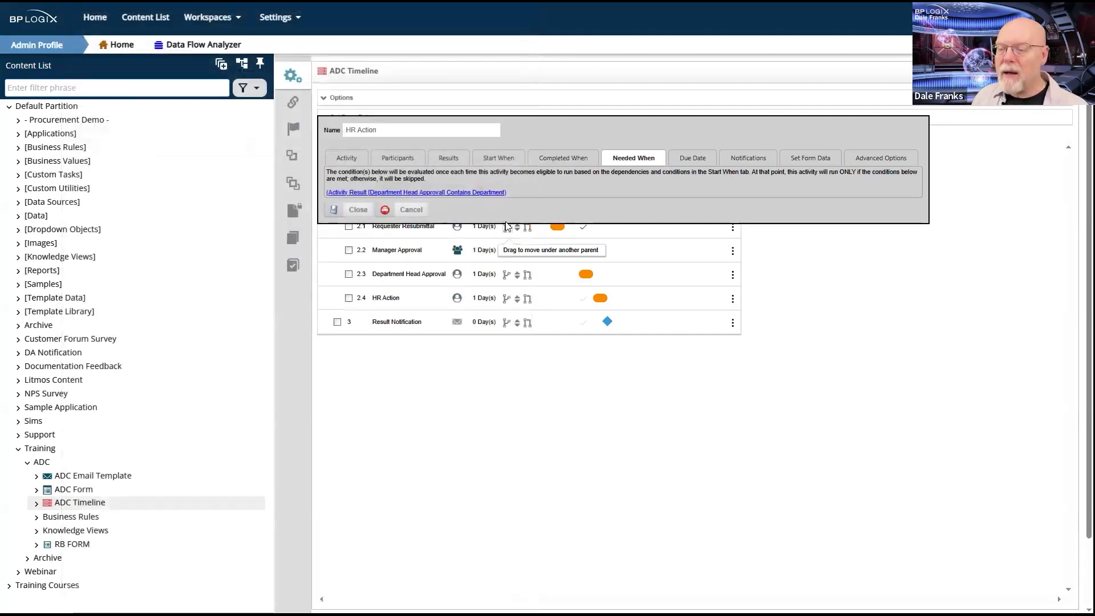
{"action": "left_click", "coordinate": [357, 210]}
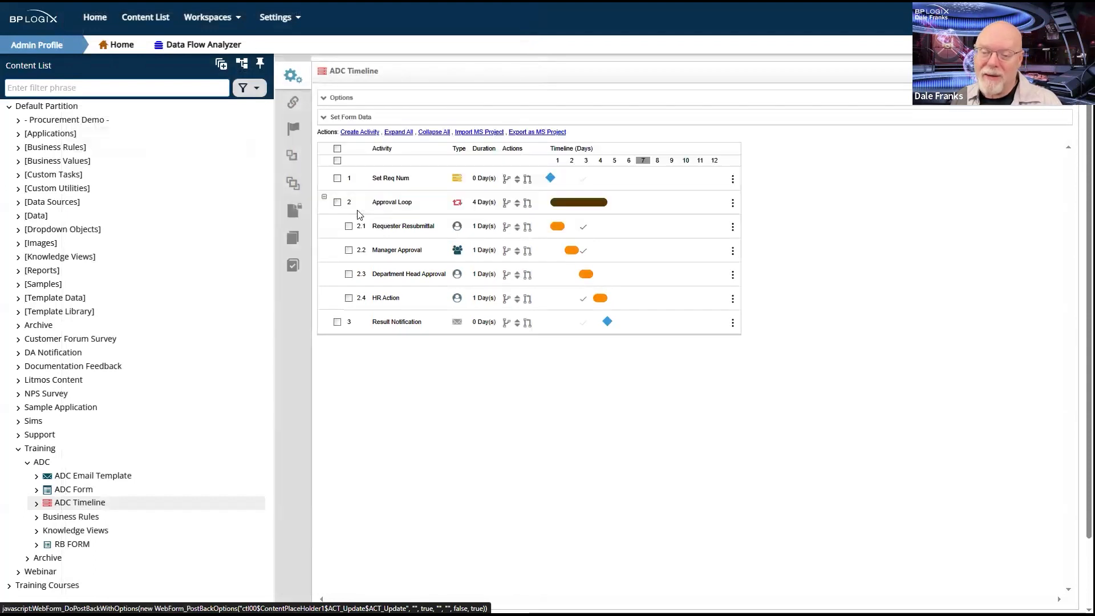
Give the HR Action activity the instructions "Perform the appropriate HR Action for this request".
{"action": "left_click", "coordinate": [386, 298]}
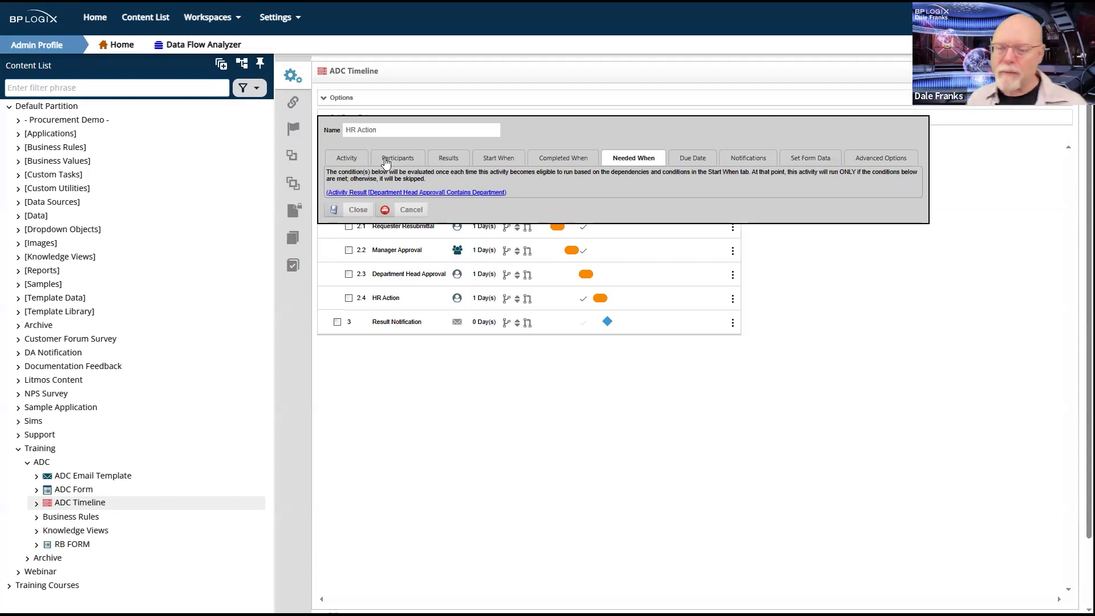
{"action": "left_click", "coordinate": [344, 159]}
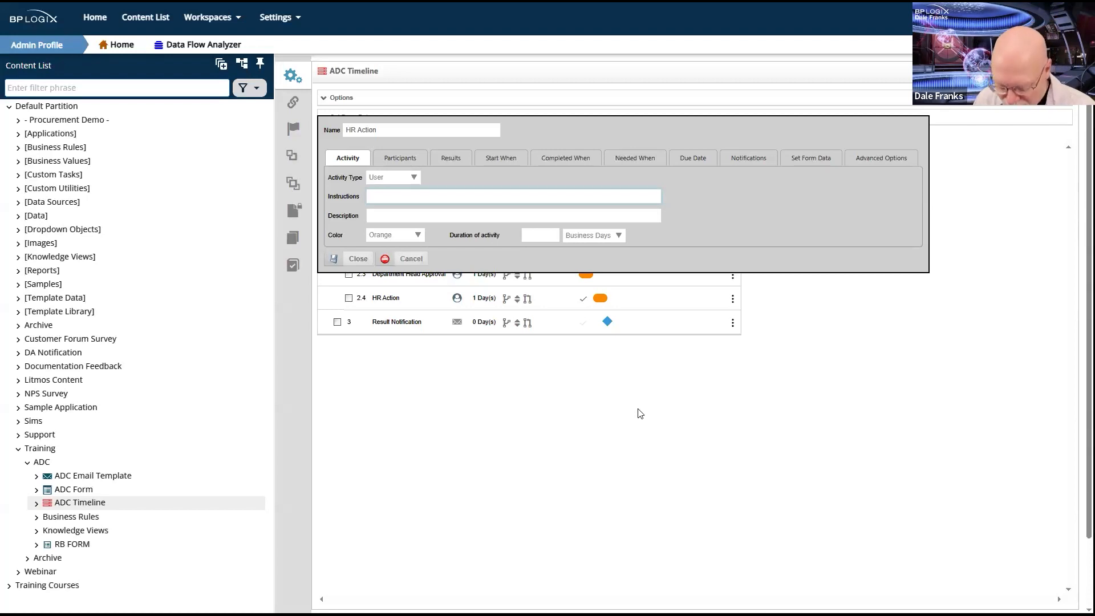
{"action": "type", "text": "er"}
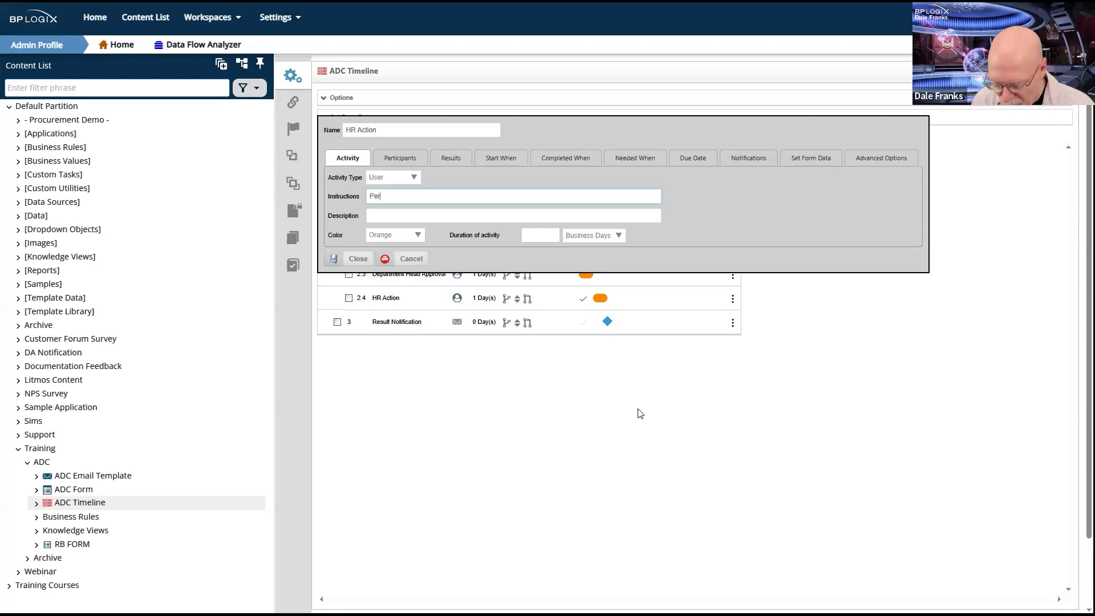
{"action": "type", "text": "form the app"}
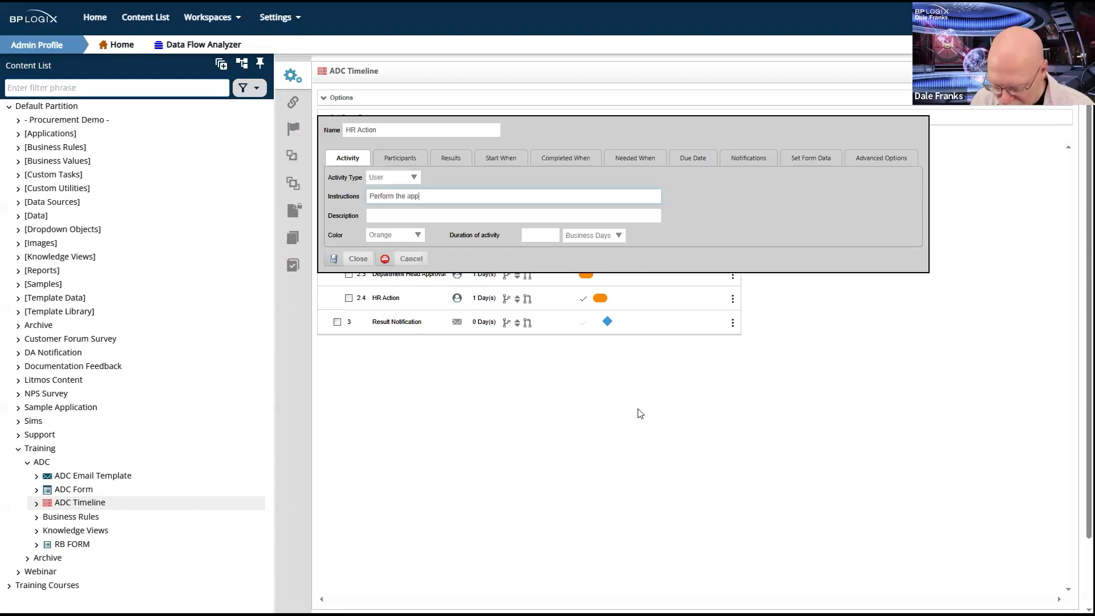
{"action": "type", "text": "ropriate "}
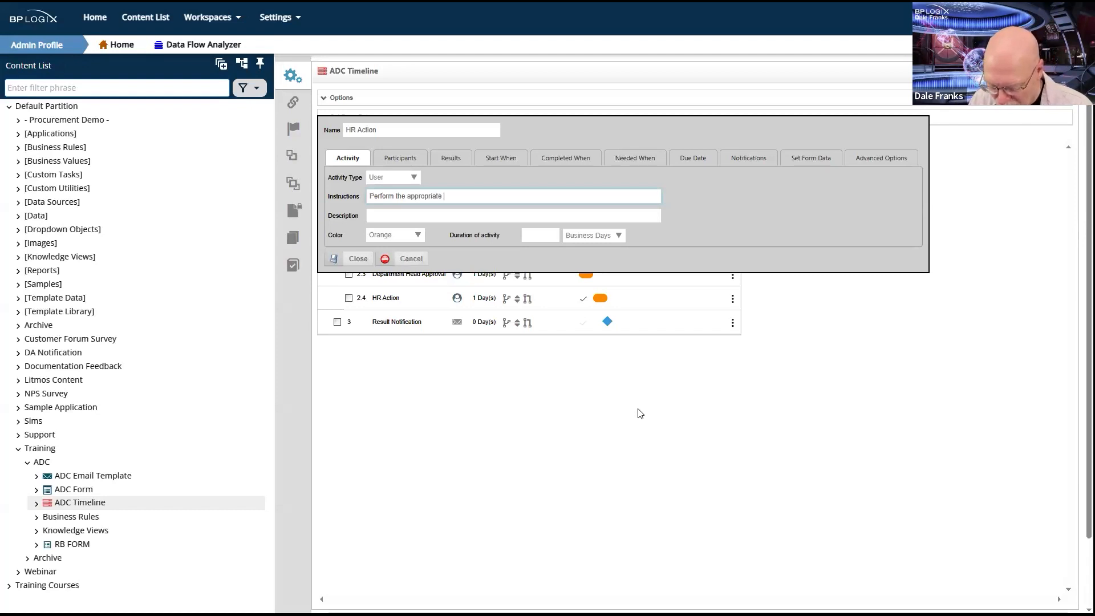
{"action": "type", "text": "HR Acti"}
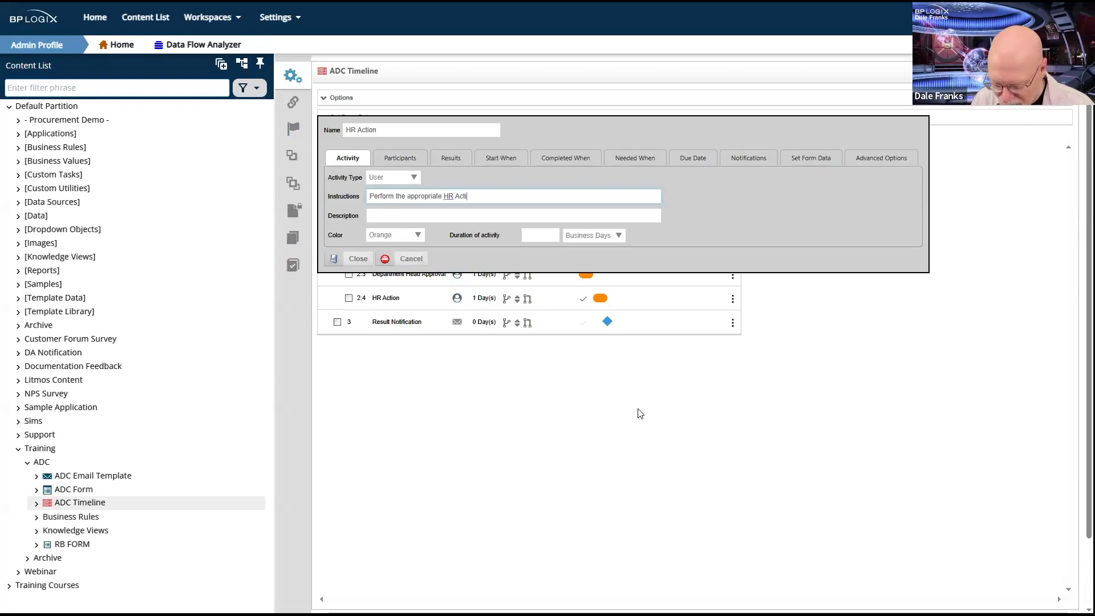
{"action": "type", "text": "on for this request"}
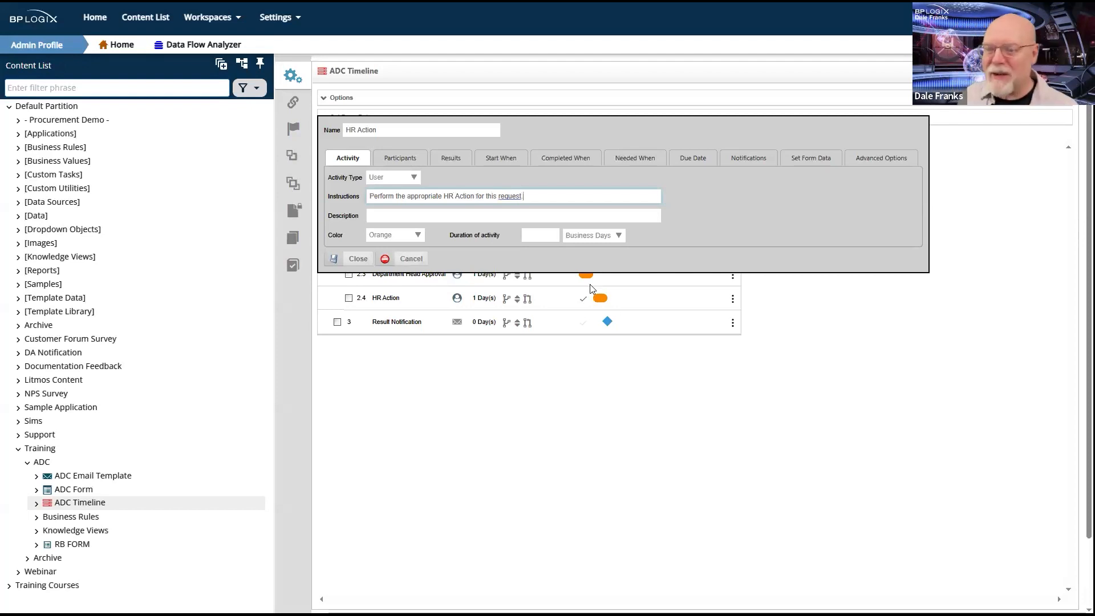
{"action": "right_click", "coordinate": [514, 194]}
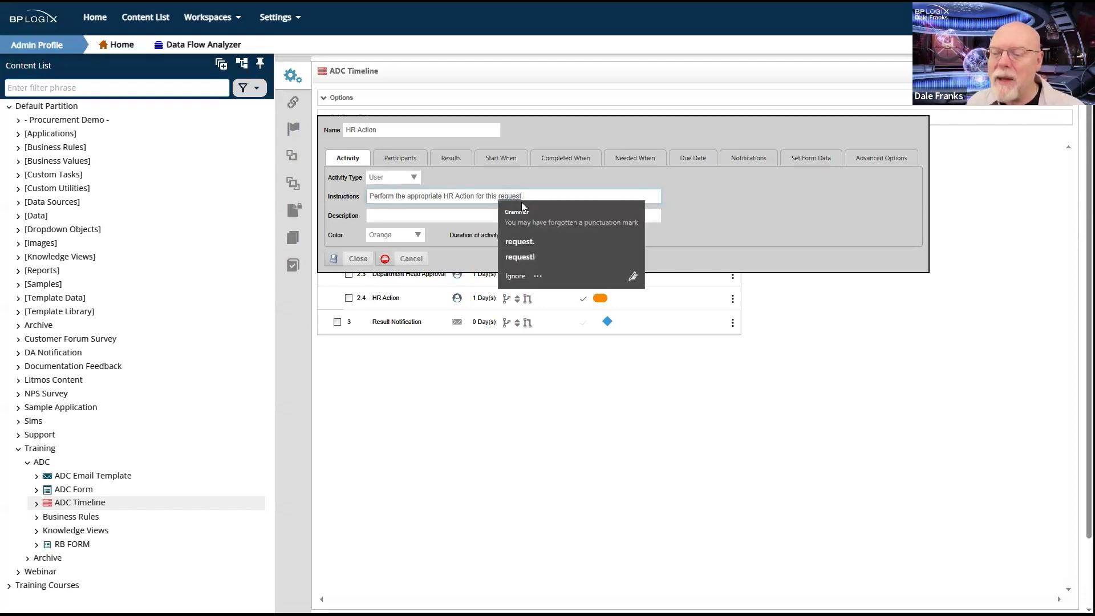
{"action": "left_click", "coordinate": [533, 240]}
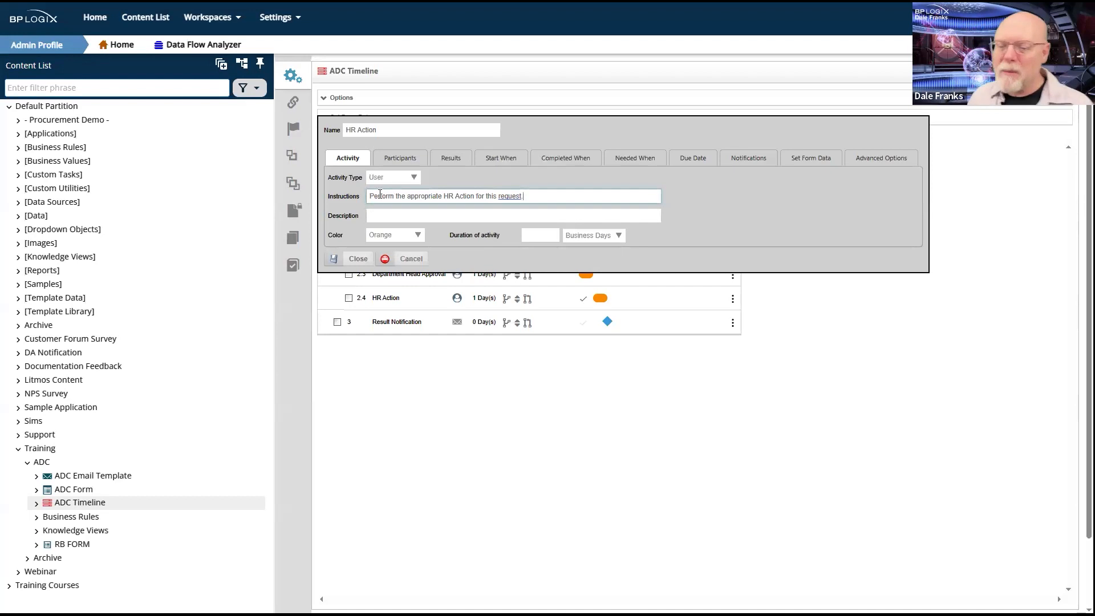
Add a possible result named "HR Action Complete" to the HR Action activity, with button order 1 on the form.
{"action": "left_click", "coordinate": [399, 159]}
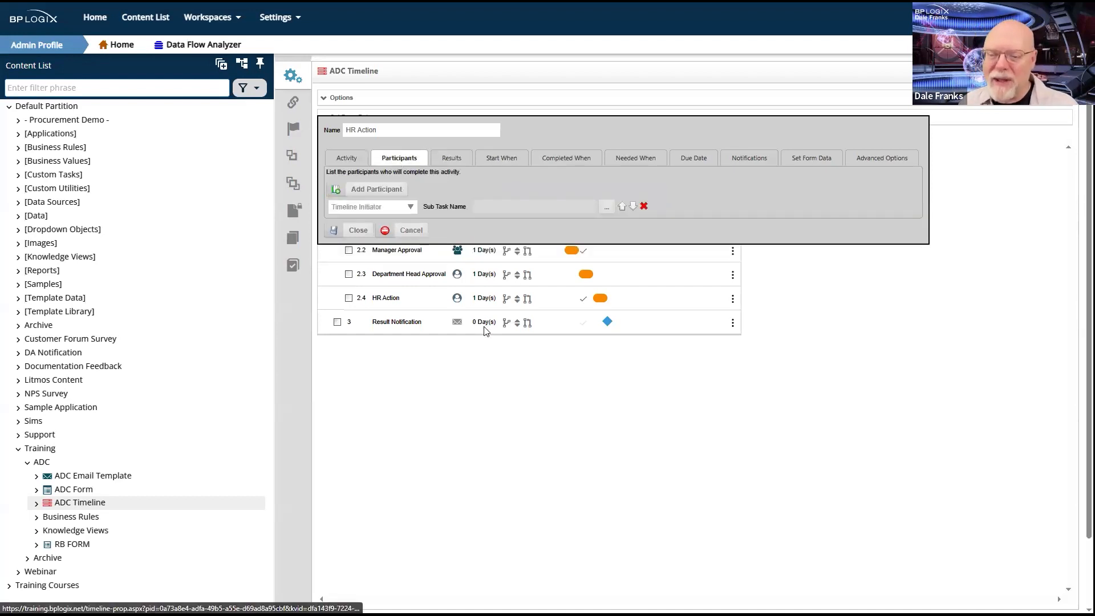
{"action": "left_click", "coordinate": [464, 163]}
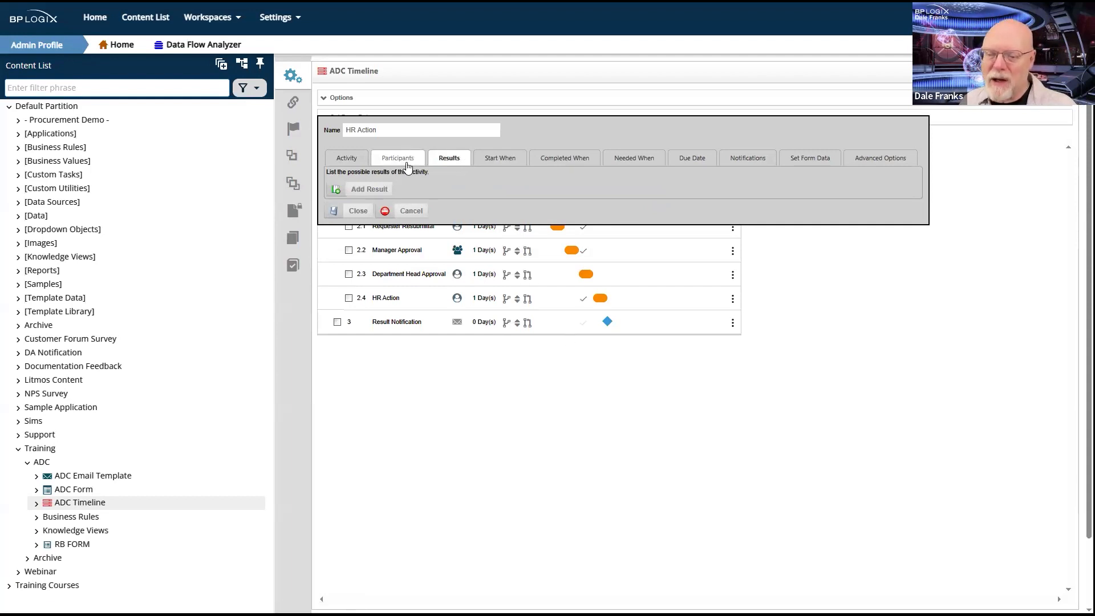
{"action": "left_click", "coordinate": [380, 192]}
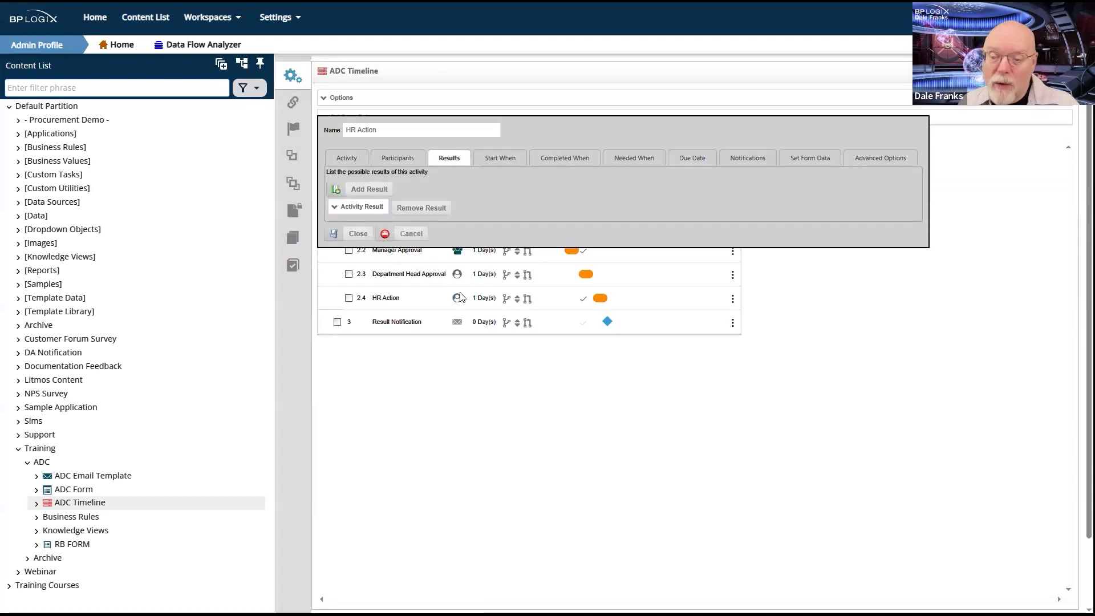
{"action": "left_click", "coordinate": [366, 211]}
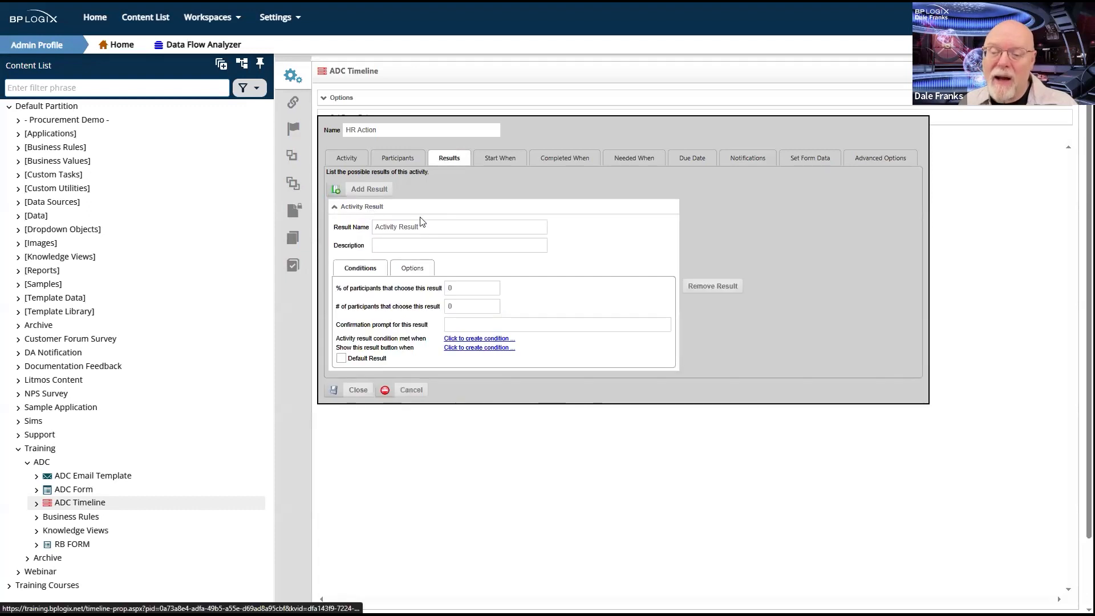
{"action": "type", "text": "HR Action Complete"}
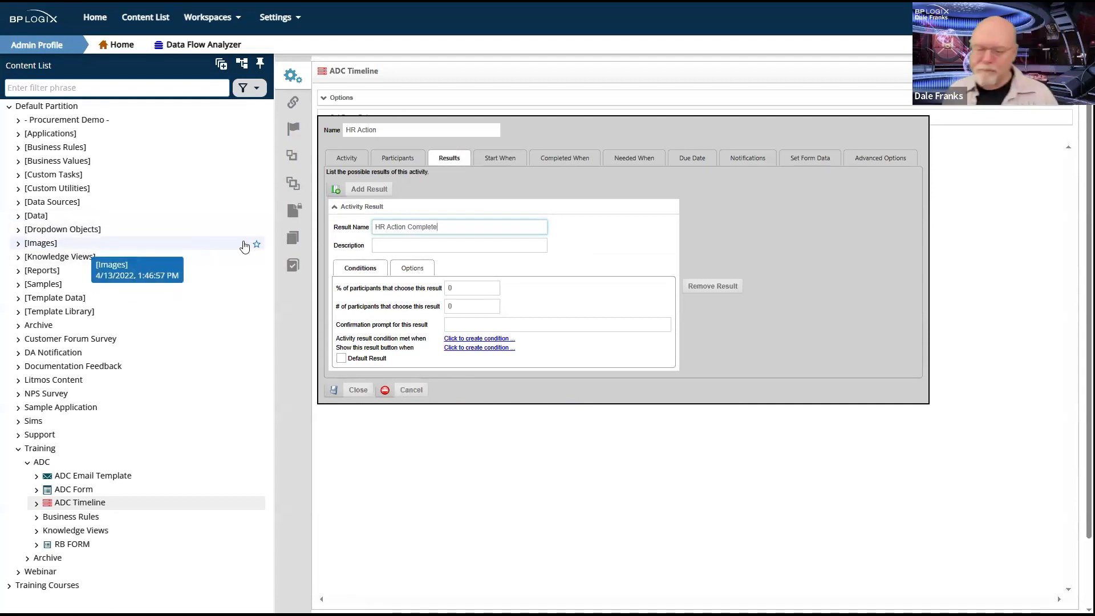
{"action": "left_click", "coordinate": [417, 269]}
{"action": "double_click", "coordinate": [462, 287]}
{"action": "type", "text": "1"}
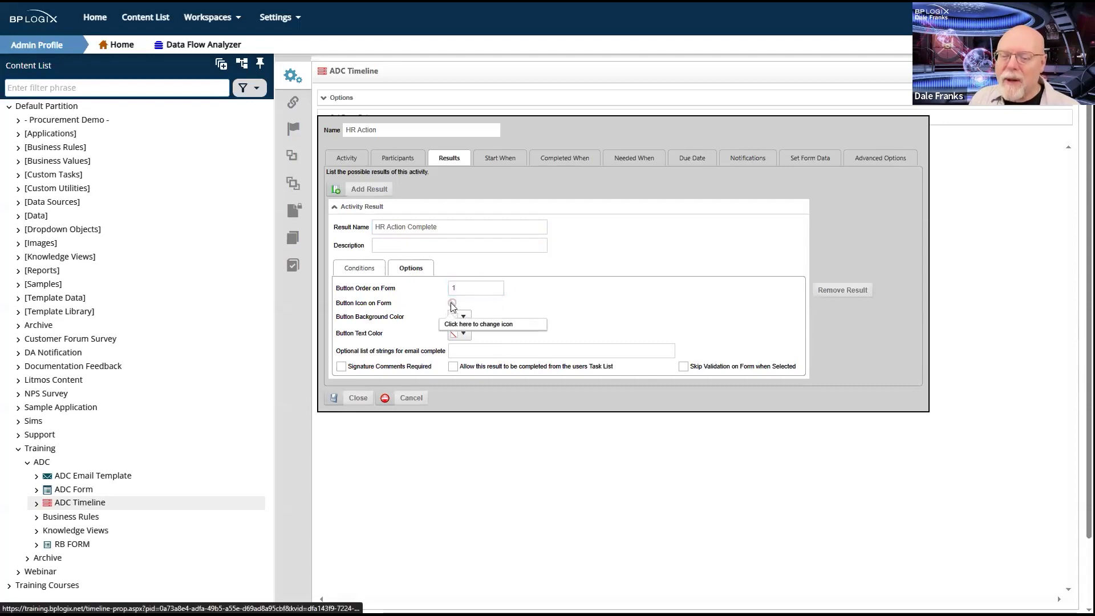
Give the HR Action Complete button the built-in circled check mark icon 1194 in white.
{"action": "left_click", "coordinate": [451, 303]}
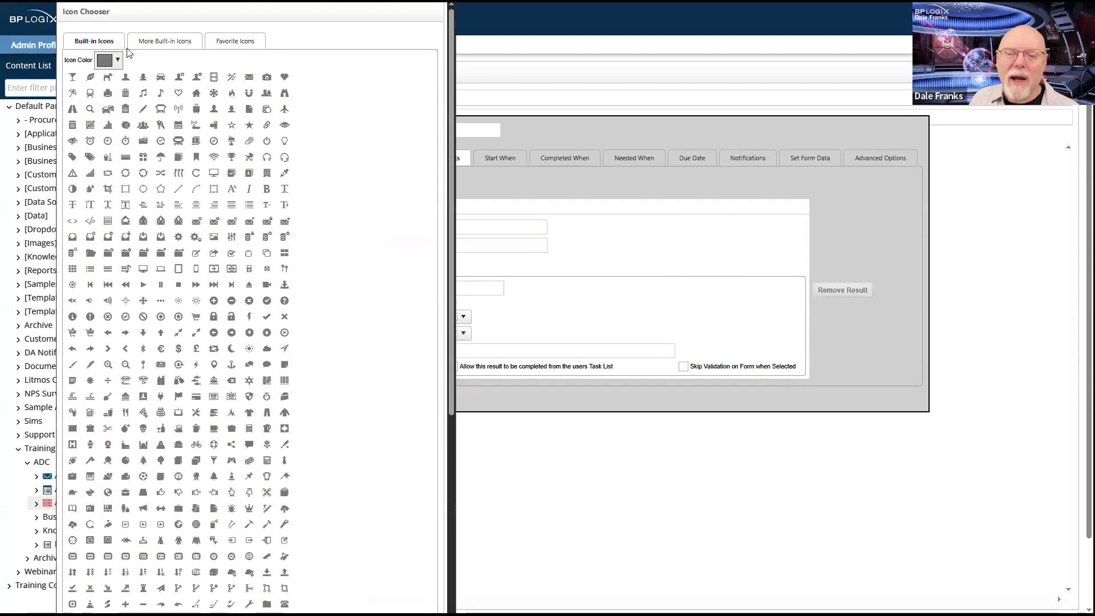
{"action": "left_click", "coordinate": [117, 60]}
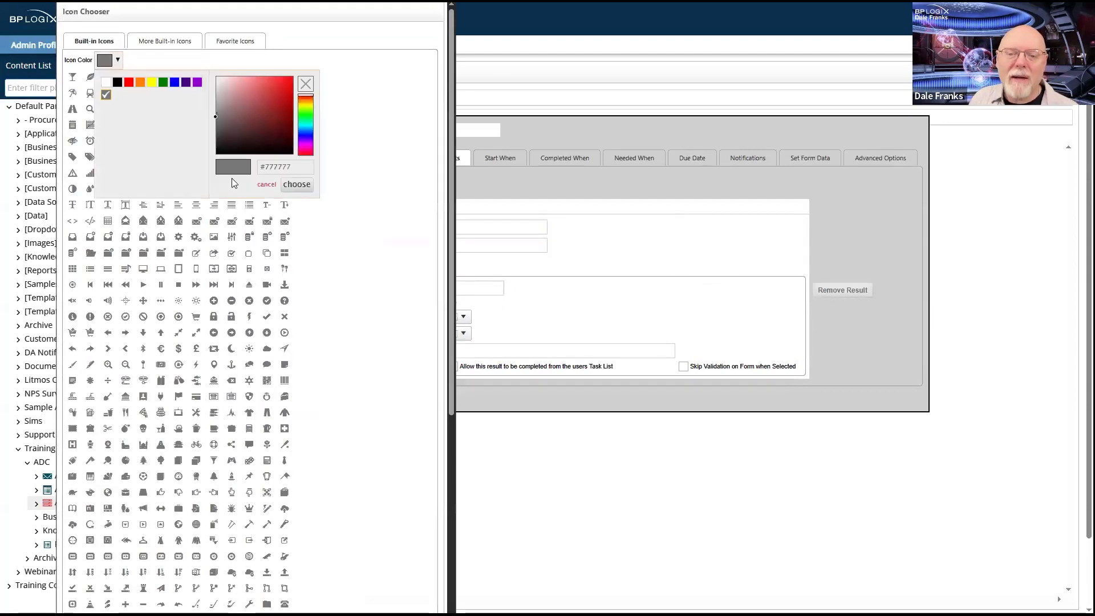
{"action": "left_click", "coordinate": [109, 83]}
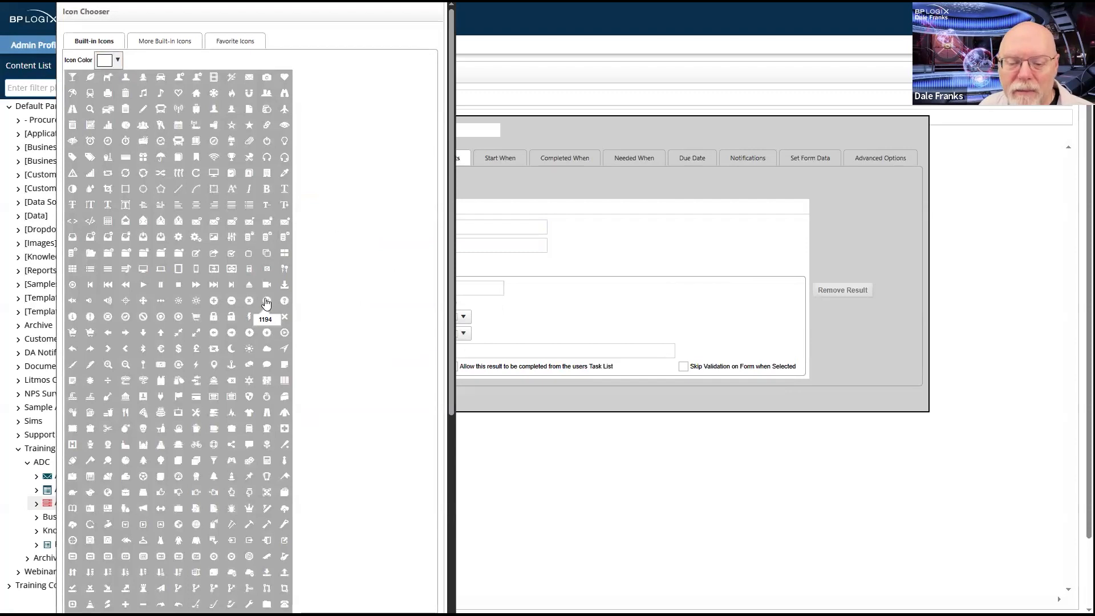
{"action": "left_click", "coordinate": [264, 299]}
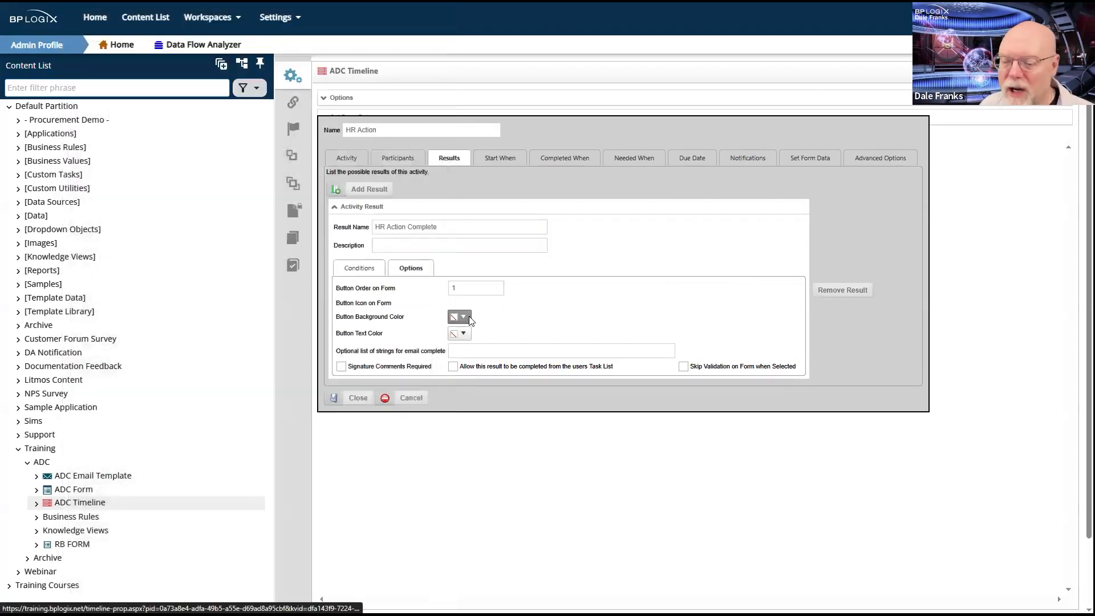
Color the HR Action Complete button green #21622b with white #ffffff text, require signature comments for it, and close the activity.
{"action": "left_click", "coordinate": [467, 316]}
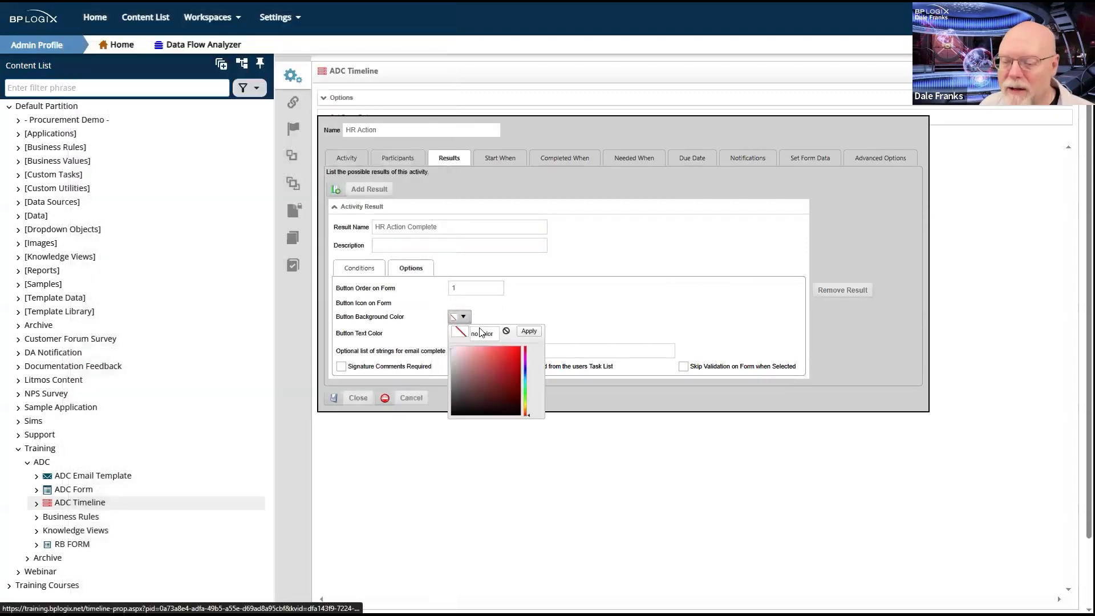
{"action": "left_click", "coordinate": [526, 390]}
{"action": "left_click", "coordinate": [497, 390]}
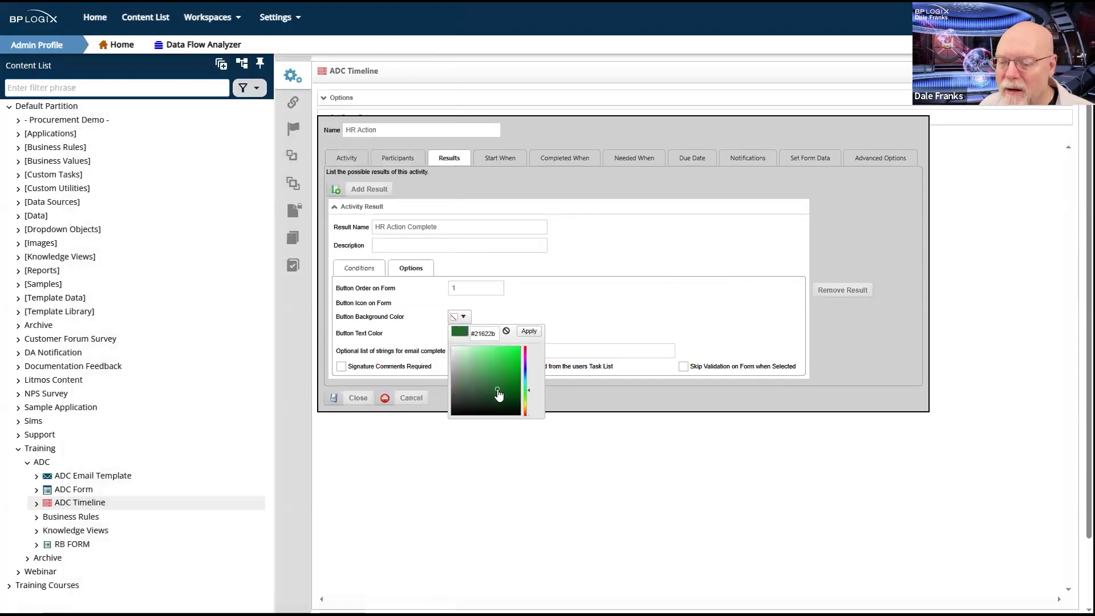
{"action": "left_click", "coordinate": [527, 331]}
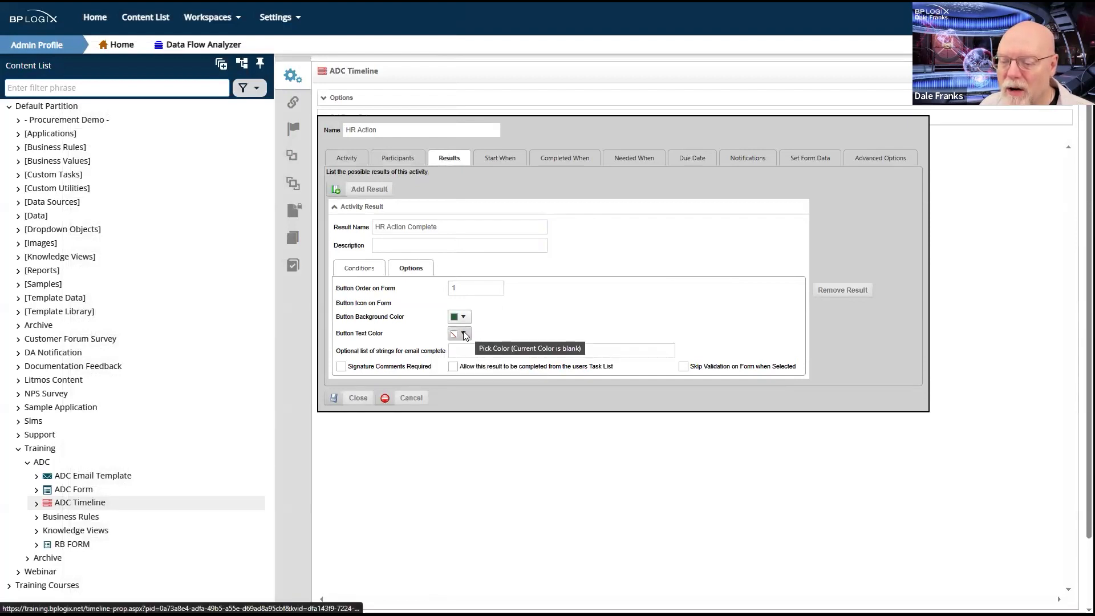
{"action": "left_click", "coordinate": [464, 333]}
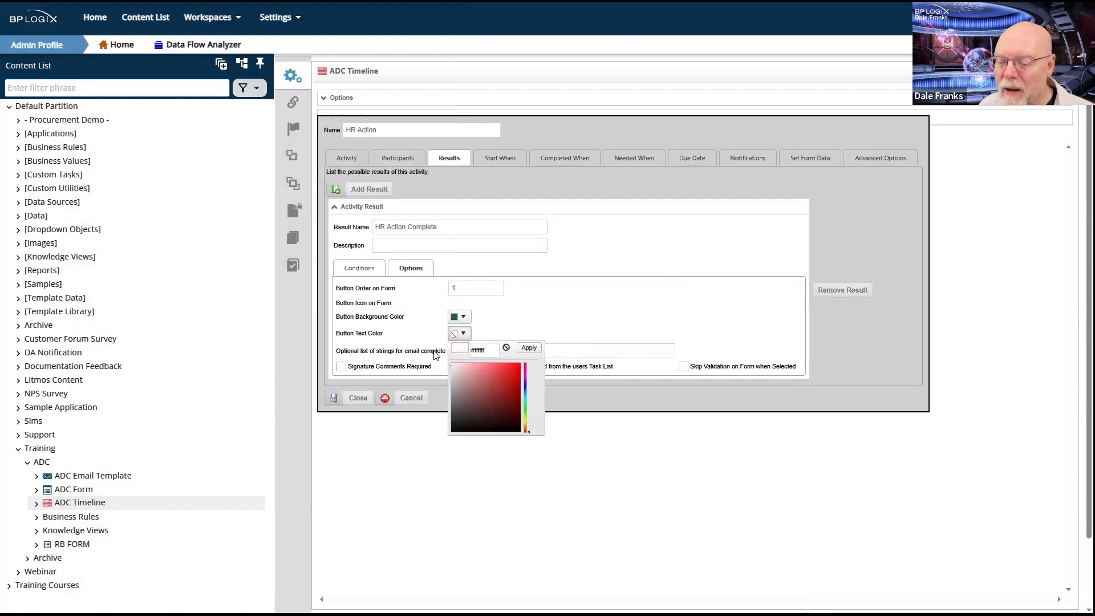
{"action": "left_click", "coordinate": [529, 347]}
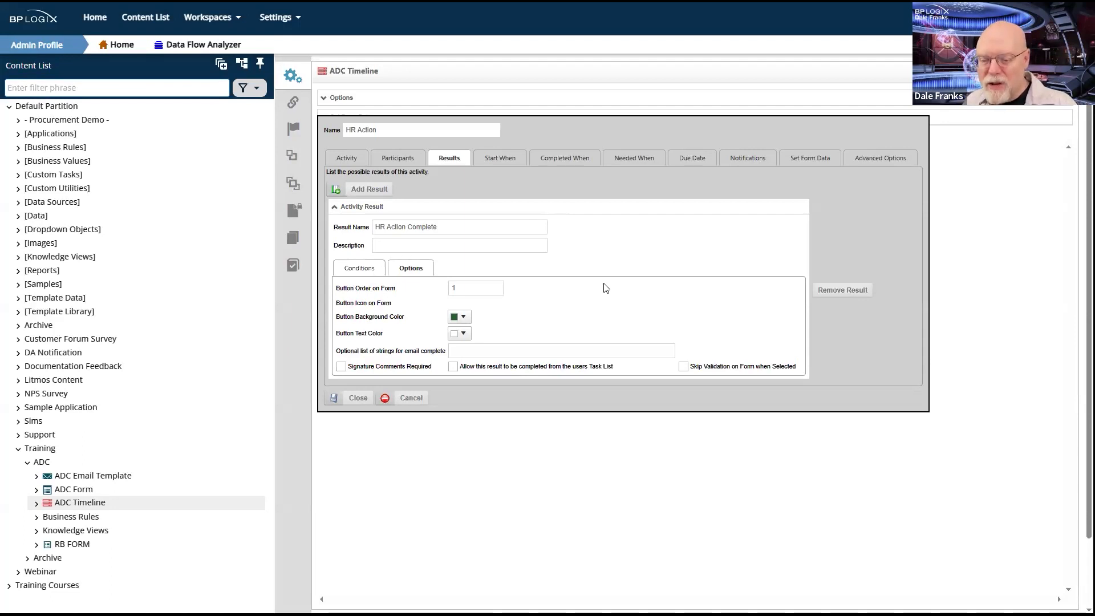
{"action": "left_click", "coordinate": [341, 366]}
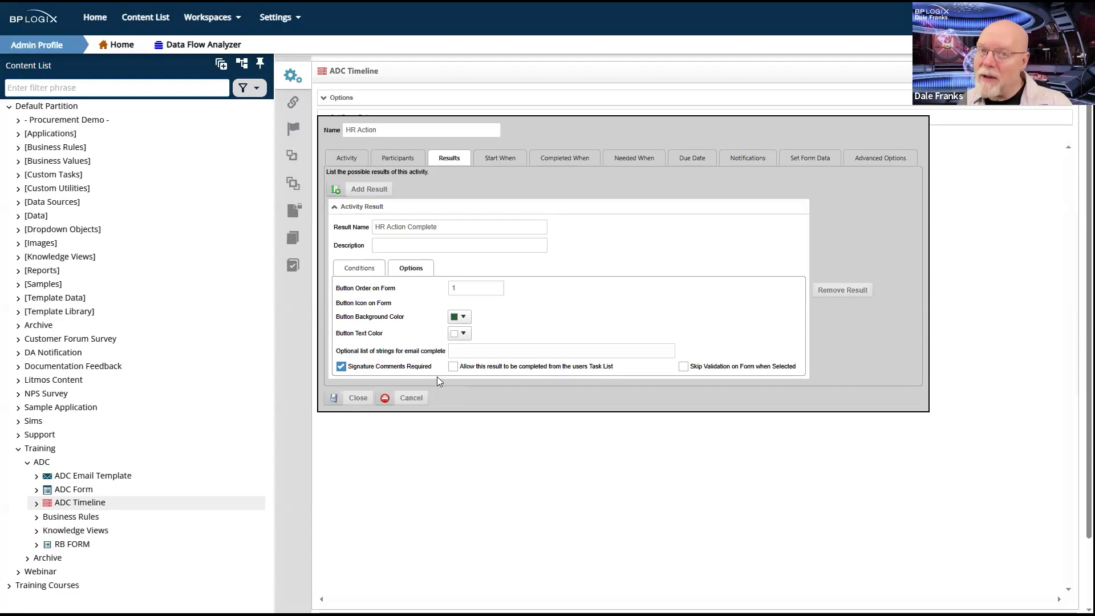
{"action": "left_click", "coordinate": [360, 398]}
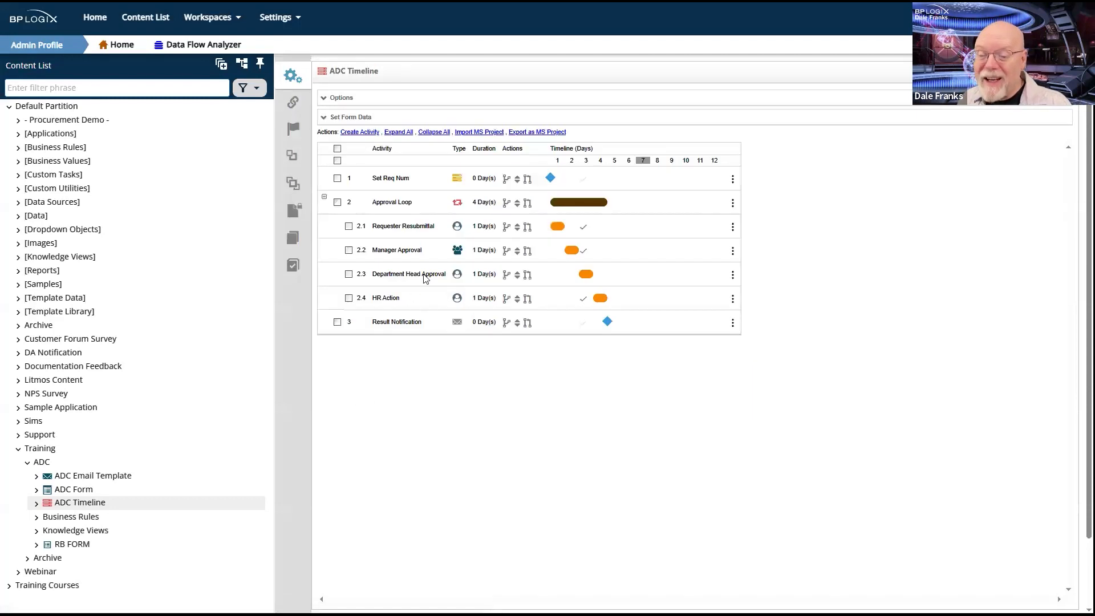
Require signature comments for the Resolved in Department result of the Department Head Approval activity.
{"action": "left_click", "coordinate": [425, 274]}
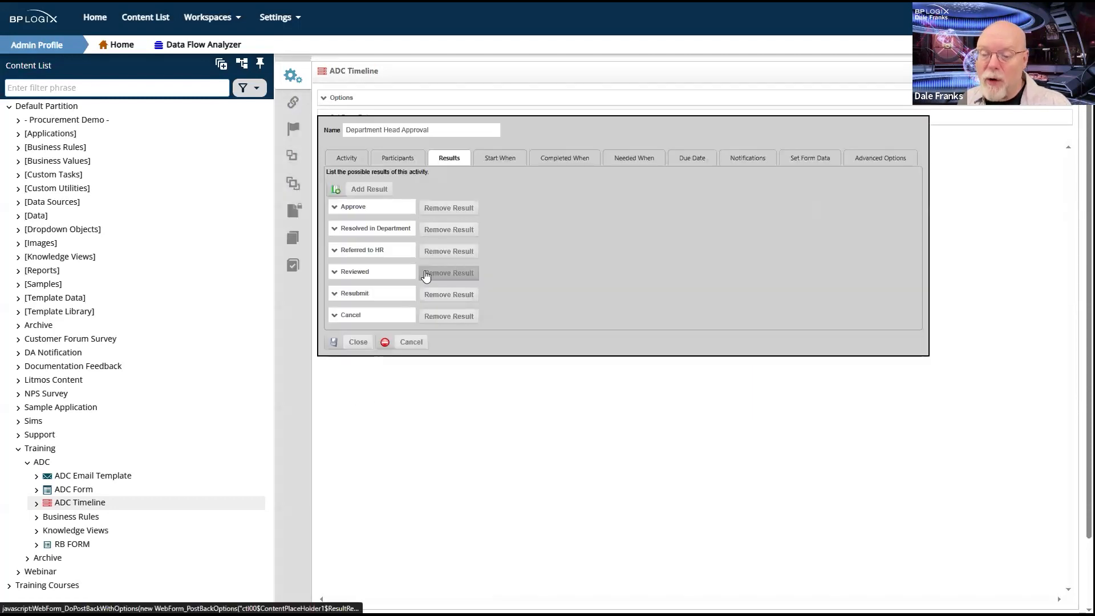
{"action": "left_click", "coordinate": [356, 231]}
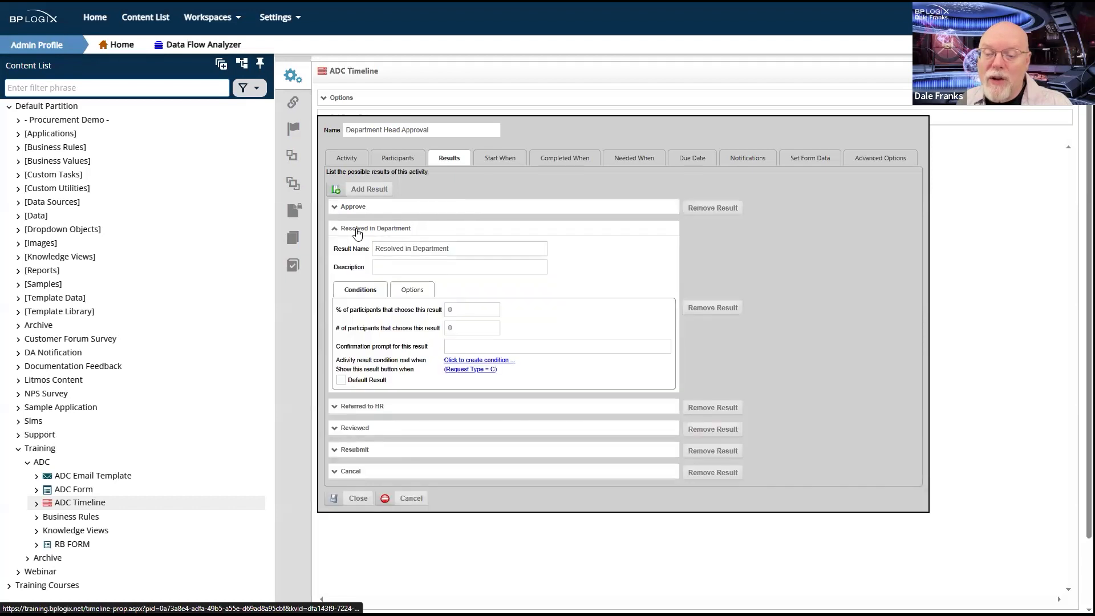
{"action": "left_click", "coordinate": [425, 291]}
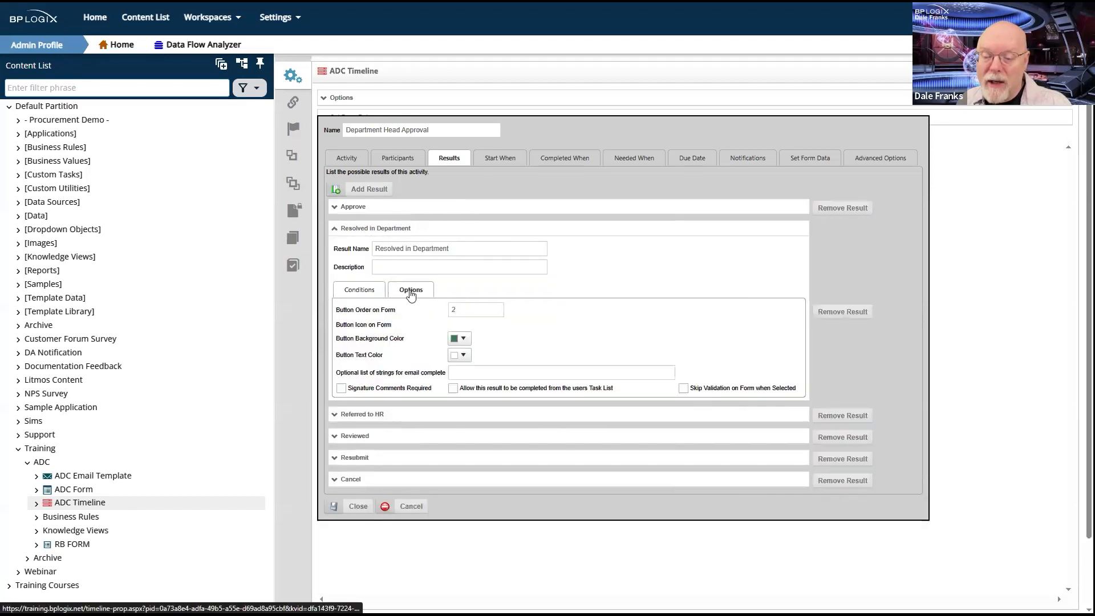
{"action": "left_click", "coordinate": [341, 389]}
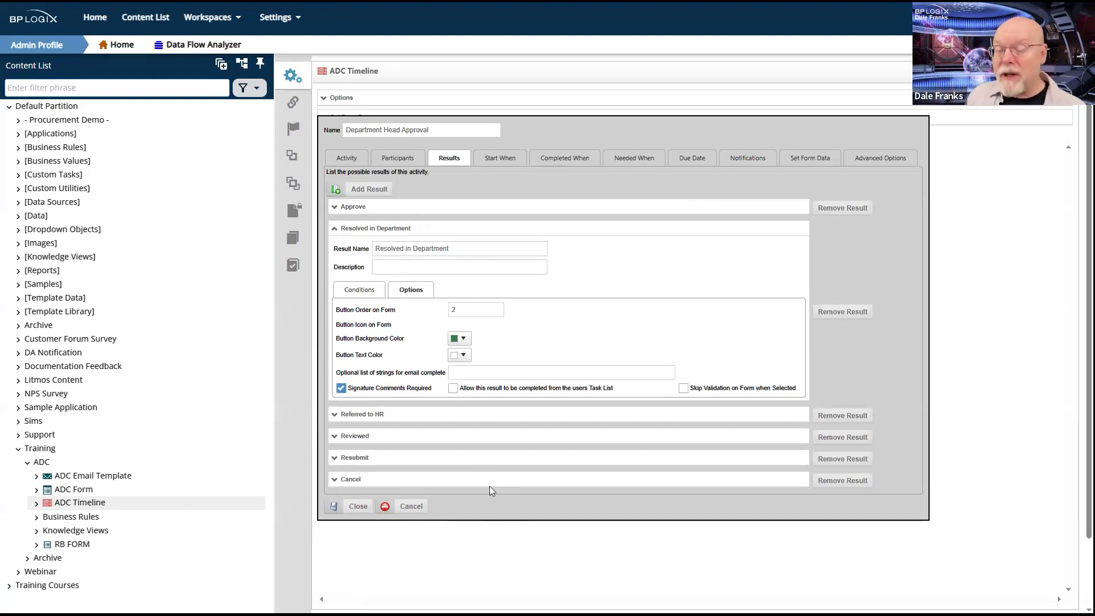
Require signature comments for the Cancel result of the Department Head Approval activity.
{"action": "left_click", "coordinate": [335, 480]}
{"action": "scroll", "coordinate": [399, 502], "scroll_direction": "down", "scroll_amount": 1}
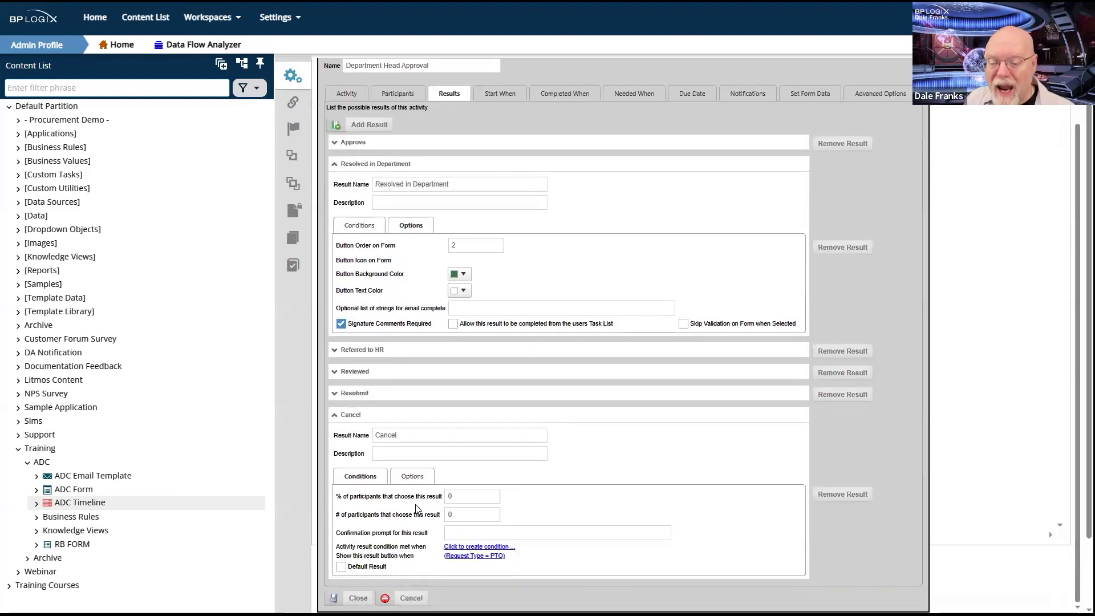
{"action": "left_click", "coordinate": [412, 476]}
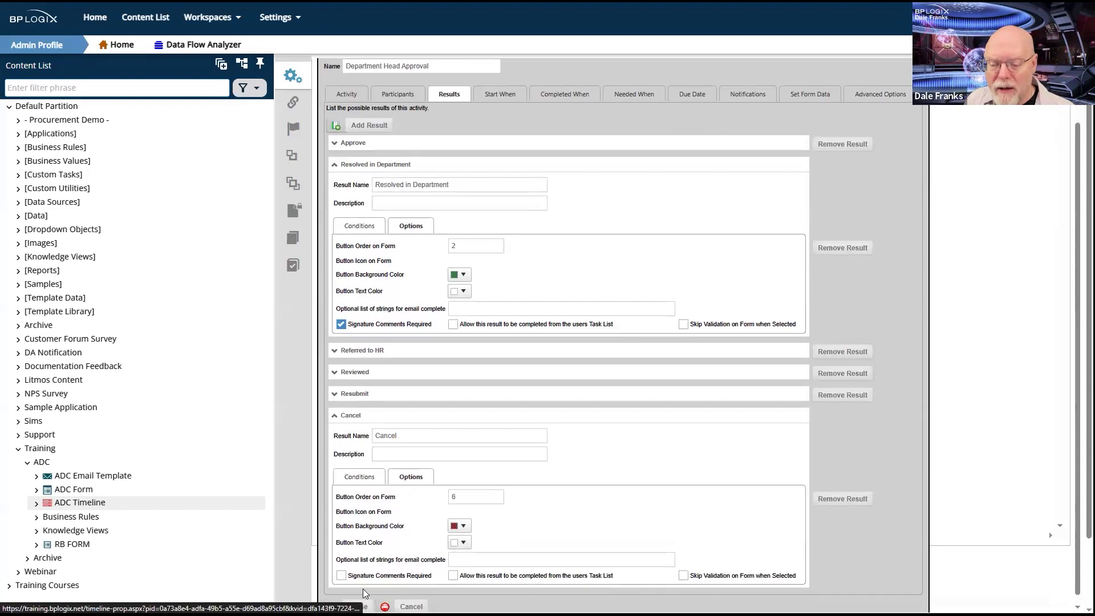
{"action": "left_click", "coordinate": [341, 576]}
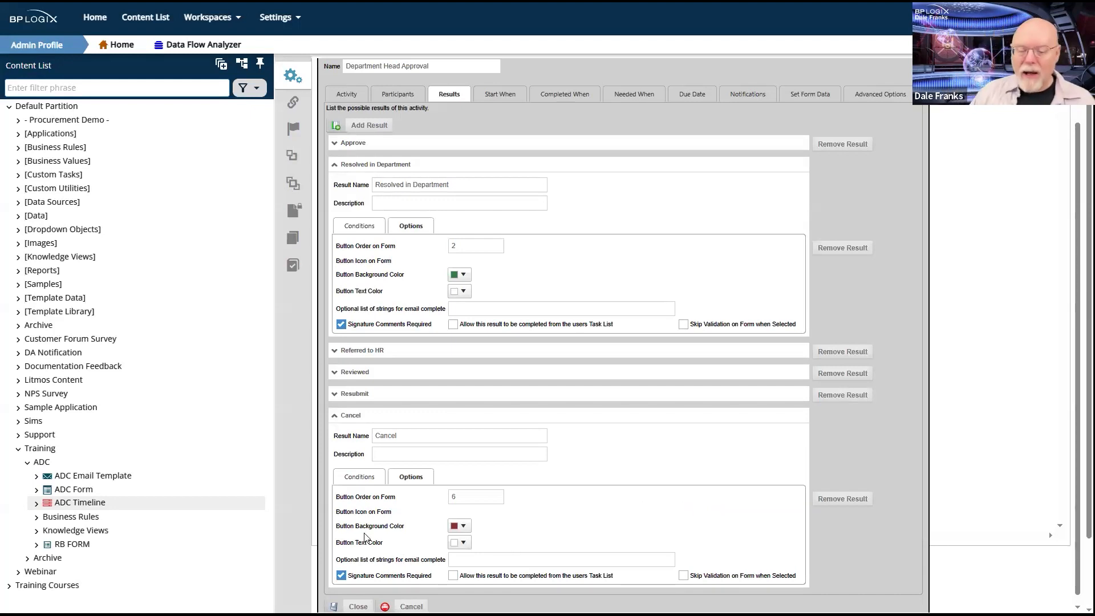
{"action": "scroll", "coordinate": [368, 510], "scroll_direction": "down", "scroll_amount": 1}
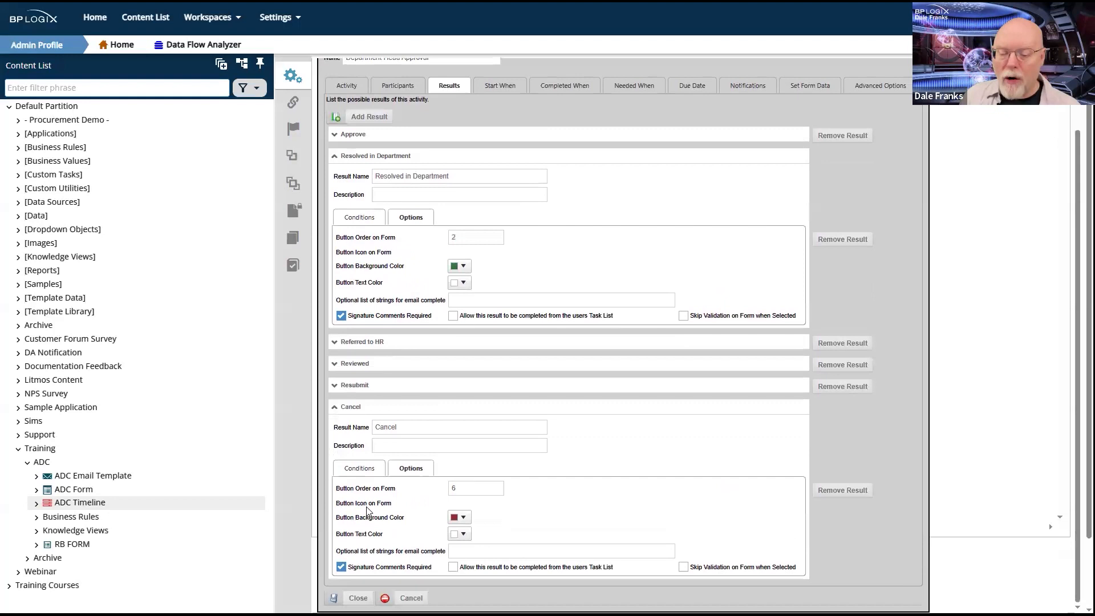
{"action": "scroll", "coordinate": [367, 510], "scroll_direction": "up", "scroll_amount": 1}
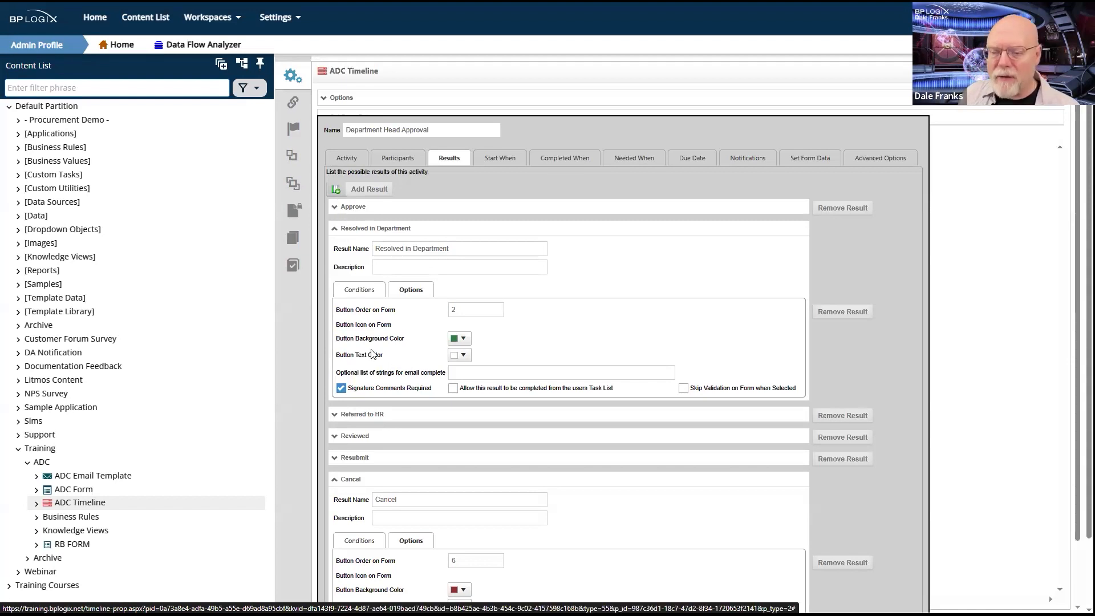
Close the Department Head Approval activity and require signature comments for the Cancel result of the Manager Approval activity.
{"action": "scroll", "coordinate": [365, 517], "scroll_direction": "down", "scroll_amount": 1}
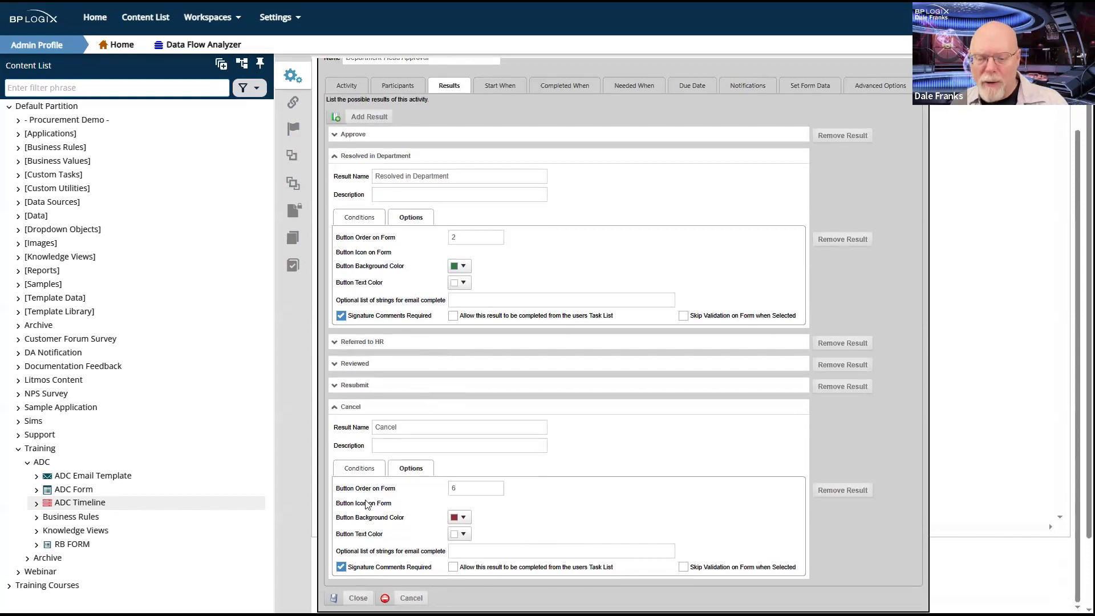
{"action": "left_click", "coordinate": [360, 598]}
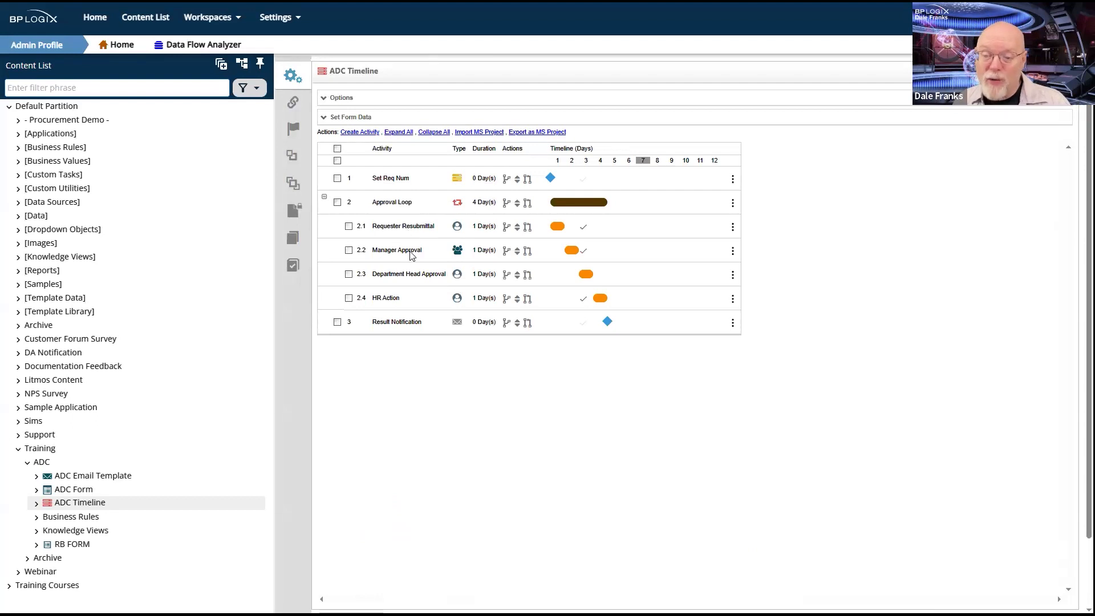
{"action": "left_click", "coordinate": [412, 255]}
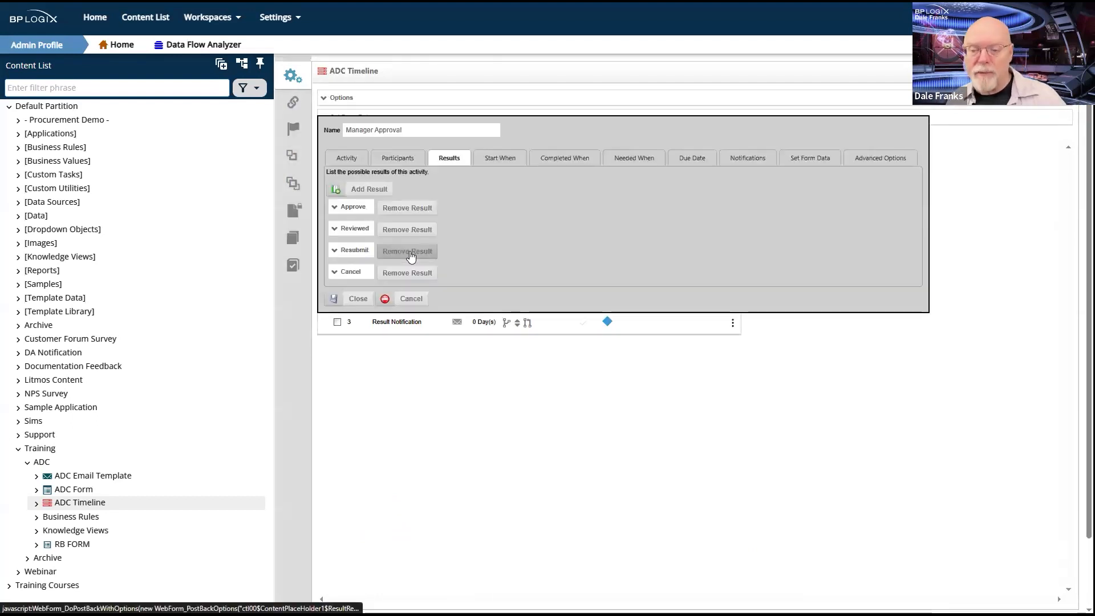
{"action": "left_click", "coordinate": [332, 274]}
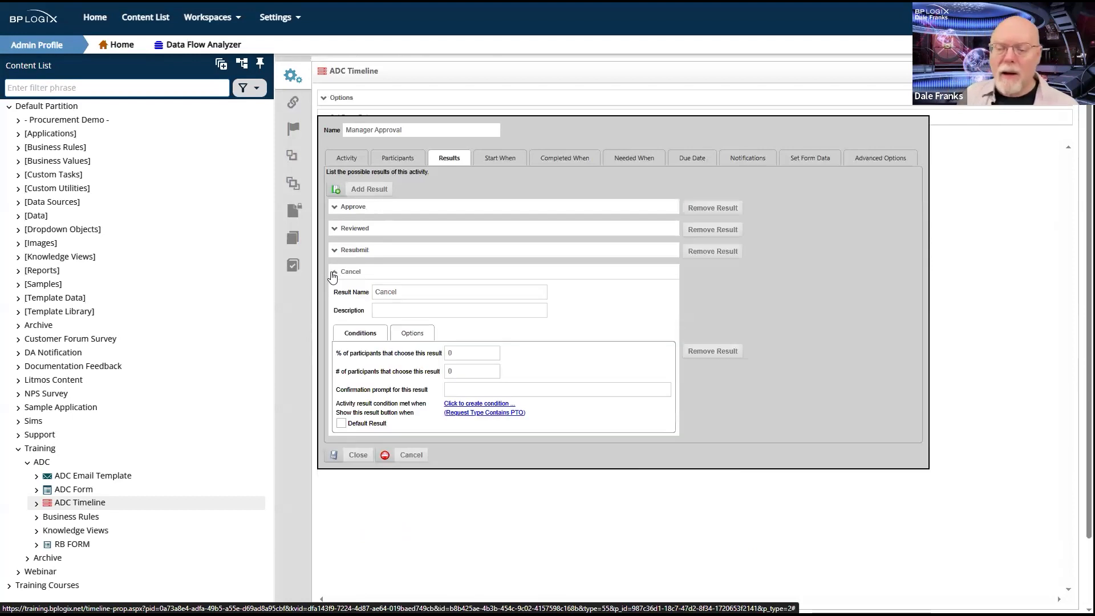
{"action": "left_click", "coordinate": [406, 334]}
{"action": "left_click", "coordinate": [341, 432]}
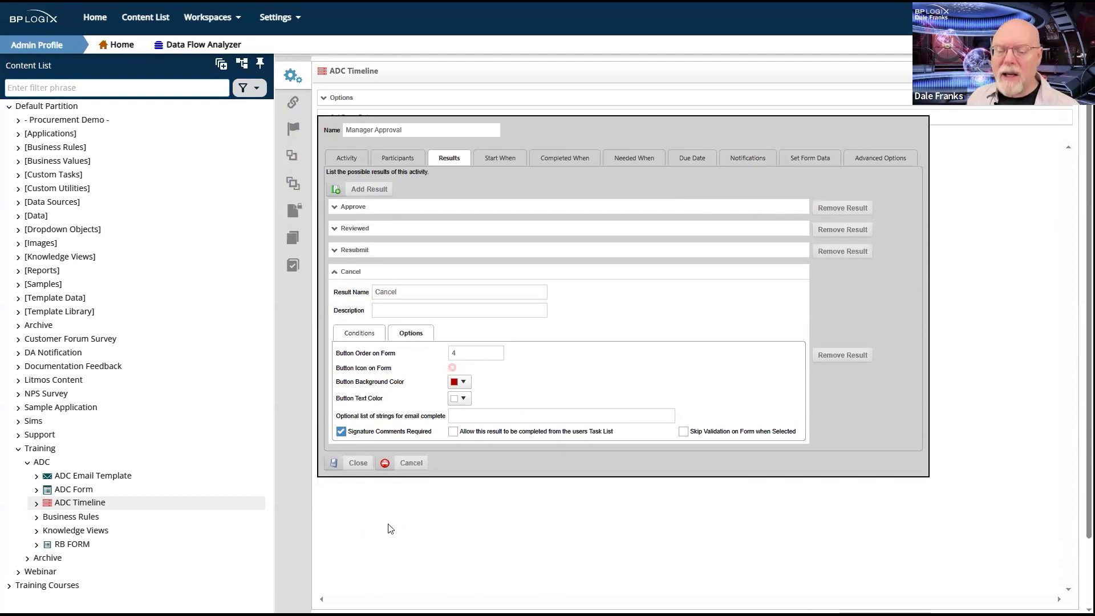
{"action": "left_click", "coordinate": [351, 465]}
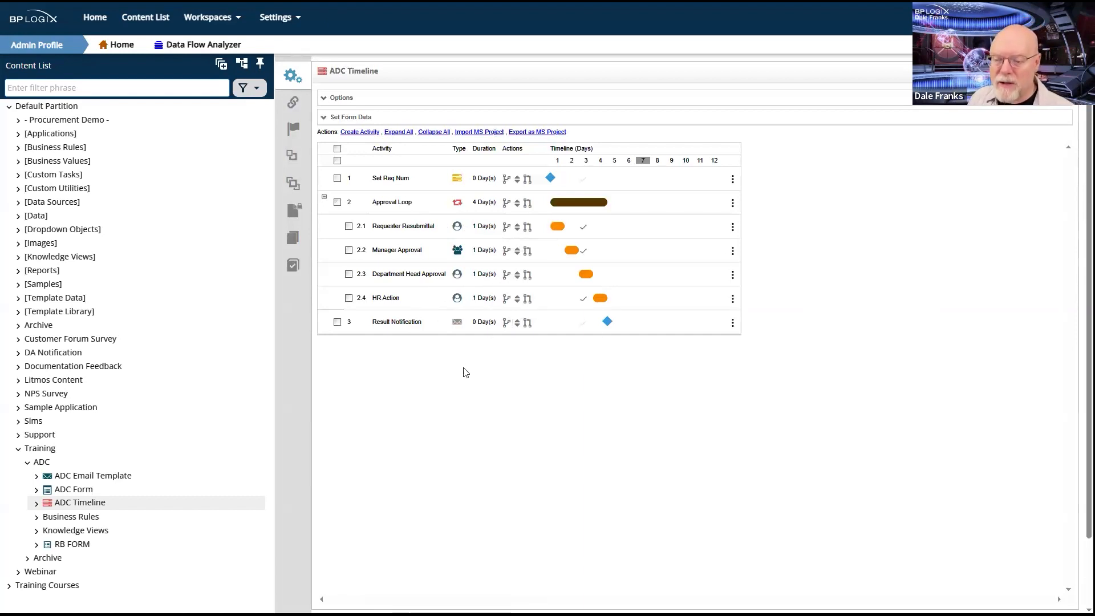
Review the list of results in the Requester Resubmittal activity, close it, and open the Result Notification activity.
{"action": "left_click", "coordinate": [409, 231]}
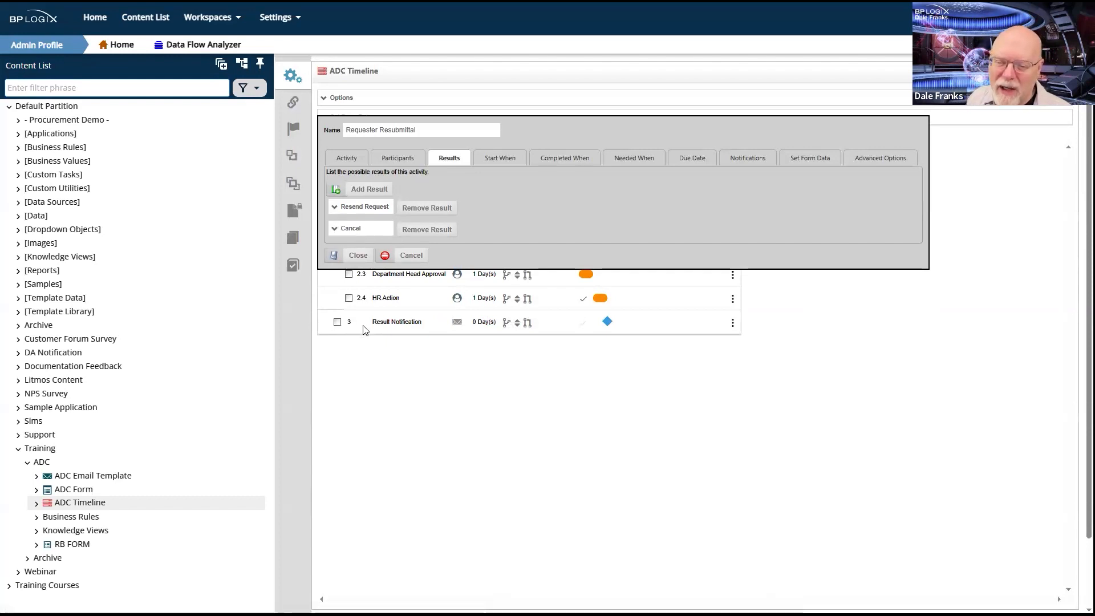
{"action": "left_click", "coordinate": [359, 257]}
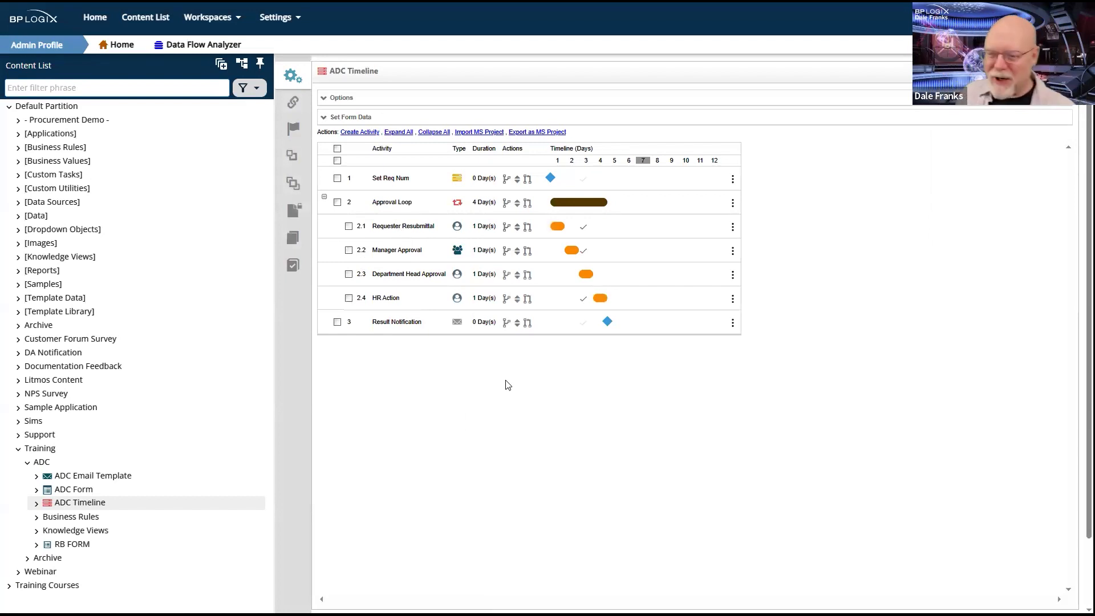
{"action": "left_click", "coordinate": [406, 323]}
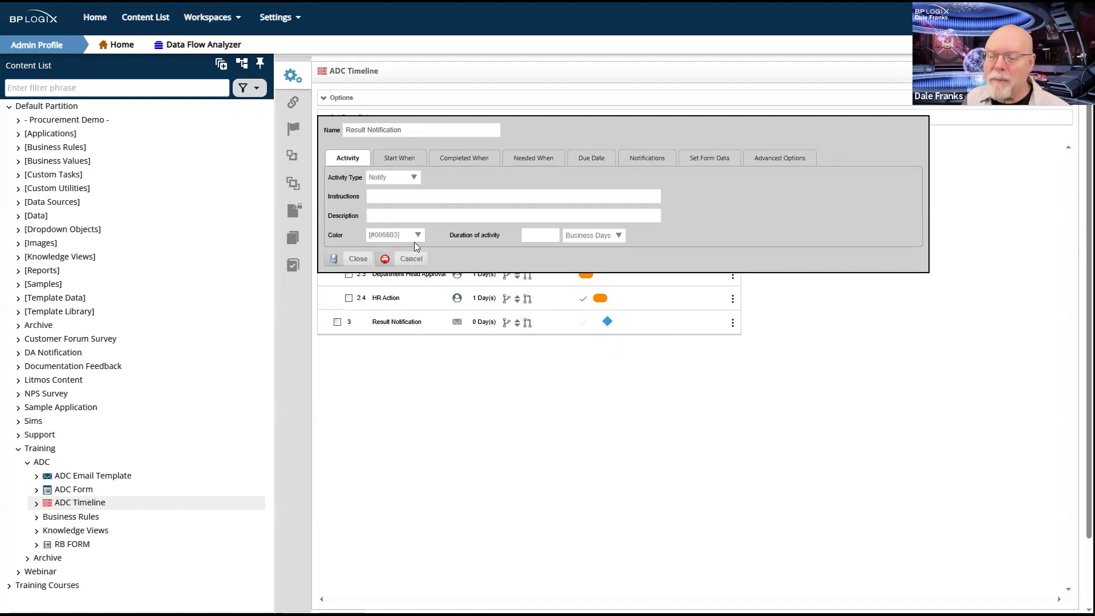
Review the Result Notification activity's Start When, Needed When and Notifications settings, and close the activity.
{"action": "left_click", "coordinate": [412, 168]}
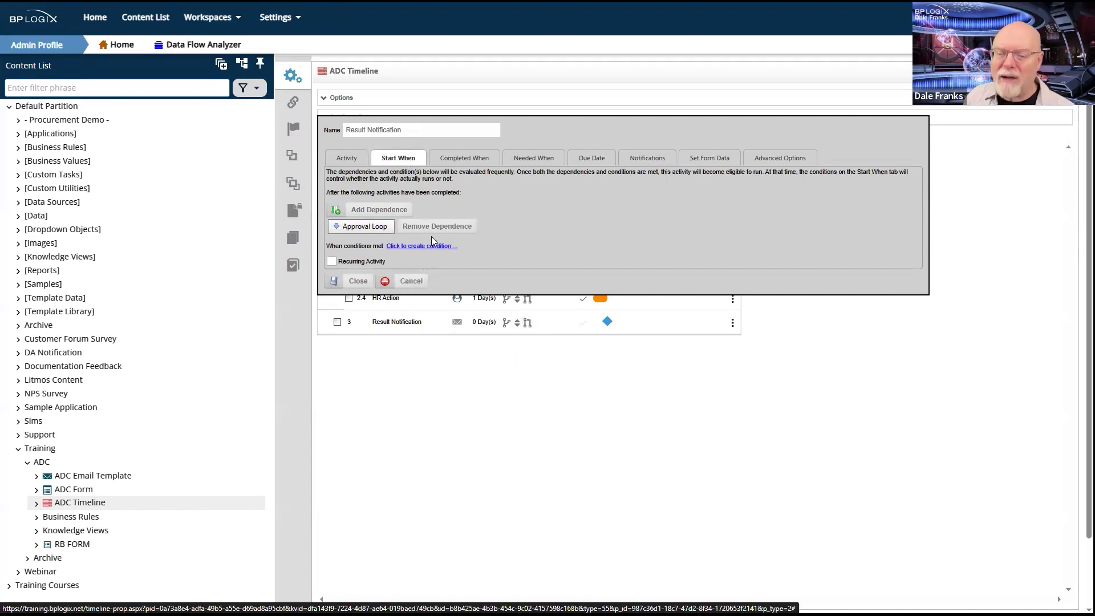
{"action": "left_click", "coordinate": [551, 161]}
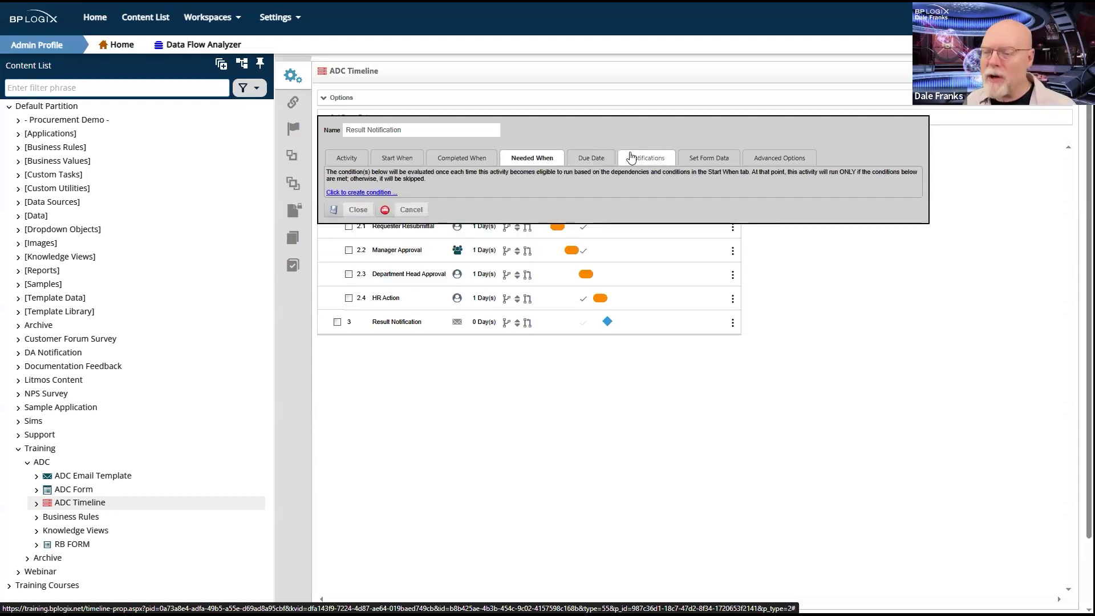
{"action": "left_click", "coordinate": [643, 165]}
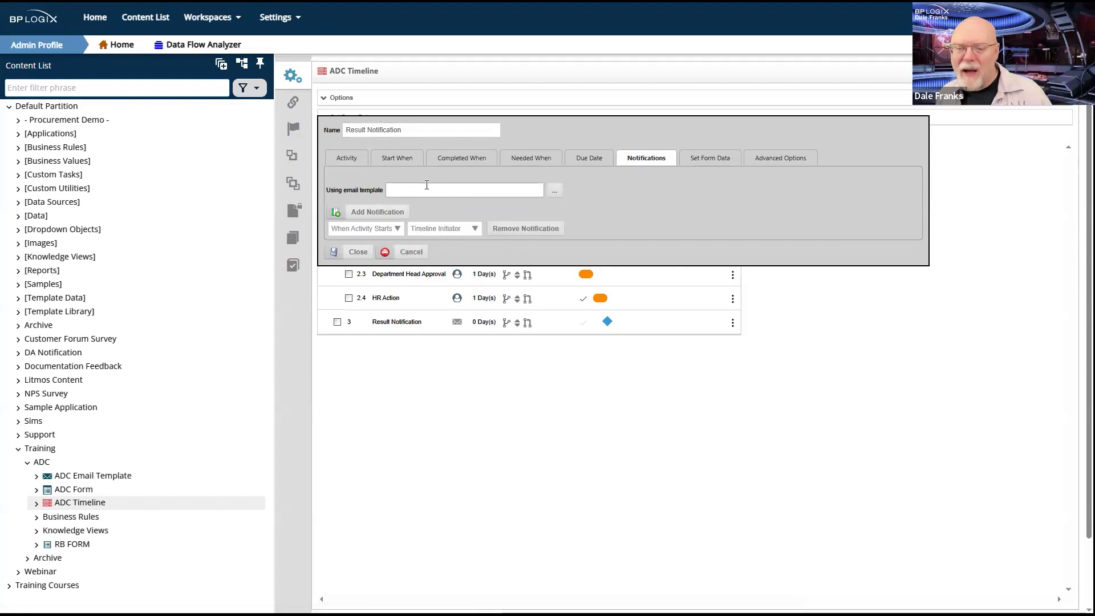
{"action": "left_click", "coordinate": [354, 252]}
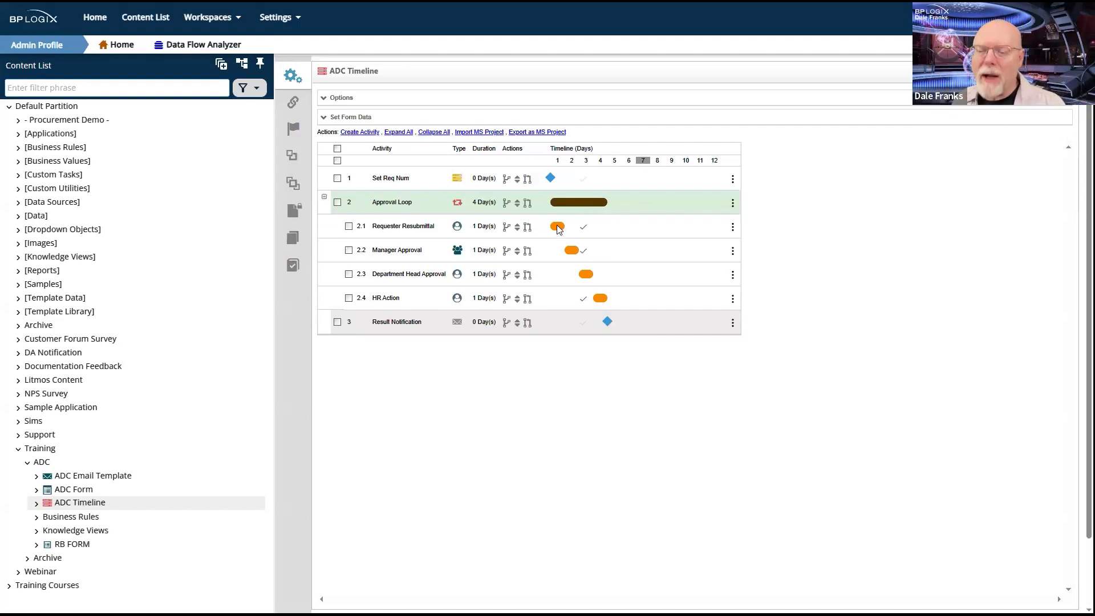
Save the ADC Timeline, repeating the save if running timers block it.
{"action": "mouse_move", "coordinate": [573, 233]}
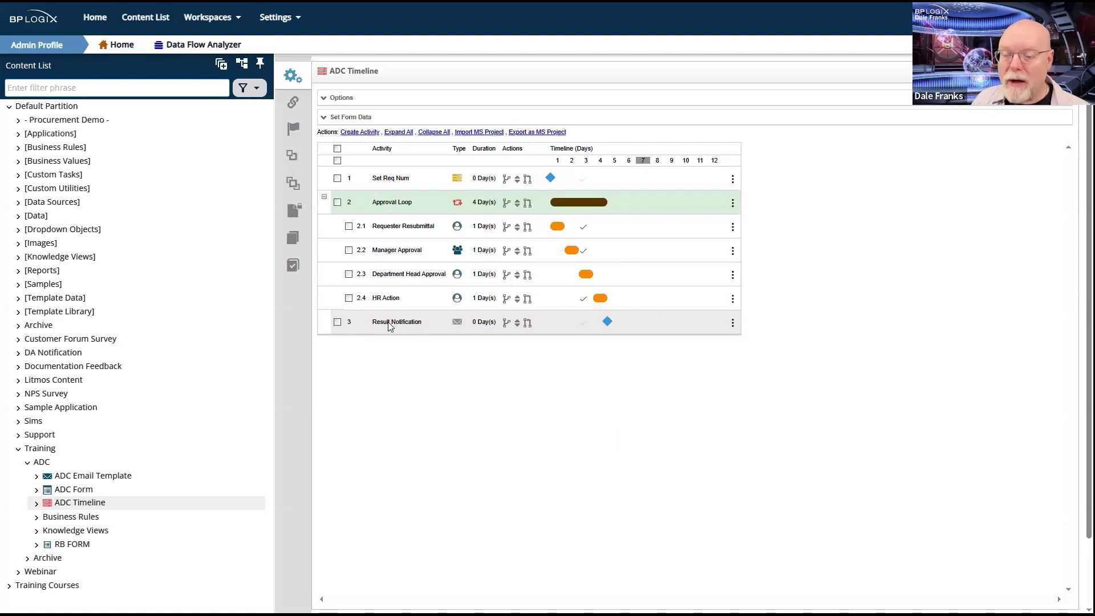
{"action": "left_click", "coordinate": [1017, 100]}
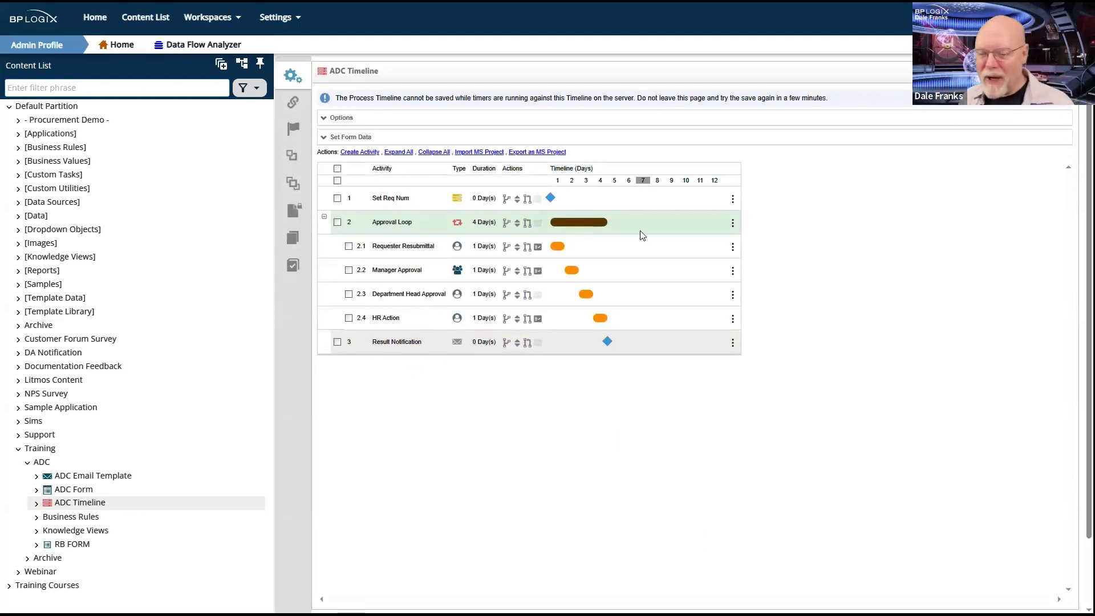
{"action": "mouse_move", "coordinate": [1041, 72]}
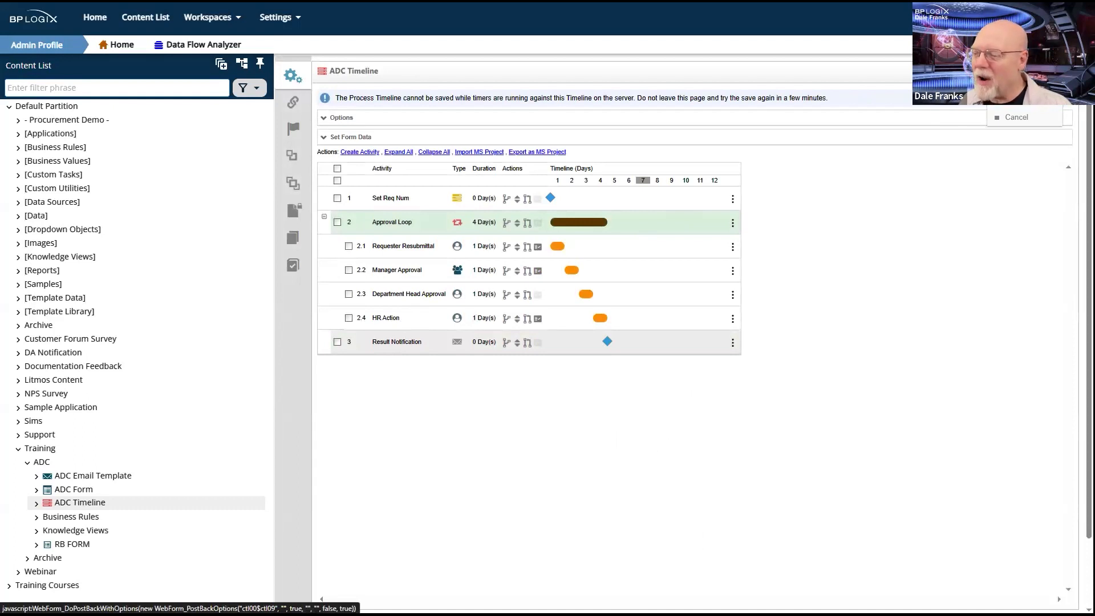
{"action": "left_click", "coordinate": [1018, 96]}
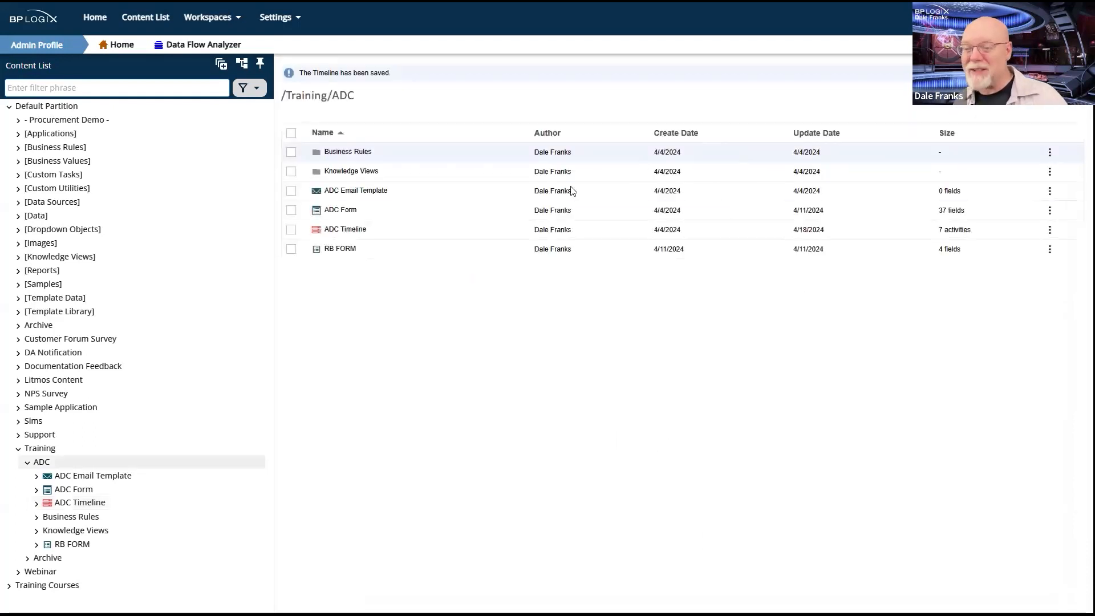
Run the ADC Form, submit a Complaint request with Exclude Manager enabled, and complete the department head approval as Referred to HR.
{"action": "left_click", "coordinate": [291, 212]}
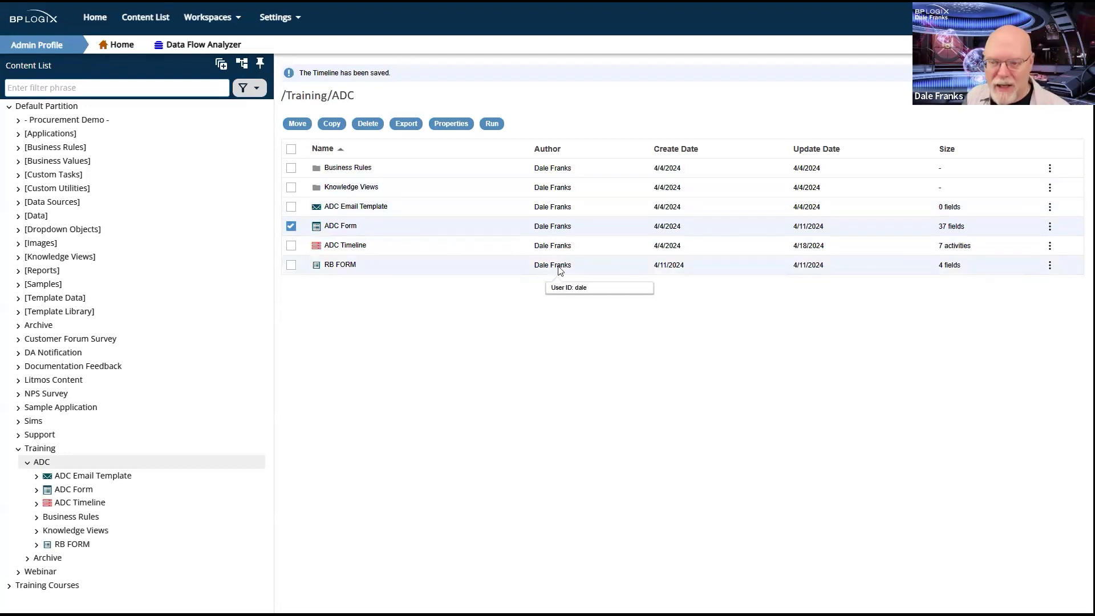
{"action": "left_click", "coordinate": [495, 126]}
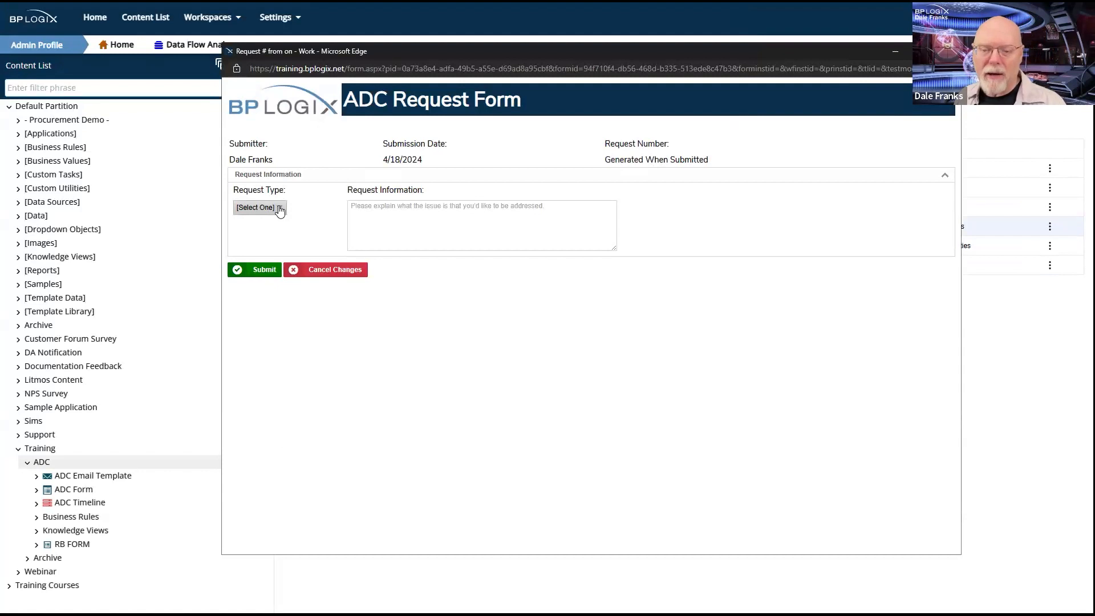
{"action": "left_click", "coordinate": [279, 209]}
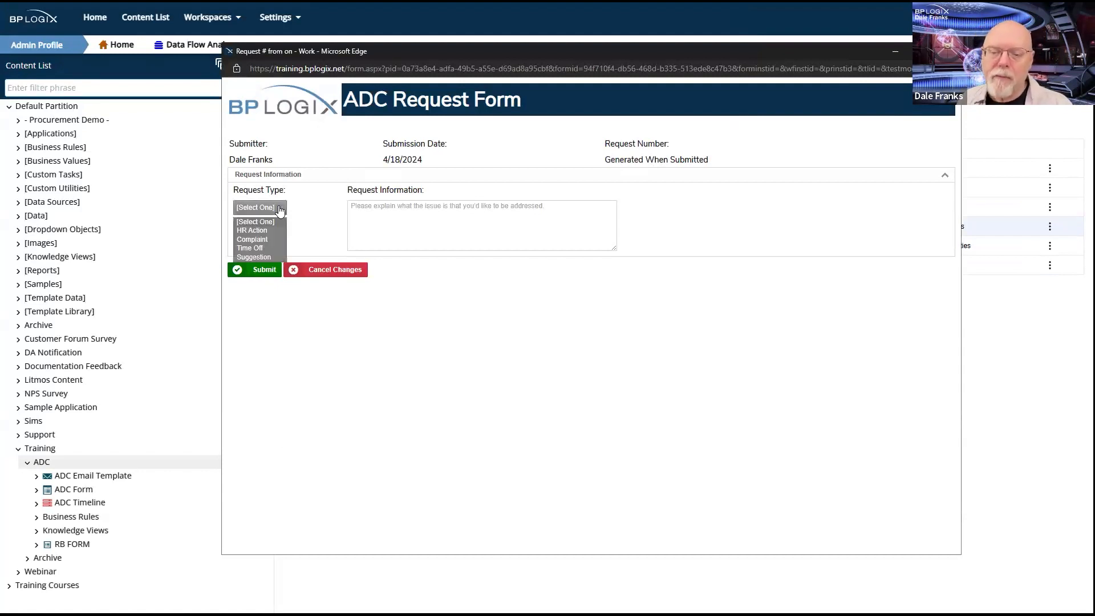
{"action": "left_click", "coordinate": [270, 249]}
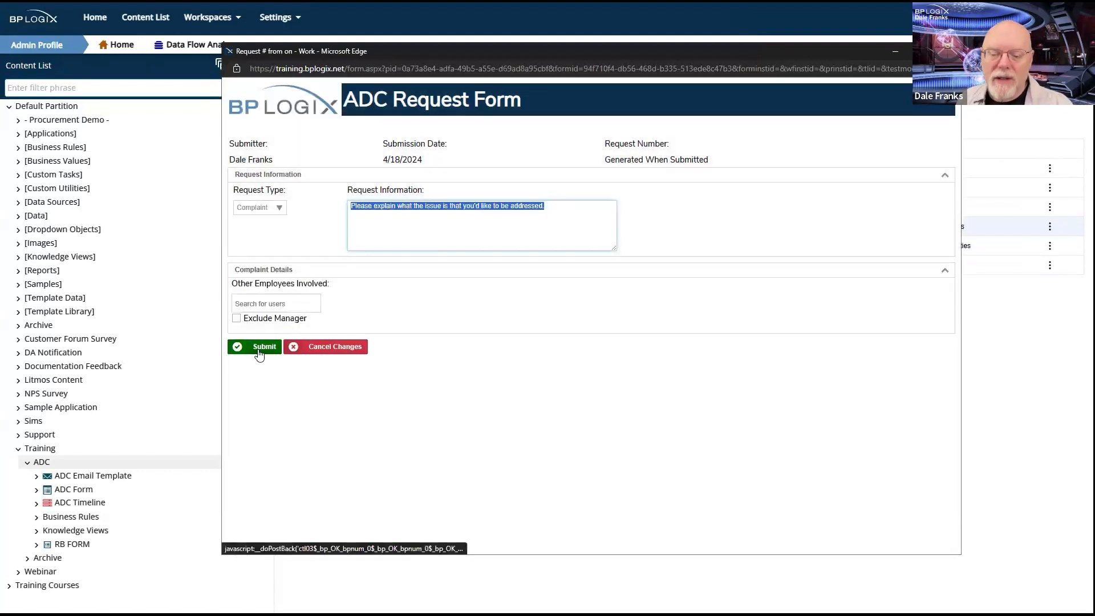
{"action": "left_click", "coordinate": [236, 318]}
{"action": "left_click", "coordinate": [268, 349]}
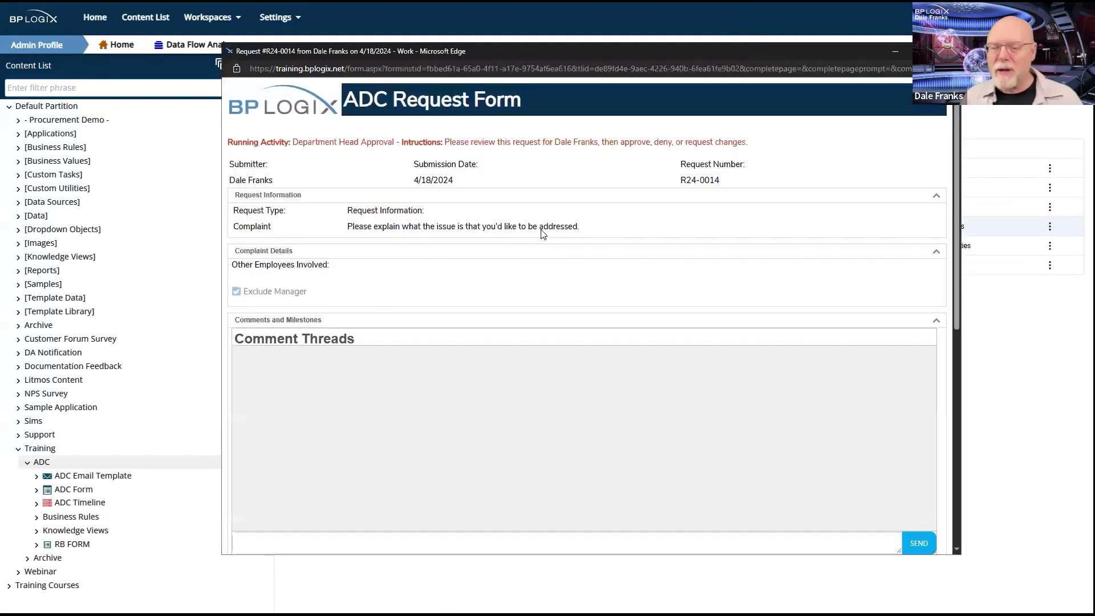
{"action": "scroll", "coordinate": [448, 304], "scroll_direction": "down", "scroll_amount": 10}
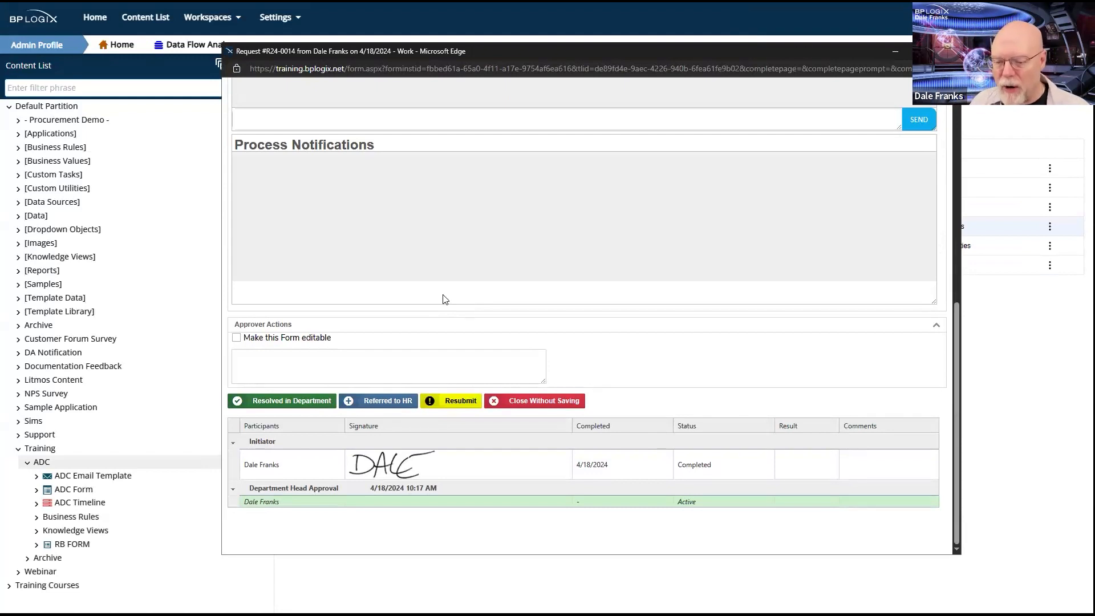
{"action": "left_click", "coordinate": [387, 402]}
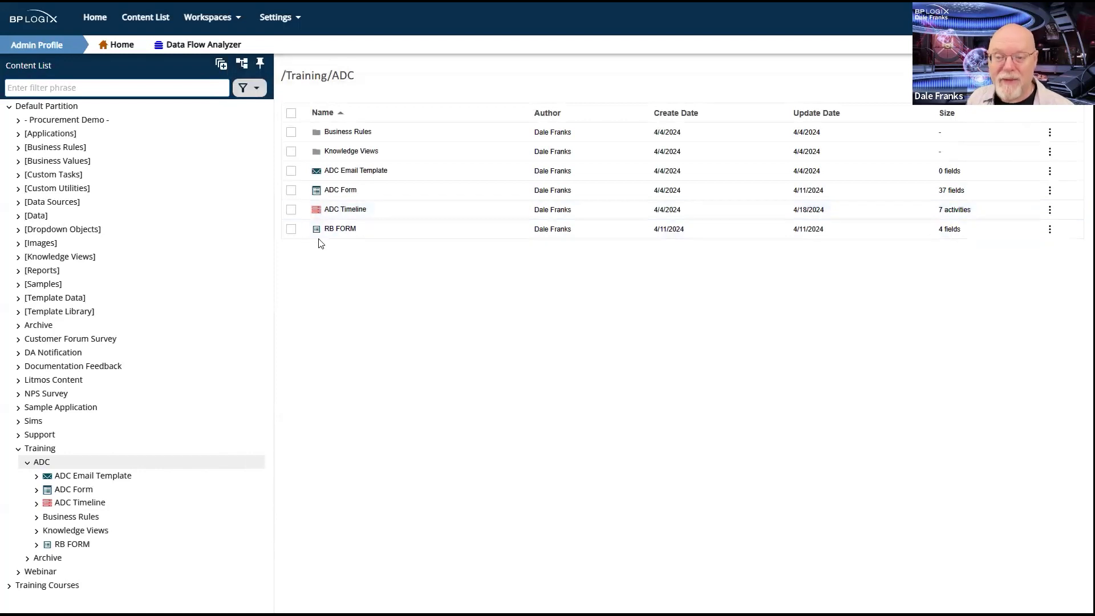
Run the ADC Form again and submit a second Complaint request with Exclude Manager enabled.
{"action": "left_click", "coordinate": [290, 191]}
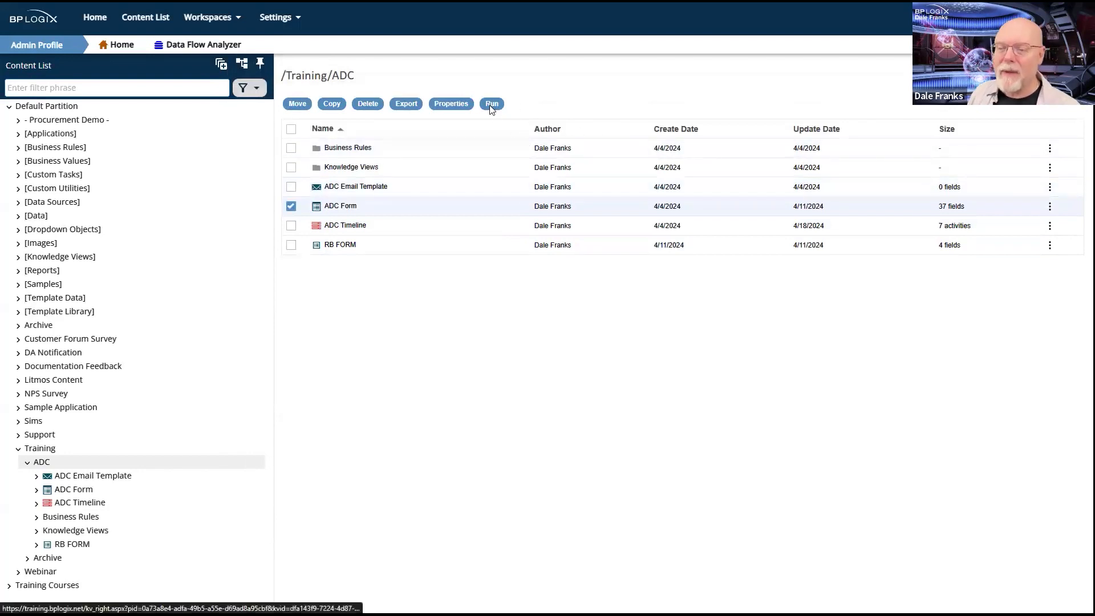
{"action": "left_click", "coordinate": [490, 105]}
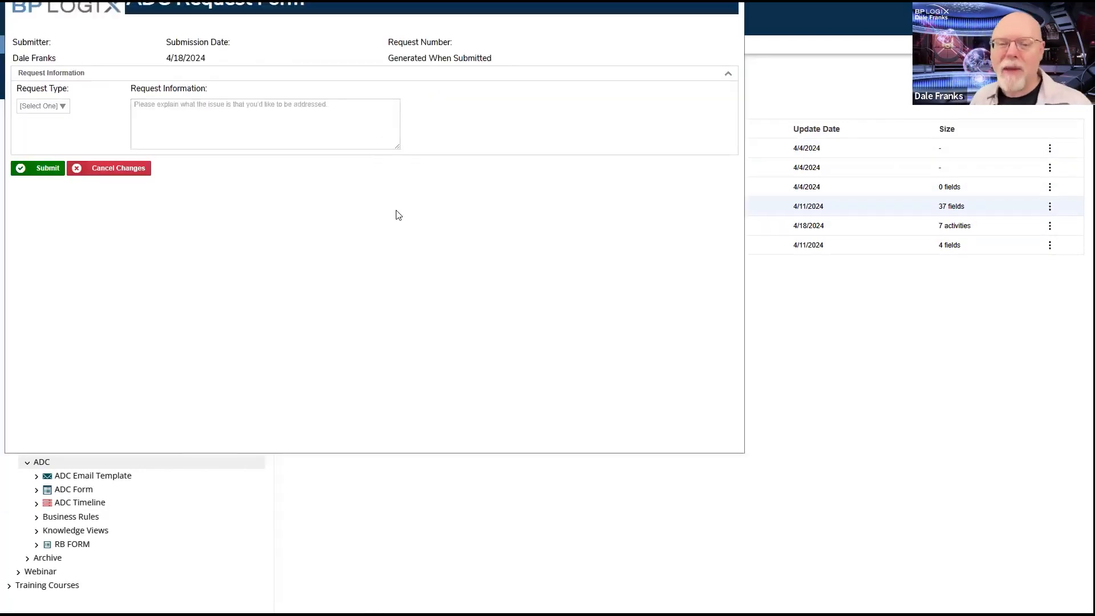
{"action": "left_click", "coordinate": [210, 218]}
{"action": "left_click", "coordinate": [205, 259]}
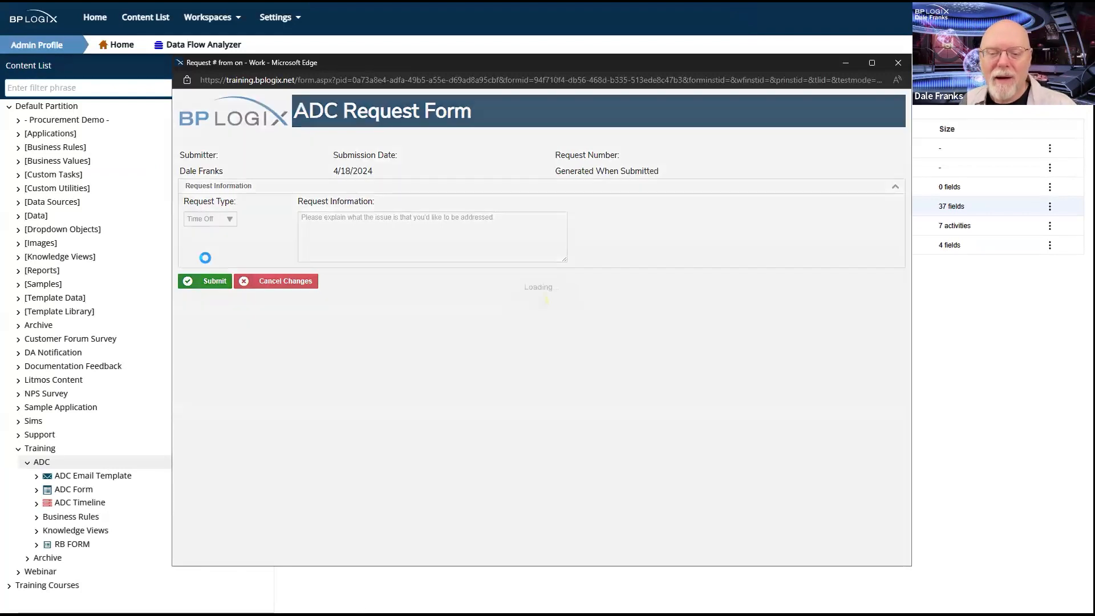
{"action": "left_click", "coordinate": [207, 251]}
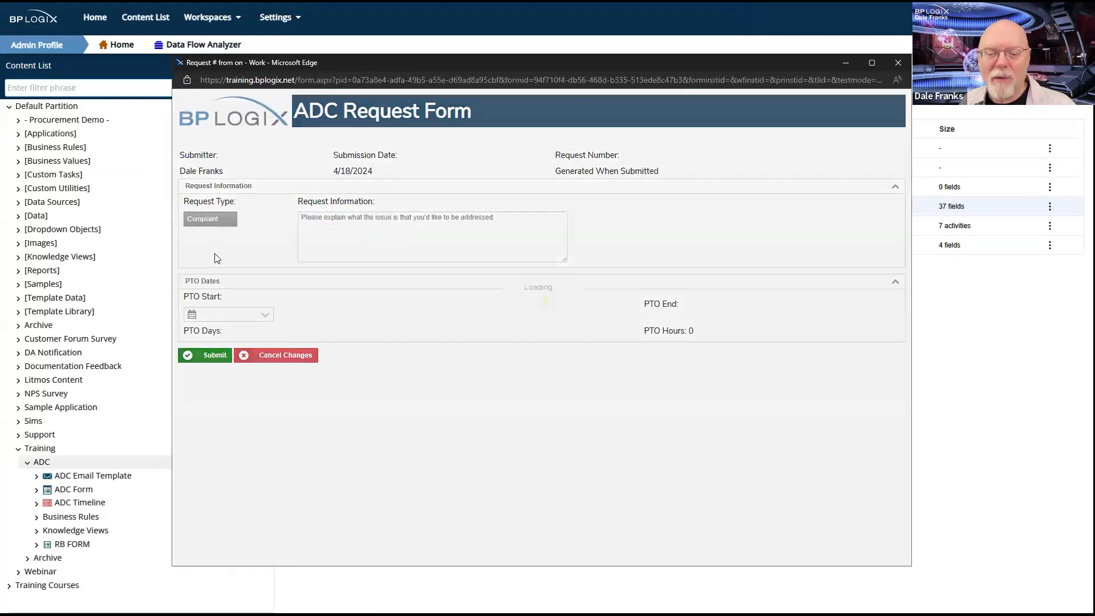
{"action": "left_click", "coordinate": [187, 329]}
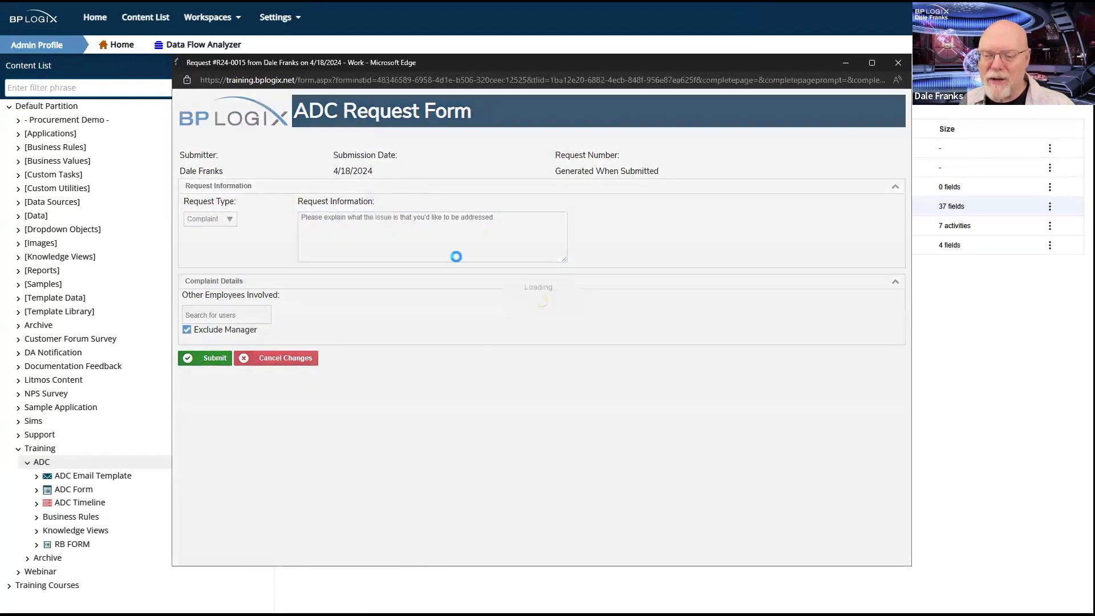
Complete the department head approval as Resolved in Department with the approver comment "erg werg wer gwergw ergwerg".
{"action": "scroll", "coordinate": [212, 435], "scroll_direction": "down", "scroll_amount": 10}
{"action": "scroll", "coordinate": [212, 435], "scroll_direction": "down", "scroll_amount": 1}
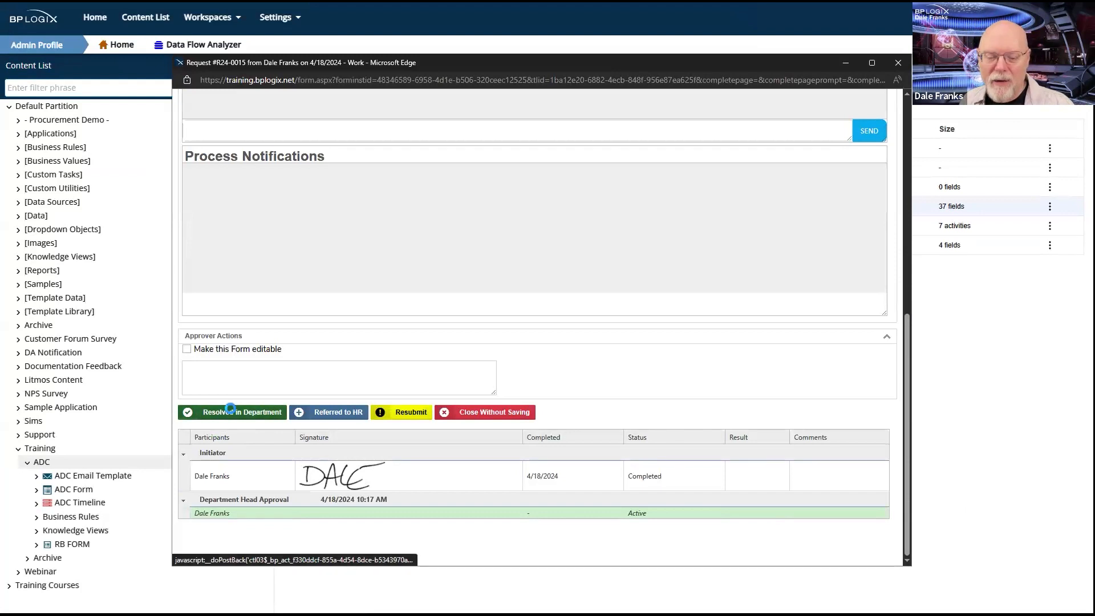
{"action": "left_click", "coordinate": [232, 413]}
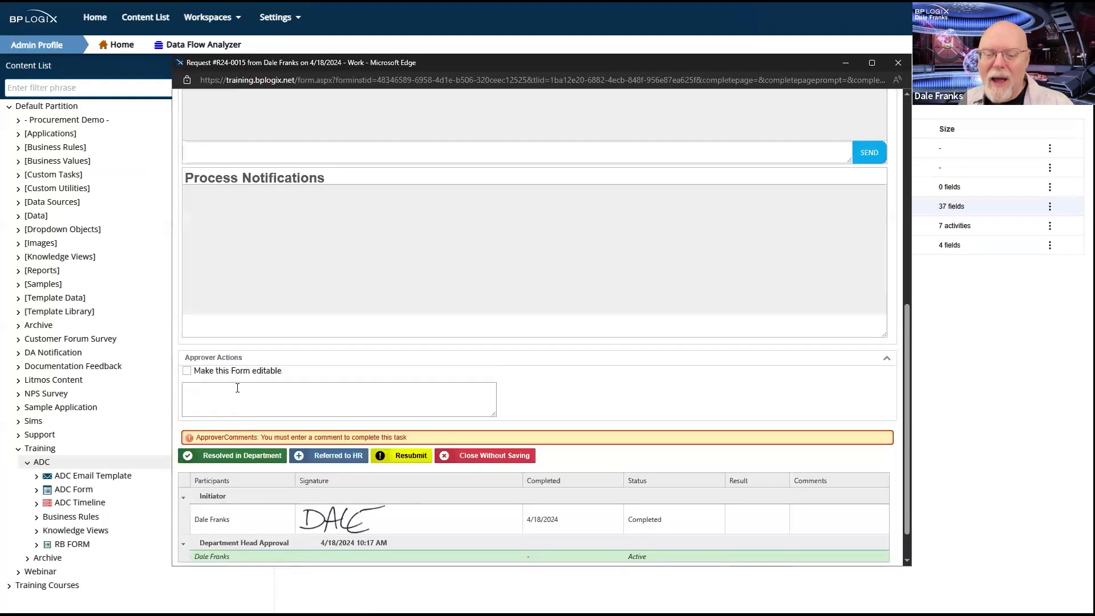
{"action": "left_click", "coordinate": [364, 410]}
{"action": "type", "text": "erg werg wer gwergw ergwerg"}
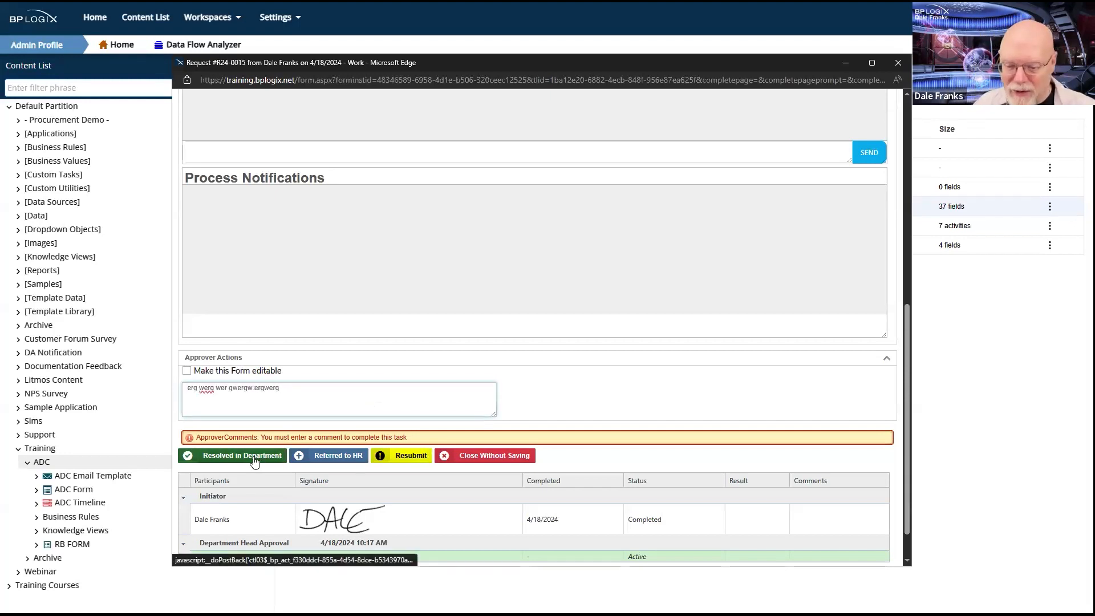
{"action": "left_click", "coordinate": [254, 456]}
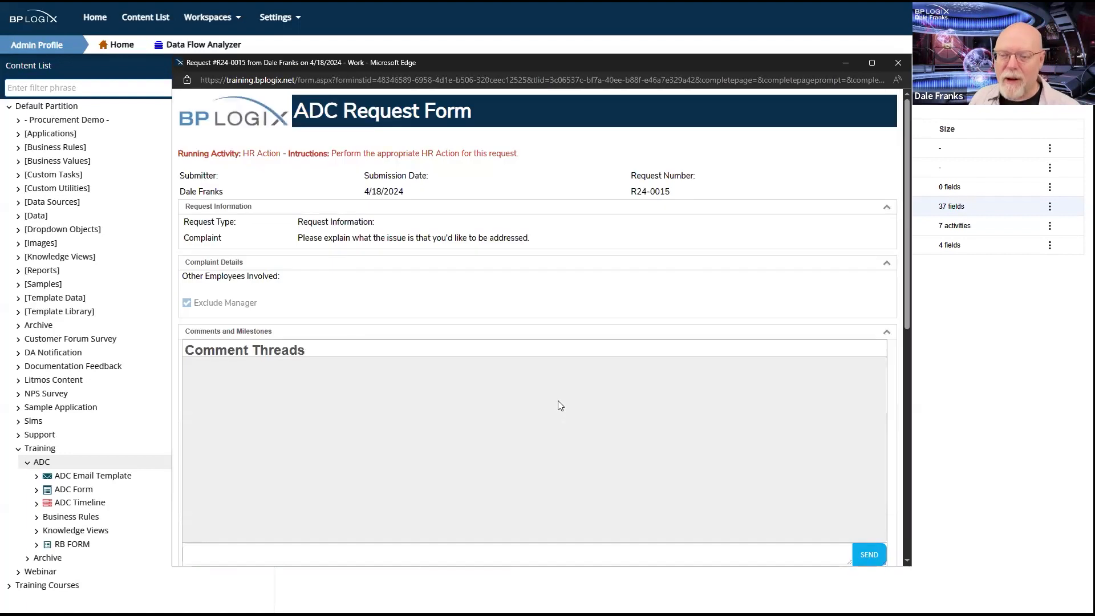
Complete the HR Action task with the approver comment "tey hety ety etyh ety hetyh".
{"action": "scroll", "coordinate": [571, 274], "scroll_direction": "down", "scroll_amount": 6}
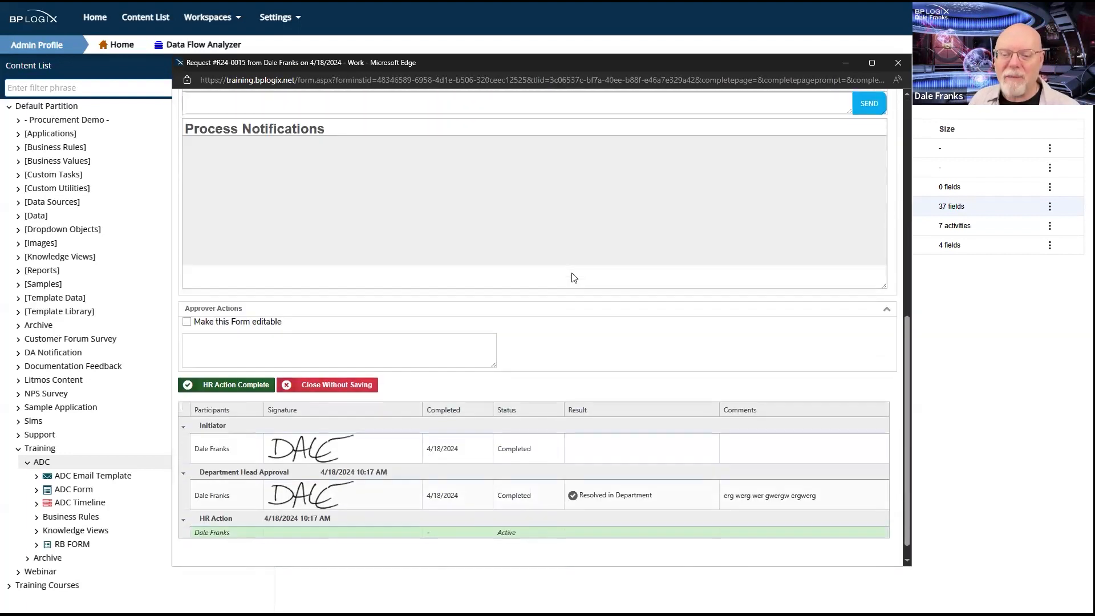
{"action": "scroll", "coordinate": [574, 278], "scroll_direction": "up", "scroll_amount": 6}
{"action": "scroll", "coordinate": [572, 277], "scroll_direction": "down", "scroll_amount": 6}
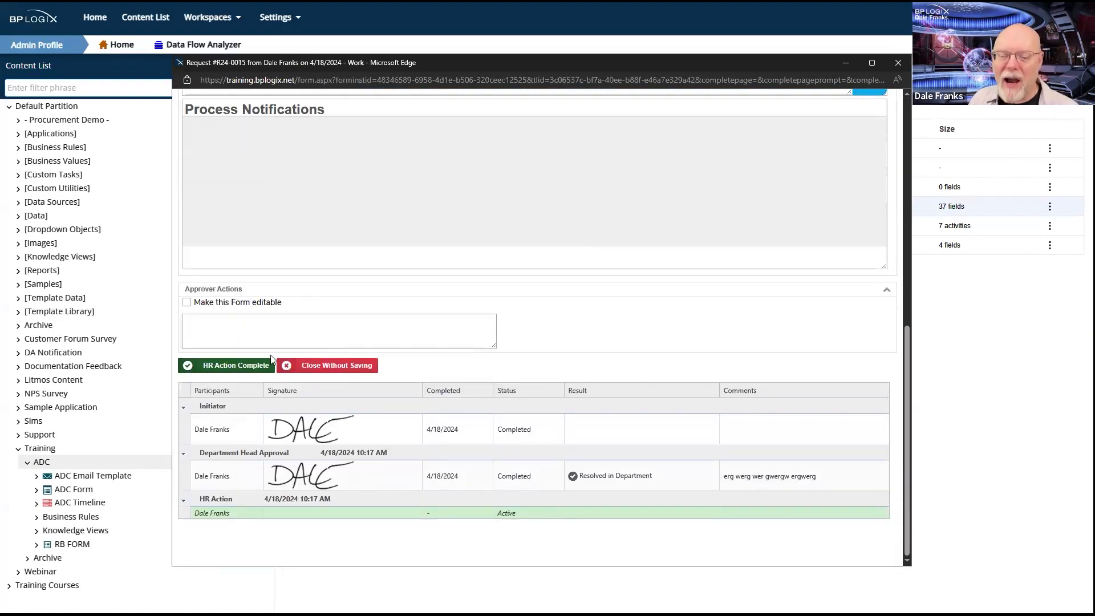
{"action": "left_click", "coordinate": [235, 366]}
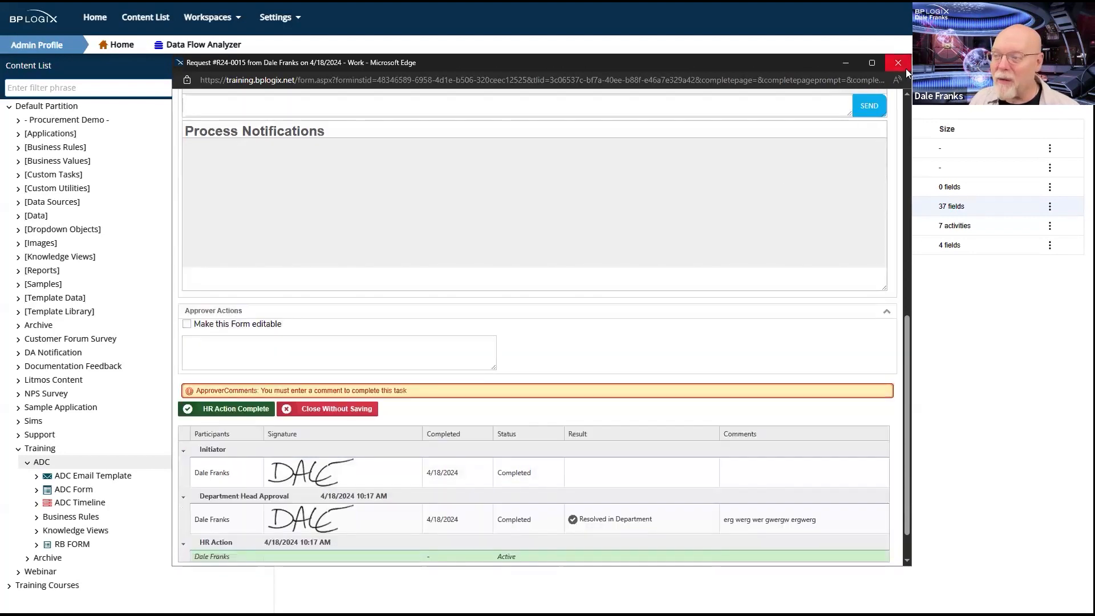
{"action": "left_click", "coordinate": [271, 341]}
{"action": "type", "text": "tey hety ety etyh ety hetyh"}
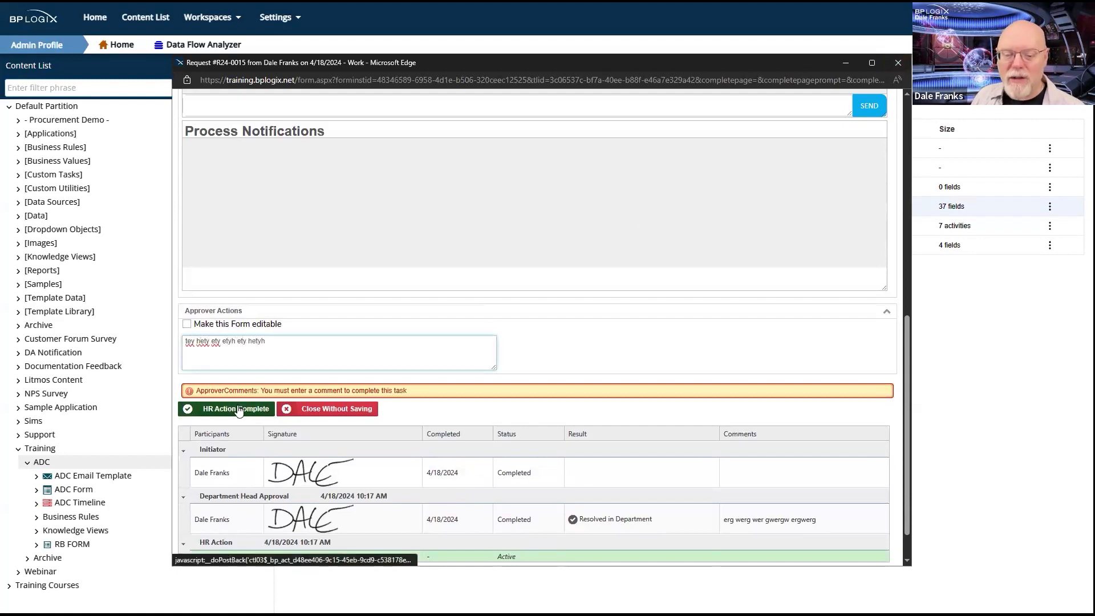
{"action": "left_click", "coordinate": [238, 410]}
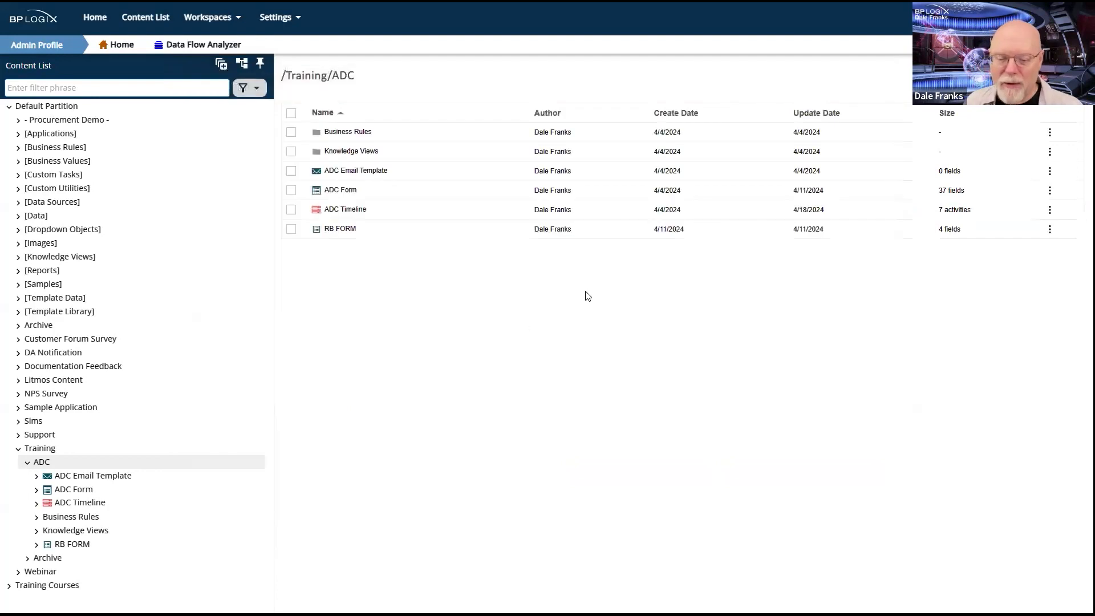
In the ADC Timeline, change HR Action's needed-when condition so the Department Head Approval result must contain HR.
{"action": "left_click", "coordinate": [355, 210]}
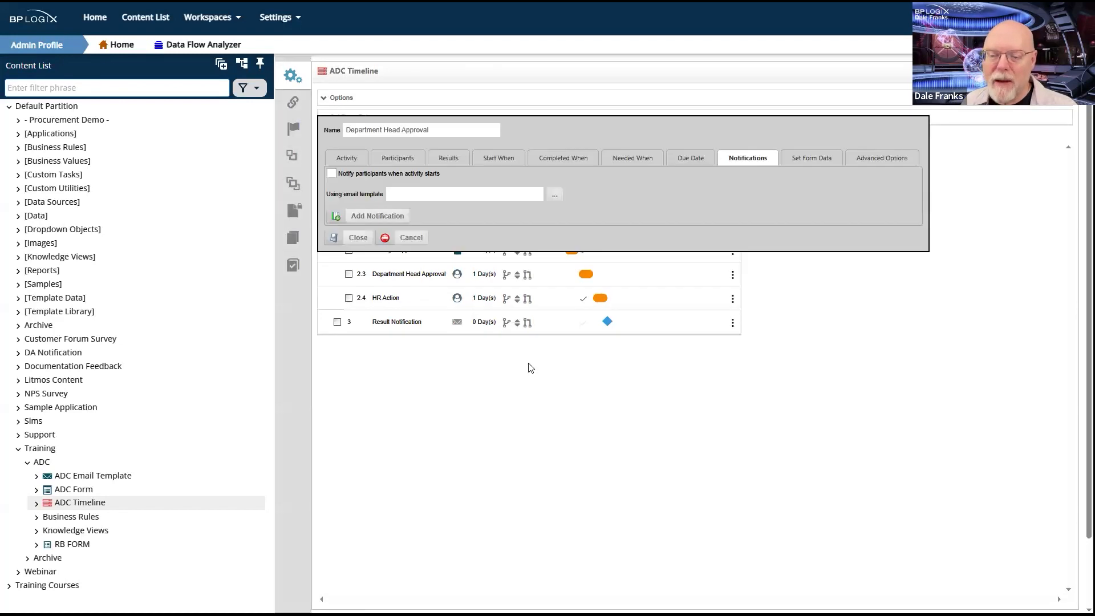
{"action": "left_click", "coordinate": [369, 237]}
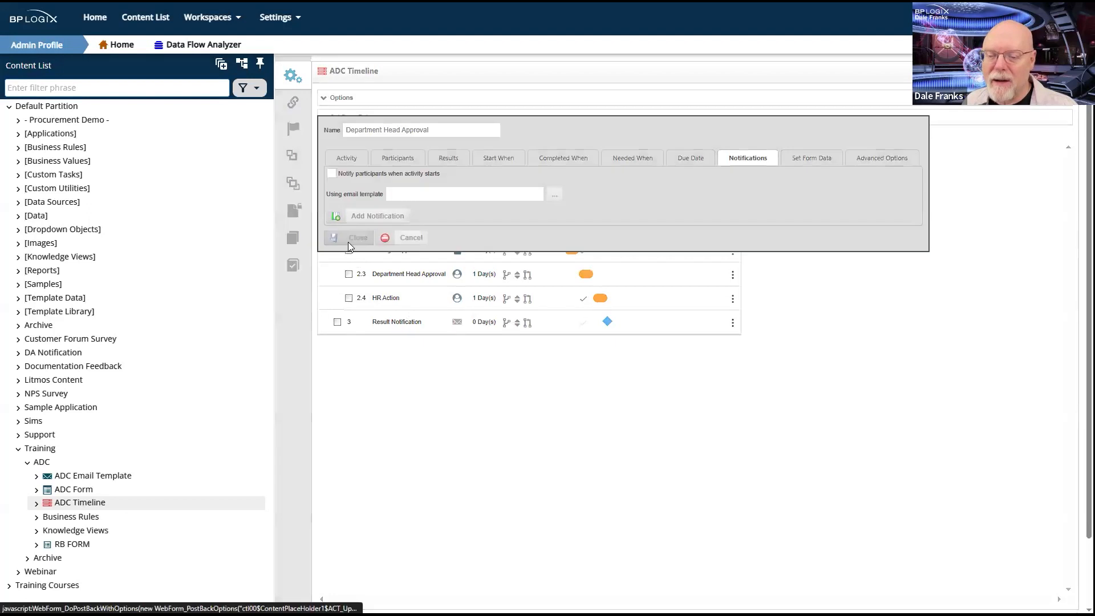
{"action": "left_click", "coordinate": [385, 298]}
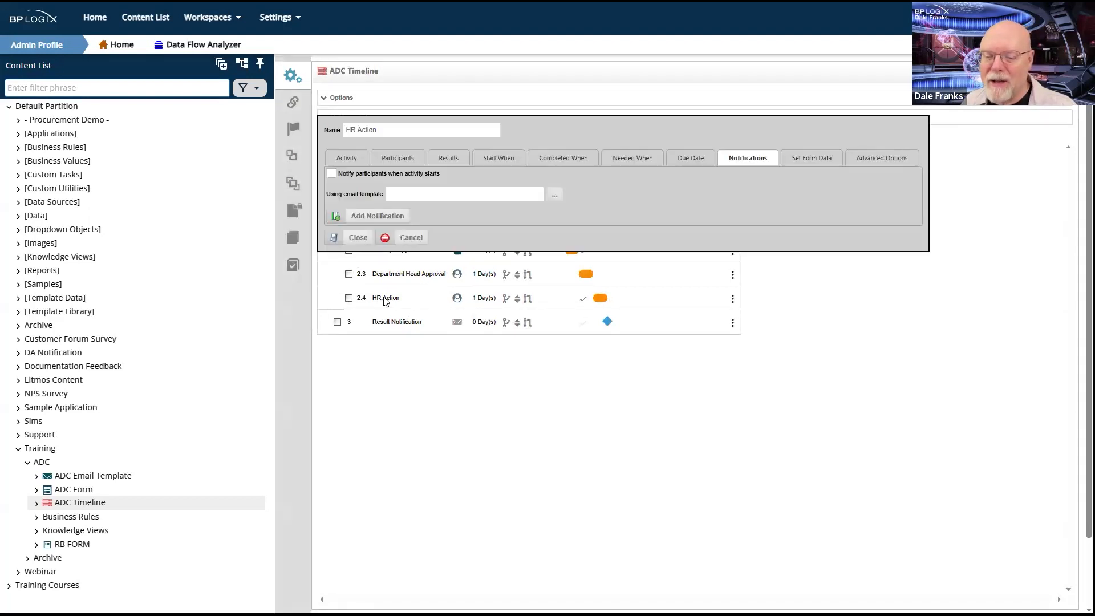
{"action": "left_click", "coordinate": [639, 165]}
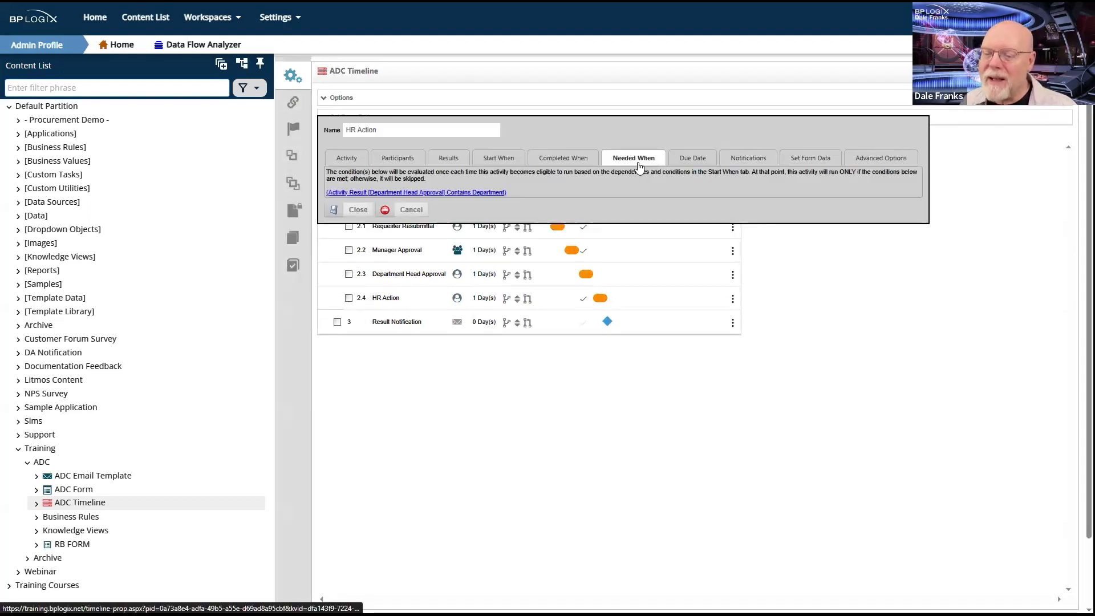
{"action": "left_click", "coordinate": [468, 195]}
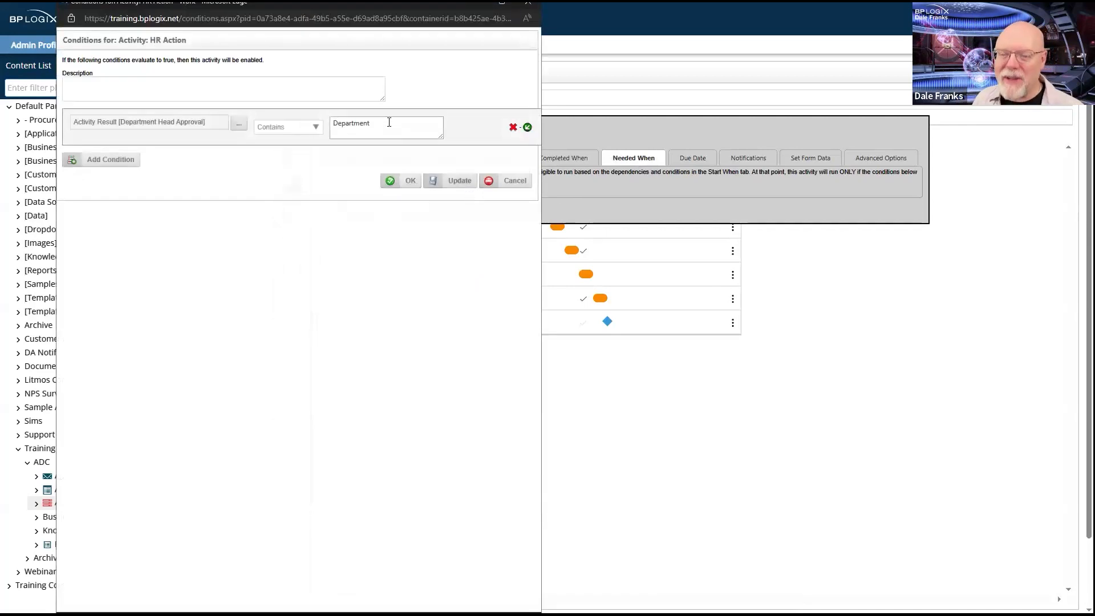
{"action": "double_click", "coordinate": [356, 123]}
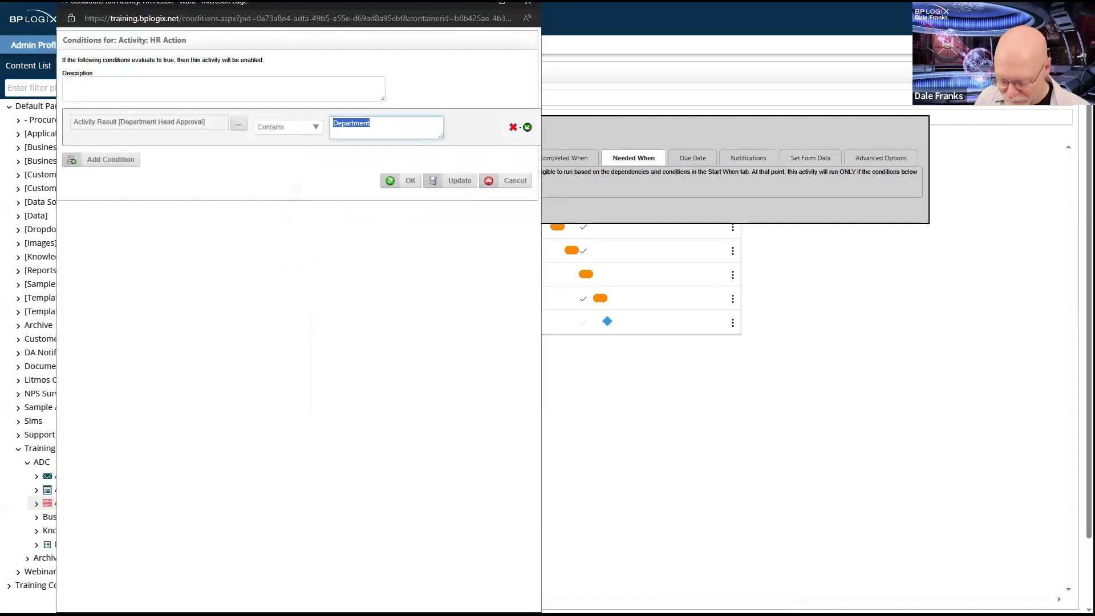
{"action": "type", "text": "HR"}
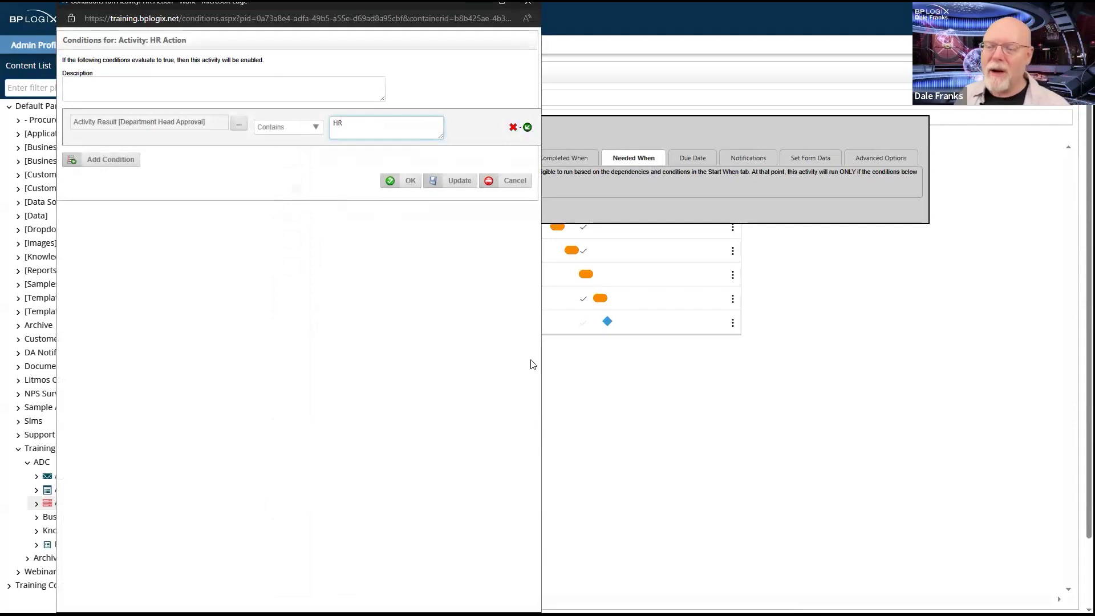
{"action": "left_click", "coordinate": [368, 255]}
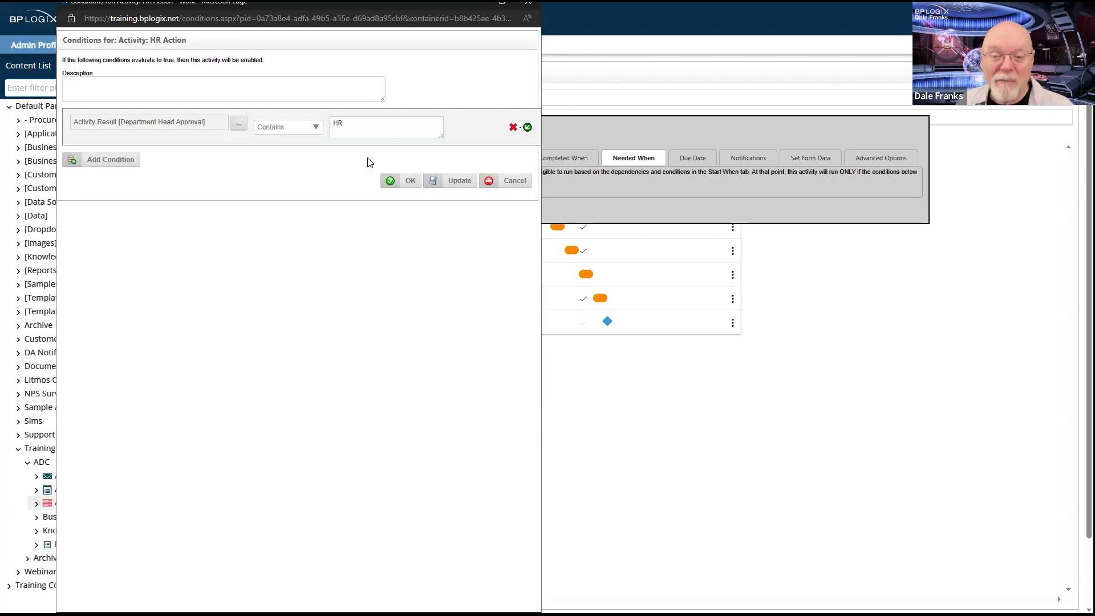
{"action": "left_click", "coordinate": [406, 185]}
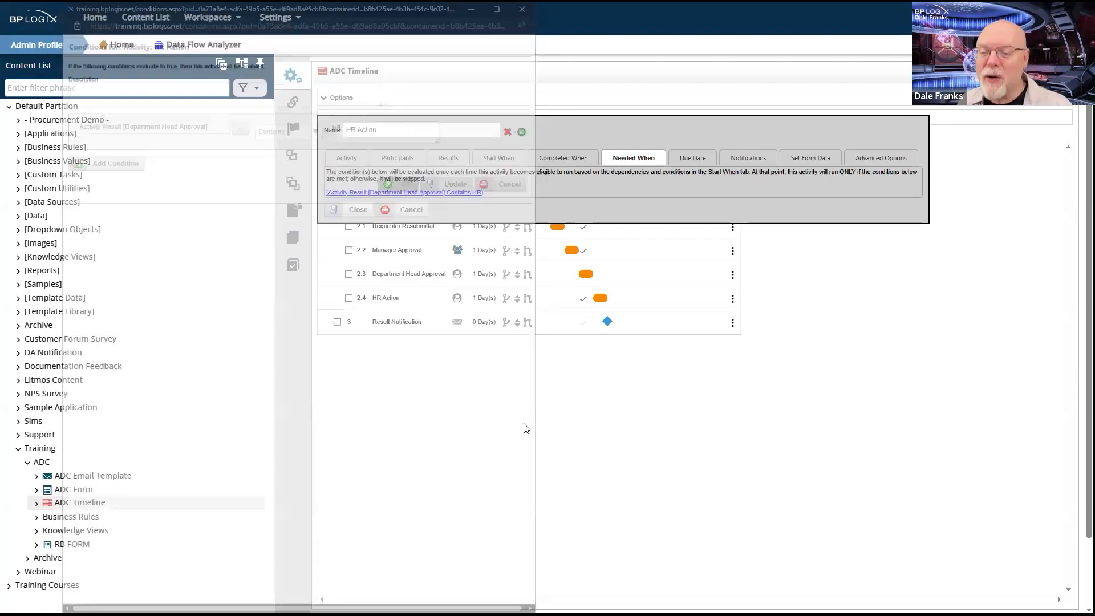
{"action": "left_click", "coordinate": [353, 209]}
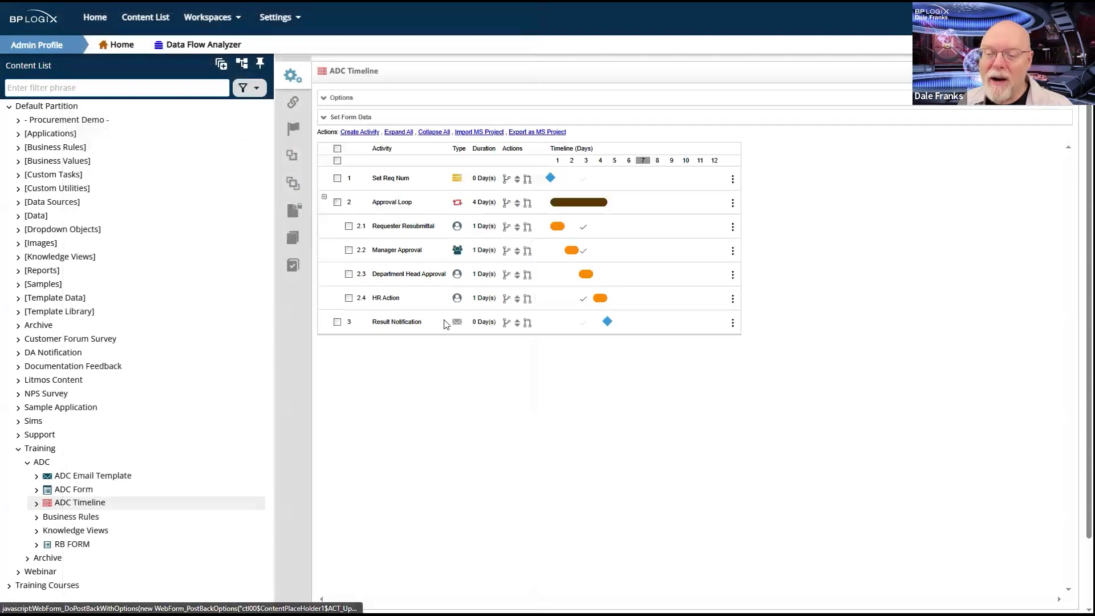
Check the possible results of the Department Head Approval activity and save the ADC Timeline.
{"action": "left_click", "coordinate": [411, 275]}
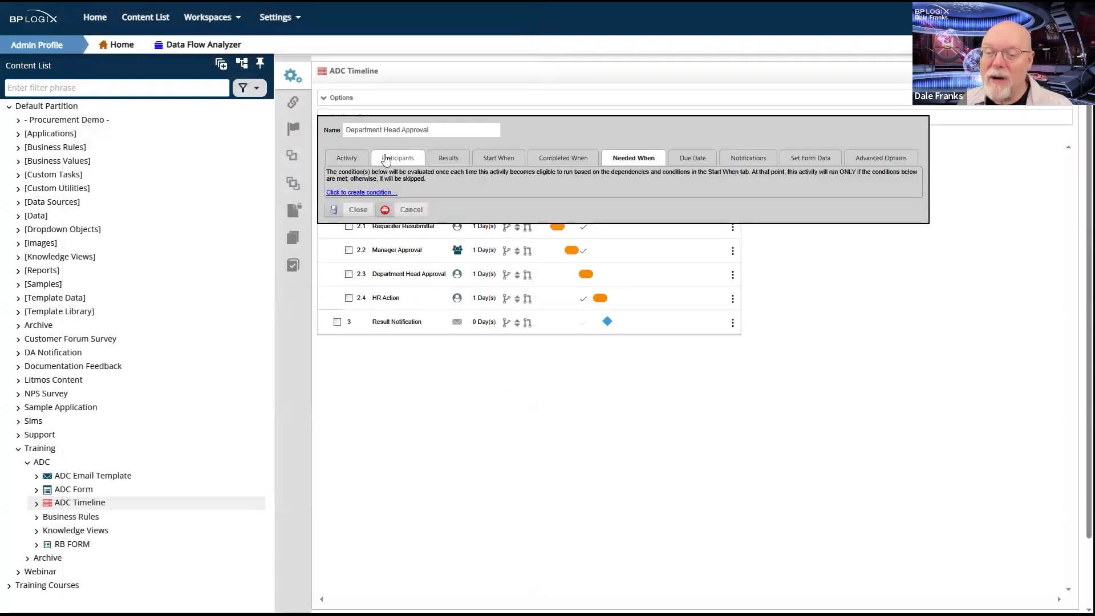
{"action": "left_click", "coordinate": [448, 158]}
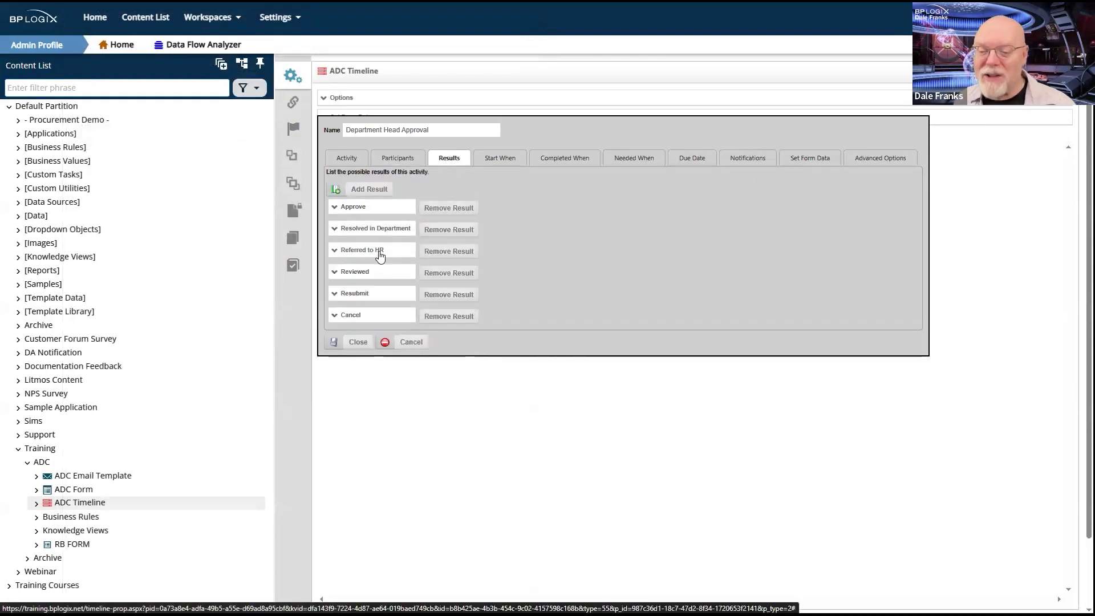
{"action": "left_click", "coordinate": [350, 342]}
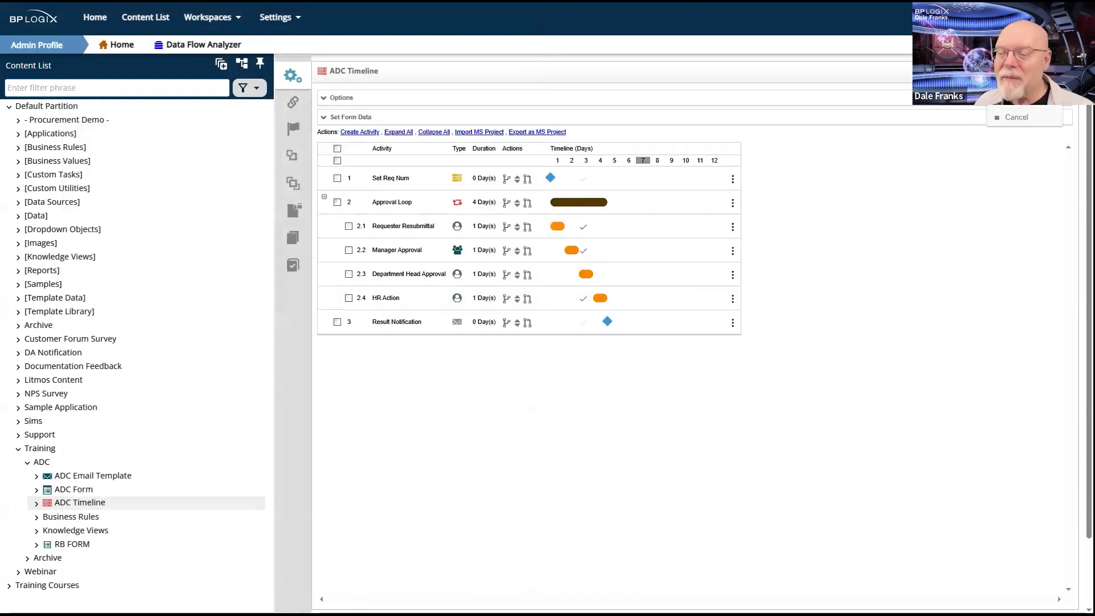
{"action": "left_click", "coordinate": [1018, 74]}
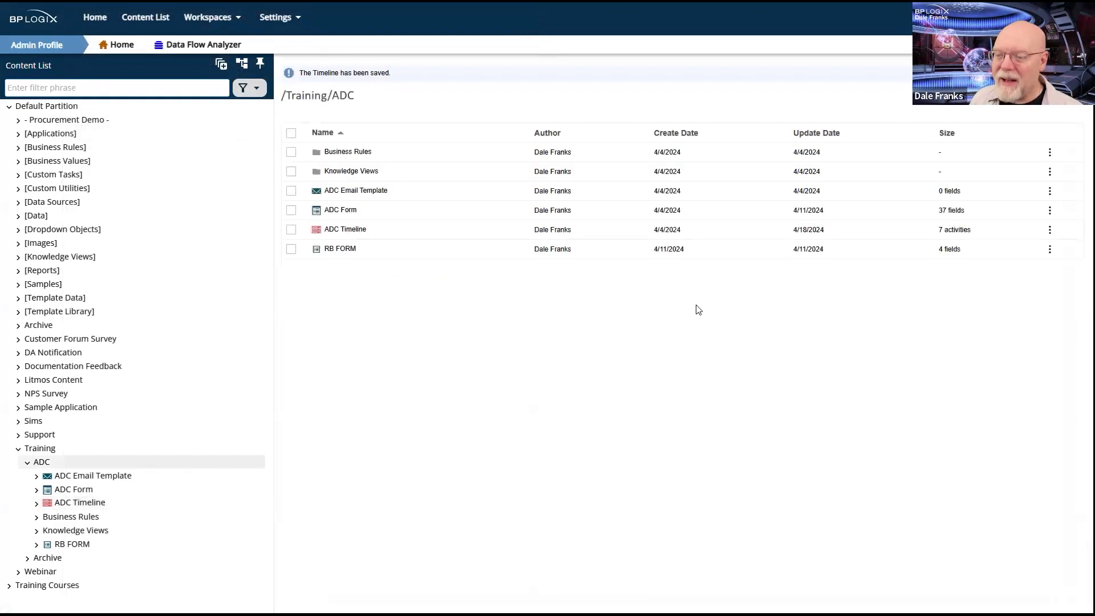
Run the ADC Form and submit a Complaint request with Exclude Manager enabled.
{"action": "left_click", "coordinate": [291, 211]}
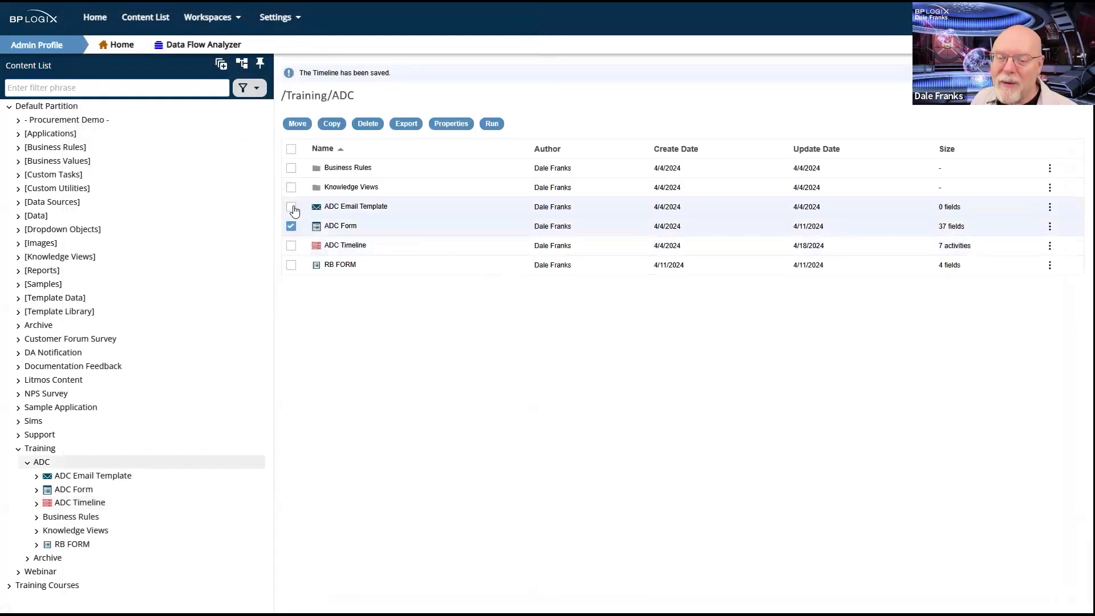
{"action": "left_click", "coordinate": [493, 125]}
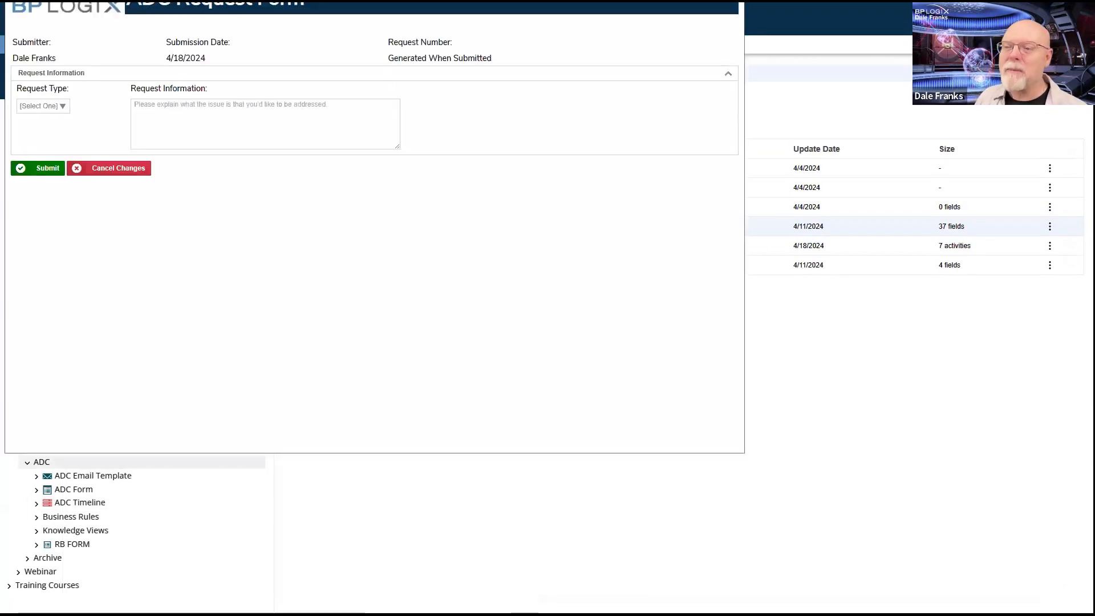
{"action": "left_click", "coordinate": [259, 231]}
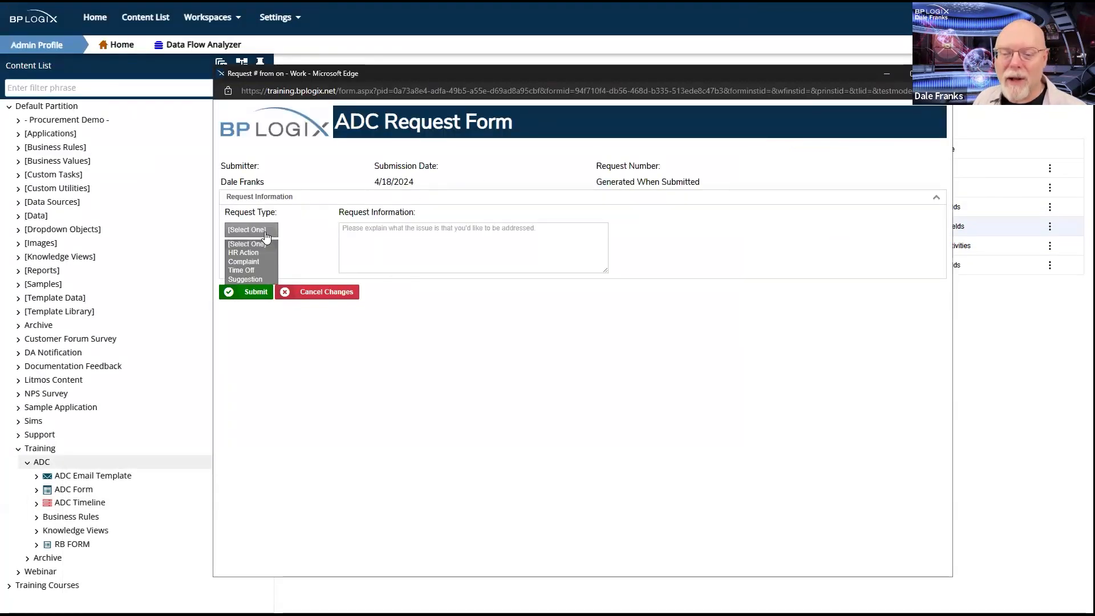
{"action": "left_click", "coordinate": [245, 263]}
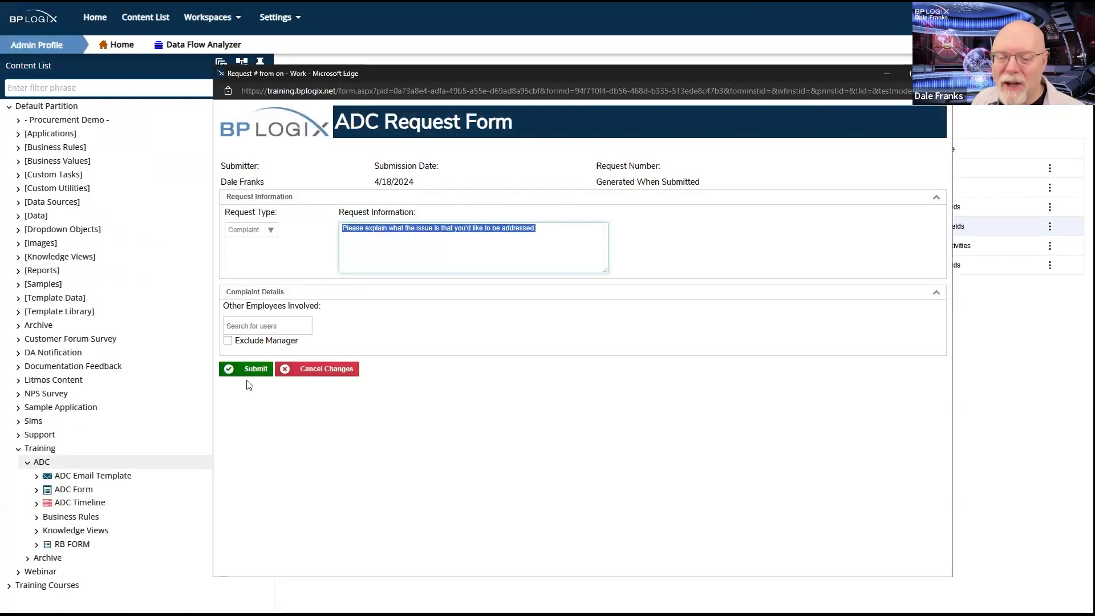
{"action": "left_click", "coordinate": [228, 342]}
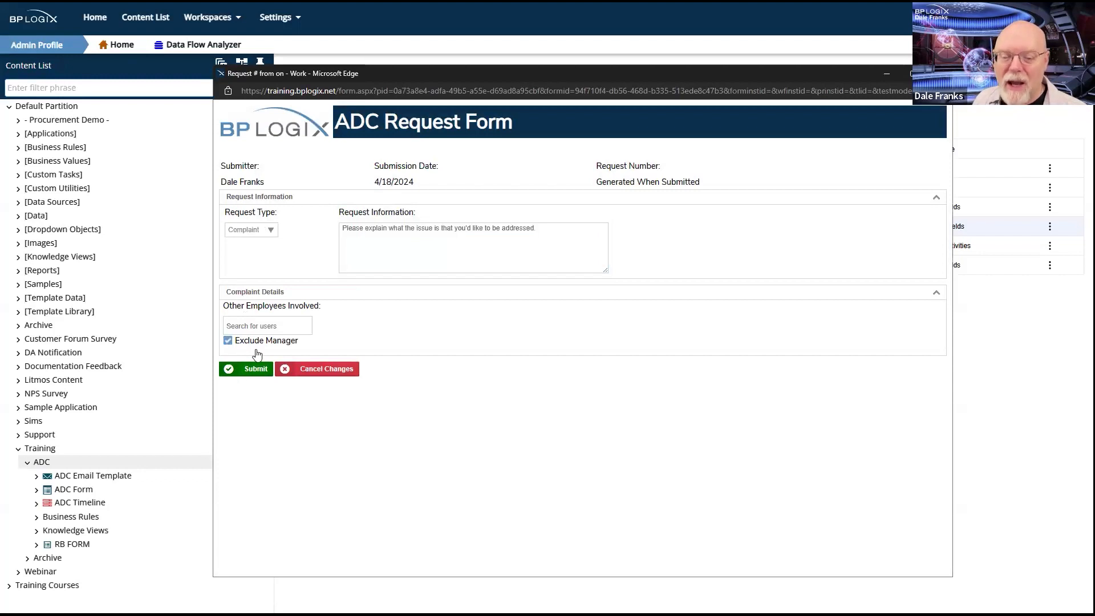
{"action": "left_click", "coordinate": [256, 376]}
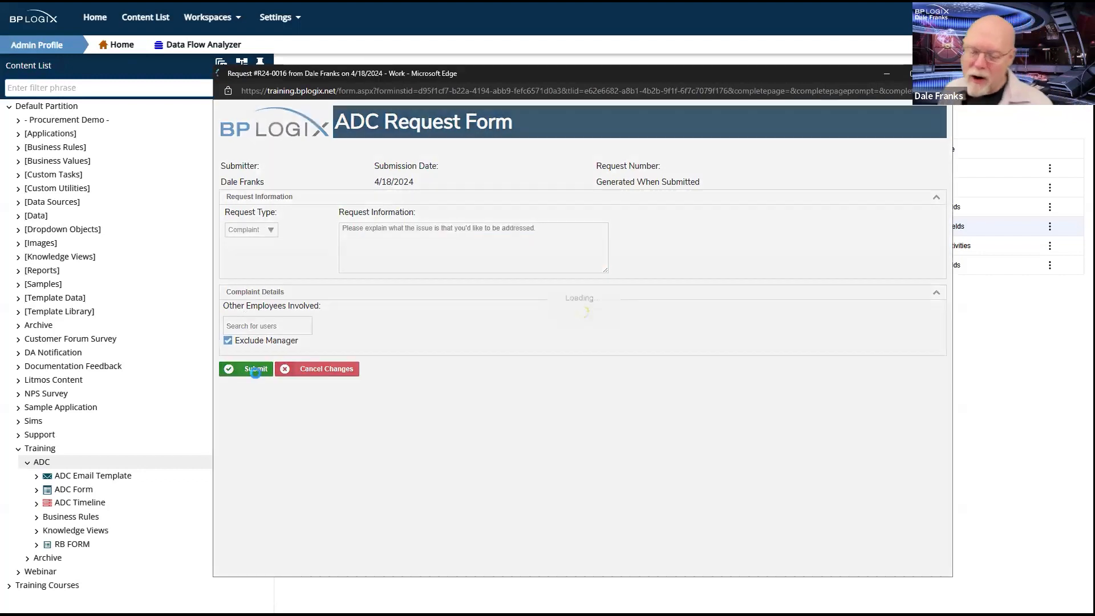
Complete the department head approval as Resolved in Department with the approver comment "h wrth wrth wrth wrth wrth wrth wrth".
{"action": "scroll", "coordinate": [273, 352], "scroll_direction": "down", "scroll_amount": 3}
{"action": "scroll", "coordinate": [272, 352], "scroll_direction": "down", "scroll_amount": 4}
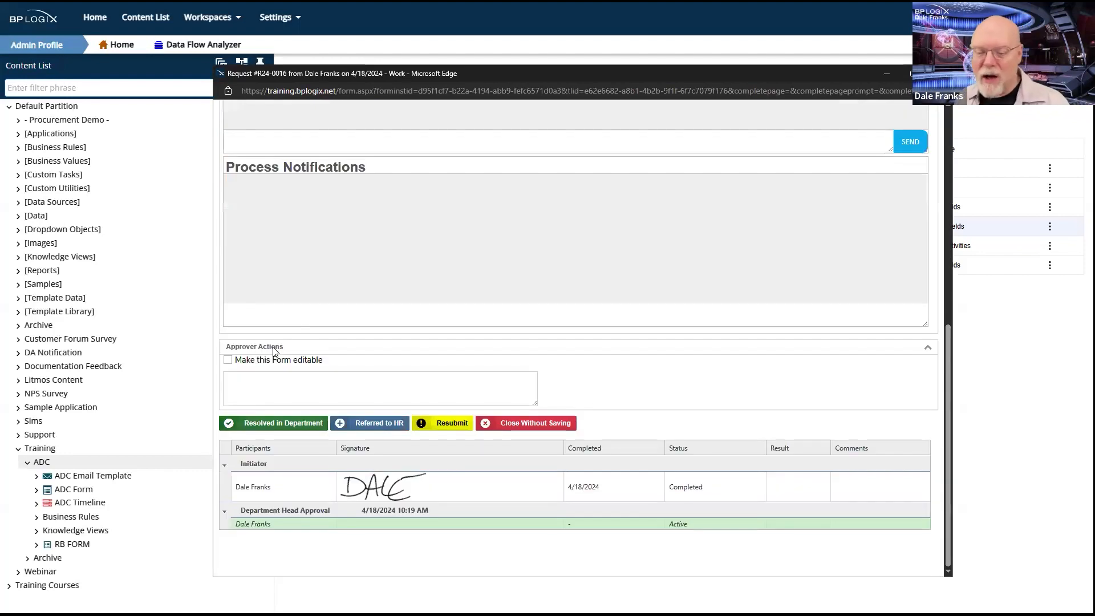
{"action": "left_click", "coordinate": [293, 427]}
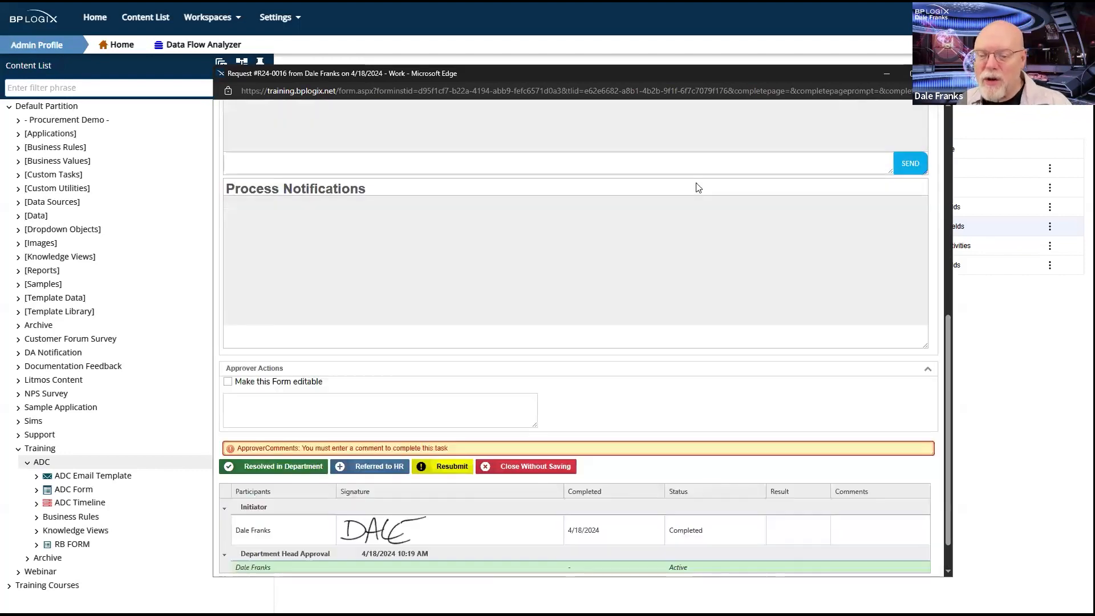
{"action": "left_click", "coordinate": [513, 408]}
{"action": "type", "text": "h wrth wrth wrth wrth wrth wrth wrth"}
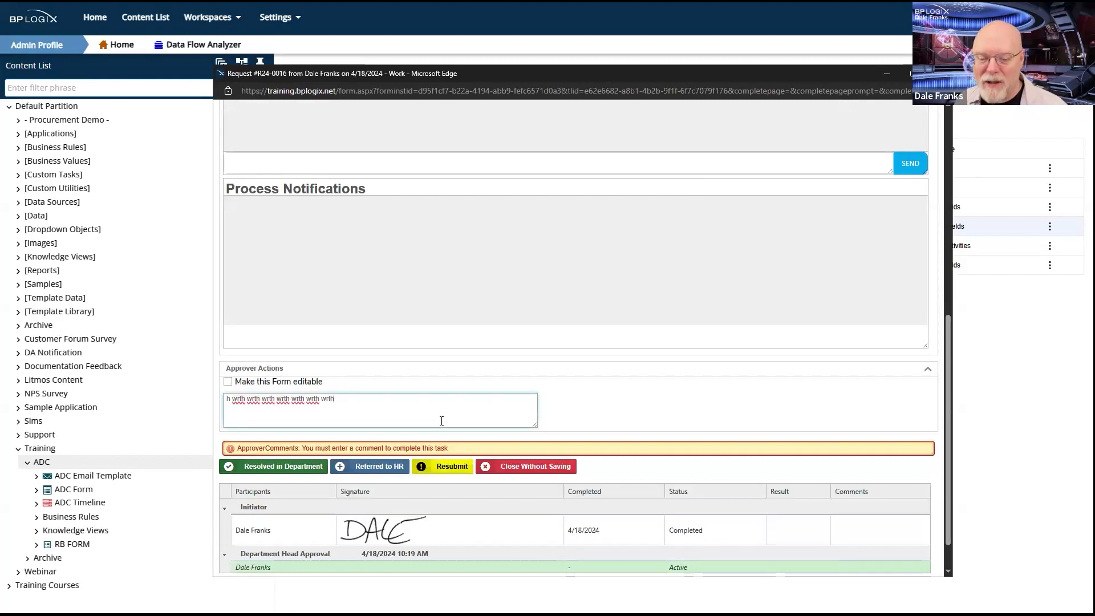
{"action": "left_click", "coordinate": [306, 467]}
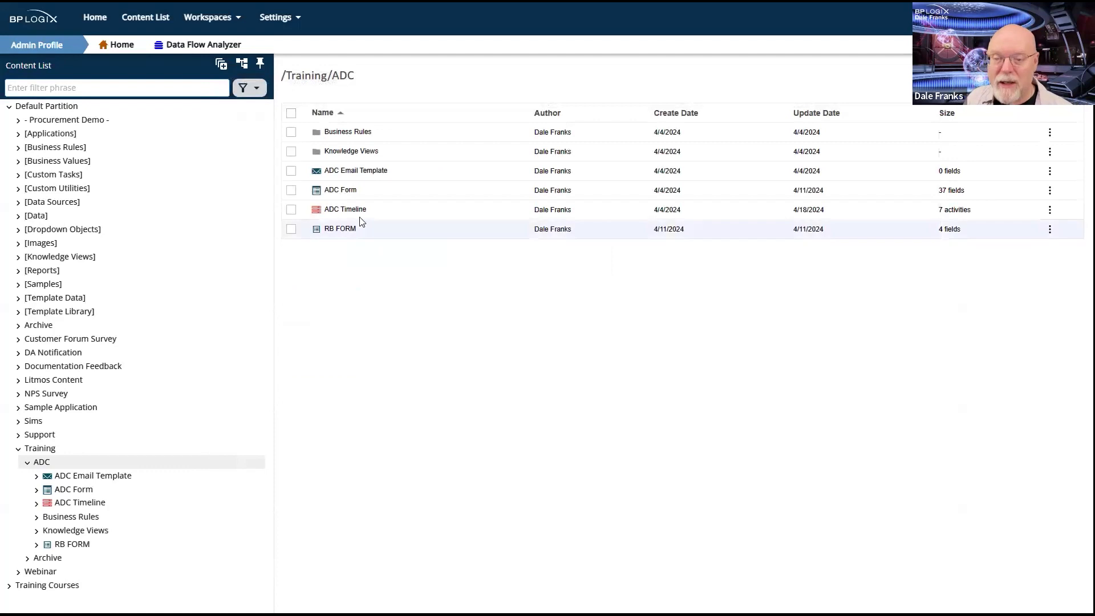
Run the ADC Form again and submit another Complaint request with Exclude Manager enabled.
{"action": "left_click", "coordinate": [291, 191]}
{"action": "left_click", "coordinate": [494, 104]}
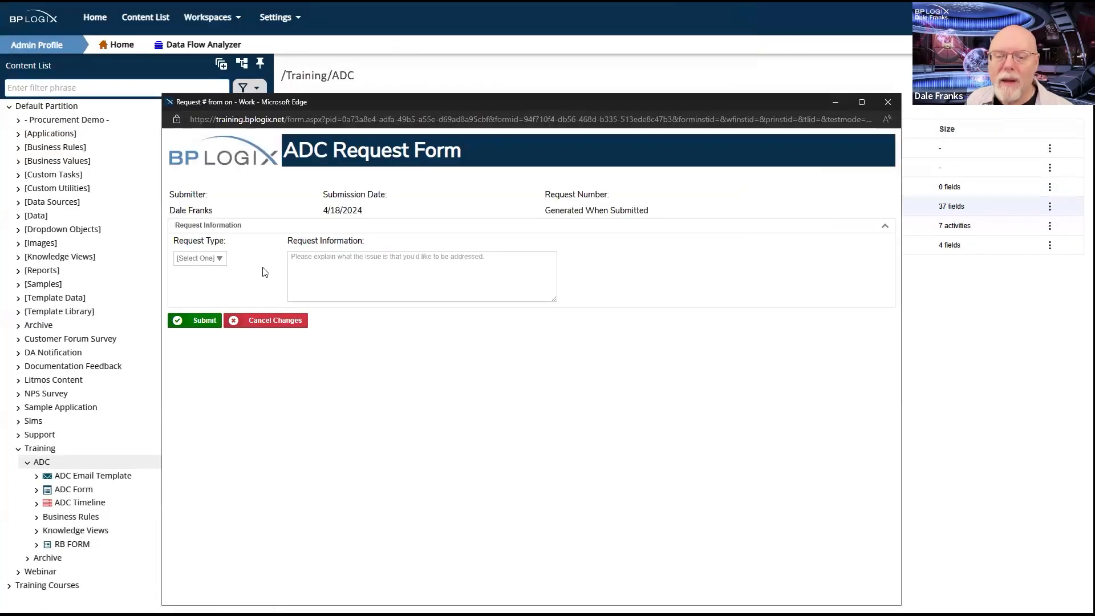
{"action": "left_click", "coordinate": [218, 260]}
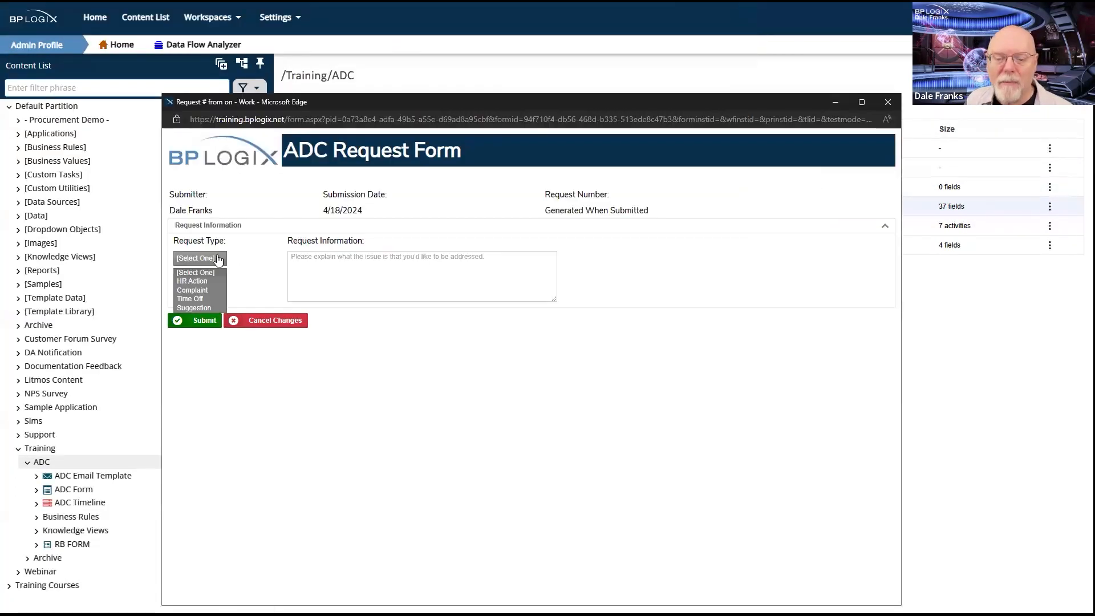
{"action": "left_click", "coordinate": [198, 291]}
{"action": "left_click", "coordinate": [177, 369]}
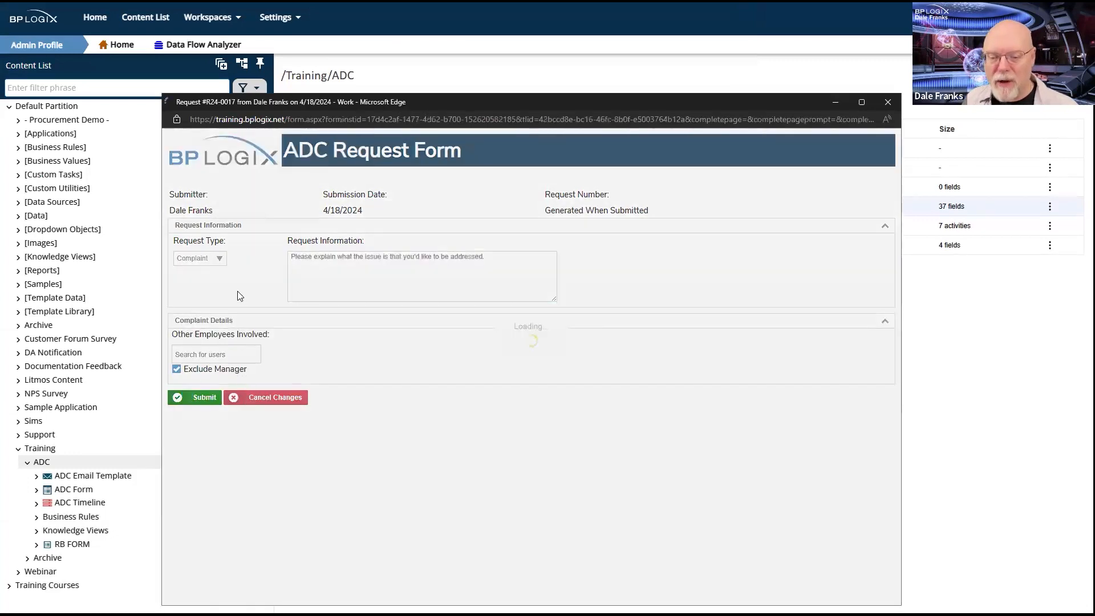
Complete the department head approval as Referred to HR, and complete the HR Action with the approver comment "etyj etyj etyj et".
{"action": "scroll", "coordinate": [289, 365], "scroll_direction": "down", "scroll_amount": 10}
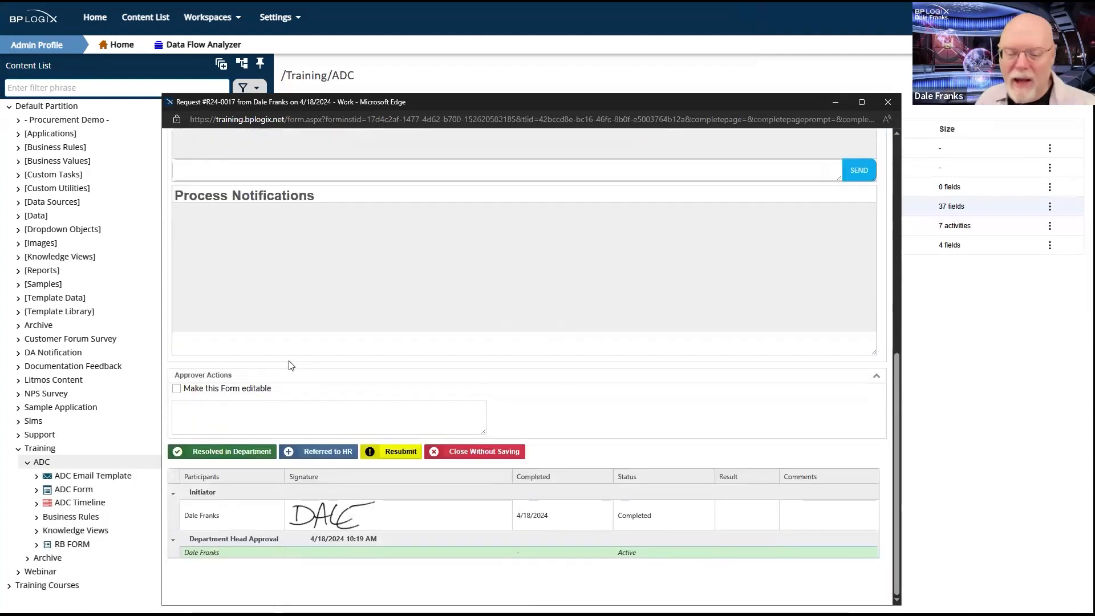
{"action": "left_click", "coordinate": [322, 453]}
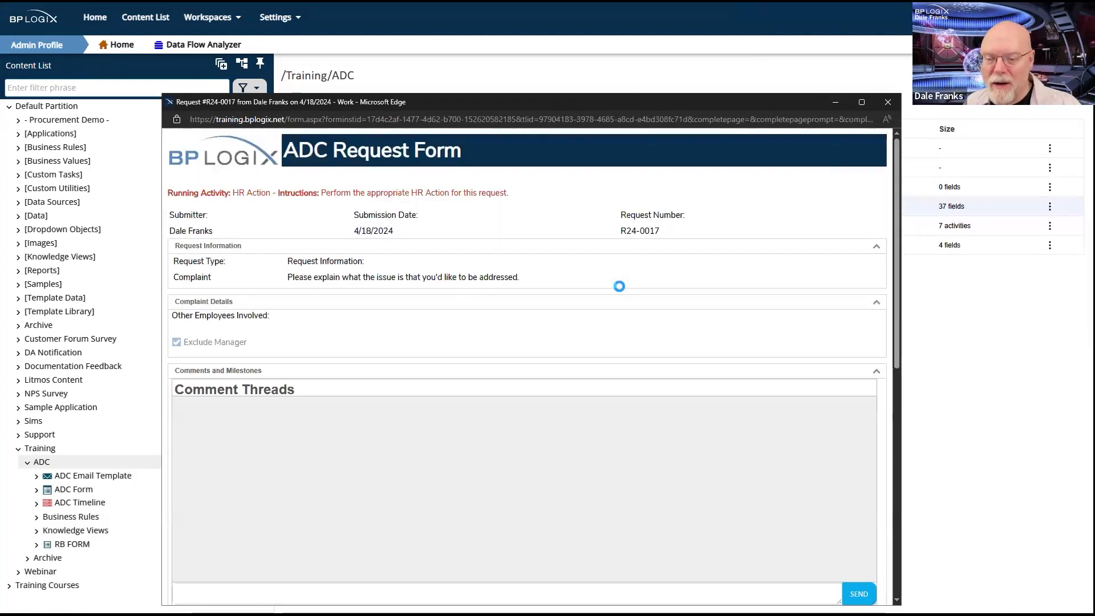
{"action": "scroll", "coordinate": [619, 287], "scroll_direction": "down", "scroll_amount": 10}
{"action": "left_click", "coordinate": [434, 371]}
{"action": "type", "text": "etyj etyj etyj et"}
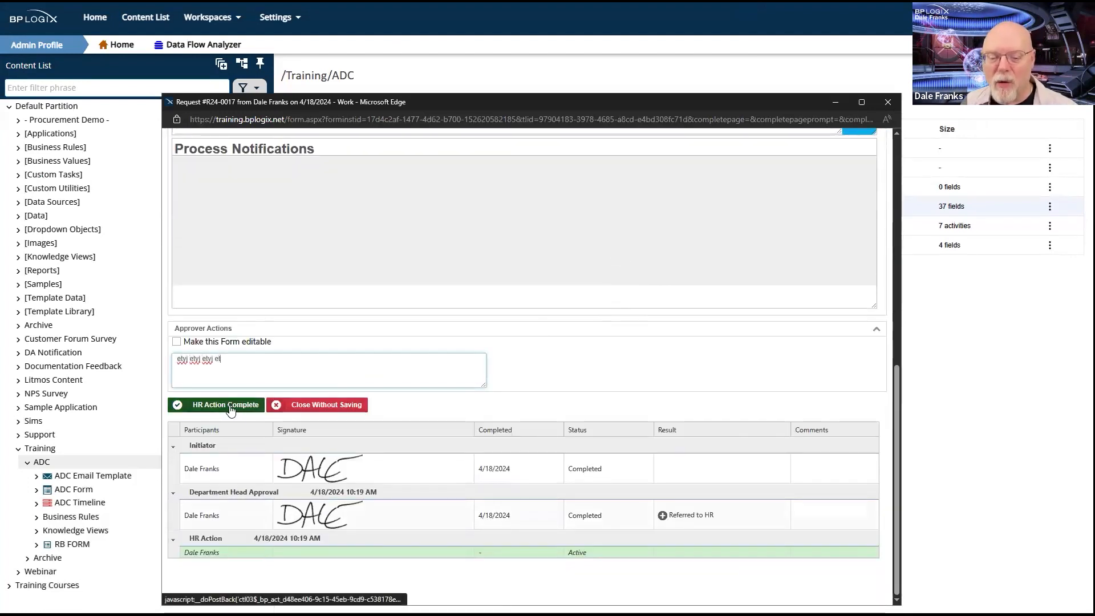
{"action": "left_click", "coordinate": [230, 405]}
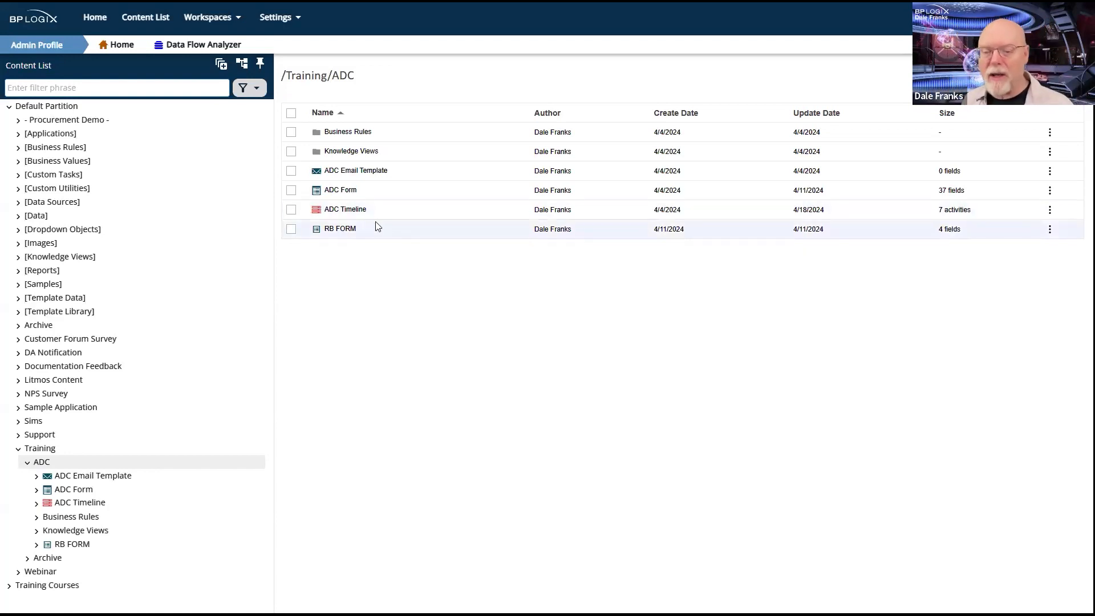
Examine the ADC Form's milestones, look over the ADC Timeline, and return to the form's milestones.
{"action": "left_click", "coordinate": [347, 190]}
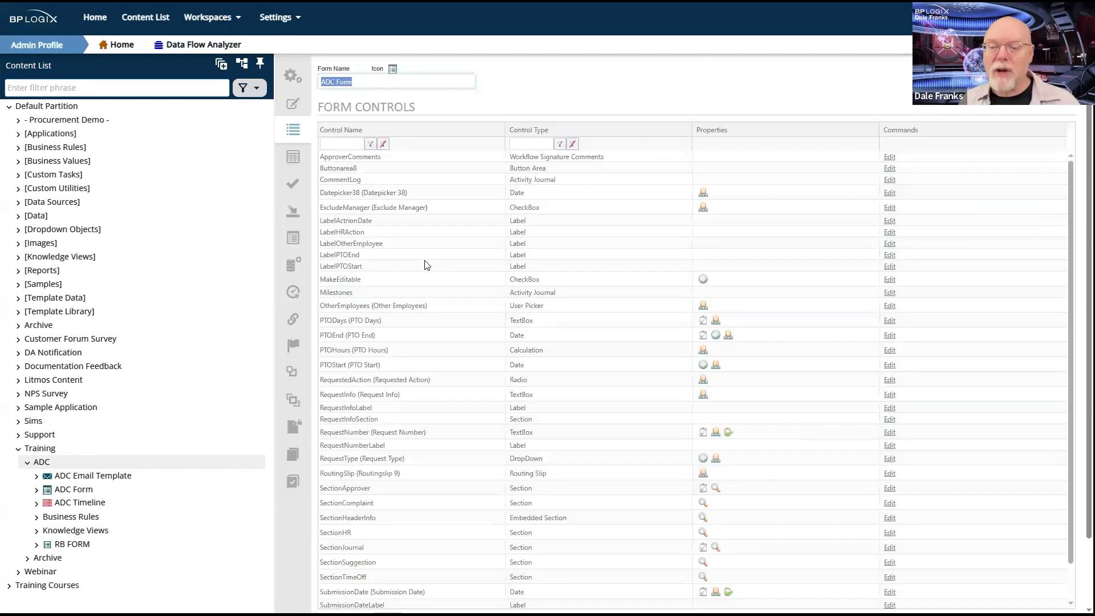
{"action": "left_click", "coordinate": [294, 348]}
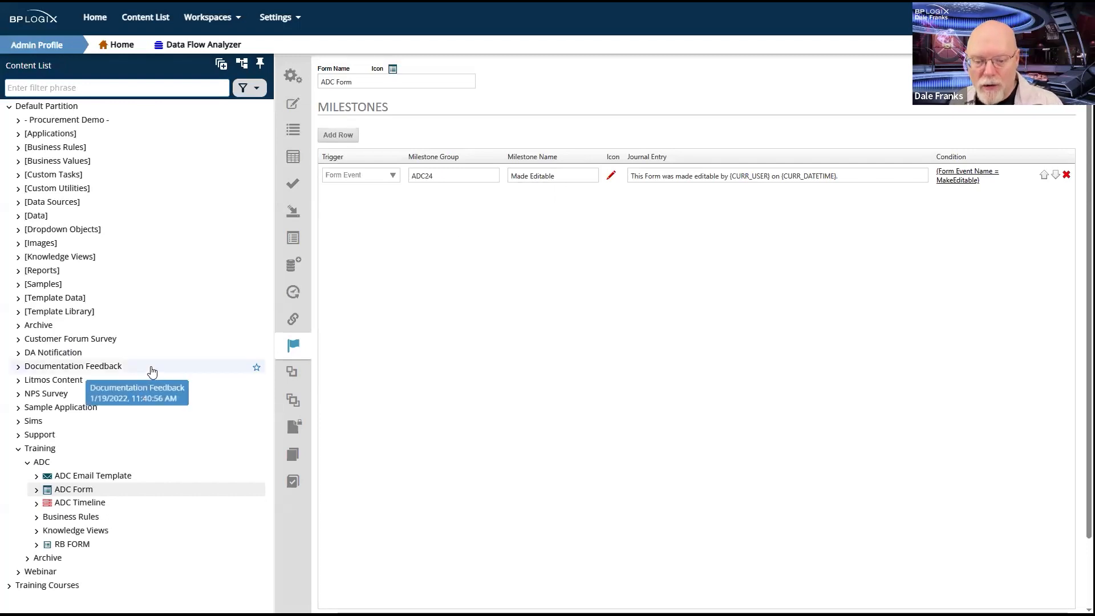
{"action": "left_click", "coordinate": [81, 501]}
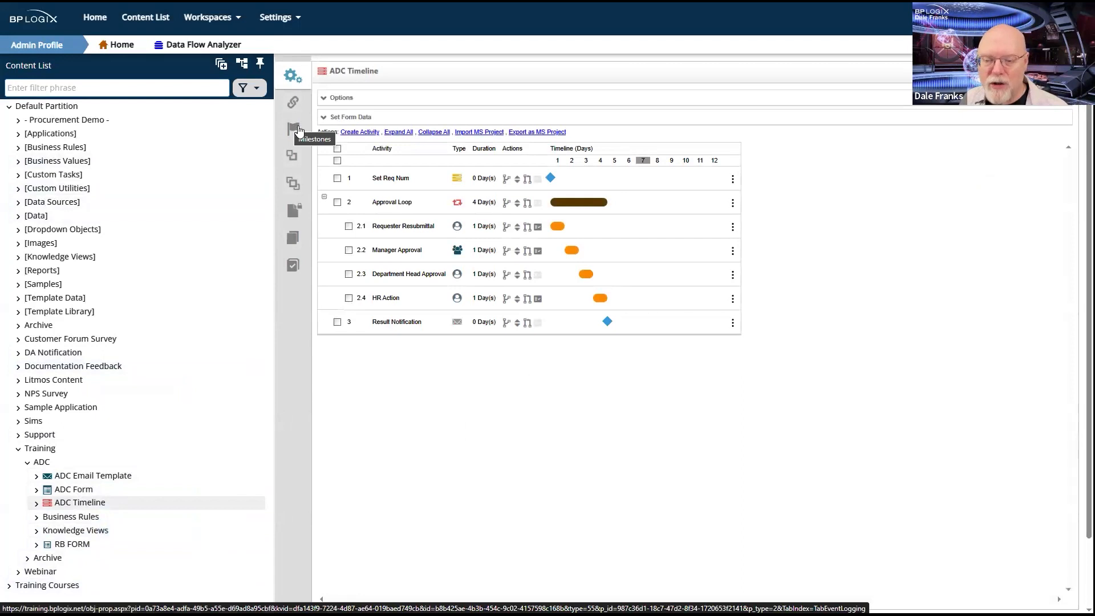
{"action": "left_click", "coordinate": [82, 489]}
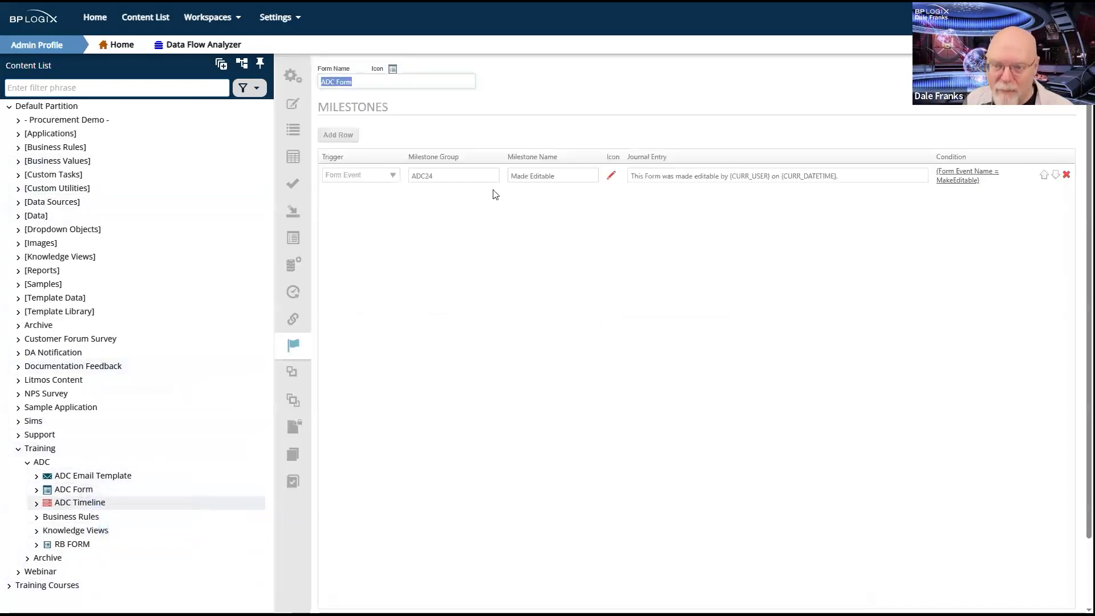
{"action": "left_click", "coordinate": [452, 175]}
{"action": "double_click", "coordinate": [453, 175]}
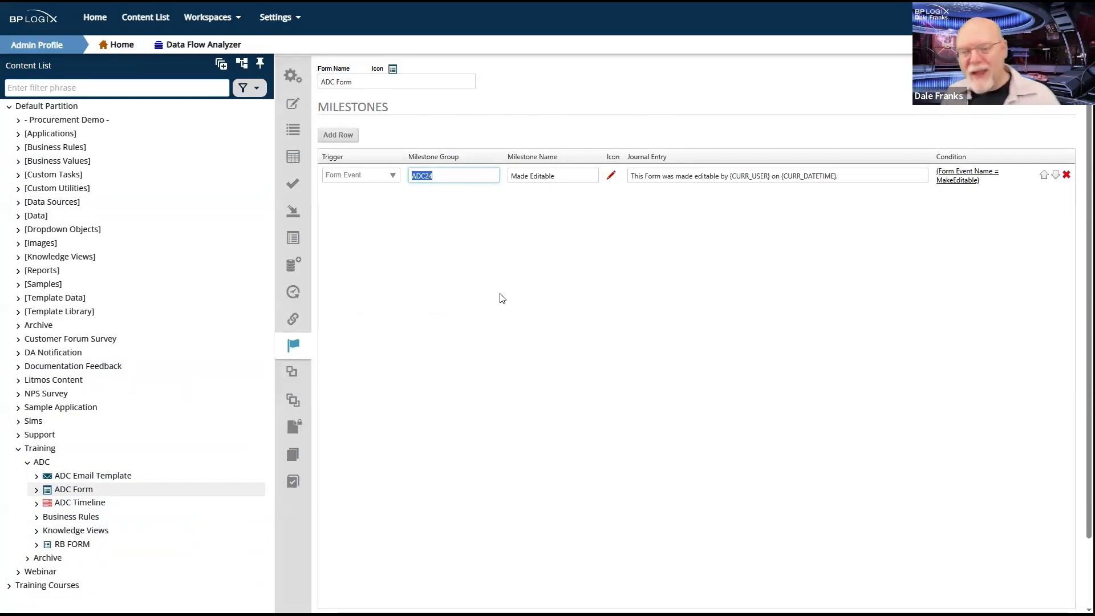
{"action": "left_click", "coordinate": [465, 178]}
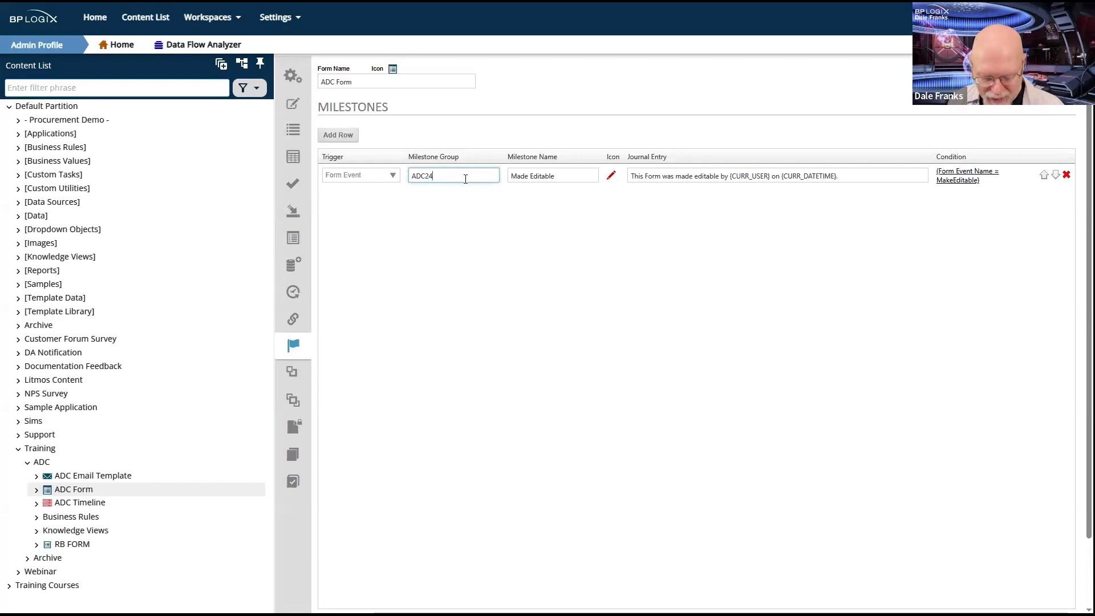
{"action": "type", "text": "qw"}
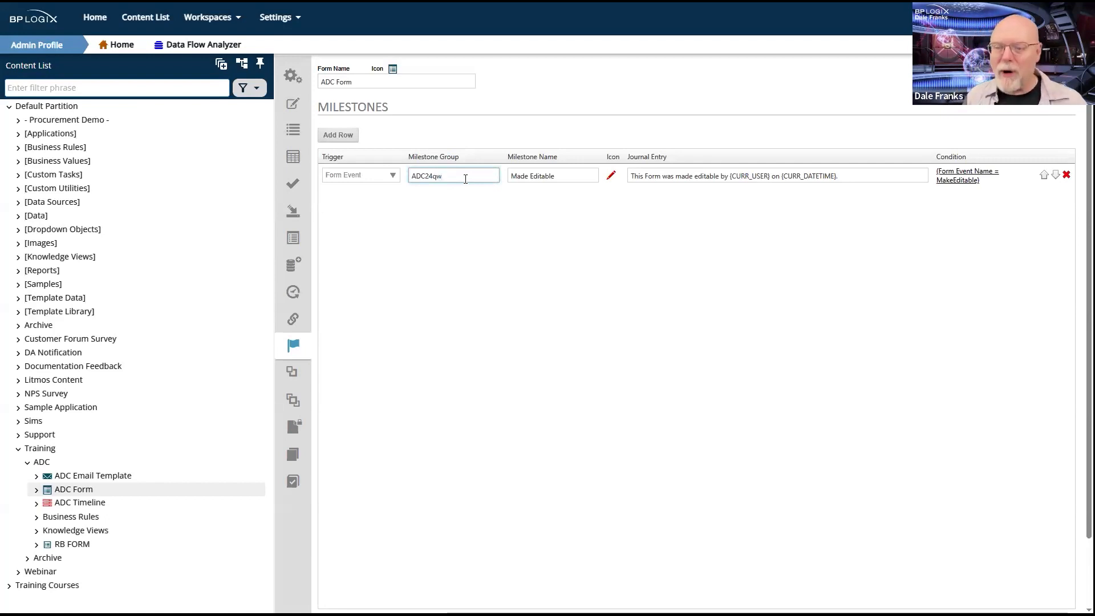
{"action": "key", "text": "BackSpace"}
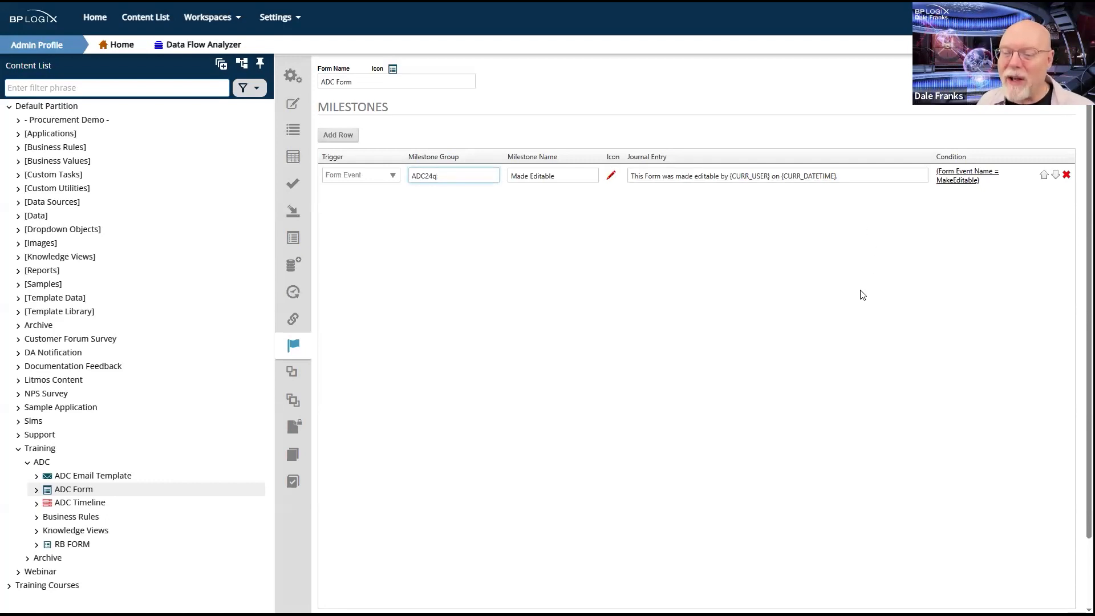
{"action": "key", "text": "BackSpace"}
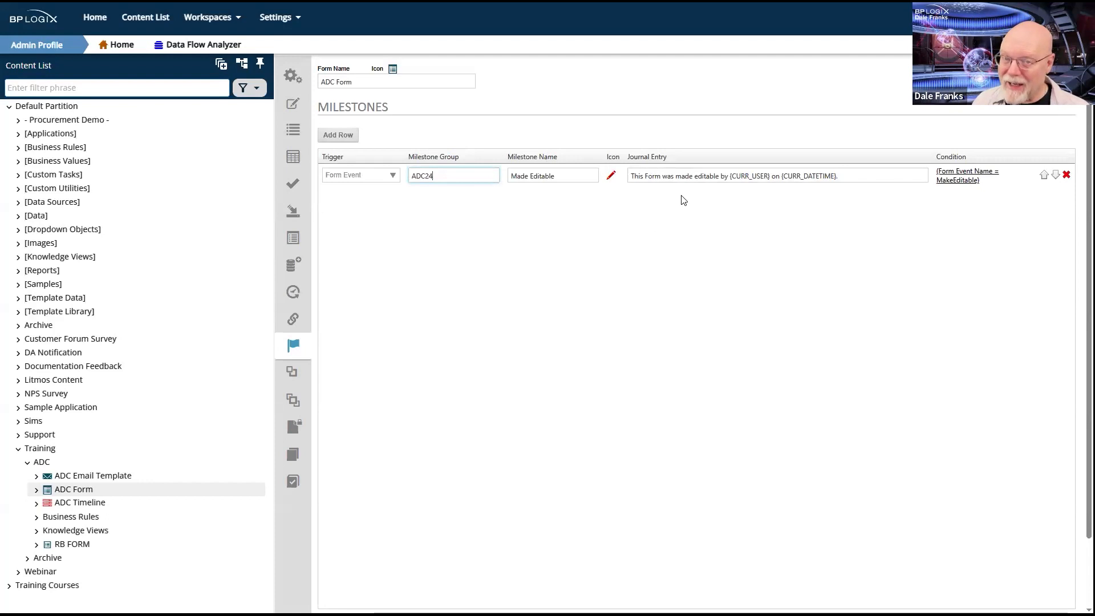
{"action": "double_click", "coordinate": [479, 176]}
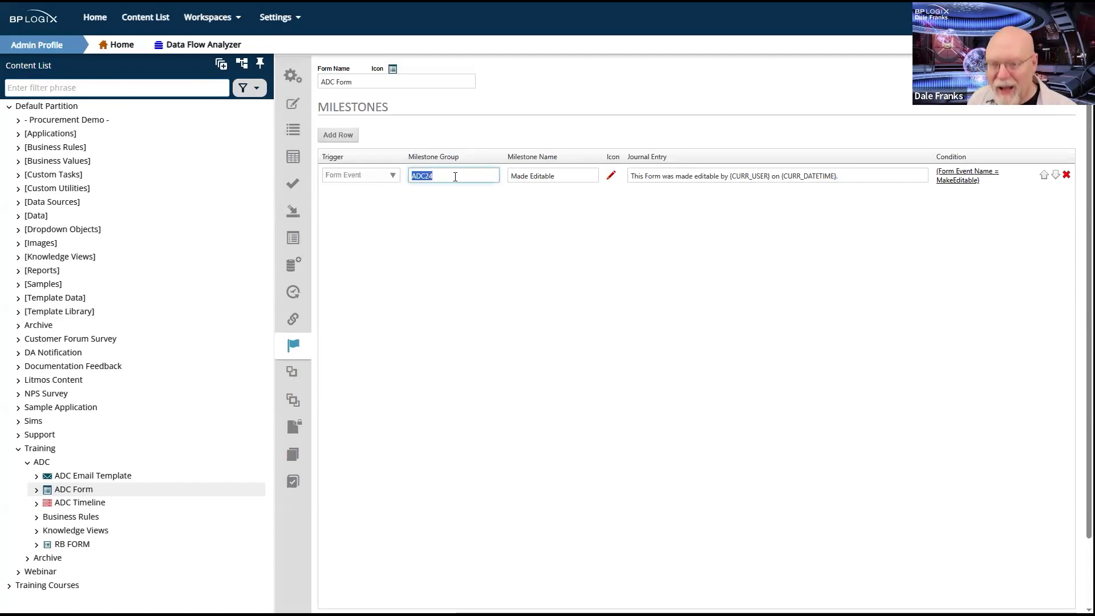
{"action": "left_click", "coordinate": [459, 199]}
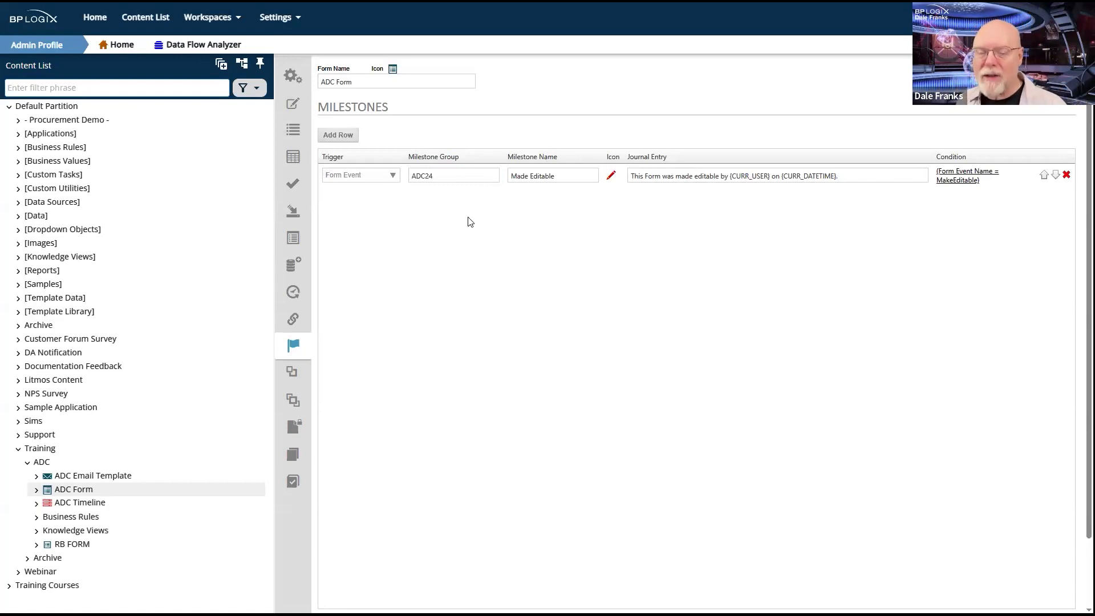
{"action": "left_click", "coordinate": [466, 175]}
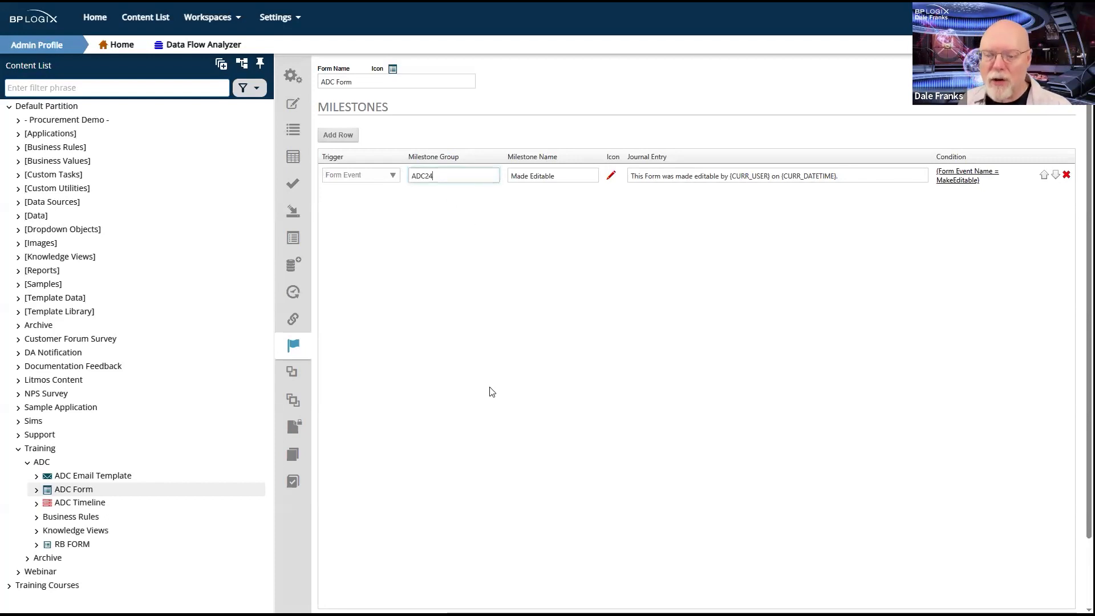
Add a milestone row to the ADC Timeline with the milestone group ADC24 and the Activity Completed trigger.
{"action": "left_click", "coordinate": [86, 502]}
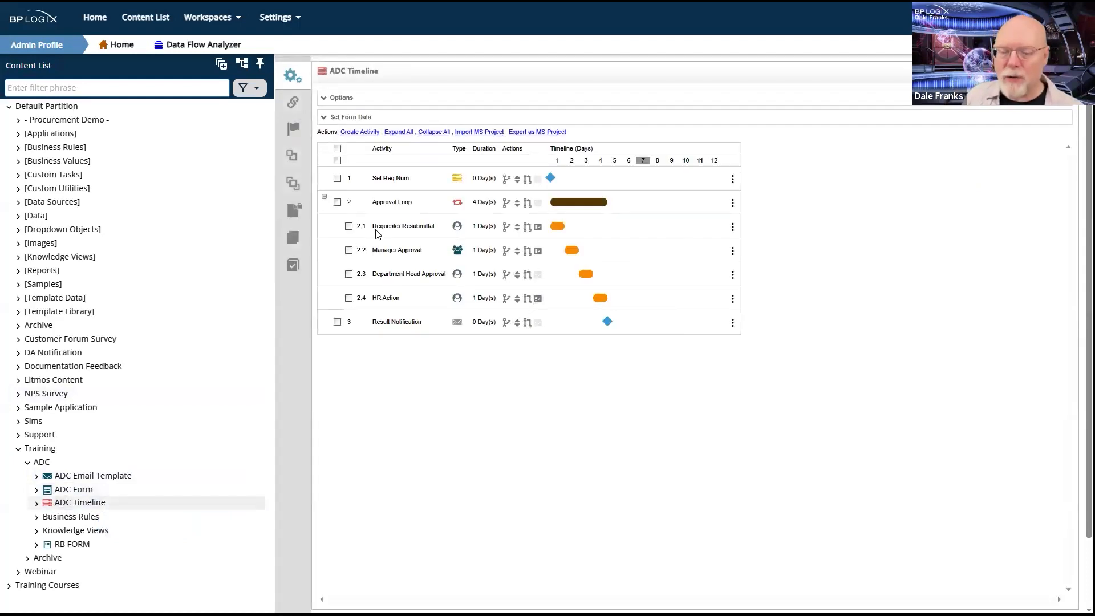
{"action": "left_click", "coordinate": [291, 131]}
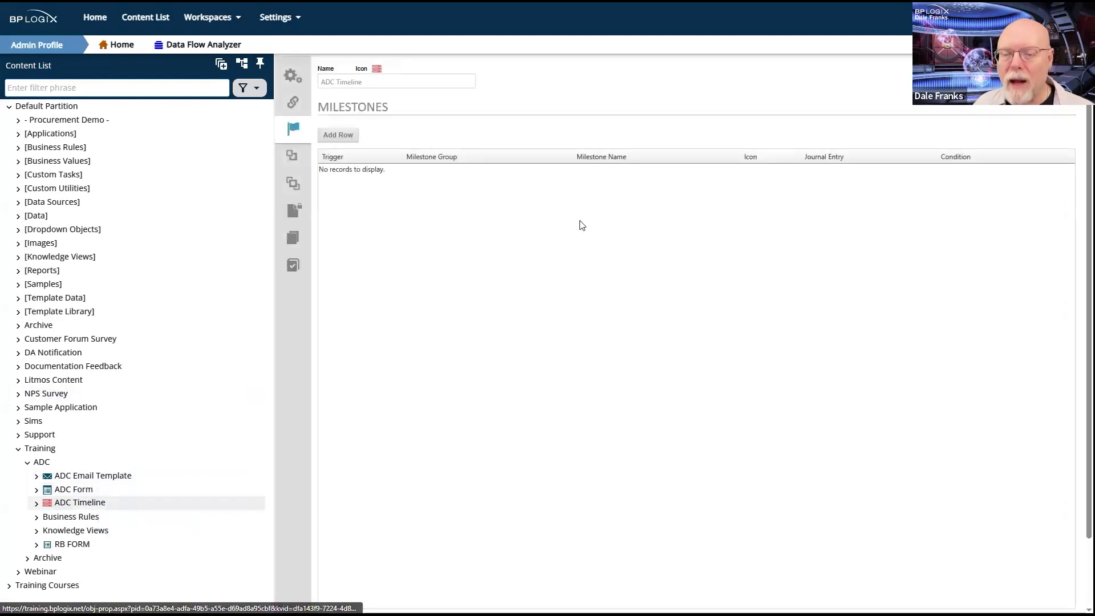
{"action": "left_click", "coordinate": [336, 136]}
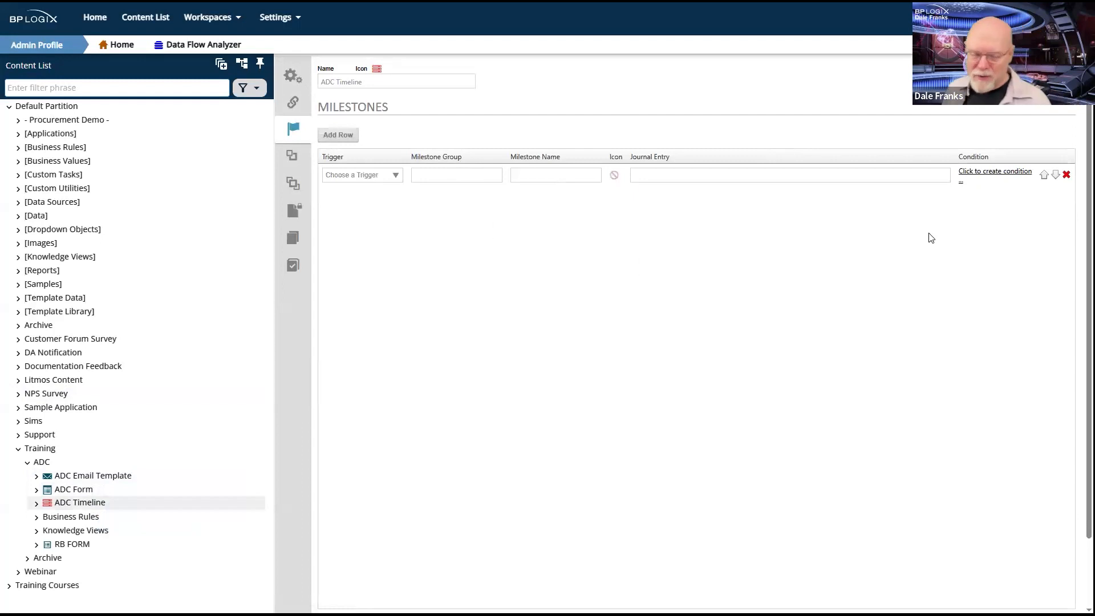
{"action": "left_click", "coordinate": [467, 174]}
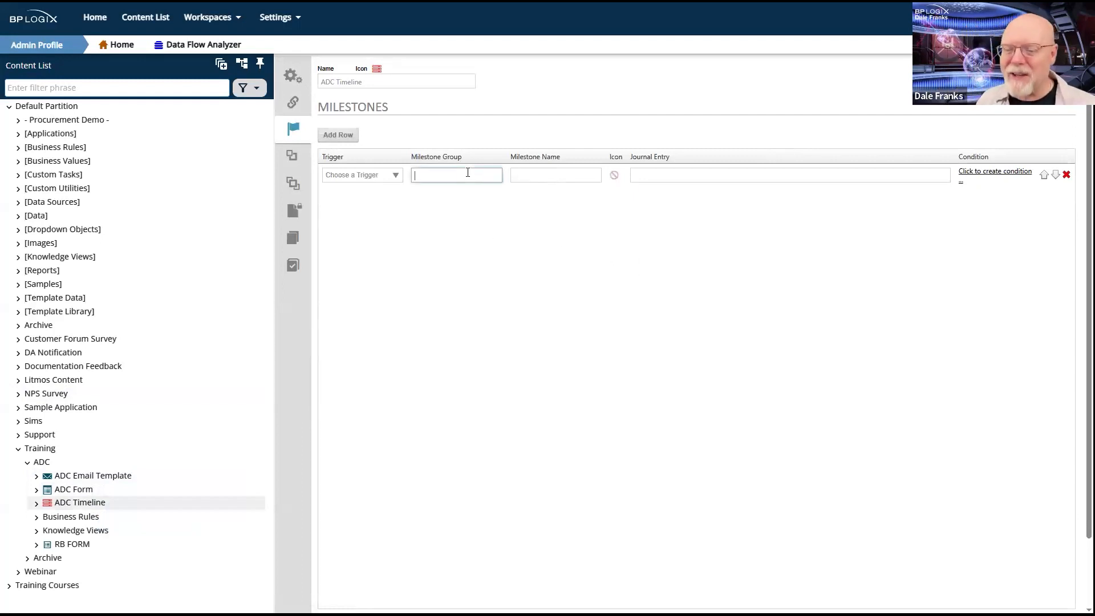
{"action": "type", "text": "ADC24"}
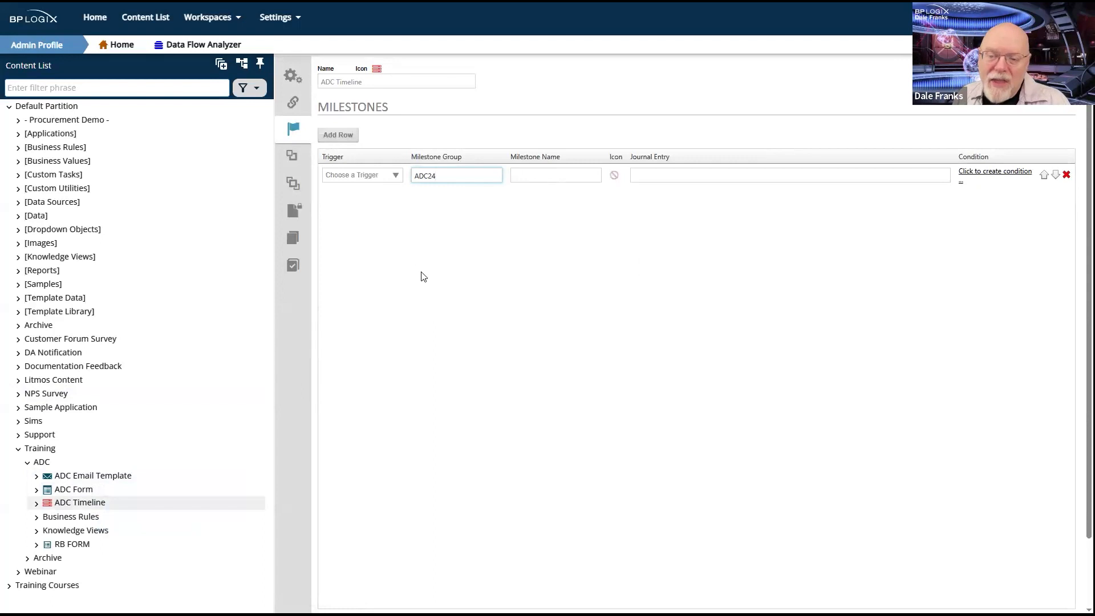
{"action": "left_click", "coordinate": [391, 180]}
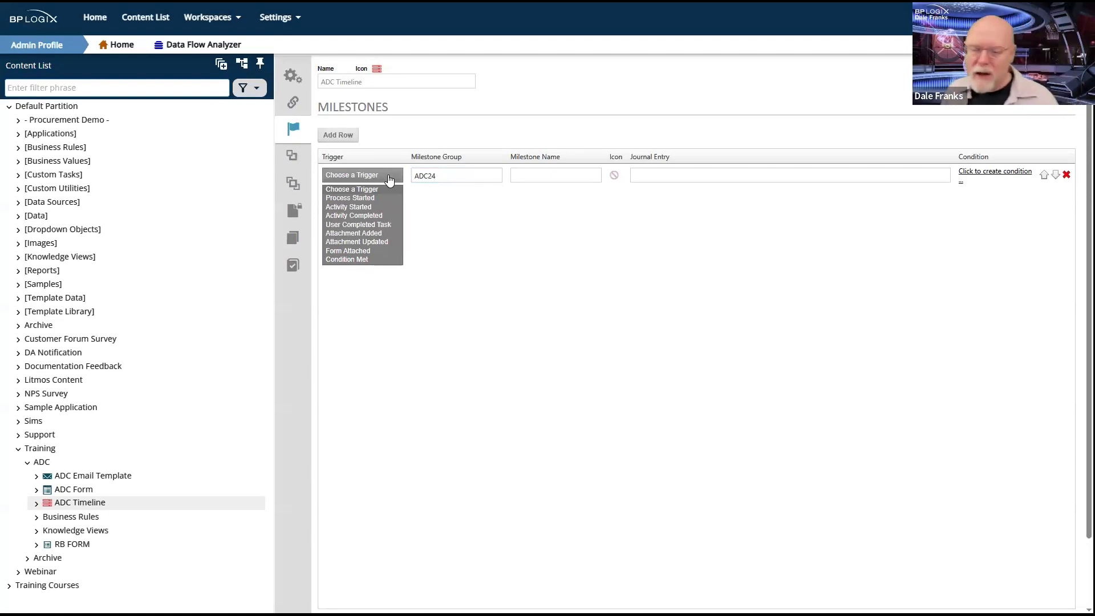
{"action": "left_click", "coordinate": [374, 216]}
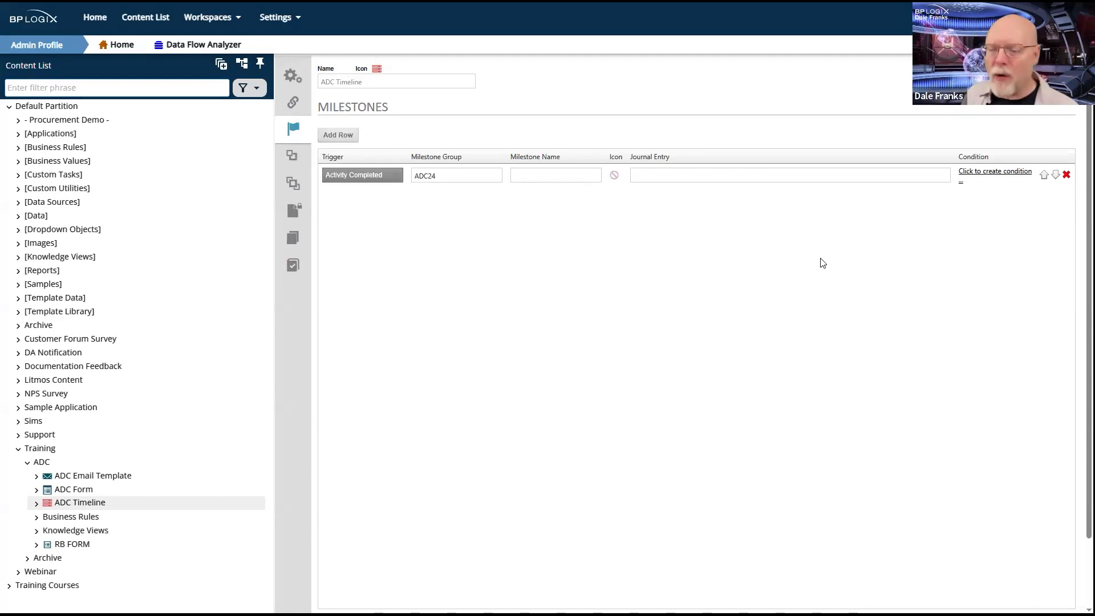
Name the ADC Timeline's new milestone "User Resubmittal".
{"action": "left_click", "coordinate": [555, 176]}
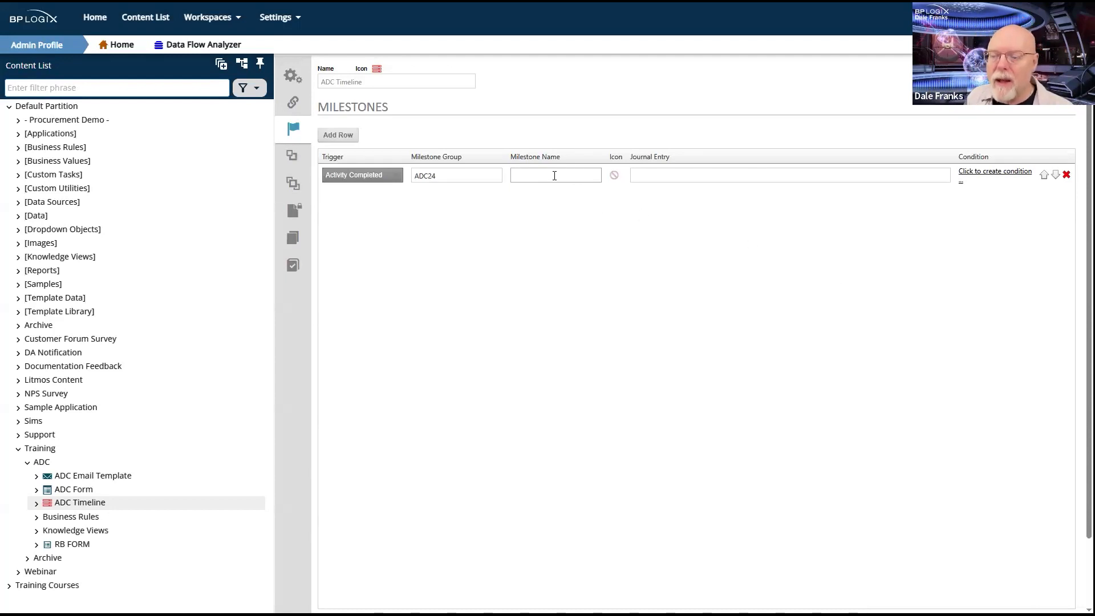
{"action": "type", "text": "Us"}
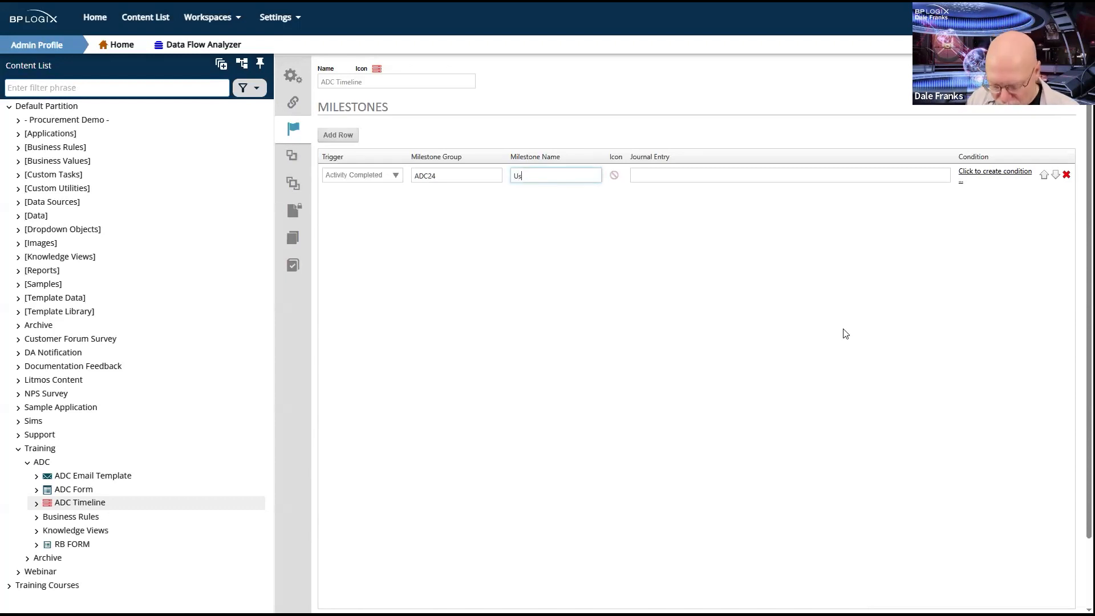
{"action": "type", "text": "er Resubmittal"}
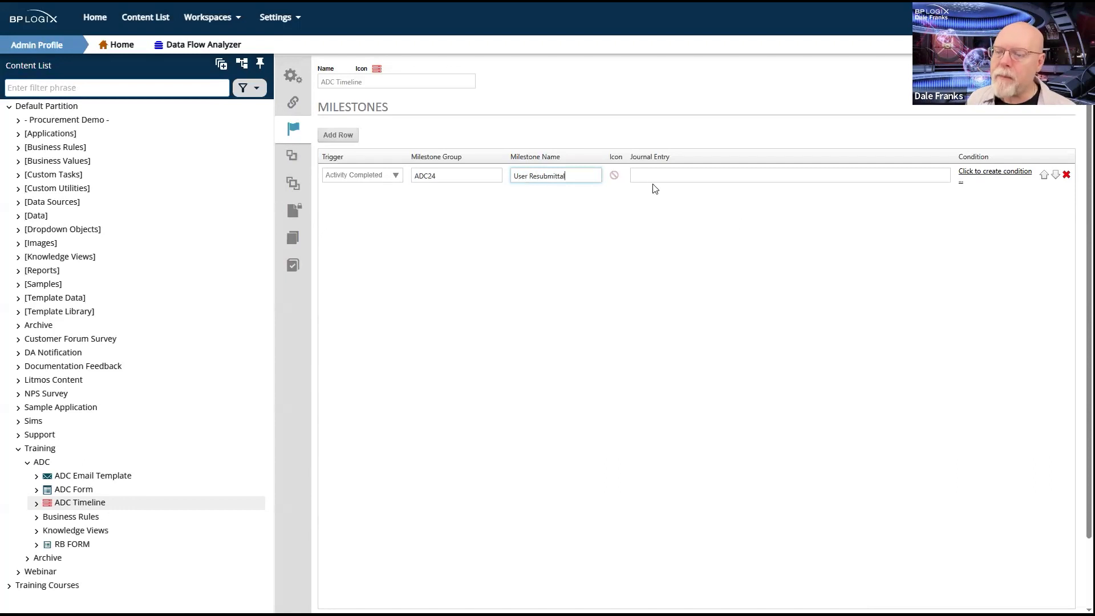
Give the User Resubmittal milestone the built-in circular arrow icon 1737 in purple.
{"action": "left_click", "coordinate": [616, 178]}
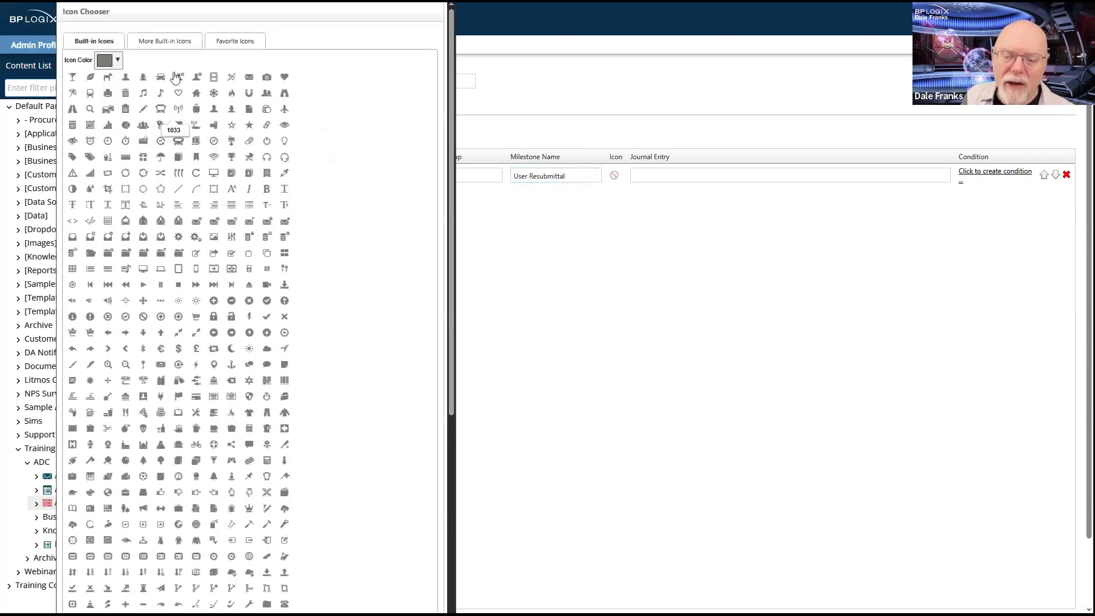
{"action": "left_click", "coordinate": [117, 61]}
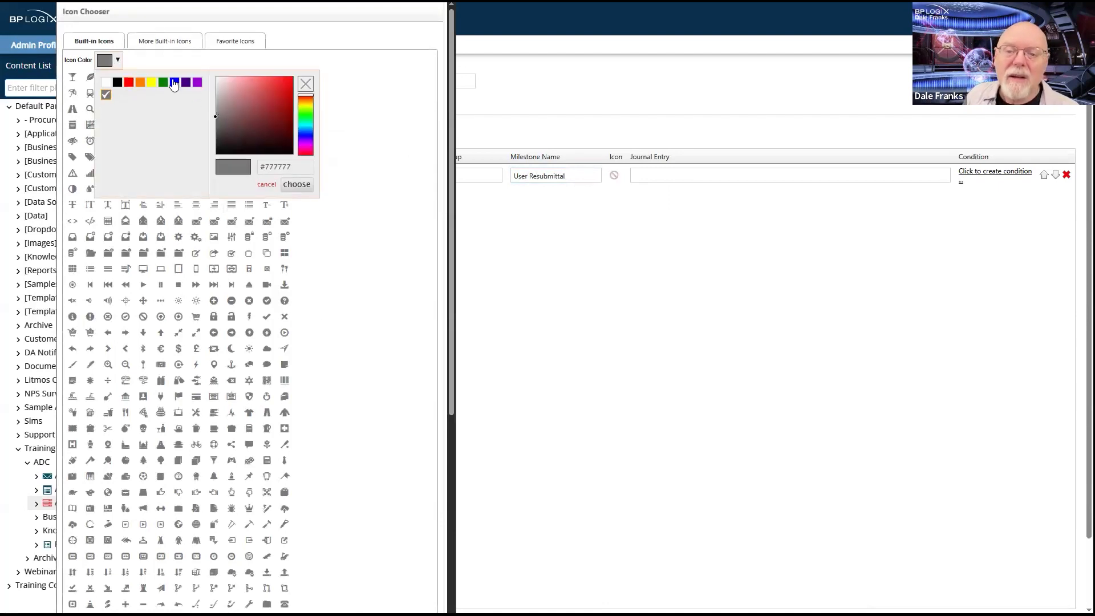
{"action": "left_click", "coordinate": [198, 83]}
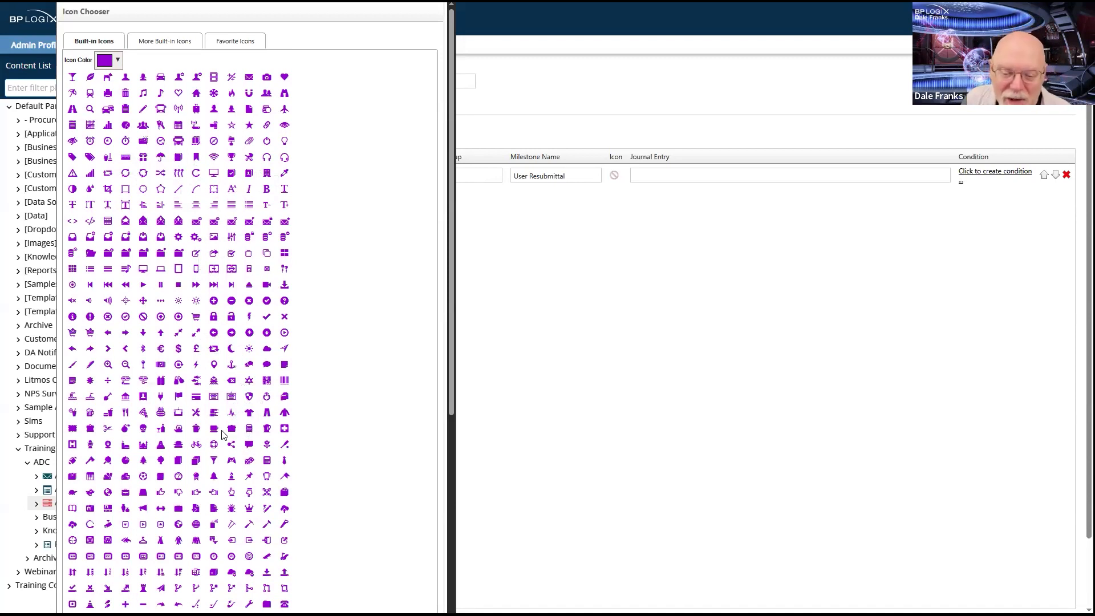
{"action": "scroll", "coordinate": [223, 434], "scroll_direction": "down", "scroll_amount": 7}
{"action": "scroll", "coordinate": [223, 434], "scroll_direction": "down", "scroll_amount": 1}
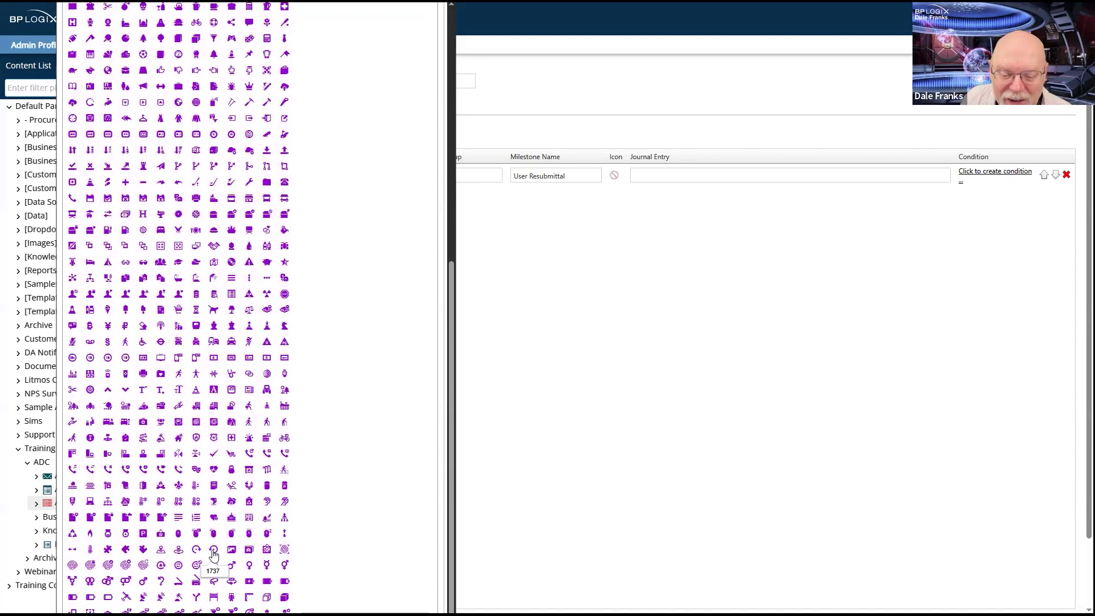
{"action": "left_click", "coordinate": [214, 551]}
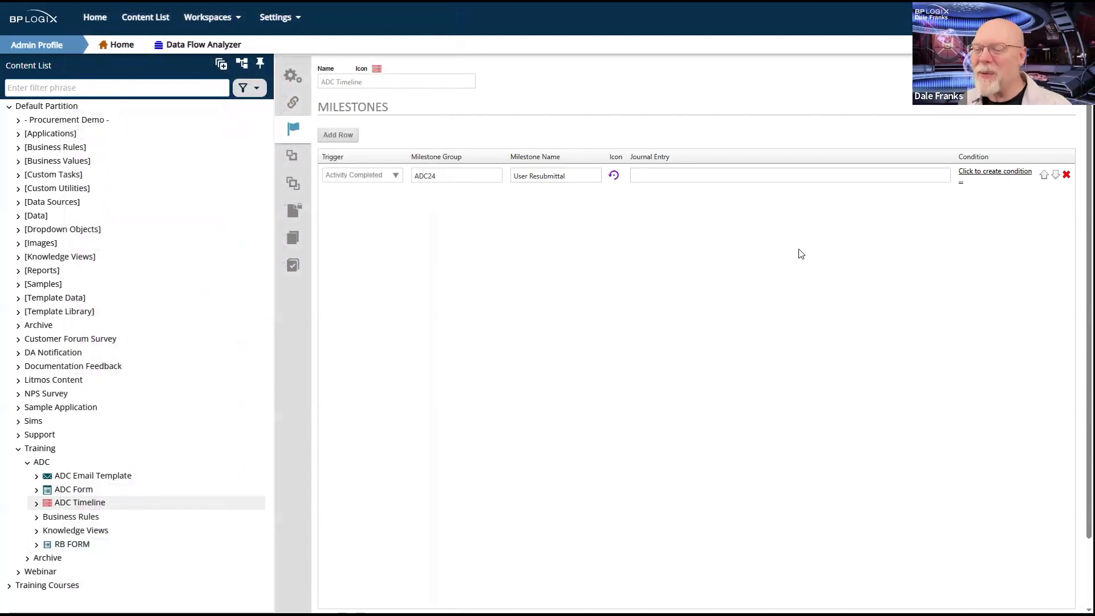
Set the User Resubmittal milestone's journal entry to "The request was returned for resubmission on {CURR_DATETIME}.".
{"action": "left_click", "coordinate": [769, 176]}
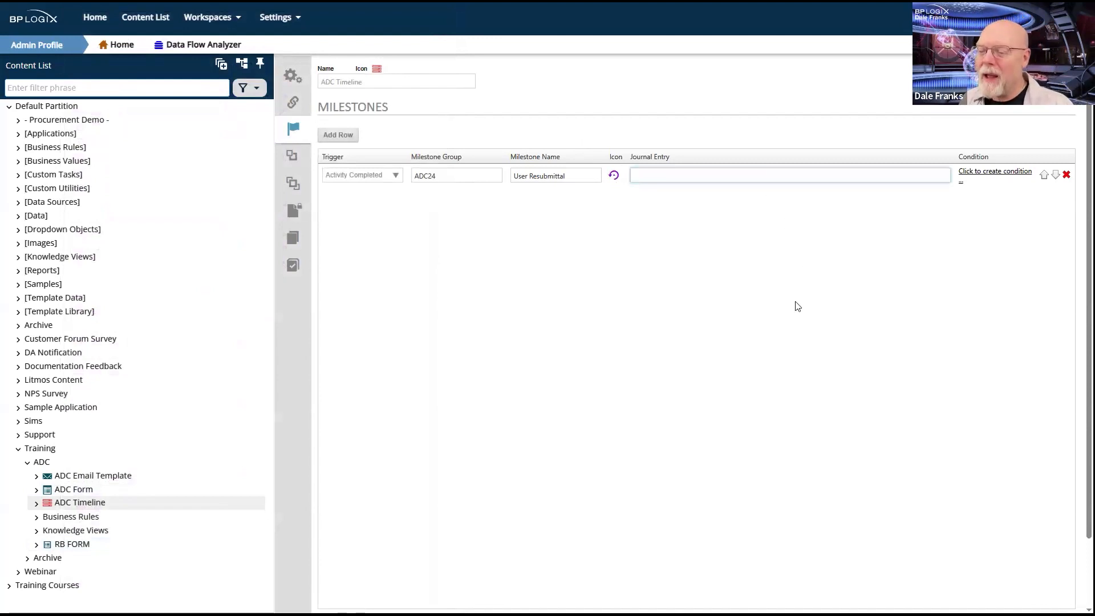
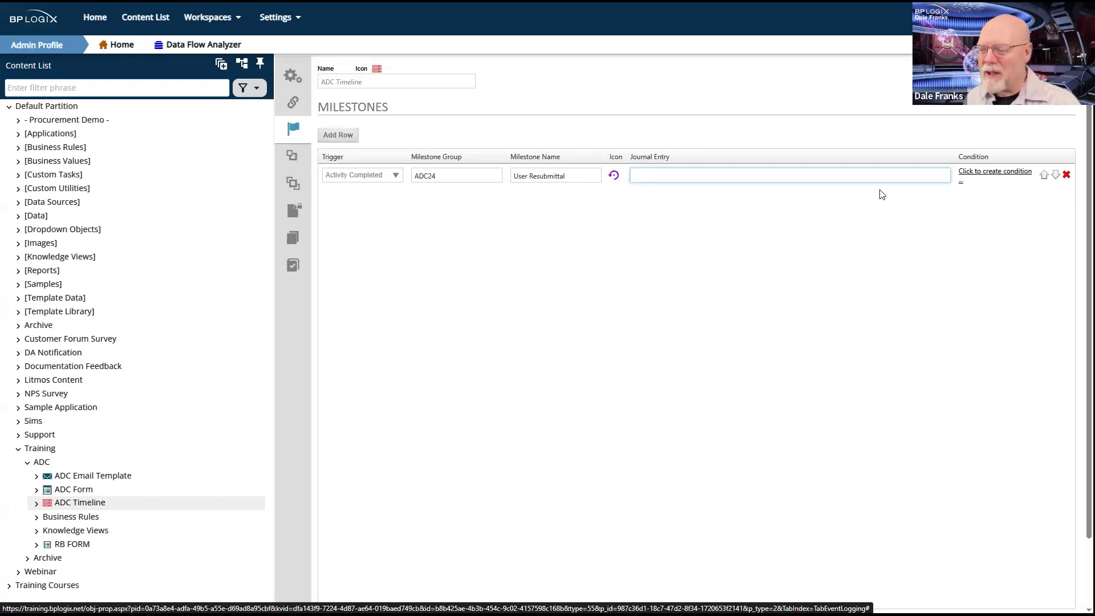
{"action": "left_click", "coordinate": [858, 170]}
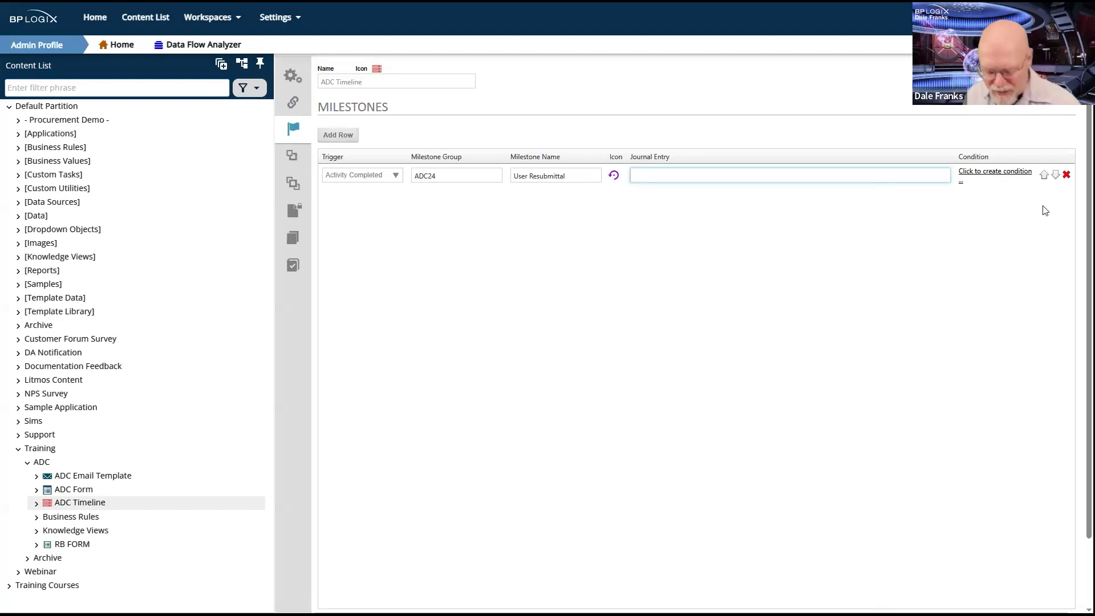
{"action": "type", "text": "The reque"}
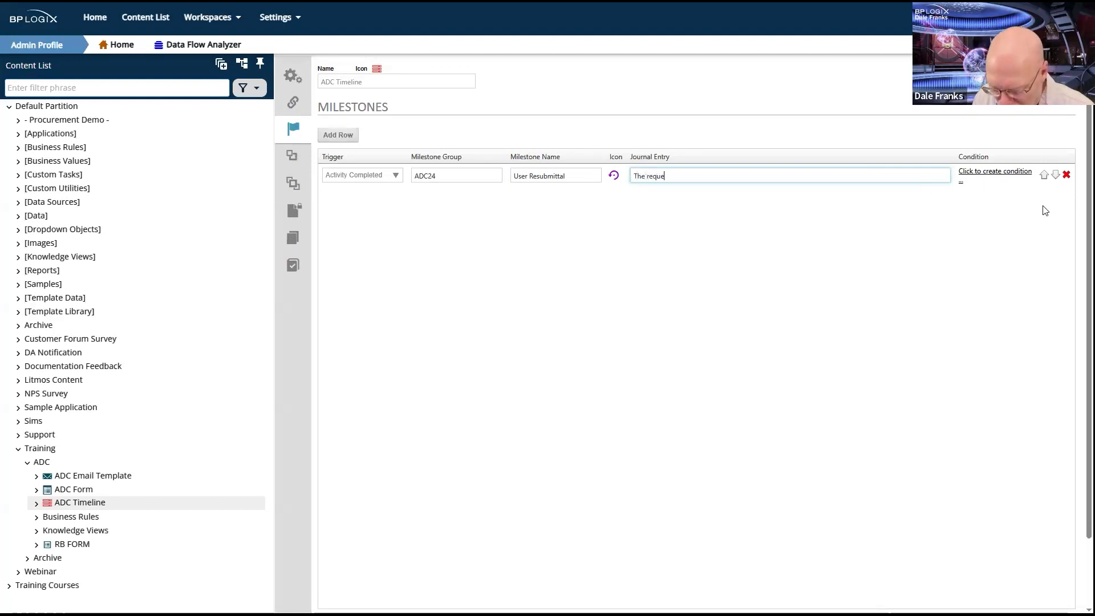
{"action": "type", "text": "st was re"}
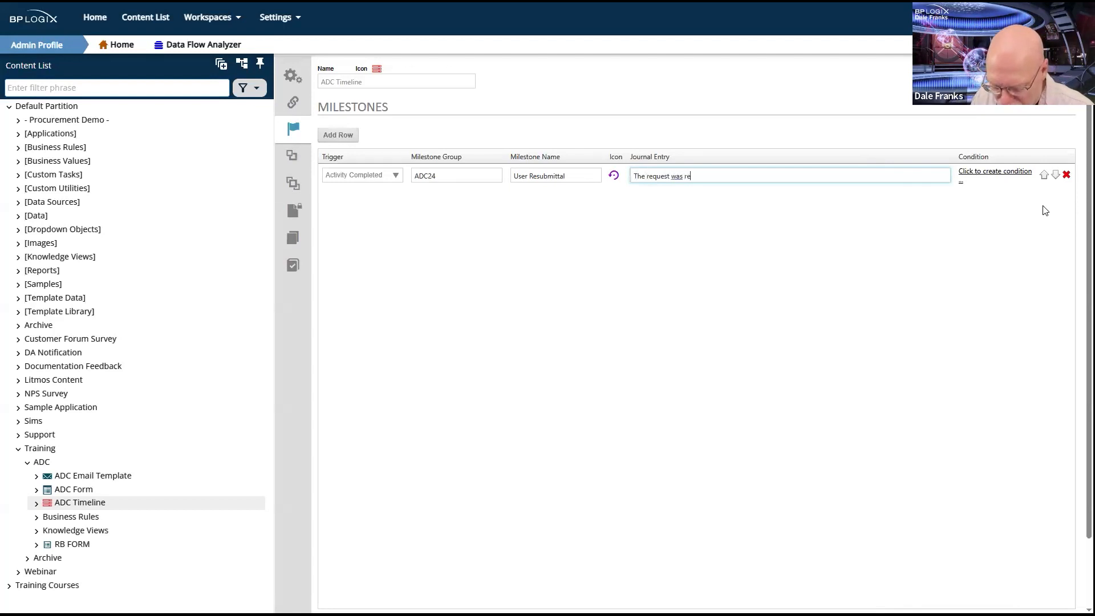
{"action": "type", "text": "turned for "}
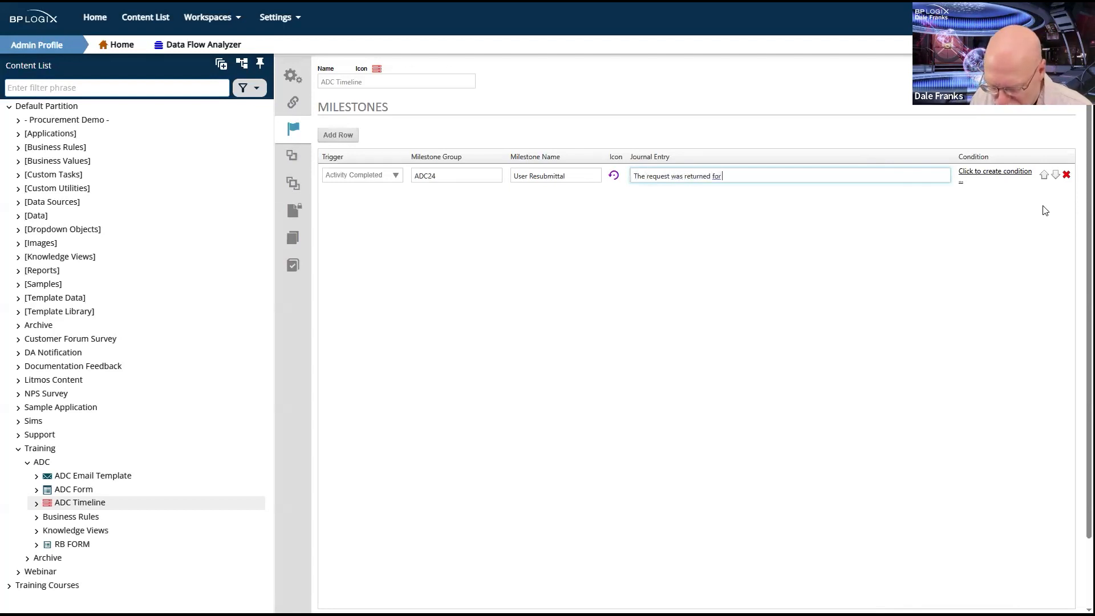
{"action": "type", "text": "resubmission"}
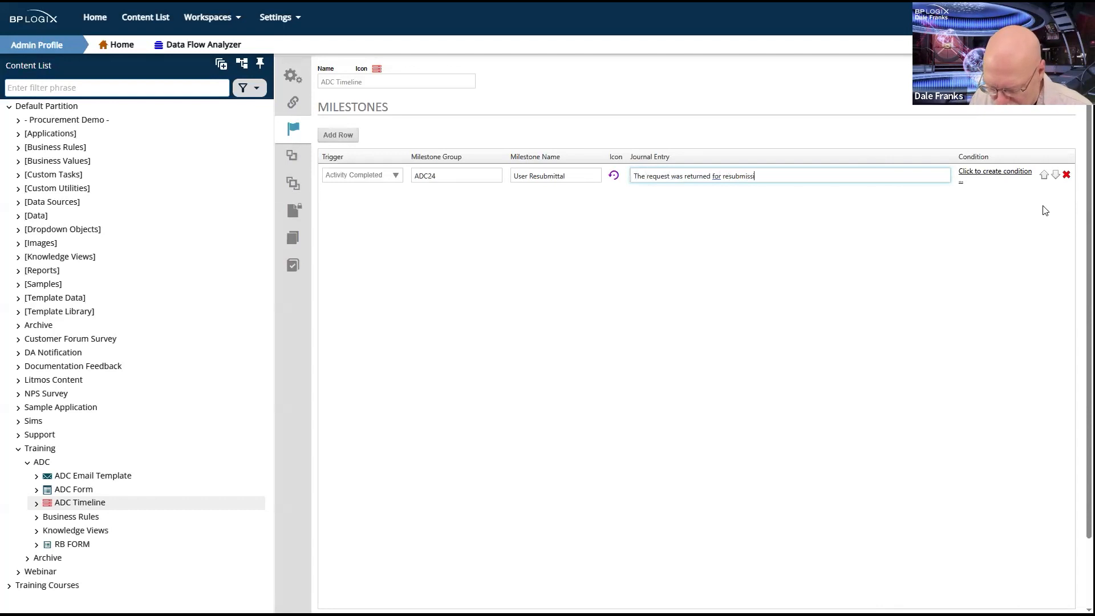
{"action": "type", "text": " on "}
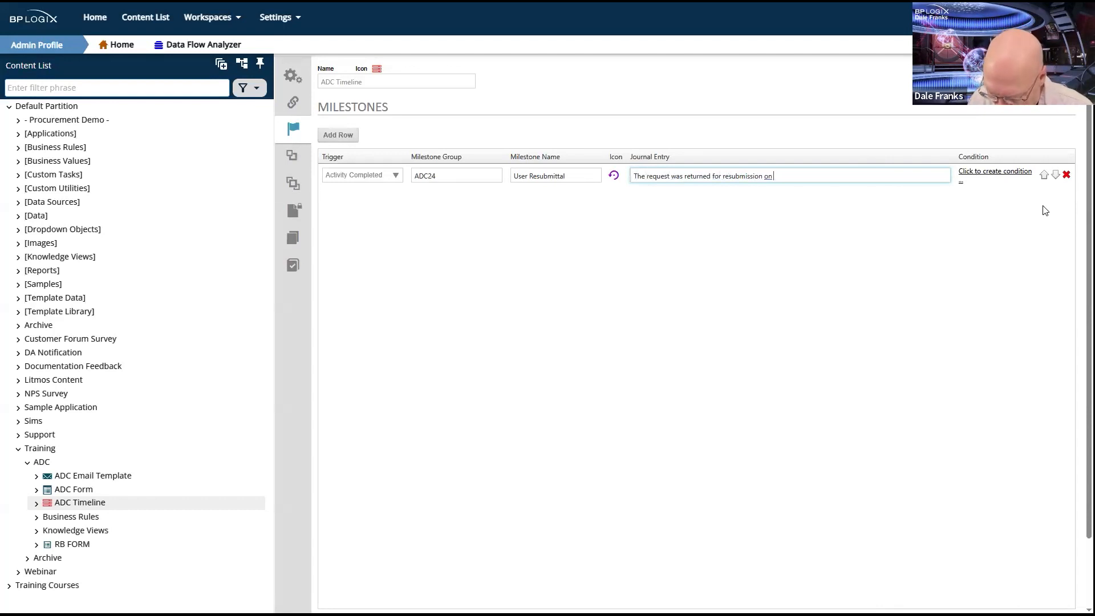
{"action": "type", "text": "[CU"}
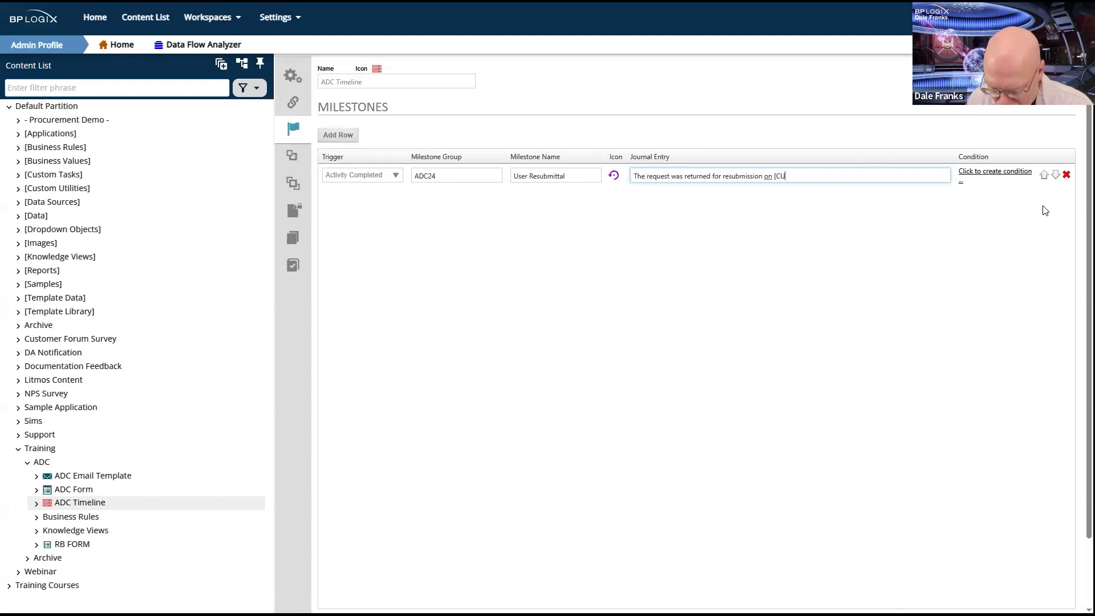
{"action": "type", "text": "RR_DATWETIME"}
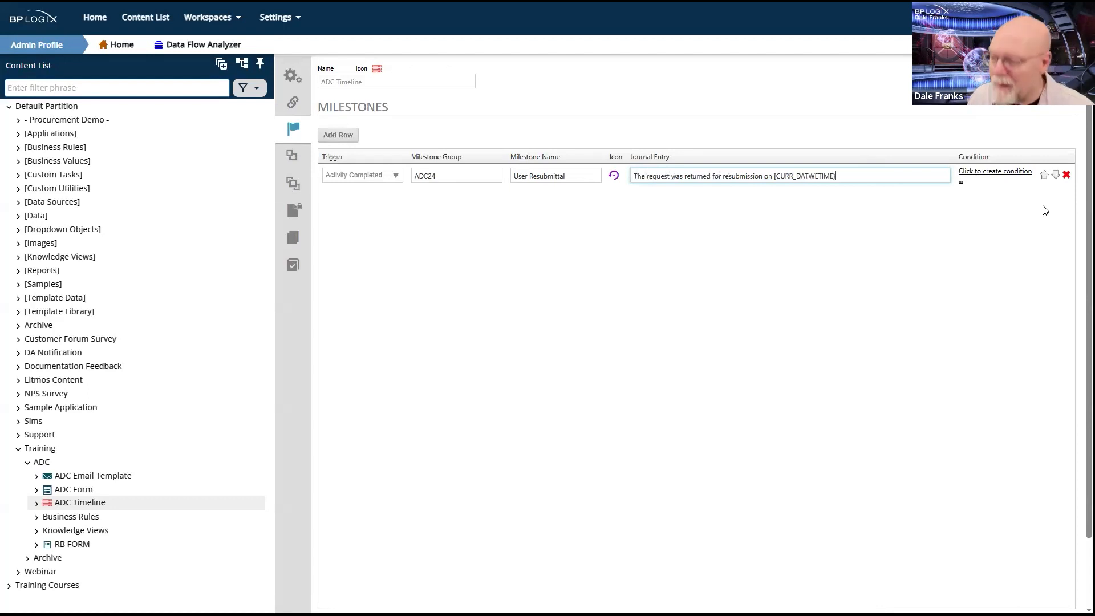
{"action": "type", "text": "]."}
{"action": "key", "text": "Left"}
{"action": "key", "text": "Left"}
{"action": "key", "text": "Left"}
{"action": "key", "text": "Left"}
{"action": "key", "text": "Left"}
{"action": "key", "text": "Left"}
{"action": "key", "text": "Left"}
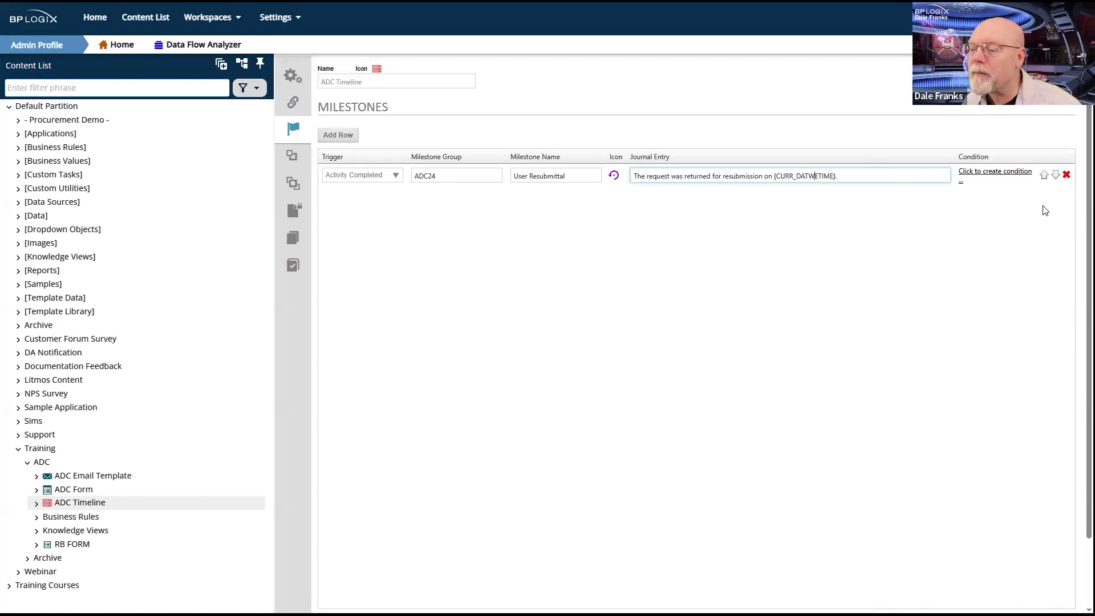
{"action": "key", "text": "BackSpace"}
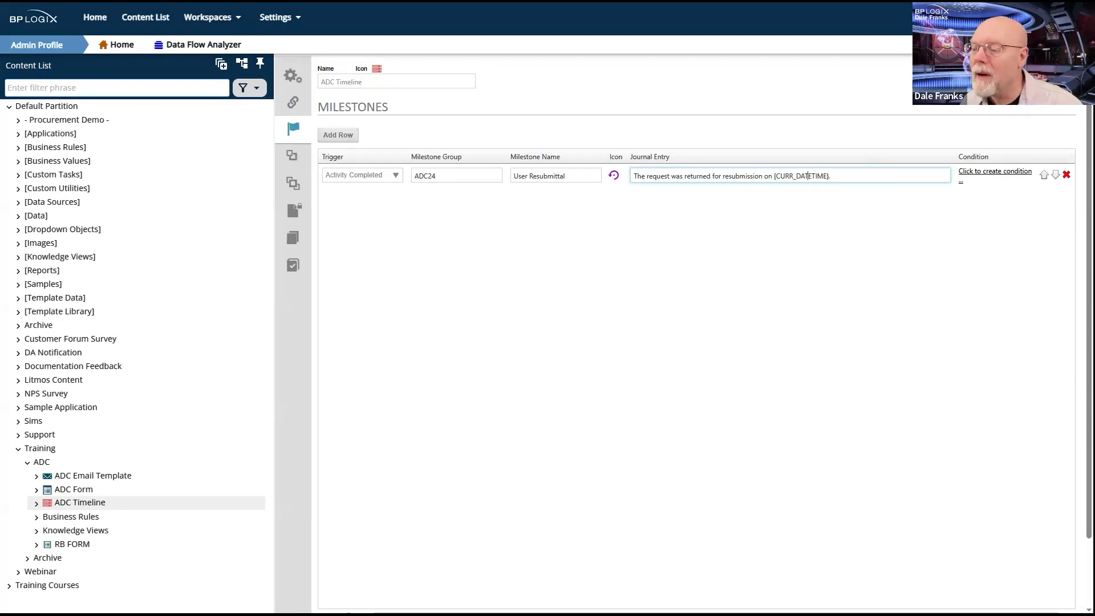
Open the User Resubmittal milestone's condition for editing and add two empty condition rows joined by OR.
{"action": "left_click", "coordinate": [975, 173]}
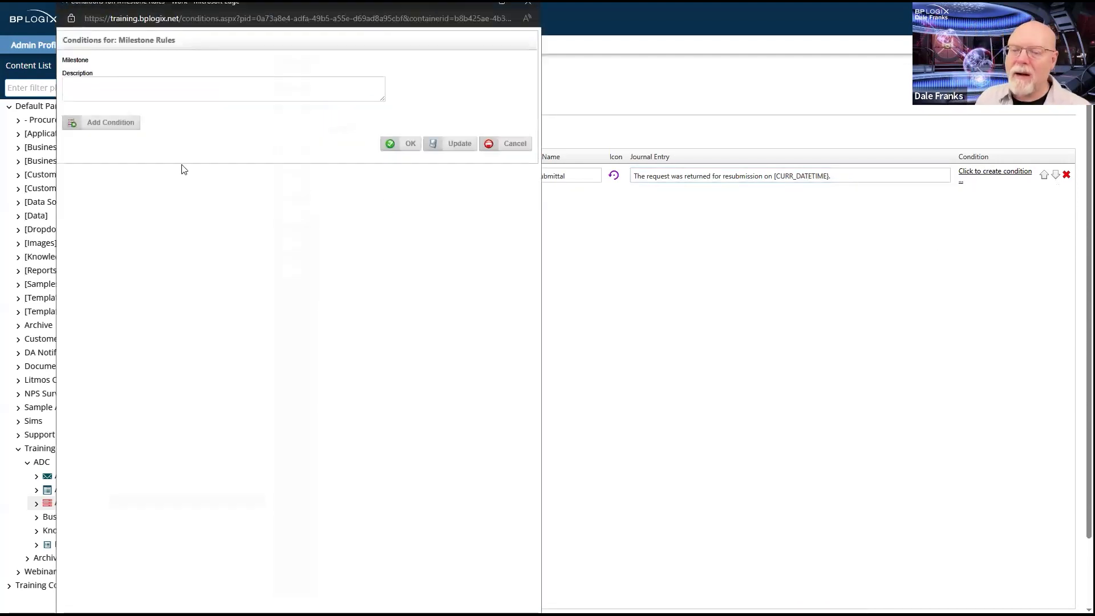
{"action": "left_click", "coordinate": [122, 123]}
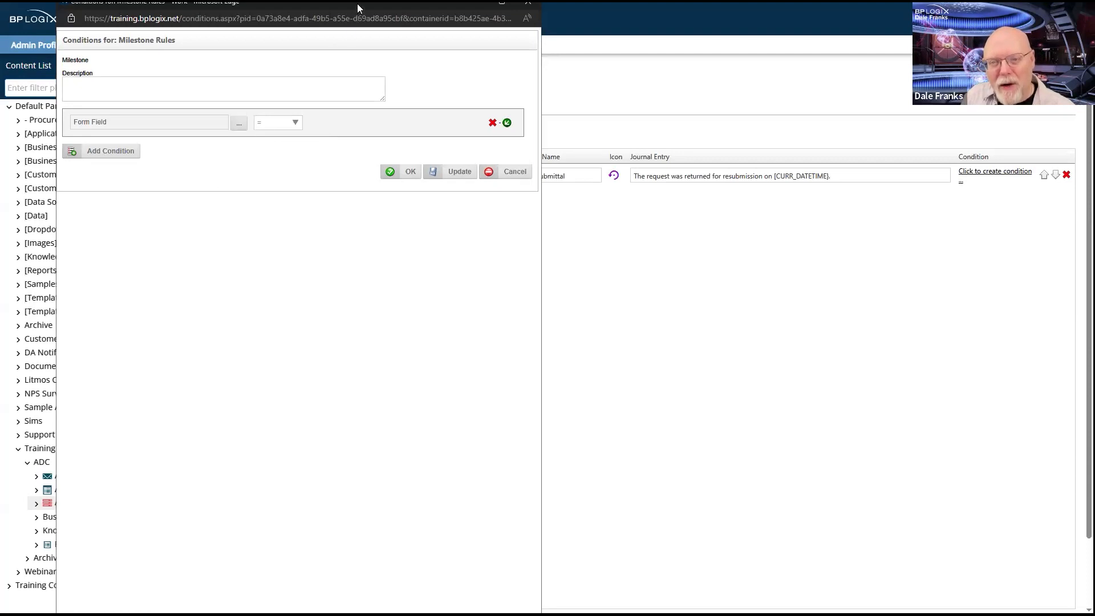
{"action": "left_click_drag", "start_coordinate": [361, 8], "coordinate": [466, 29]}
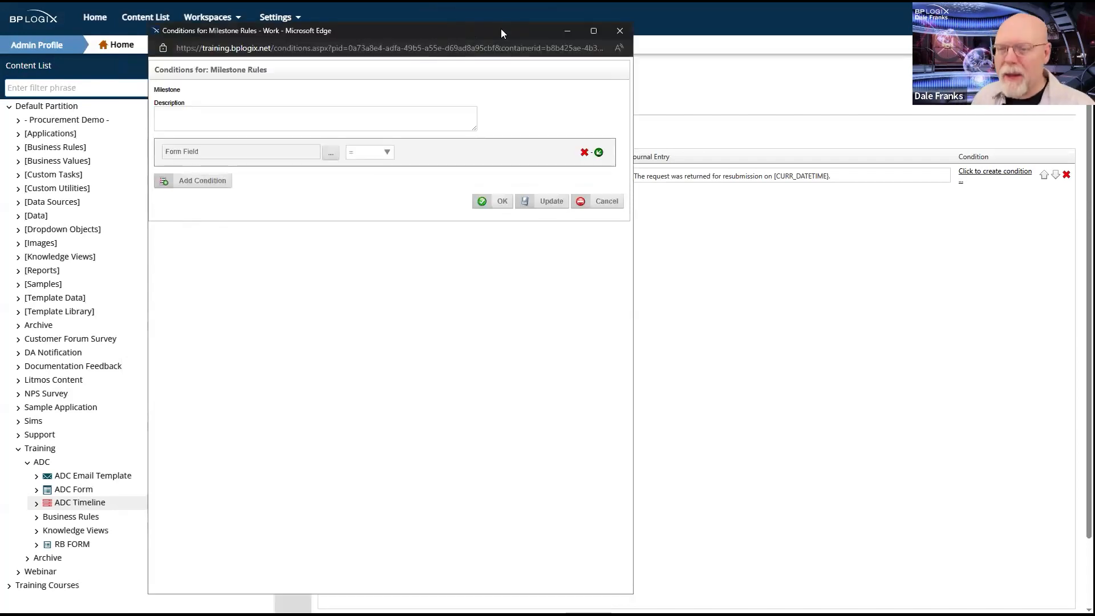
{"action": "left_click_drag", "start_coordinate": [508, 35], "coordinate": [876, 18]}
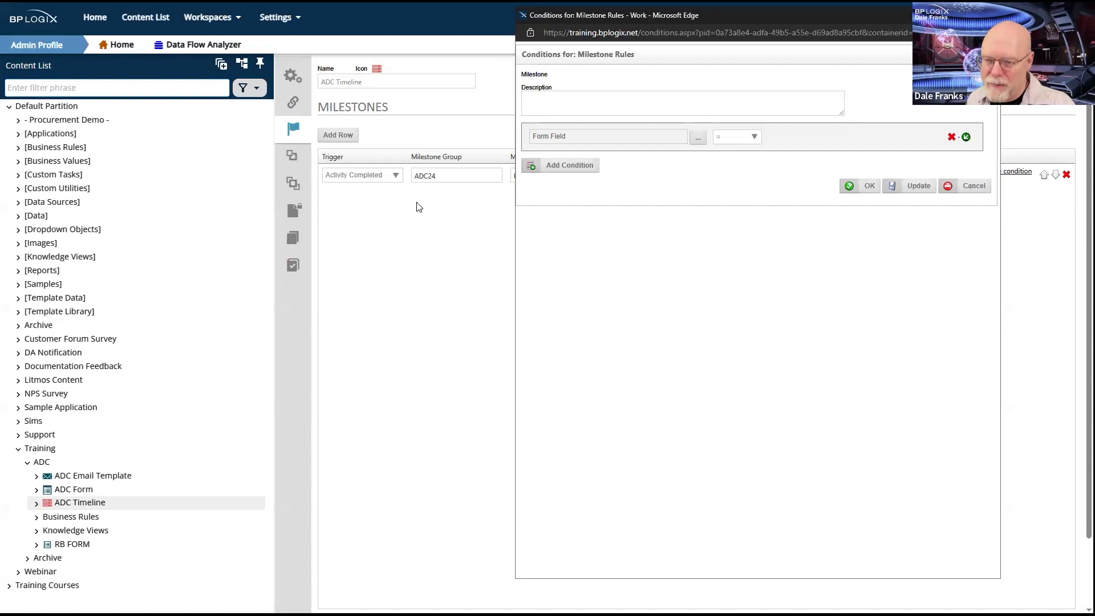
{"action": "left_click", "coordinate": [566, 166]}
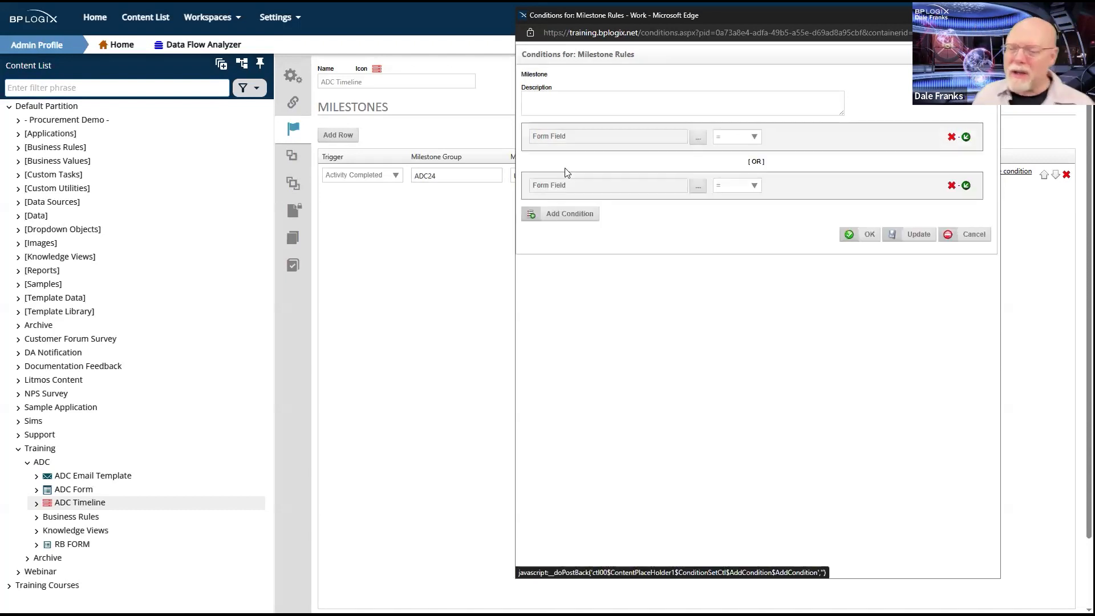
Set the first condition's variable to the timeline Activity Result of Manager Approval.
{"action": "left_click", "coordinate": [699, 139]}
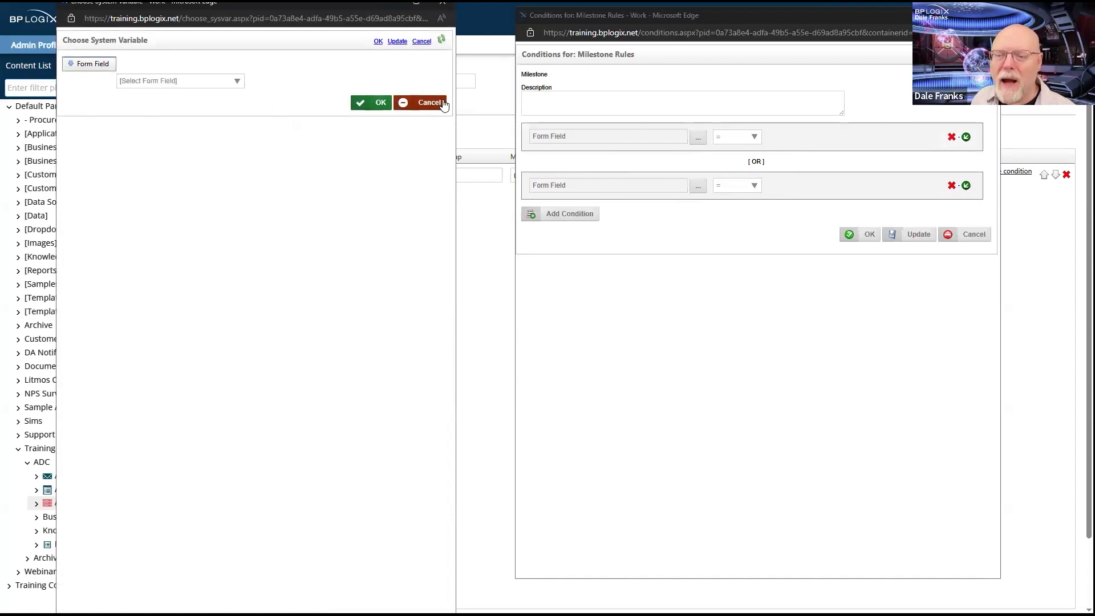
{"action": "left_click", "coordinate": [430, 112]}
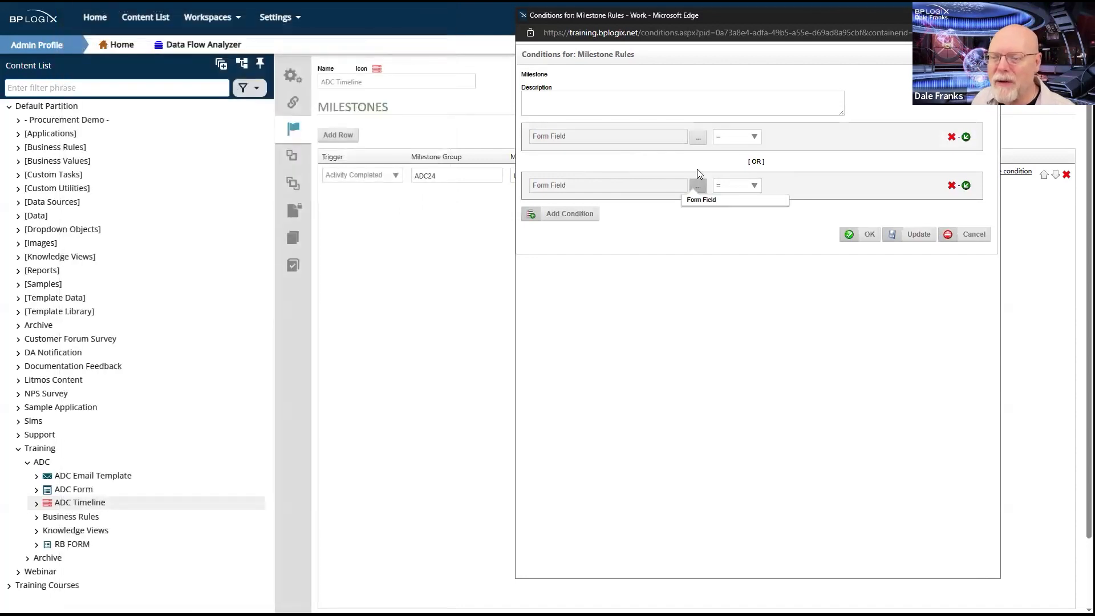
{"action": "left_click", "coordinate": [700, 142]}
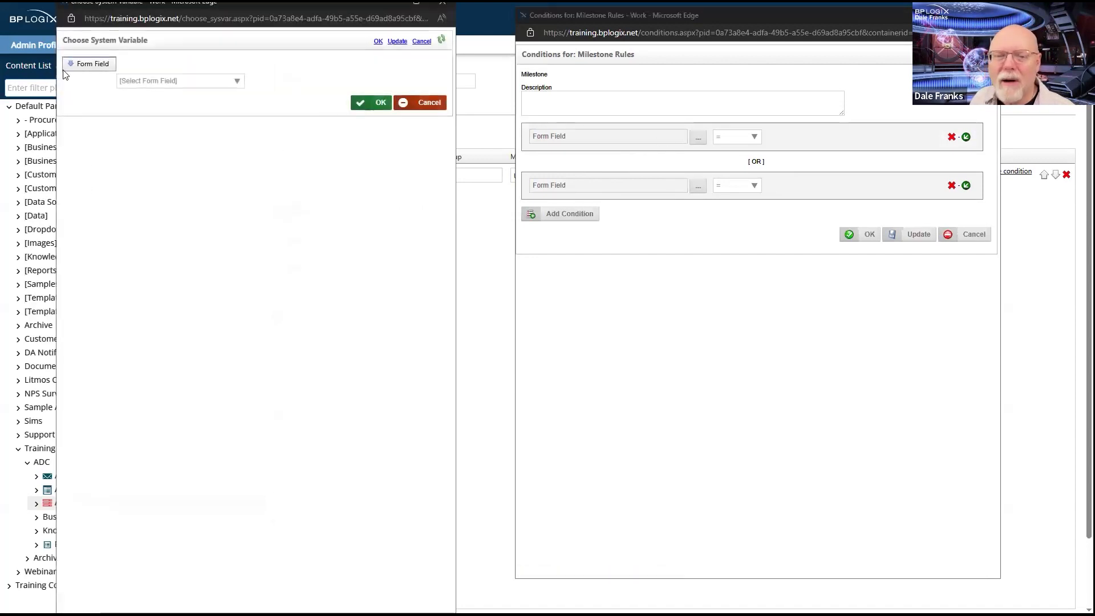
{"action": "left_click", "coordinate": [93, 66]}
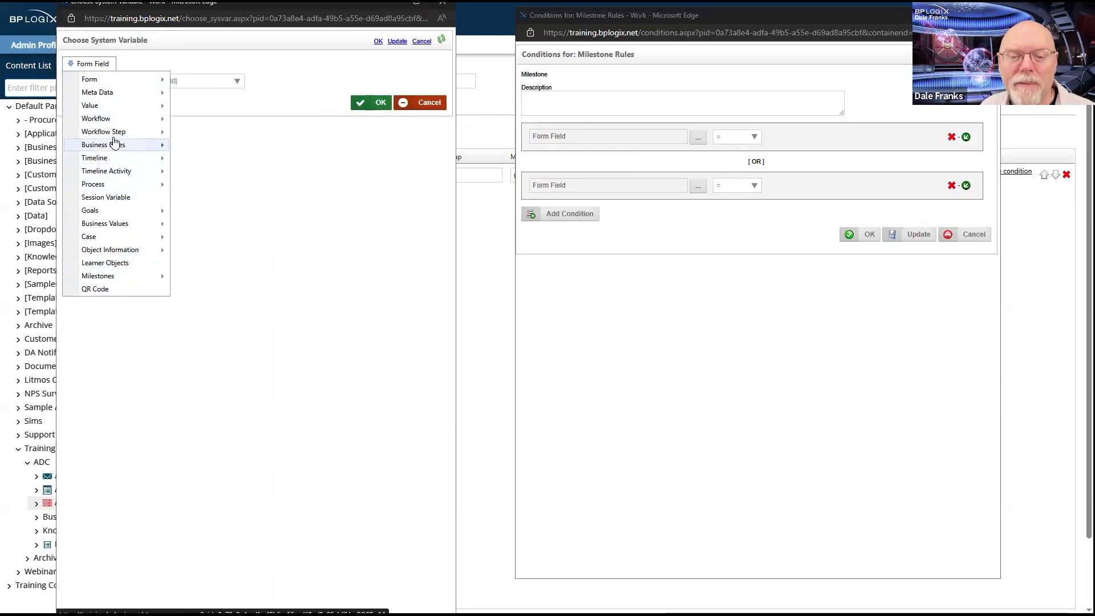
{"action": "mouse_move", "coordinate": [118, 174]}
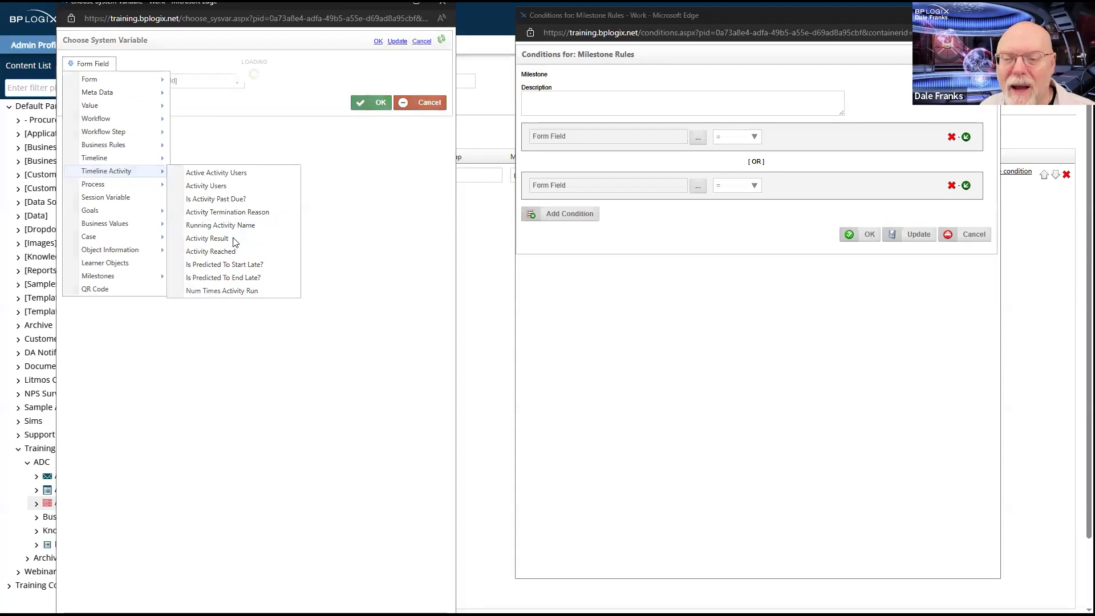
{"action": "left_click", "coordinate": [234, 239]}
{"action": "left_click", "coordinate": [214, 82]}
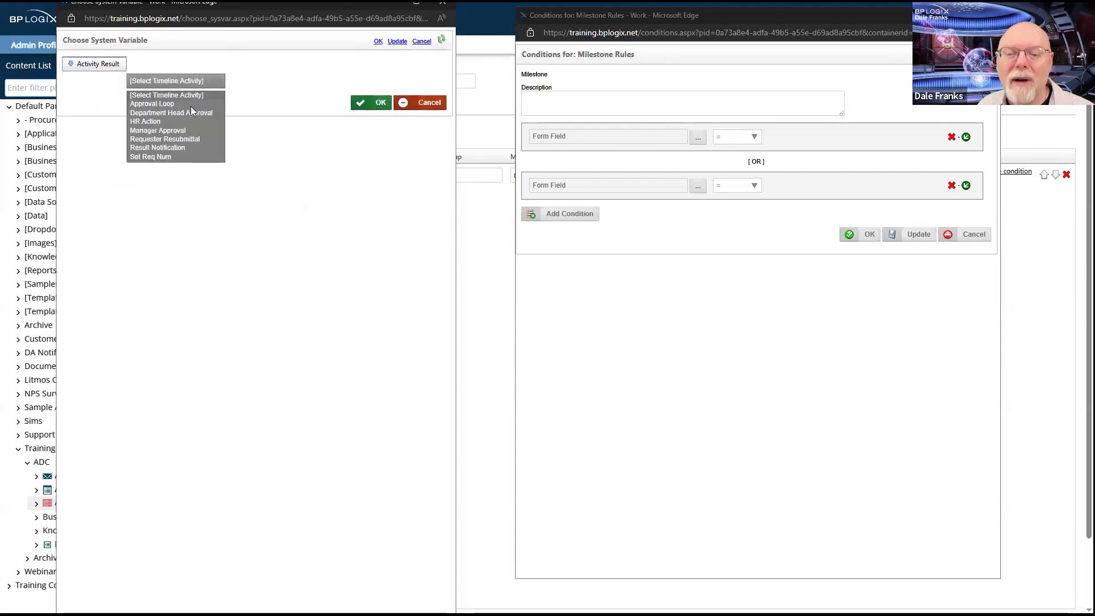
{"action": "left_click", "coordinate": [179, 131]}
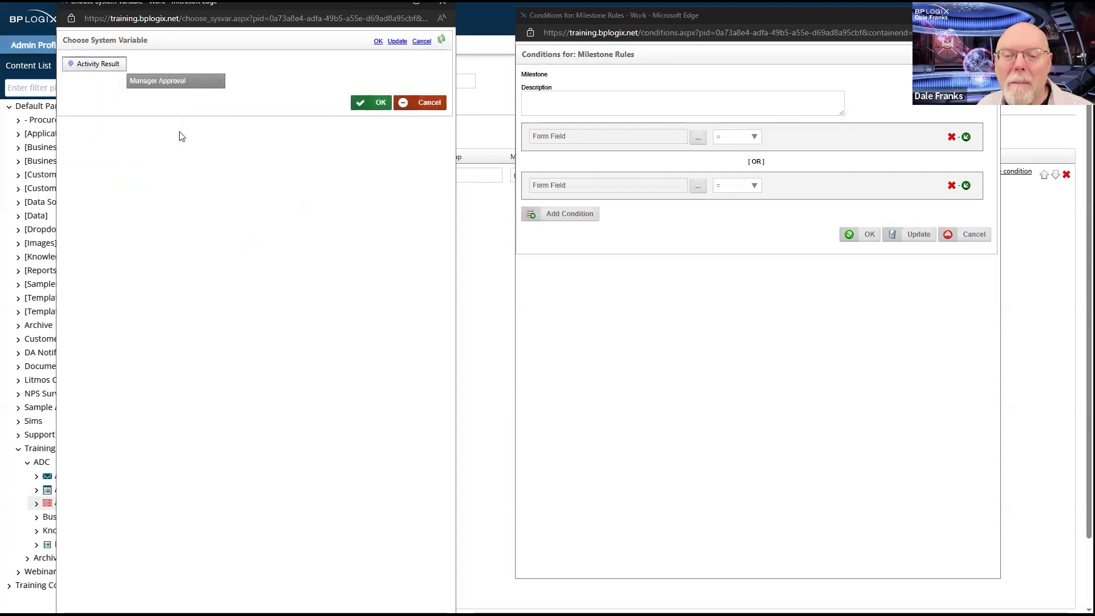
{"action": "left_click", "coordinate": [378, 106]}
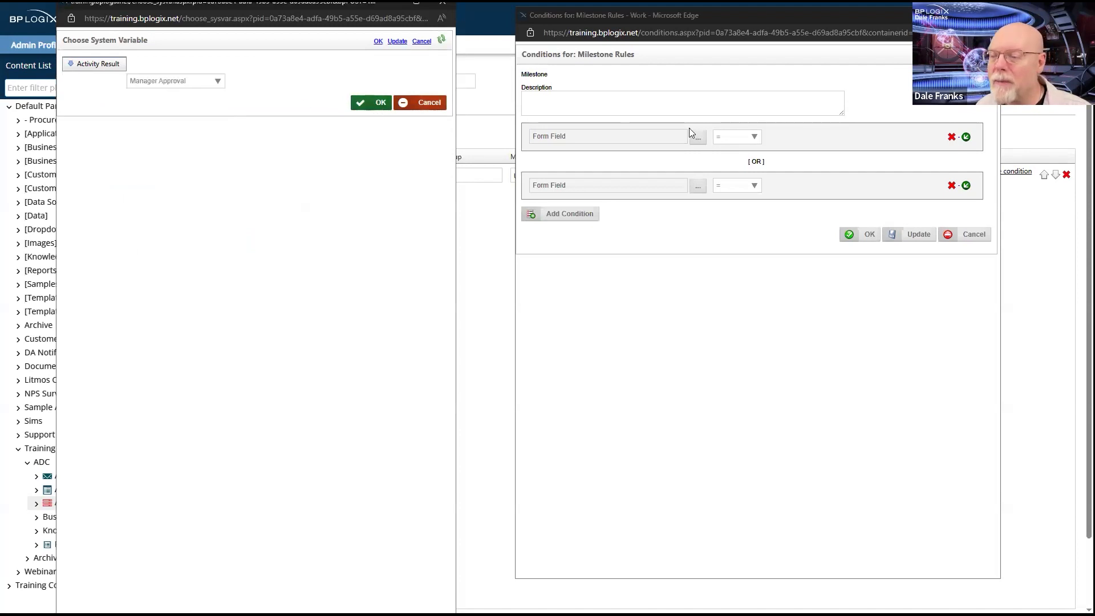
Make the Manager Approval condition test for a result that Contains "Resubmit".
{"action": "left_click", "coordinate": [776, 145]}
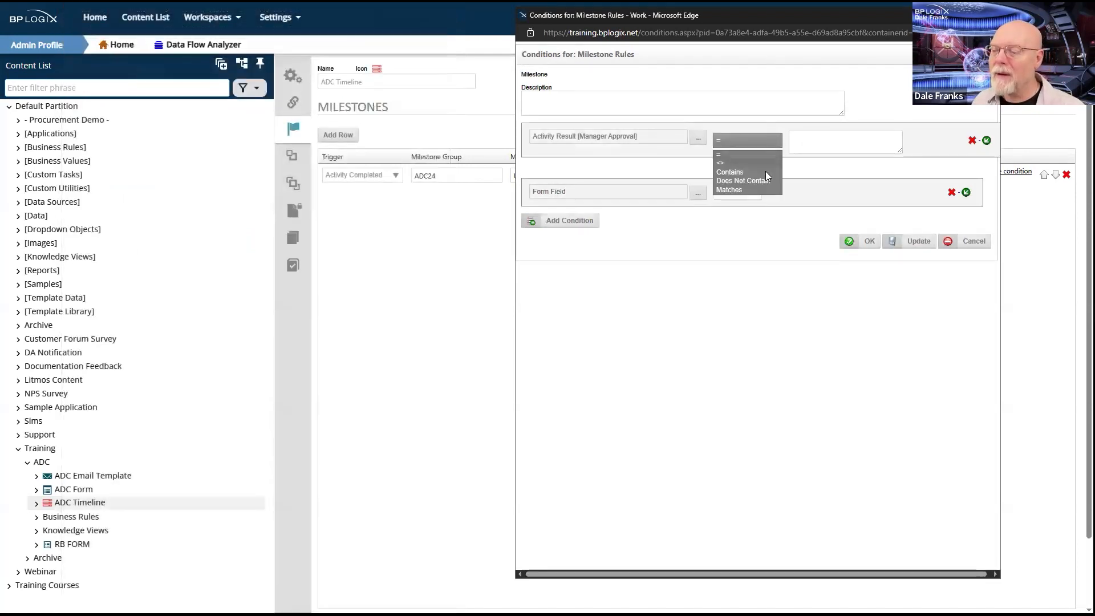
{"action": "left_click", "coordinate": [747, 172]}
{"action": "left_click", "coordinate": [854, 141]}
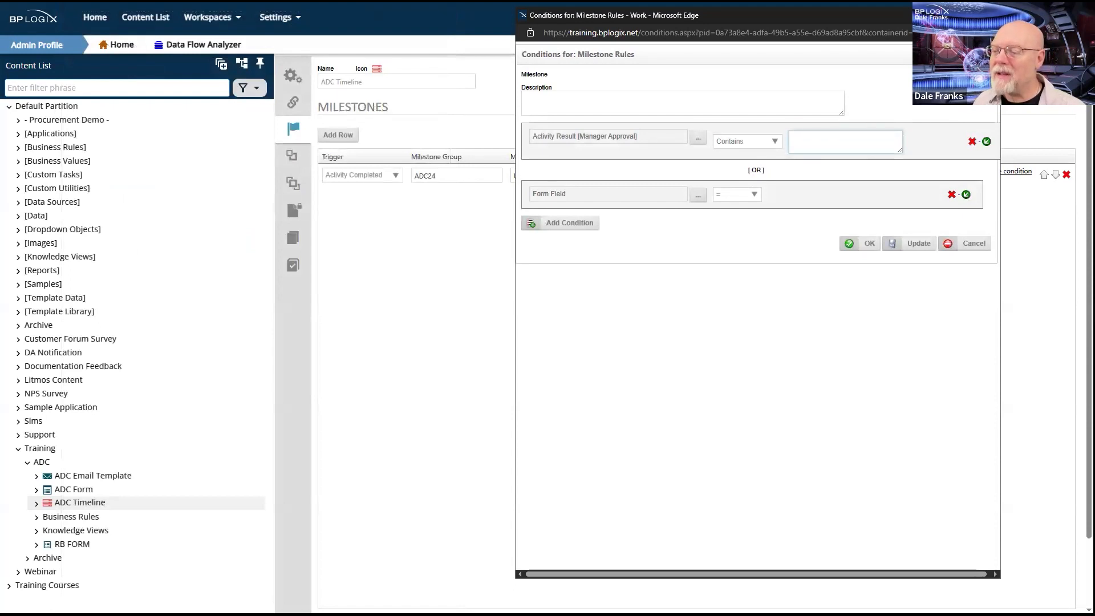
{"action": "type", "text": "Resubmit"}
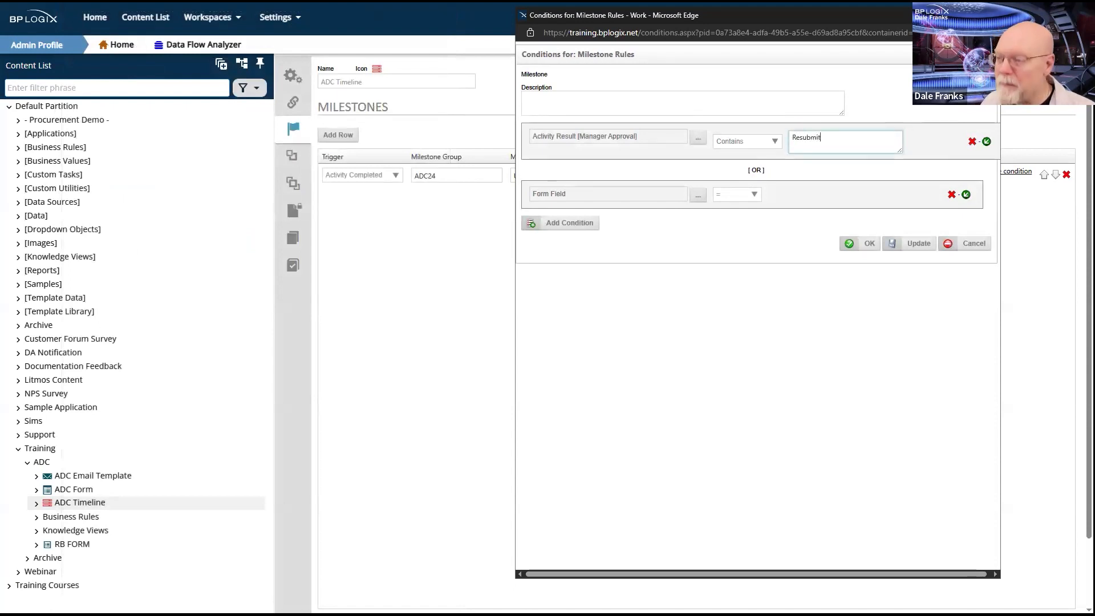
Set the second condition's variable to the timeline Activity Result of Department Head Approval.
{"action": "left_click", "coordinate": [697, 197]}
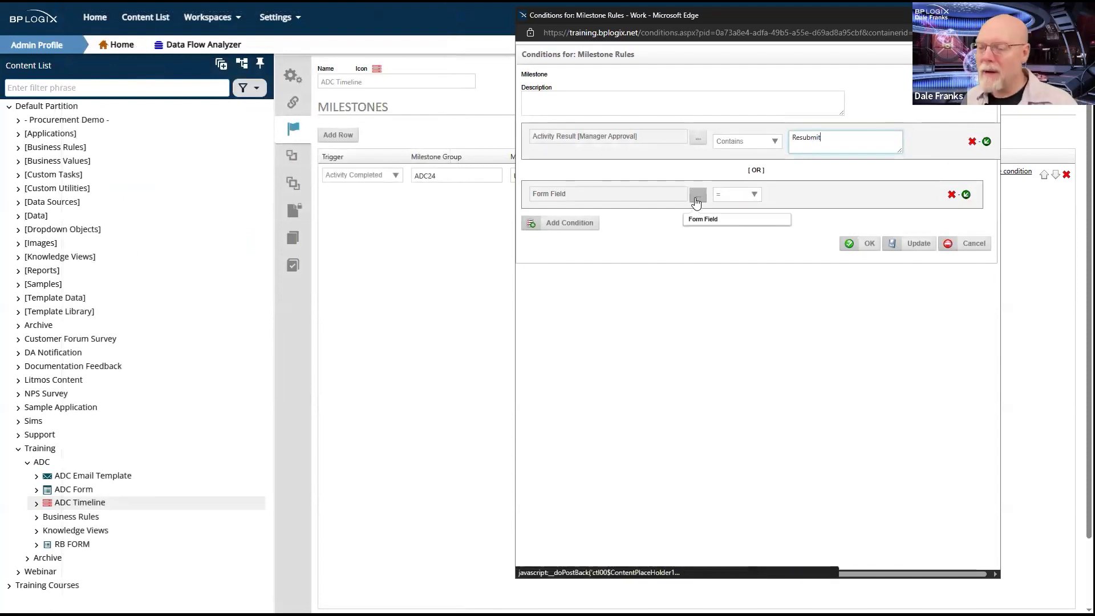
{"action": "left_click", "coordinate": [697, 197]}
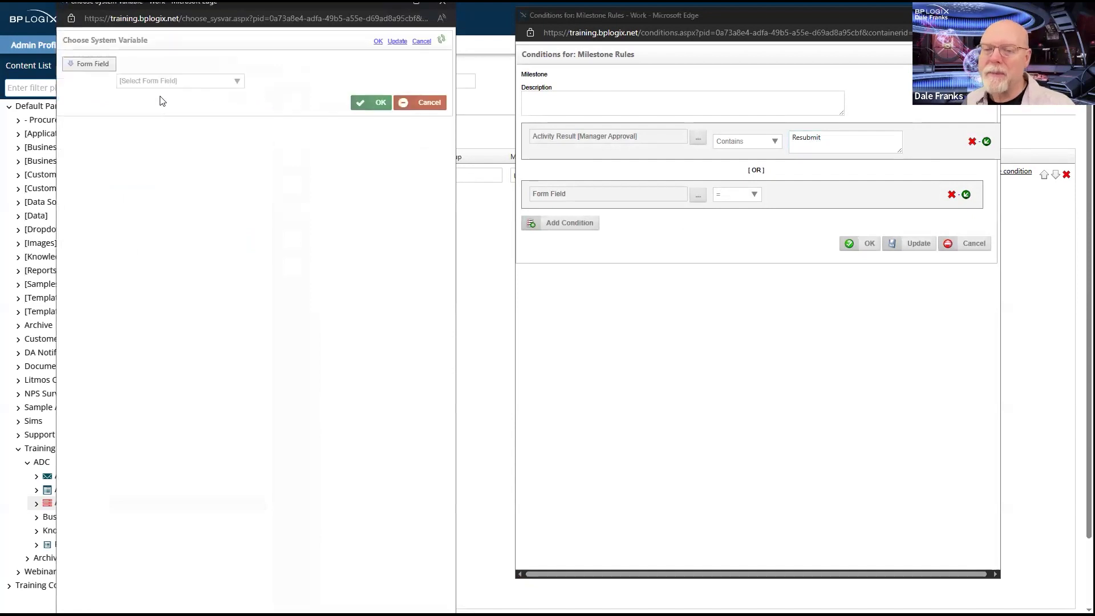
{"action": "left_click", "coordinate": [175, 83]}
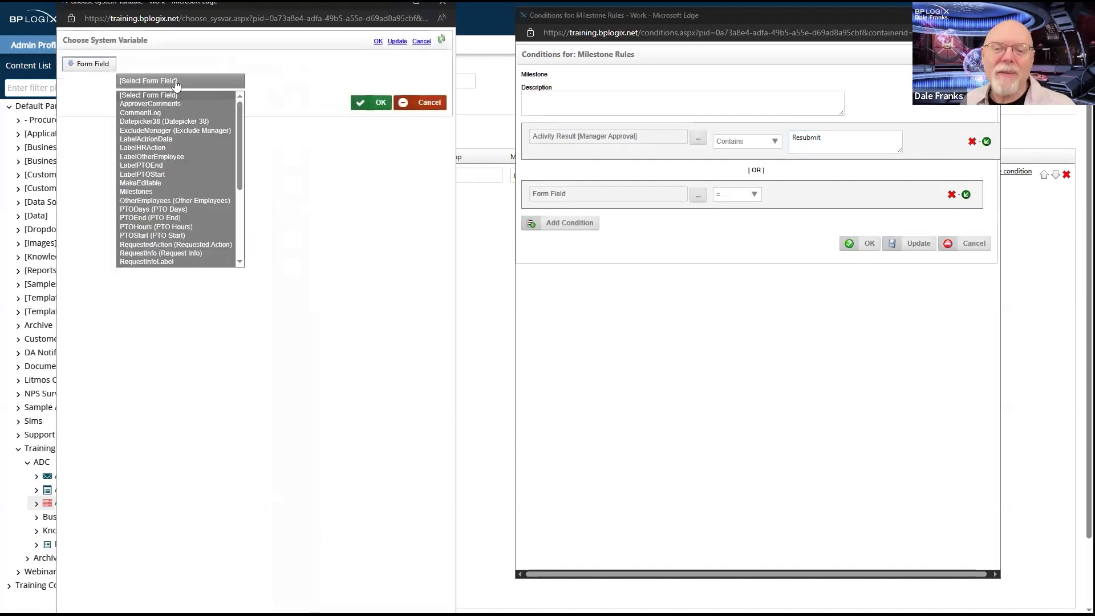
{"action": "left_click", "coordinate": [90, 64]}
{"action": "mouse_move", "coordinate": [122, 171]}
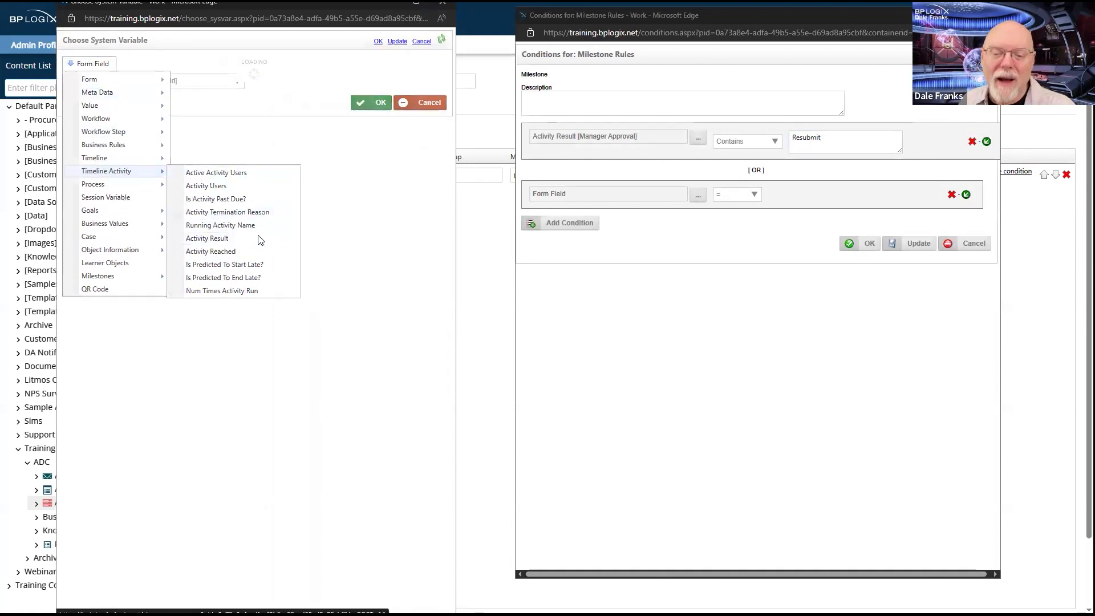
{"action": "left_click", "coordinate": [260, 239]}
{"action": "left_click", "coordinate": [218, 84]}
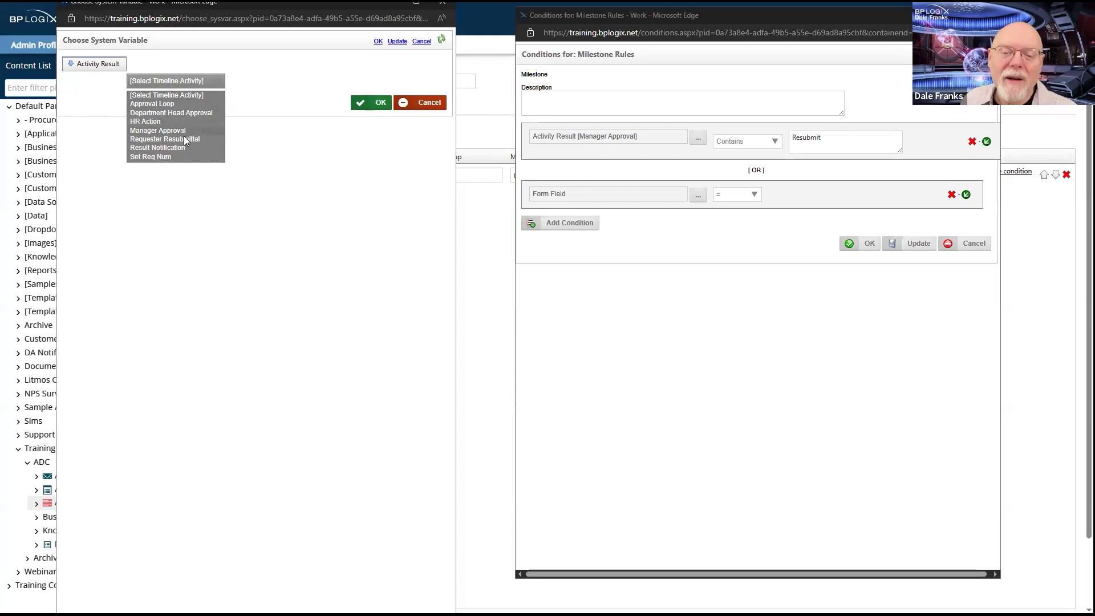
{"action": "left_click", "coordinate": [187, 113]}
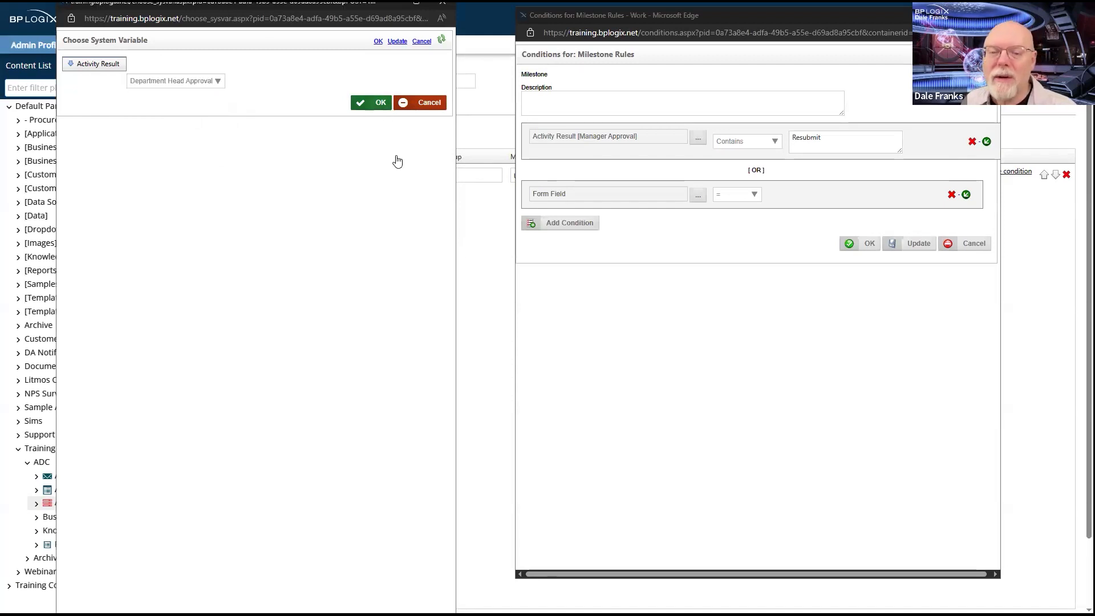
{"action": "left_click", "coordinate": [371, 102]}
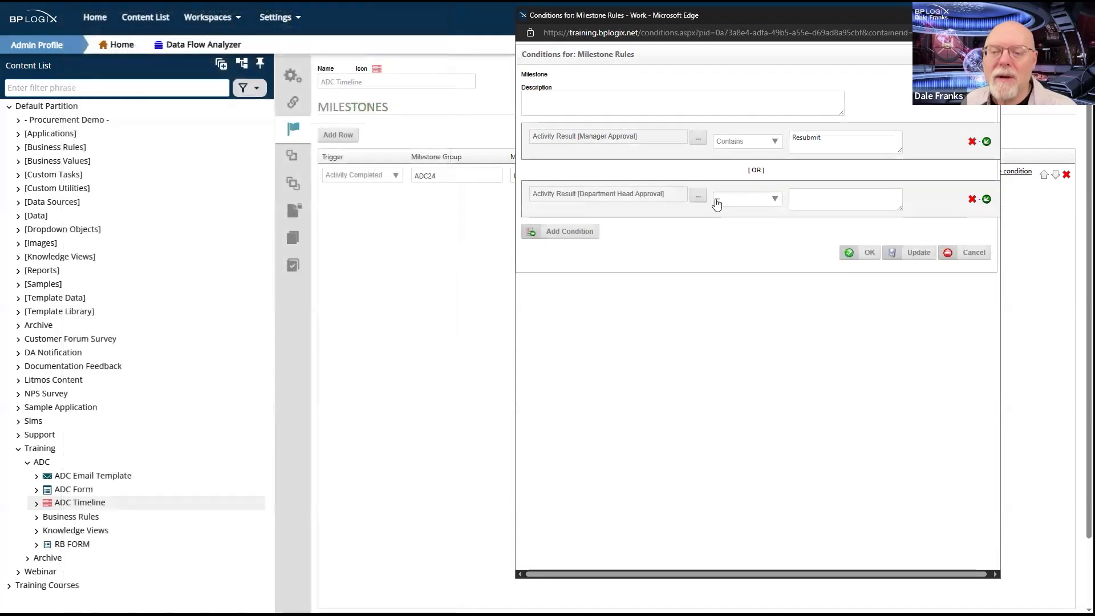
Make the Department Head Approval condition test for a result that Contains "Resubmit".
{"action": "left_click", "coordinate": [770, 198]}
{"action": "left_click", "coordinate": [736, 231]}
{"action": "left_click", "coordinate": [798, 206]}
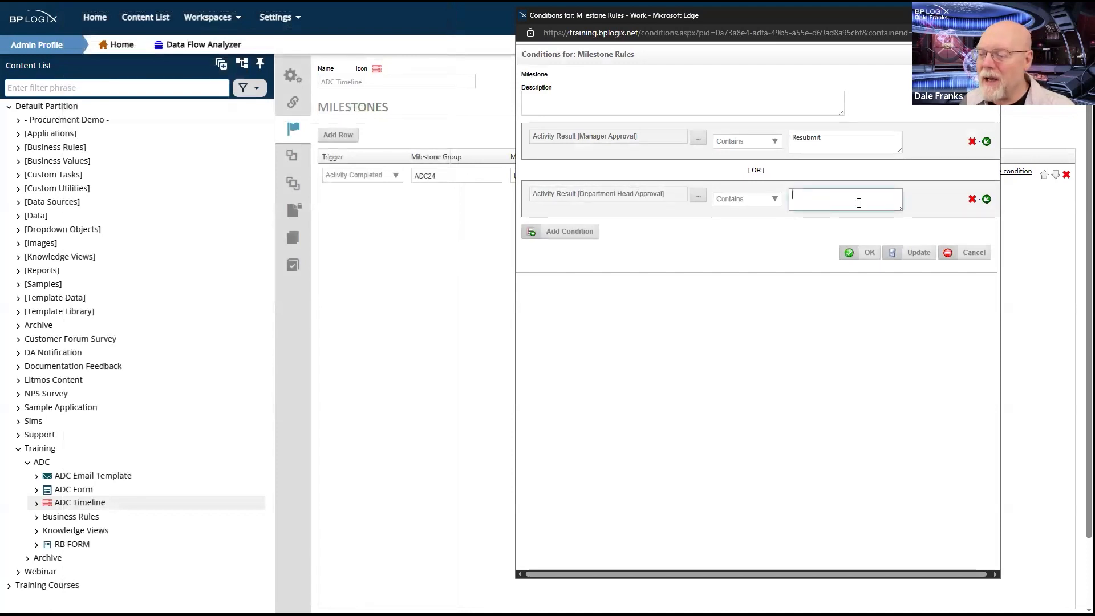
{"action": "type", "text": "Res"}
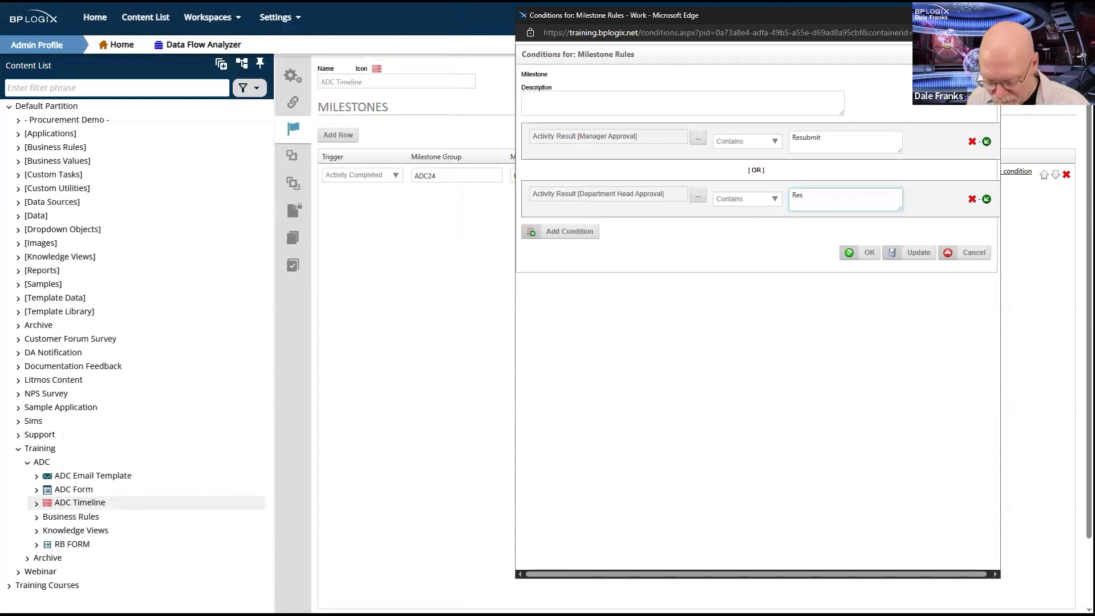
{"action": "type", "text": "ubmit"}
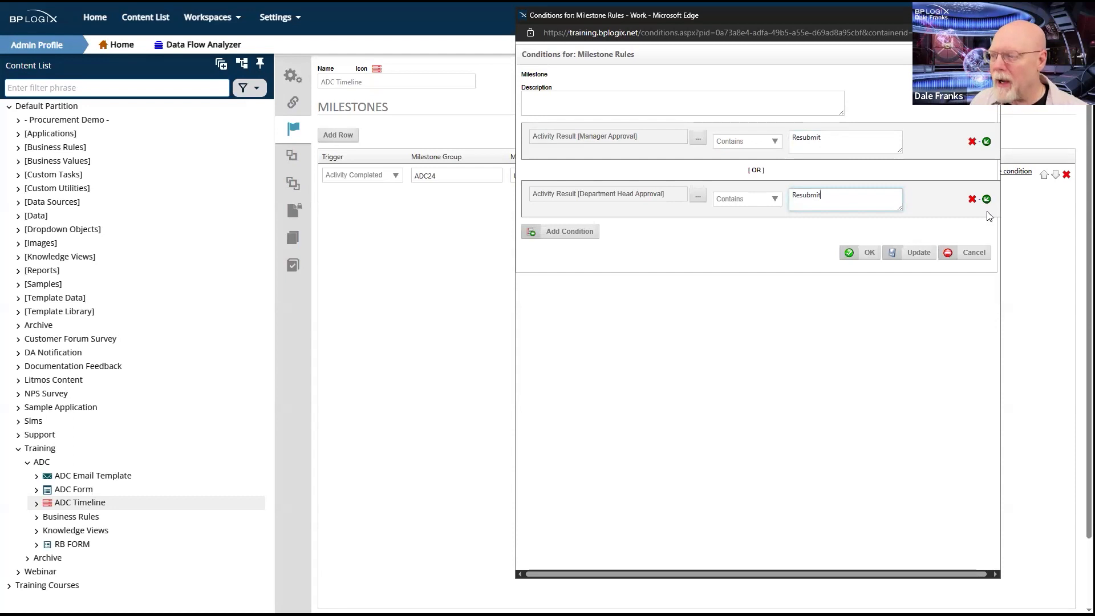
Remove the Department Head Approval condition and switch the remaining condition's activity to Approval Loop.
{"action": "left_click", "coordinate": [972, 200]}
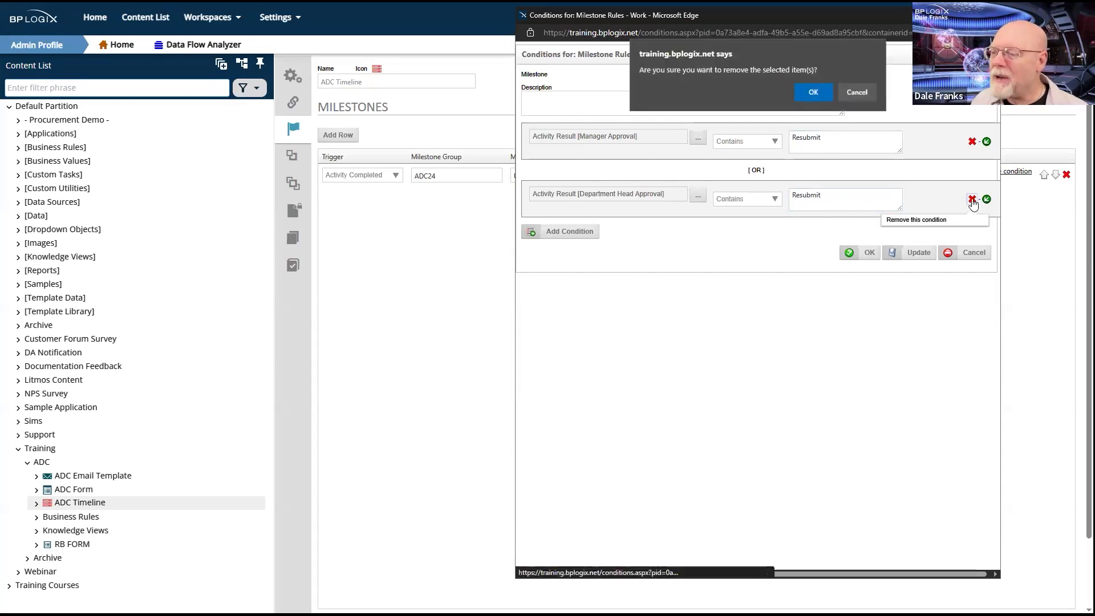
{"action": "left_click", "coordinate": [812, 91]}
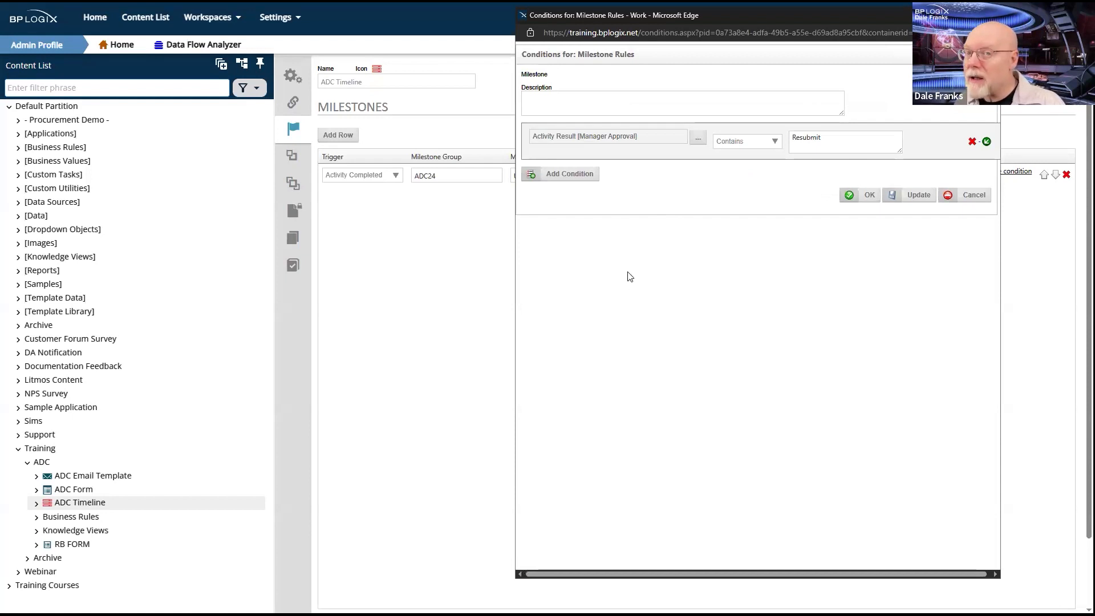
{"action": "left_click", "coordinate": [698, 140]}
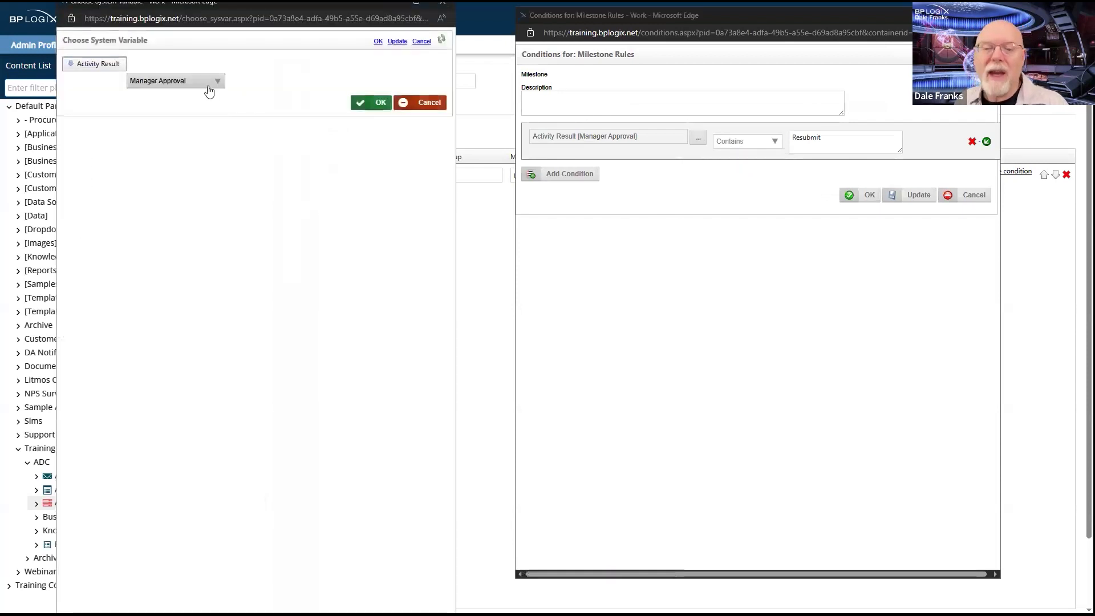
{"action": "left_click", "coordinate": [210, 91]}
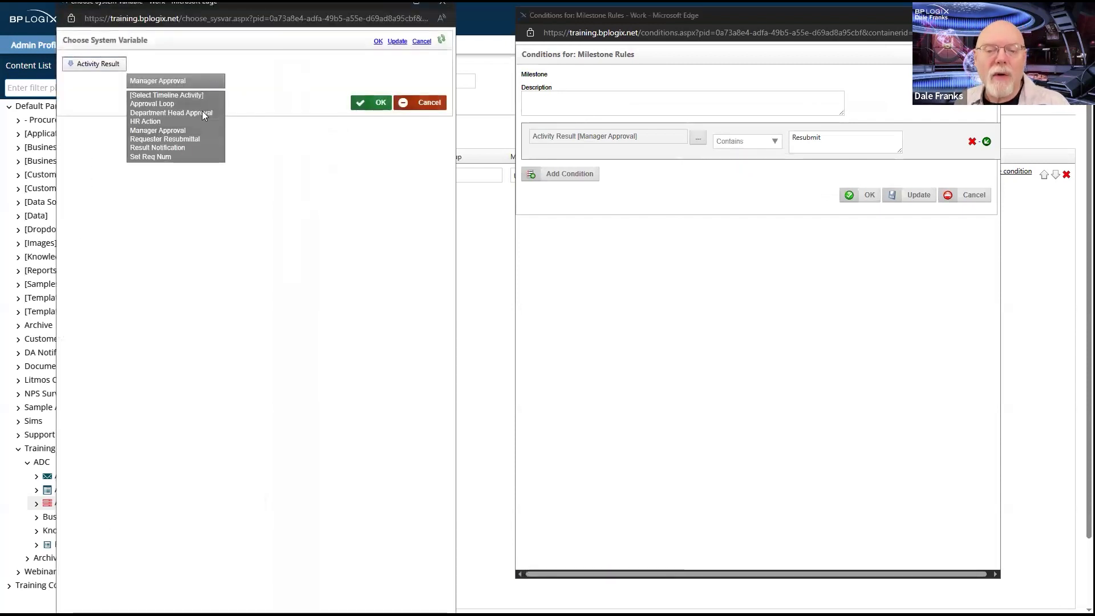
{"action": "left_click", "coordinate": [199, 104]}
{"action": "left_click", "coordinate": [372, 104]}
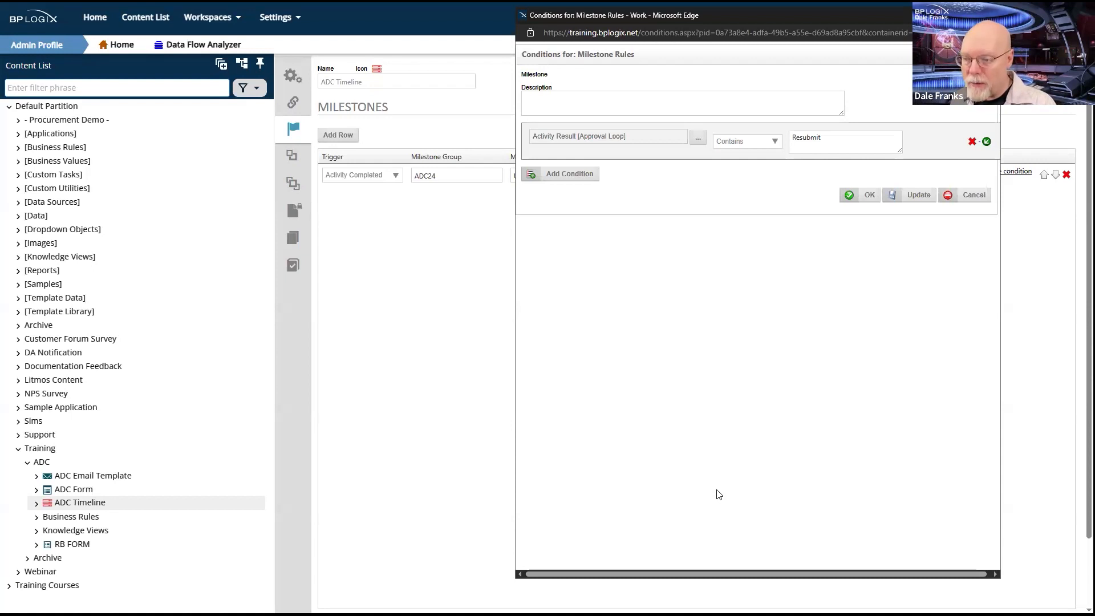
Apply the condition to the User Resubmittal milestone, then save and close the ADC Timeline.
{"action": "left_click", "coordinate": [868, 198]}
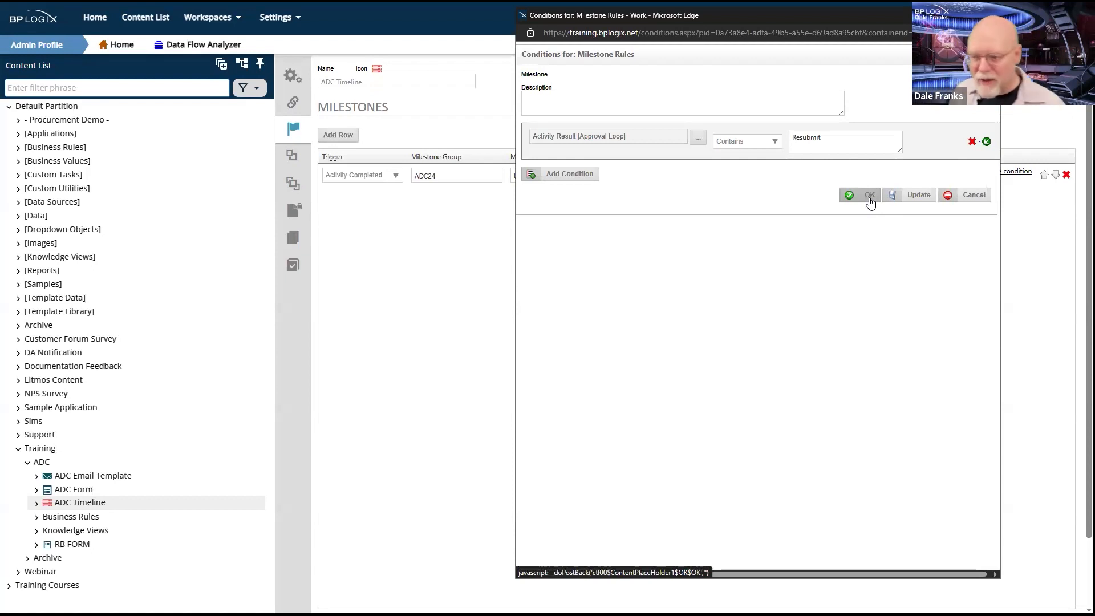
{"action": "left_click", "coordinate": [869, 197]}
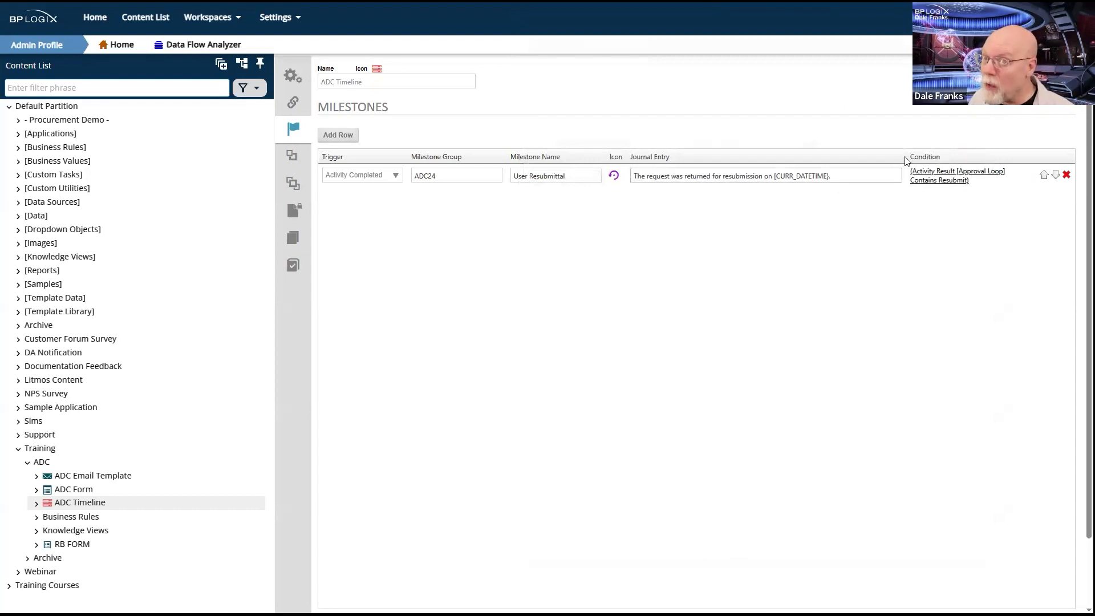
{"action": "mouse_move", "coordinate": [1048, 71]}
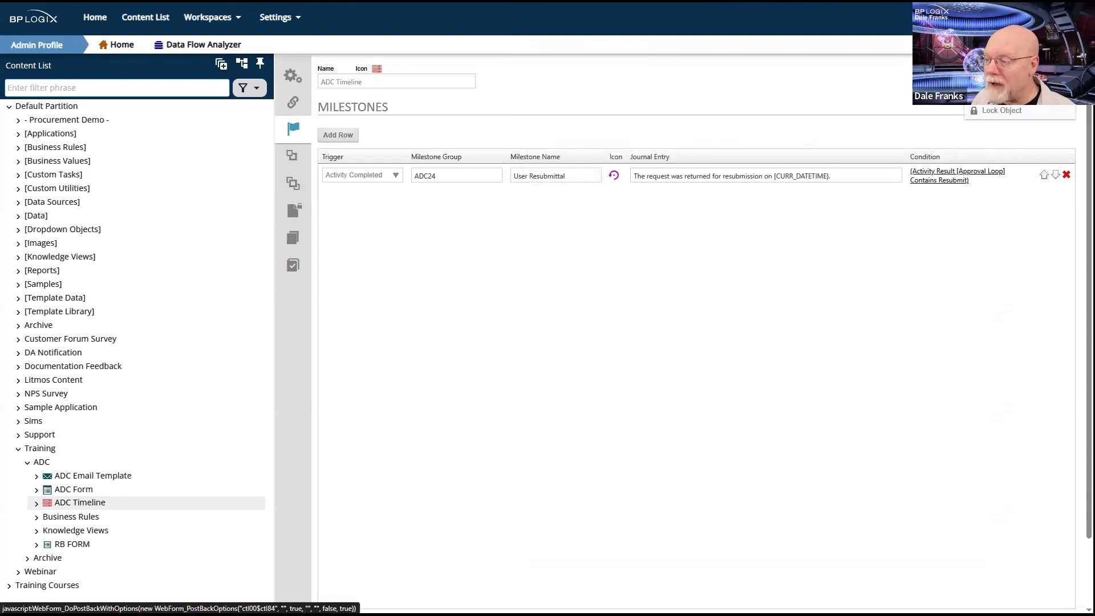
{"action": "left_click", "coordinate": [1020, 85]}
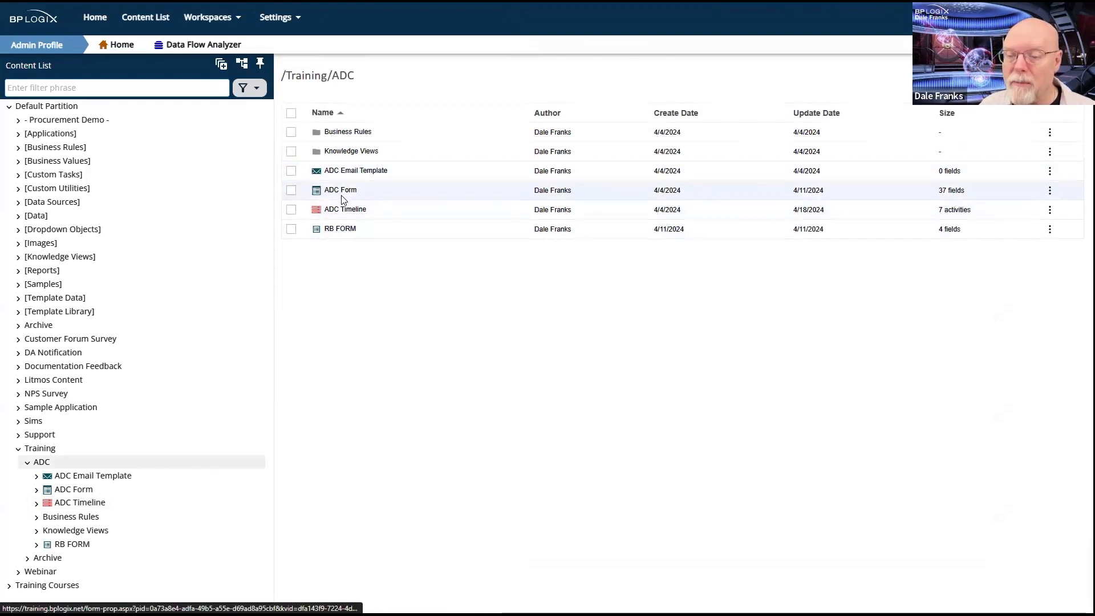
Open the ADC Timeline and review the Approval Loop activity's looping conditions and advanced options, then close its settings.
{"action": "left_click", "coordinate": [358, 215]}
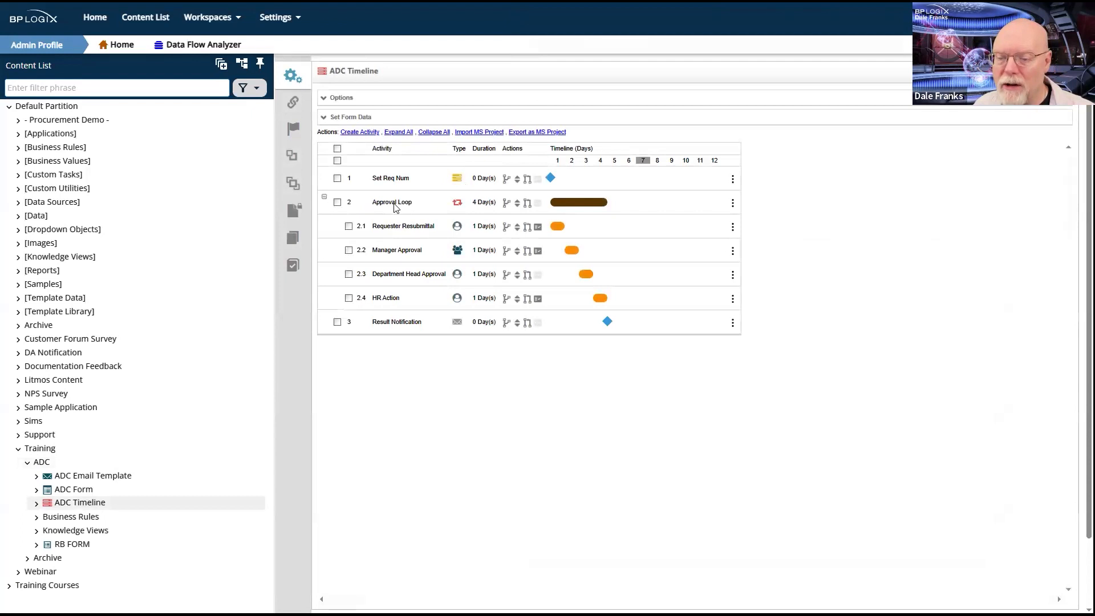
{"action": "left_click", "coordinate": [396, 203]}
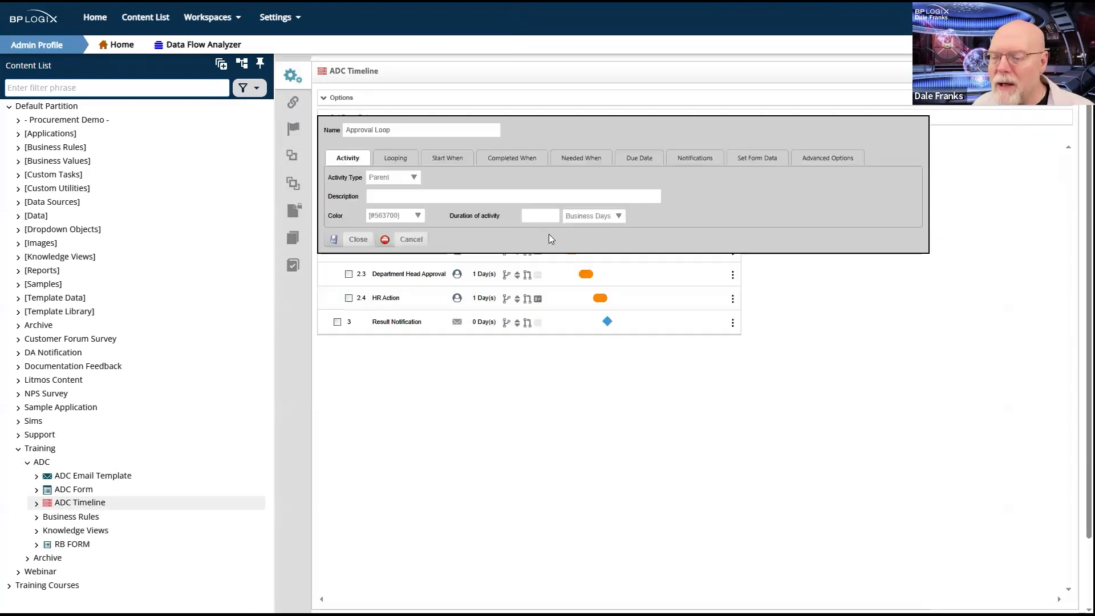
{"action": "left_click", "coordinate": [408, 161]}
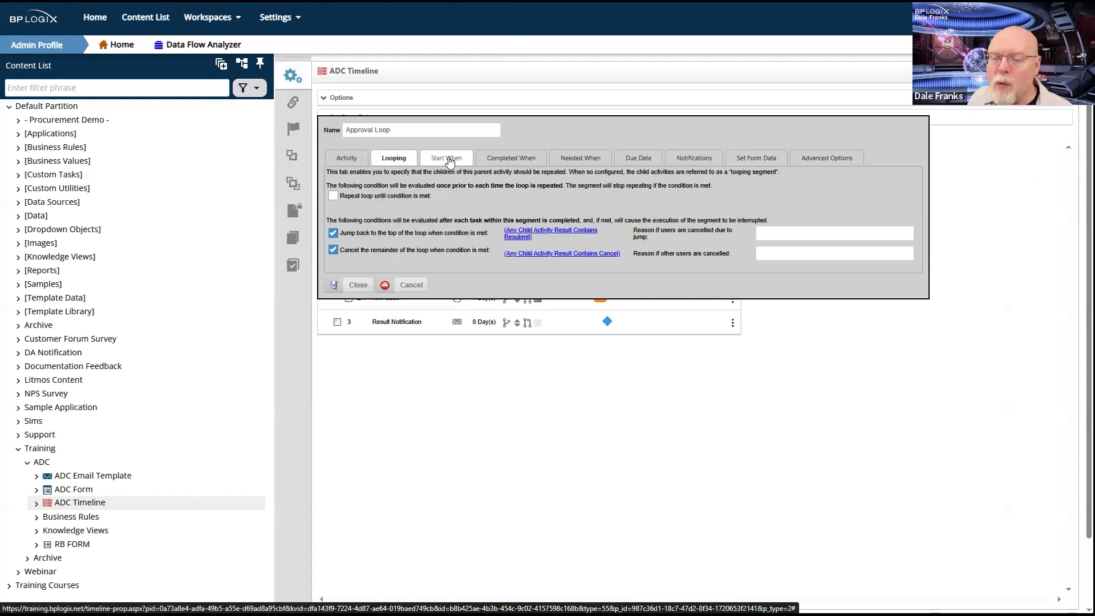
{"action": "left_click", "coordinate": [827, 169]}
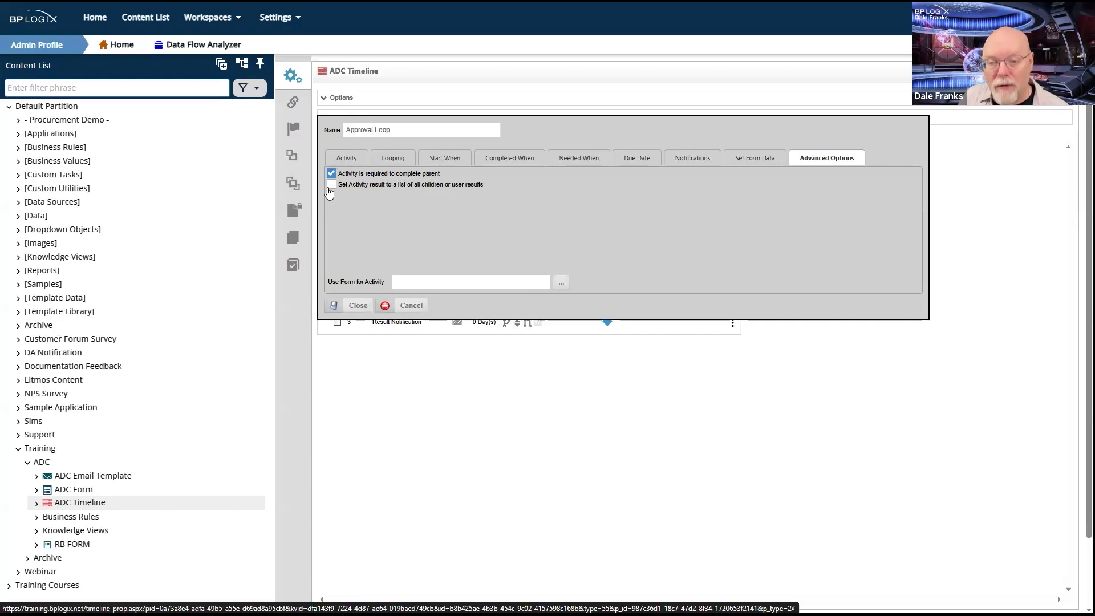
{"action": "left_click", "coordinate": [352, 307]}
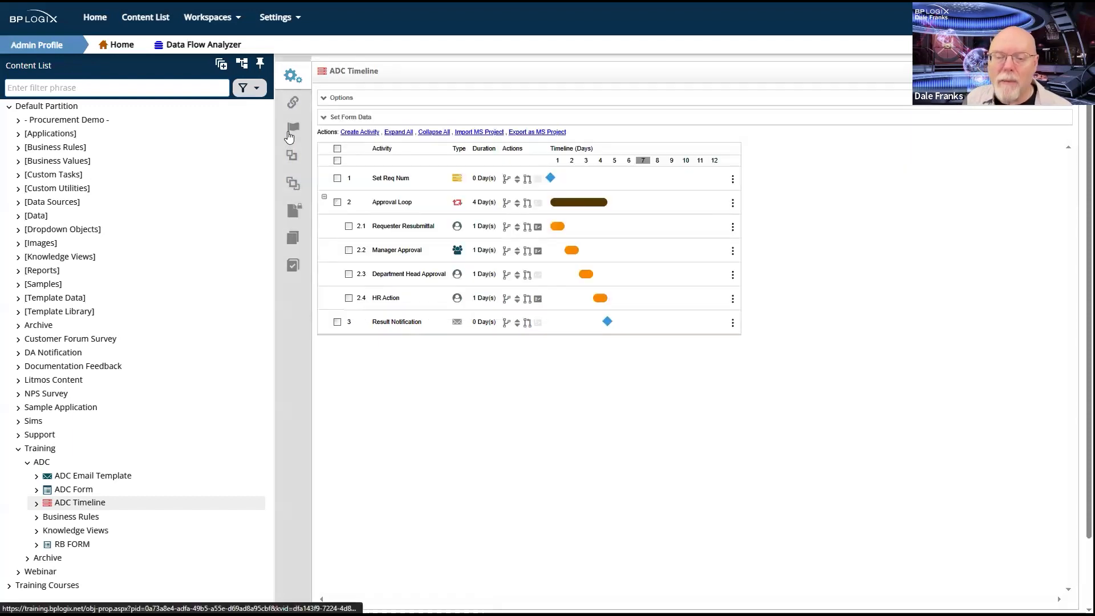
Review the ADC Timeline's User Resubmittal milestone, then close the timeline.
{"action": "left_click", "coordinate": [289, 135]}
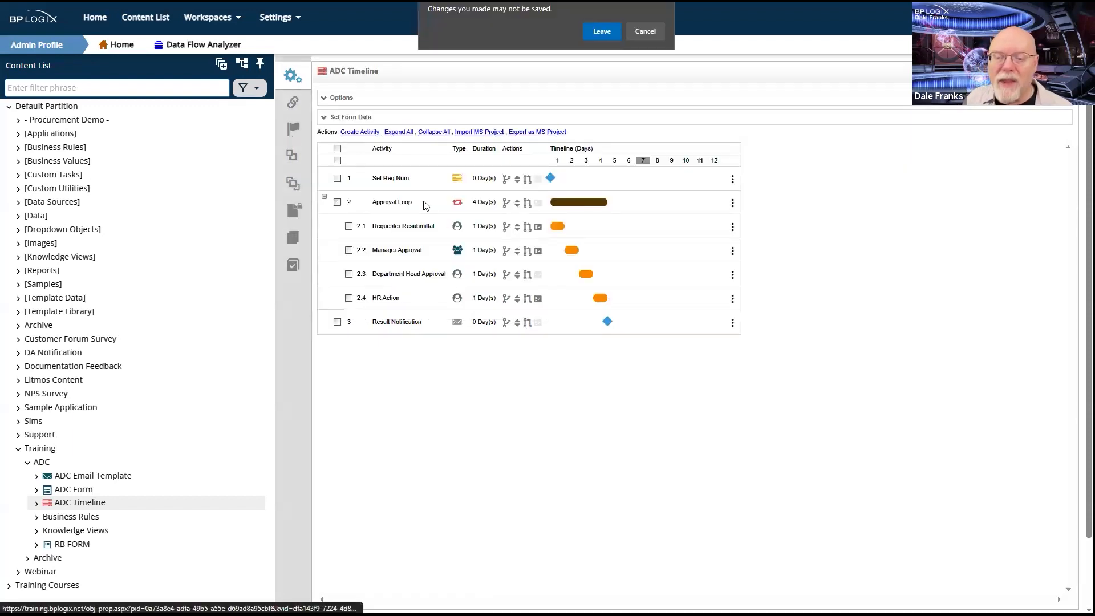
{"action": "left_click", "coordinate": [599, 34]}
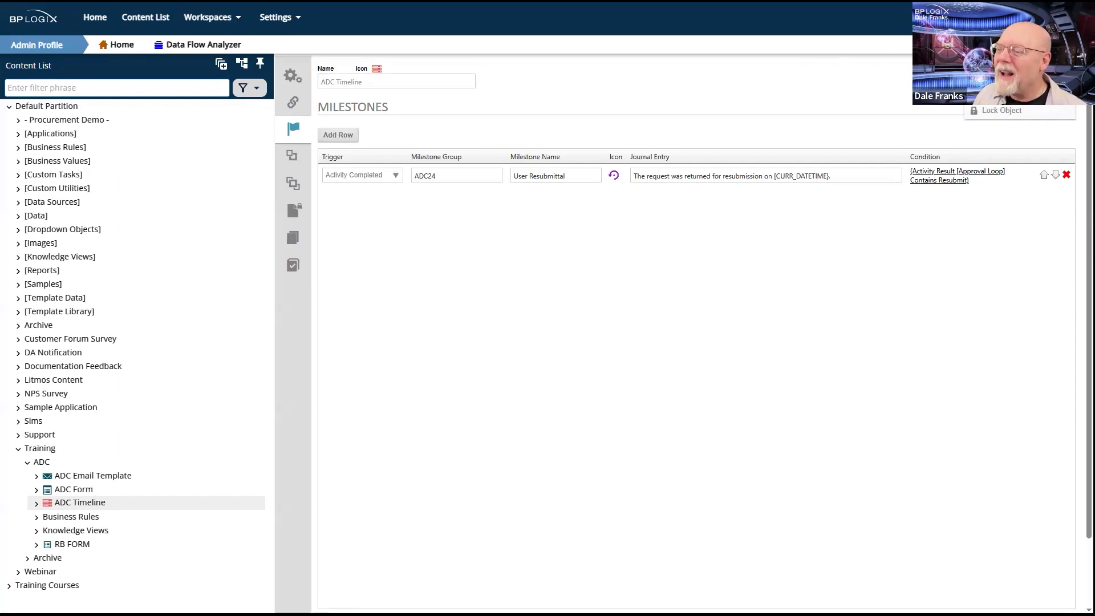
{"action": "left_click", "coordinate": [998, 74]}
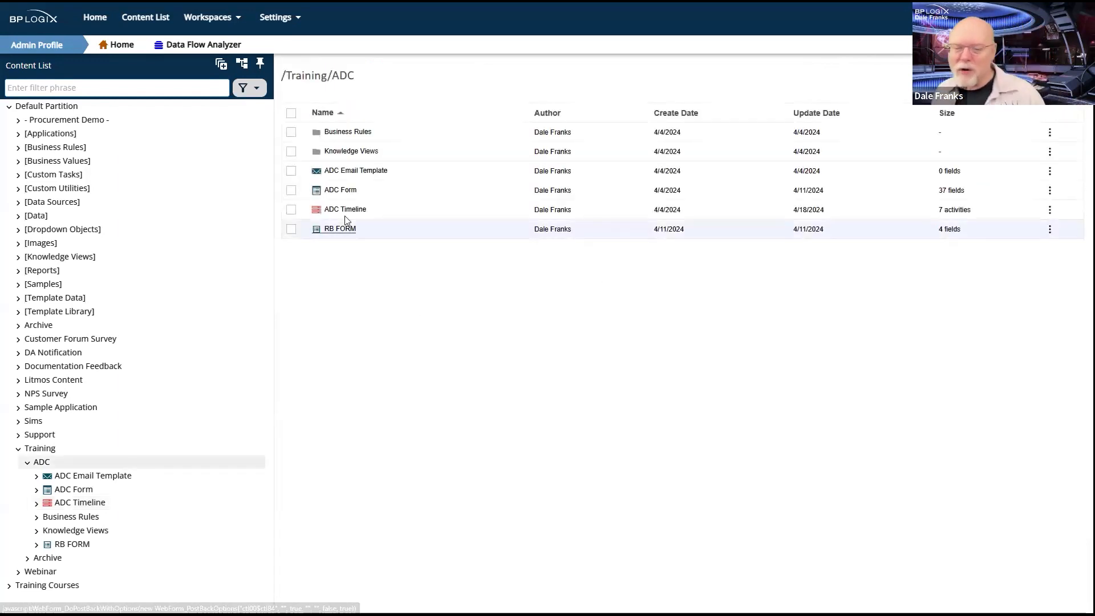
Run the ADC Form and submit a test request with the request type Complaint.
{"action": "left_click", "coordinate": [292, 192]}
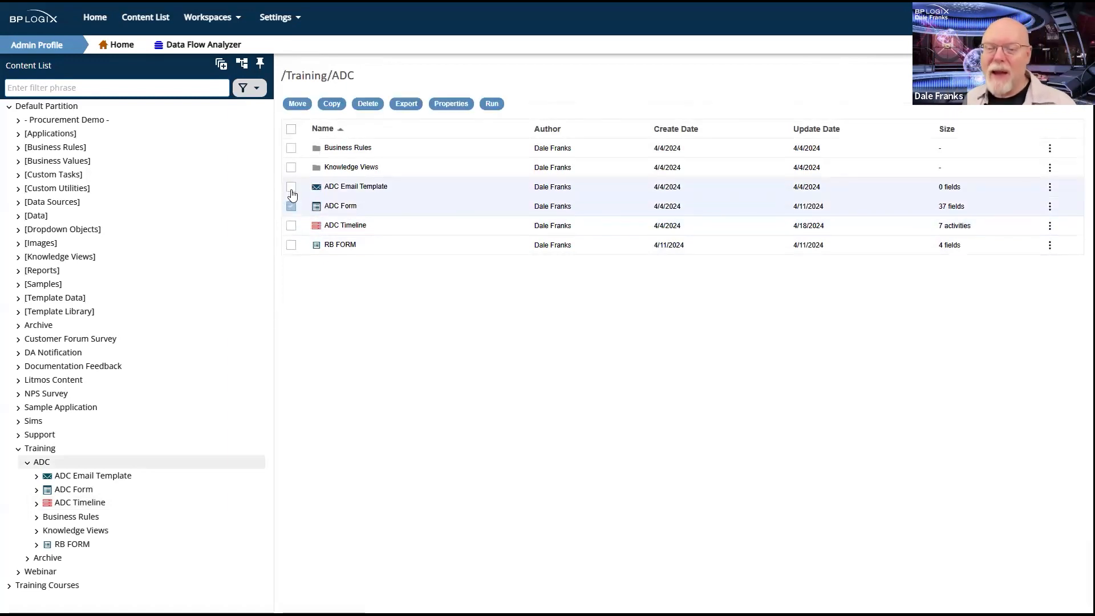
{"action": "left_click", "coordinate": [491, 103]}
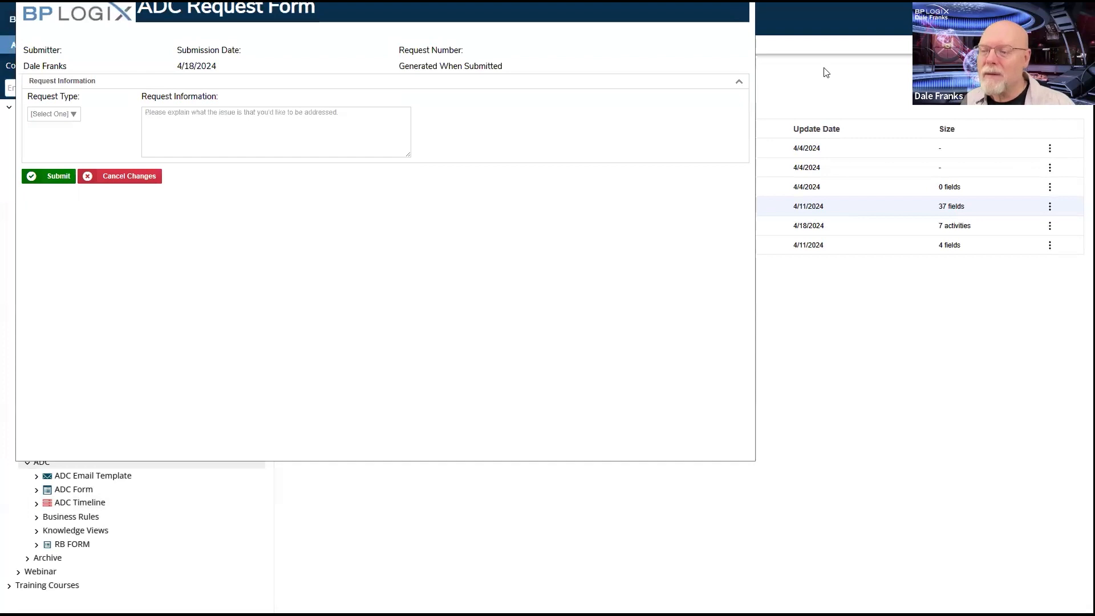
{"action": "left_click", "coordinate": [293, 222]}
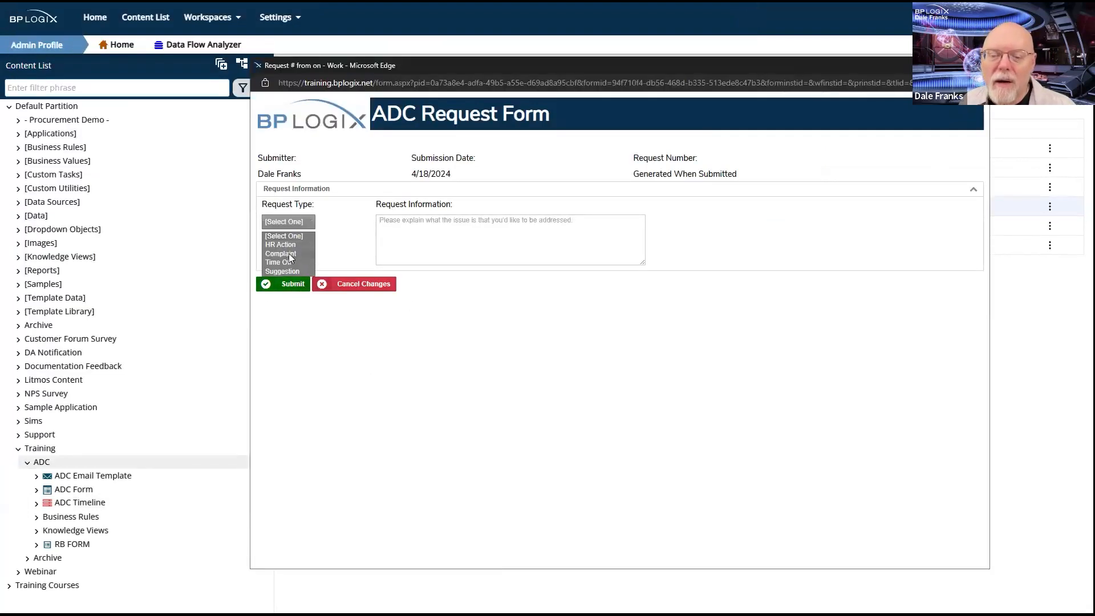
{"action": "left_click", "coordinate": [289, 253]}
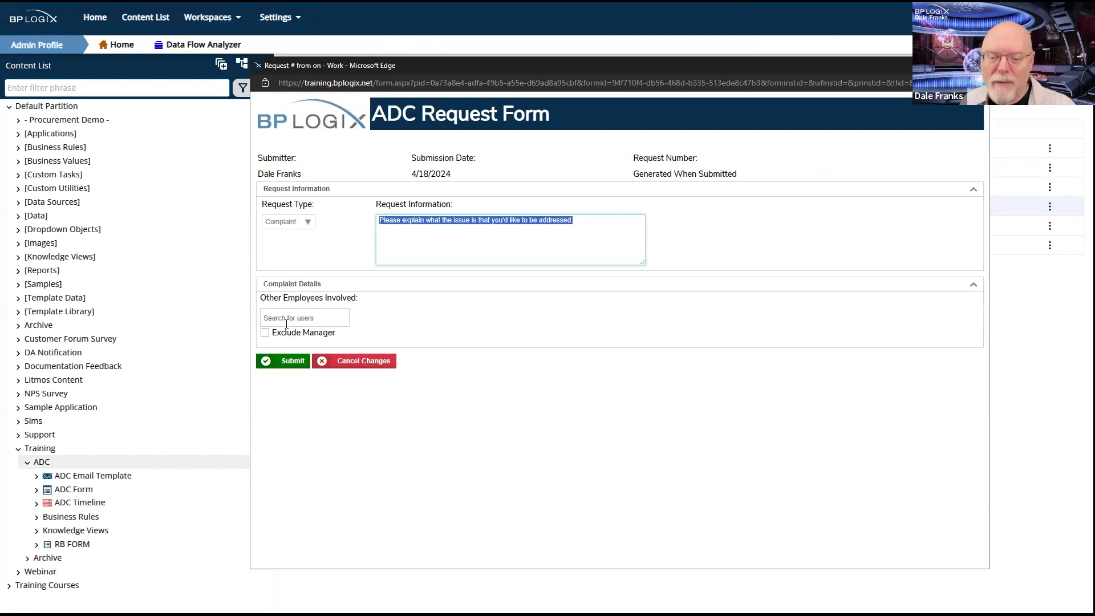
{"action": "left_click", "coordinate": [289, 363]}
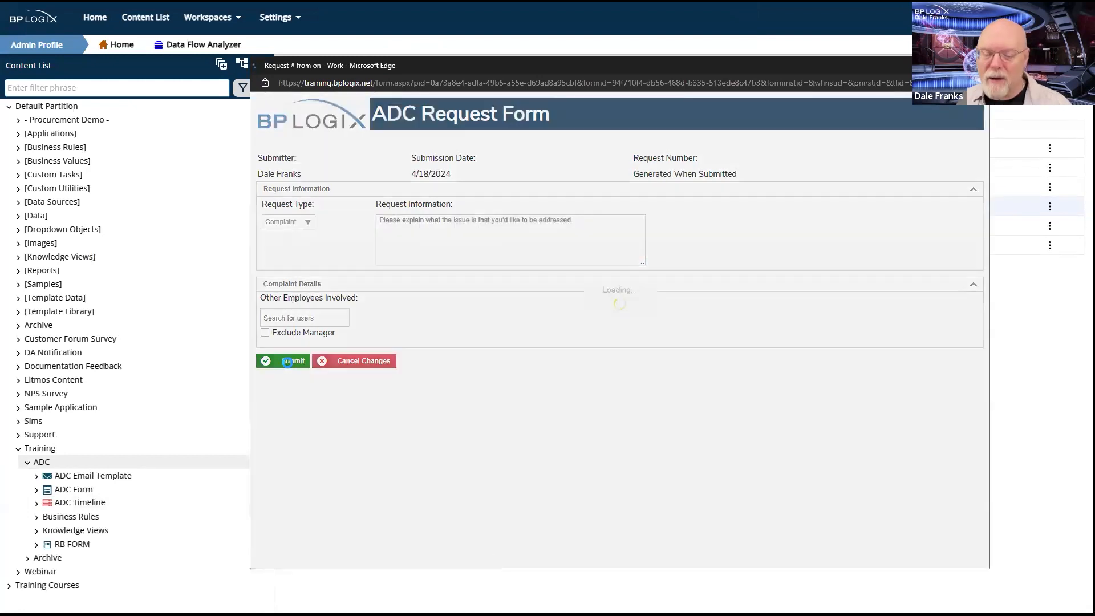
Test the Made Editable milestone by switching the Make this Form editable option on and off in the submitted request.
{"action": "scroll", "coordinate": [513, 308], "scroll_direction": "down", "scroll_amount": 7}
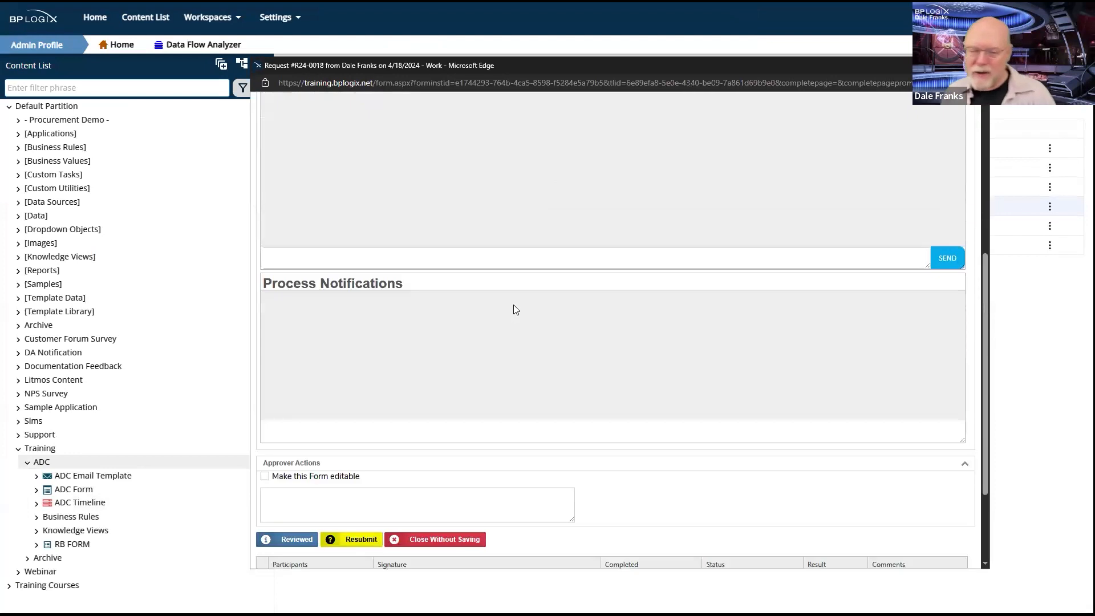
{"action": "scroll", "coordinate": [516, 310], "scroll_direction": "up", "scroll_amount": 8}
{"action": "scroll", "coordinate": [516, 310], "scroll_direction": "down", "scroll_amount": 6}
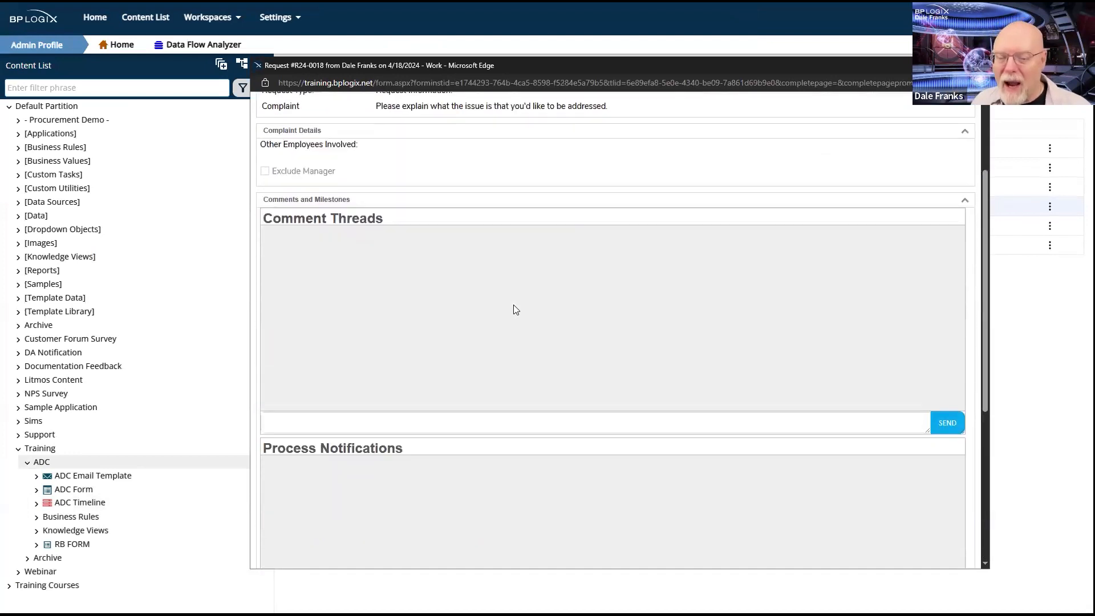
{"action": "scroll", "coordinate": [516, 309], "scroll_direction": "down", "scroll_amount": 1}
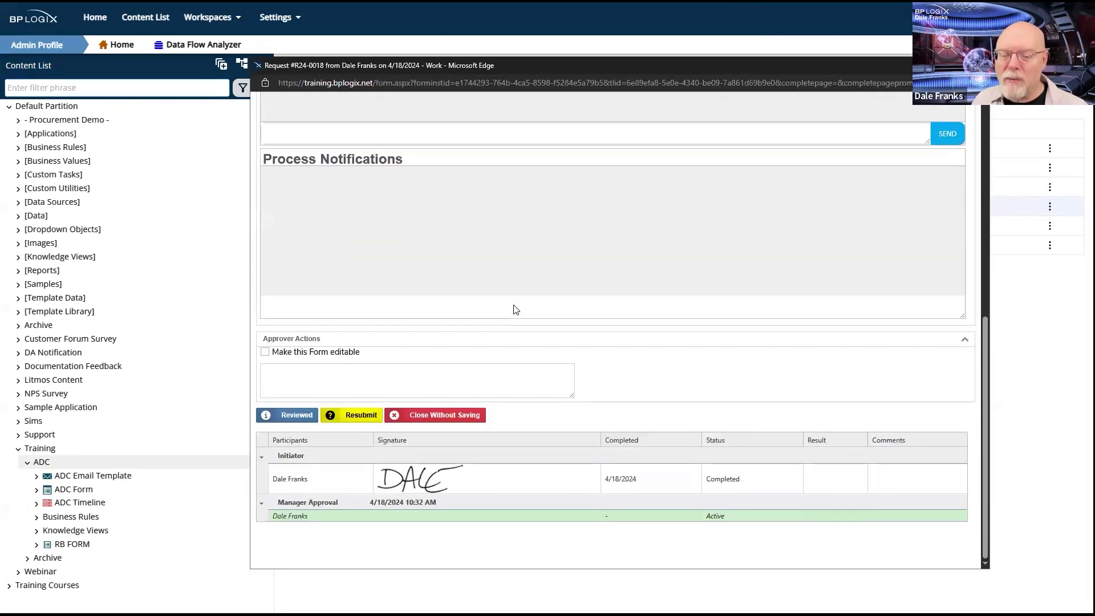
{"action": "left_click", "coordinate": [266, 353]}
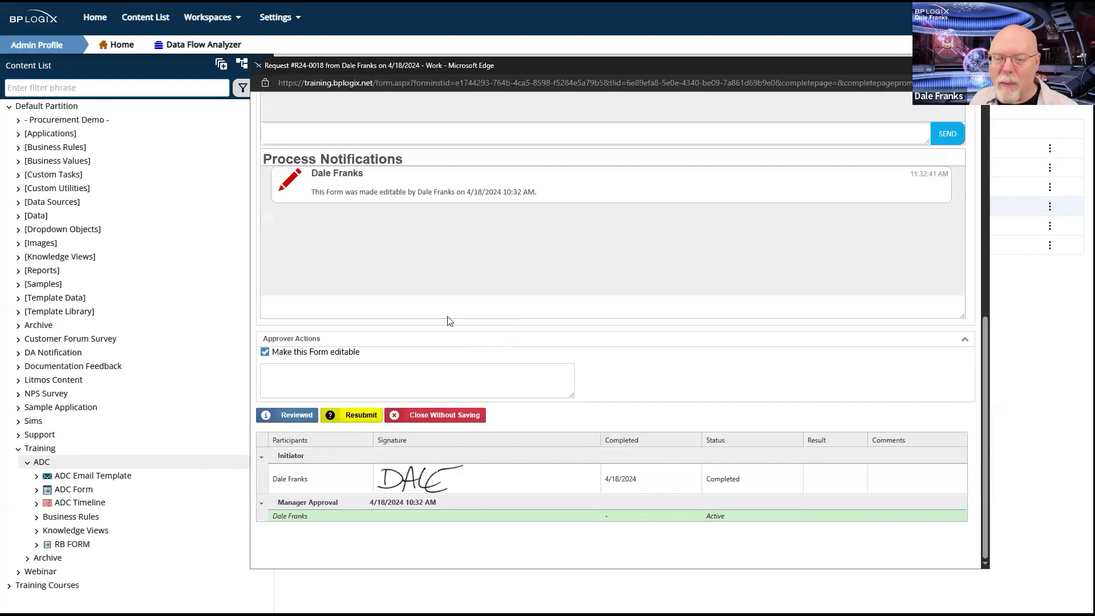
{"action": "left_click", "coordinate": [264, 352]}
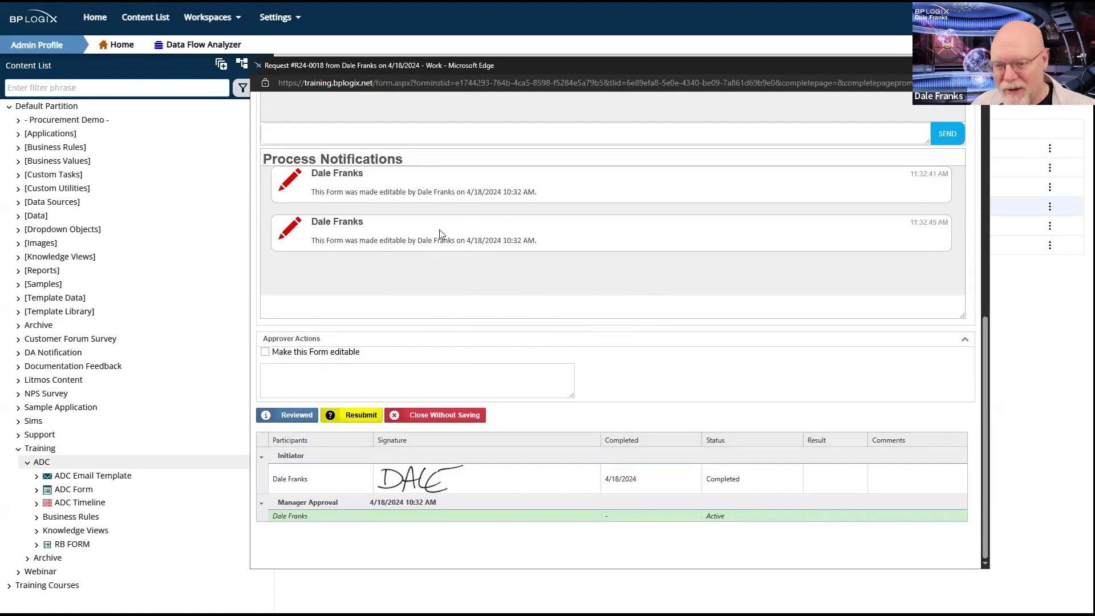
Return the test request for resubmission to check its process notification, then cancel the request.
{"action": "left_click", "coordinate": [365, 416]}
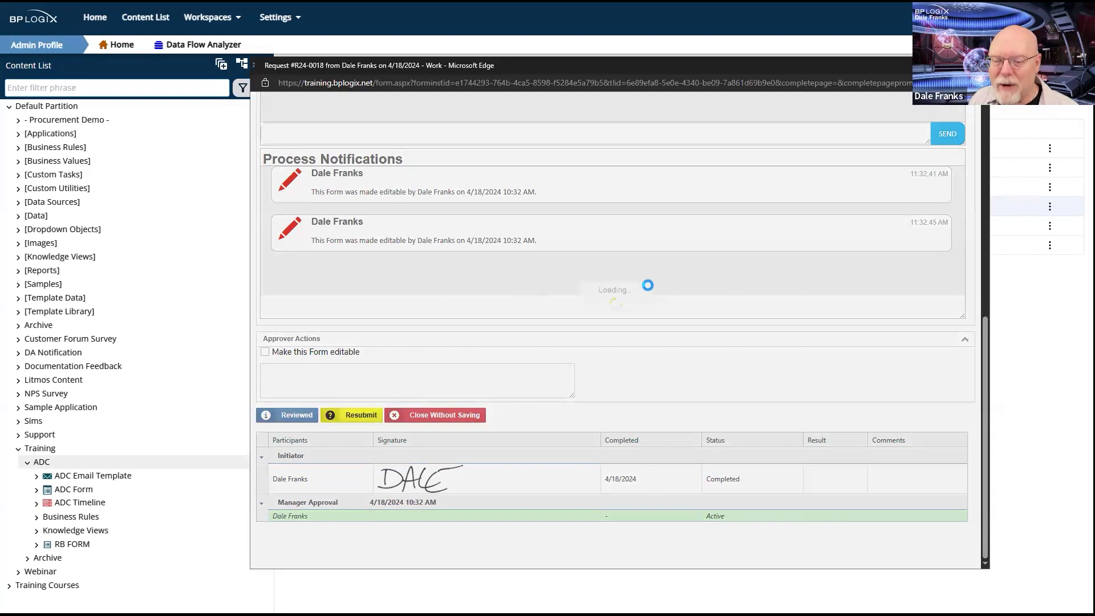
{"action": "scroll", "coordinate": [640, 291], "scroll_direction": "down", "scroll_amount": 8}
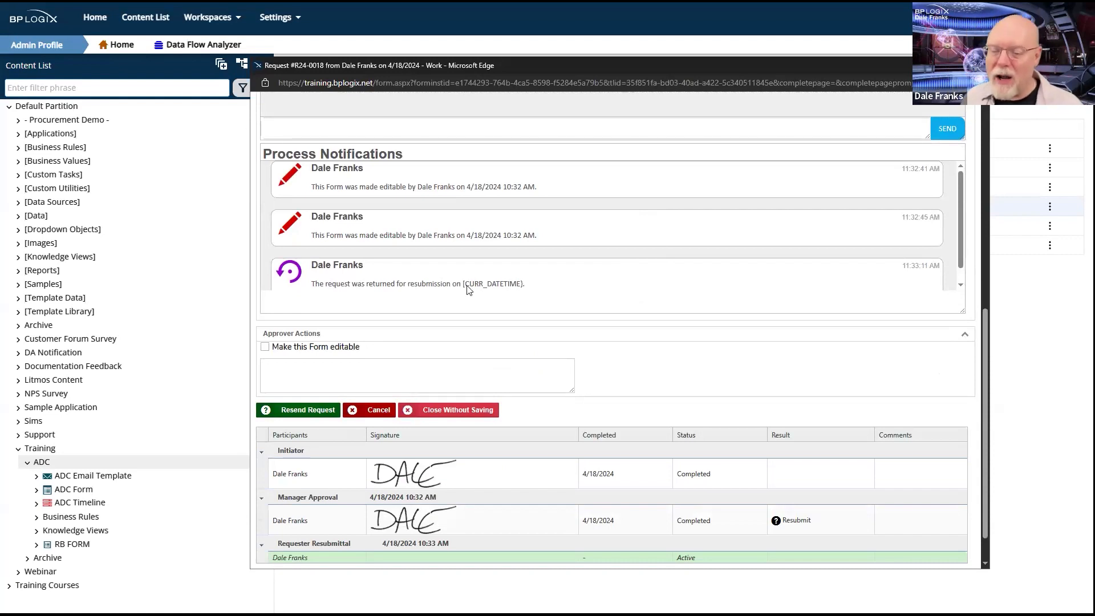
{"action": "left_click_drag", "start_coordinate": [467, 286], "coordinate": [459, 284]}
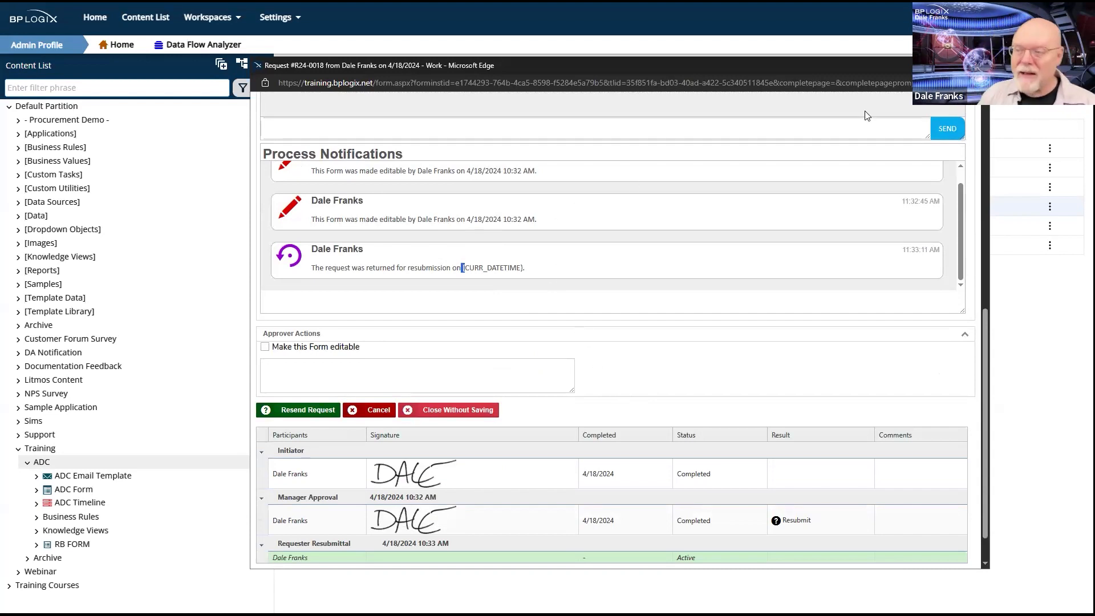
{"action": "left_click", "coordinate": [377, 408]}
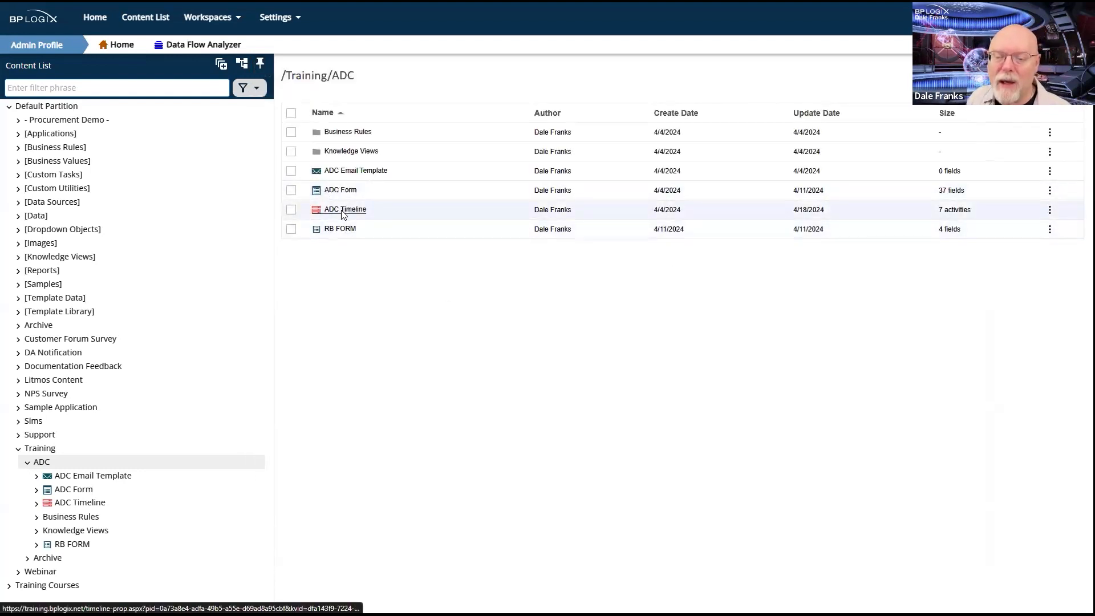
Correct the date variable in the ADC Timeline's User Resubmittal journal entry to {CURR_DATETIME} and save the timeline.
{"action": "left_click", "coordinate": [343, 210]}
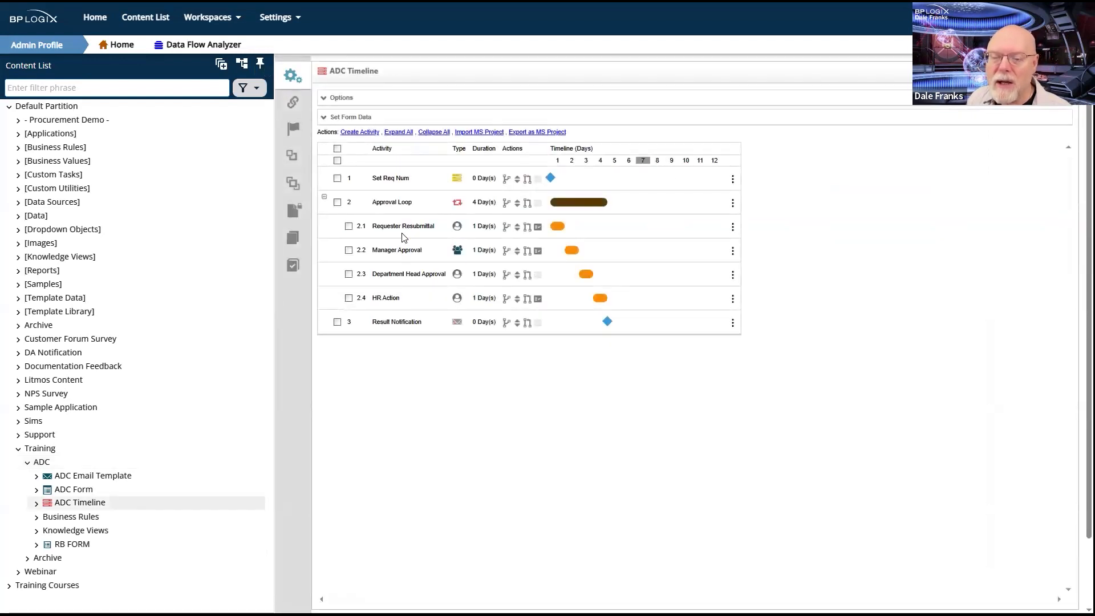
{"action": "left_click", "coordinate": [296, 130]}
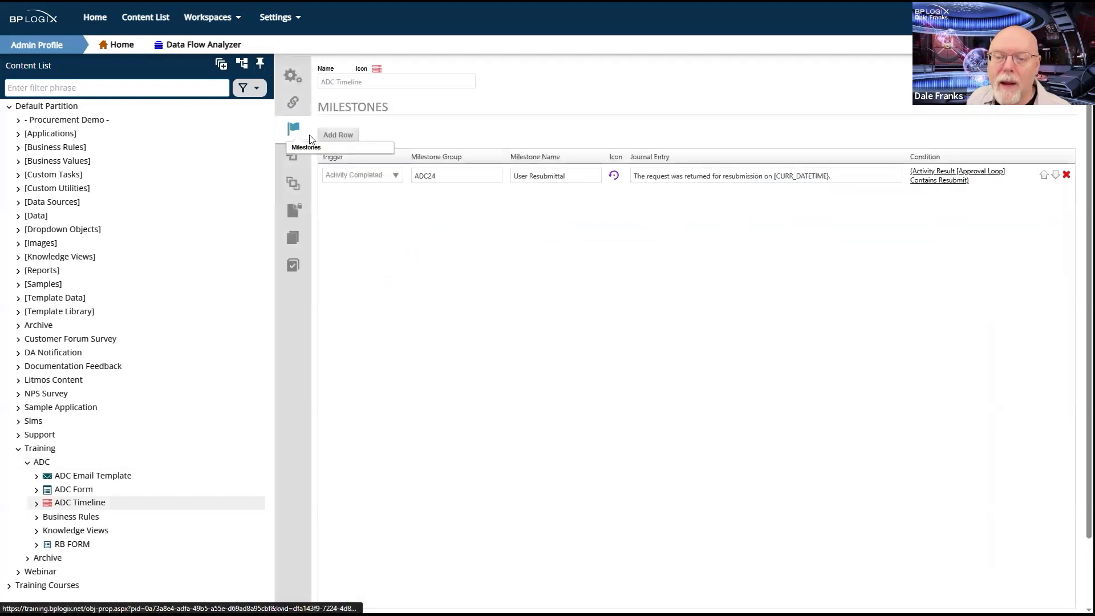
{"action": "left_click", "coordinate": [775, 181]}
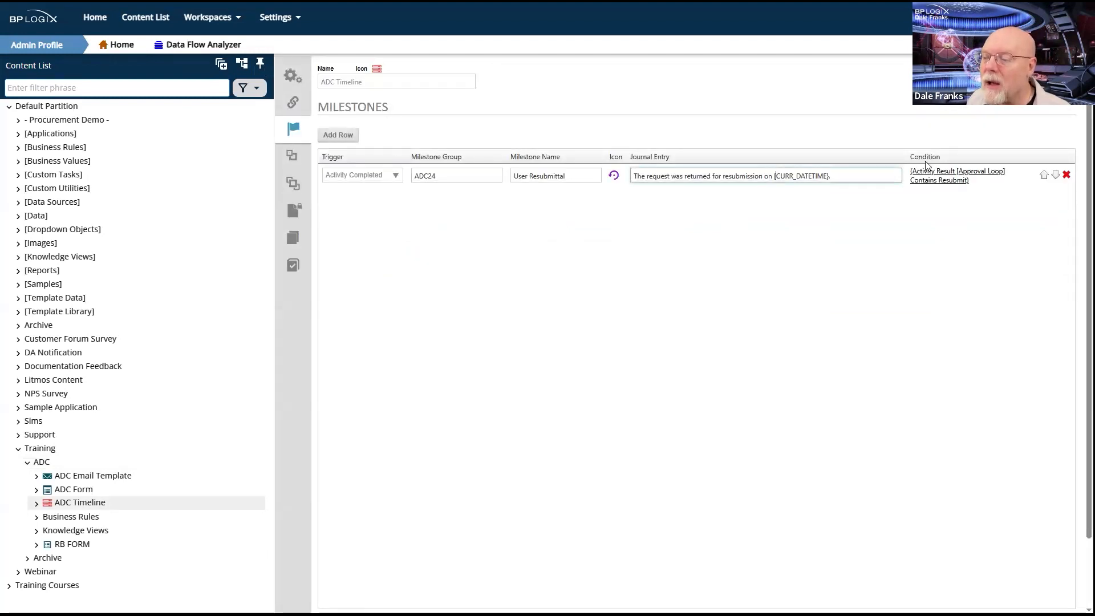
{"action": "key", "text": "Delete"}
{"action": "type", "text": "{"}
{"action": "left_click", "coordinate": [762, 262]}
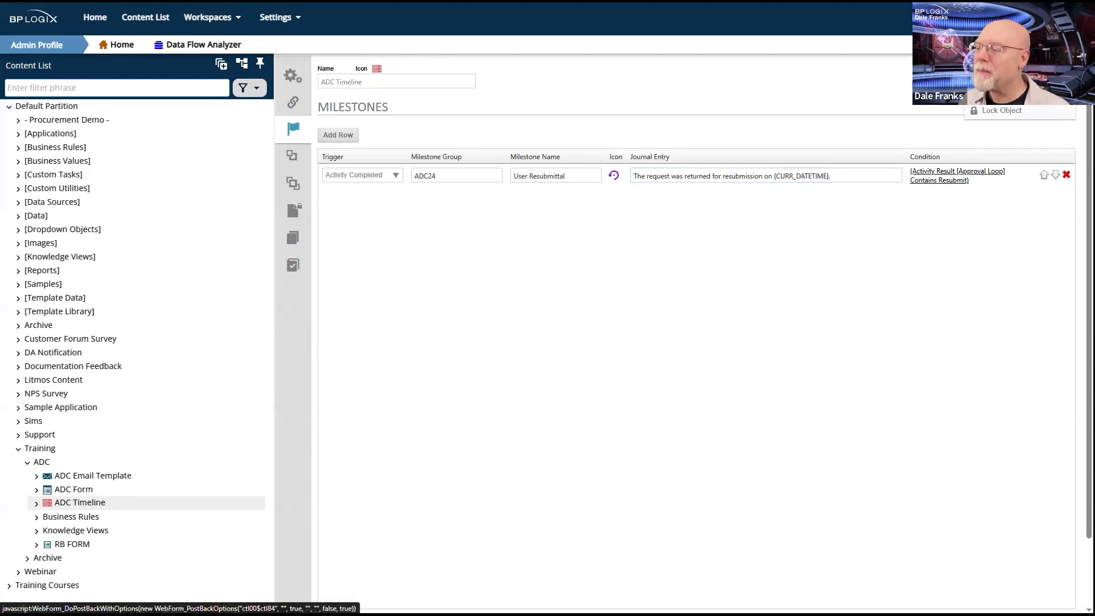
{"action": "left_click", "coordinate": [1021, 75]}
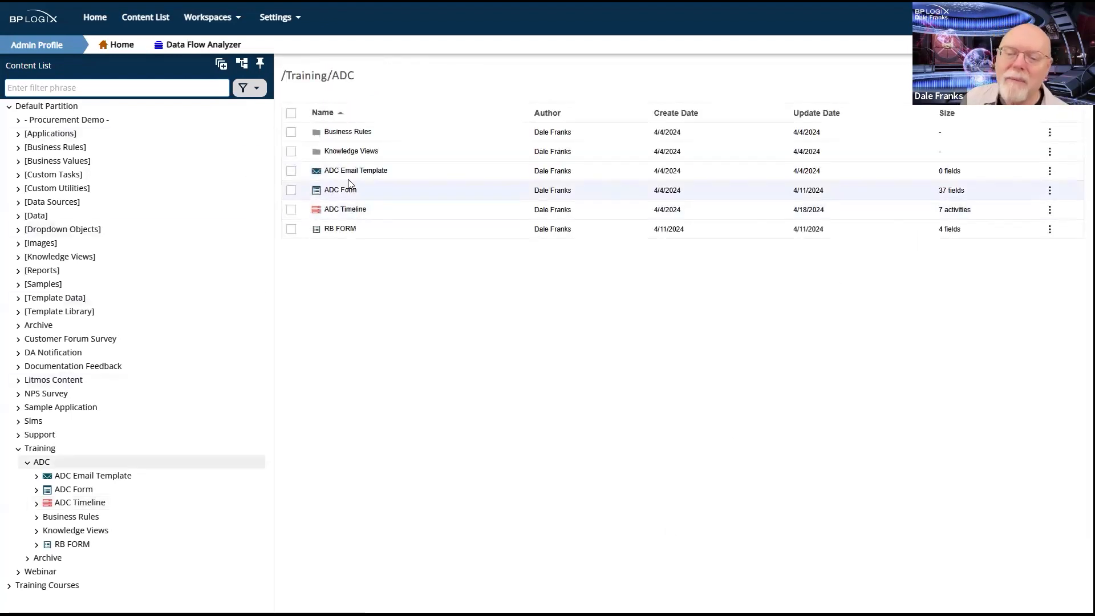
Add an AND condition to the ADC Form's Made Editable milestone that requires the MakeEditable form field as Checked.
{"action": "left_click", "coordinate": [388, 192]}
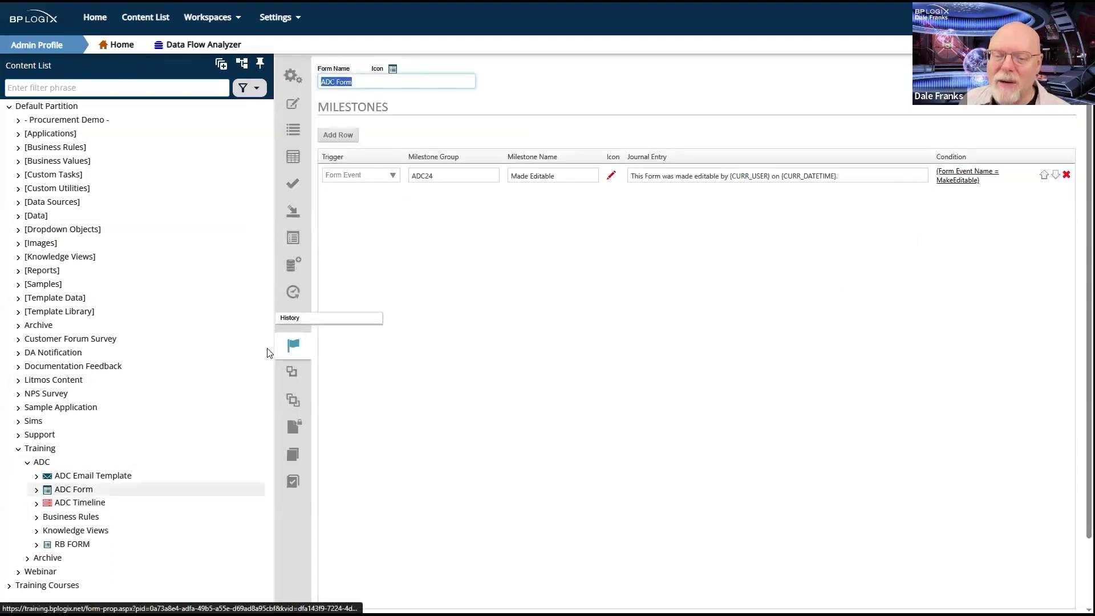
{"action": "left_click", "coordinate": [959, 181]}
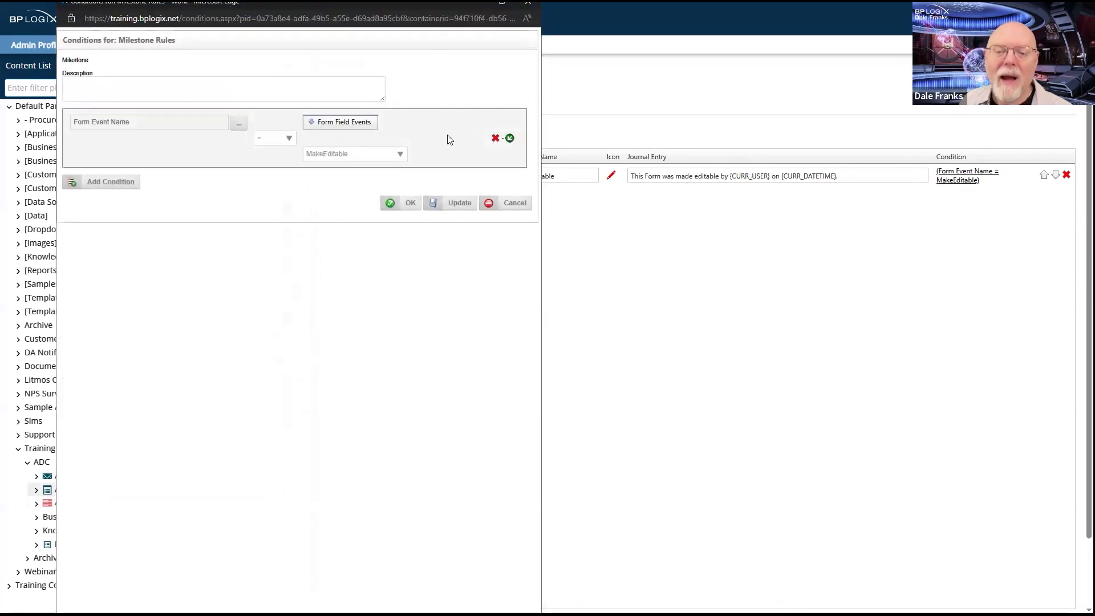
{"action": "left_click", "coordinate": [510, 139]}
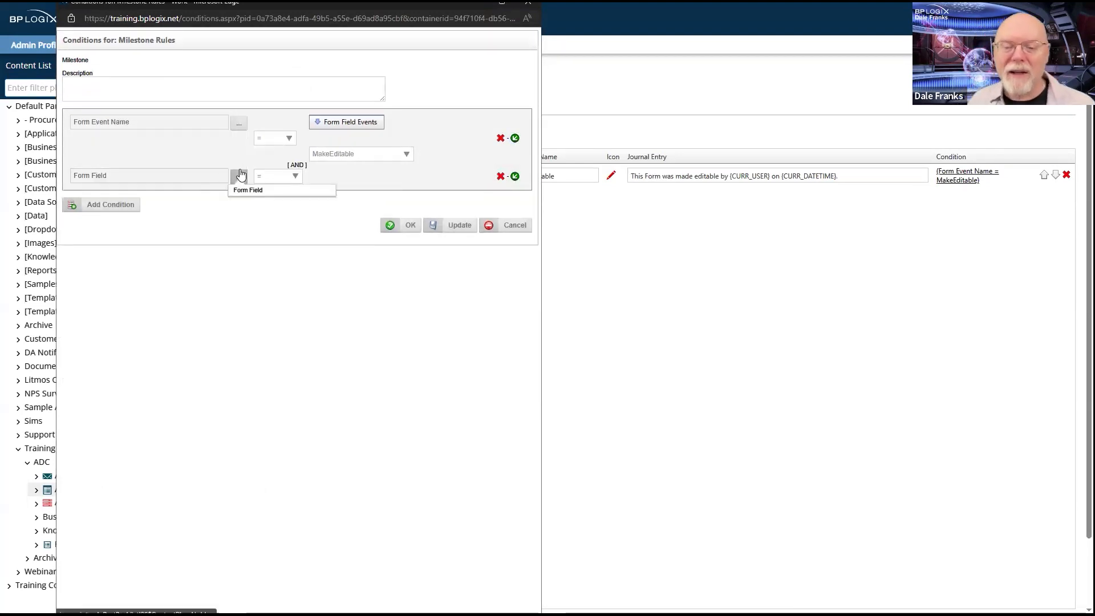
{"action": "left_click", "coordinate": [240, 175]}
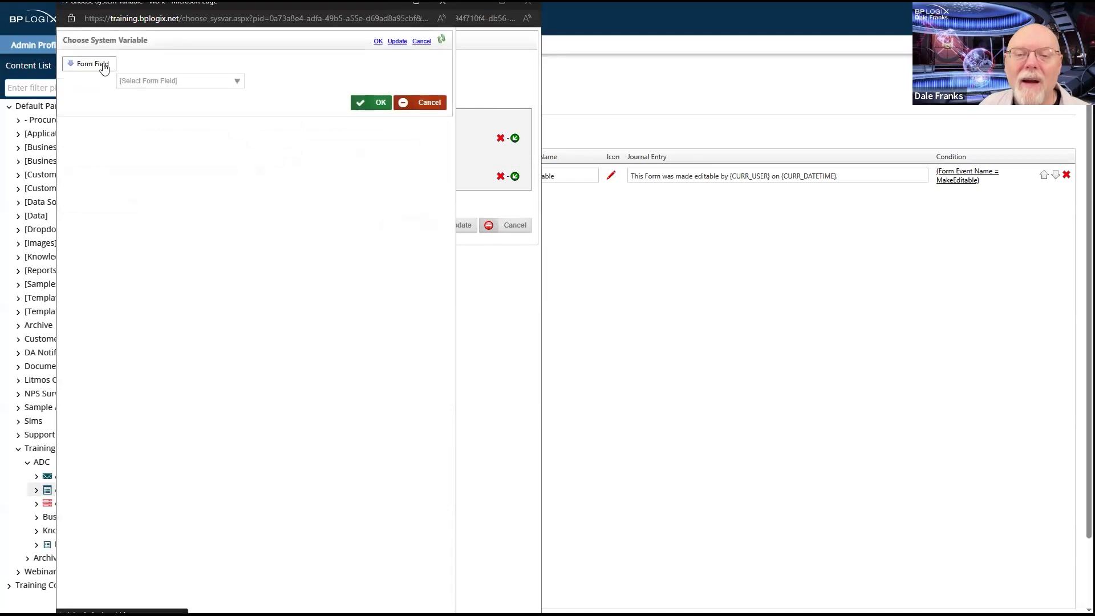
{"action": "left_click", "coordinate": [142, 82]}
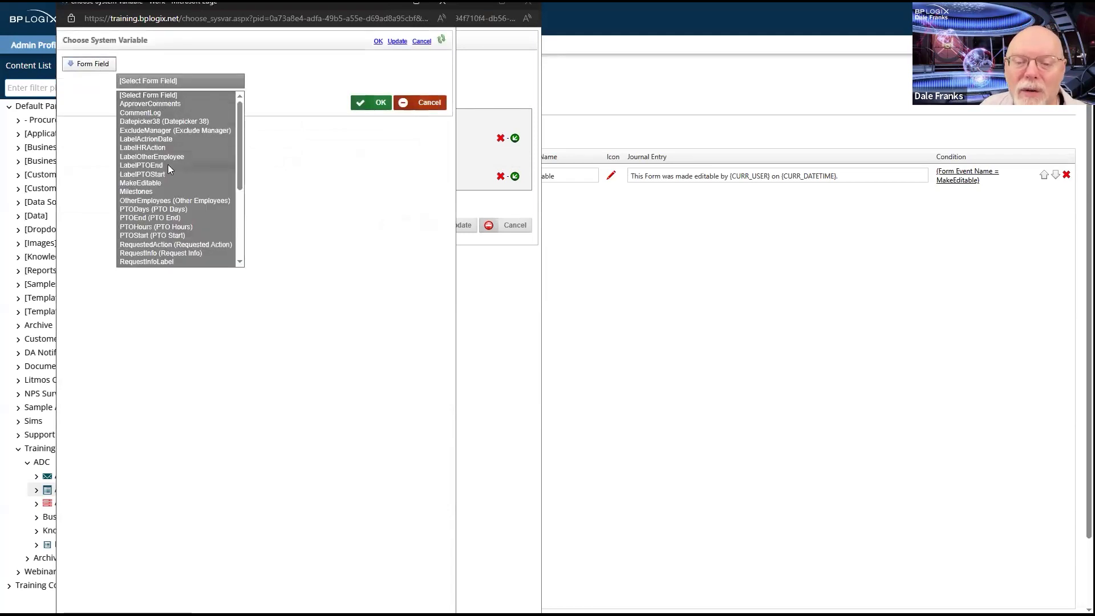
{"action": "left_click", "coordinate": [164, 182]}
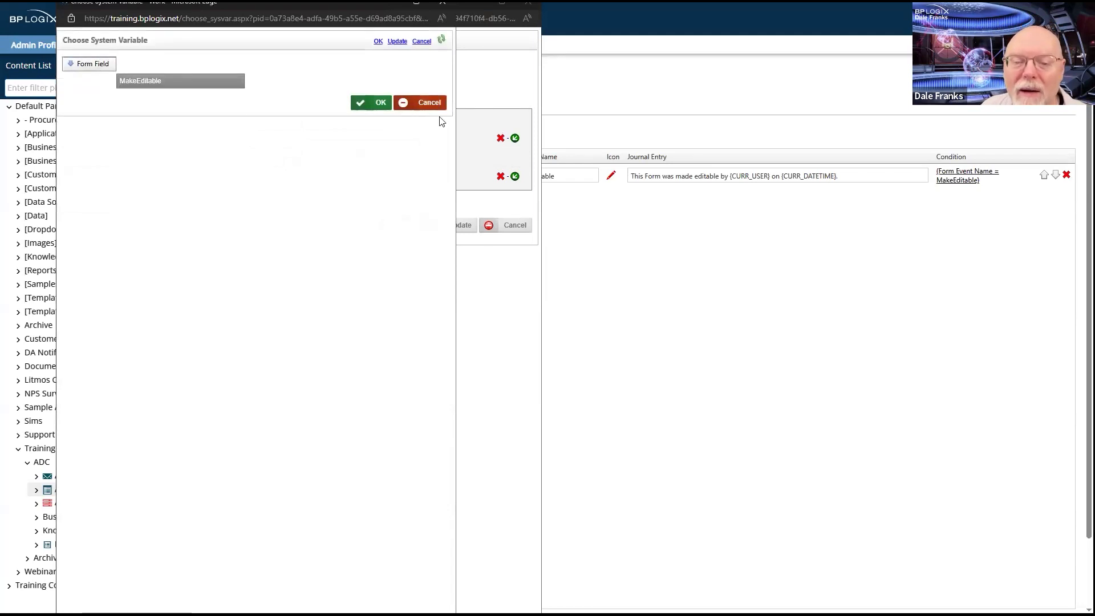
{"action": "left_click", "coordinate": [378, 103]}
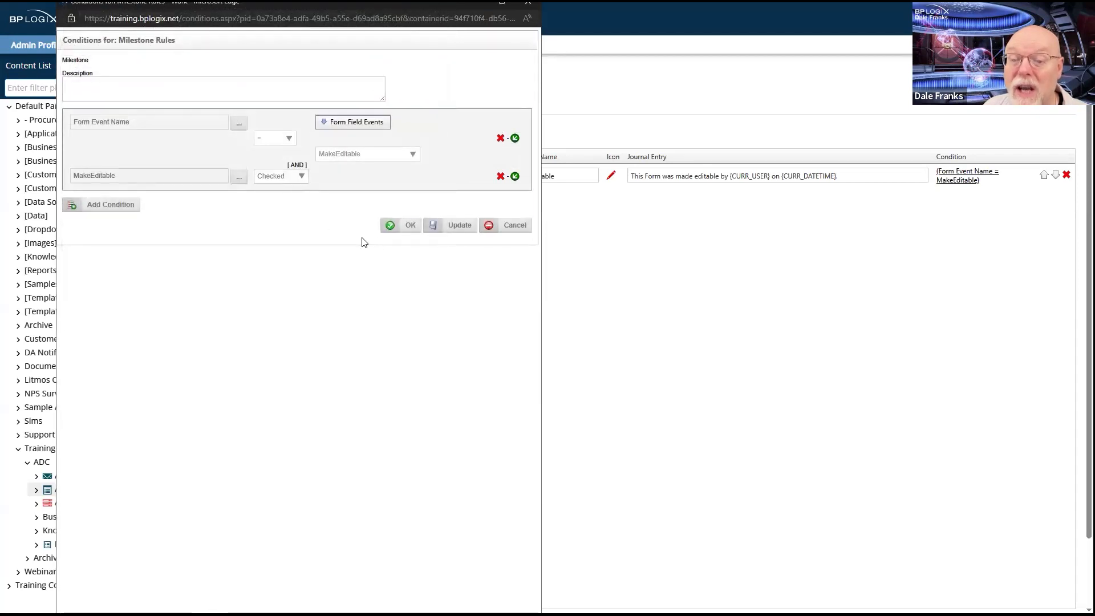
{"action": "left_click", "coordinate": [410, 226]}
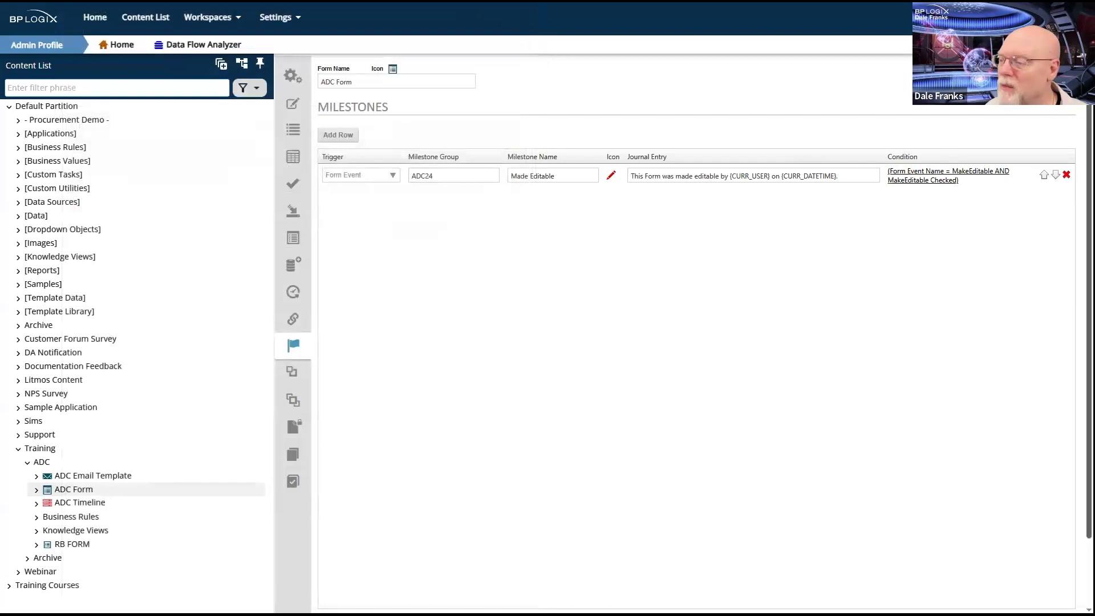
Submit a new ADC Form test request with the request type HR Action.
{"action": "mouse_move", "coordinate": [1048, 83]}
{"action": "left_click", "coordinate": [993, 109]}
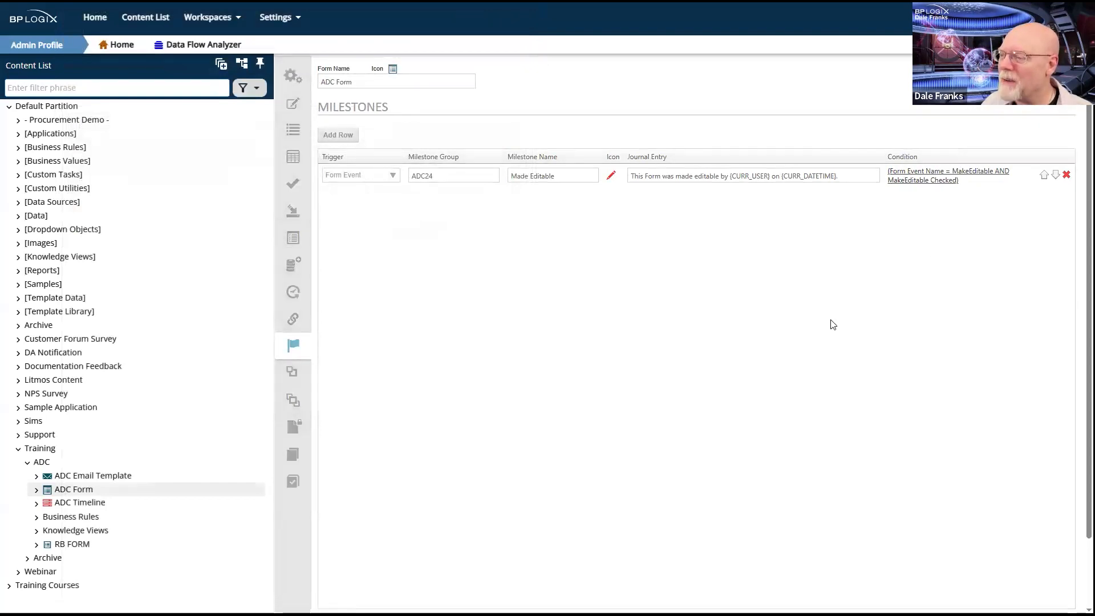
{"action": "key", "text": "alt+Tab"}
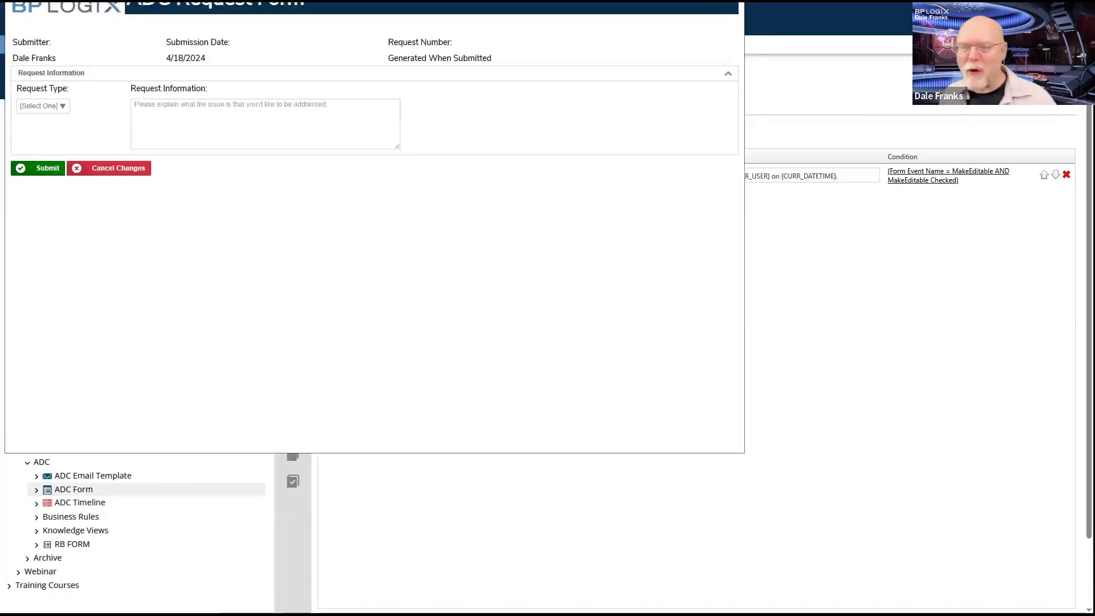
{"action": "left_click", "coordinate": [263, 205]}
{"action": "left_click", "coordinate": [263, 227]}
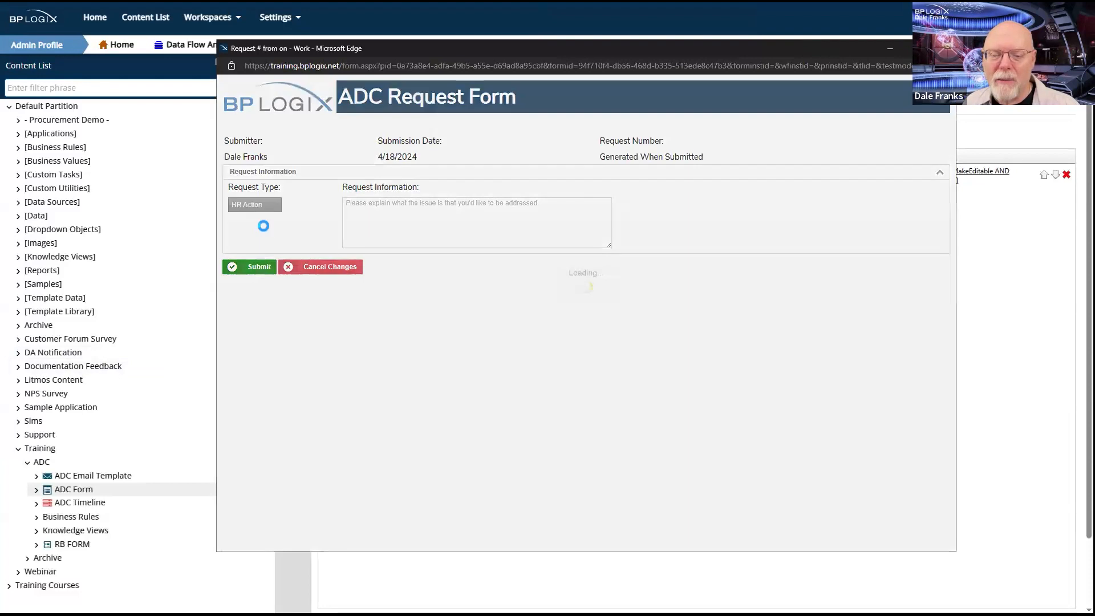
{"action": "left_click", "coordinate": [266, 307]}
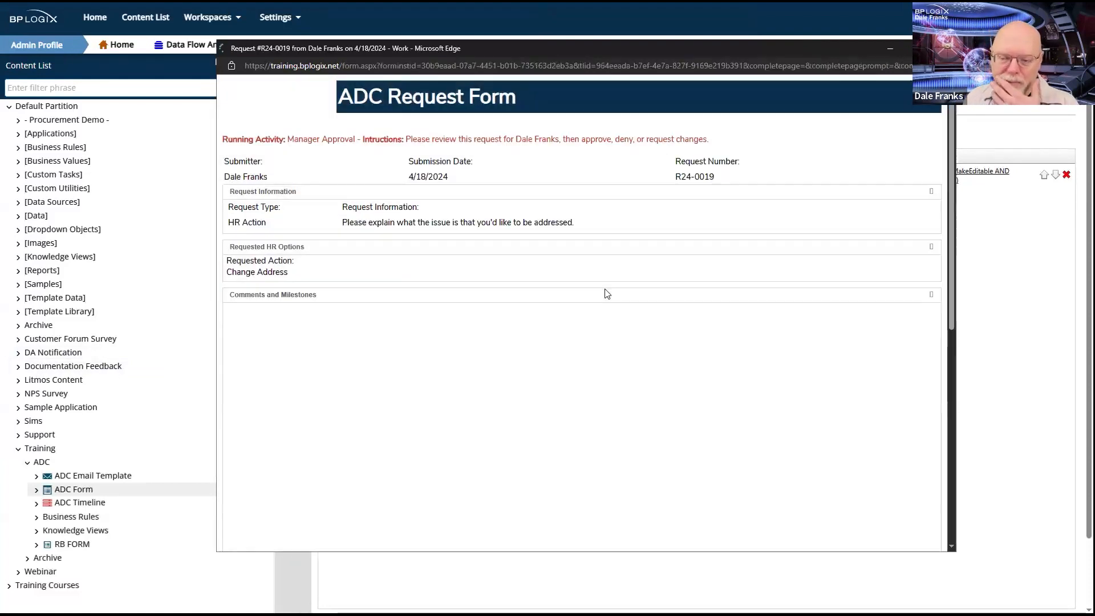
Switch the Make this Form editable option on and off twice in the test request, checking the process notifications each time.
{"action": "scroll", "coordinate": [559, 206], "scroll_direction": "down", "scroll_amount": 8}
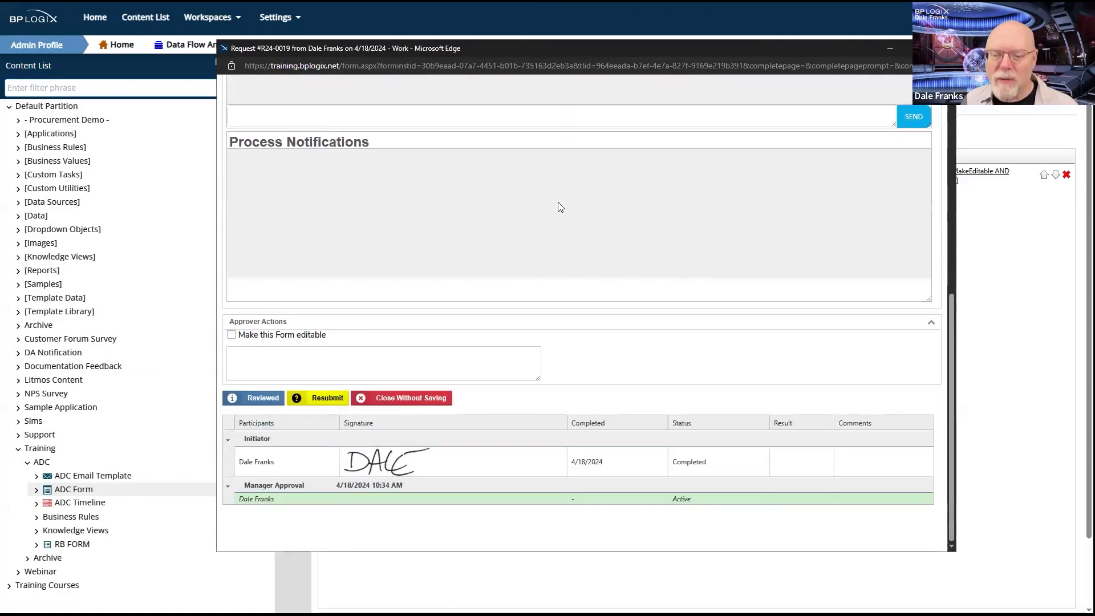
{"action": "left_click", "coordinate": [231, 335]}
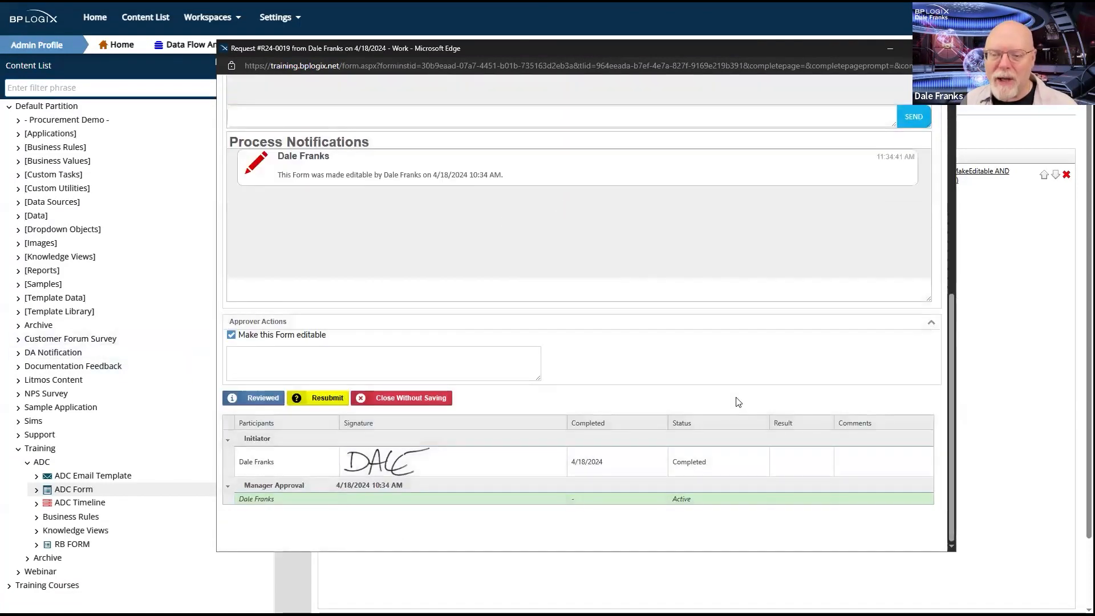
{"action": "left_click", "coordinate": [231, 335]}
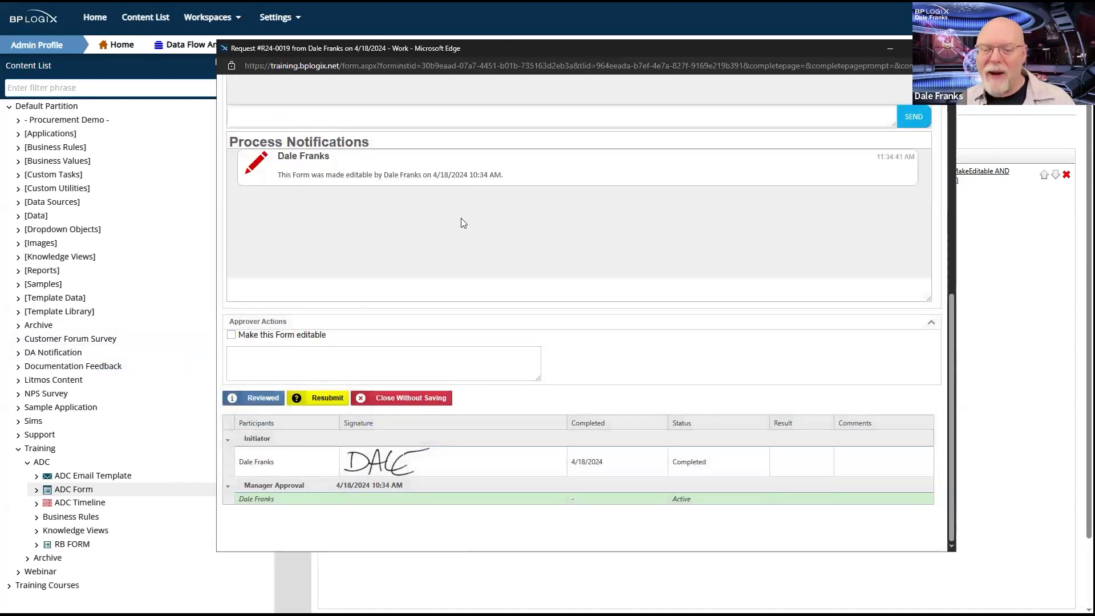
{"action": "scroll", "coordinate": [460, 219], "scroll_direction": "up", "scroll_amount": 5}
{"action": "scroll", "coordinate": [463, 223], "scroll_direction": "down", "scroll_amount": 3}
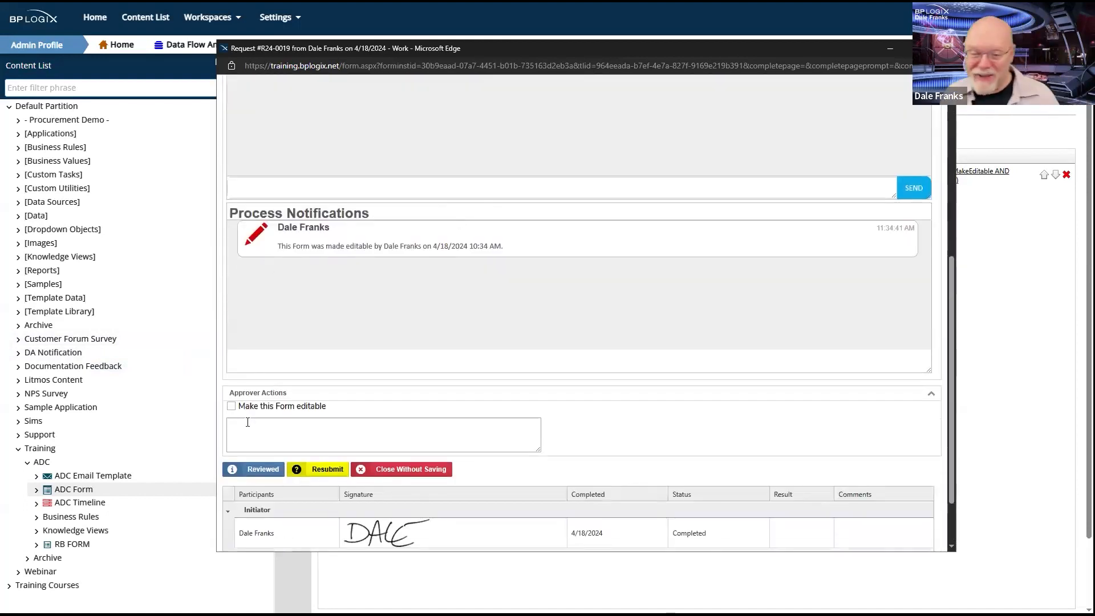
{"action": "left_click", "coordinate": [232, 406]}
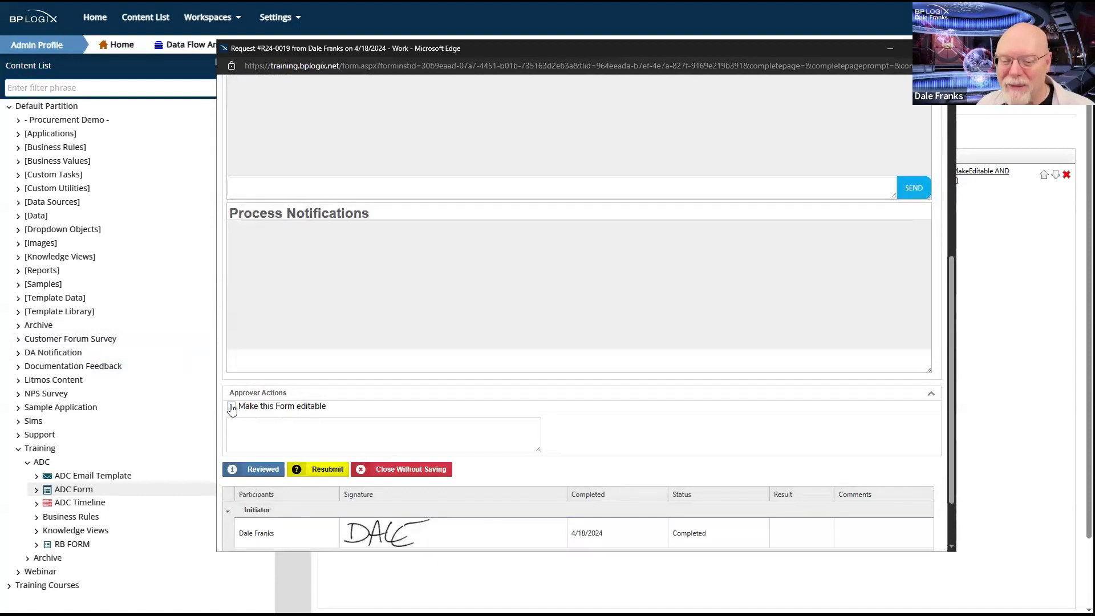
{"action": "scroll", "coordinate": [707, 373], "scroll_direction": "down", "scroll_amount": 1}
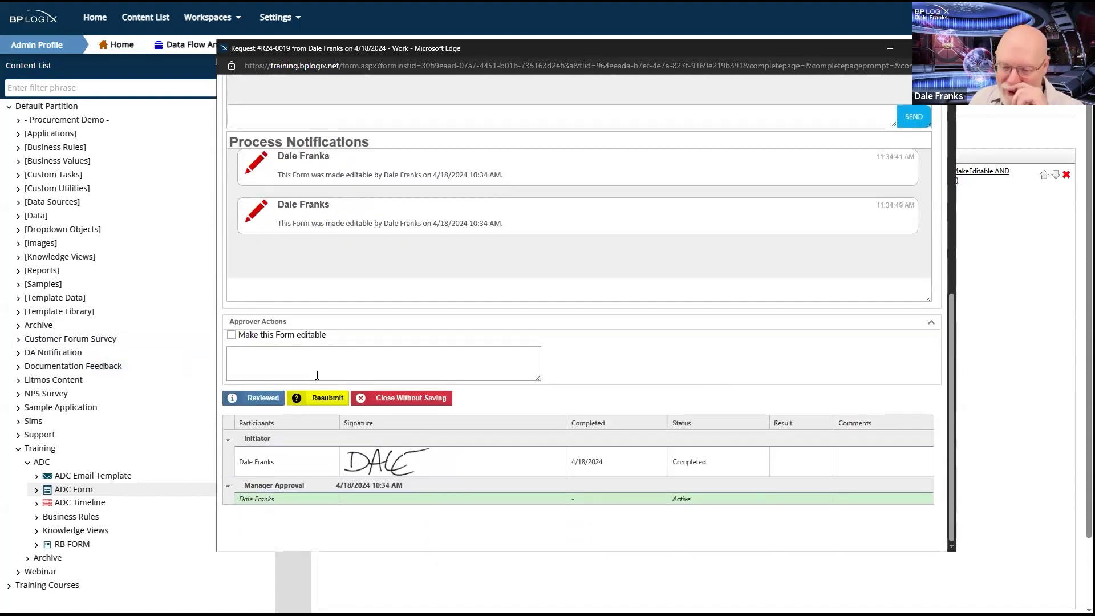
Return the test request for resubmission, check the date and time in its process notification, and close the request window.
{"action": "left_click", "coordinate": [327, 406]}
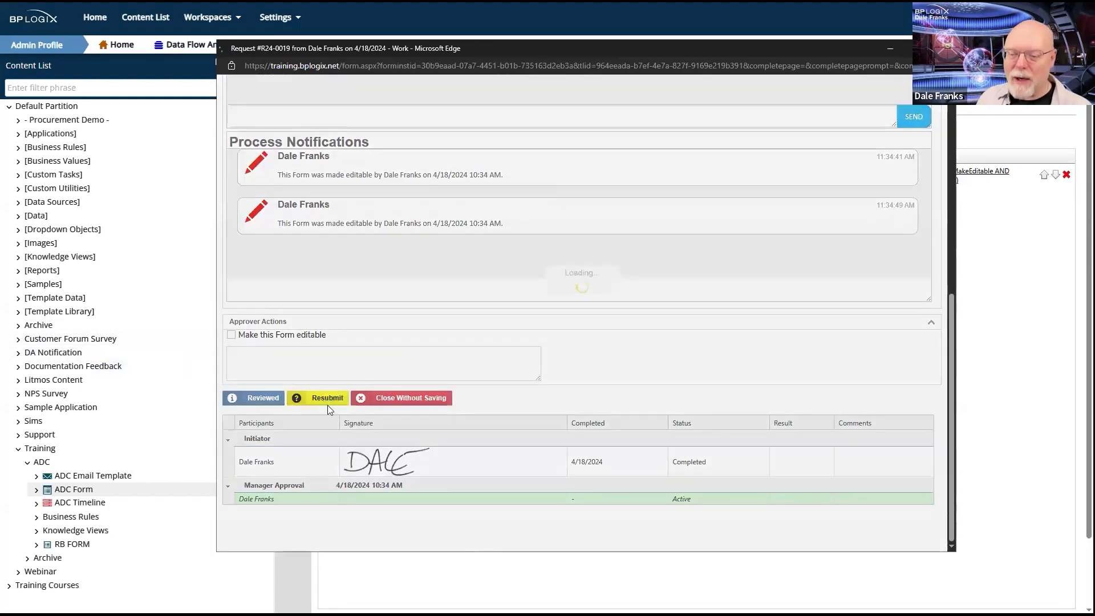
{"action": "scroll", "coordinate": [448, 376], "scroll_direction": "down", "scroll_amount": 8}
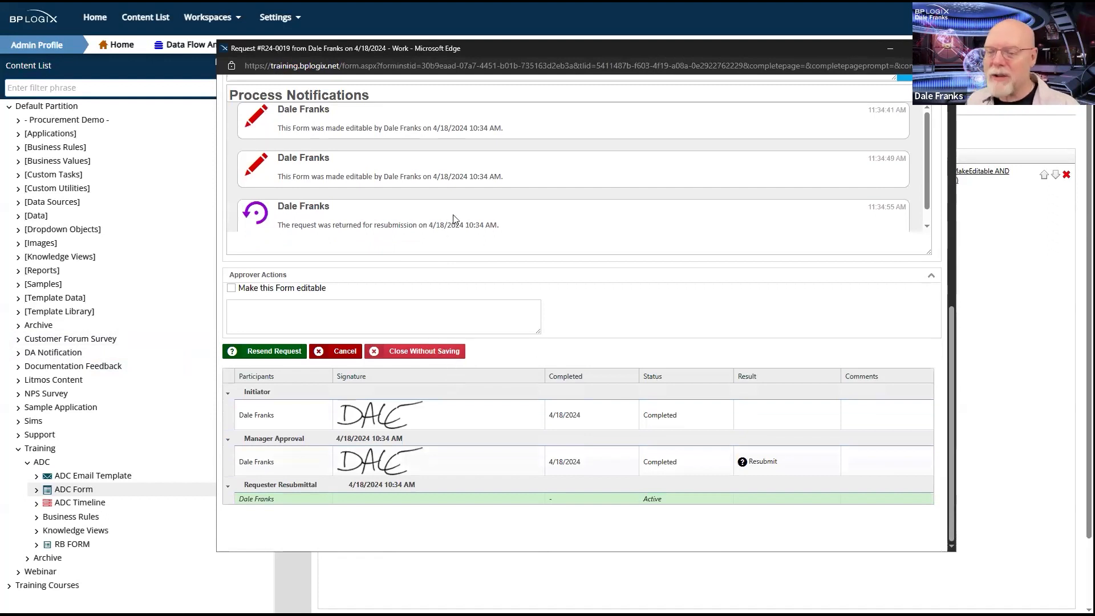
{"action": "left_click_drag", "start_coordinate": [431, 228], "coordinate": [501, 227]}
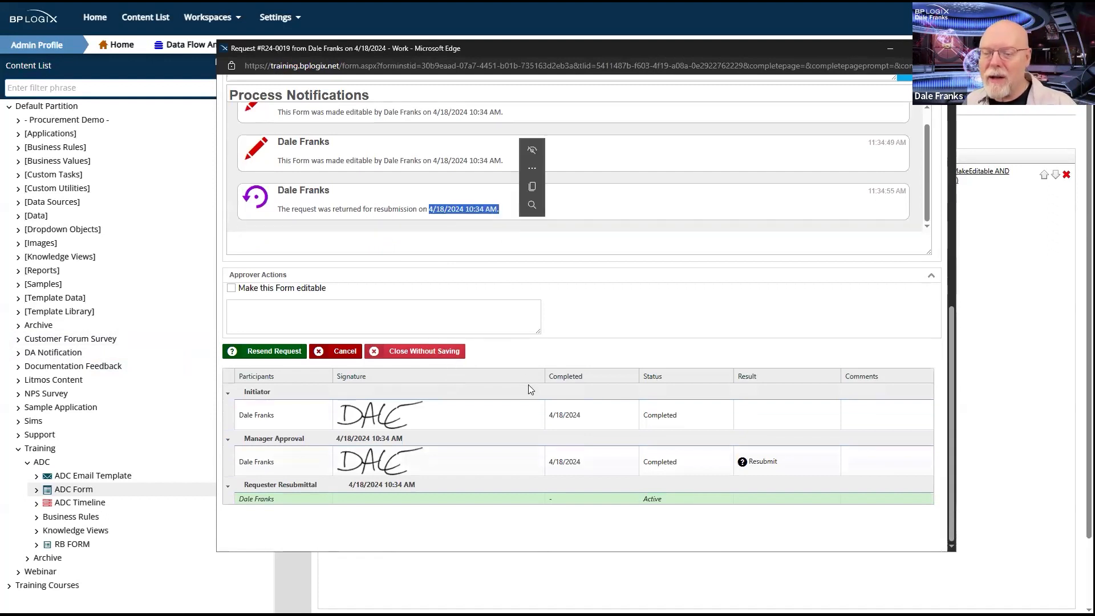
{"action": "scroll", "coordinate": [626, 178], "scroll_direction": "up", "scroll_amount": 1}
{"action": "scroll", "coordinate": [626, 179], "scroll_direction": "down", "scroll_amount": 1}
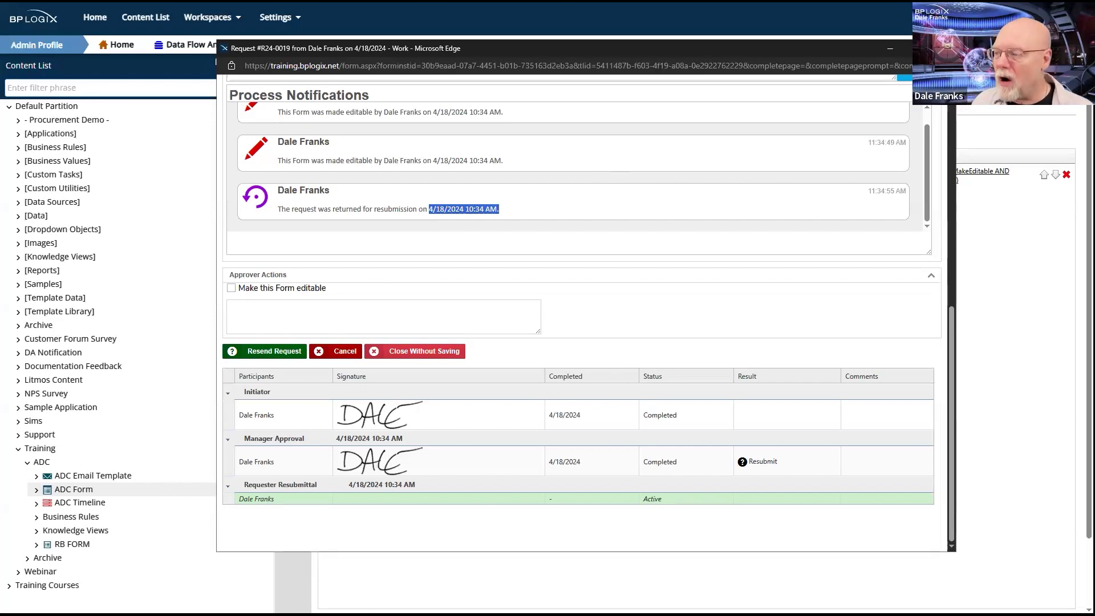
{"action": "left_click", "coordinate": [943, 48]}
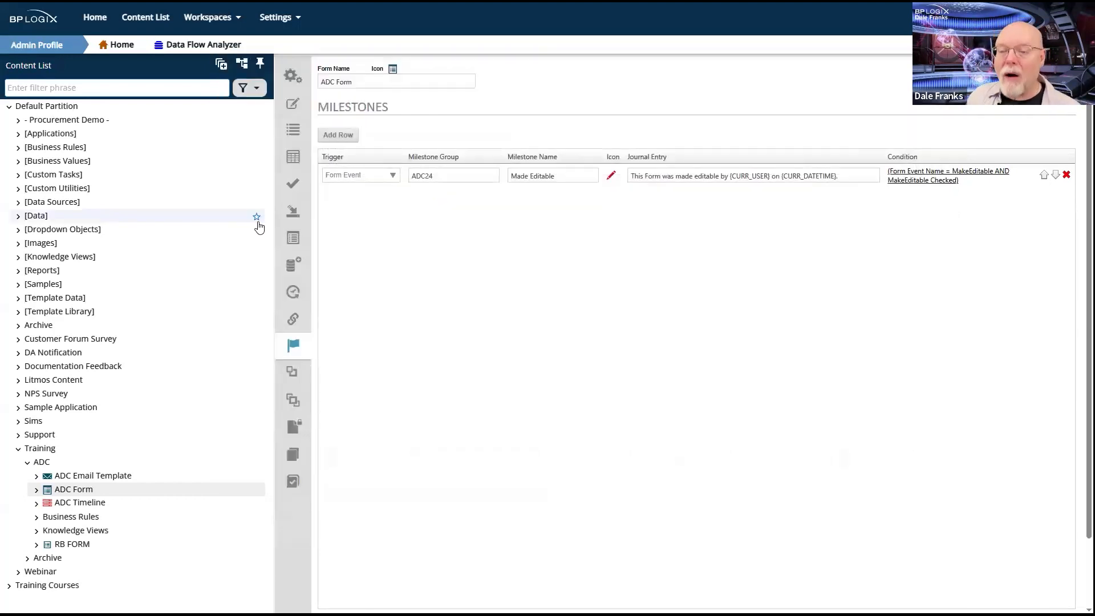
Add a second milestone row to the ADC Timeline with the Activity Started trigger.
{"action": "left_click", "coordinate": [107, 505]}
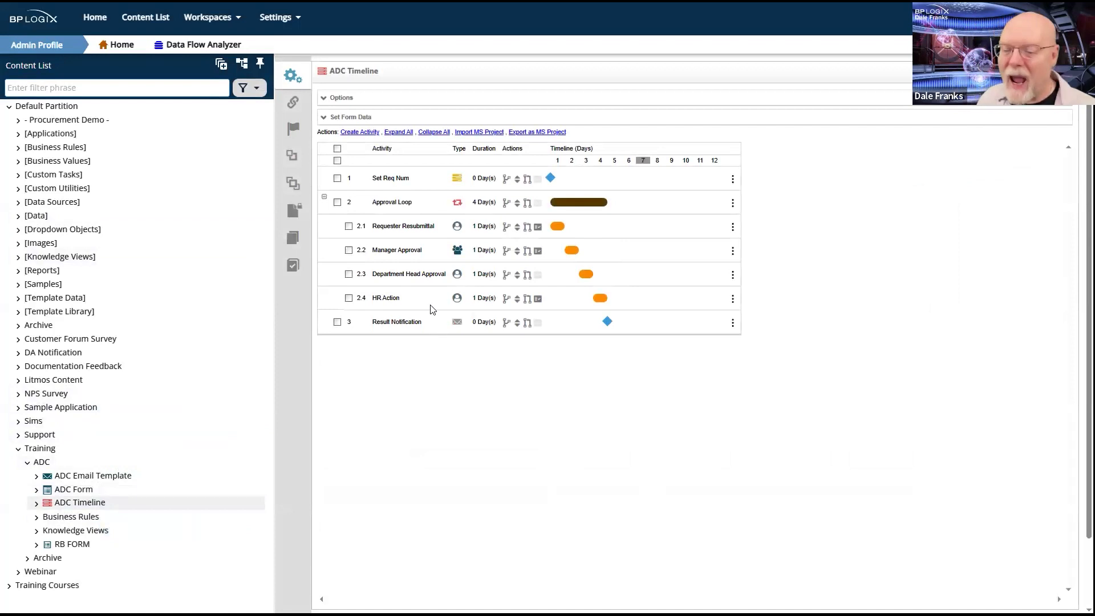
{"action": "left_click", "coordinate": [293, 129]}
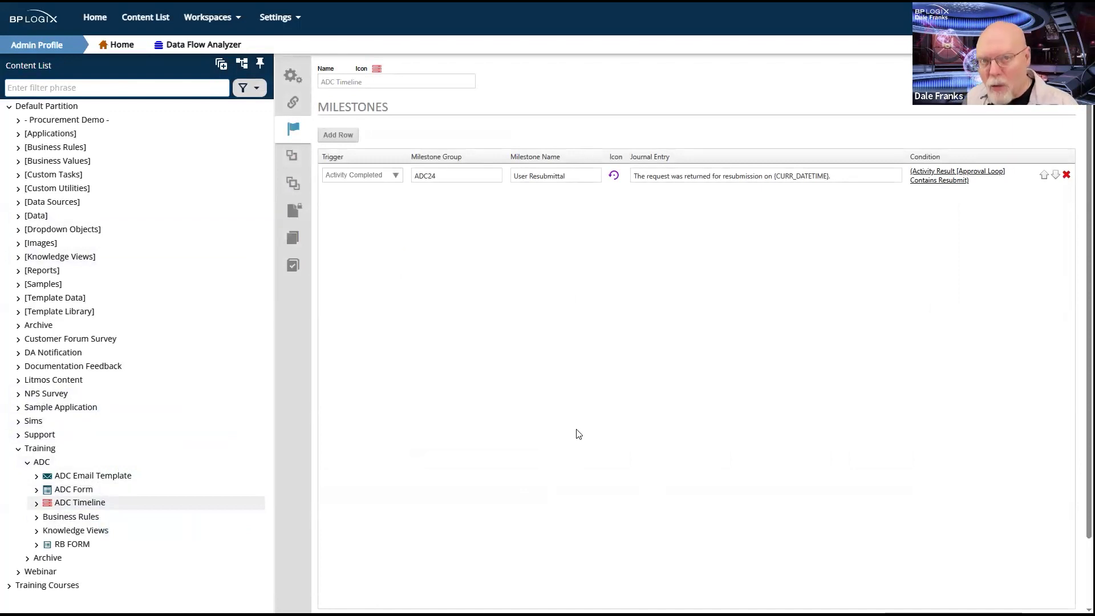
{"action": "left_click", "coordinate": [341, 137]}
{"action": "left_click", "coordinate": [394, 197]}
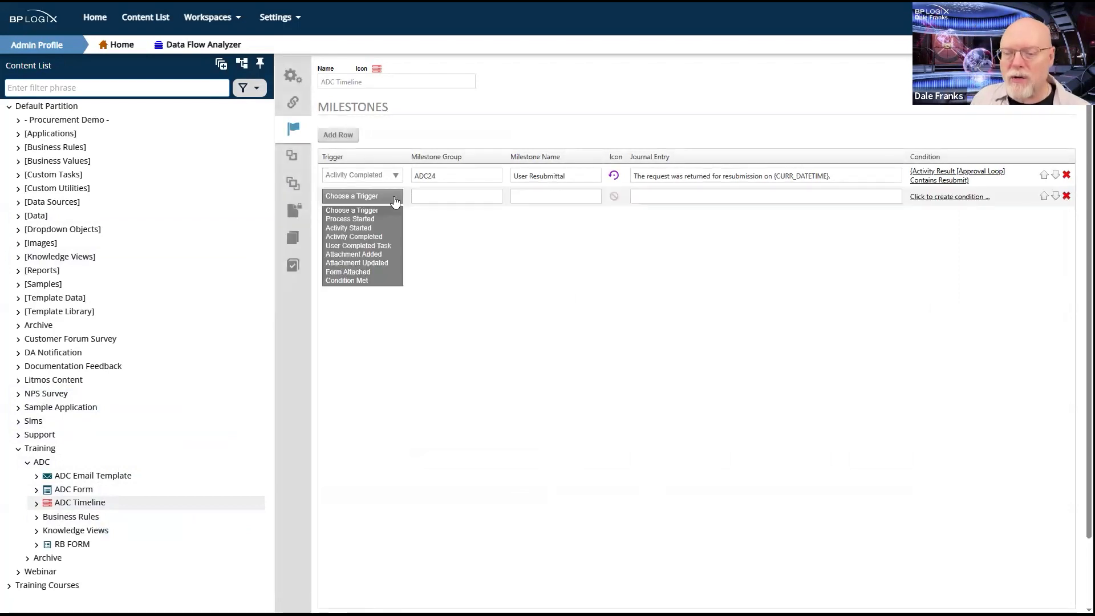
{"action": "left_click", "coordinate": [368, 228]}
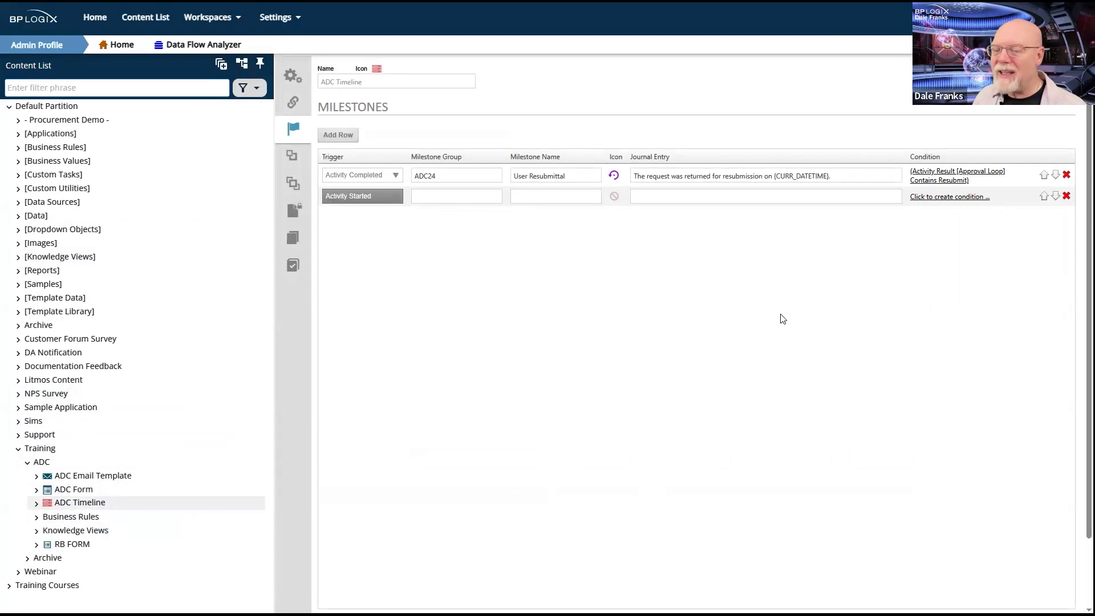
Give the new milestone the group ADC24, the name User Resubmittal 2 and the journal entry "We'll see if this works.".
{"action": "left_click", "coordinate": [464, 196]}
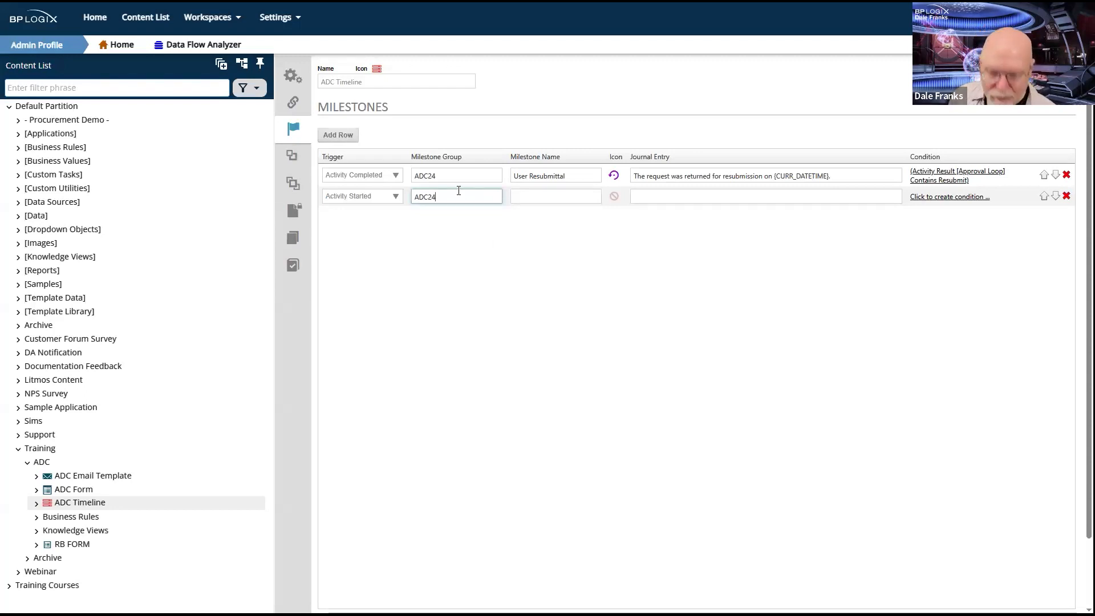
{"action": "left_click", "coordinate": [552, 197]}
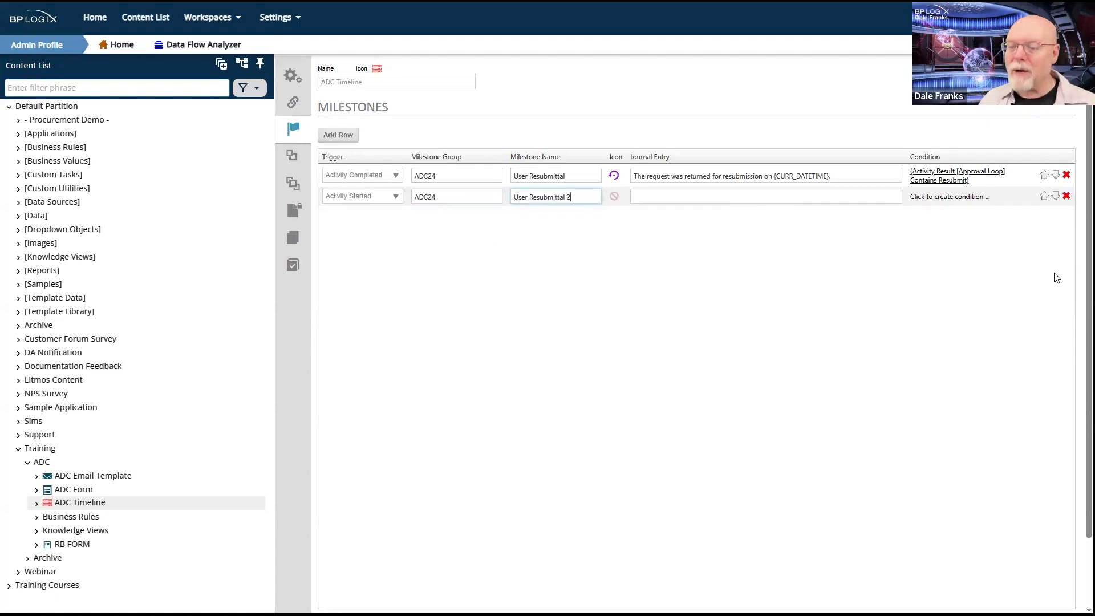
{"action": "left_click", "coordinate": [693, 194]}
{"action": "left_click", "coordinate": [734, 193]}
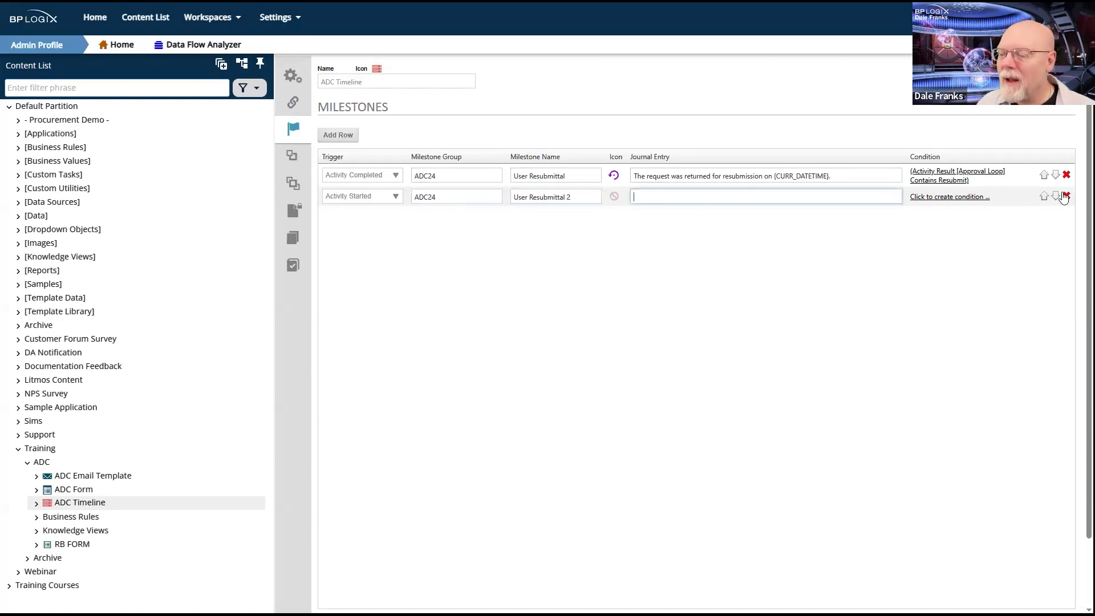
{"action": "type", "text": "We'll see if this works."}
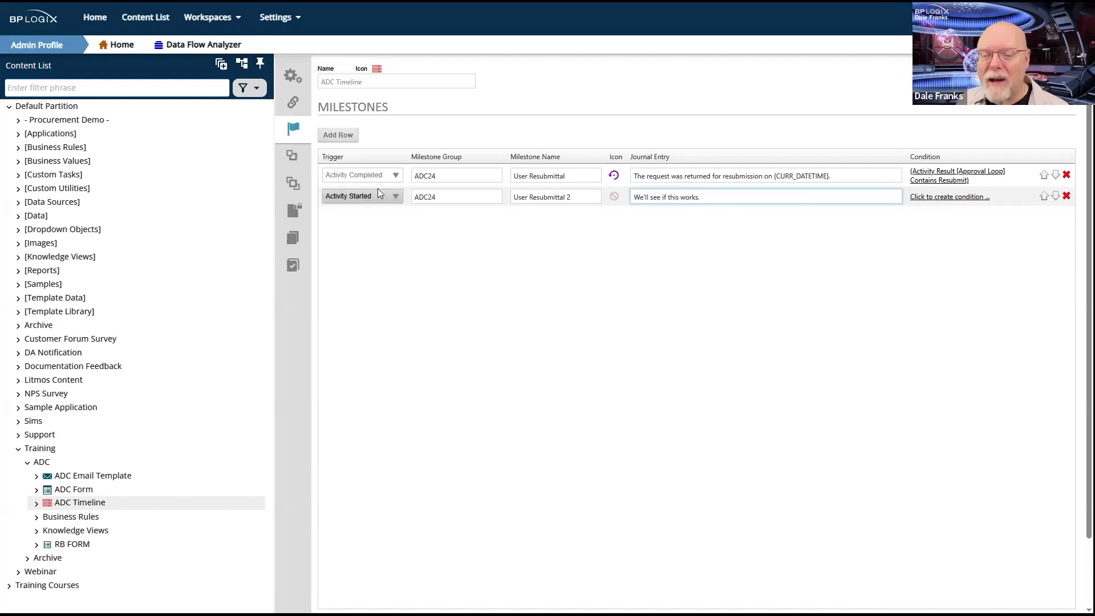
Create a condition for the User Resubmittal 2 milestone based on the timeline activity variable Running Activity Name.
{"action": "left_click", "coordinate": [967, 198]}
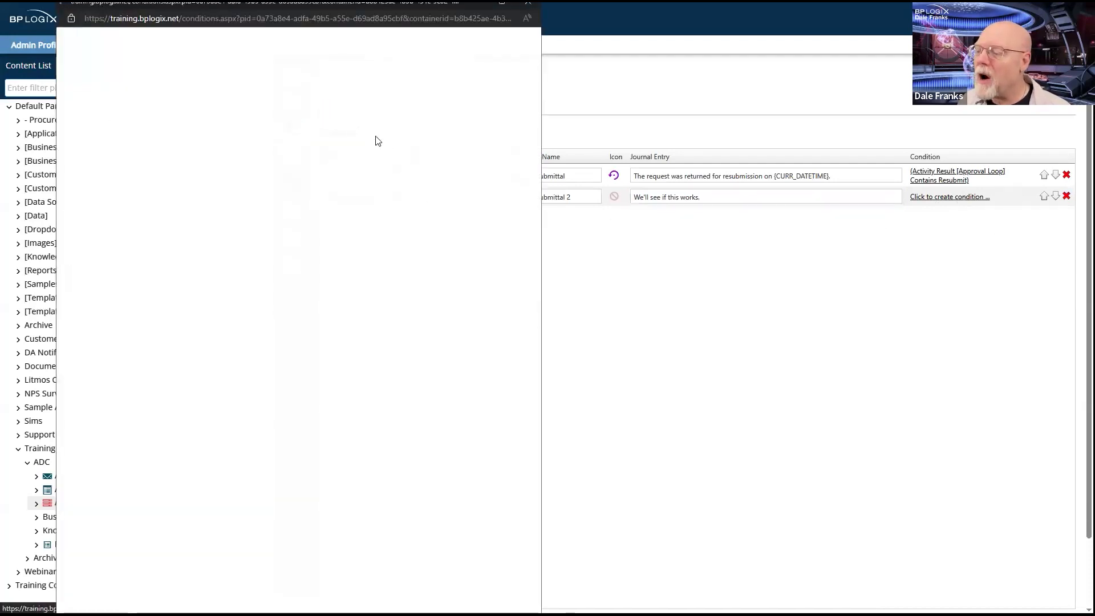
{"action": "left_click", "coordinate": [92, 121]}
{"action": "left_click", "coordinate": [237, 126]}
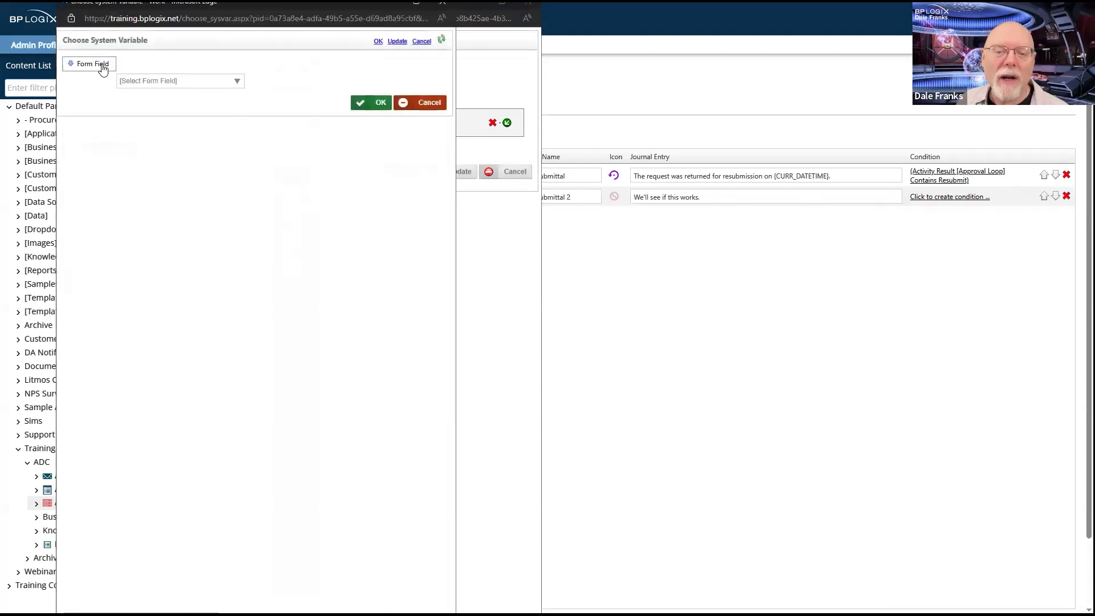
{"action": "left_click", "coordinate": [103, 69]}
{"action": "mouse_move", "coordinate": [107, 174]}
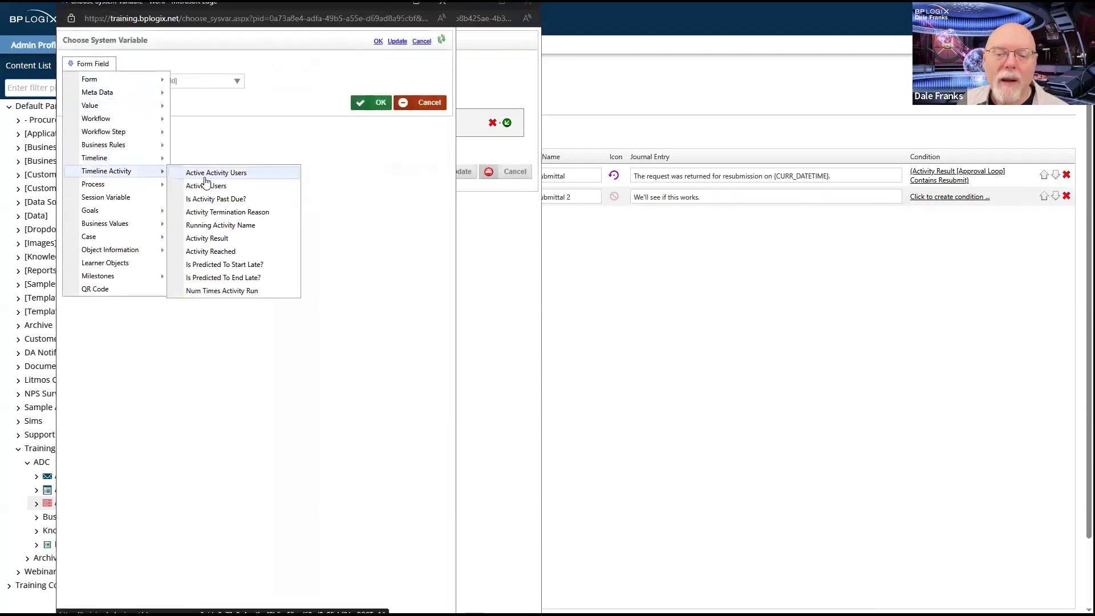
{"action": "left_click", "coordinate": [242, 226]}
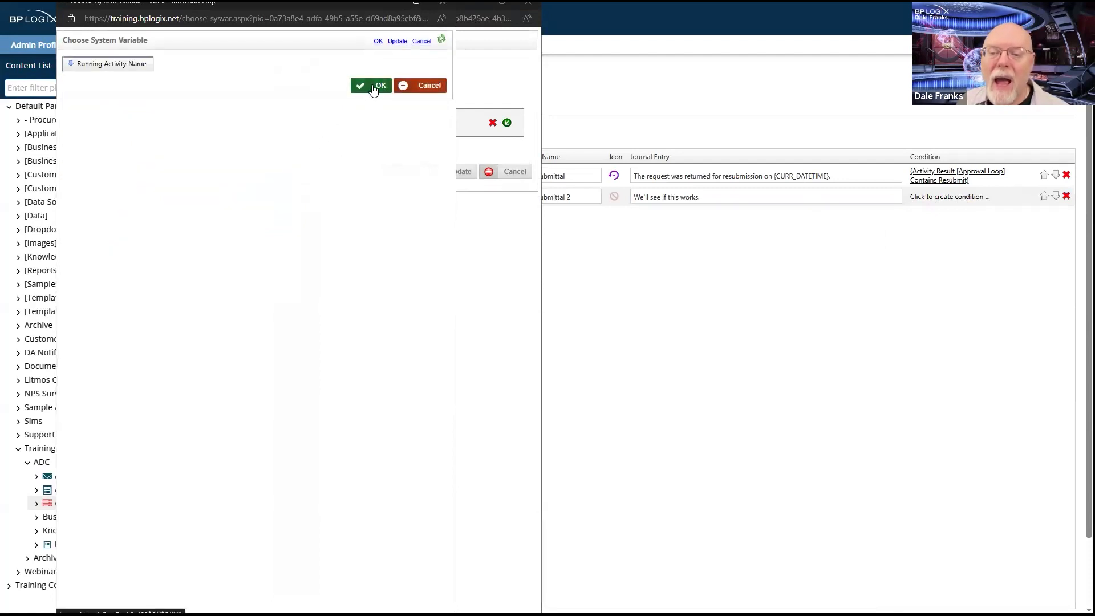
{"action": "left_click", "coordinate": [376, 88]}
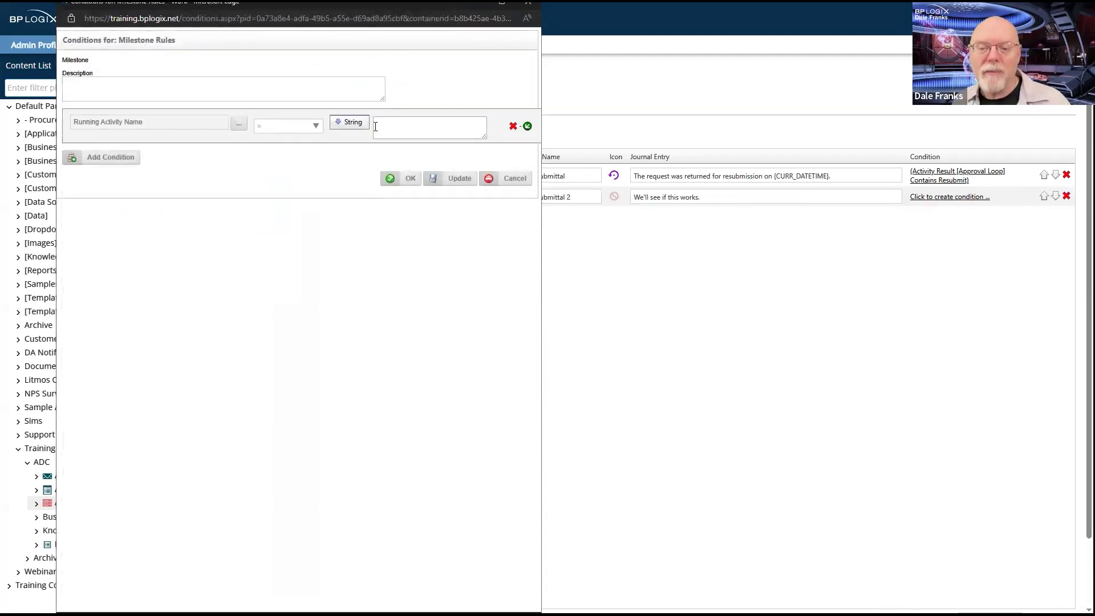
Compare the running activity name with the timeline activity Requester Resubmittal and accept the condition.
{"action": "left_click", "coordinate": [355, 124]}
{"action": "left_click", "coordinate": [362, 149]}
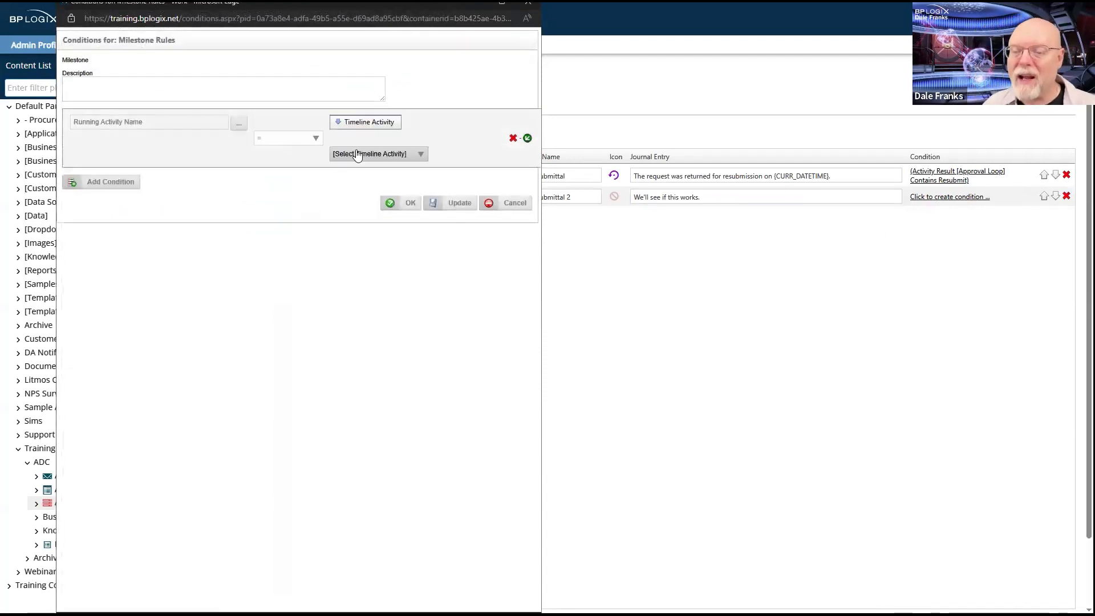
{"action": "left_click", "coordinate": [366, 160]}
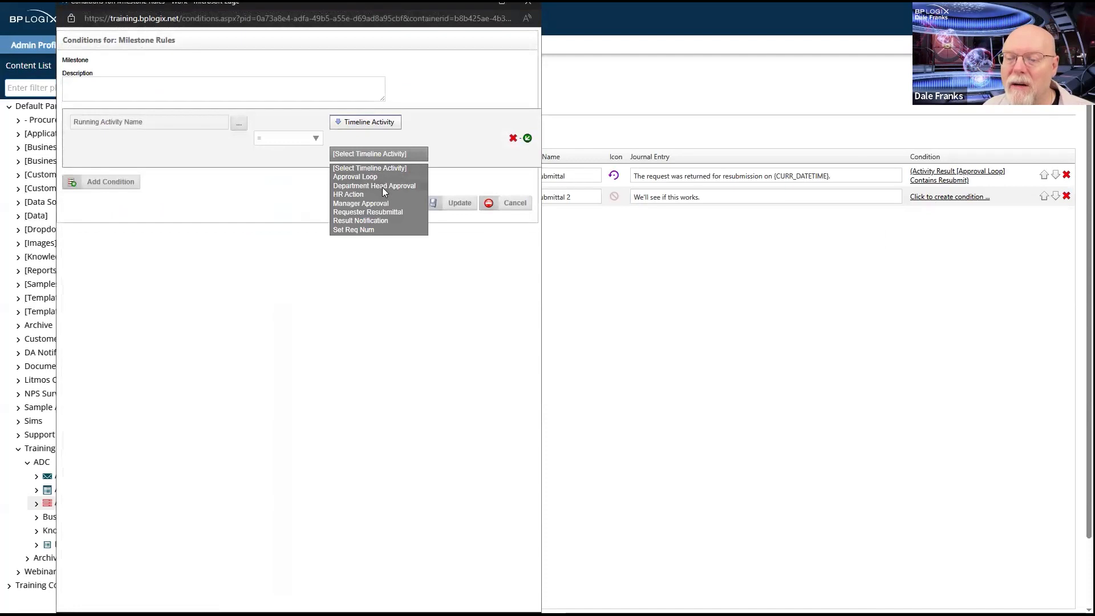
{"action": "left_click", "coordinate": [370, 212]}
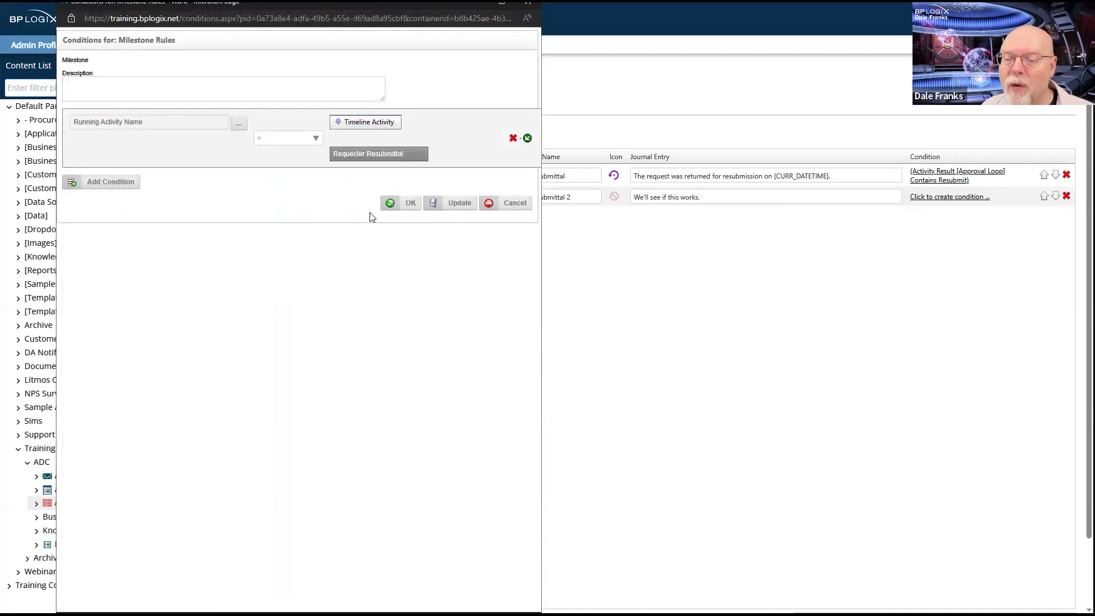
{"action": "left_click", "coordinate": [410, 203]}
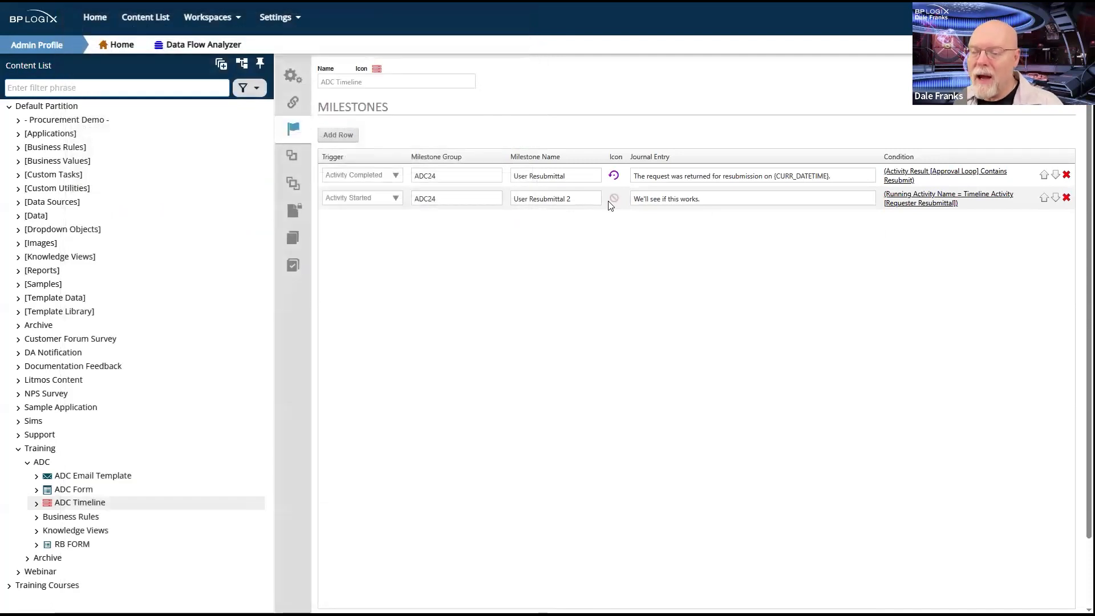
Assign the gray clockwise arrow icon to the User Resubmittal 2 milestone and save the ADC Timeline.
{"action": "left_click", "coordinate": [614, 201]}
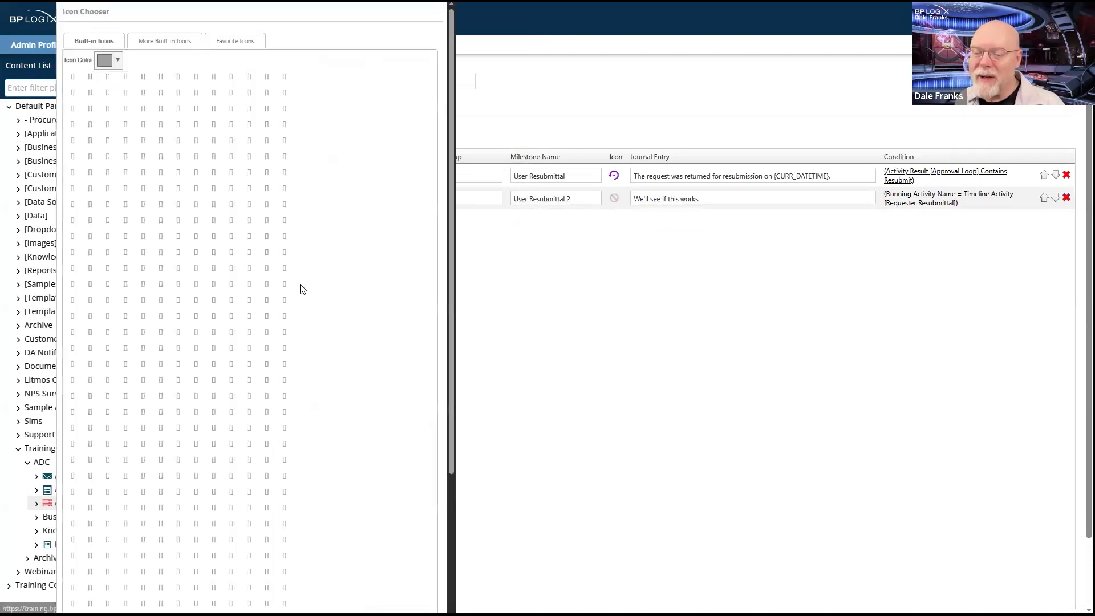
{"action": "scroll", "coordinate": [296, 279], "scroll_direction": "down", "scroll_amount": 10}
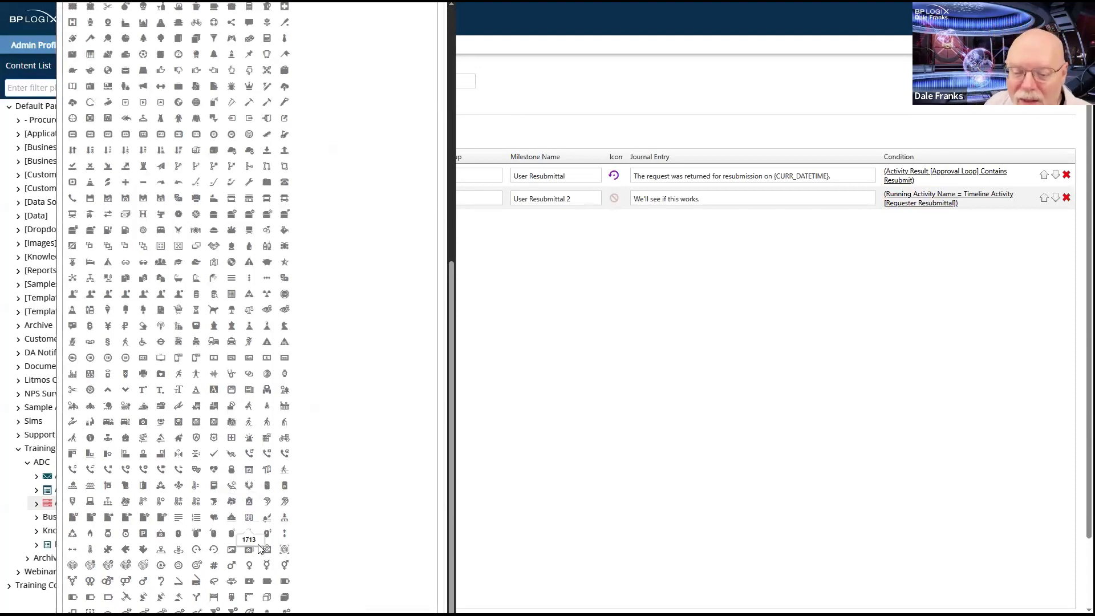
{"action": "scroll", "coordinate": [257, 550], "scroll_direction": "up", "scroll_amount": 10}
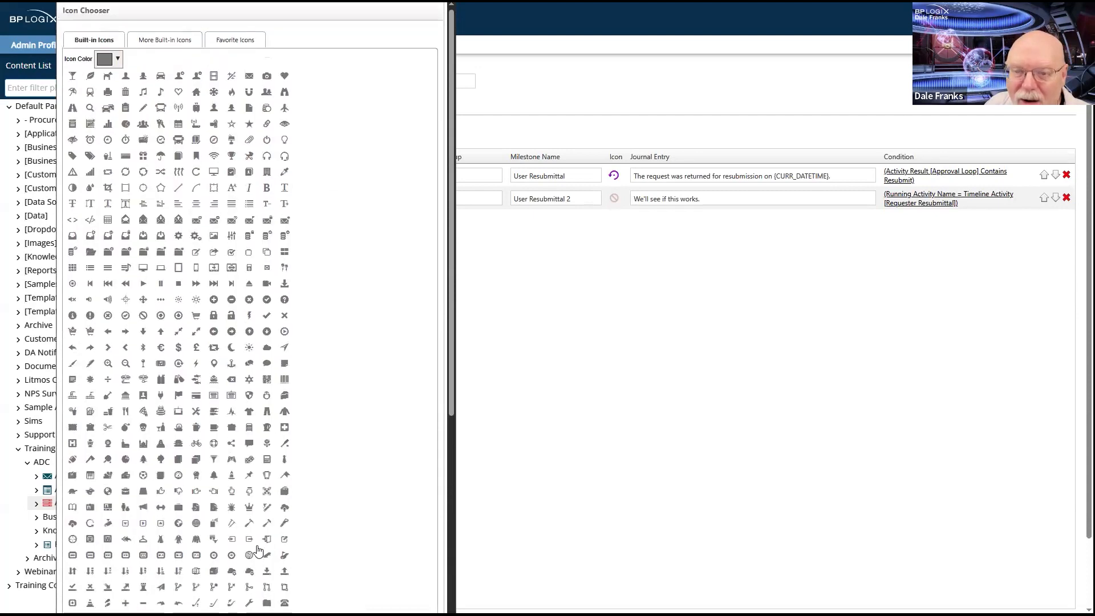
{"action": "scroll", "coordinate": [258, 550], "scroll_direction": "down", "scroll_amount": 2}
{"action": "scroll", "coordinate": [258, 551], "scroll_direction": "down", "scroll_amount": 8}
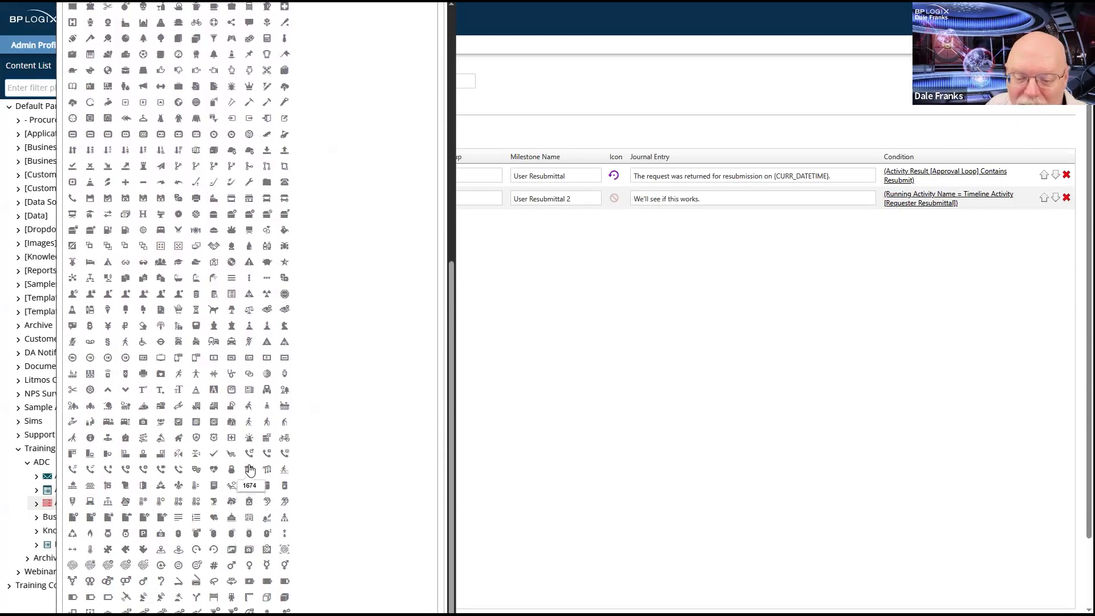
{"action": "left_click", "coordinate": [197, 552]}
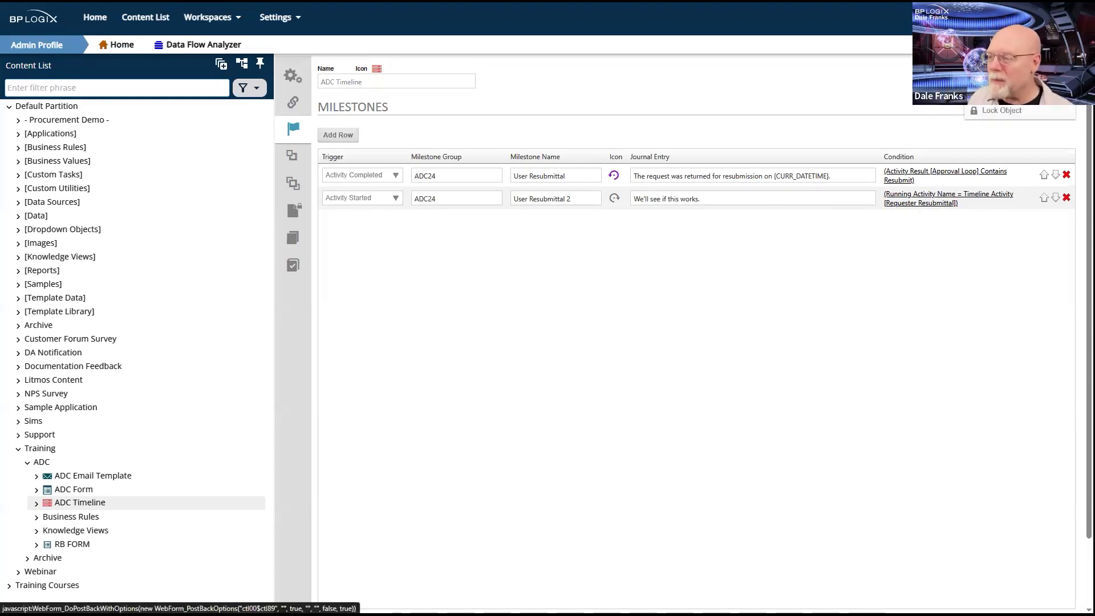
{"action": "mouse_move", "coordinate": [1060, 68]}
{"action": "left_click", "coordinate": [1027, 79]}
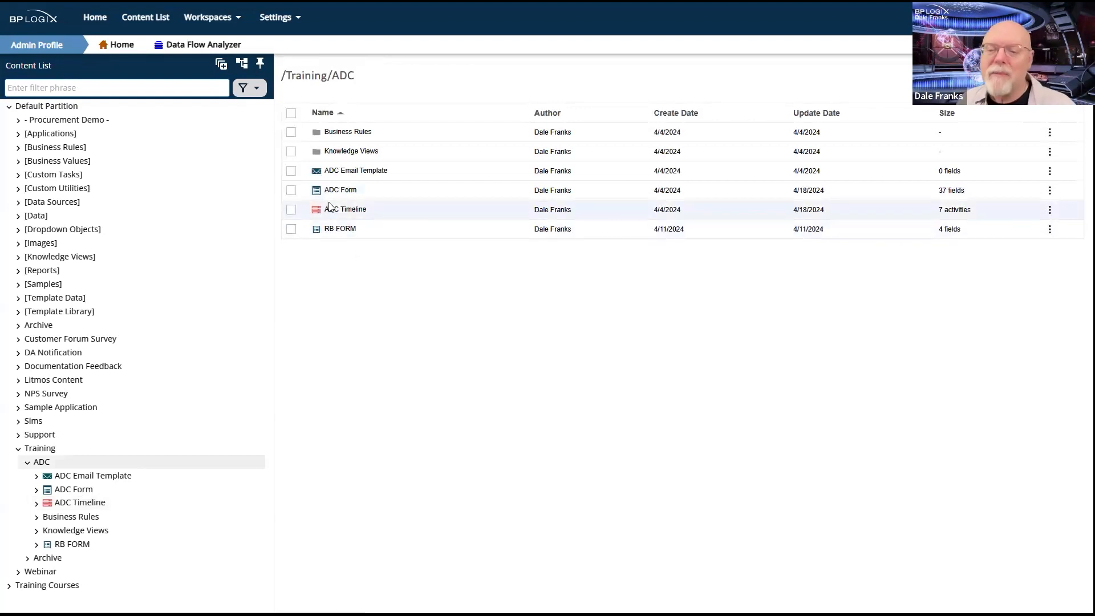
Run the ADC Form and submit a new request with the request type HR Action.
{"action": "left_click", "coordinate": [290, 191]}
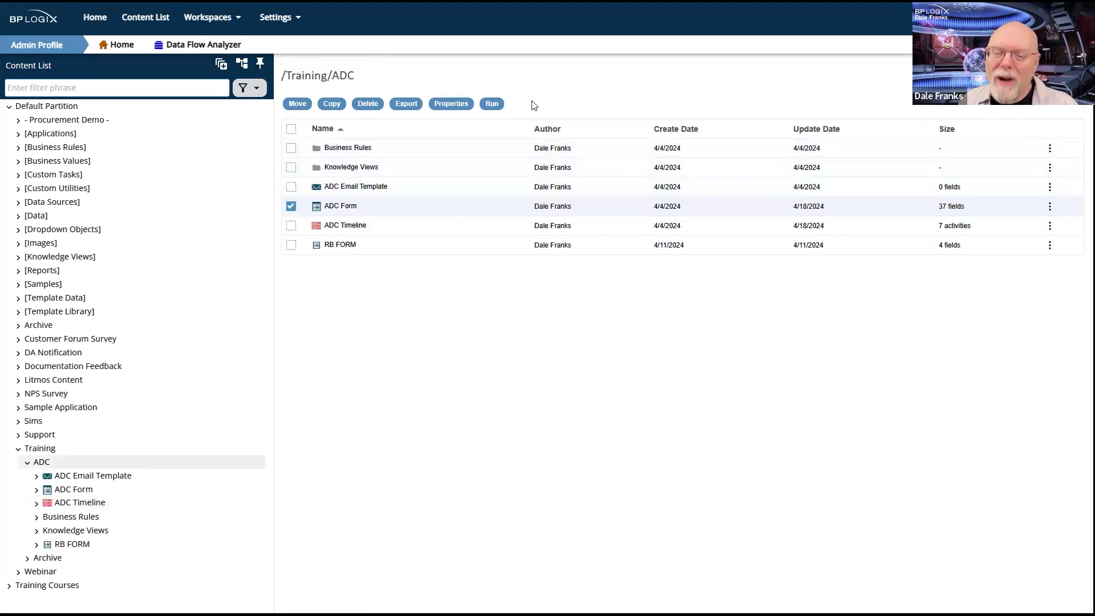
{"action": "left_click", "coordinate": [483, 108]}
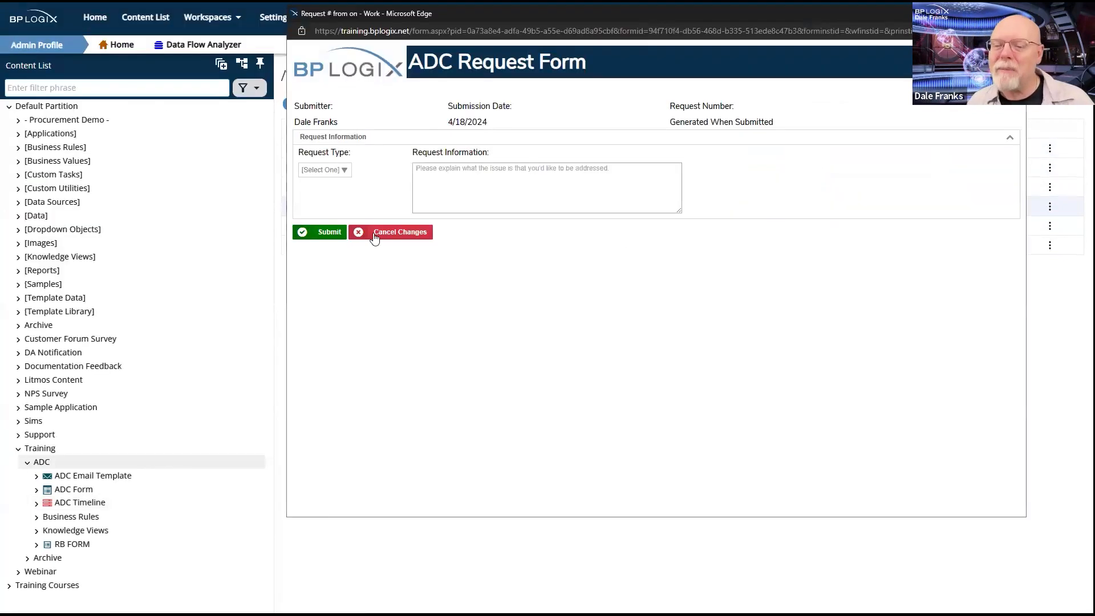
{"action": "left_click", "coordinate": [344, 173]}
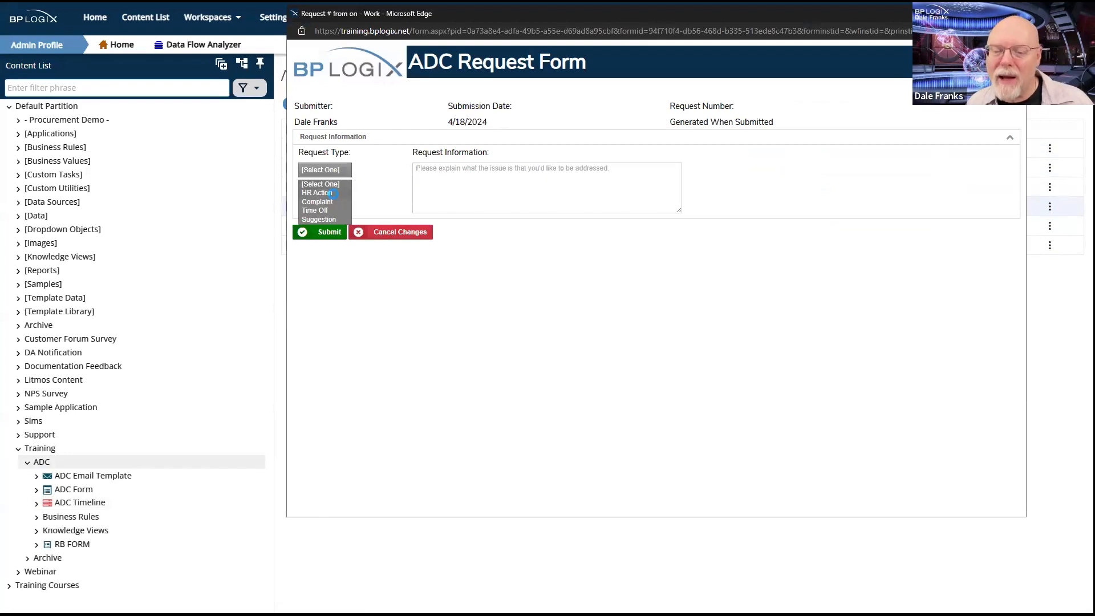
{"action": "left_click", "coordinate": [333, 194]}
{"action": "left_click", "coordinate": [338, 317]}
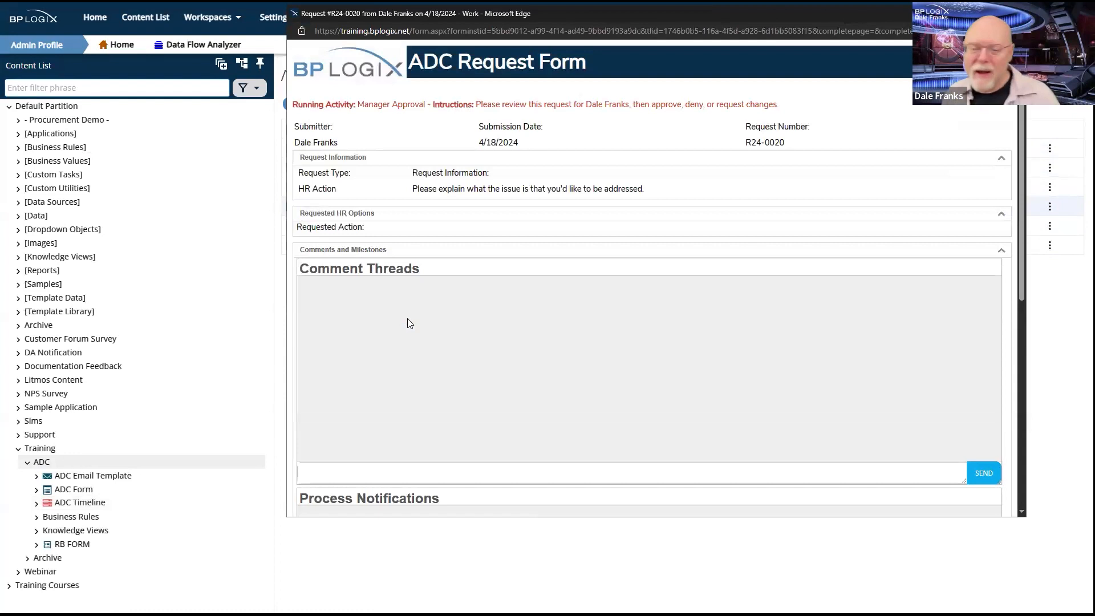
Toggle the form's editable option on and off in the manager approval, and return the request for resubmittal.
{"action": "scroll", "coordinate": [523, 348], "scroll_direction": "down", "scroll_amount": 8}
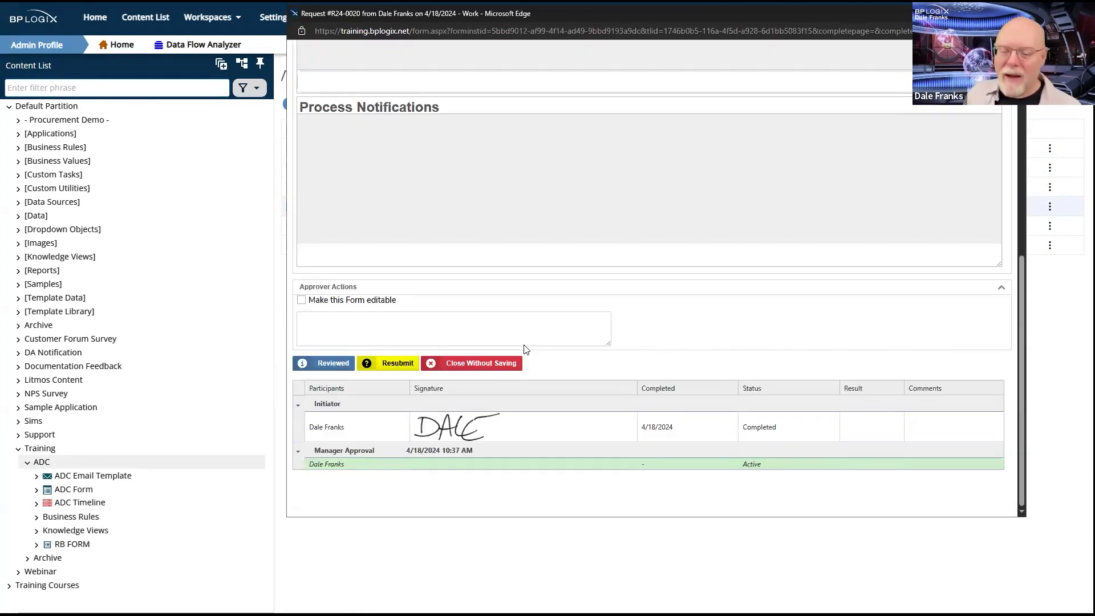
{"action": "left_click", "coordinate": [301, 300]}
{"action": "left_click", "coordinate": [300, 302]}
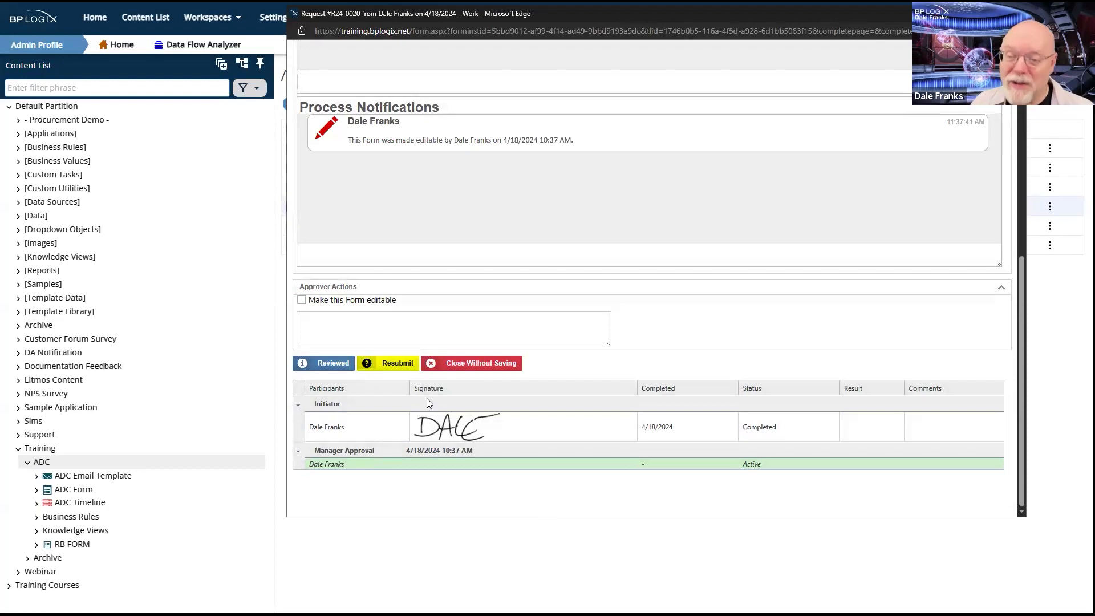
{"action": "left_click", "coordinate": [401, 363]}
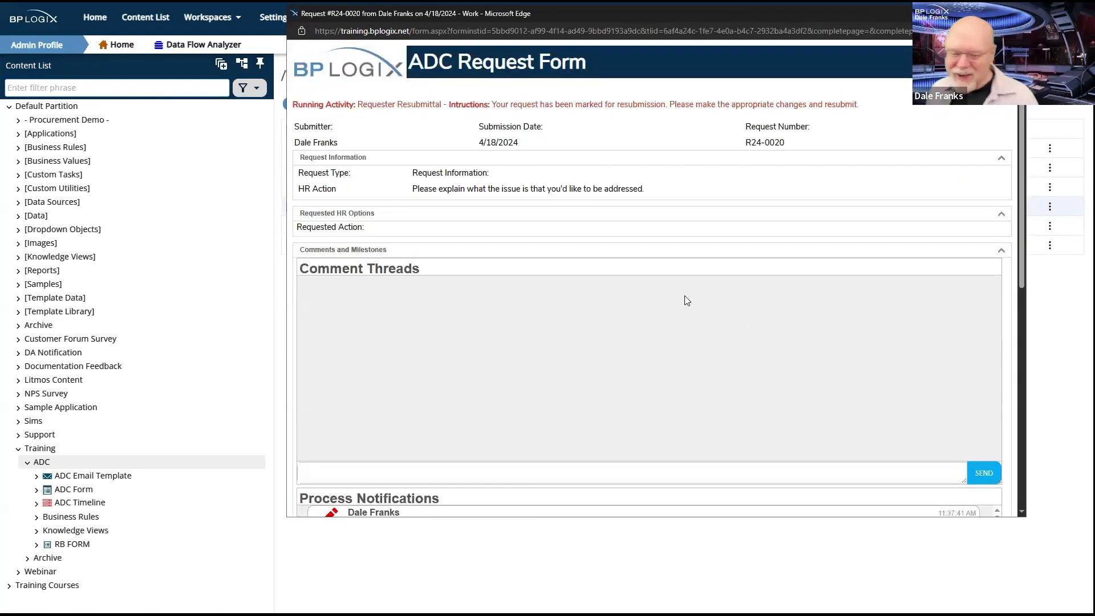
Review the milestone entries in the request's process notifications, and cancel the request.
{"action": "scroll", "coordinate": [684, 297], "scroll_direction": "down", "scroll_amount": 7}
{"action": "scroll", "coordinate": [687, 301], "scroll_direction": "up", "scroll_amount": 3}
{"action": "scroll", "coordinate": [687, 301], "scroll_direction": "down", "scroll_amount": 4}
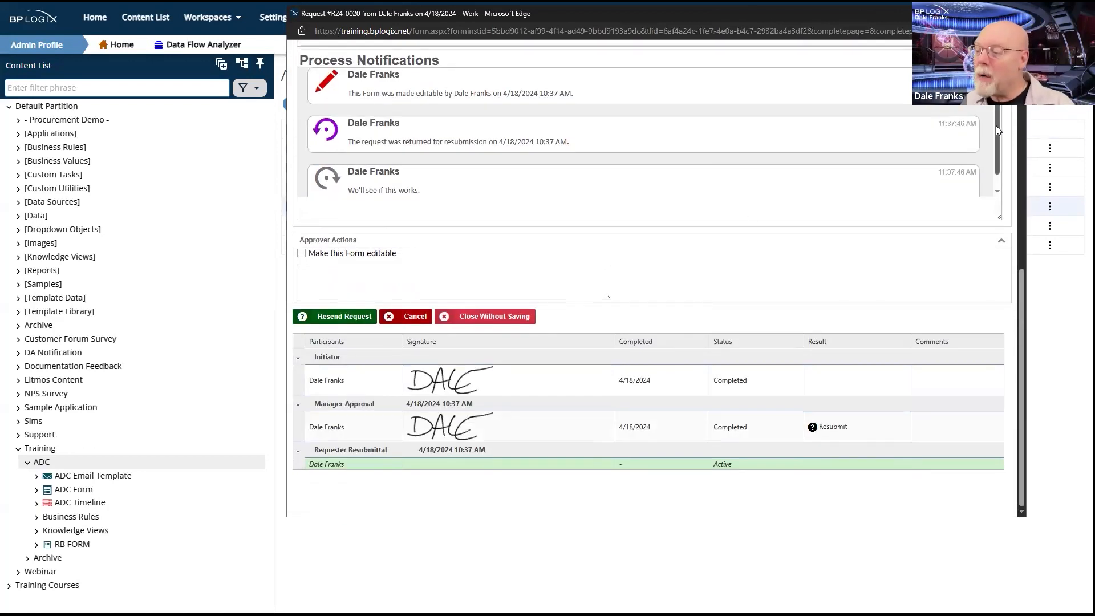
{"action": "scroll", "coordinate": [995, 125], "scroll_direction": "down", "scroll_amount": 1}
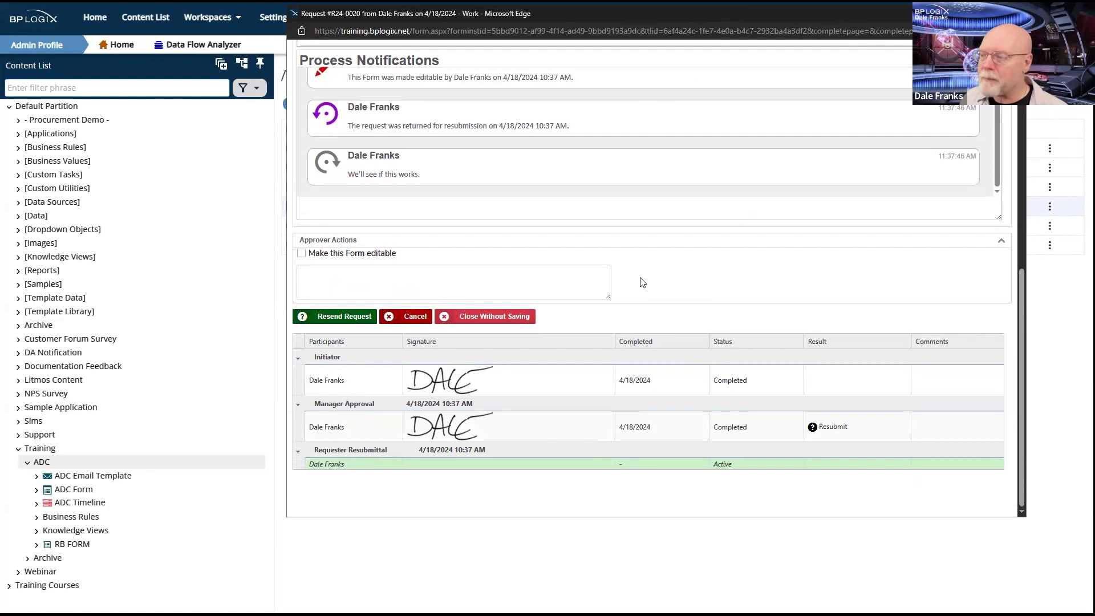
{"action": "left_click", "coordinate": [419, 316]}
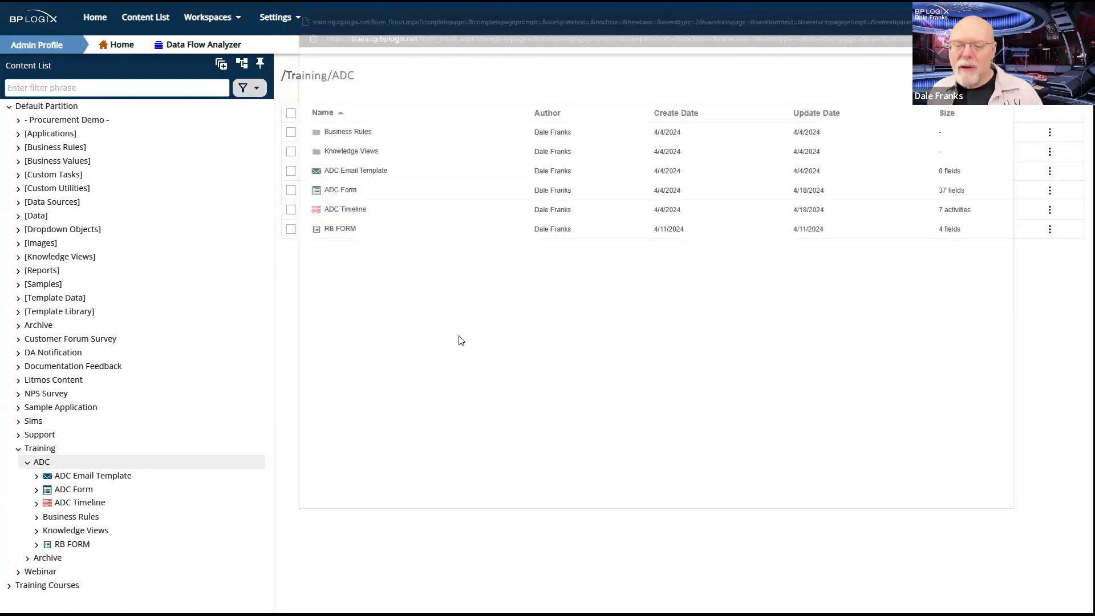
Open the ADC Timeline's milestones, review the available triggers and delete the User Resubmittal 2 milestone.
{"action": "left_click", "coordinate": [362, 210]}
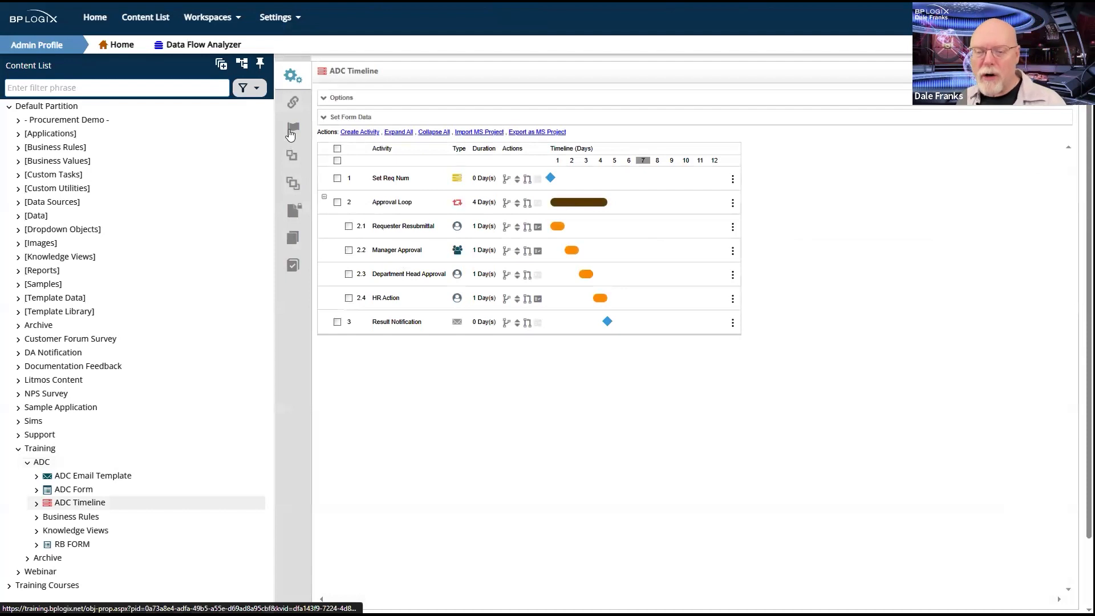
{"action": "left_click", "coordinate": [290, 133]}
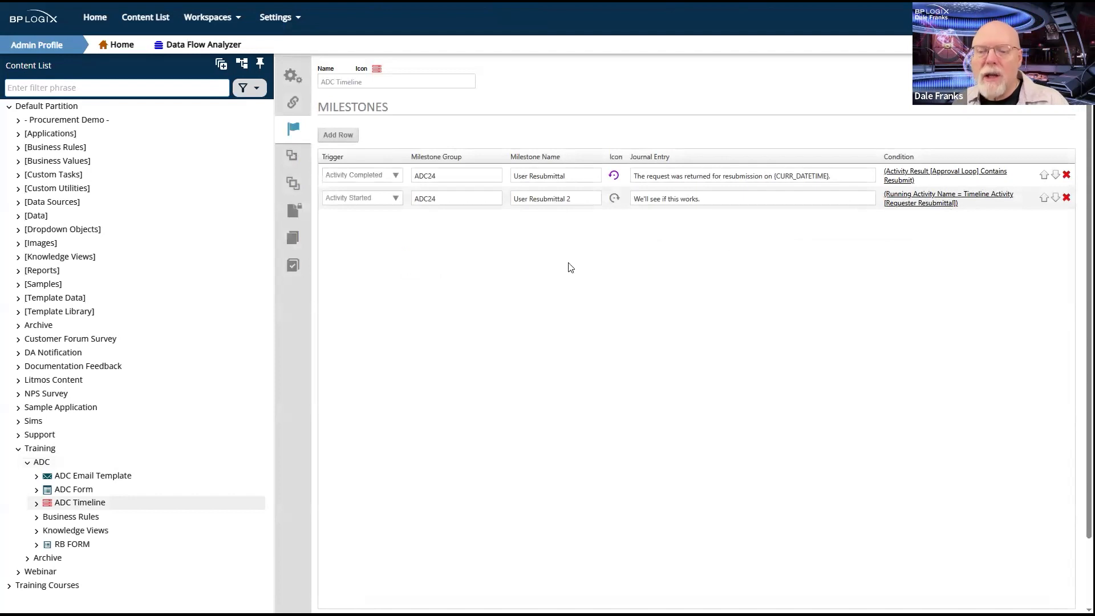
{"action": "left_click", "coordinate": [393, 178]}
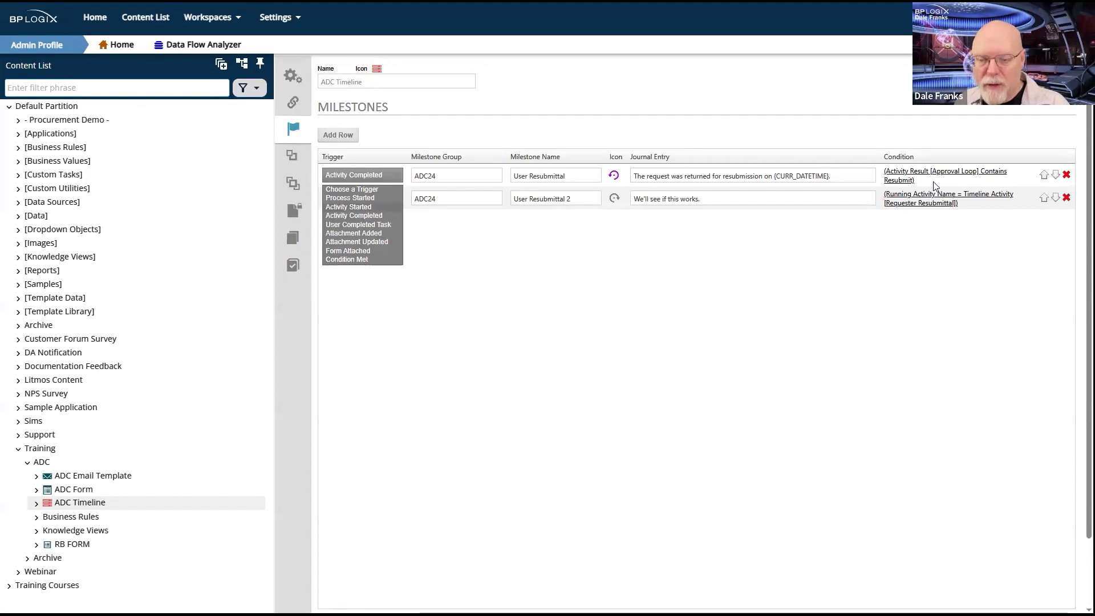
{"action": "left_click", "coordinate": [668, 287]}
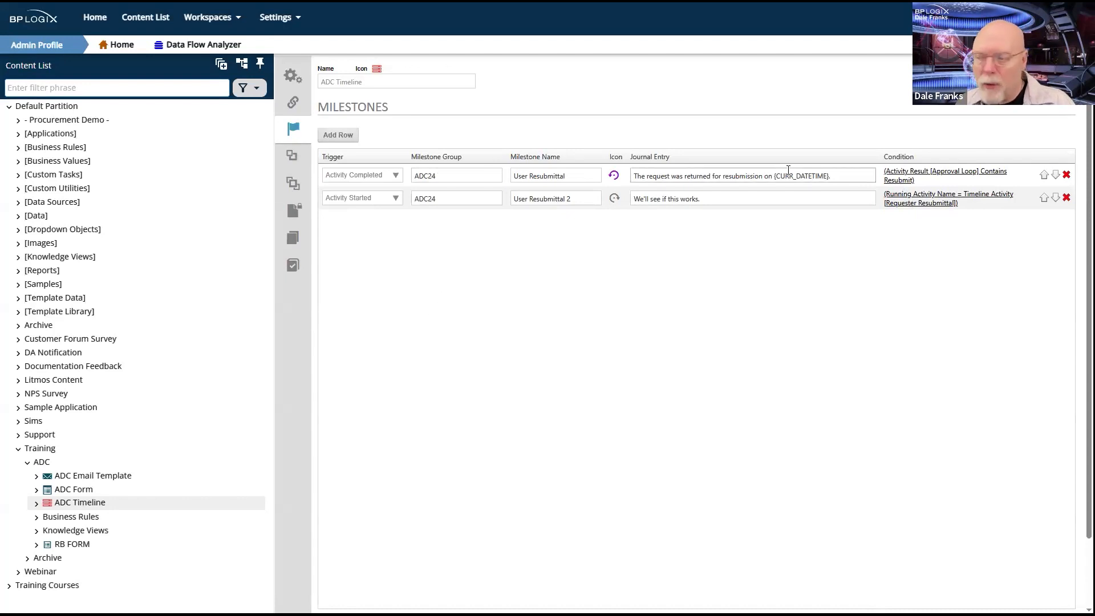
{"action": "left_click", "coordinate": [1066, 197]}
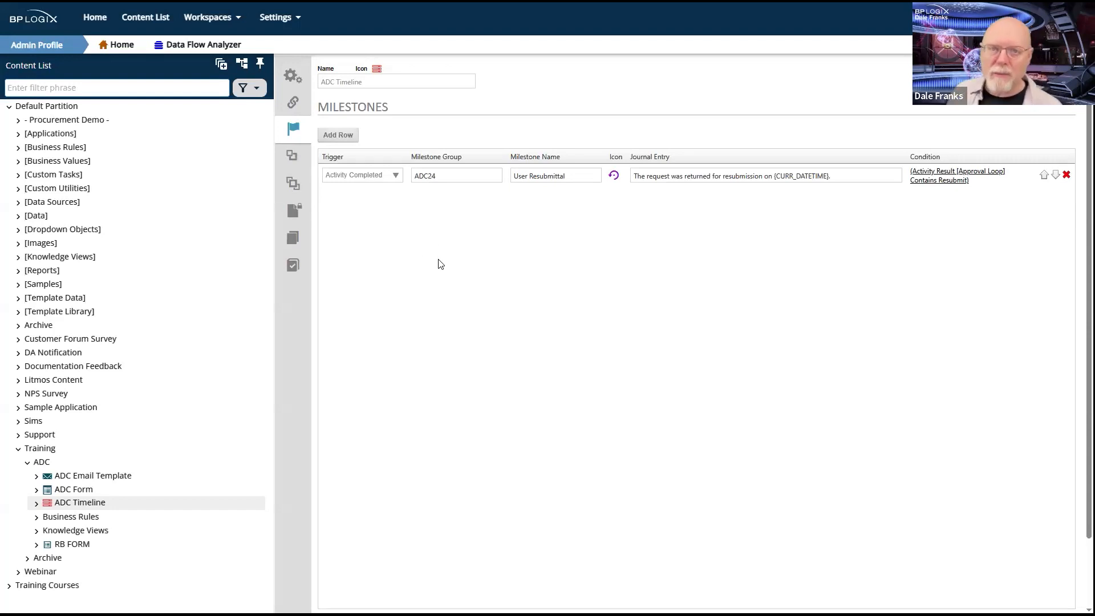
Add a milestone row with the Activity Completed trigger, the group ADC24 and the name No HR Action.
{"action": "left_click", "coordinate": [347, 136]}
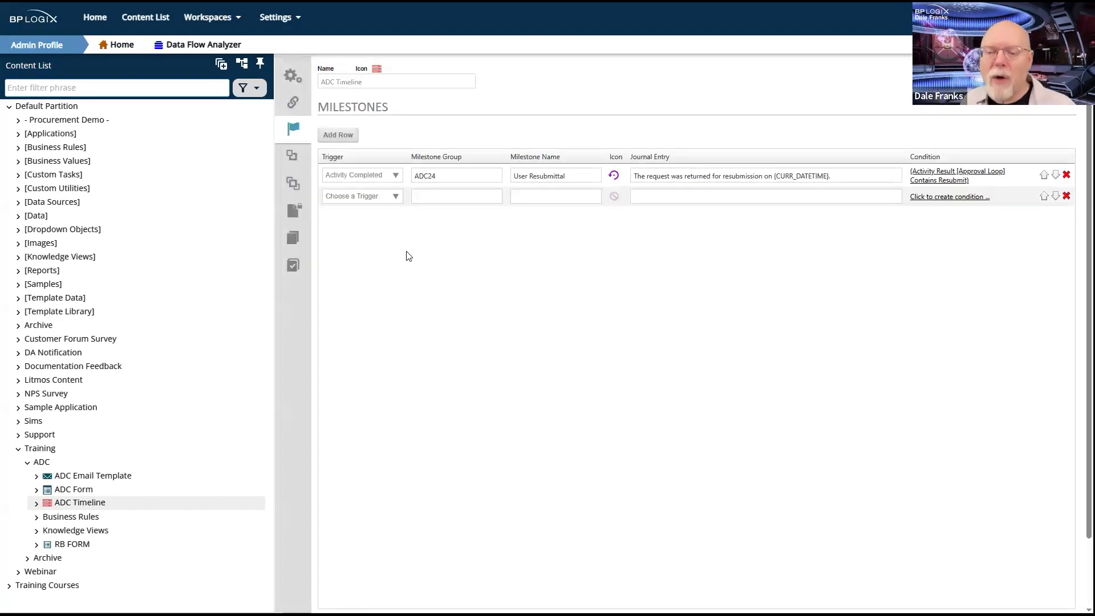
{"action": "left_click", "coordinate": [391, 199]}
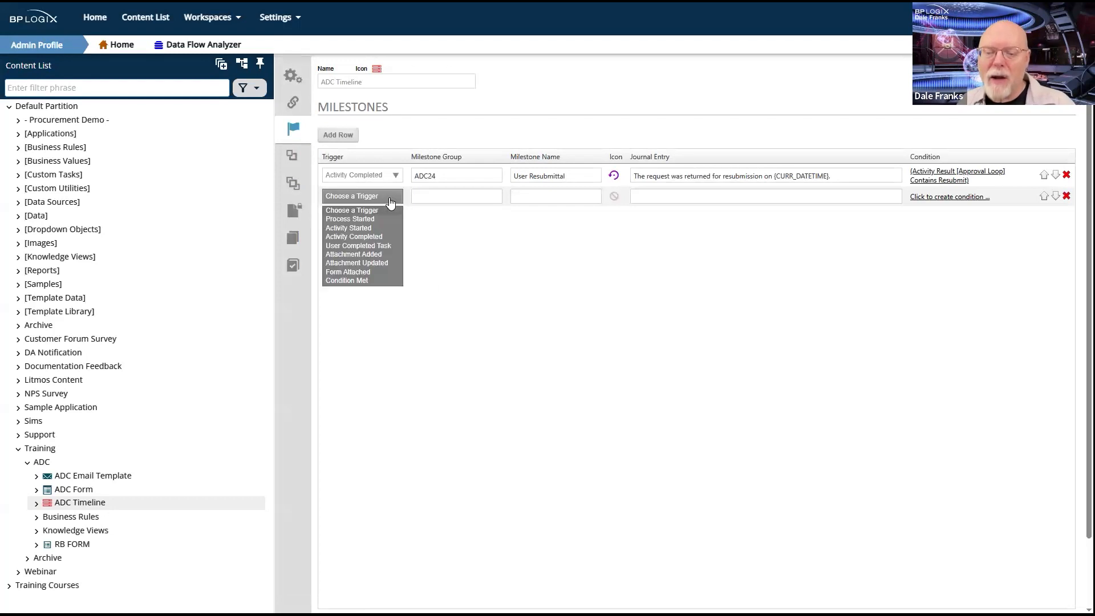
{"action": "left_click", "coordinate": [381, 236]}
{"action": "left_click", "coordinate": [469, 194]}
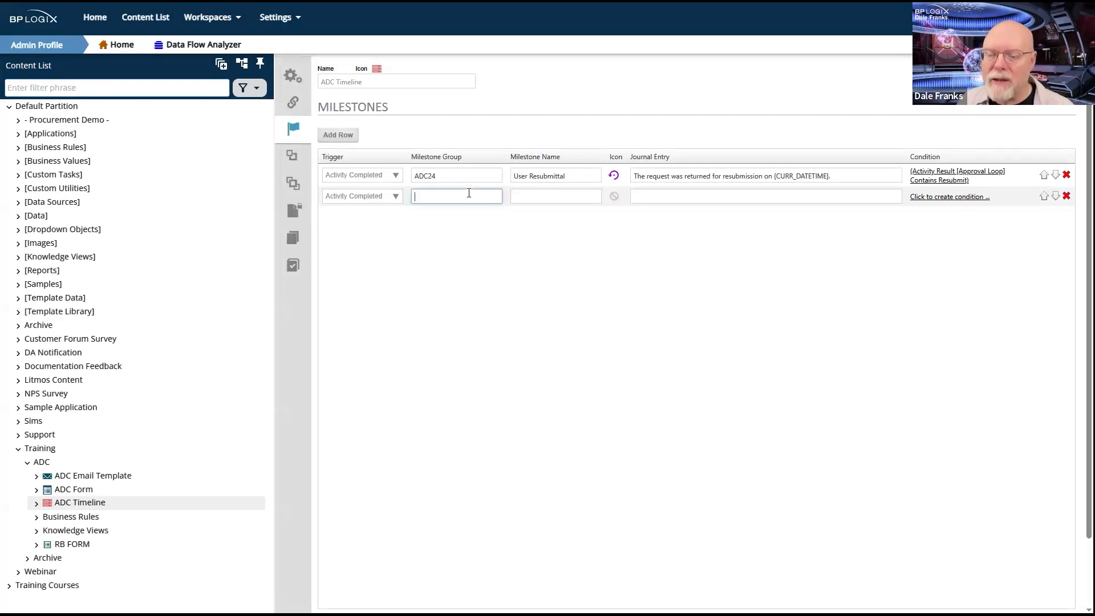
{"action": "type", "text": "ADC24"}
{"action": "left_click", "coordinate": [569, 199]}
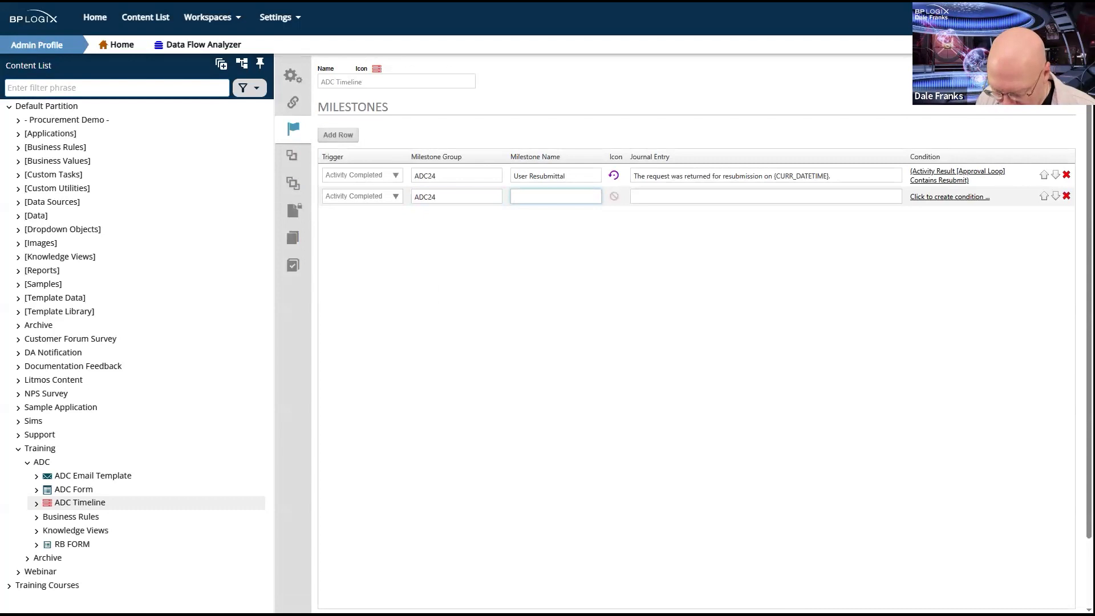
{"action": "type", "text": "No H"}
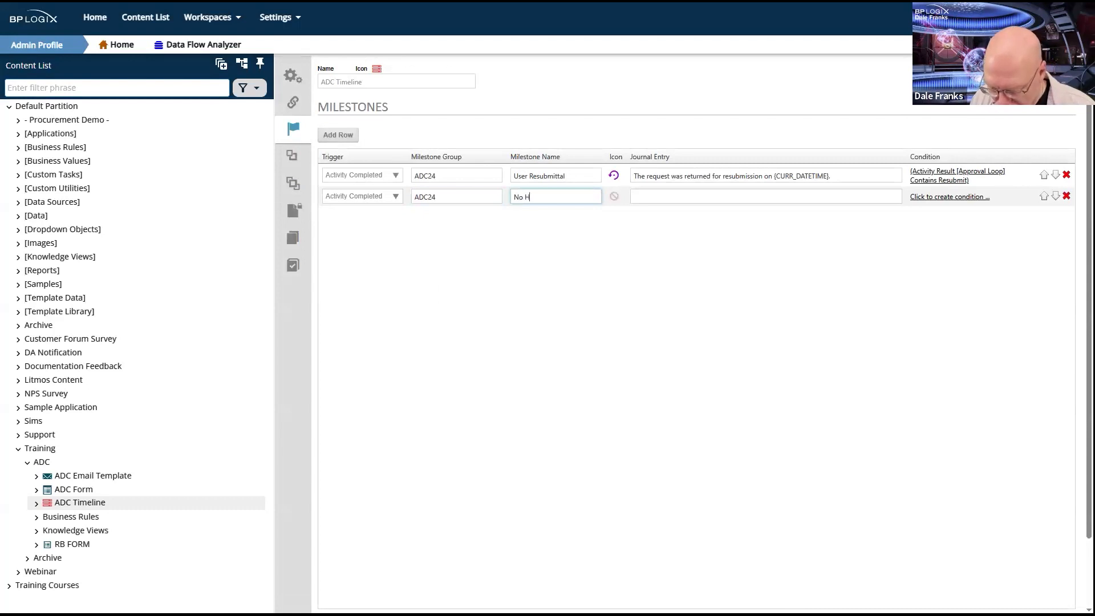
{"action": "type", "text": "R Action"}
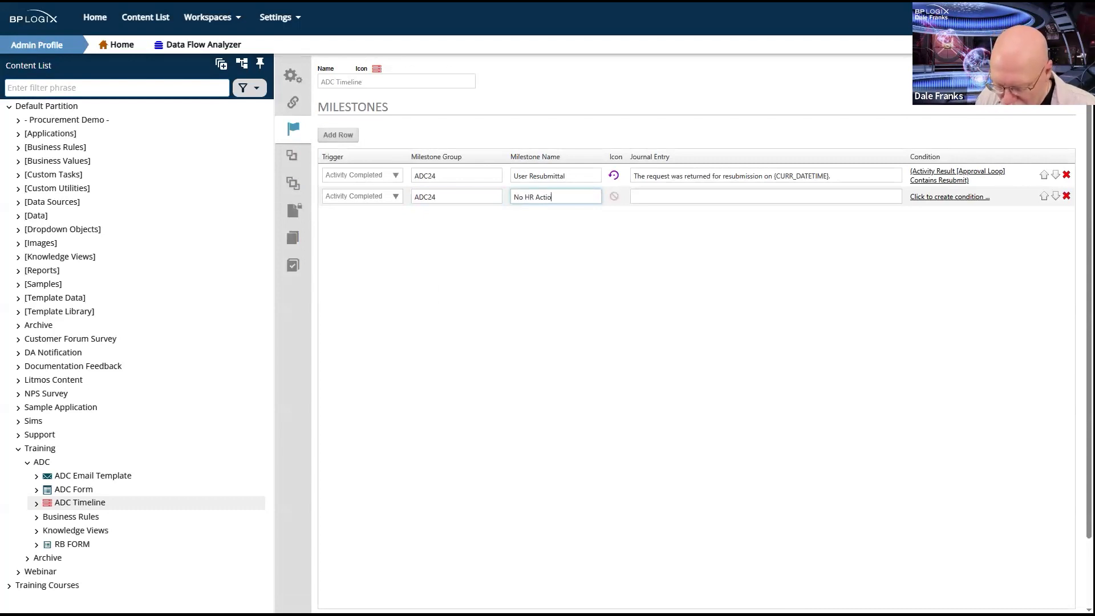
Give the No HR Action milestone the journal entry "The department head determined that this issue could be resolved without HR action.".
{"action": "left_click", "coordinate": [716, 210]}
{"action": "left_click", "coordinate": [713, 198]}
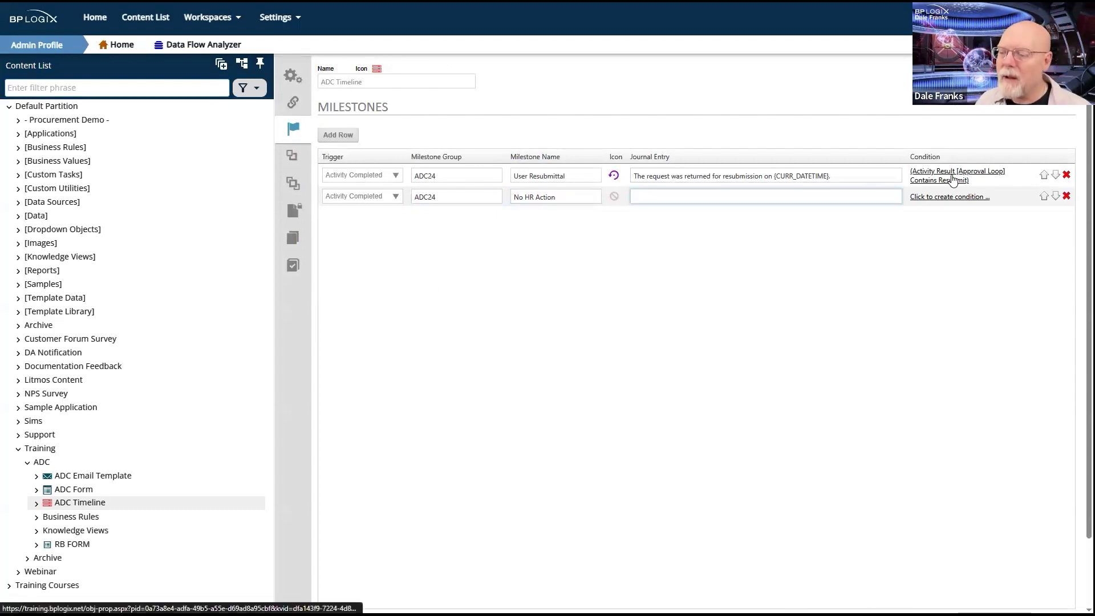
{"action": "type", "text": "The dep"}
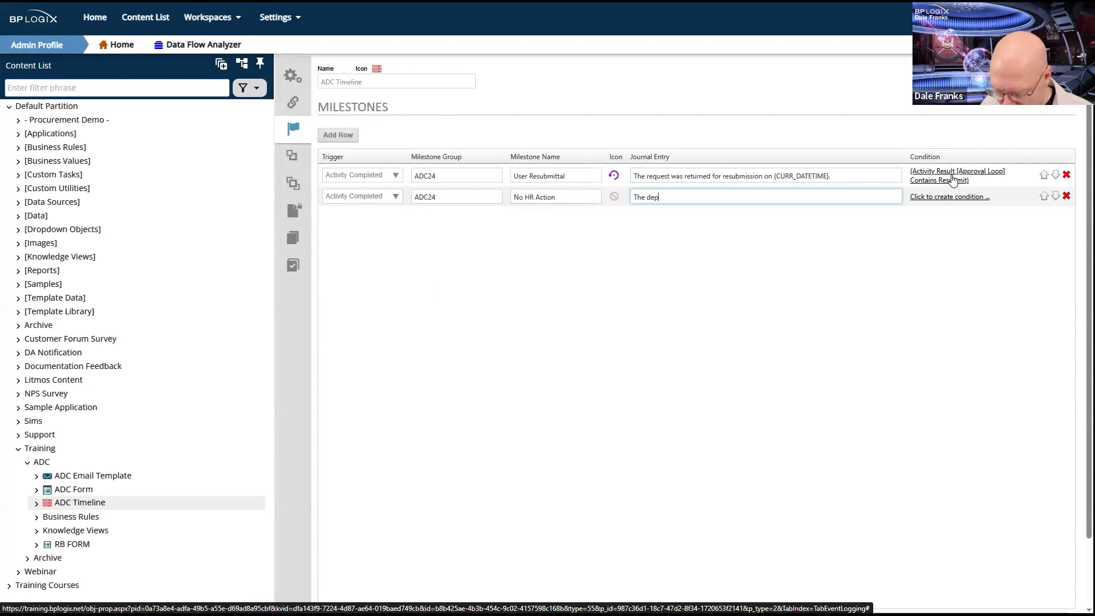
{"action": "type", "text": "rtamn"}
{"action": "key", "text": "BackSpace"}
{"action": "key", "text": "BackSpace"}
{"action": "key", "text": "BackSpace"}
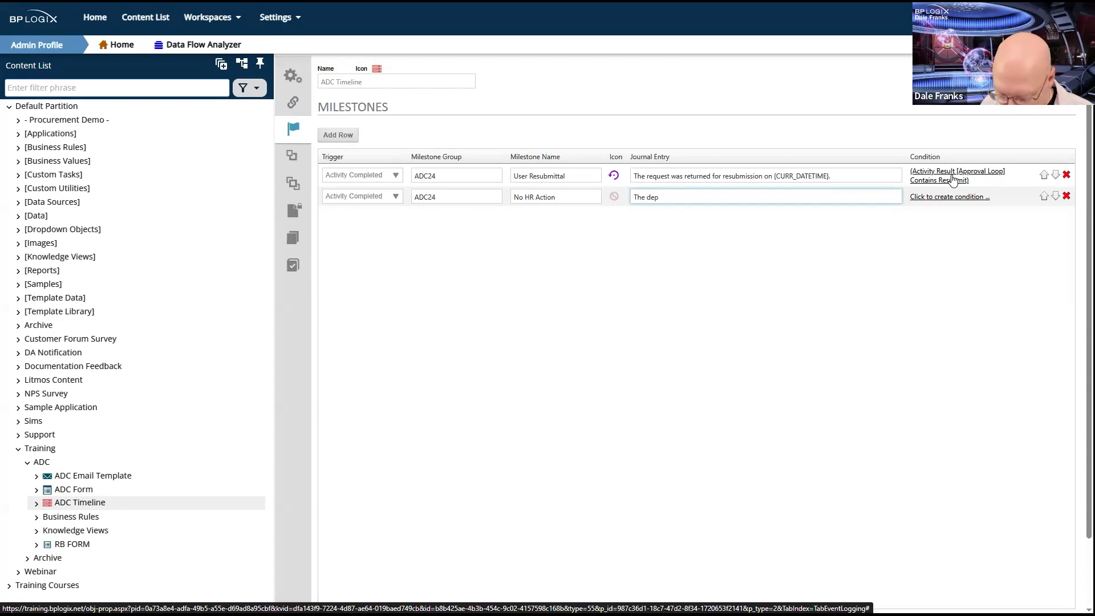
{"action": "type", "text": "artment head"}
{"action": "type", "text": "determine"}
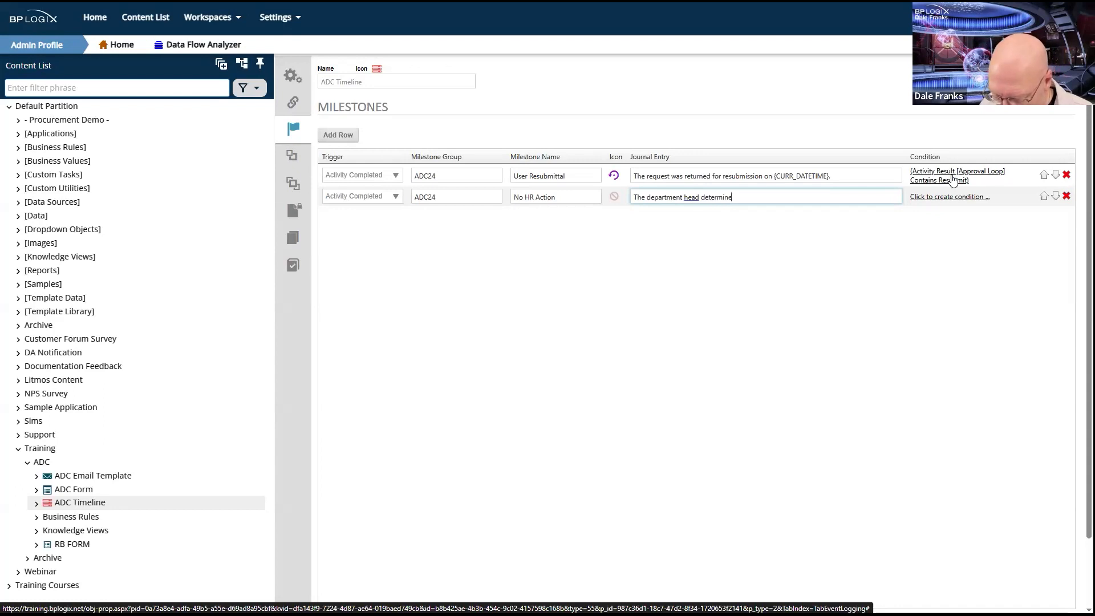
{"action": "type", "text": "d that "}
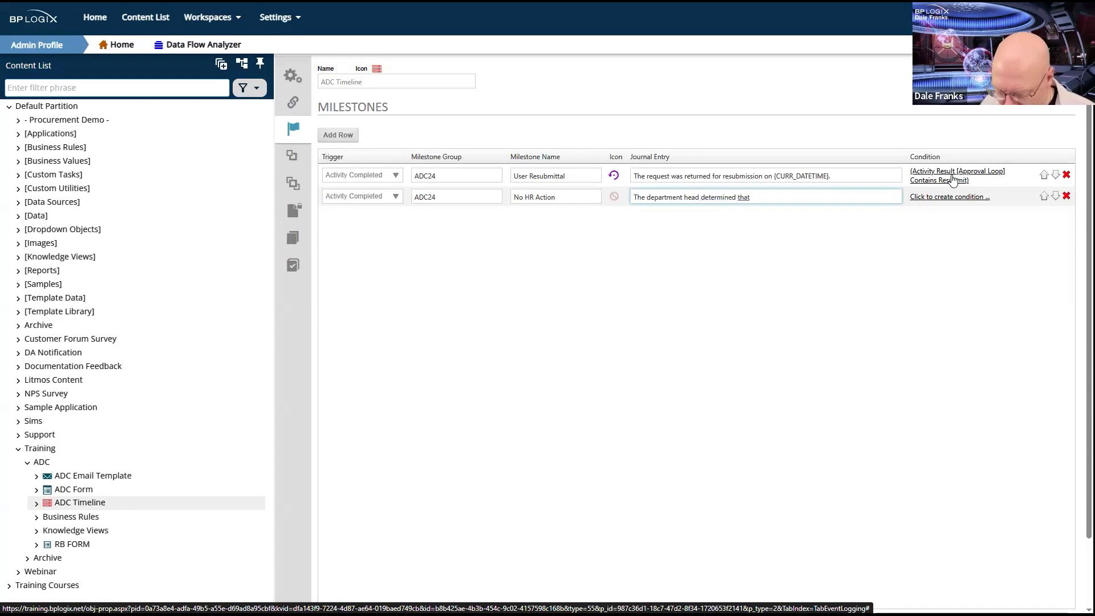
{"action": "type", "text": "this issue could be re"}
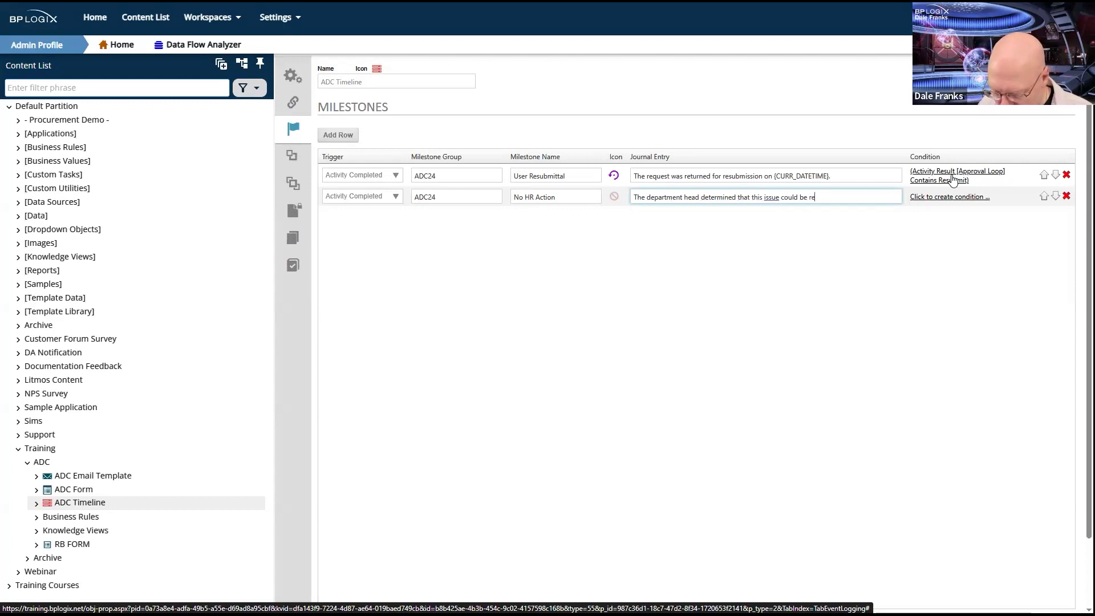
{"action": "type", "text": "solved without HR action"}
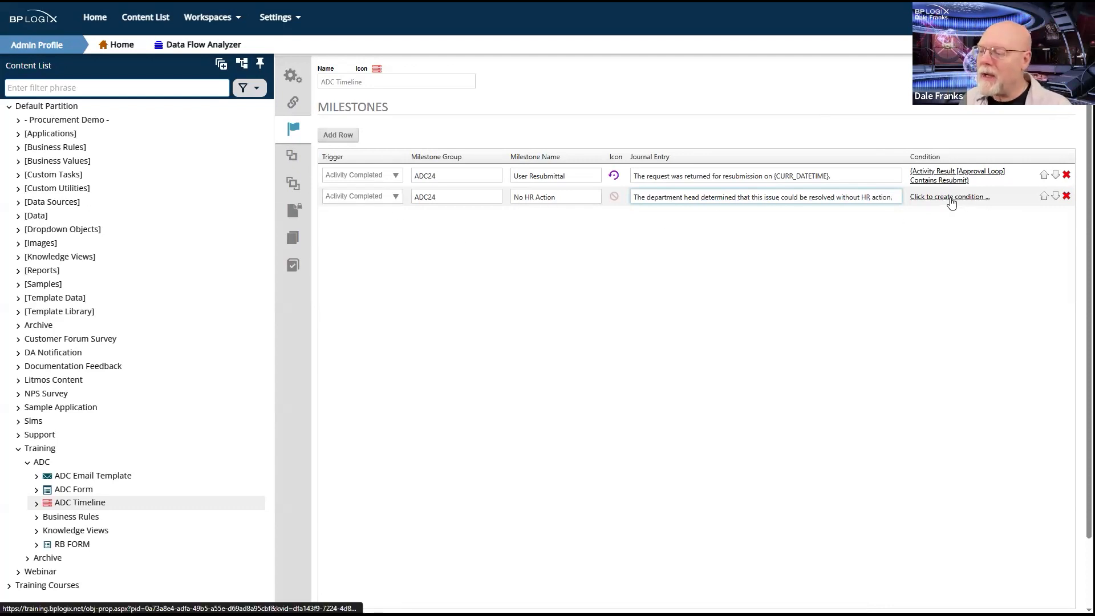
{"action": "left_click_drag", "start_coordinate": [783, 197], "coordinate": [871, 211]}
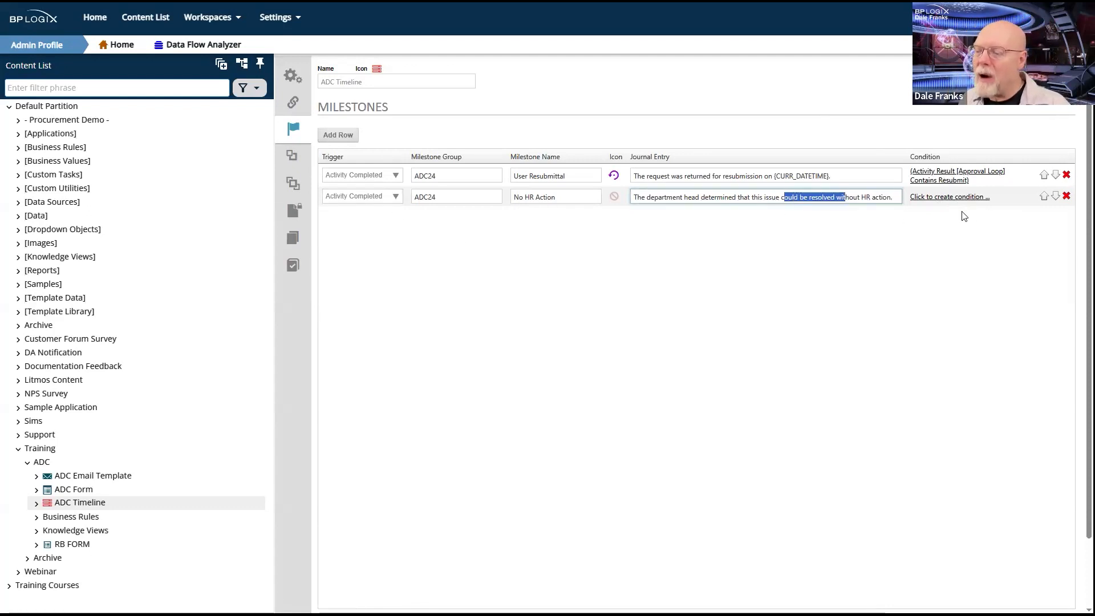
Create a condition for the No HR Action milestone based on the Activity Result of the Department Head Approval activity.
{"action": "left_click", "coordinate": [970, 197]}
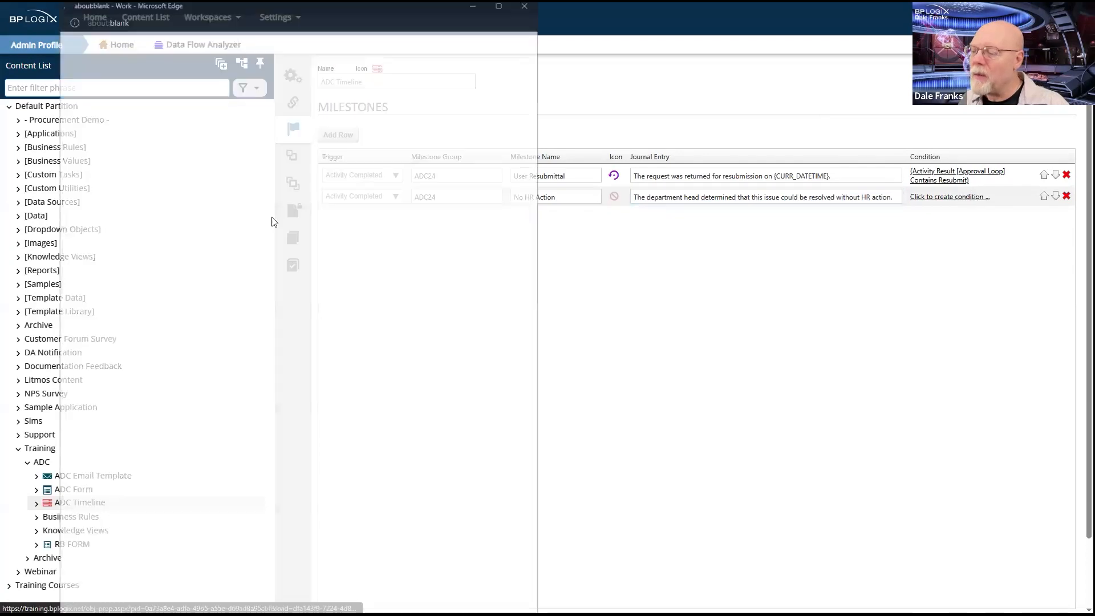
{"action": "left_click", "coordinate": [107, 124]}
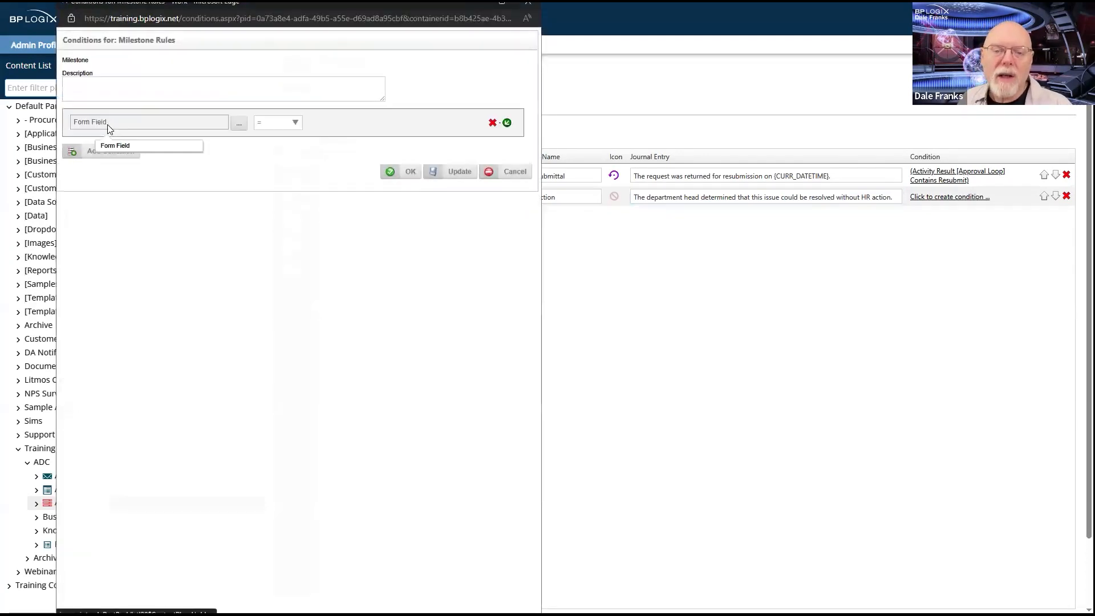
{"action": "left_click", "coordinate": [241, 129]}
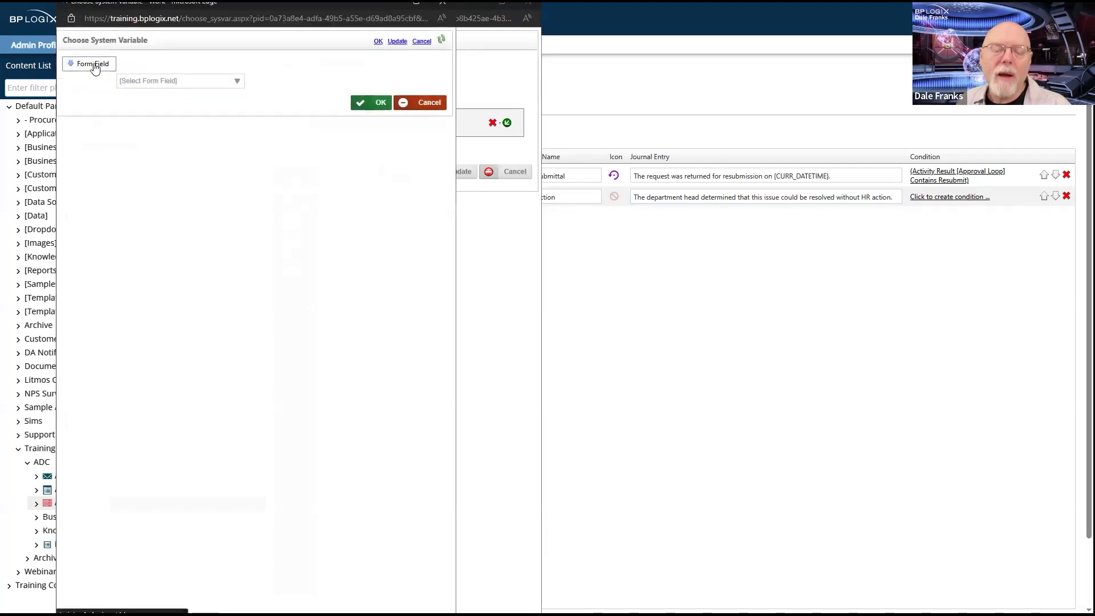
{"action": "left_click", "coordinate": [98, 67]}
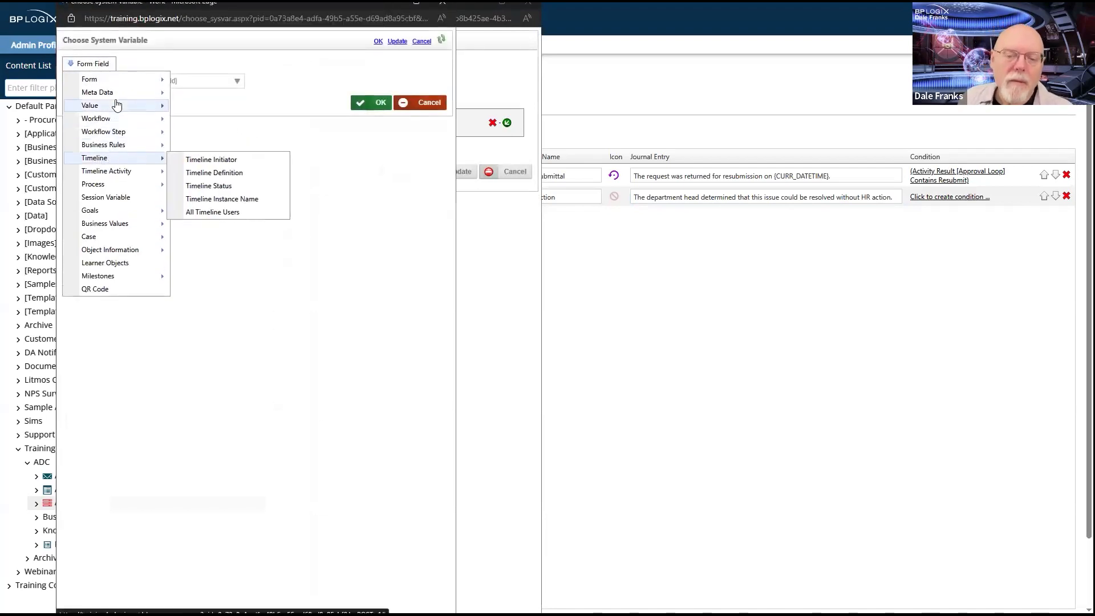
{"action": "mouse_move", "coordinate": [117, 171]}
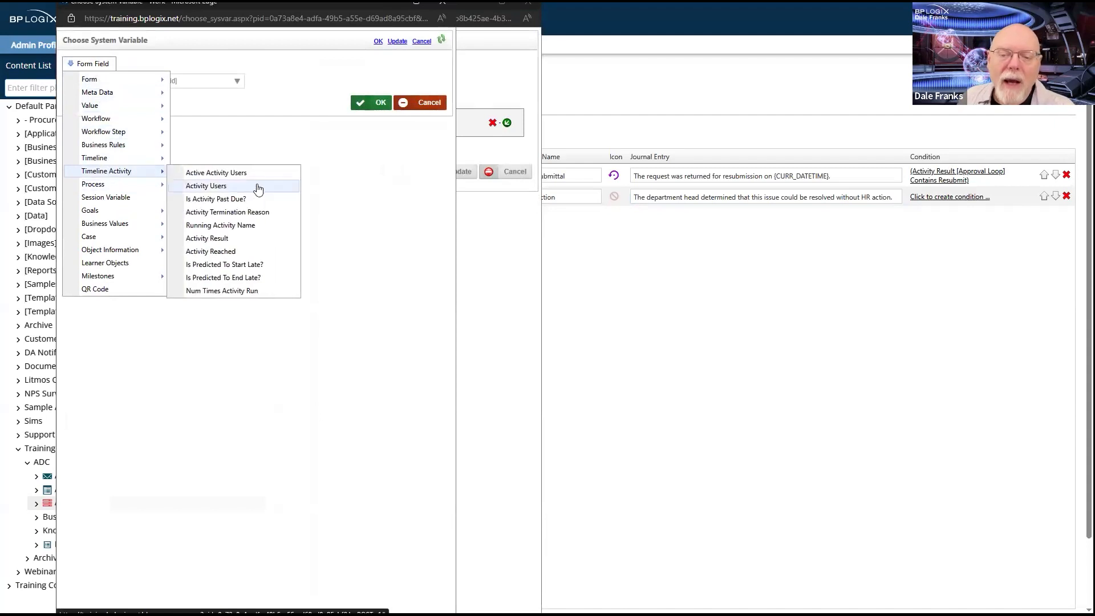
{"action": "left_click", "coordinate": [239, 240]}
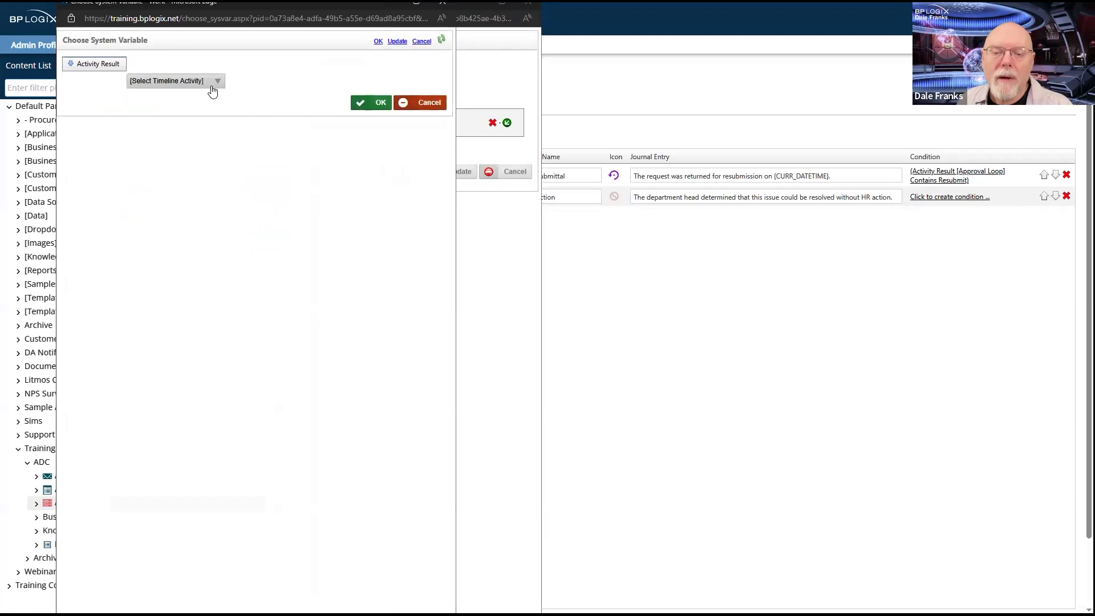
{"action": "left_click", "coordinate": [213, 83]}
{"action": "left_click", "coordinate": [191, 112]}
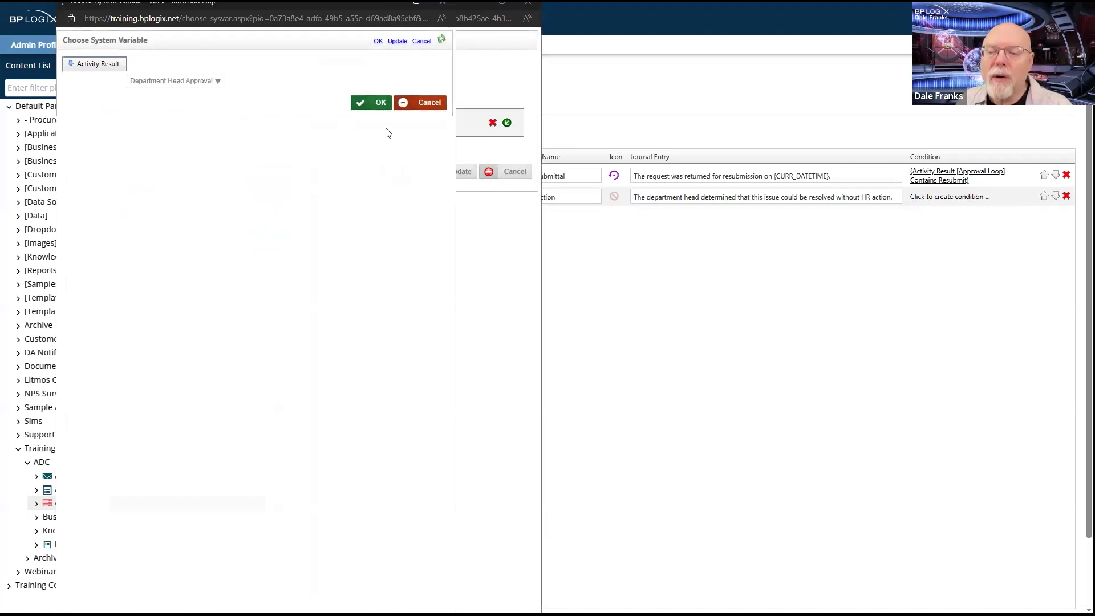
{"action": "left_click", "coordinate": [377, 108]}
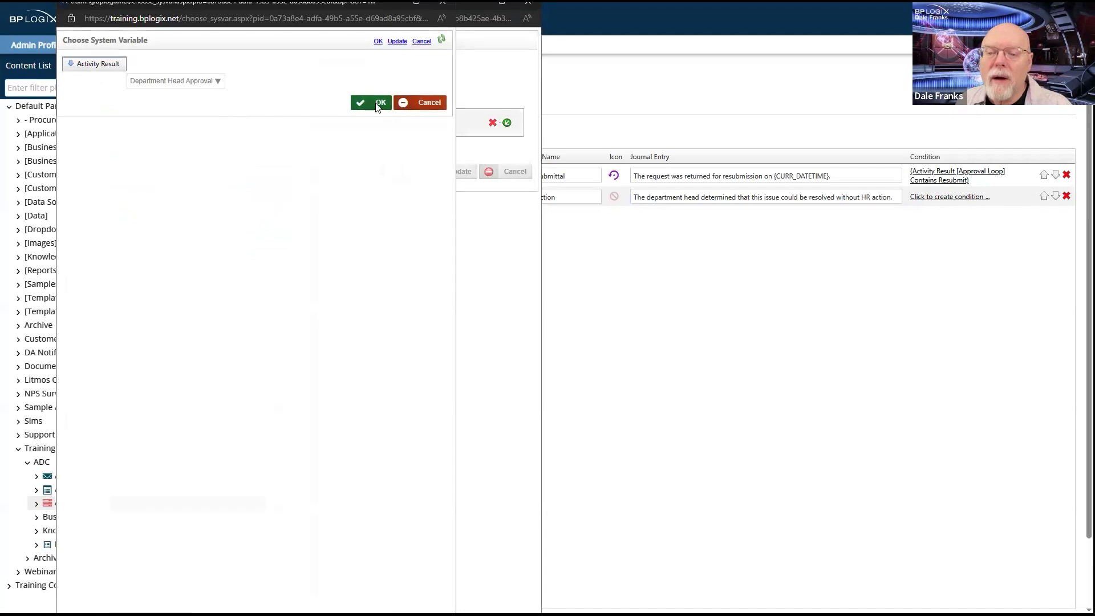
Set the milestone condition's comparison to Contains with the value Department, and accept the condition.
{"action": "left_click", "coordinate": [313, 133]}
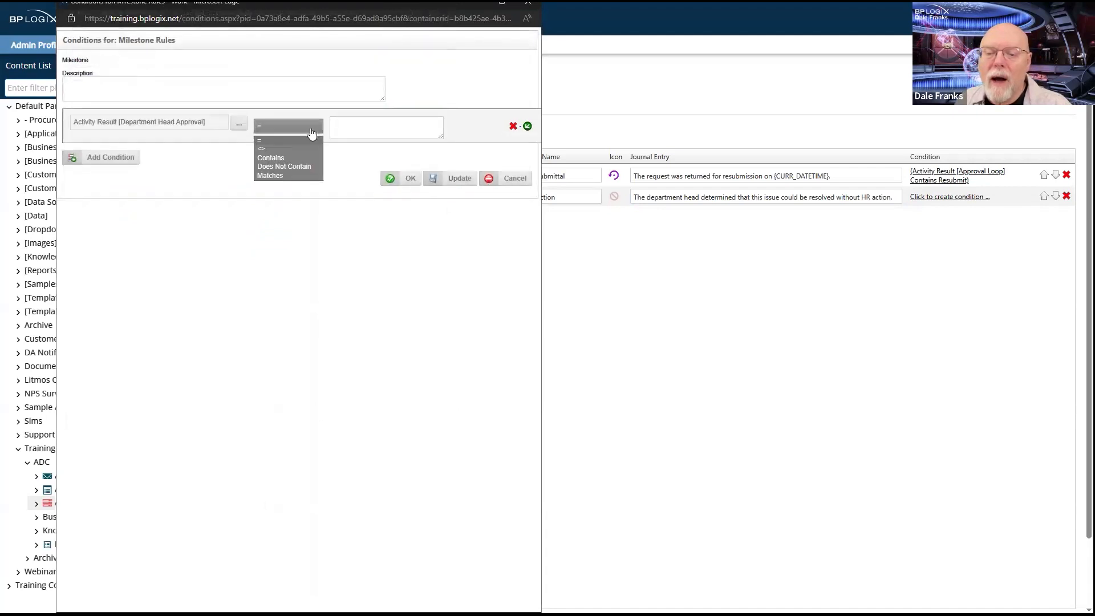
{"action": "left_click", "coordinate": [276, 158]}
{"action": "left_click", "coordinate": [374, 123]}
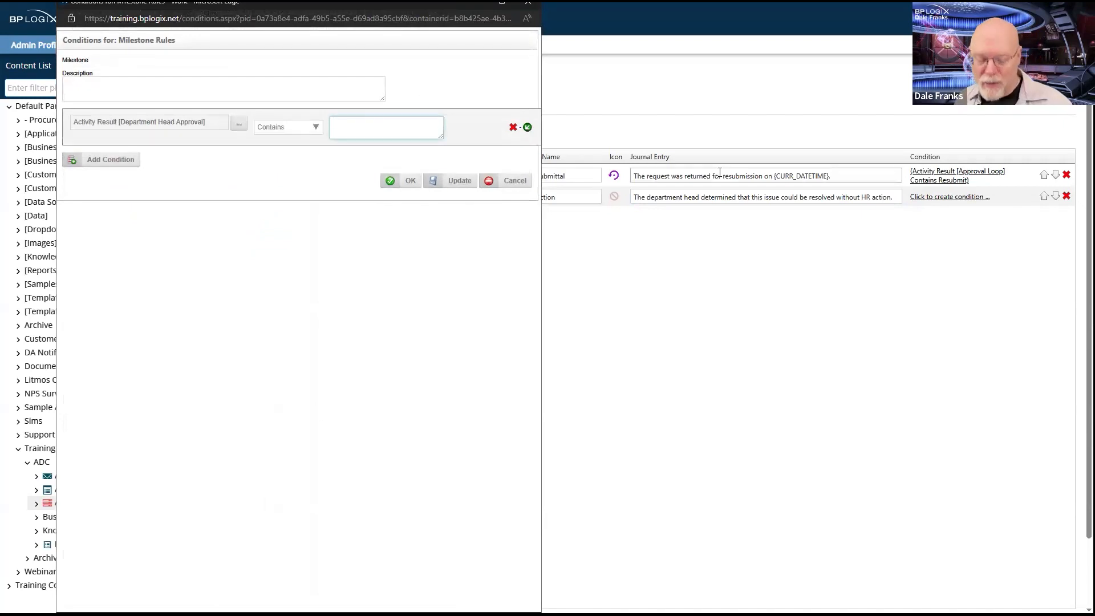
{"action": "type", "text": "Department"}
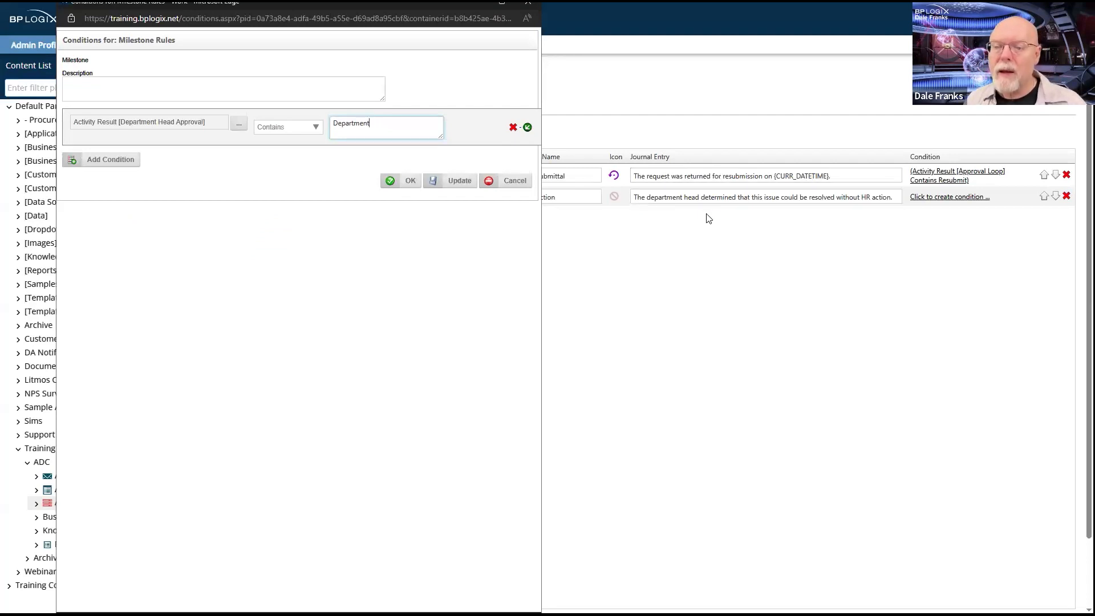
{"action": "left_click", "coordinate": [407, 187]}
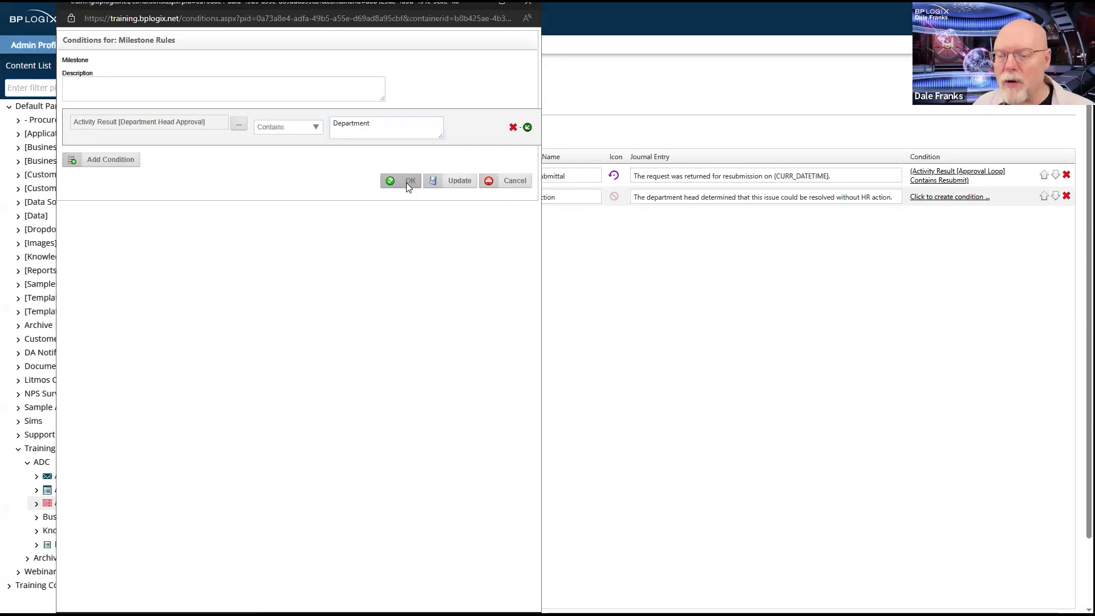
Check the No HR Action journal entry, then save the ADC Timeline and return to the ADC folder.
{"action": "left_click_drag", "start_coordinate": [707, 196], "coordinate": [877, 220]}
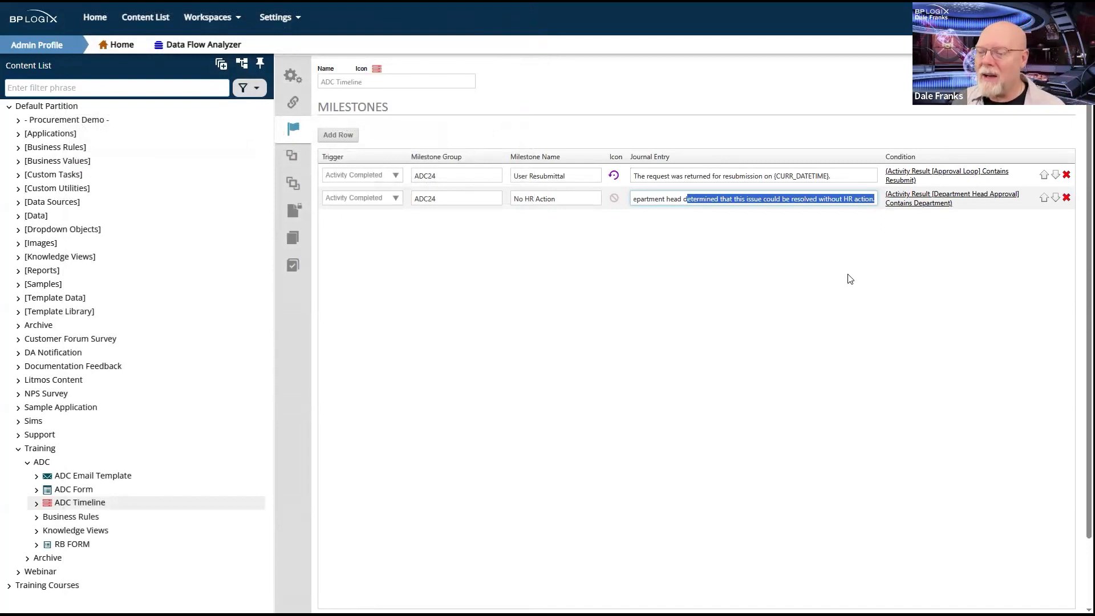
{"action": "left_click", "coordinate": [665, 198]}
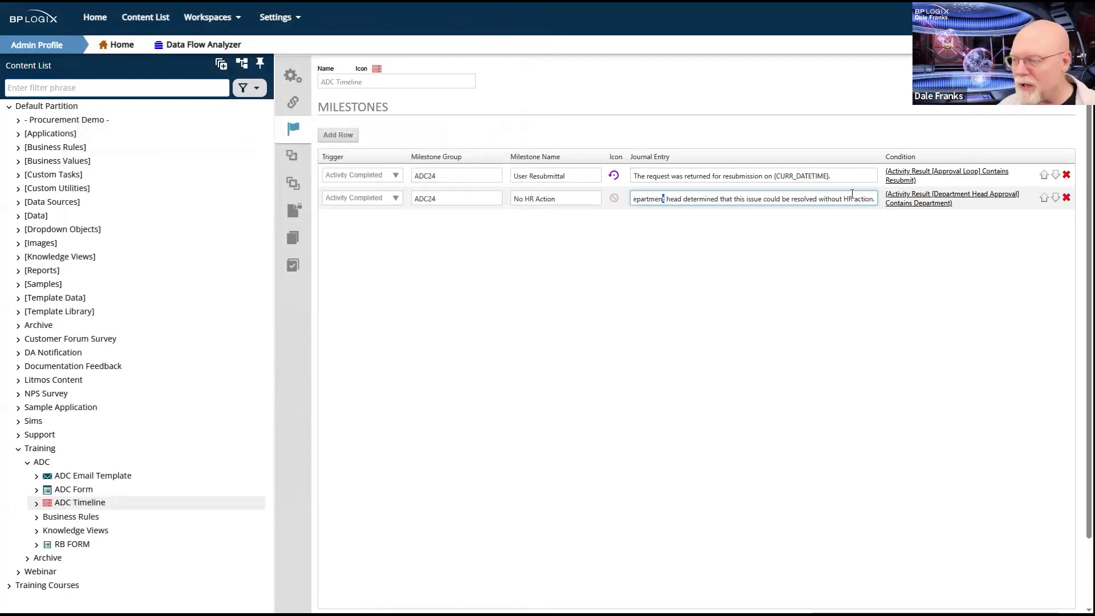
{"action": "left_click_drag", "start_coordinate": [819, 201], "coordinate": [875, 200]}
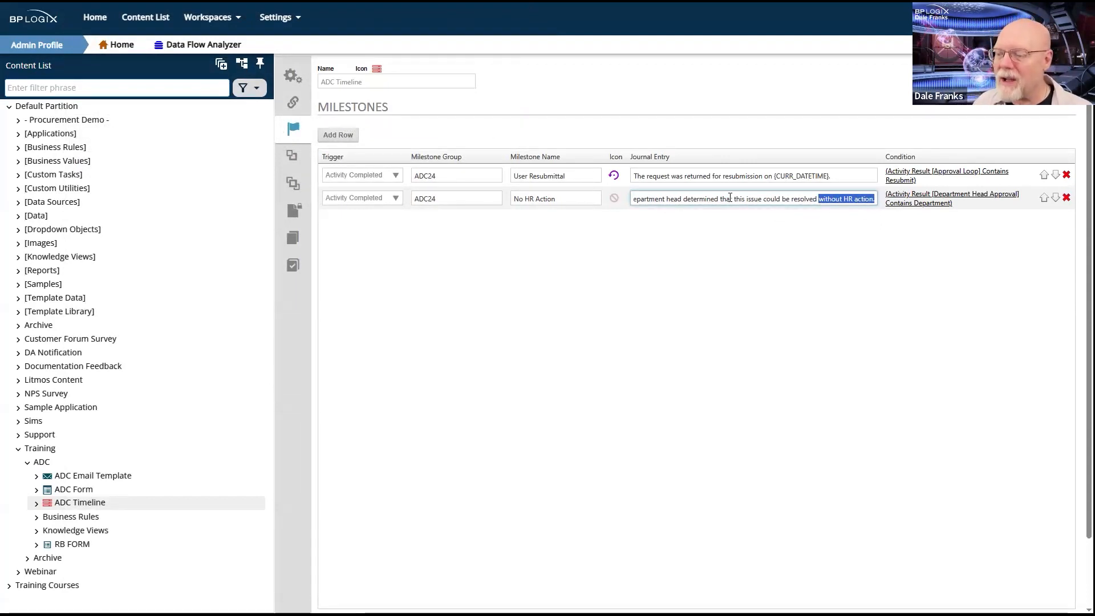
{"action": "left_click", "coordinate": [706, 205]}
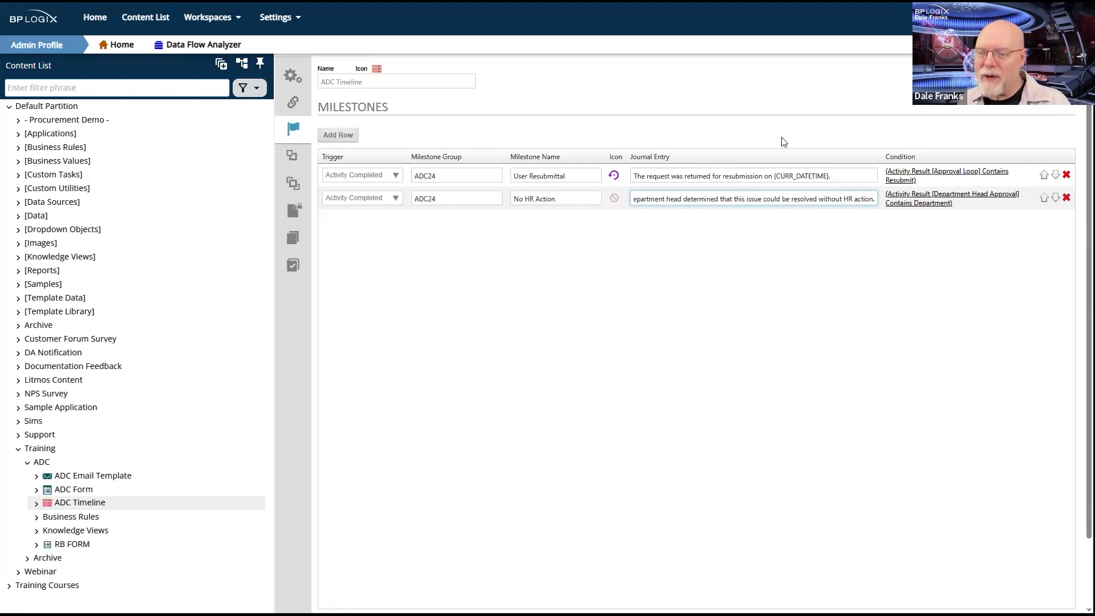
{"action": "mouse_move", "coordinate": [1019, 69]}
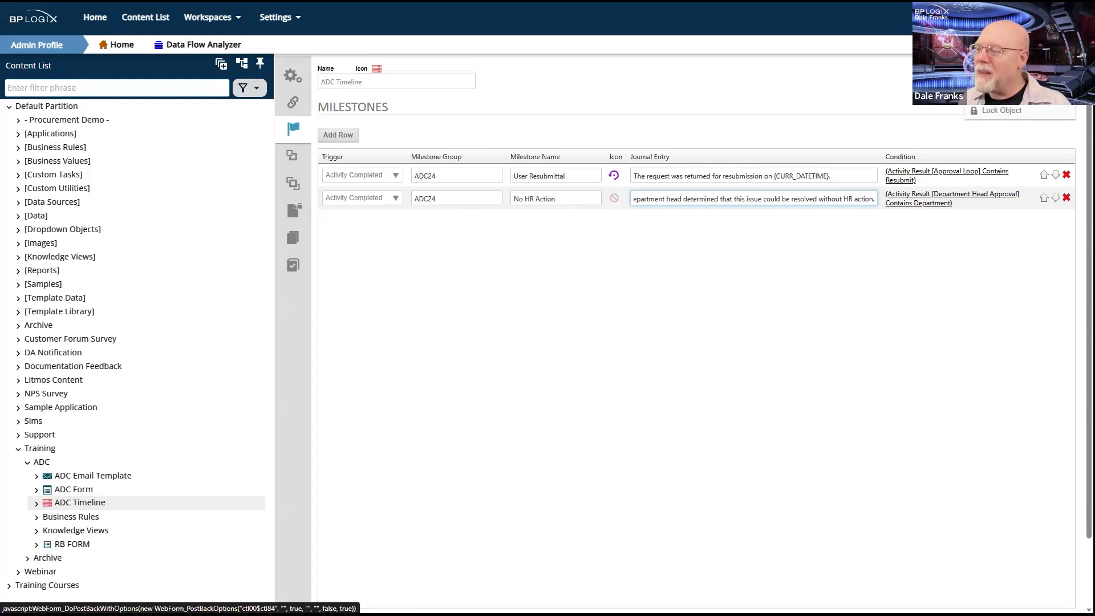
{"action": "left_click", "coordinate": [1020, 69]}
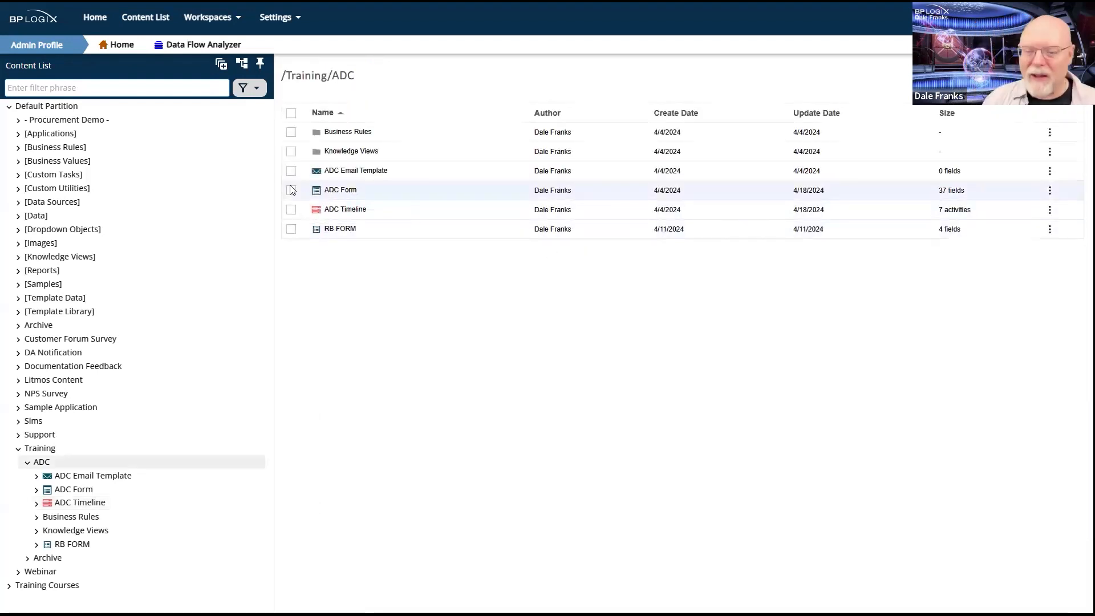
Run the ADC Form and submit a Complaint request with Exclude Manager enabled.
{"action": "left_click", "coordinate": [290, 194]}
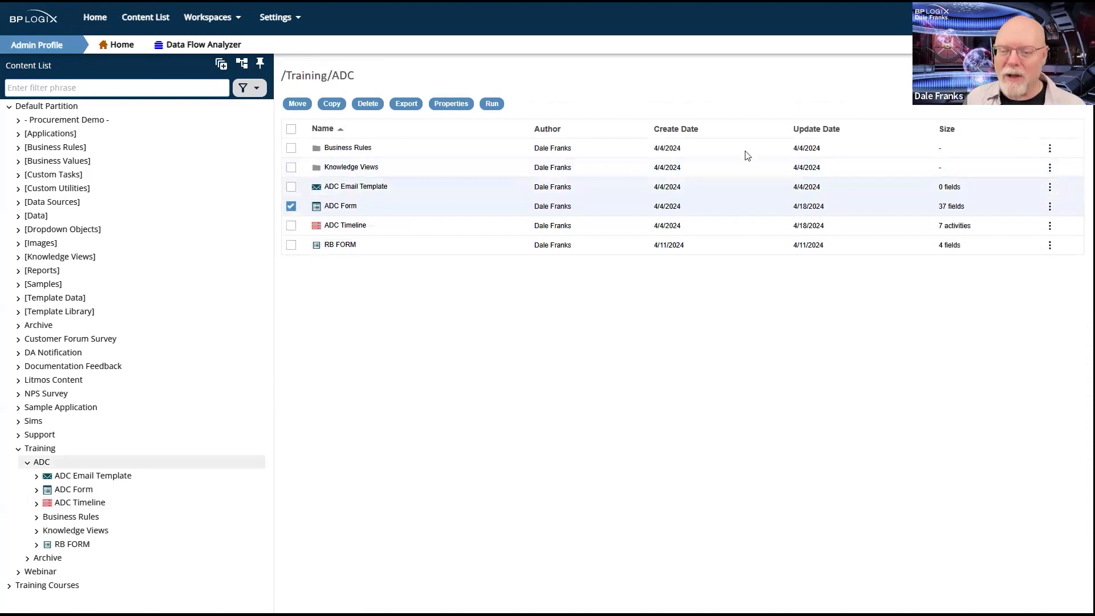
{"action": "left_click", "coordinate": [492, 104]}
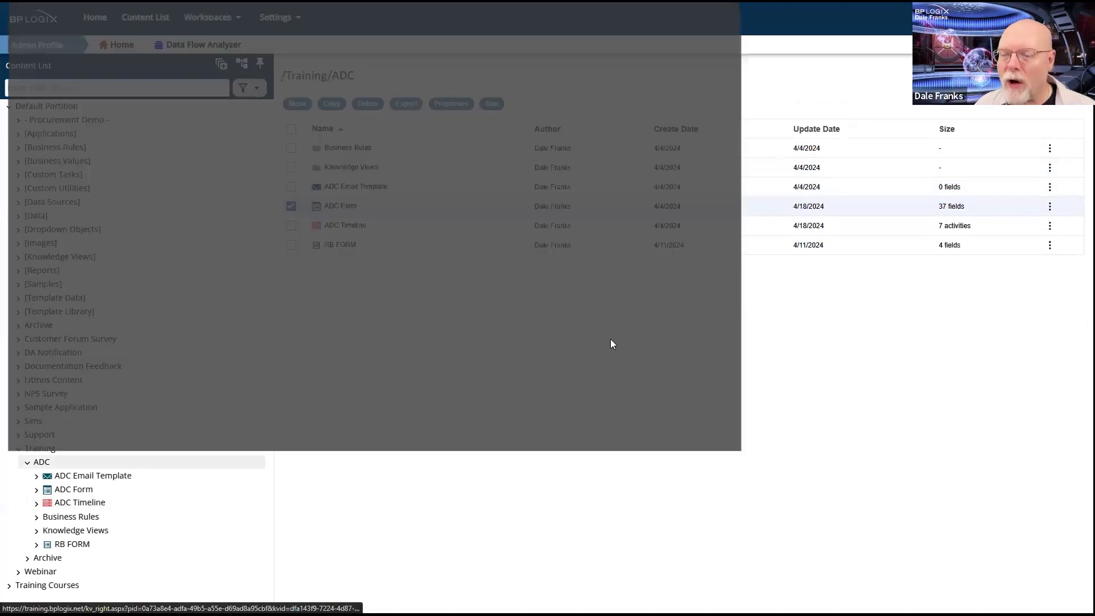
{"action": "left_click", "coordinate": [43, 106]}
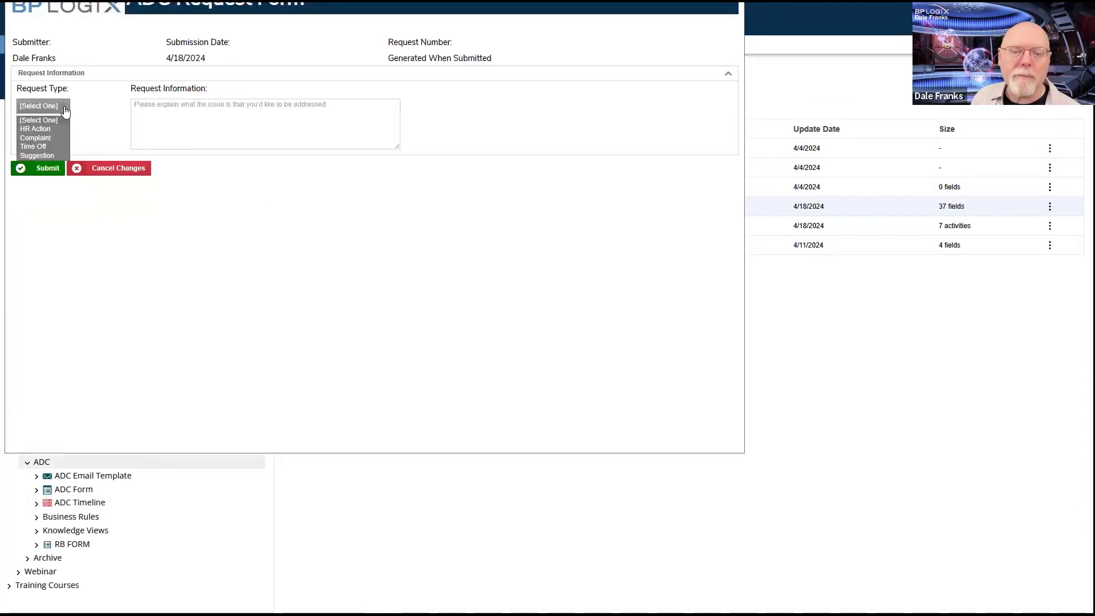
{"action": "left_click", "coordinate": [46, 139]}
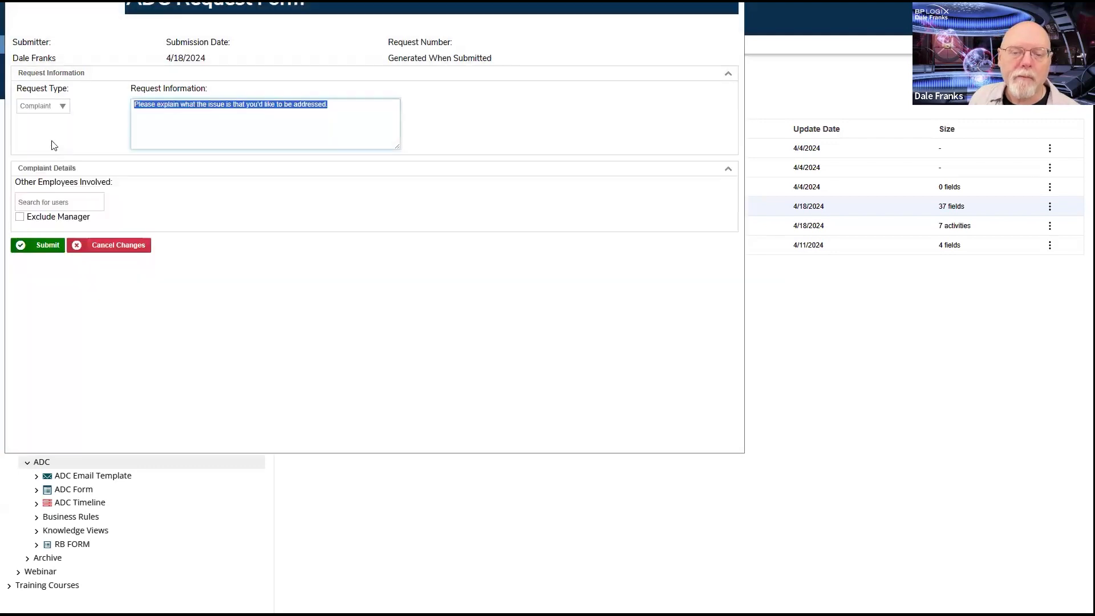
{"action": "left_click", "coordinate": [51, 222]}
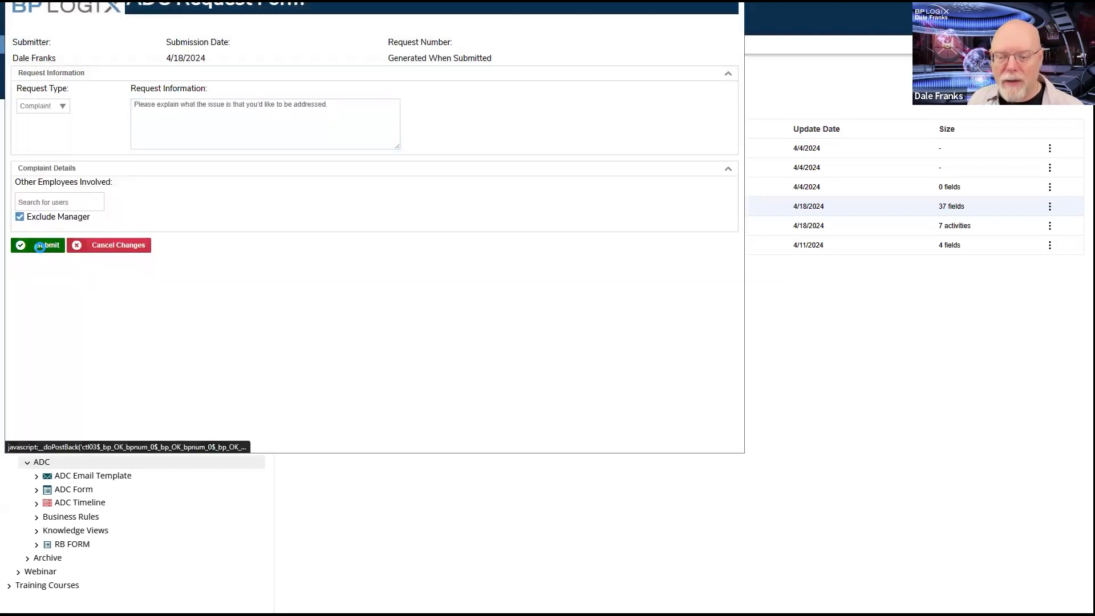
{"action": "left_click", "coordinate": [40, 247]}
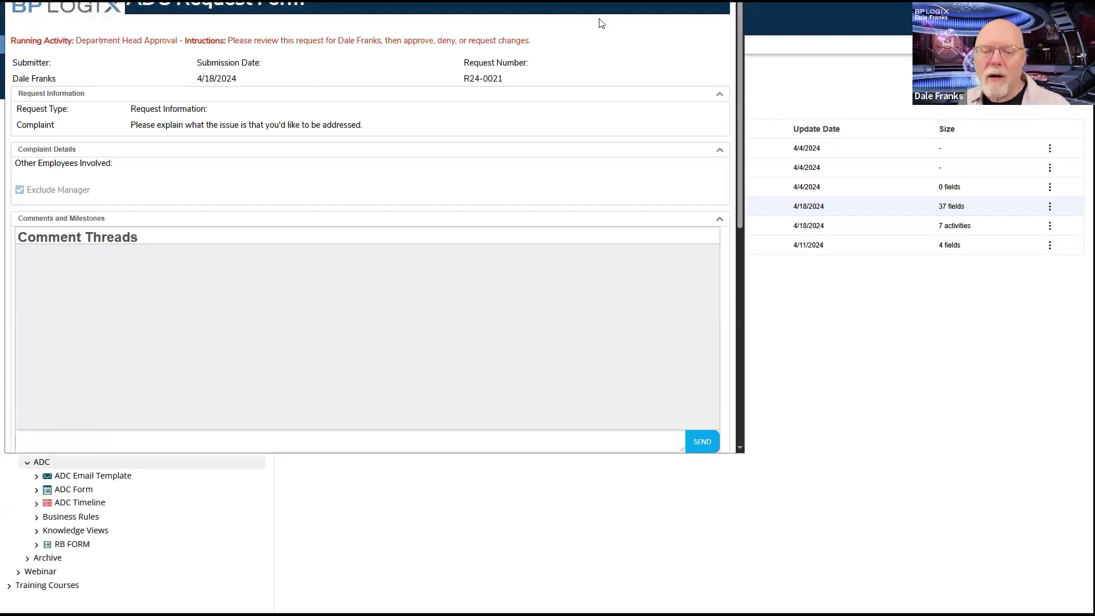
Enter the approver comment "I can fix it." and complete the Department Head Approval as Resolved in Department.
{"action": "left_click_drag", "start_coordinate": [599, 20], "coordinate": [601, 17]}
{"action": "scroll", "coordinate": [465, 213], "scroll_direction": "down", "scroll_amount": 7}
{"action": "scroll", "coordinate": [467, 213], "scroll_direction": "up", "scroll_amount": 7}
{"action": "scroll", "coordinate": [467, 212], "scroll_direction": "down", "scroll_amount": 7}
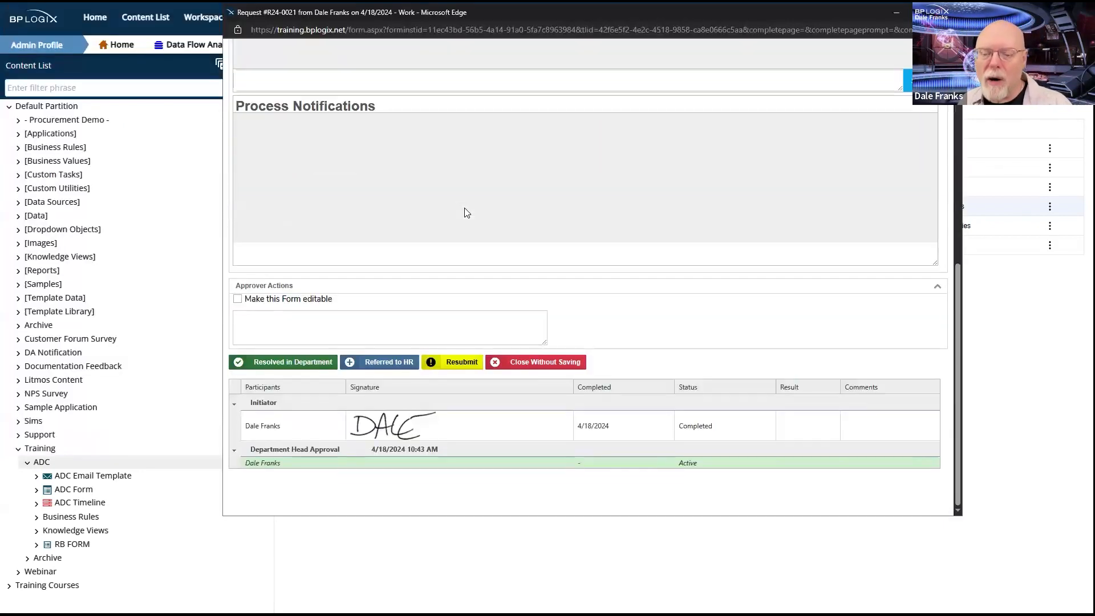
{"action": "left_click", "coordinate": [329, 329]}
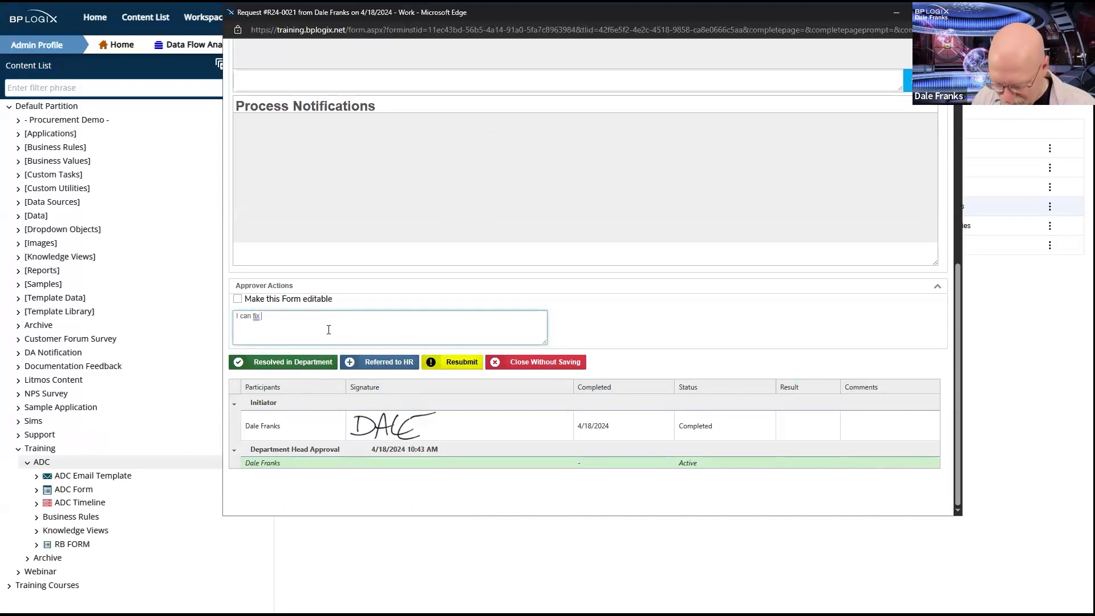
{"action": "left_click", "coordinate": [296, 359]}
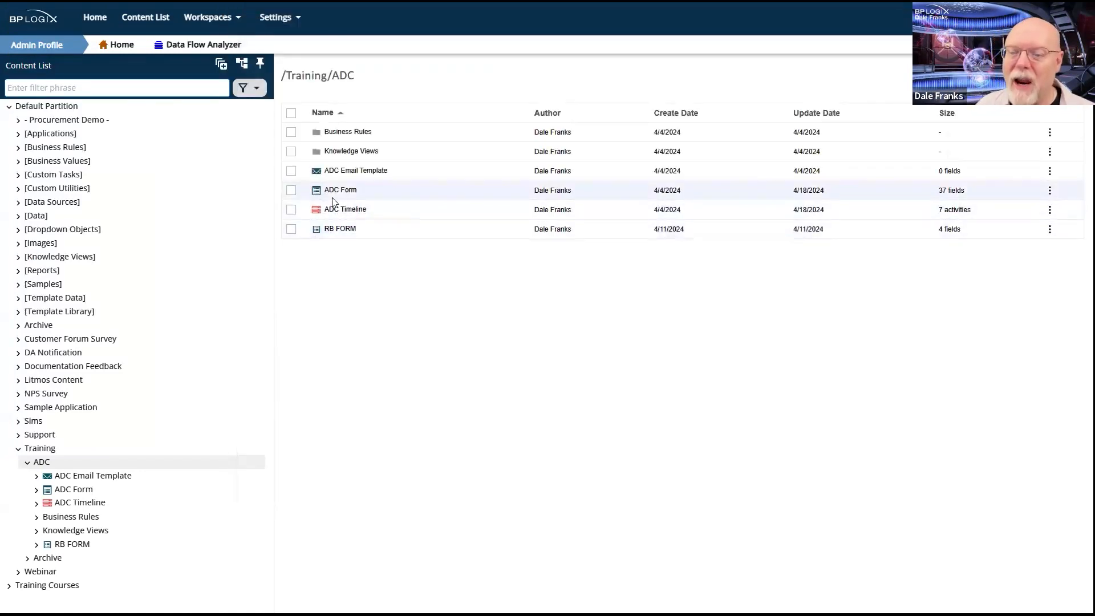
Open the newest ADC Form instance and examine the milestone entries in its process notifications.
{"action": "left_click", "coordinate": [37, 491]}
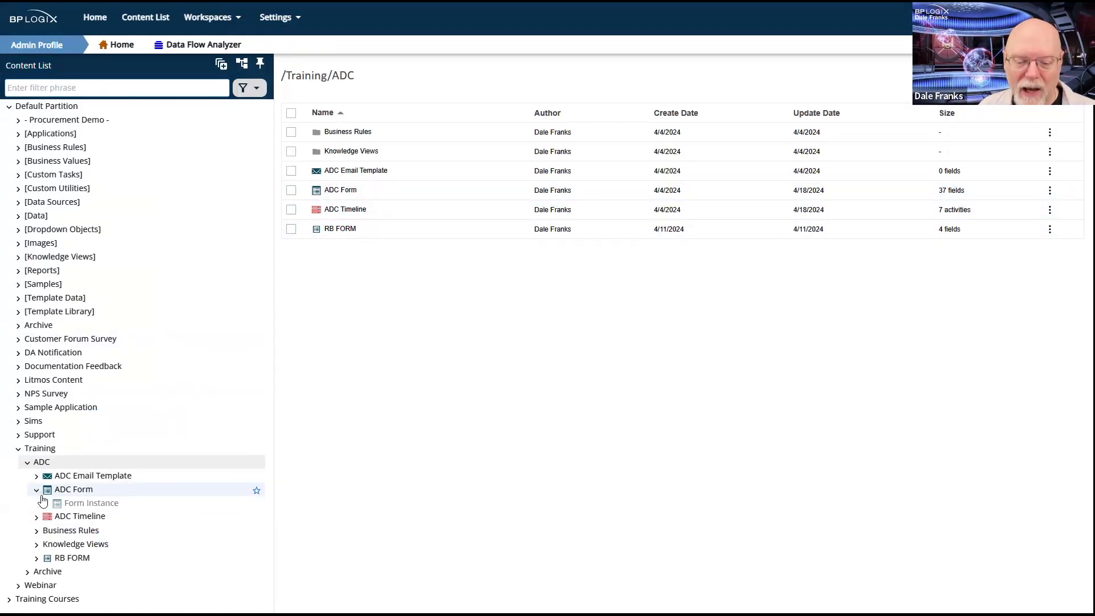
{"action": "left_click", "coordinate": [89, 508]}
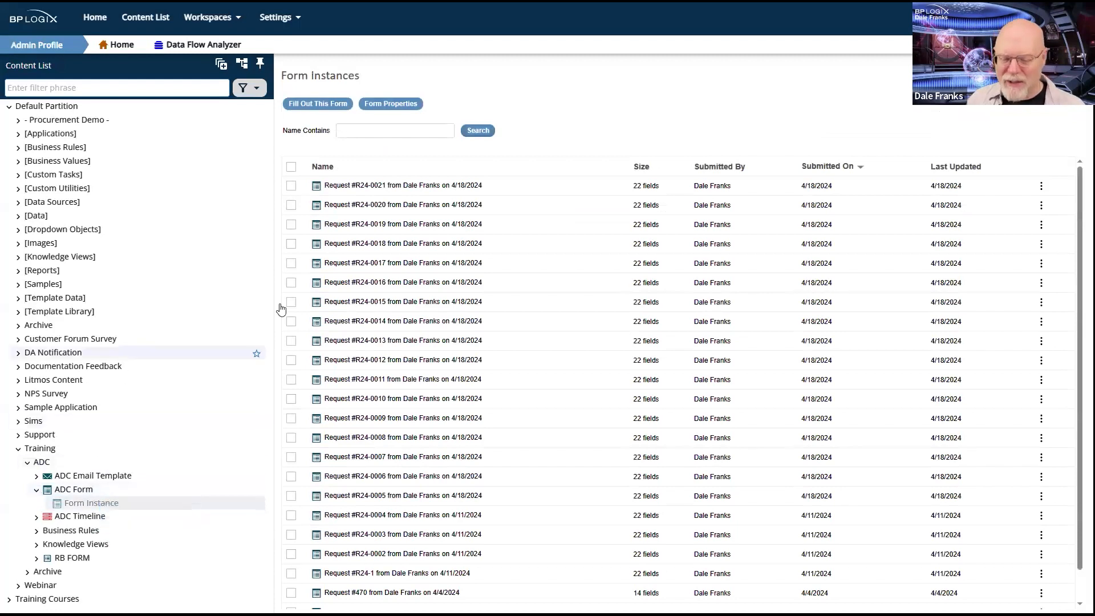
{"action": "left_click", "coordinate": [419, 187]}
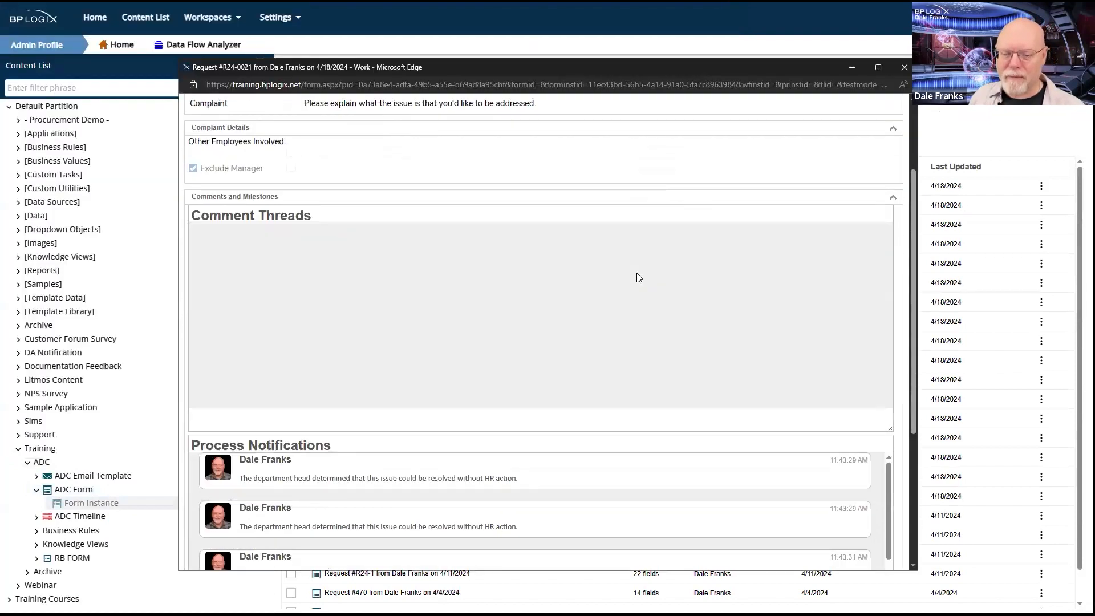
{"action": "scroll", "coordinate": [637, 273], "scroll_direction": "down", "scroll_amount": 5}
{"action": "left_click_drag", "start_coordinate": [519, 347], "coordinate": [238, 320]}
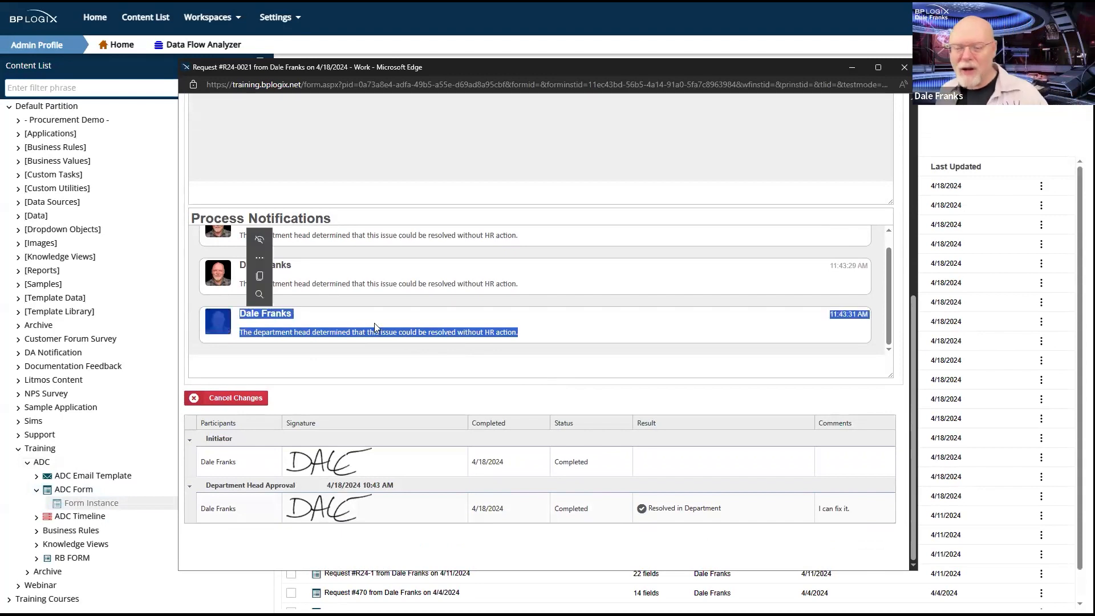
{"action": "left_click", "coordinate": [602, 340]}
{"action": "scroll", "coordinate": [604, 341], "scroll_direction": "up", "scroll_amount": 1}
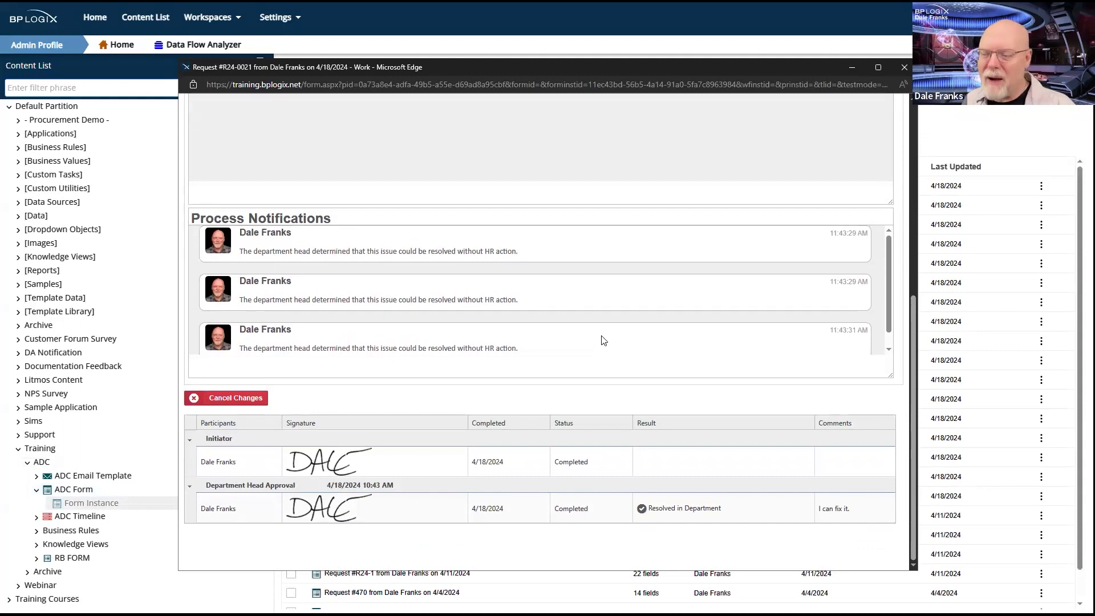
{"action": "scroll", "coordinate": [604, 341], "scroll_direction": "down", "scroll_amount": 1}
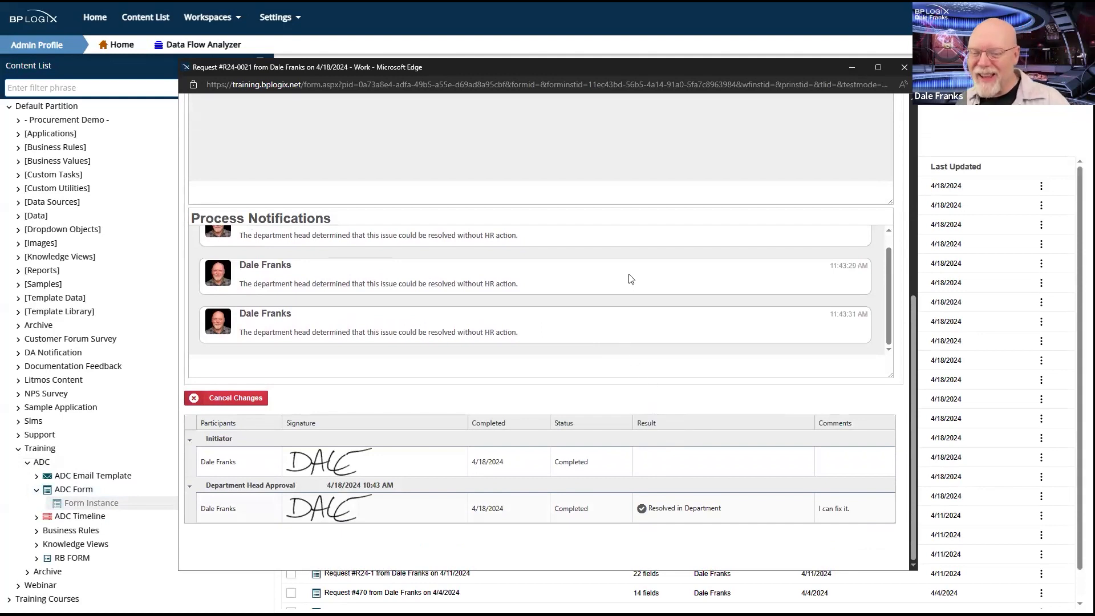
{"action": "scroll", "coordinate": [654, 329], "scroll_direction": "up", "scroll_amount": 1}
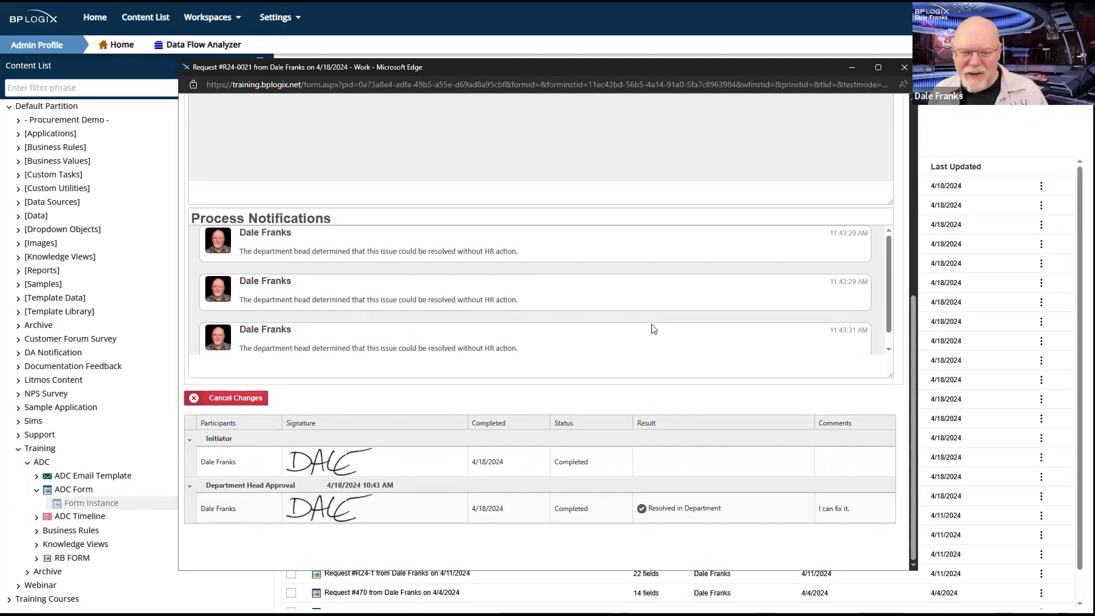
{"action": "scroll", "coordinate": [654, 329], "scroll_direction": "down", "scroll_amount": 1}
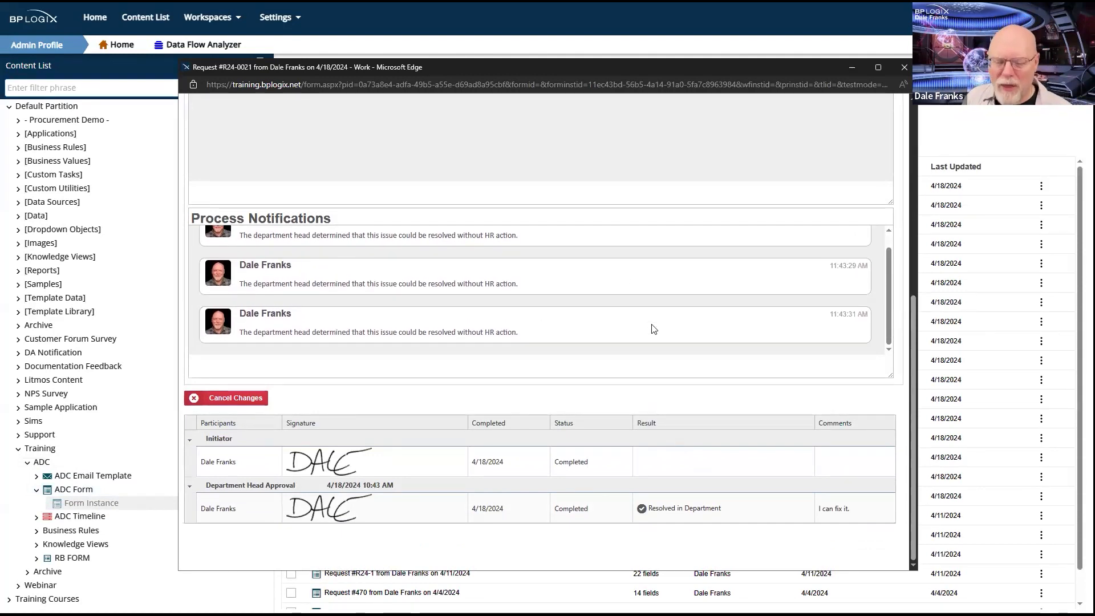
Close the form instance and open the condition of the No HR Action milestone in the ADC Timeline.
{"action": "left_click", "coordinate": [904, 67]}
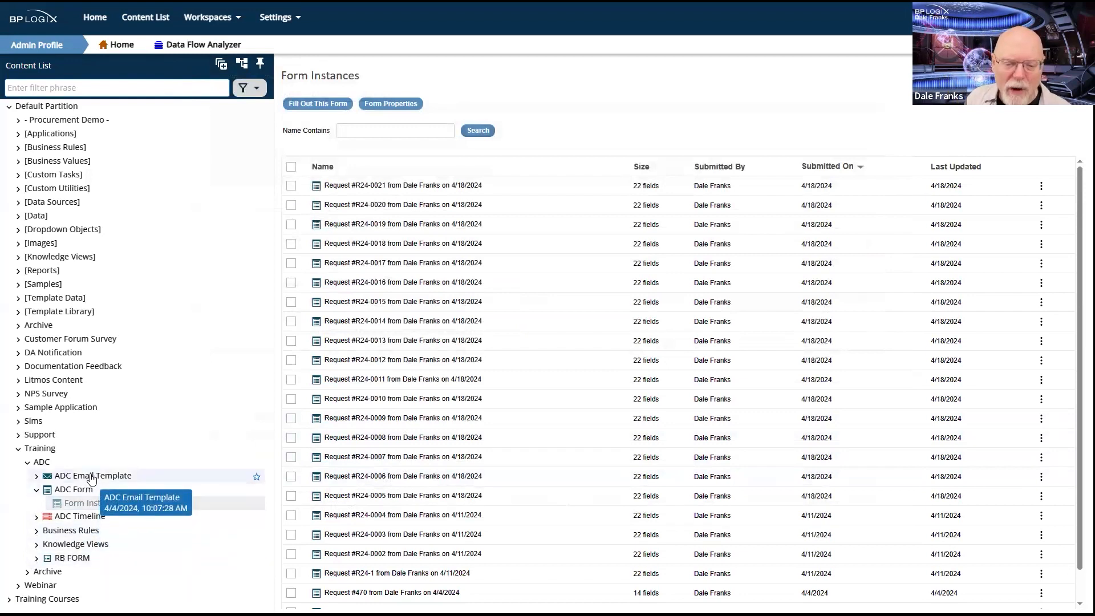
{"action": "left_click", "coordinate": [87, 519]}
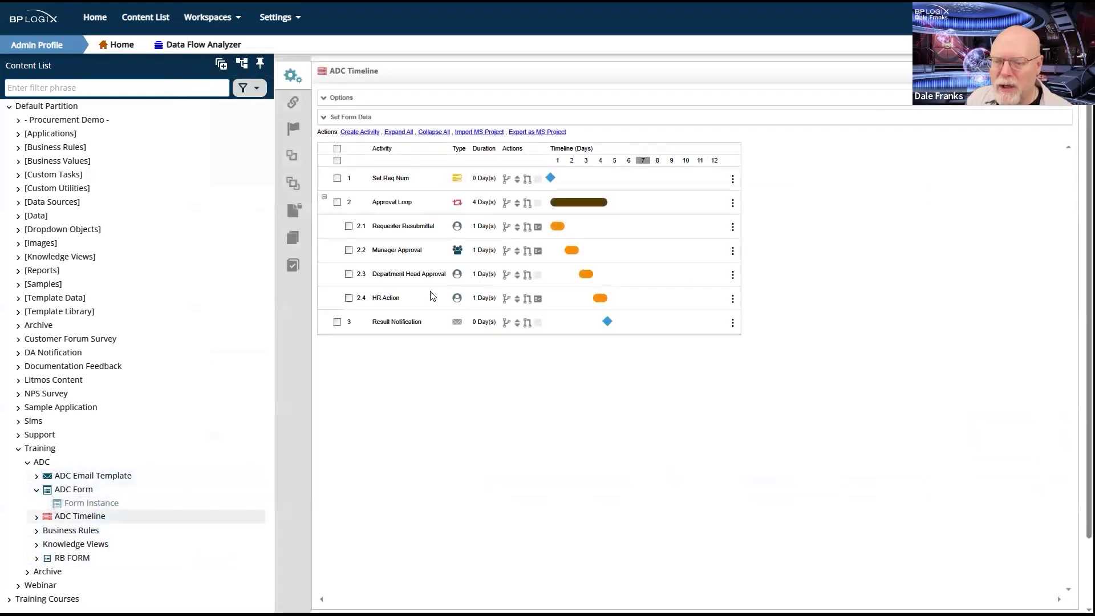
{"action": "left_click", "coordinate": [292, 129]}
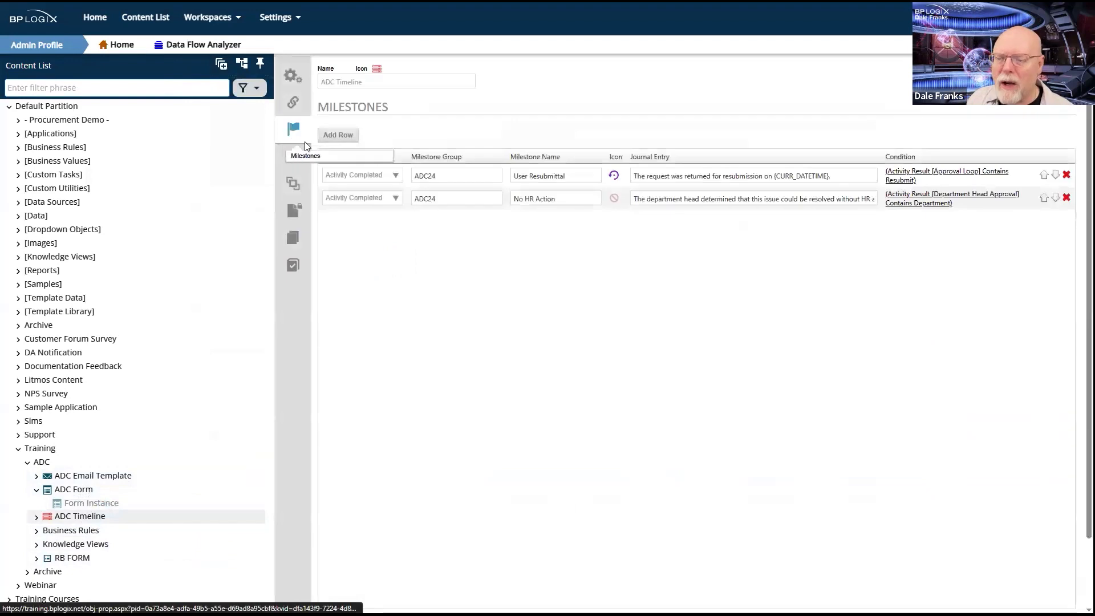
{"action": "left_click", "coordinate": [919, 204]}
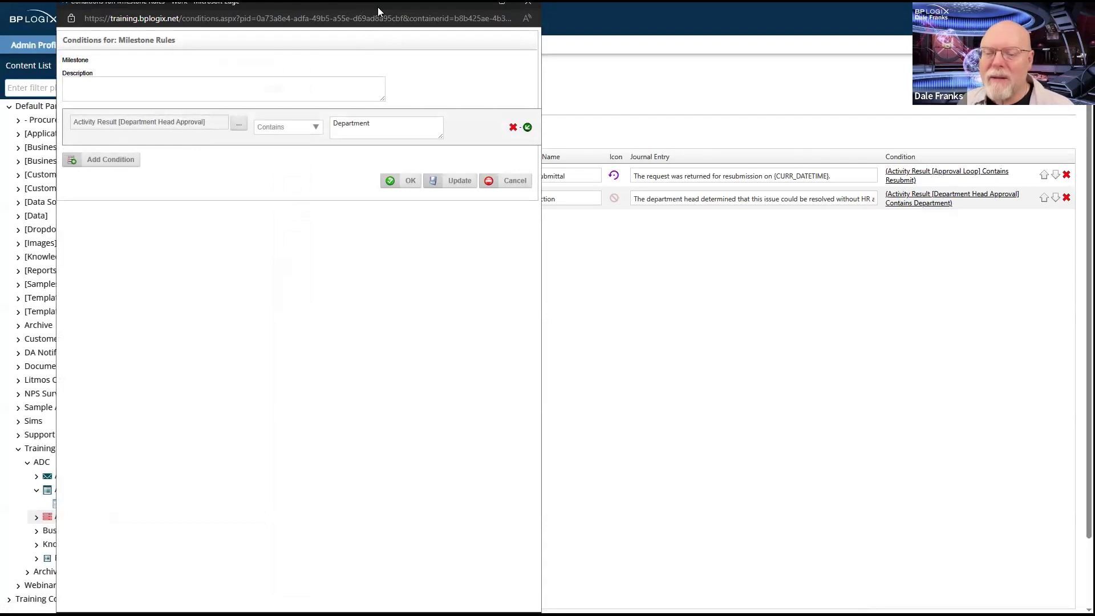
{"action": "left_click_drag", "start_coordinate": [378, 7], "coordinate": [785, 100]}
Try adding a second condition based on the timeline activity variable Running Activity Name to the No HR Action milestone.
{"action": "left_click", "coordinate": [933, 222]}
{"action": "left_click", "coordinate": [648, 249]}
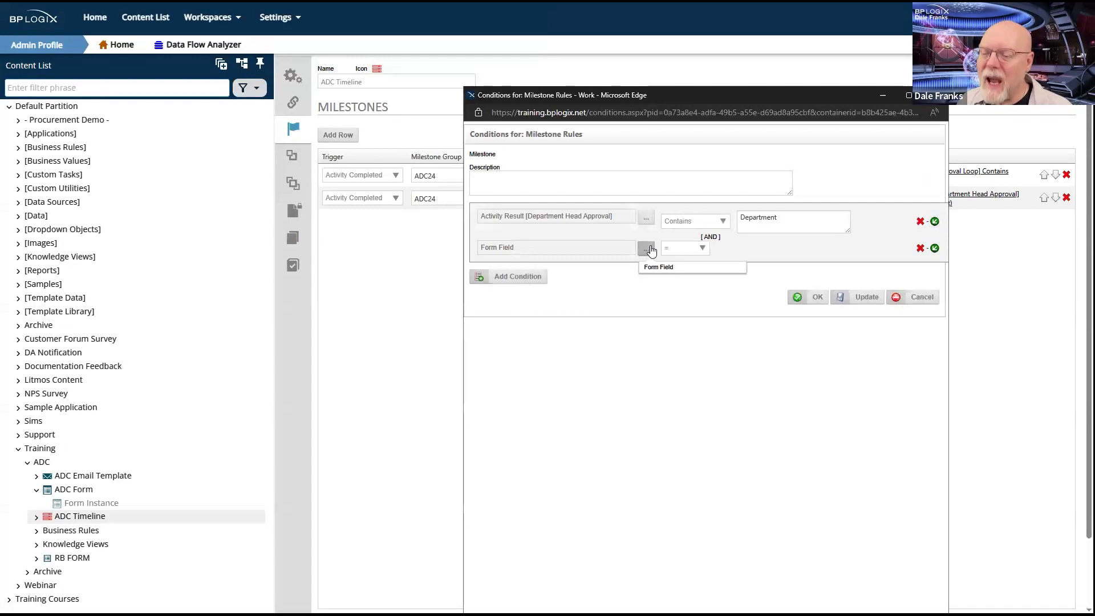
{"action": "left_click", "coordinate": [652, 250]}
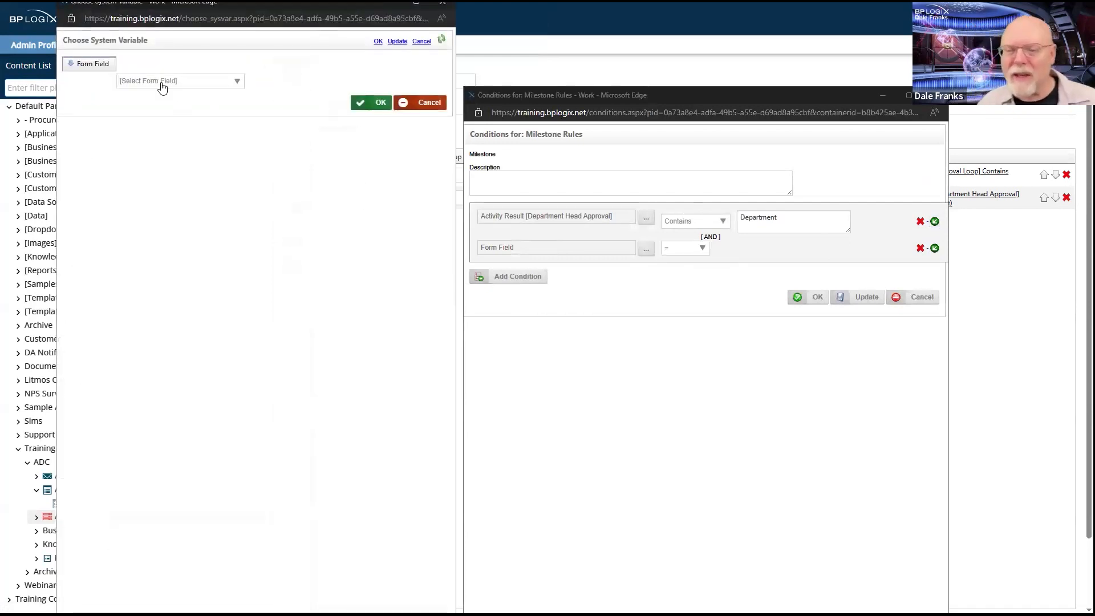
{"action": "left_click", "coordinate": [88, 63]}
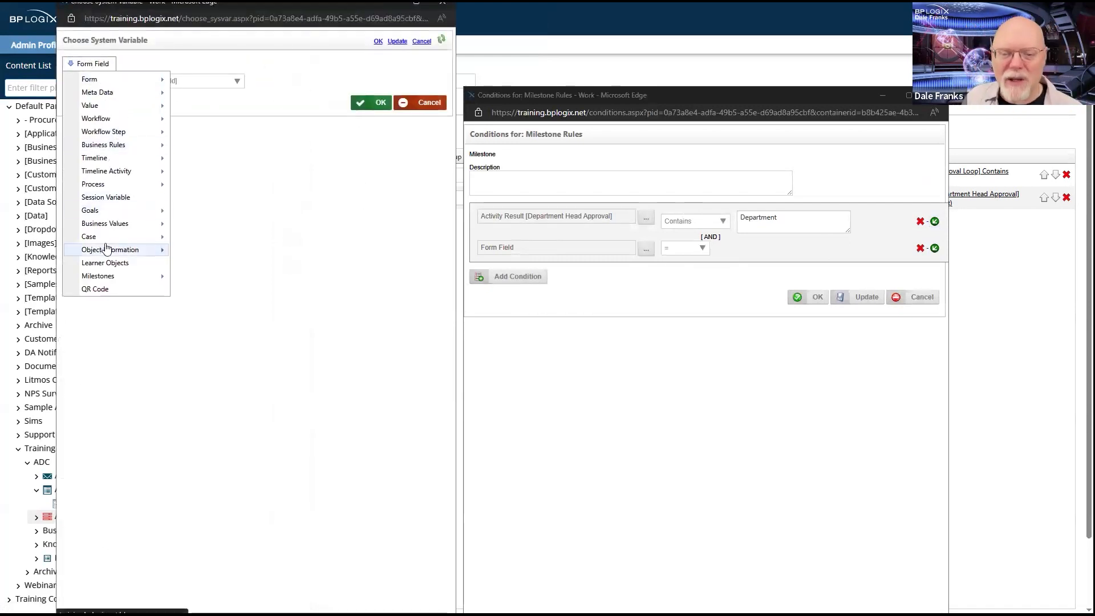
{"action": "mouse_move", "coordinate": [122, 171]}
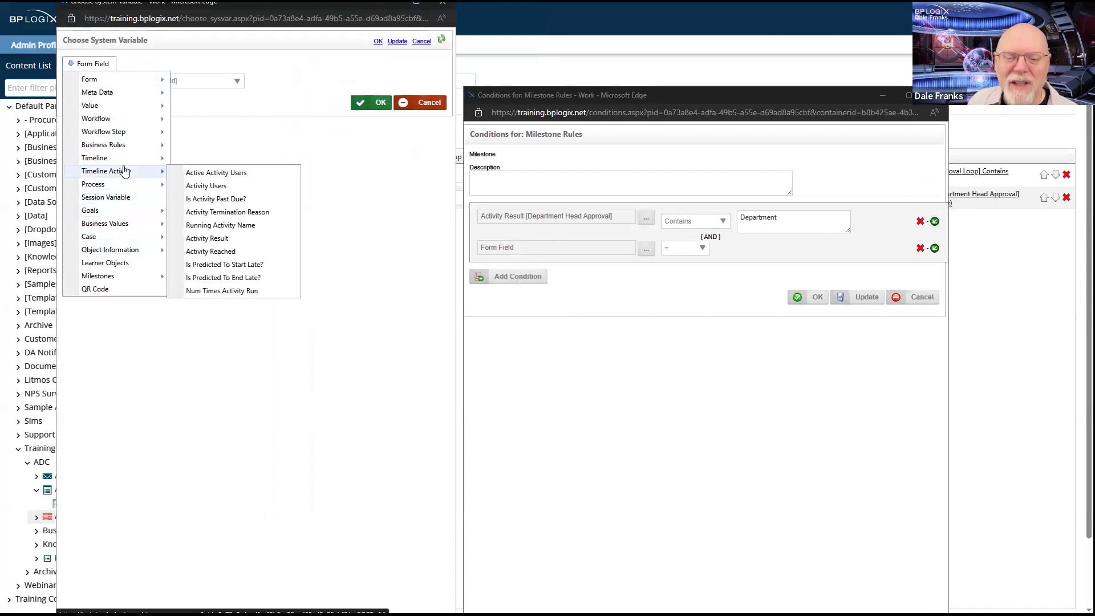
{"action": "left_click", "coordinate": [249, 228]}
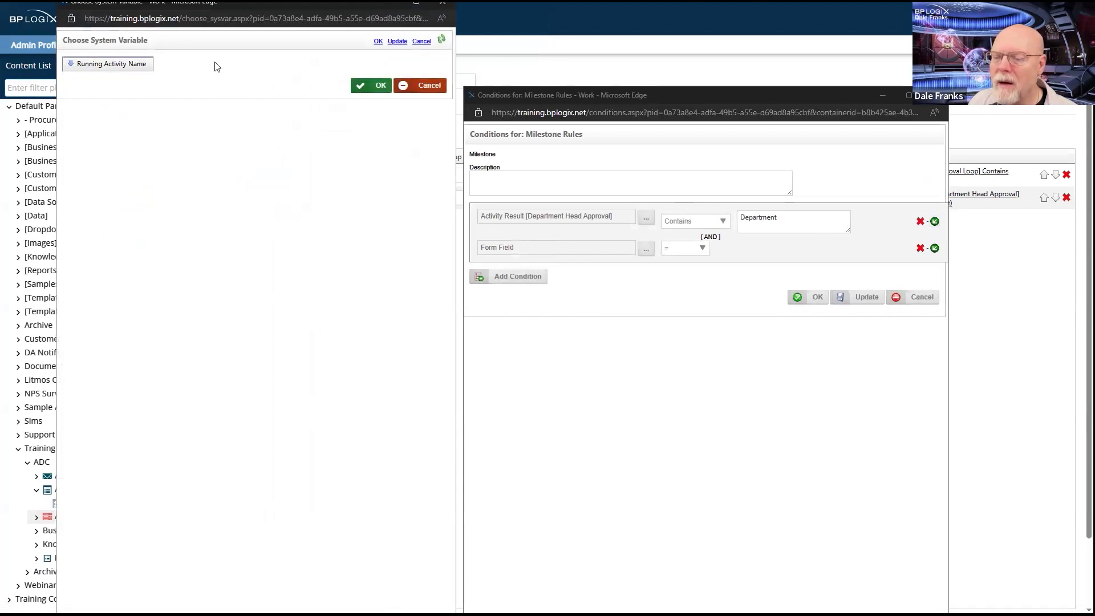
{"action": "left_click", "coordinate": [376, 88]}
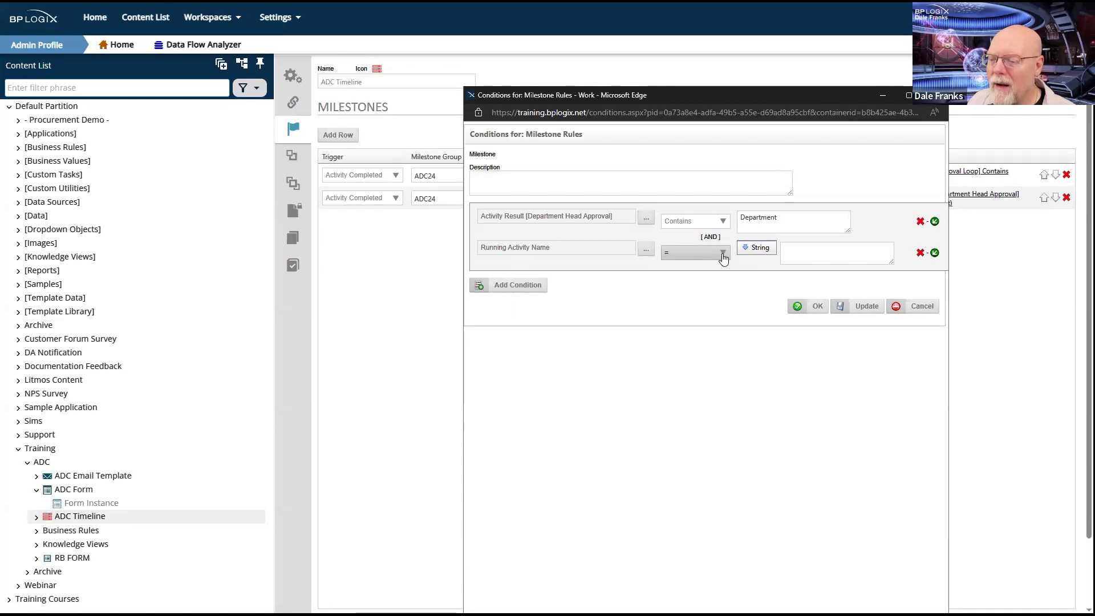
{"action": "left_click", "coordinate": [920, 252]}
{"action": "left_click", "coordinate": [765, 170]}
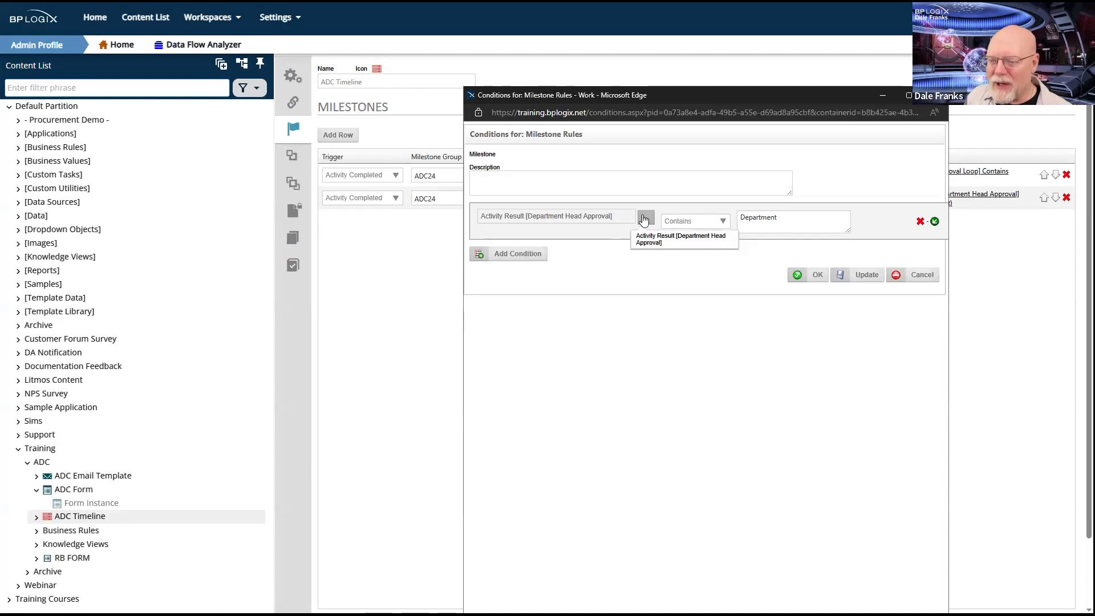
Review the No HR Action condition on the Department Head Approval result, then return to the ADC folder.
{"action": "double_click", "coordinate": [780, 216]}
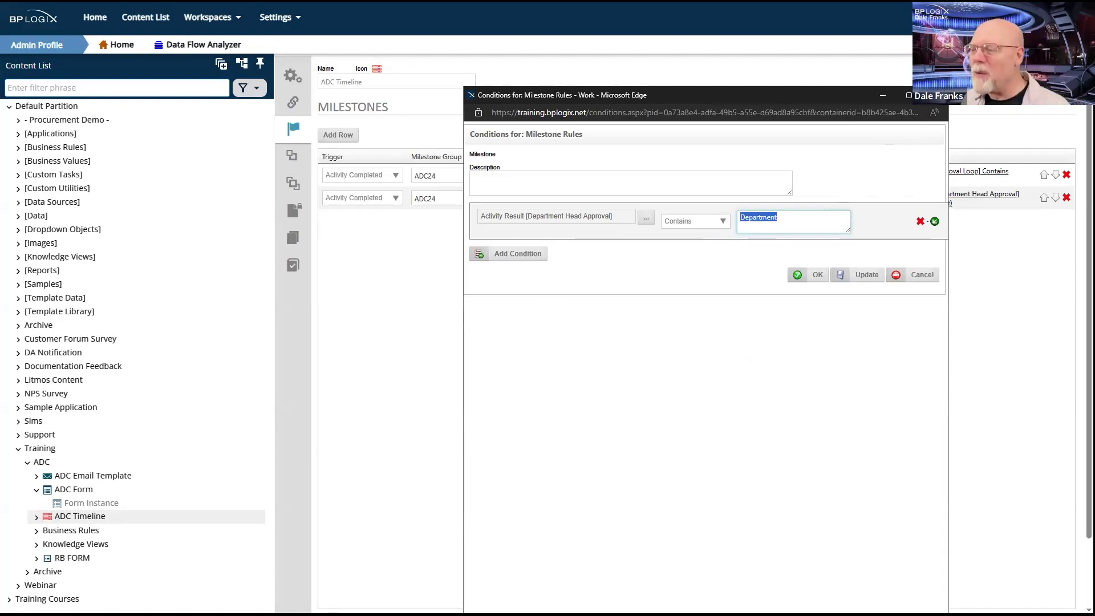
{"action": "left_click", "coordinate": [935, 95]}
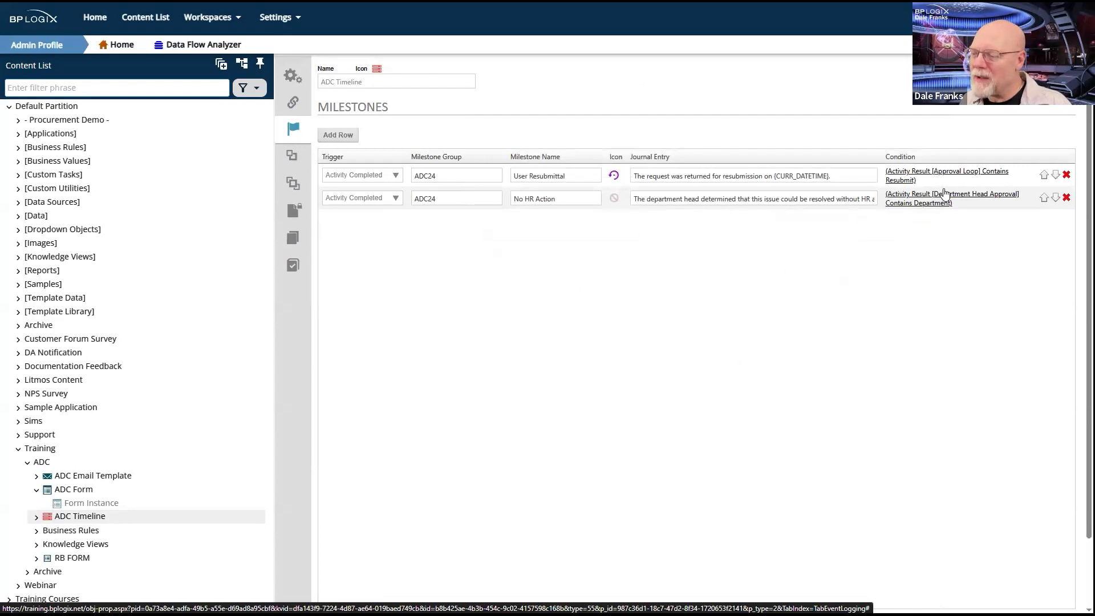
{"action": "left_click", "coordinate": [944, 197]}
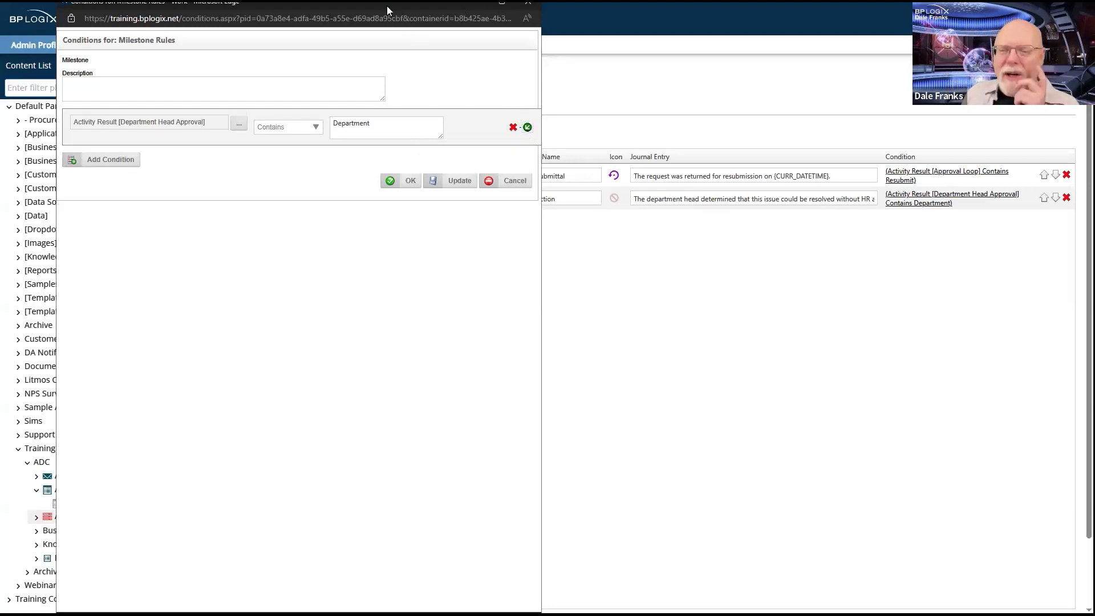
{"action": "left_click_drag", "start_coordinate": [390, 9], "coordinate": [431, 42]}
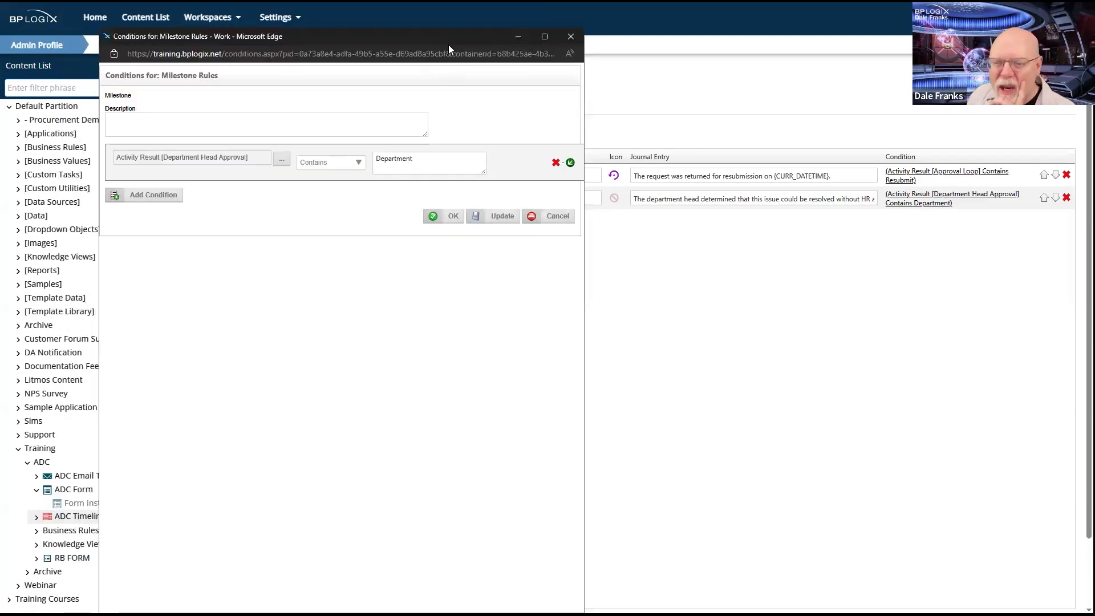
{"action": "left_click", "coordinate": [571, 36]}
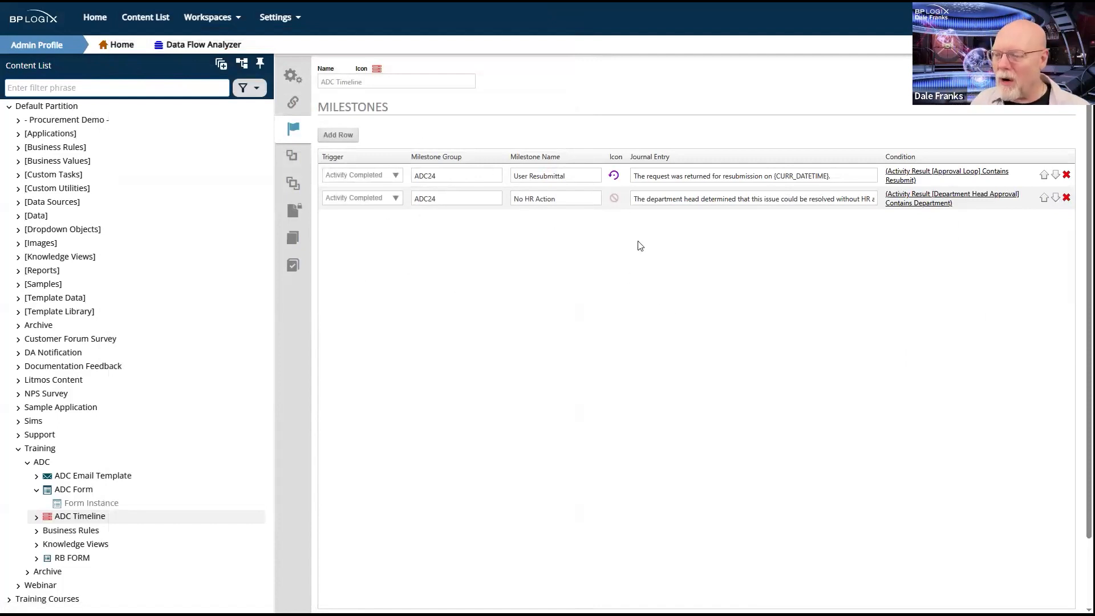
{"action": "mouse_move", "coordinate": [1048, 69]}
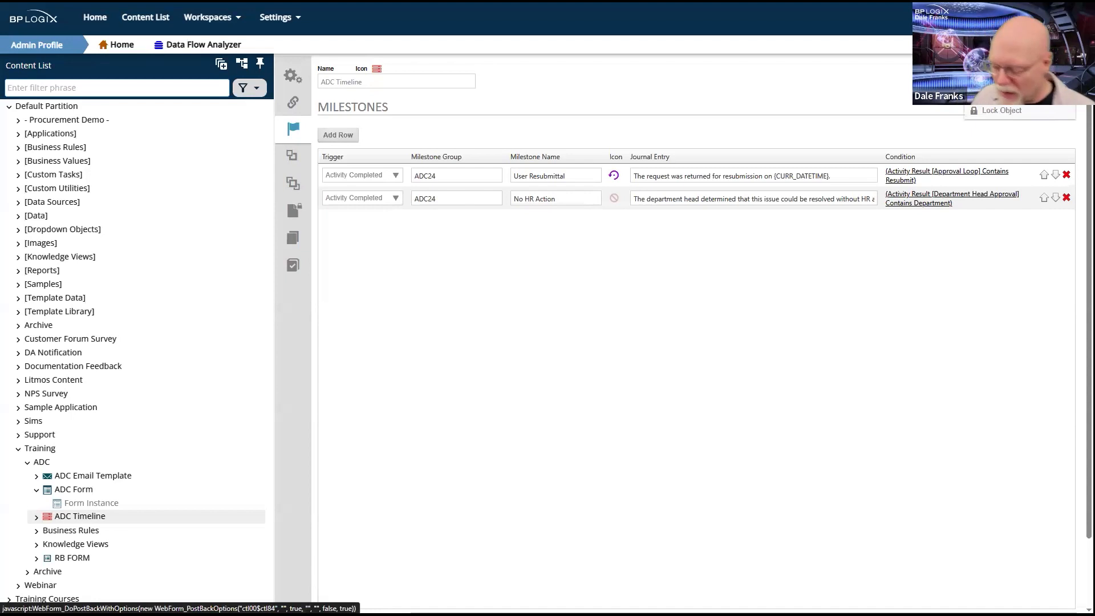
{"action": "left_click", "coordinate": [1021, 83]}
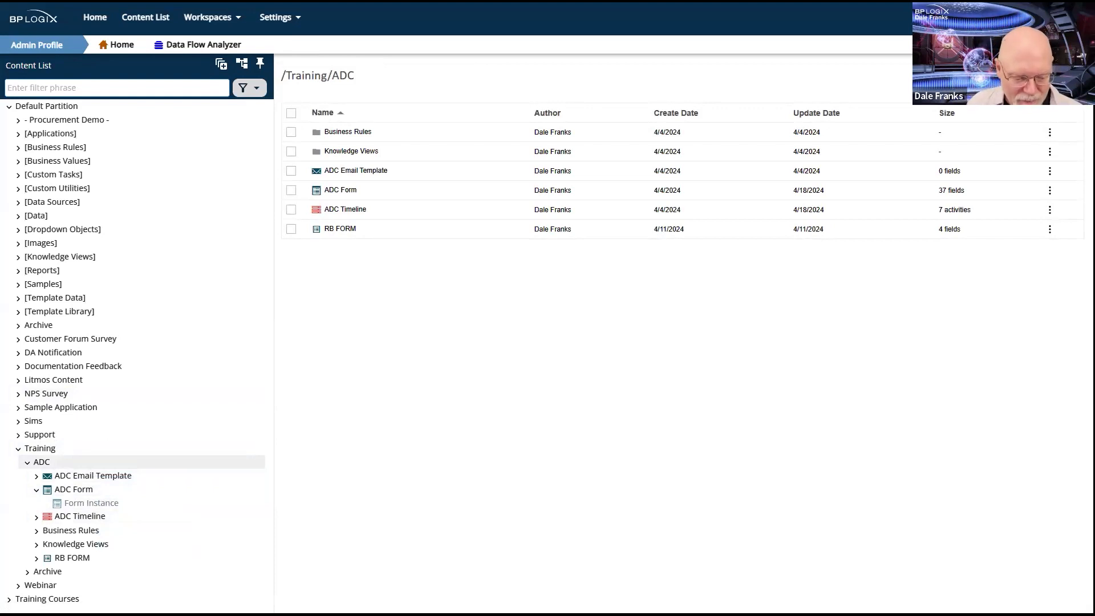
Browse the ADC Form instances, then switch to Outlook to check the Task Instructions in the request status email and close it.
{"action": "left_click", "coordinate": [86, 505]}
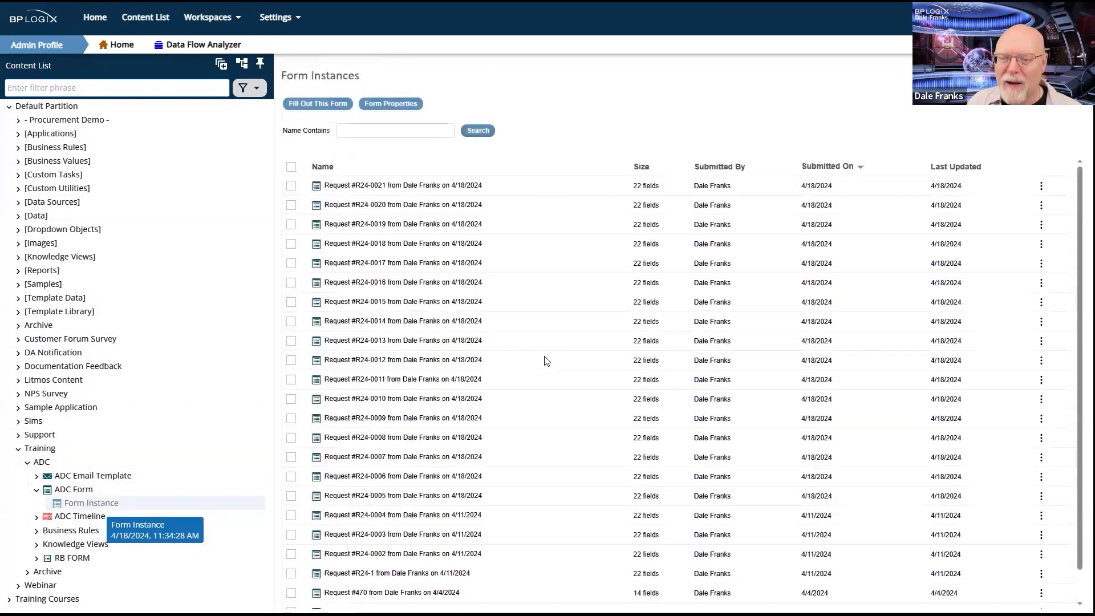
{"action": "scroll", "coordinate": [543, 361], "scroll_direction": "down", "scroll_amount": 1}
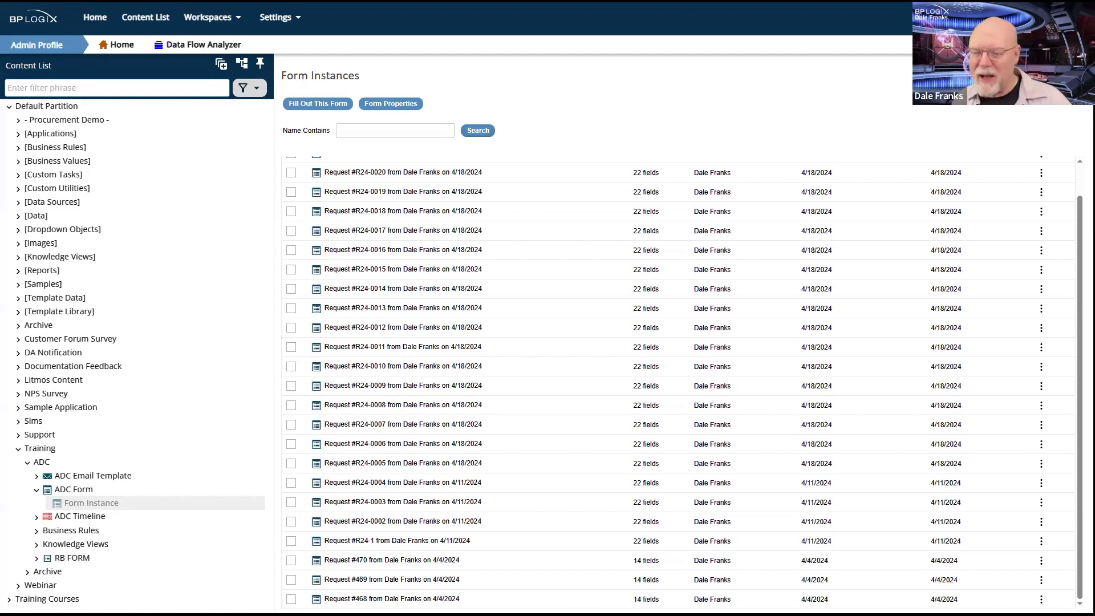
{"action": "key", "text": "alt+Tab"}
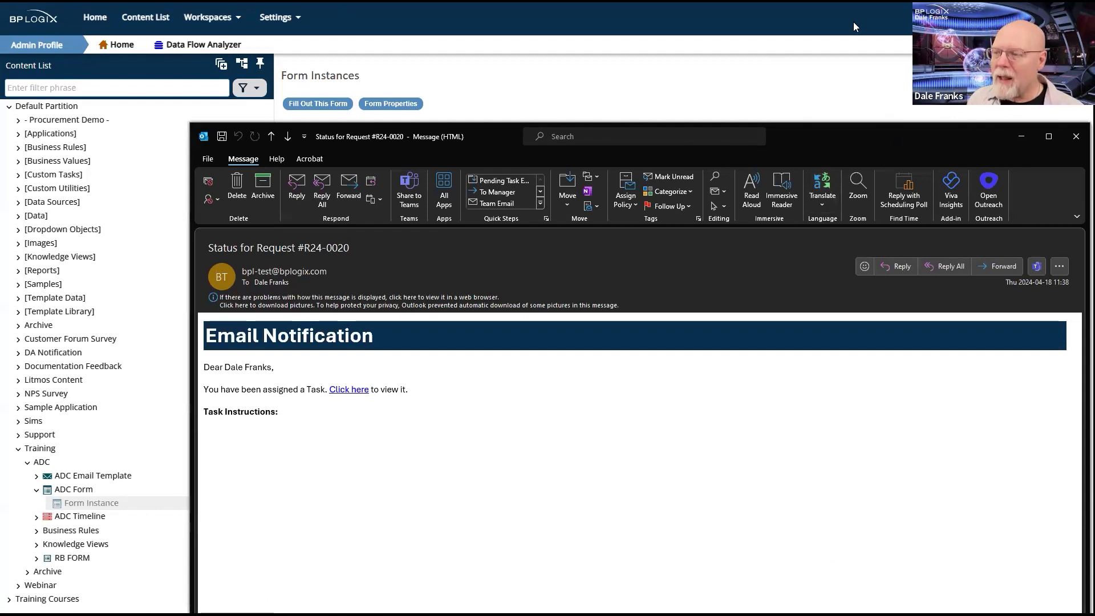
{"action": "left_click_drag", "start_coordinate": [896, 141], "coordinate": [853, 20]}
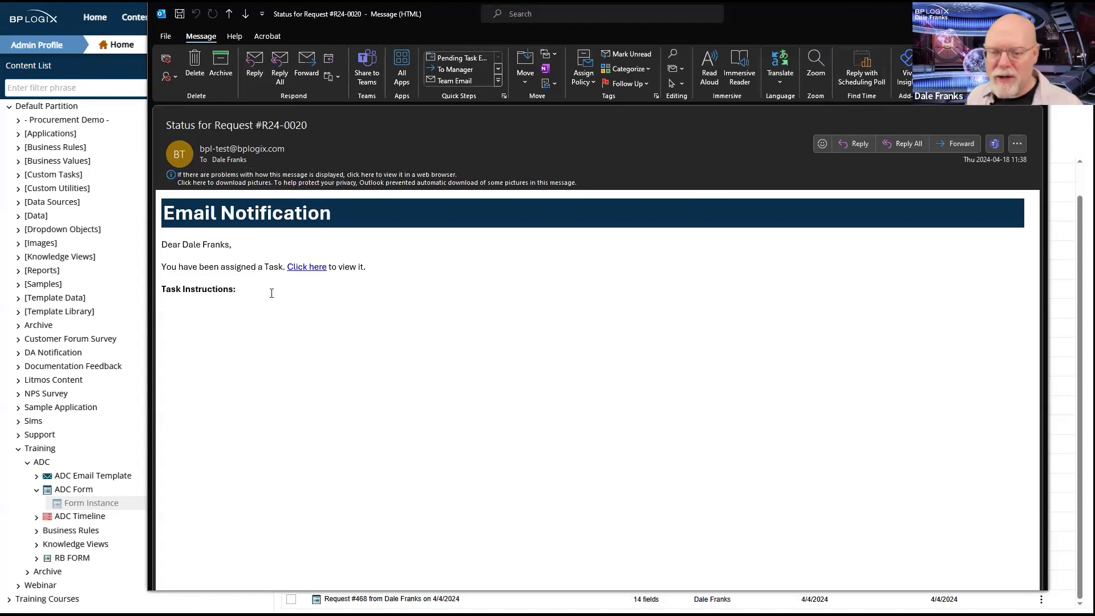
{"action": "left_click_drag", "start_coordinate": [272, 293], "coordinate": [290, 293]}
{"action": "left_click", "coordinate": [298, 293]}
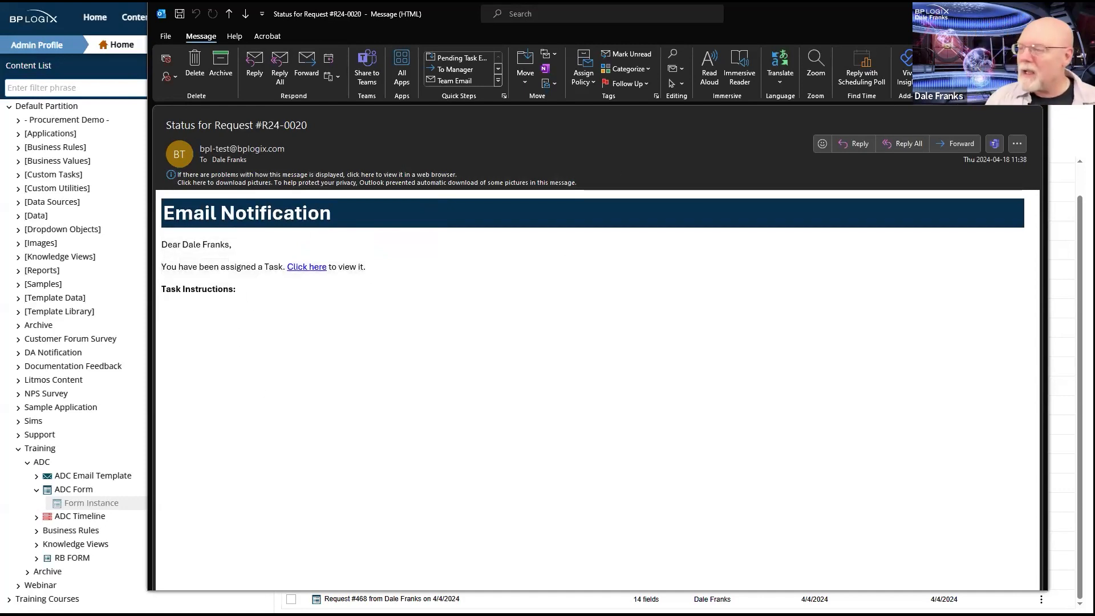
{"action": "left_click", "coordinate": [1032, 14]}
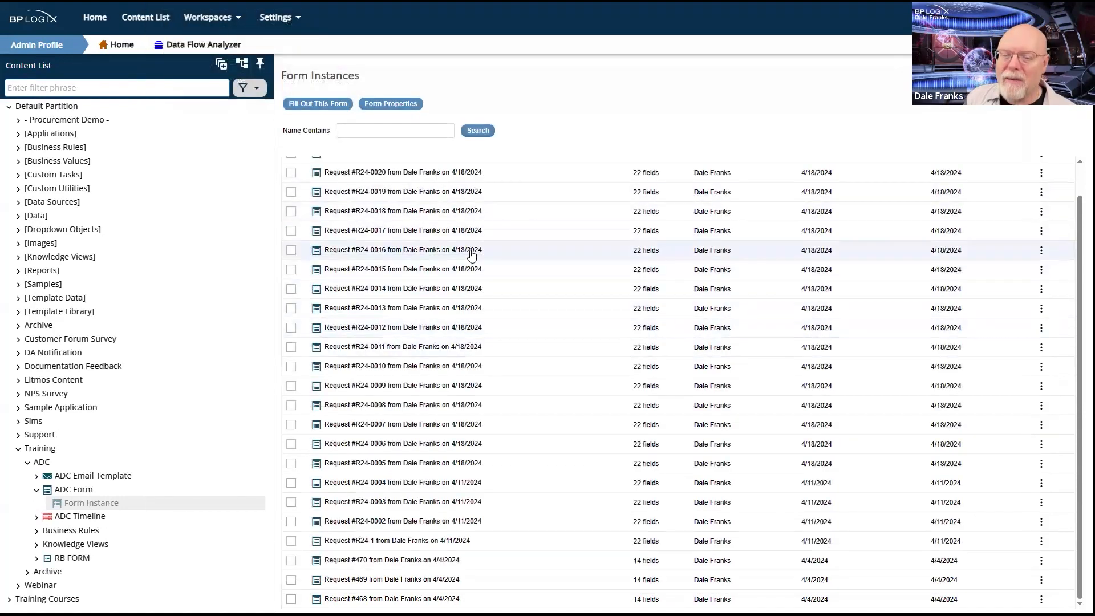
{"action": "scroll", "coordinate": [405, 239], "scroll_direction": "up", "scroll_amount": 1}
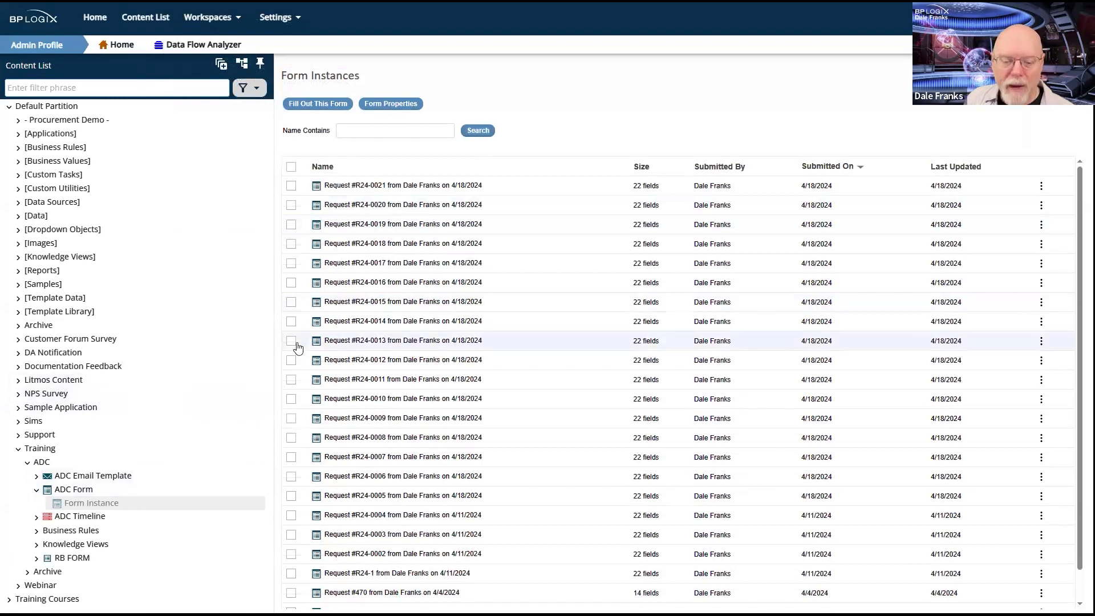
Check the task instructions of the HR Action and Department Head Approval activities in the ADC Timeline.
{"action": "left_click", "coordinate": [80, 516]}
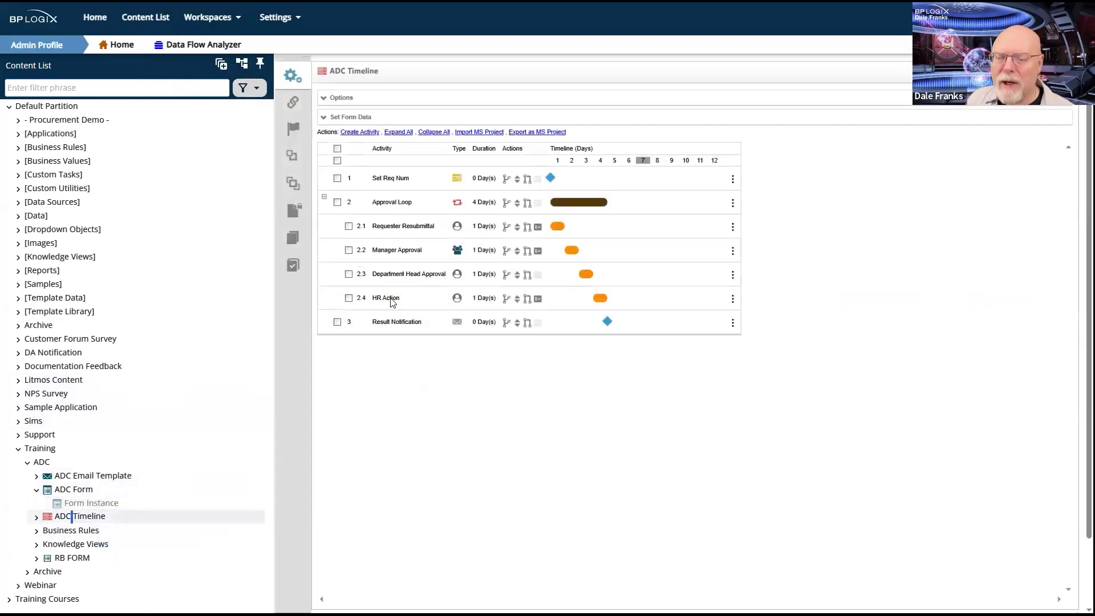
{"action": "left_click", "coordinate": [392, 298]}
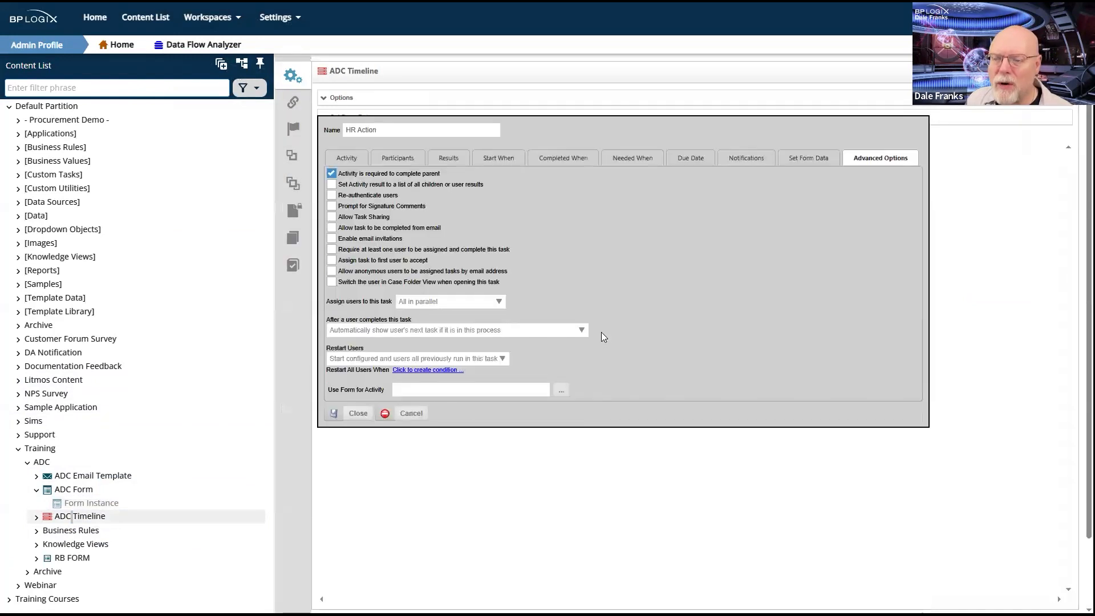
{"action": "left_click", "coordinate": [357, 160]}
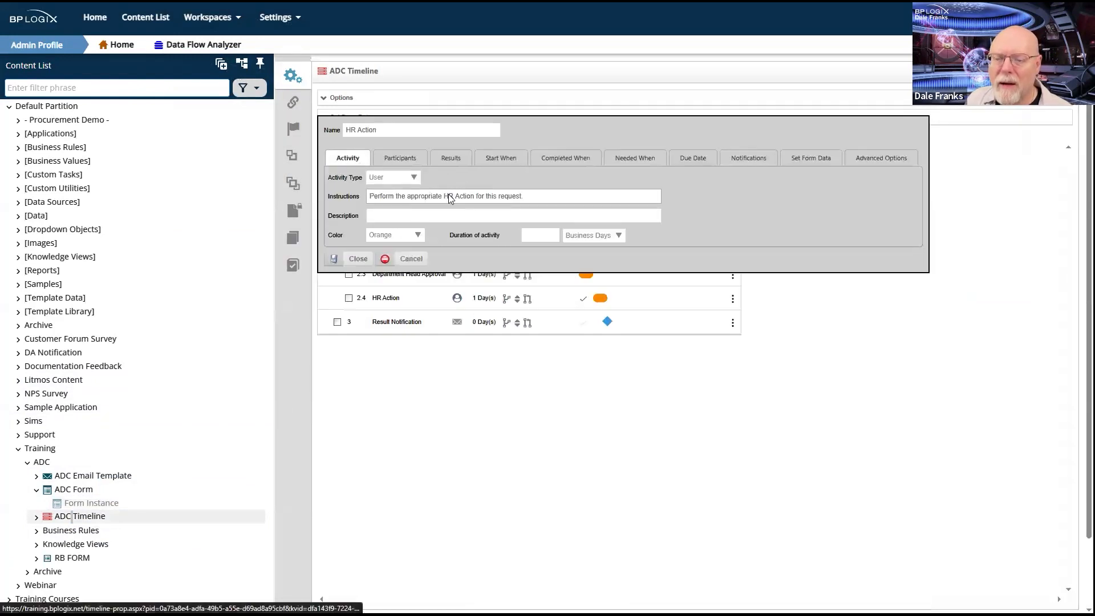
{"action": "left_click", "coordinate": [354, 255]}
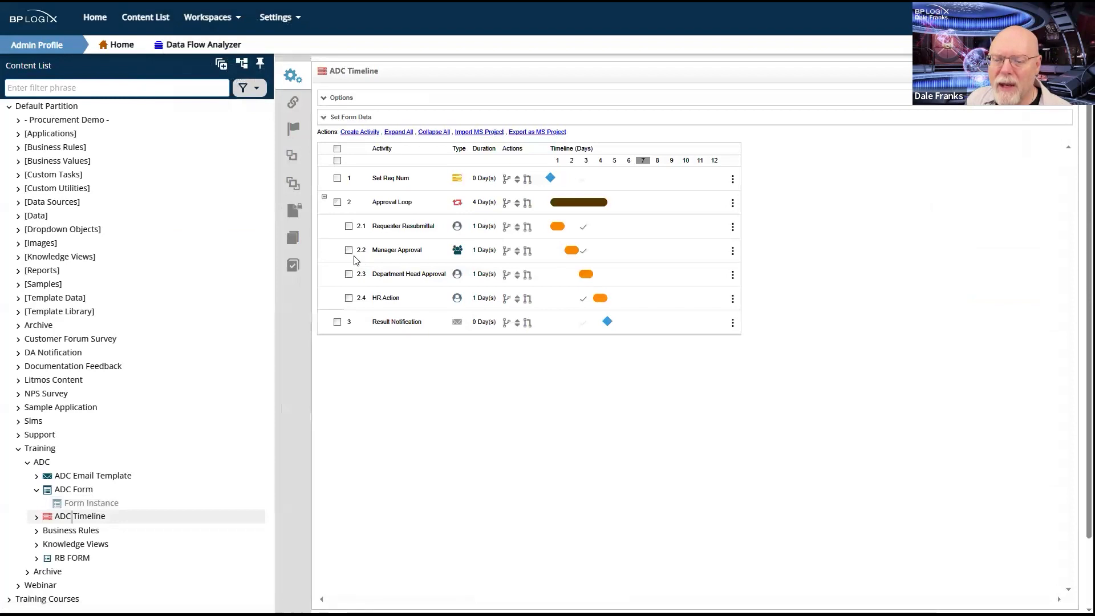
{"action": "left_click", "coordinate": [384, 275]}
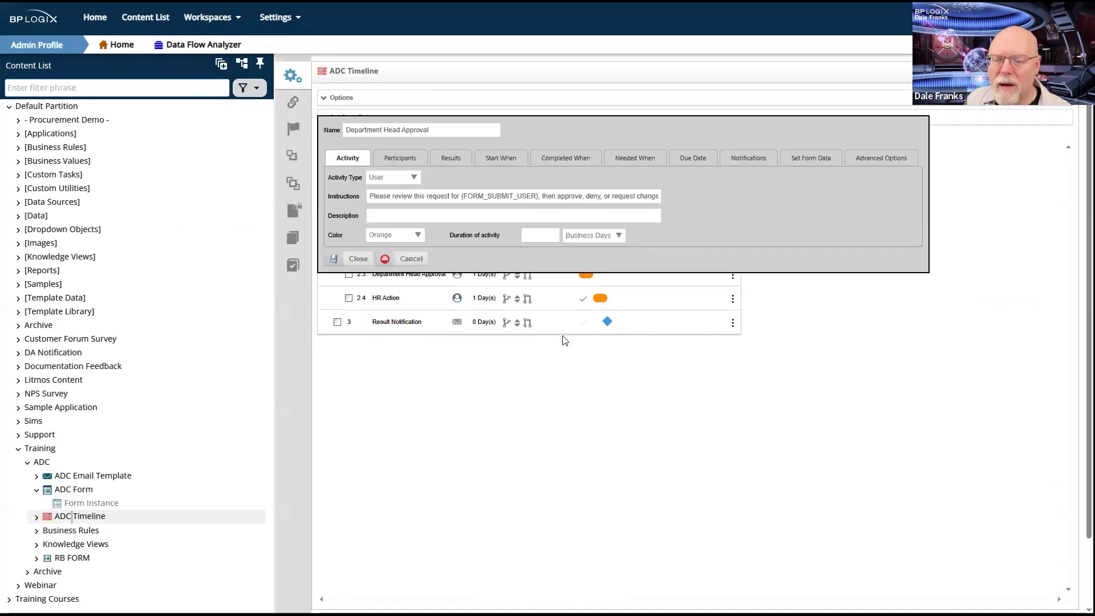
{"action": "left_click", "coordinate": [355, 259]}
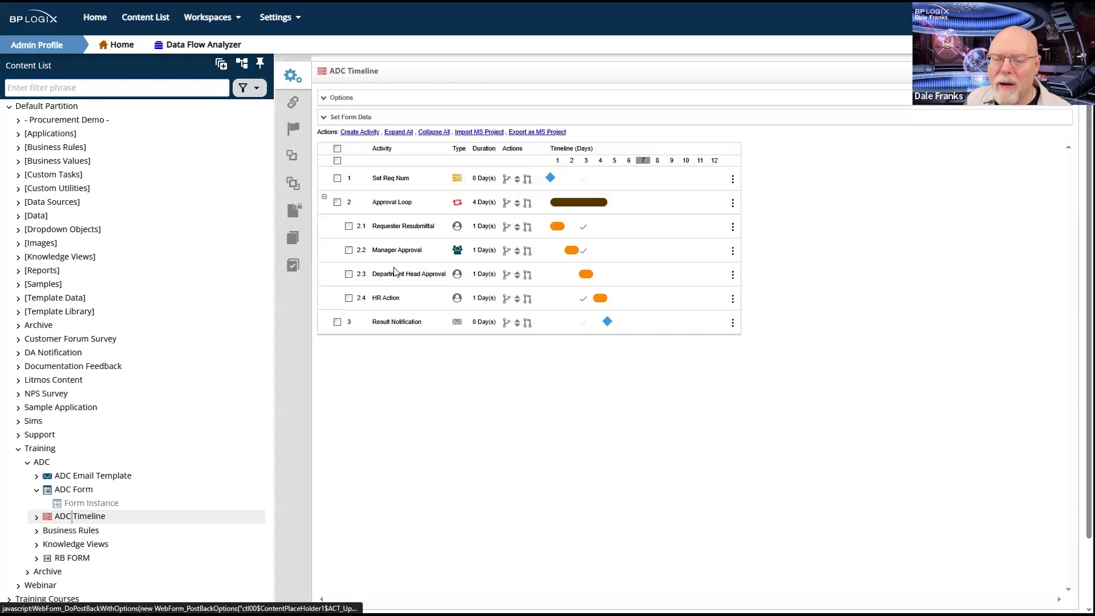
Leave the ADC Timeline and open the milestones of the ADC Form.
{"action": "left_click", "coordinate": [75, 482]}
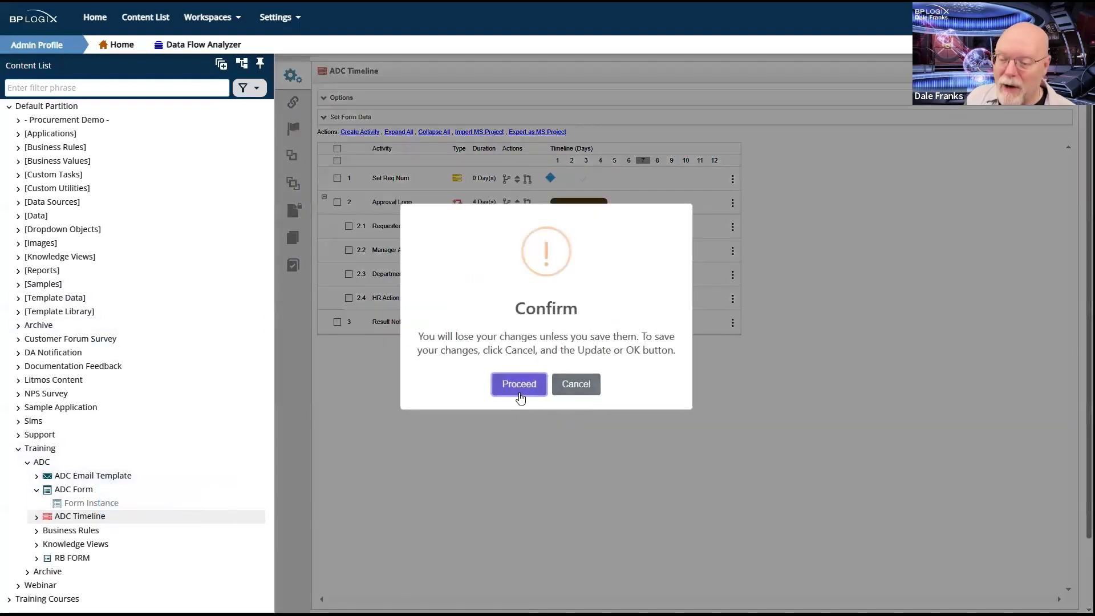
{"action": "left_click", "coordinate": [596, 385]}
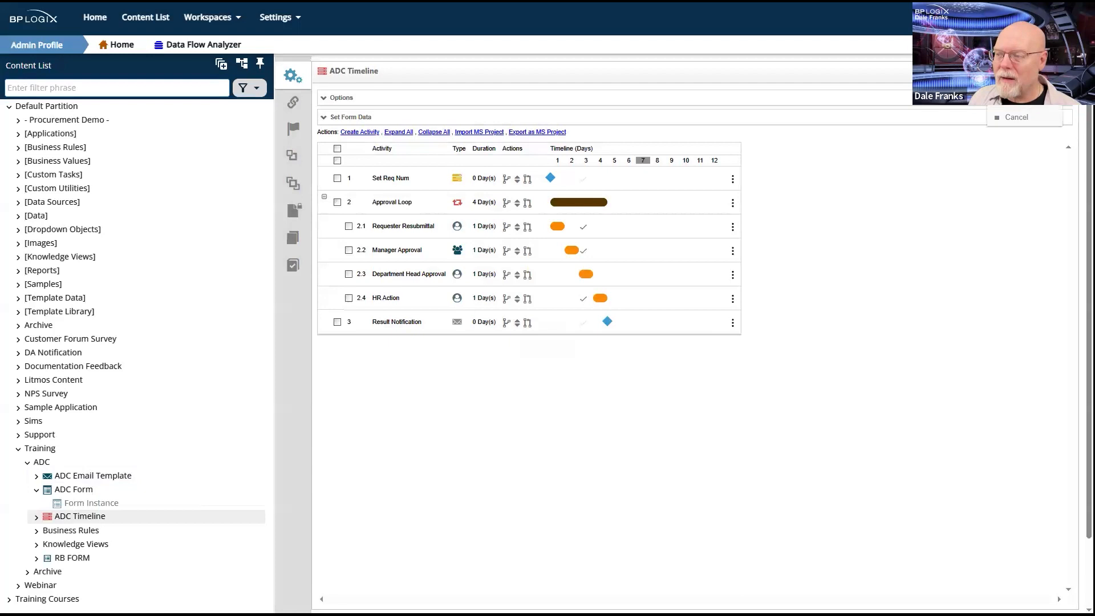
{"action": "left_click", "coordinate": [147, 459]}
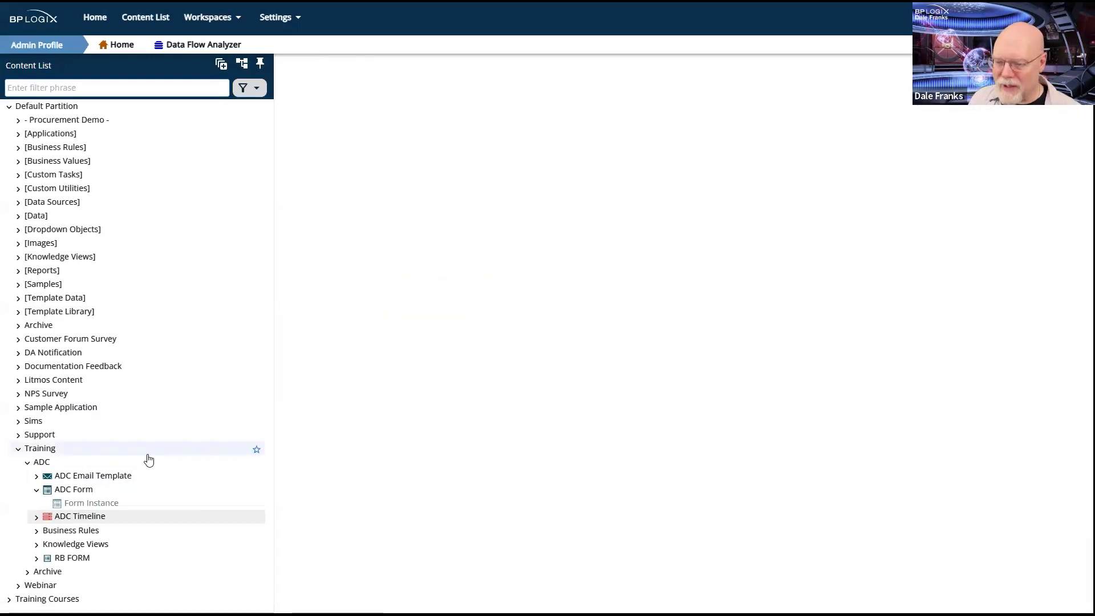
{"action": "left_click", "coordinate": [62, 494]}
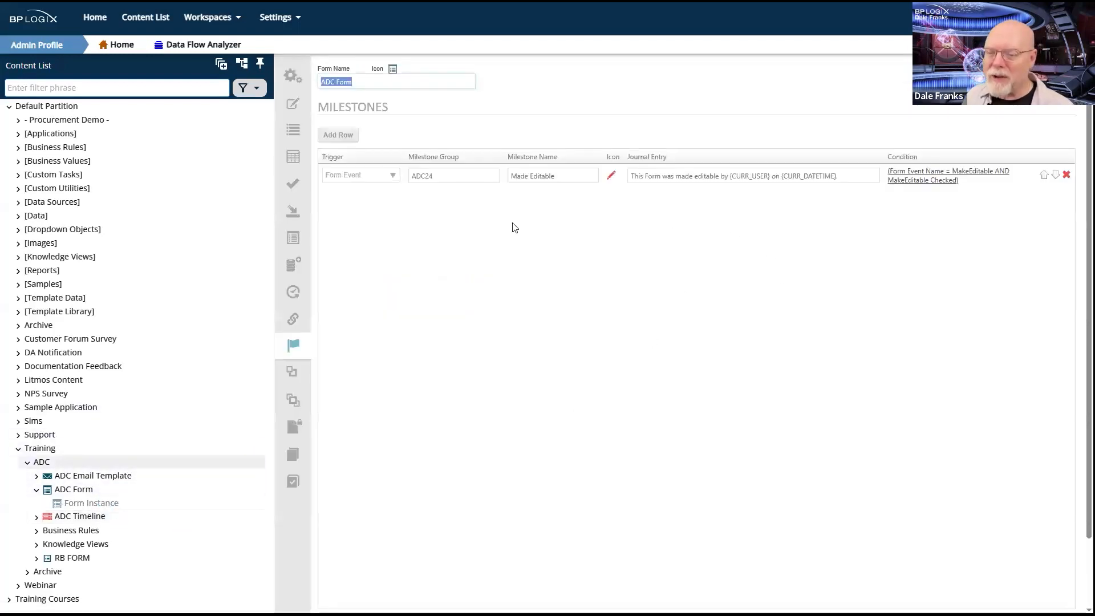
Open the ADC Email Template's form layout and inspect the settings of its Email User, Click here link and Instruction text controls.
{"action": "left_click", "coordinate": [137, 491]}
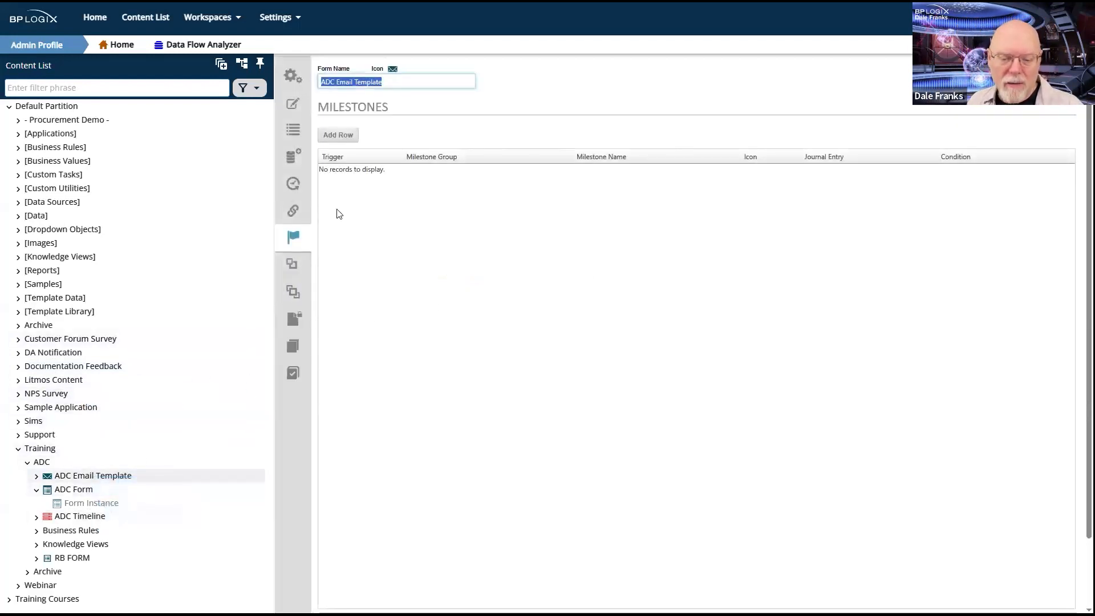
{"action": "left_click", "coordinate": [292, 104]}
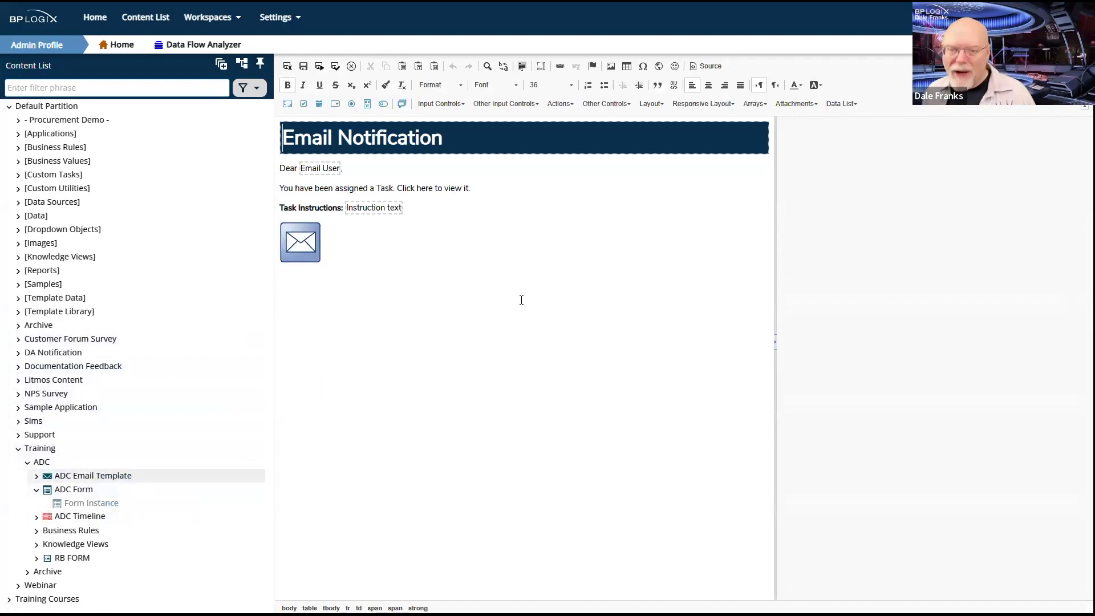
{"action": "left_click", "coordinate": [365, 209]}
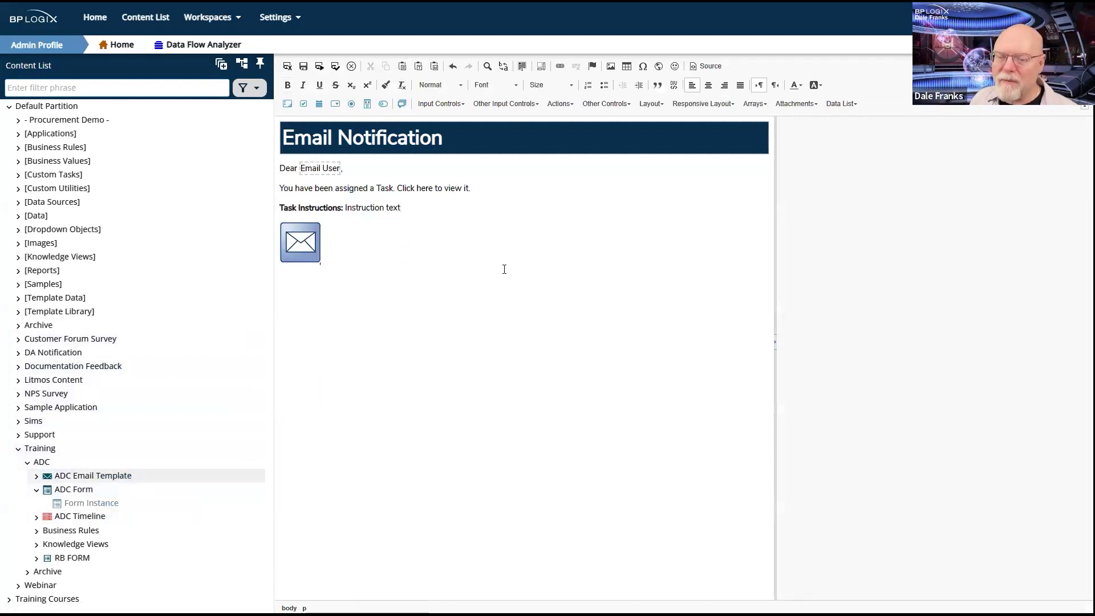
{"action": "left_click", "coordinate": [330, 171]}
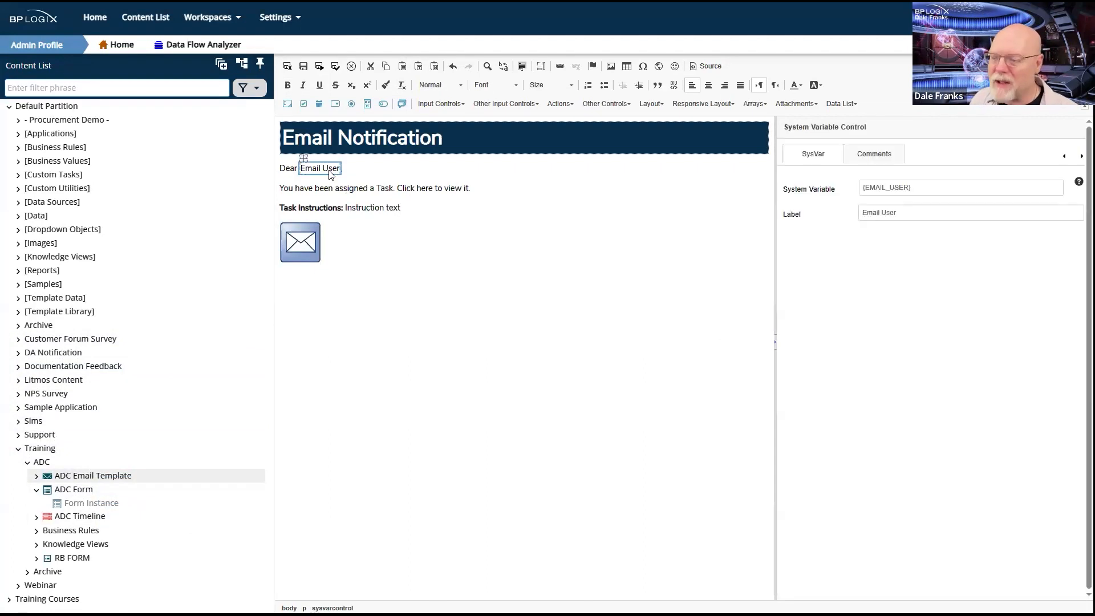
{"action": "left_click", "coordinate": [423, 193]}
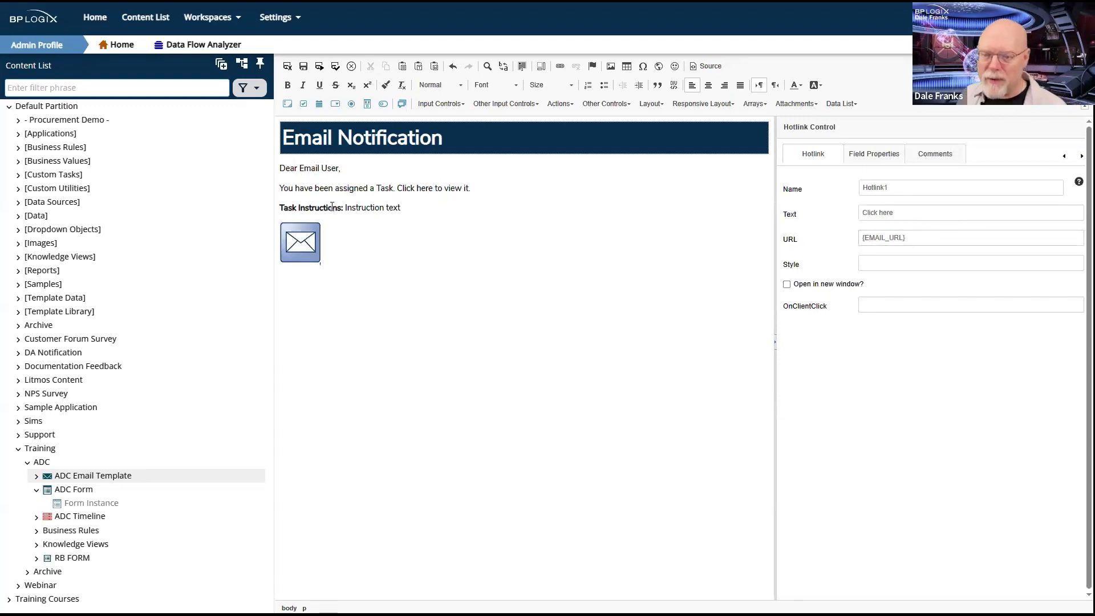
{"action": "left_click", "coordinate": [351, 207]}
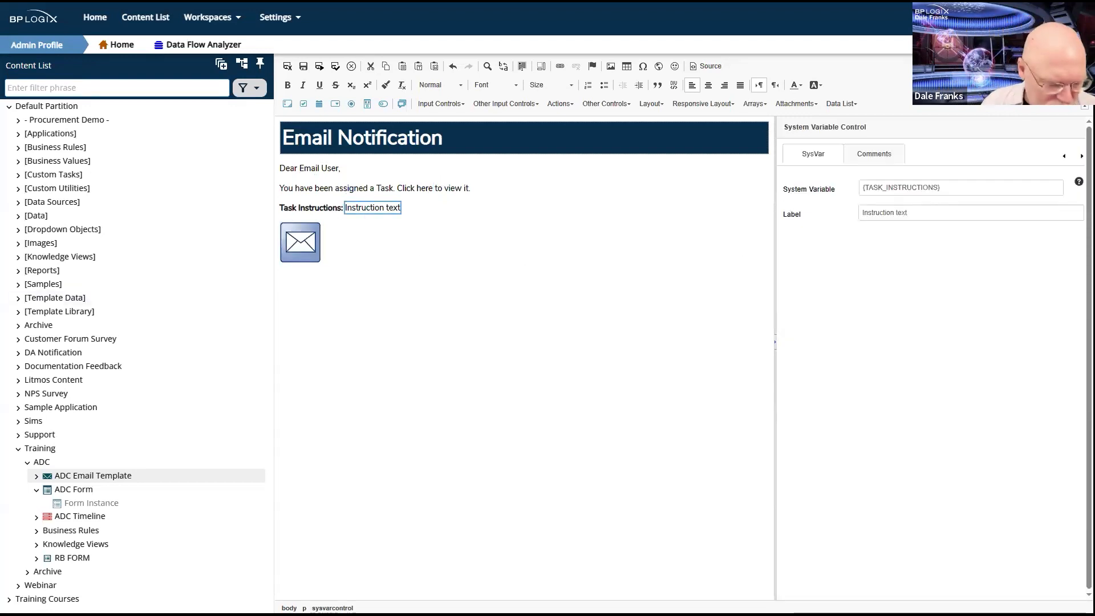